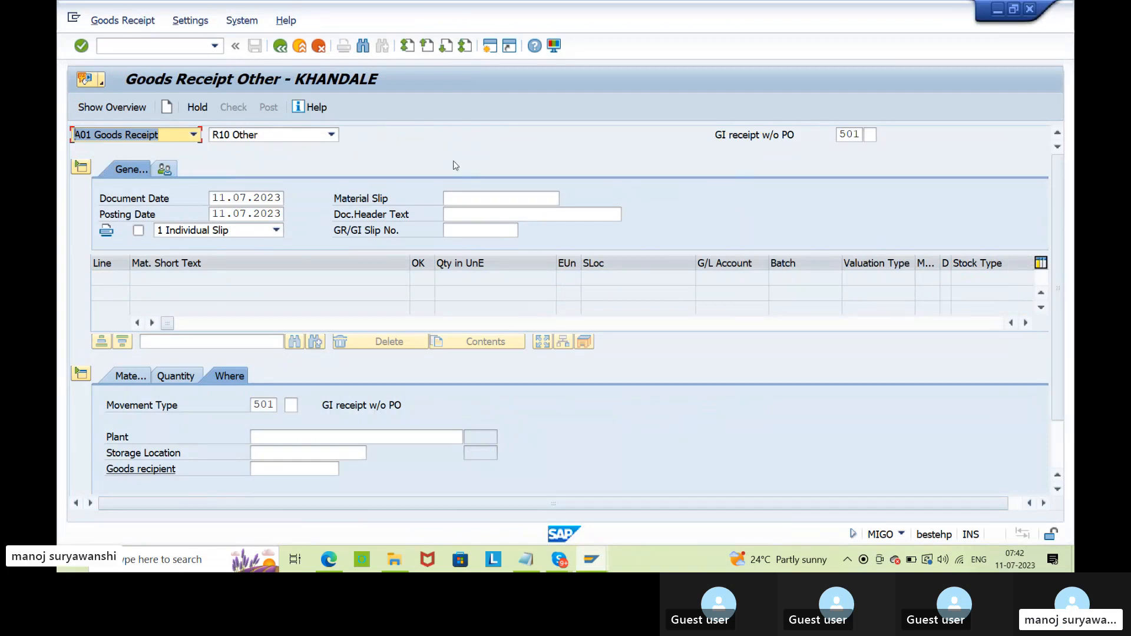
Step: Set the movement type of the goods receipt to 511, delivery without charge
key("Tab")
key("Tab")
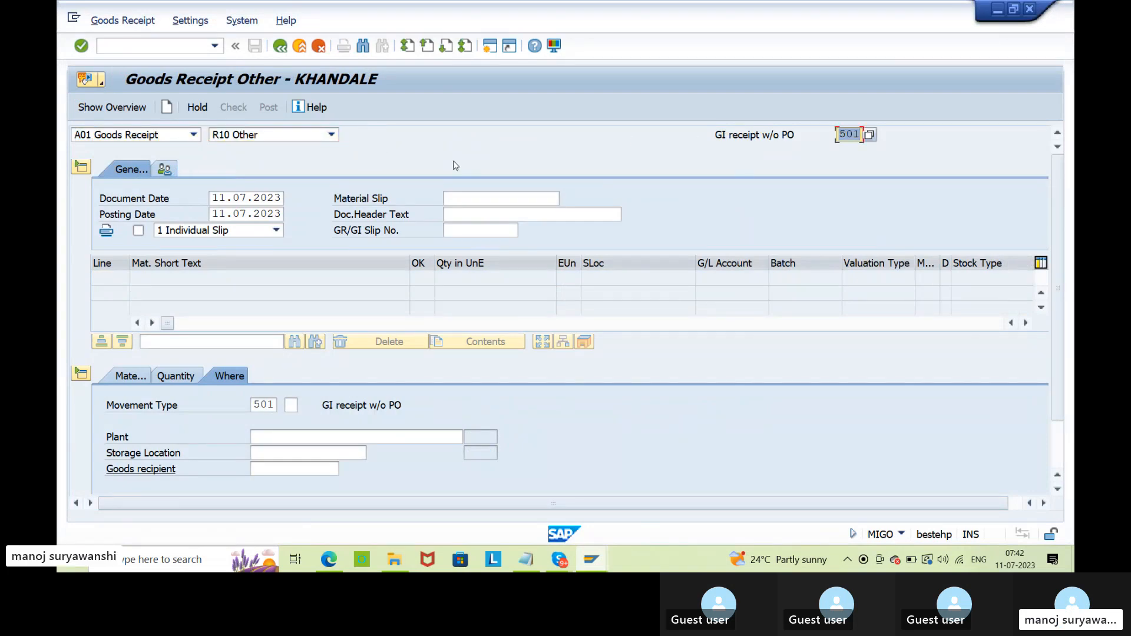
type("511")
key("Return")
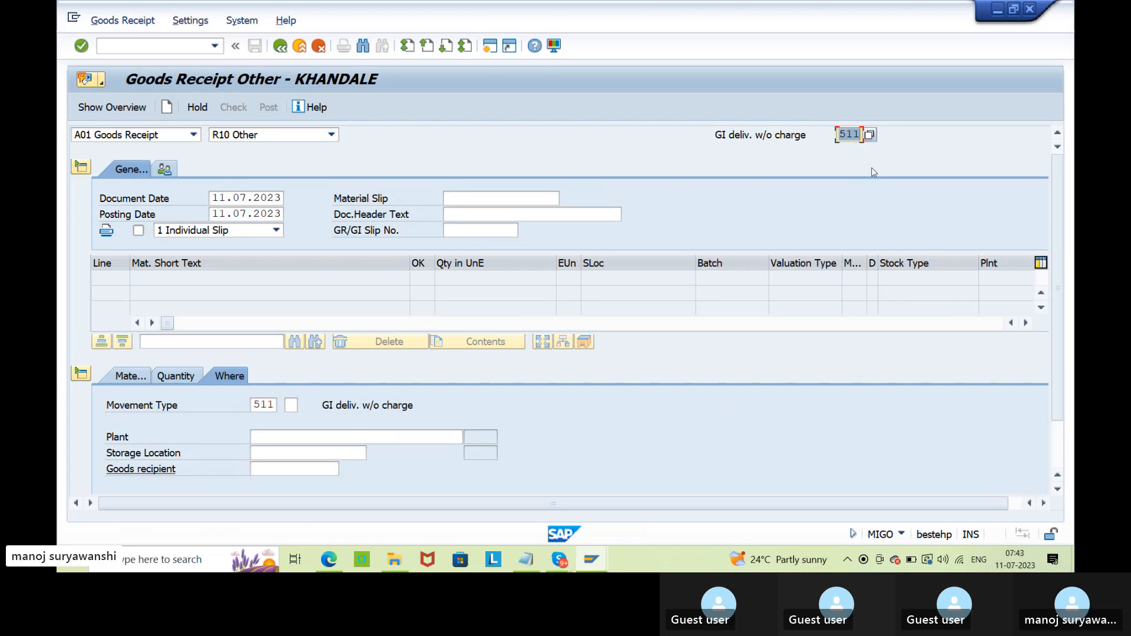
left_click(786, 136)
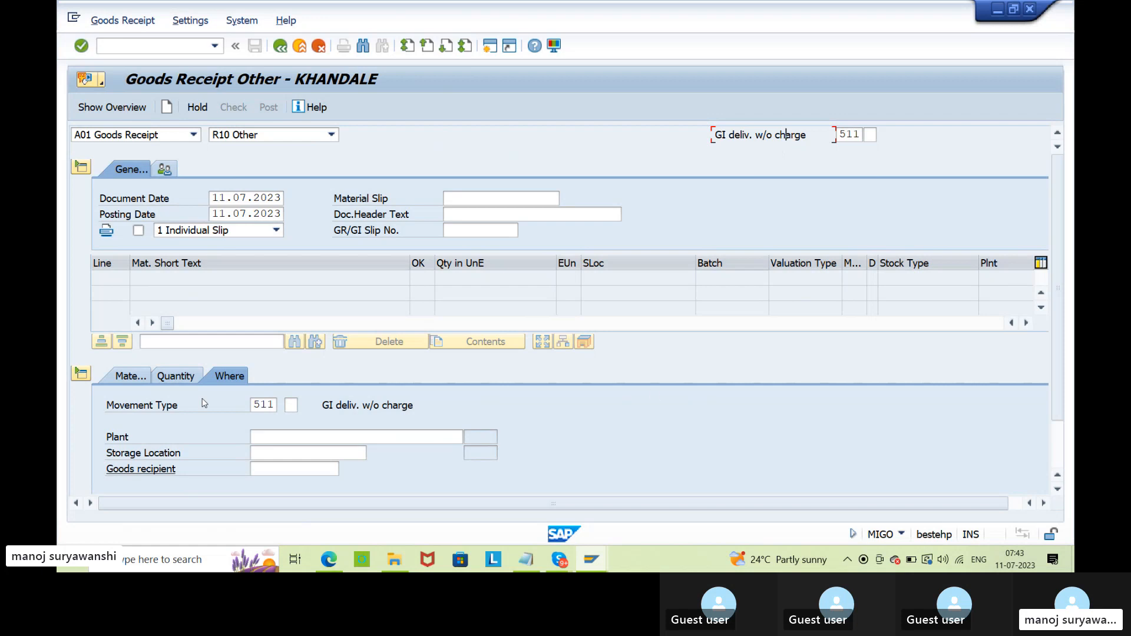
Step: Enter material 221 as the receipt item with a quantity of 100 in unit of entry
left_click(130, 376)
left_click(286, 402)
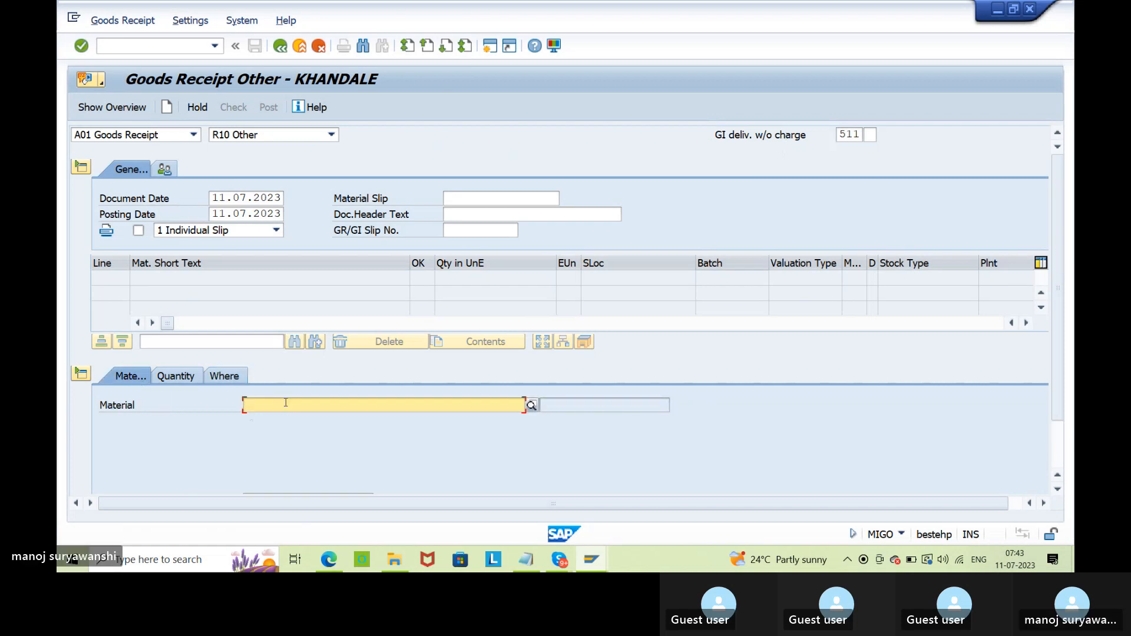
left_click(285, 402)
key("Down")
key("Return")
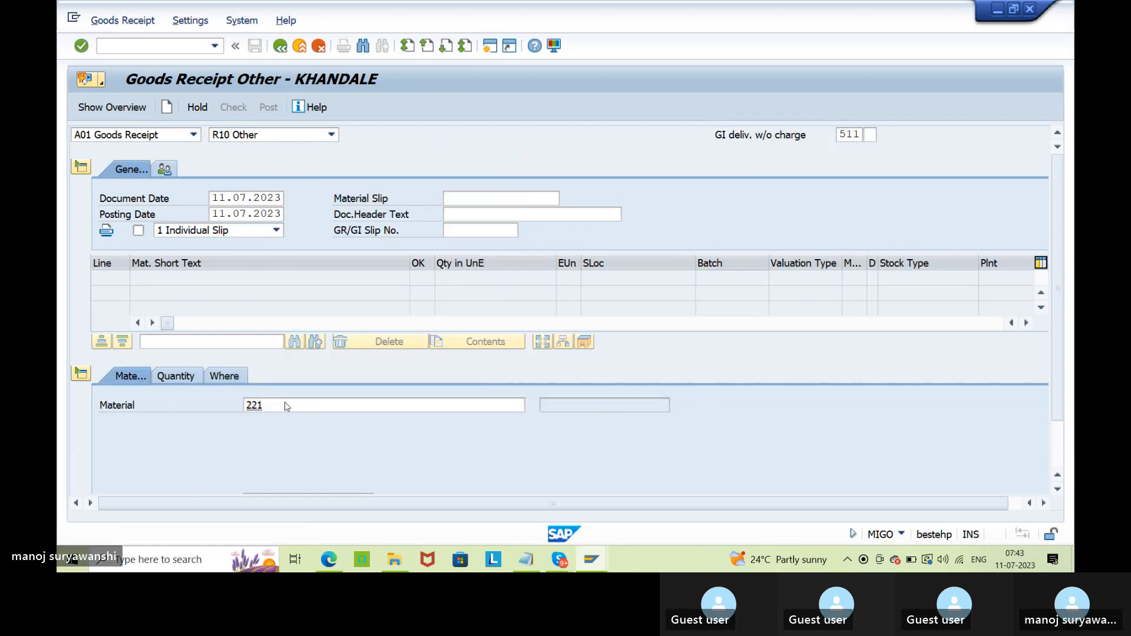
key("Return")
left_click(175, 380)
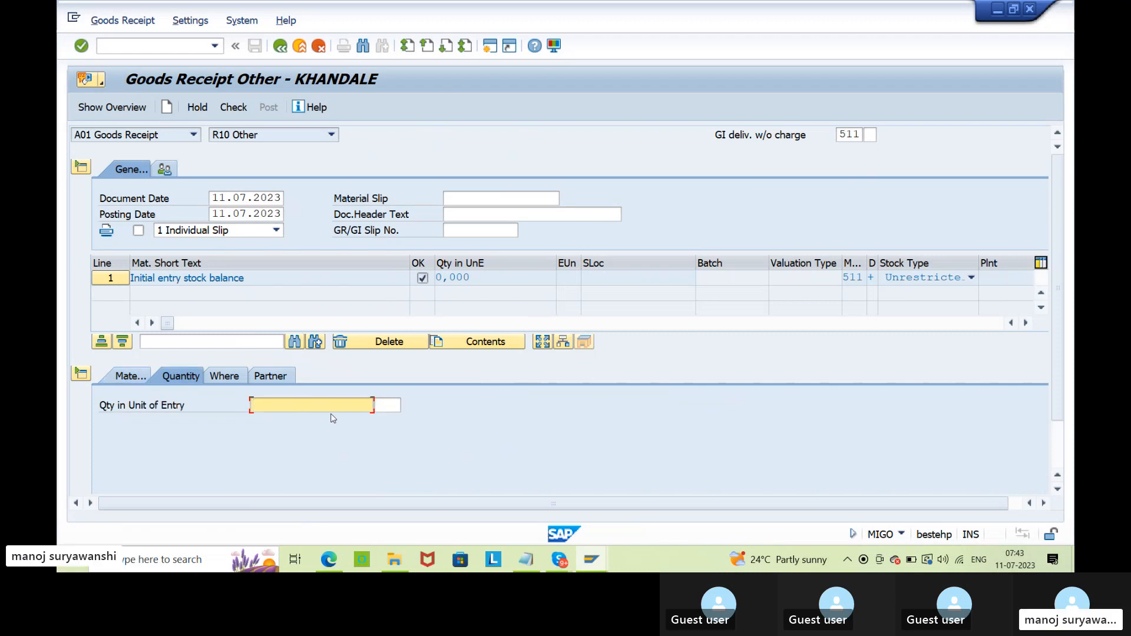
type("100")
key("Return")
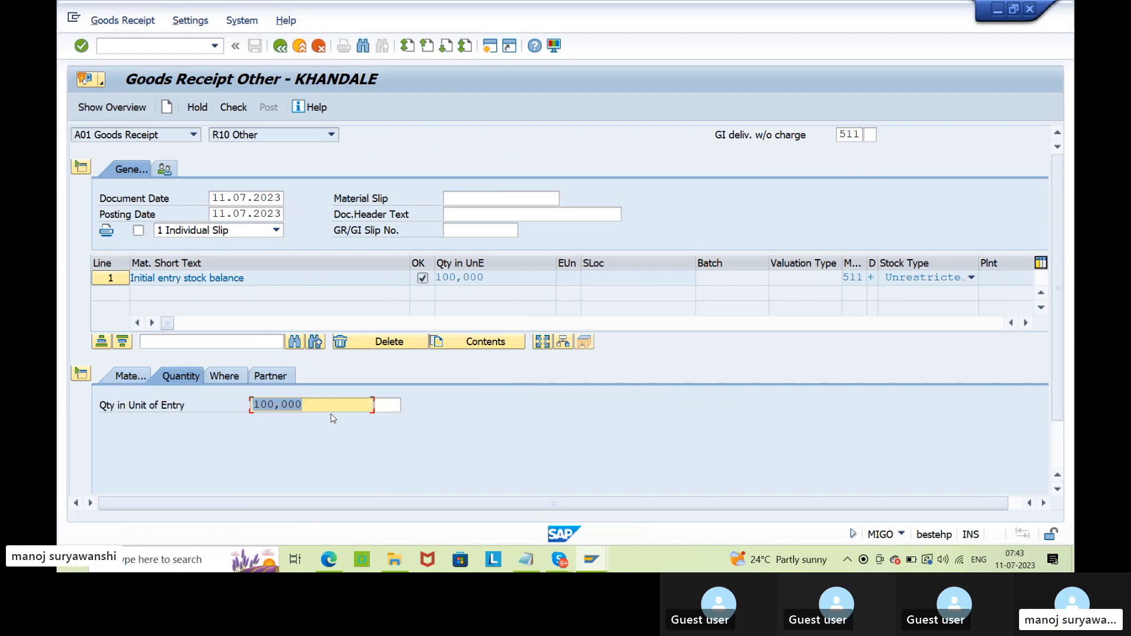
Step: Assign the item to plant AGP2 and storage location SL01
left_click(227, 378)
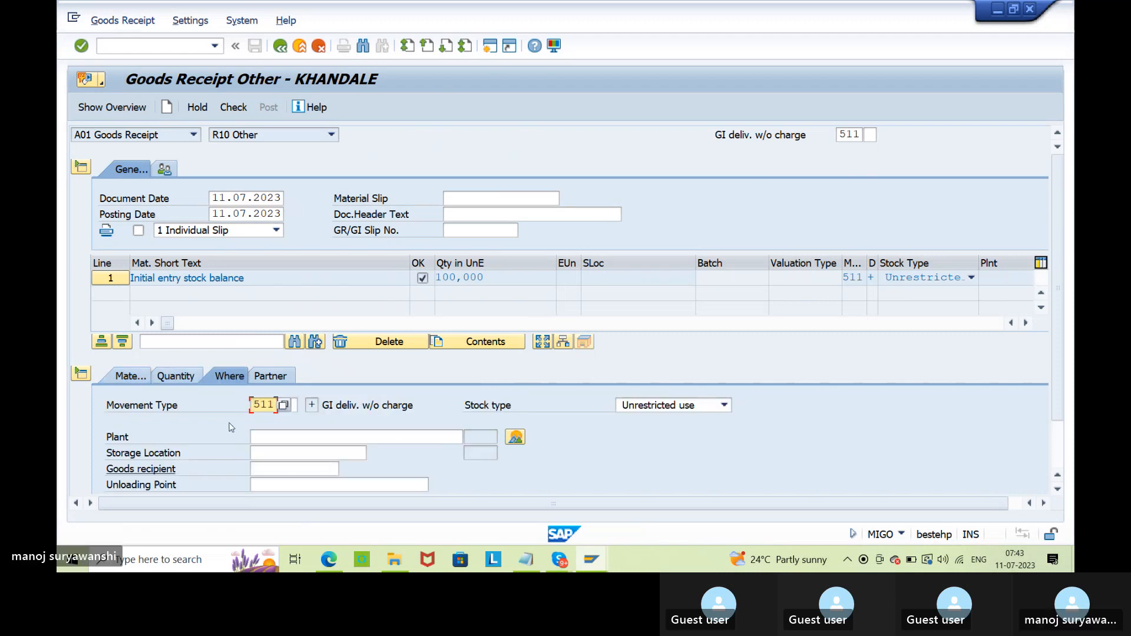
left_click(269, 436)
left_click(262, 452)
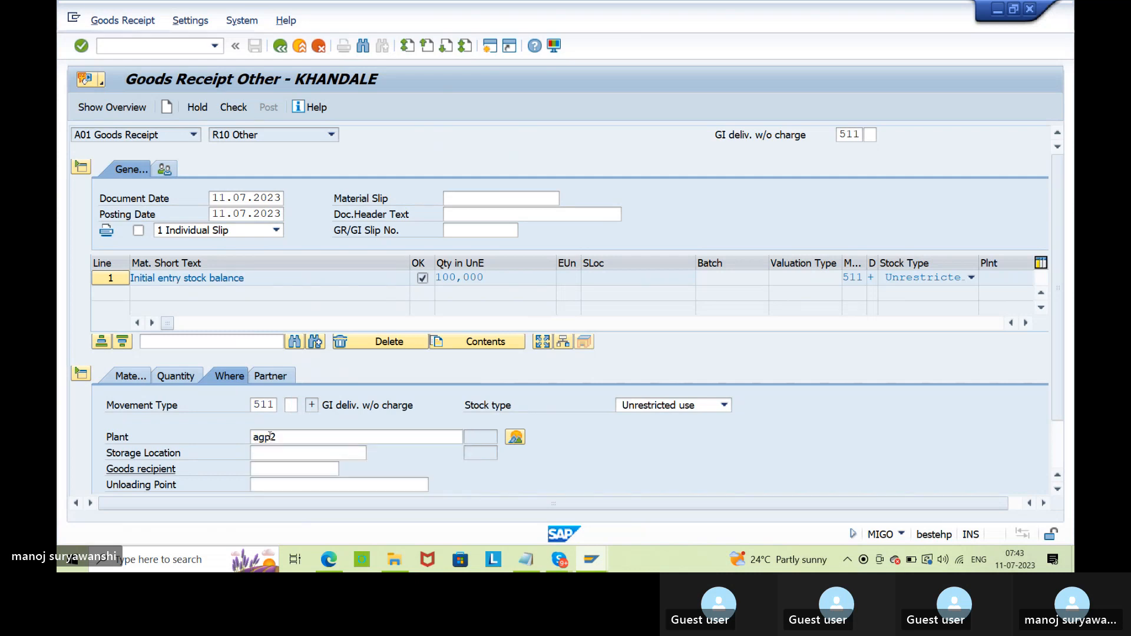
key("Return")
left_click(296, 474)
left_click(272, 455)
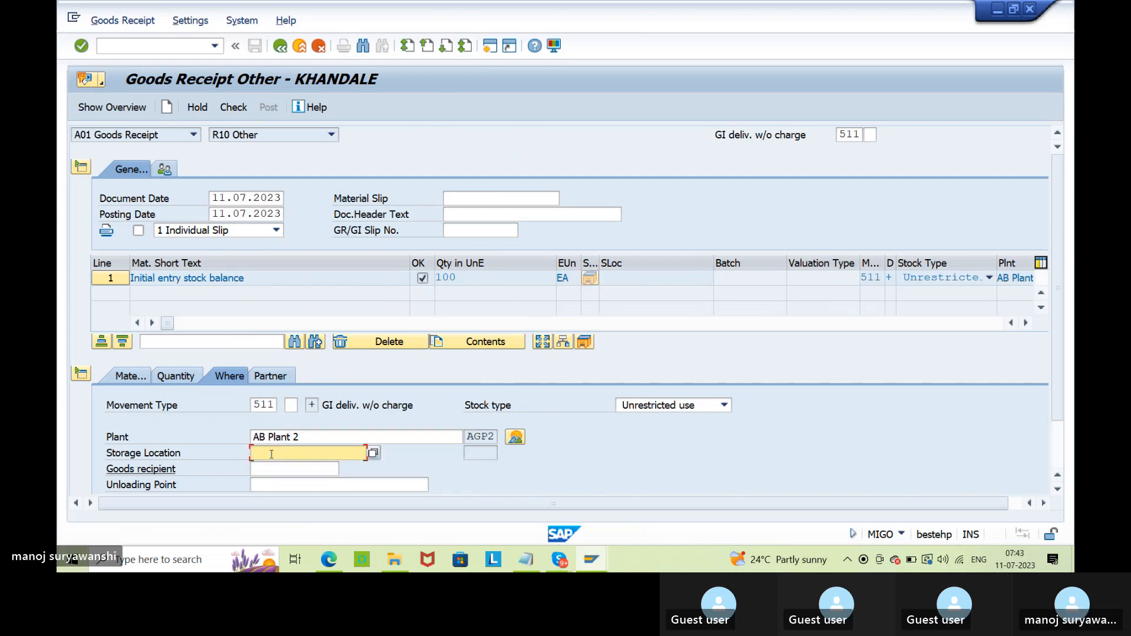
left_click(271, 454)
key("Down")
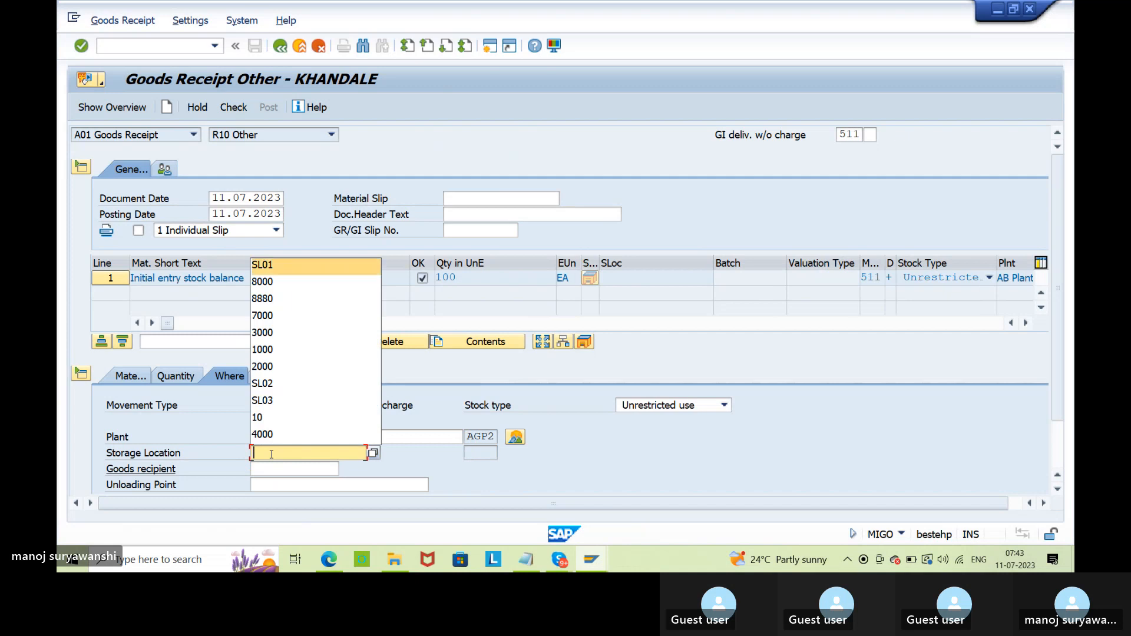
key("Return")
key("Return")
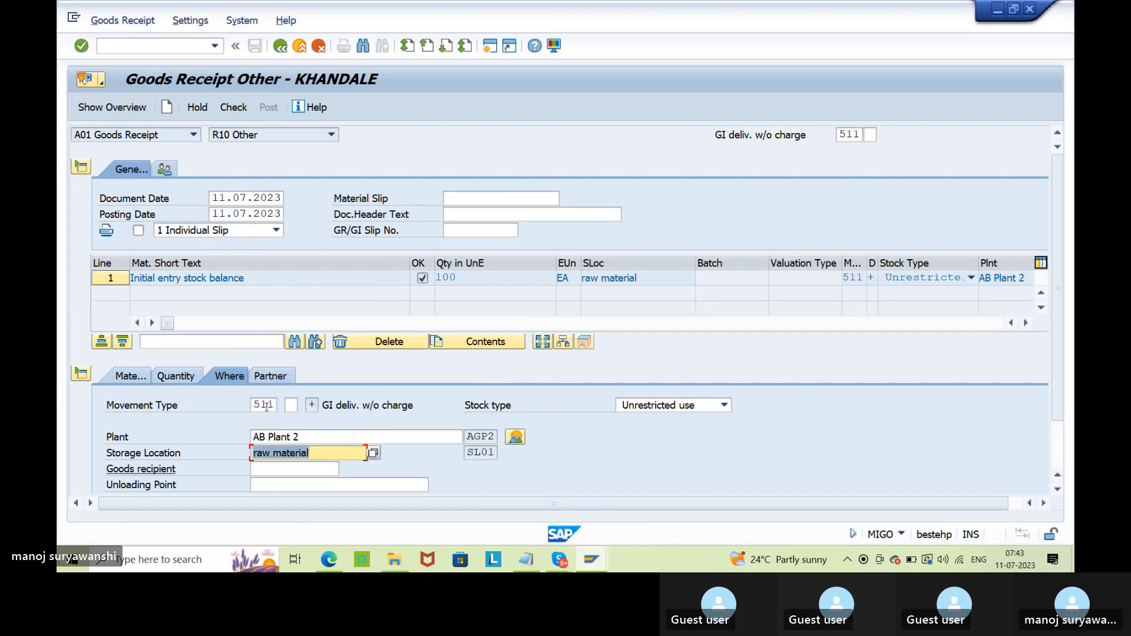
Step: Set the item's stock type to Blocked stock and choose Bridgestone tyre as the vendor
left_click(727, 405)
left_click(681, 451)
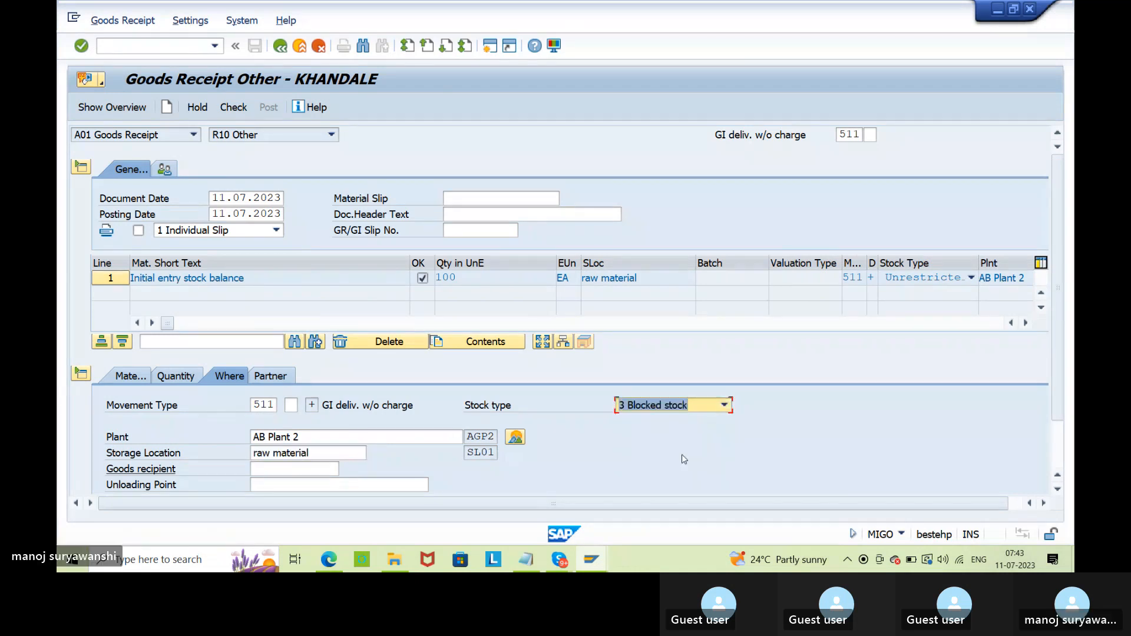
left_click(282, 381)
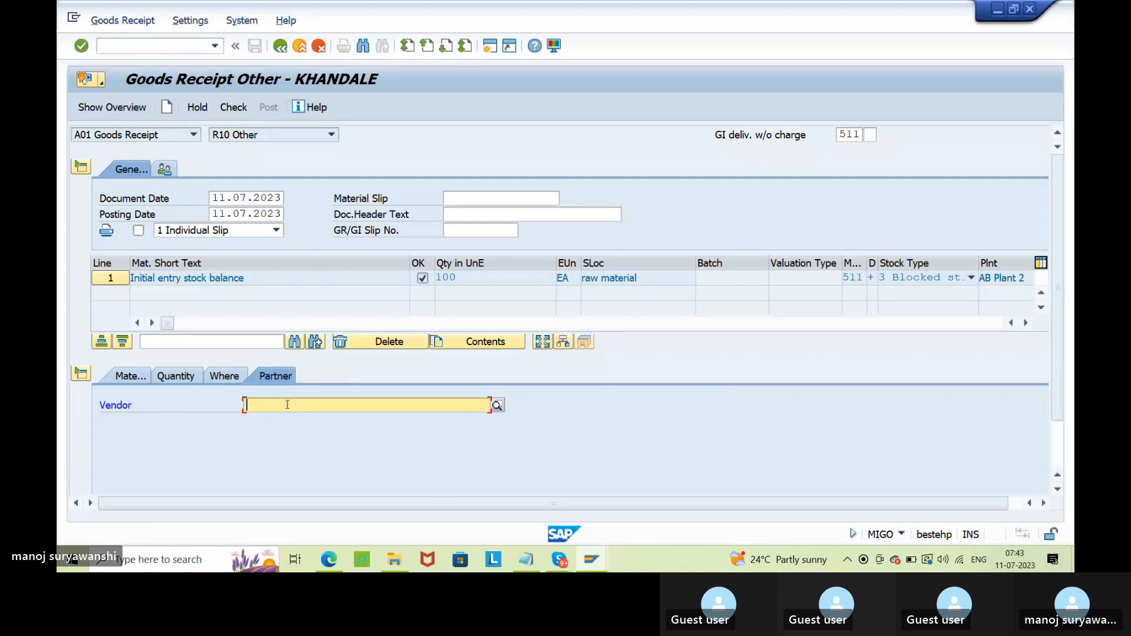
left_click(287, 404)
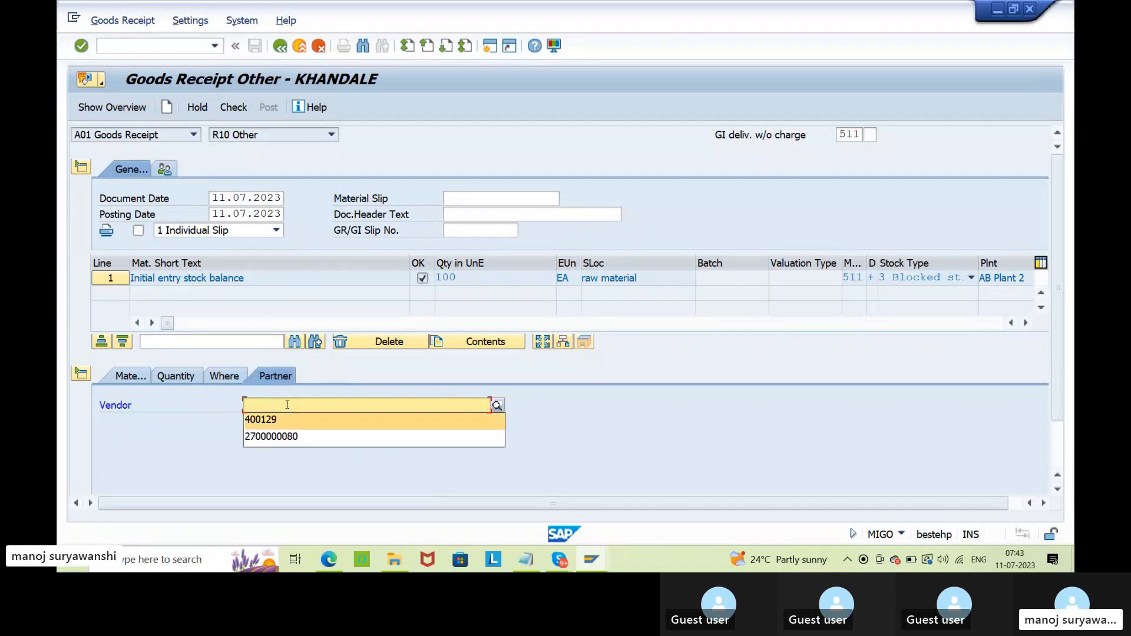
key("Return")
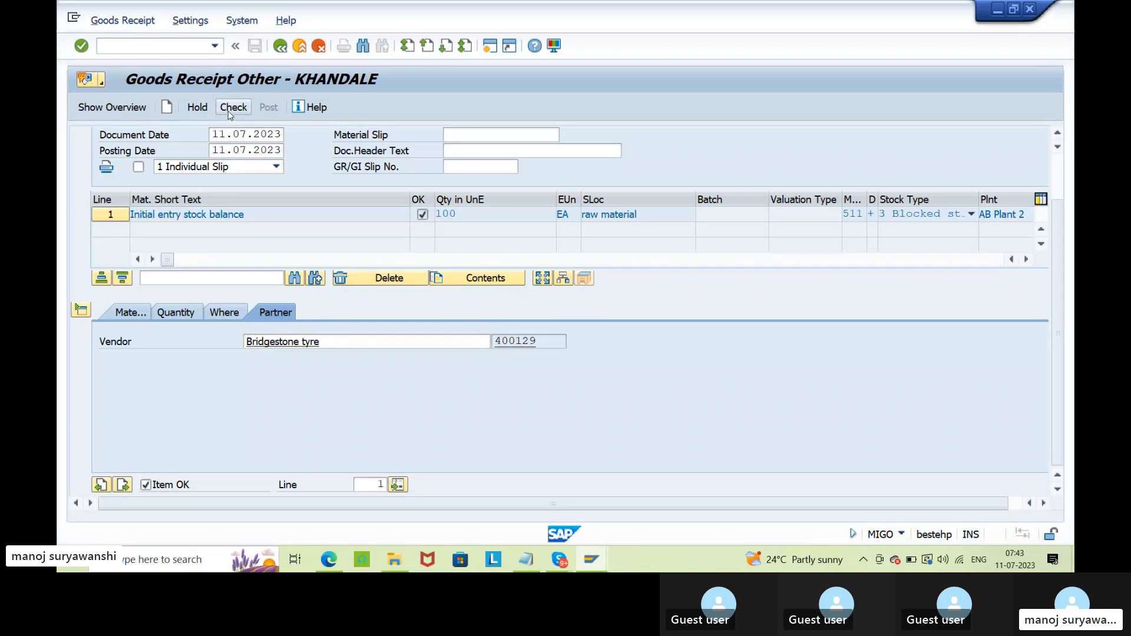
Step: Enter "testing purpose" as the item text, then check and post the goods receipt
left_click(228, 107)
key("Return")
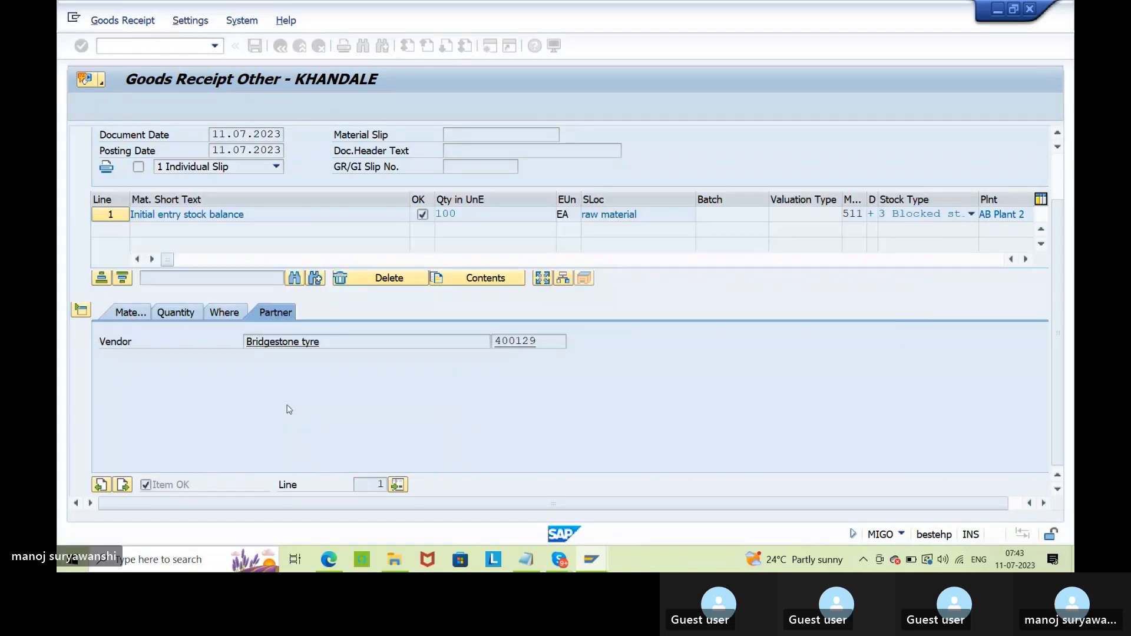
left_click(296, 452)
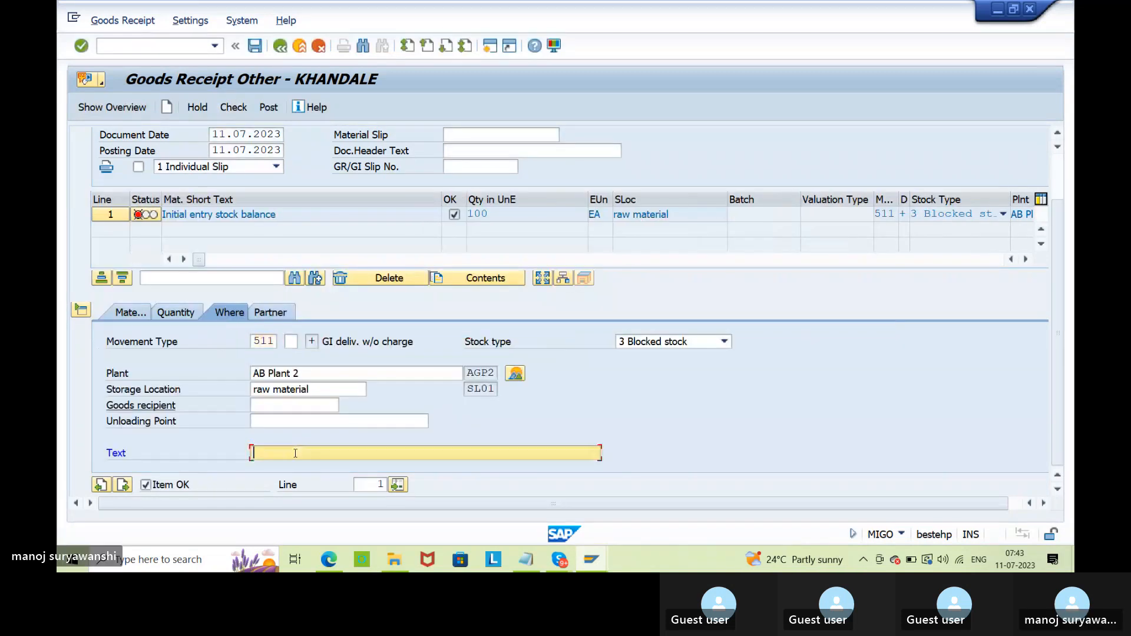
type("testing purpose")
key("Return")
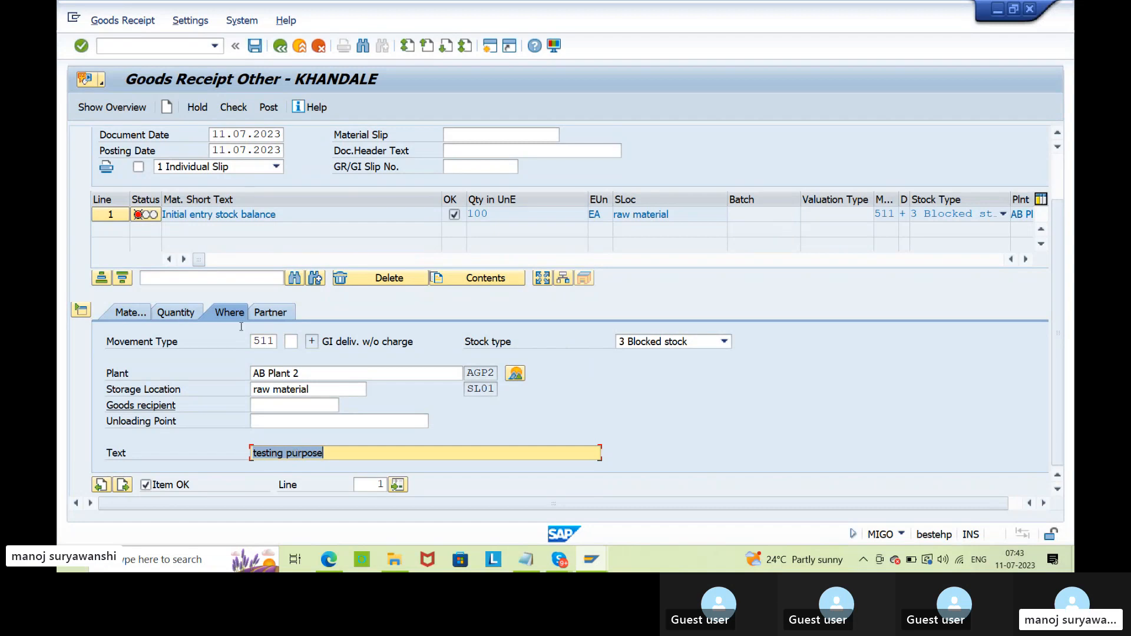
left_click(230, 108)
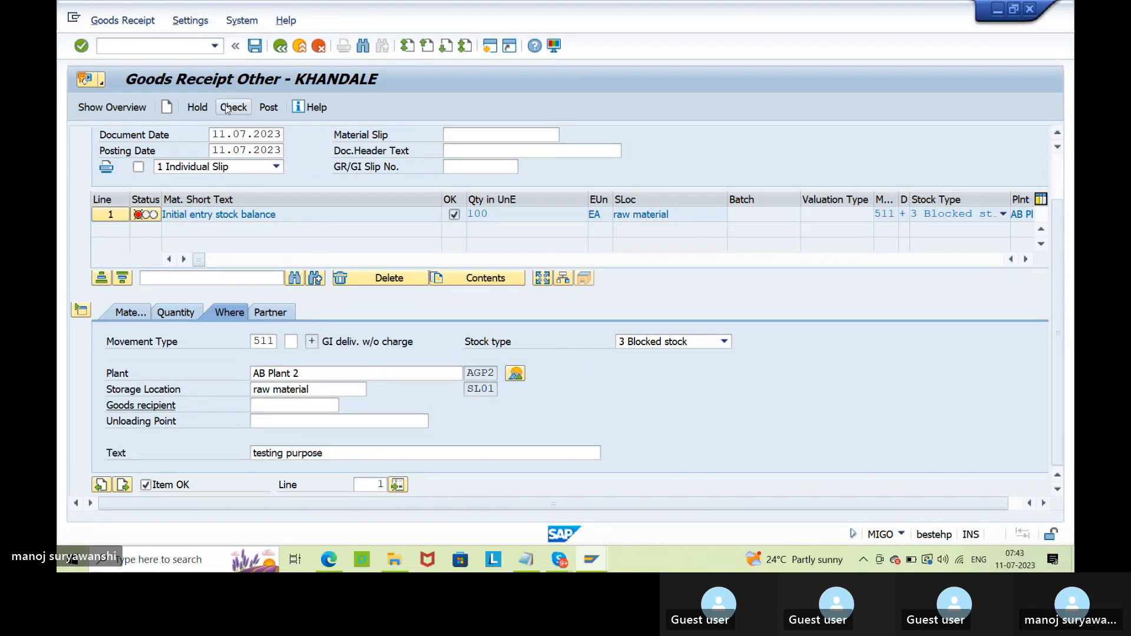
left_click(269, 108)
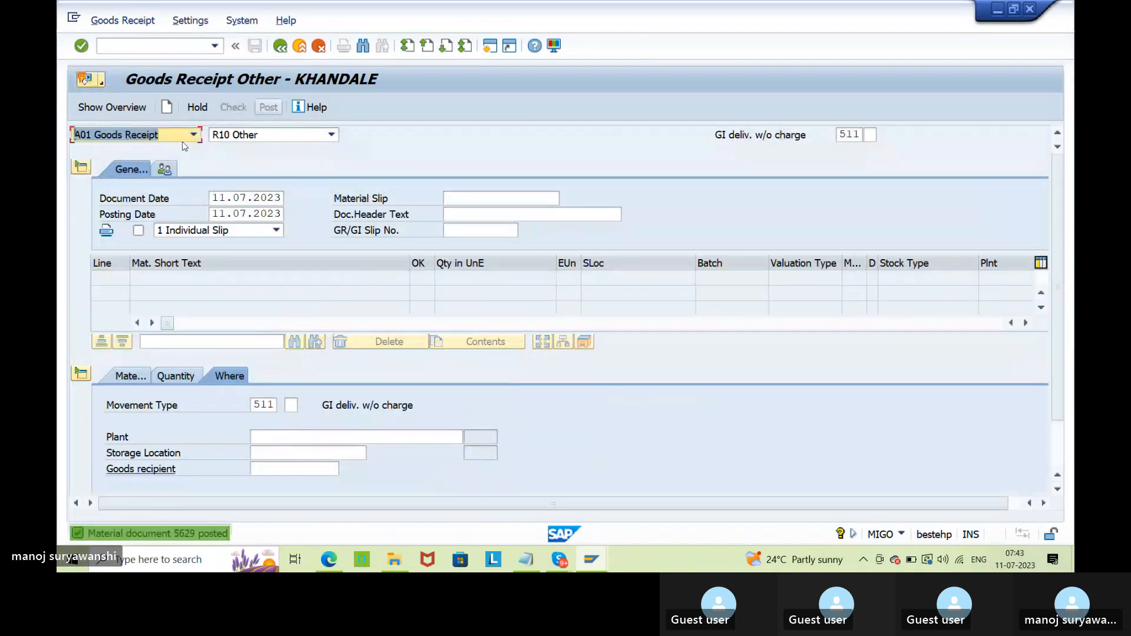
Step: Display the newly posted material document and examine its FI documents in the document information
left_click(187, 136)
left_click(159, 203)
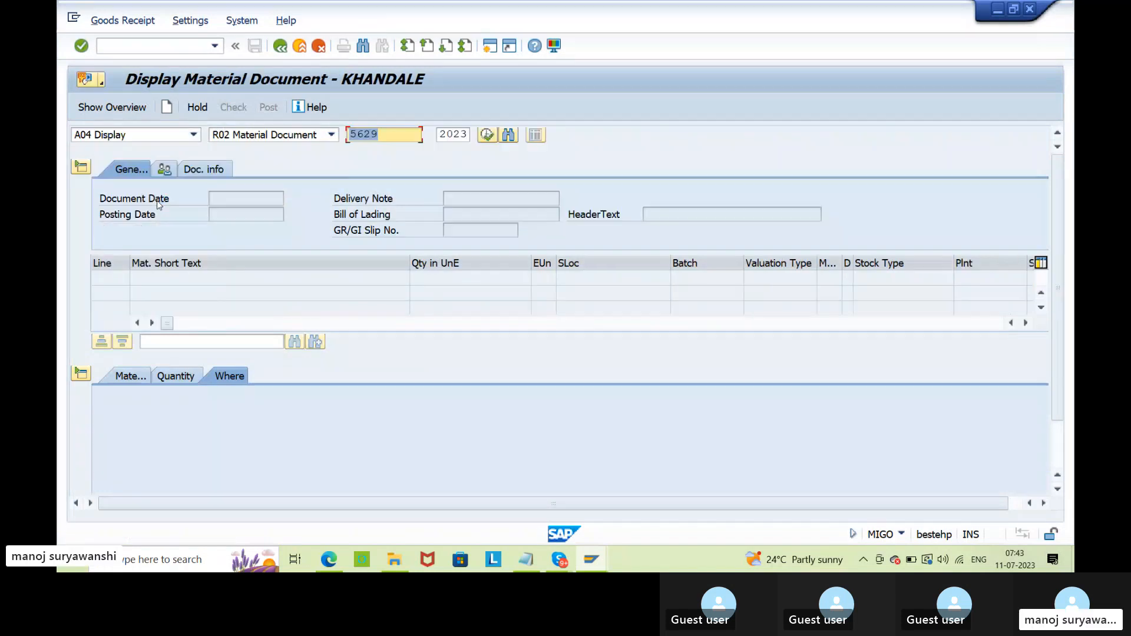
left_click(207, 170)
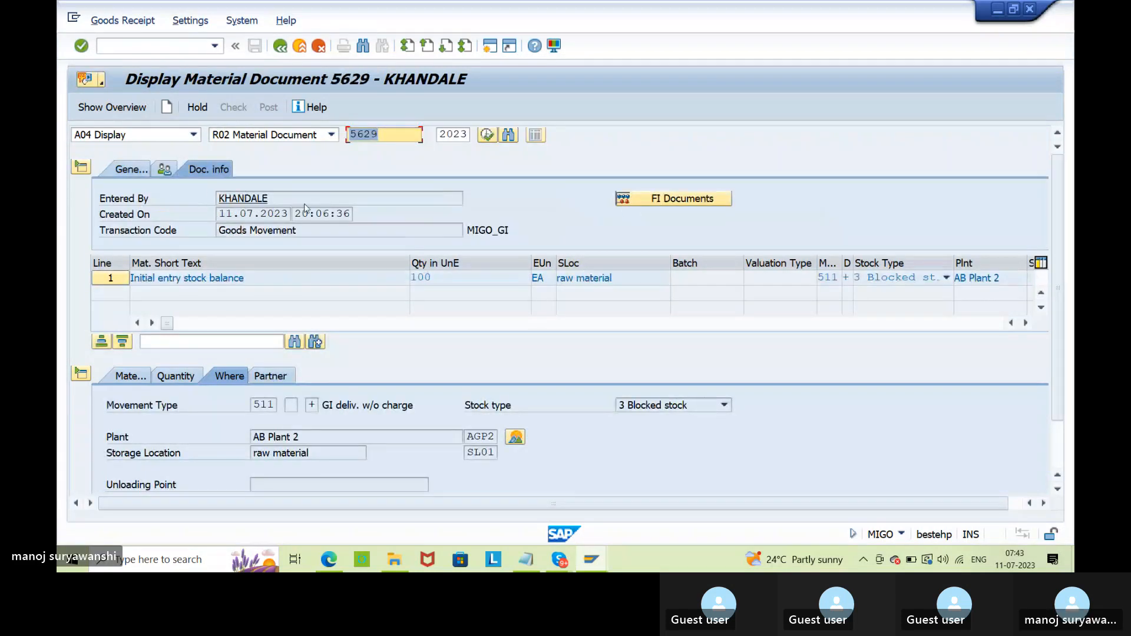
left_click(694, 196)
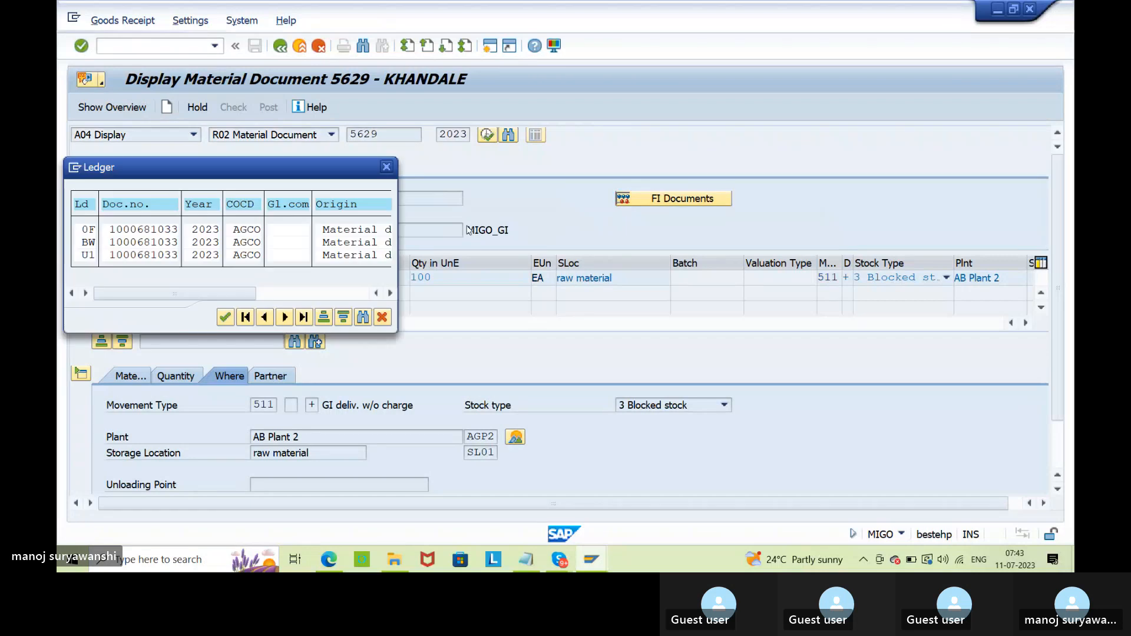
left_click(387, 167)
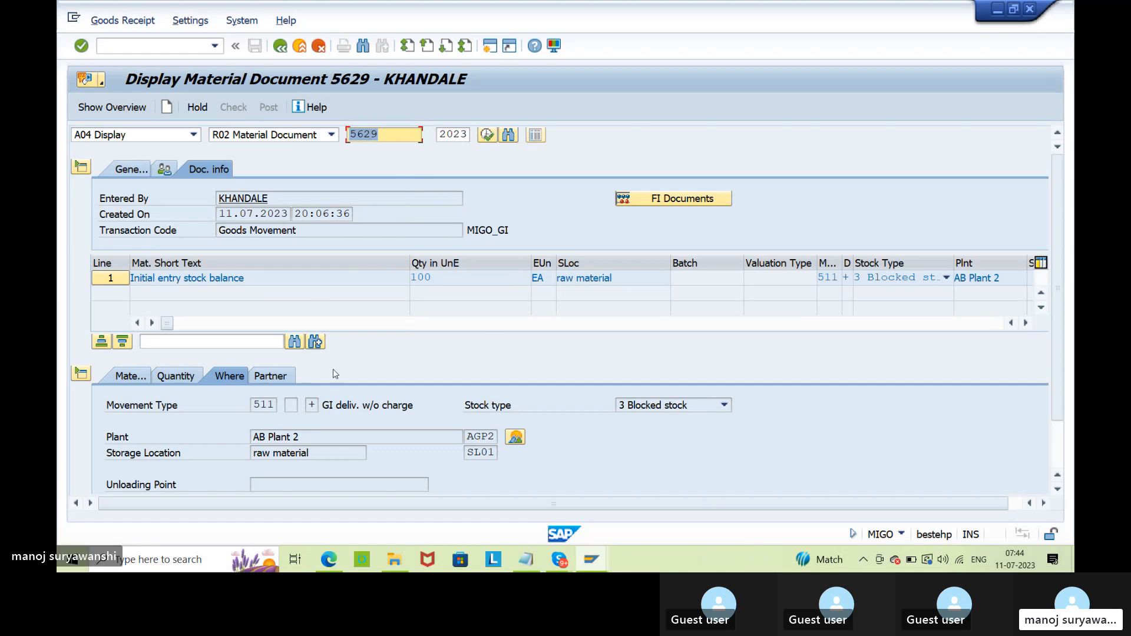
Step: Open the master record of material 221 from the document and examine the price control and valuation in its accounting data
left_click(179, 379)
left_click(143, 377)
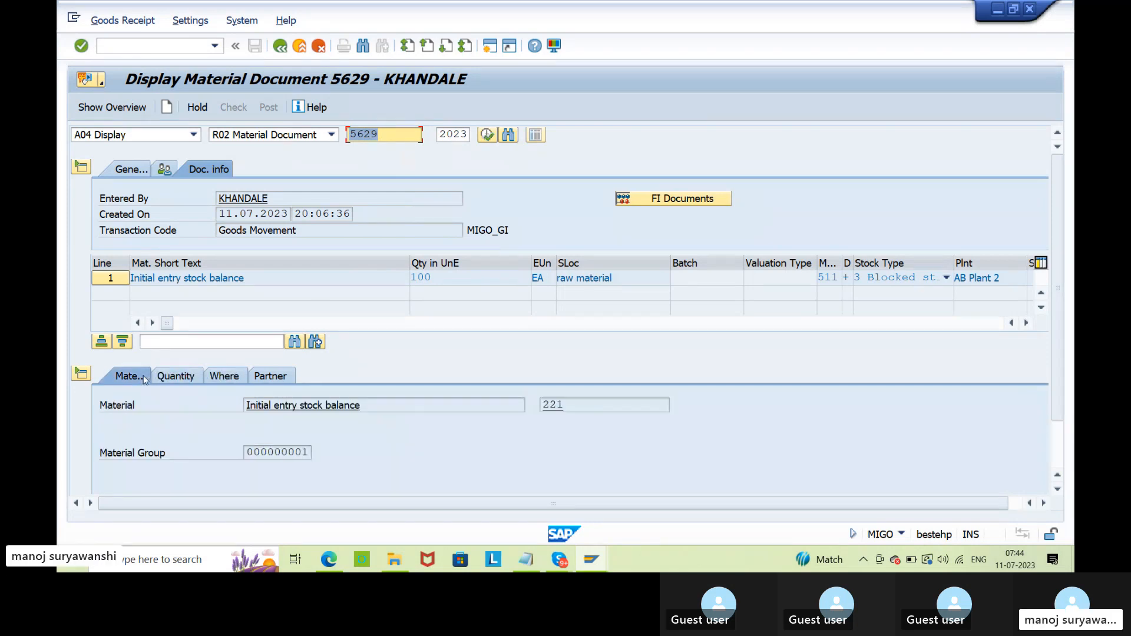
double_click(554, 406)
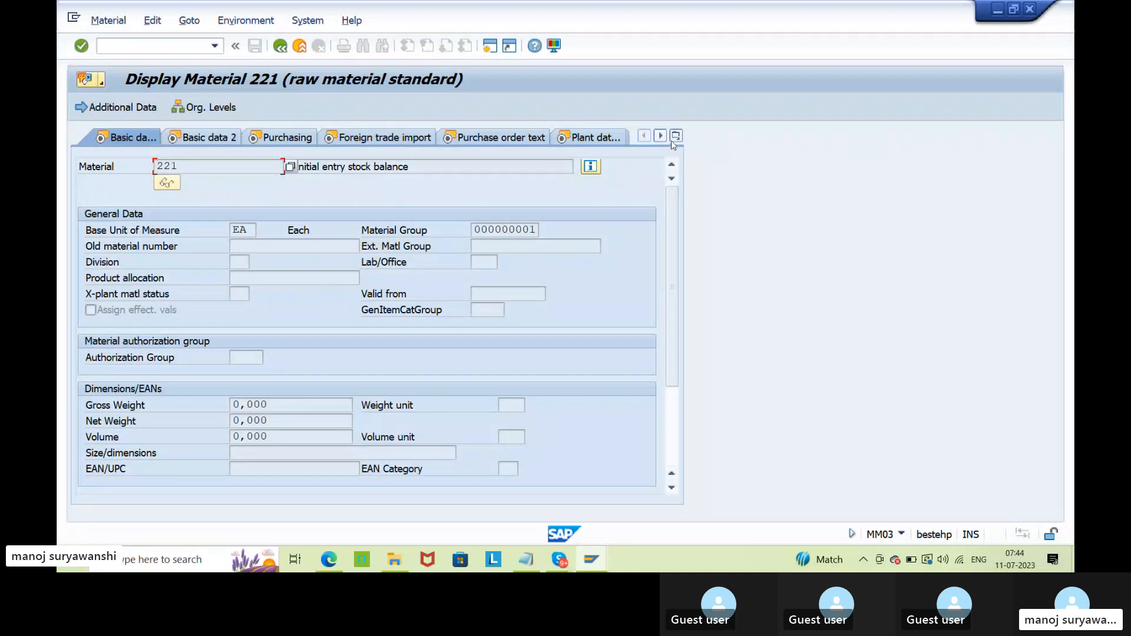
left_click(675, 136)
left_click(735, 287)
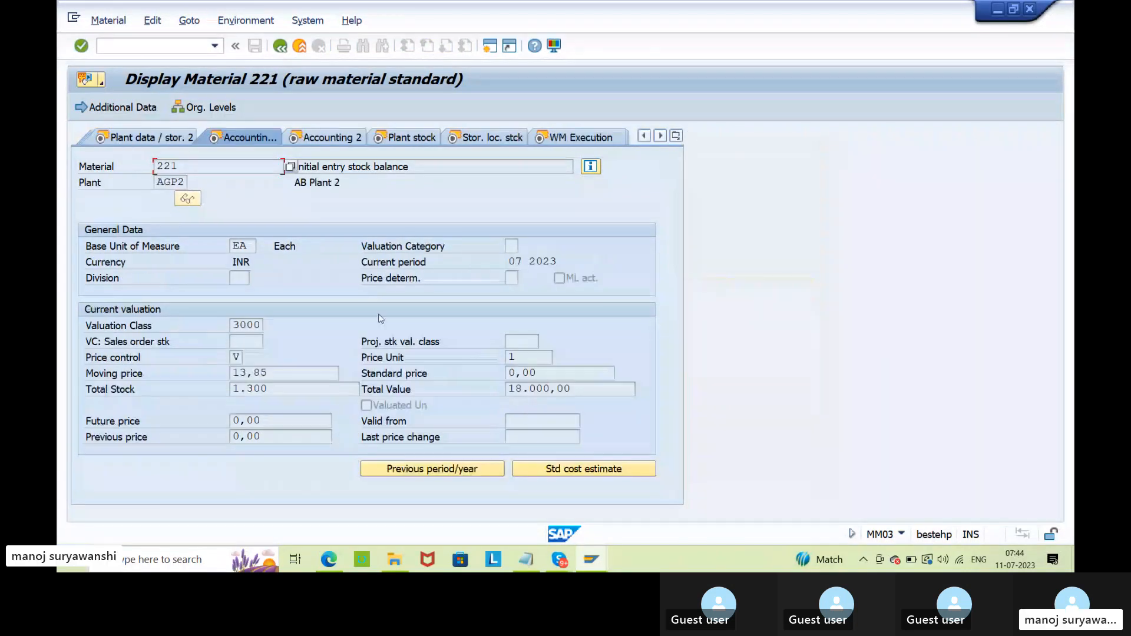
left_click(246, 359)
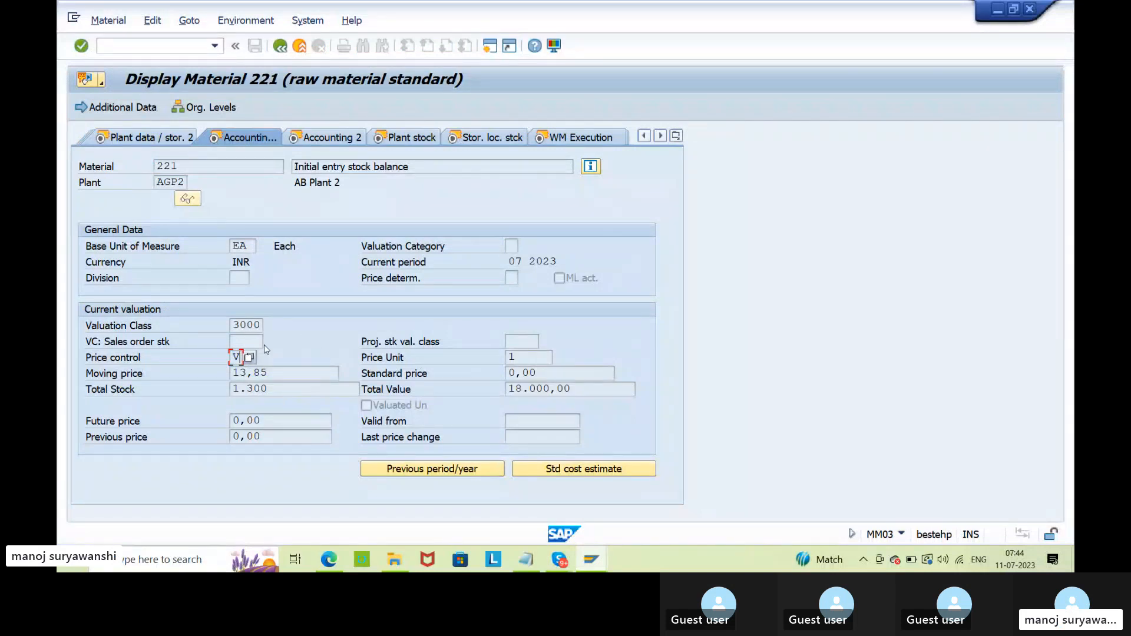
left_click(280, 45)
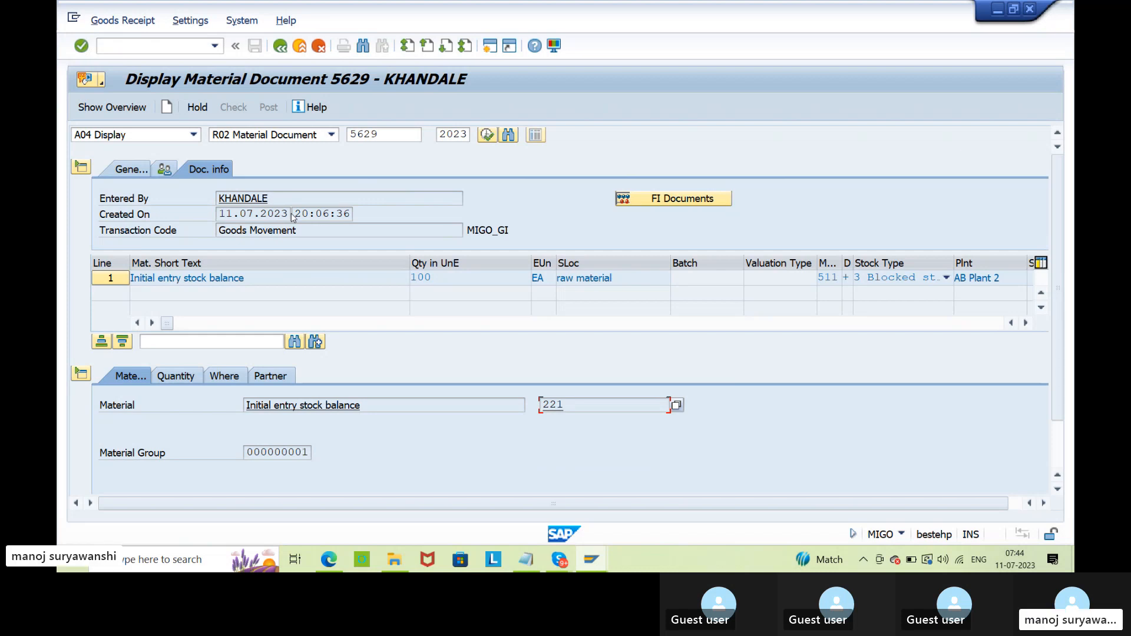
left_click(379, 202)
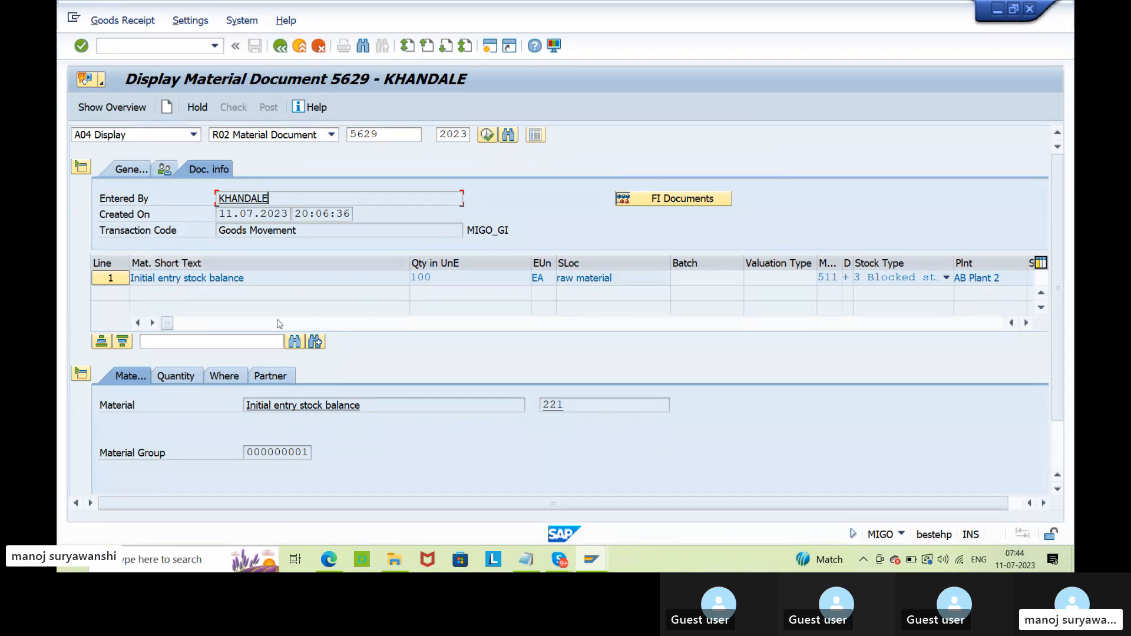
Step: Switch to the Stock Overview window and examine the unrestricted-use and quality inspection stock of storage location SL01
left_click(592, 559)
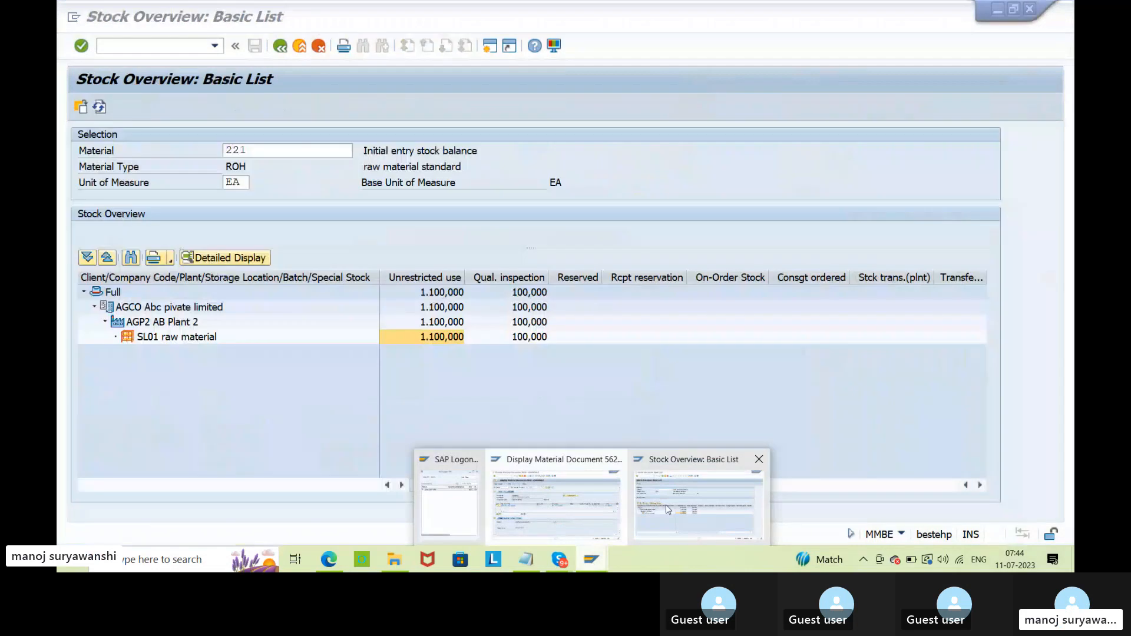
left_click(699, 501)
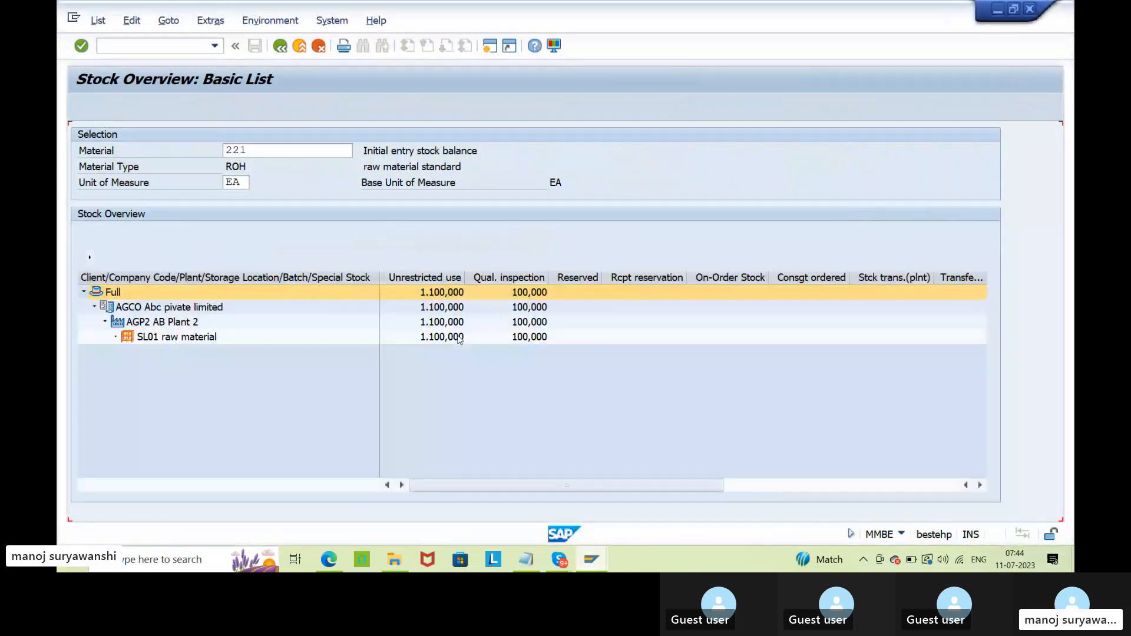
left_click(453, 338)
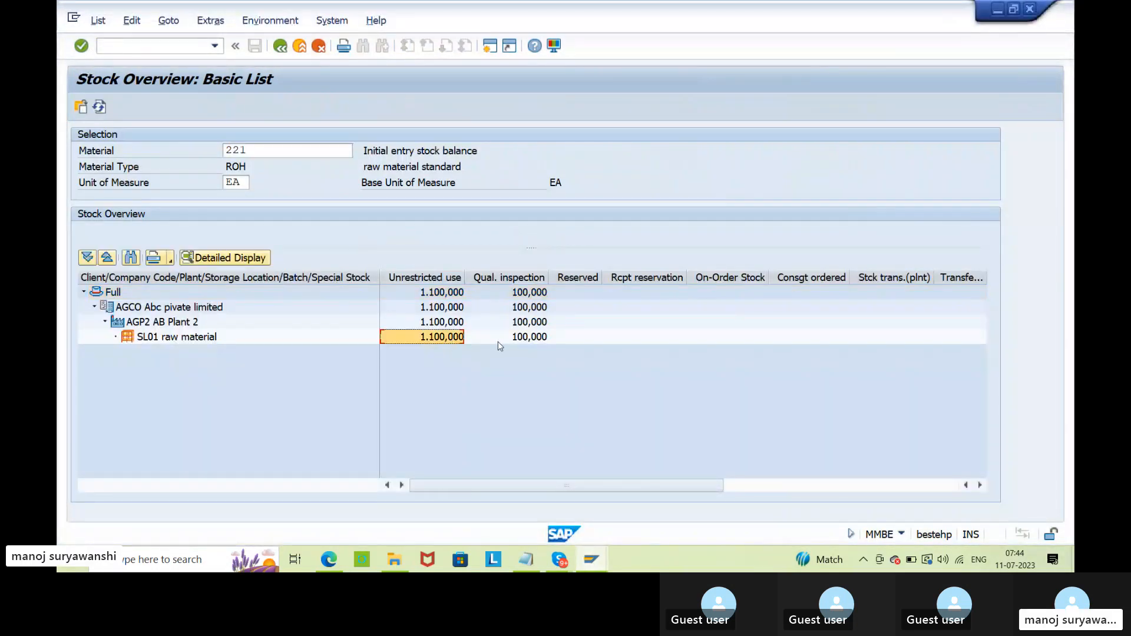
left_click(528, 340)
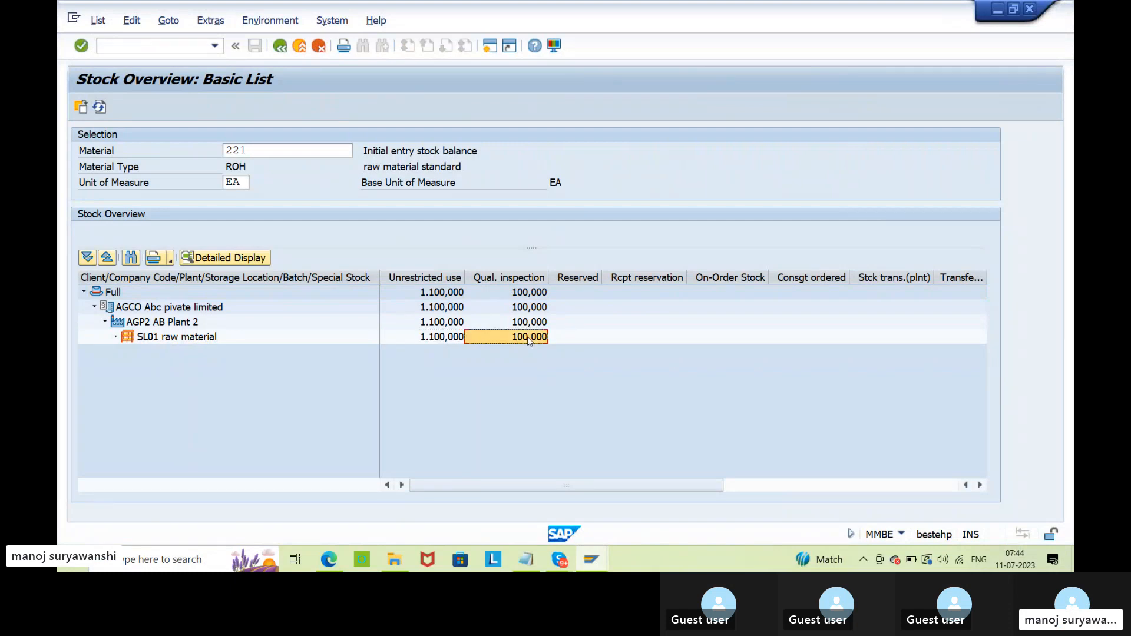
Step: Examine the blocked stock of storage location SL01 in the stock overview
left_click(785, 485)
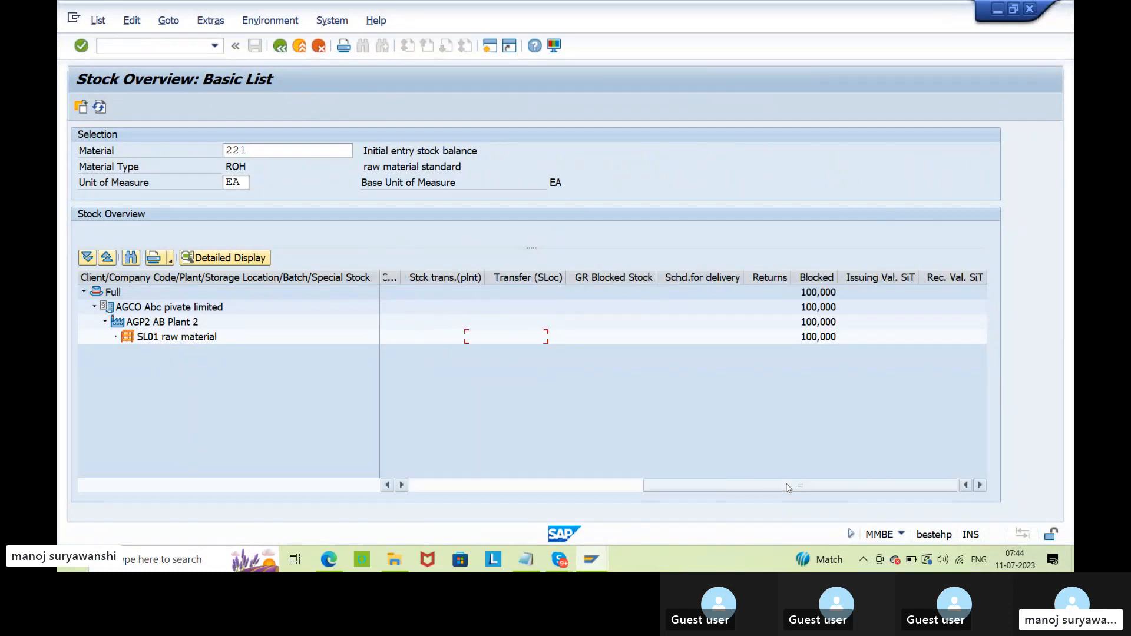
left_click(819, 338)
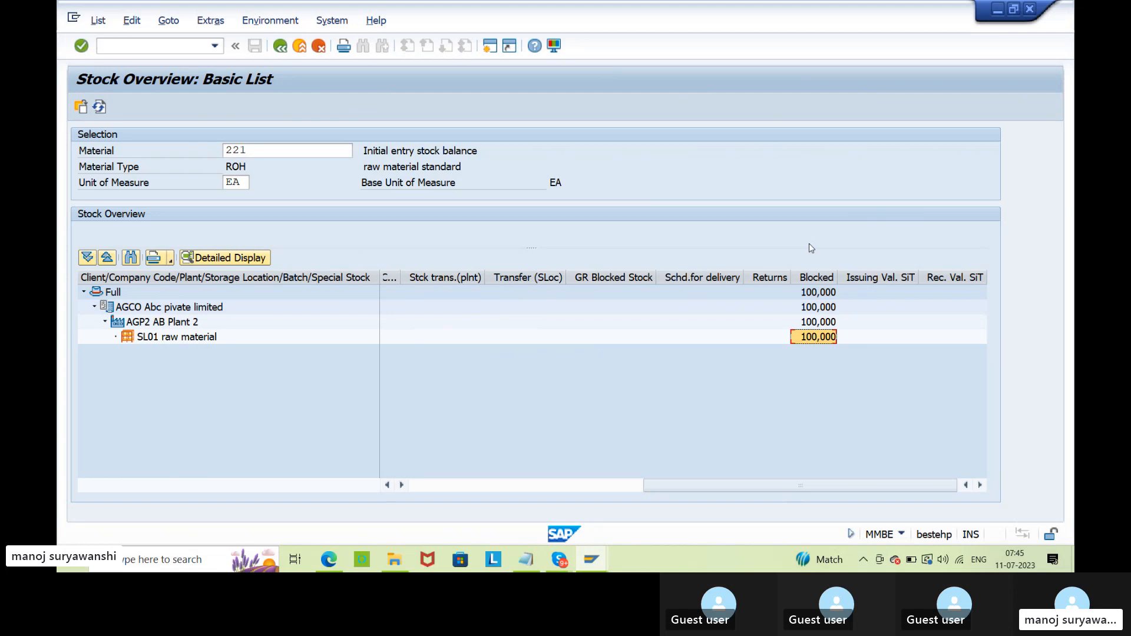
Step: Leave the material document and start creating a material (MM01) with industry sector Mechanical Engineering and material type ROH
left_click(591, 559)
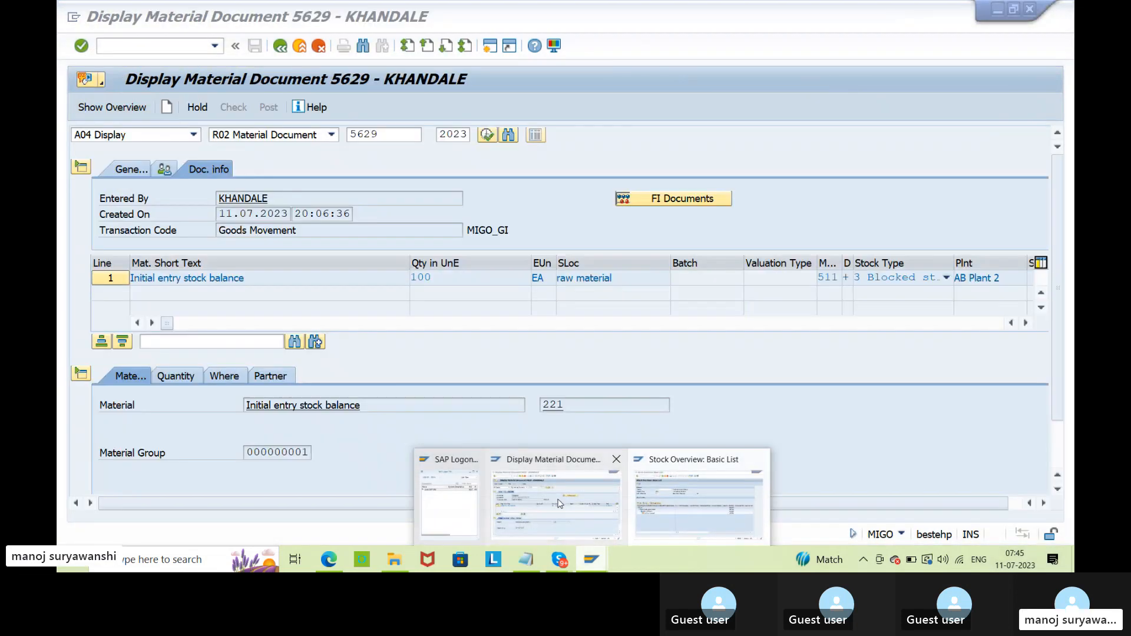
left_click(556, 506)
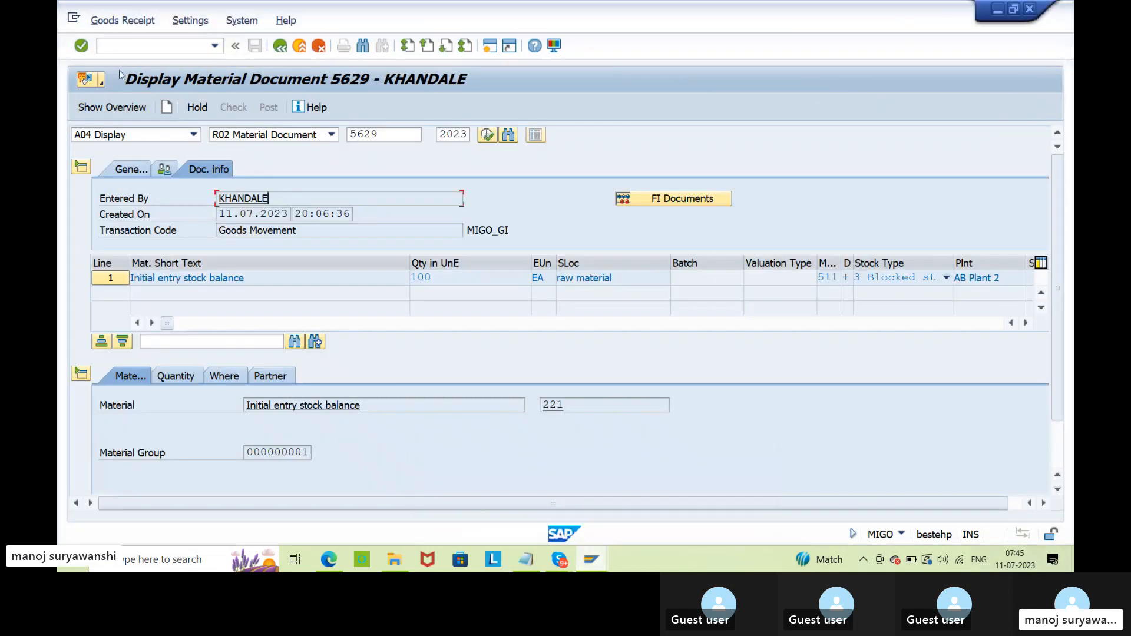
left_click(280, 47)
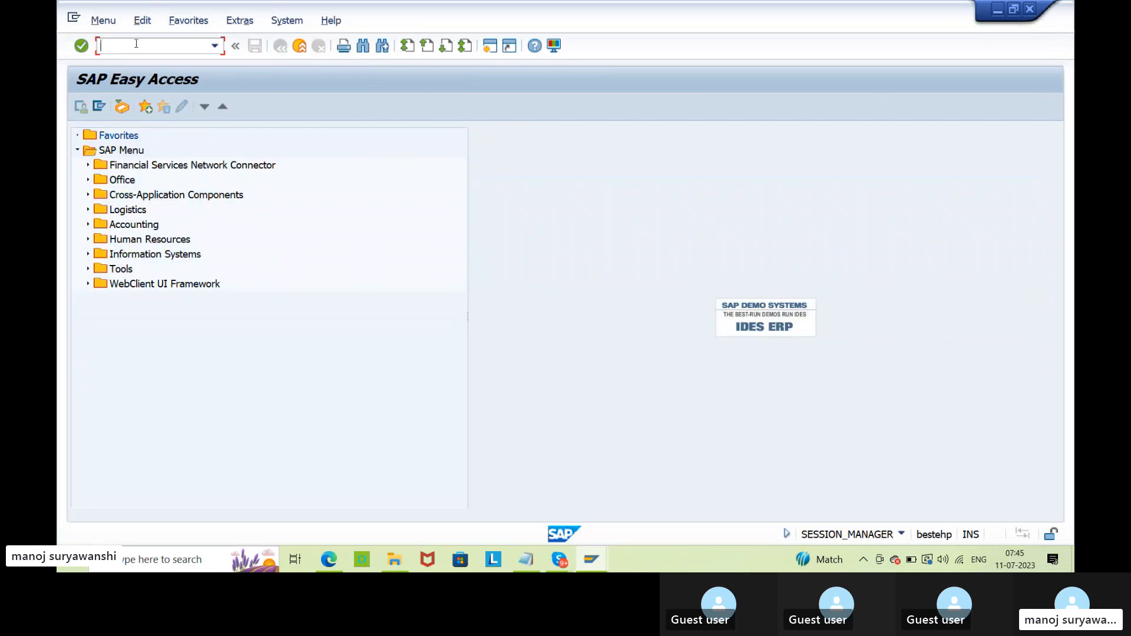
type("mm01")
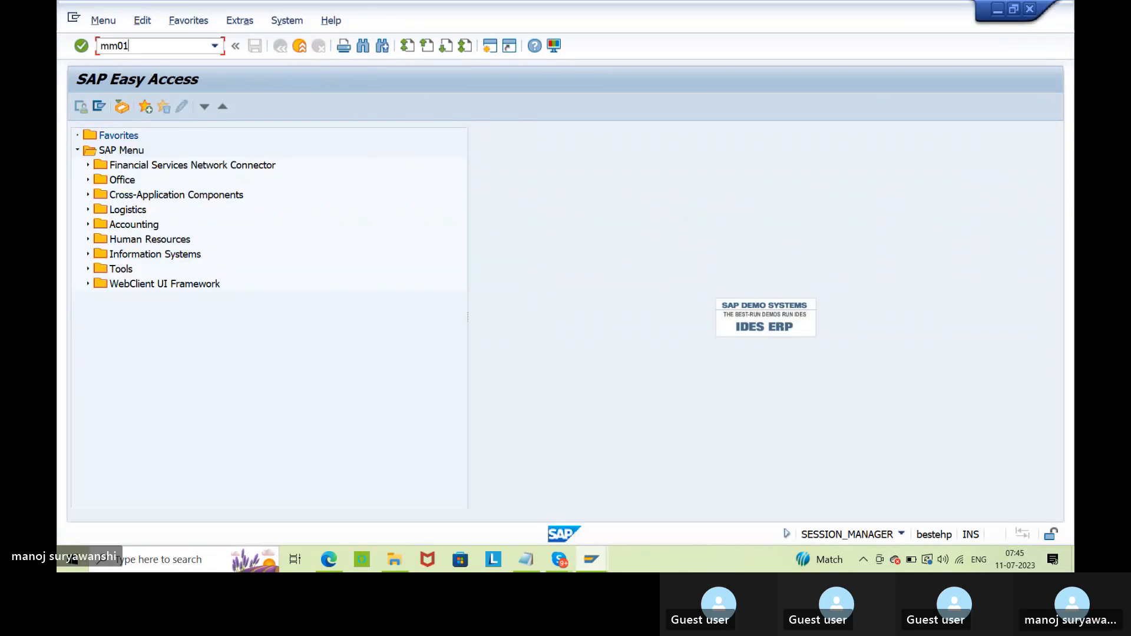
key("Return")
key("Tab")
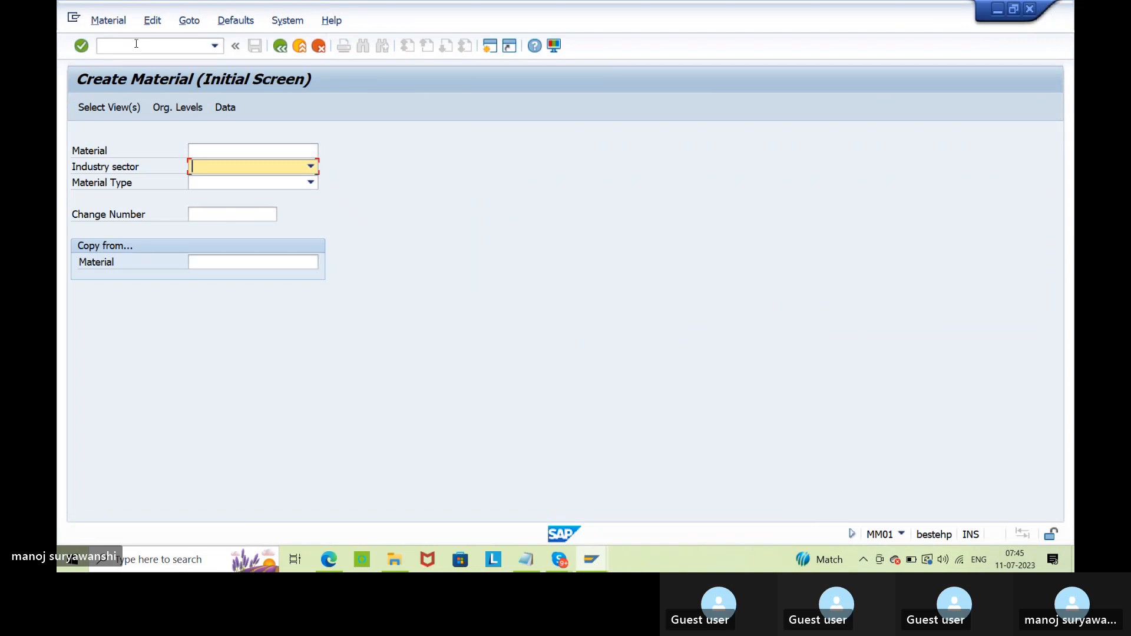
type("m")
key("Tab")
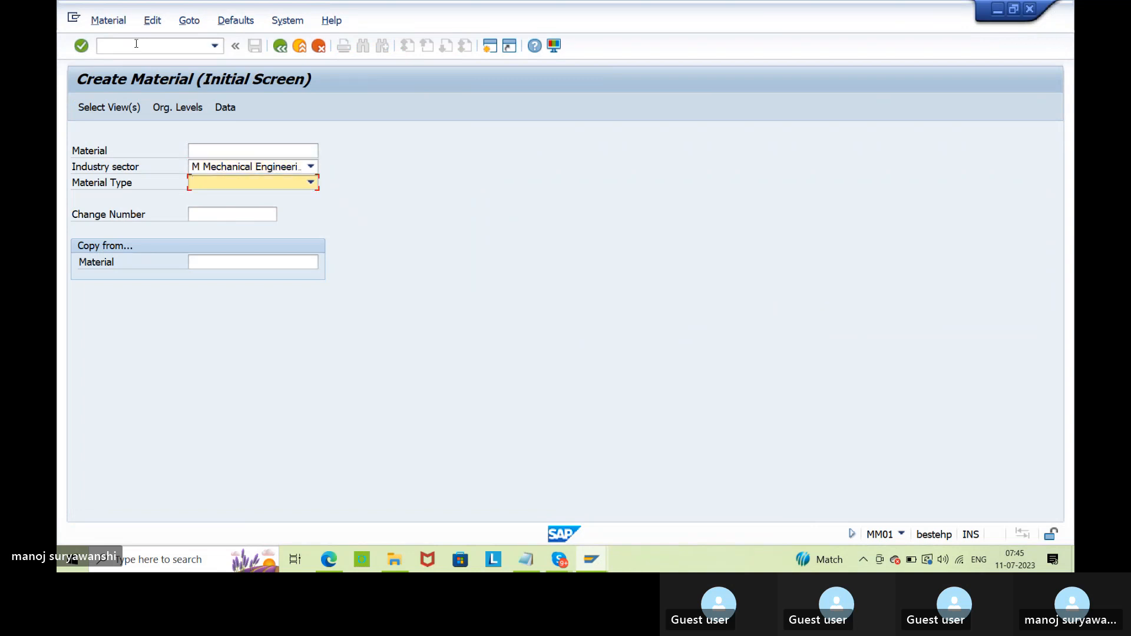
type("ro")
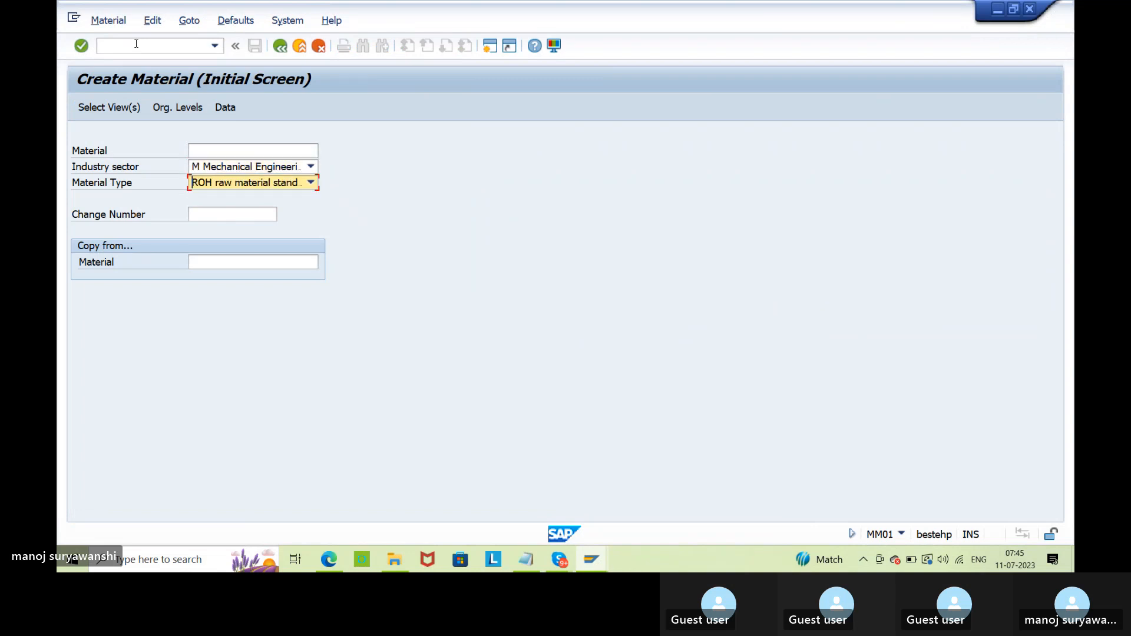
key("Return")
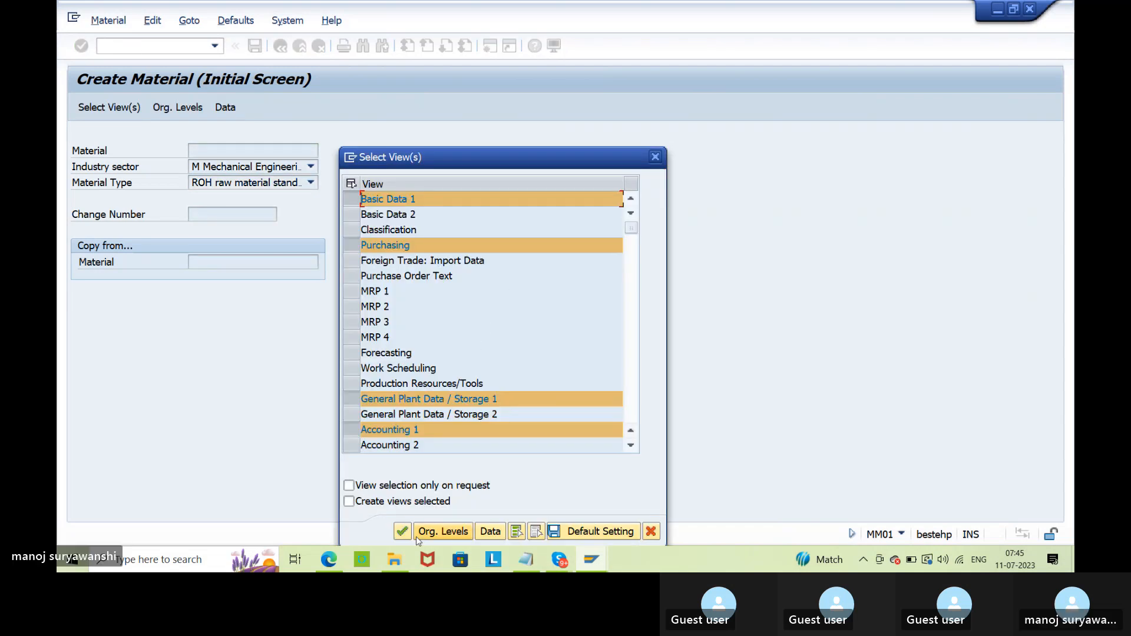
Step: Accept the preselected views and set the organizational levels to plant AGP2 with the storage location left blank
left_click(401, 532)
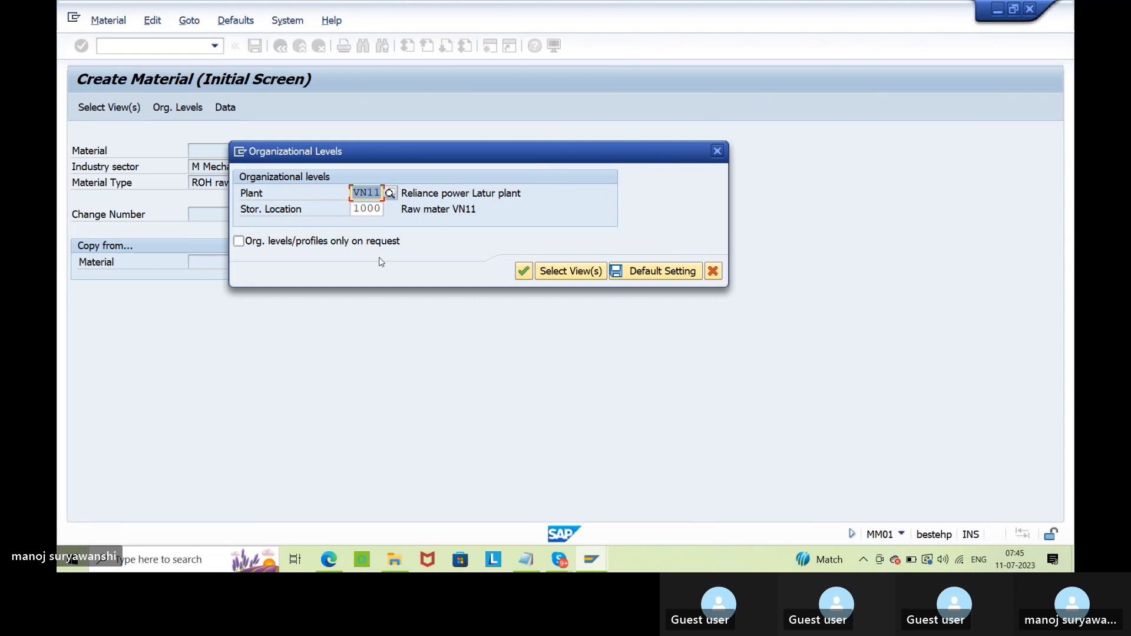
key("BackSpace")
type("a")
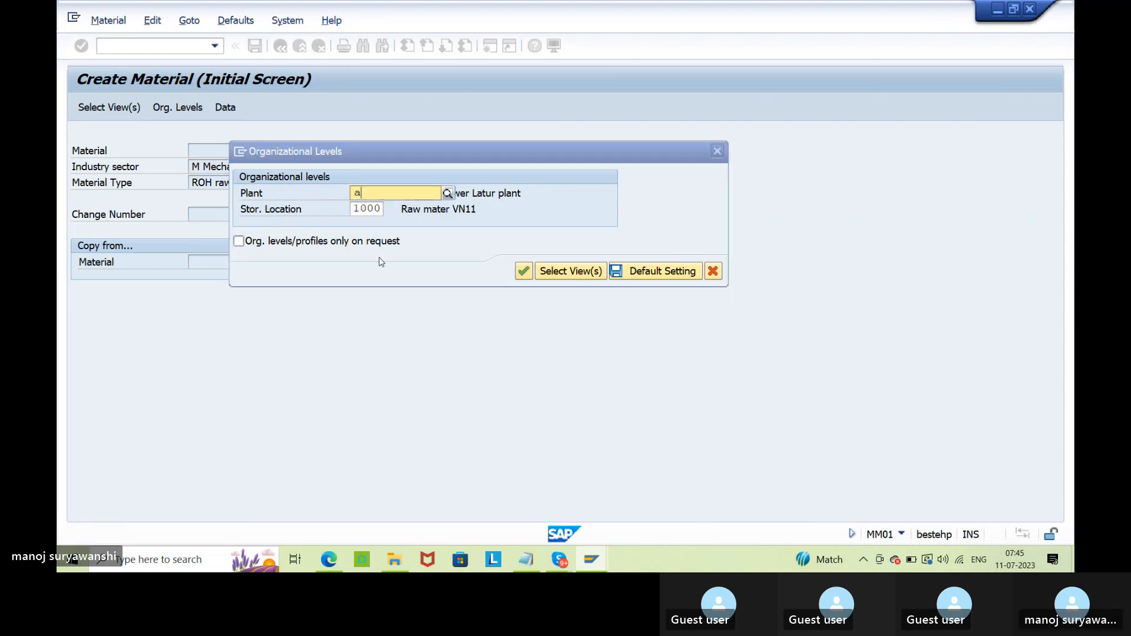
type("gp2")
key("Tab")
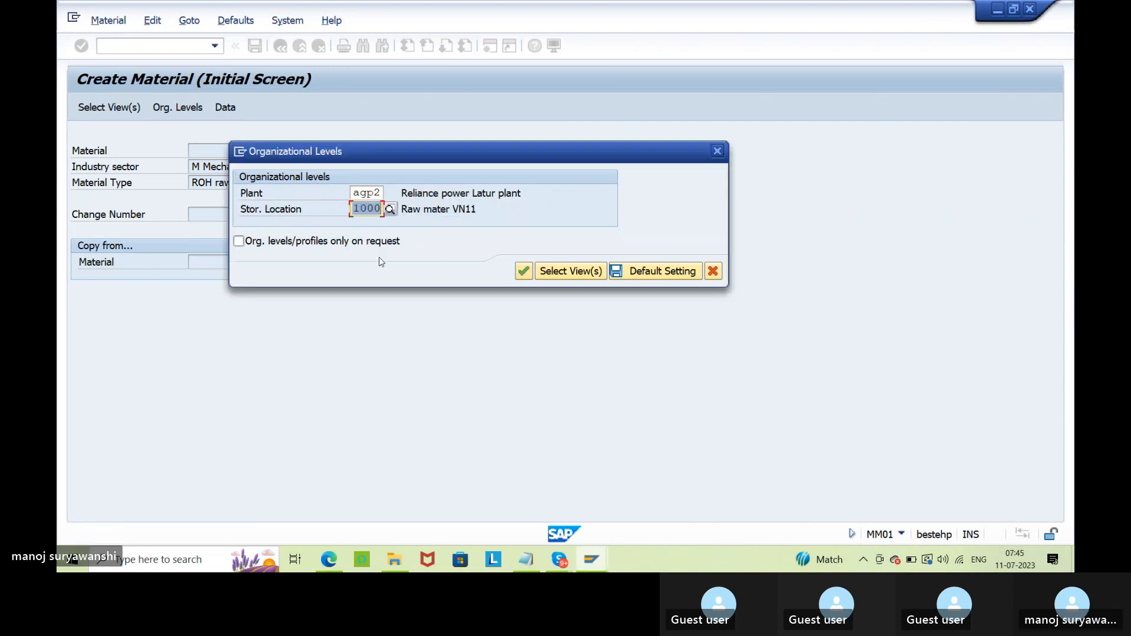
key("BackSpace")
key("Return")
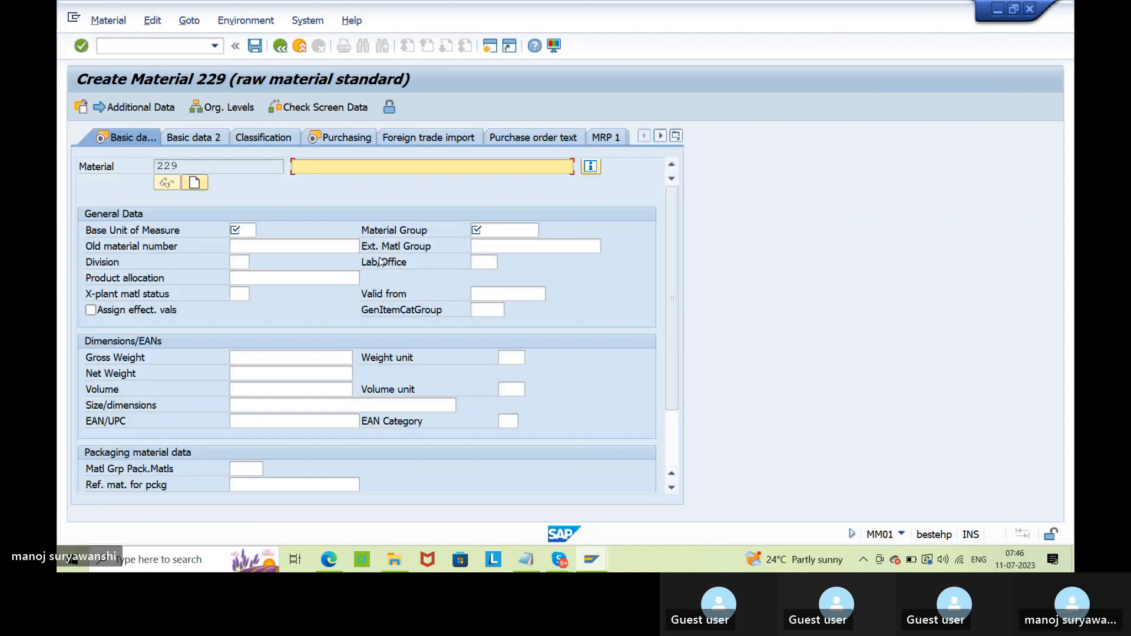
Step: Fill in the basic data with description "foc", base unit of measure EA and material group 000000001
type("foc")
key("Return")
type("e")
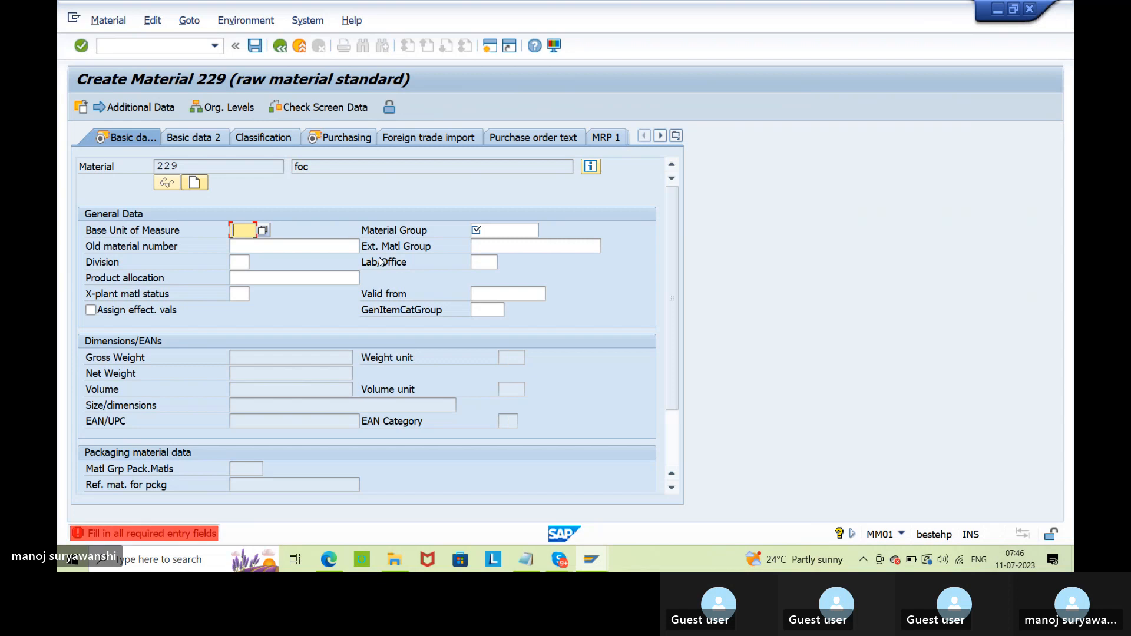
type("a")
key("Return")
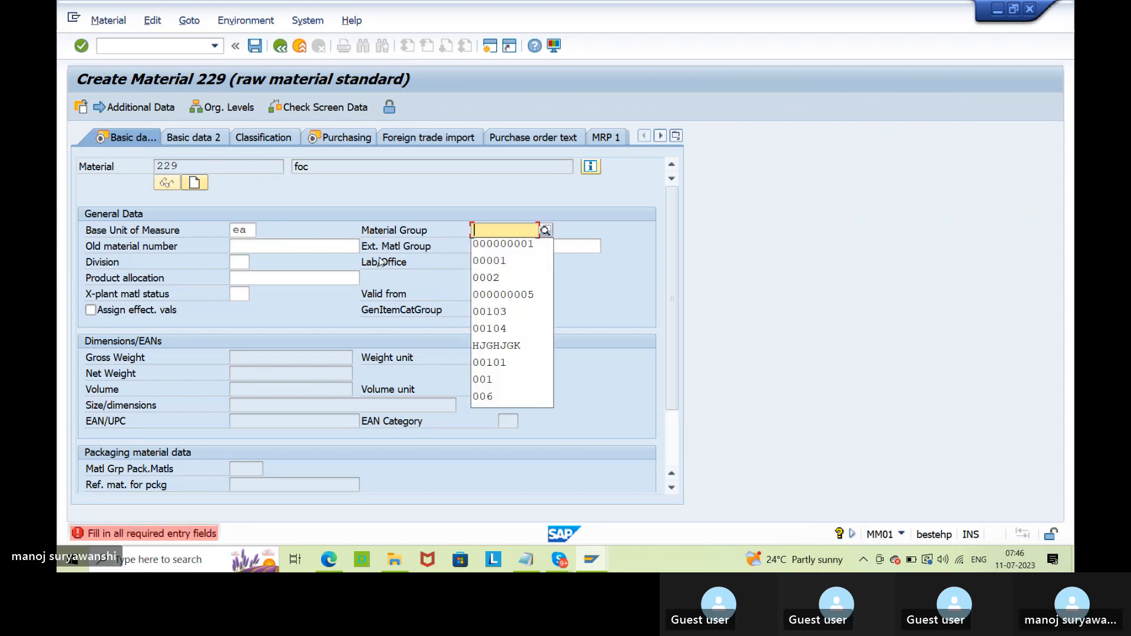
key("Down")
key("Return")
key("Return")
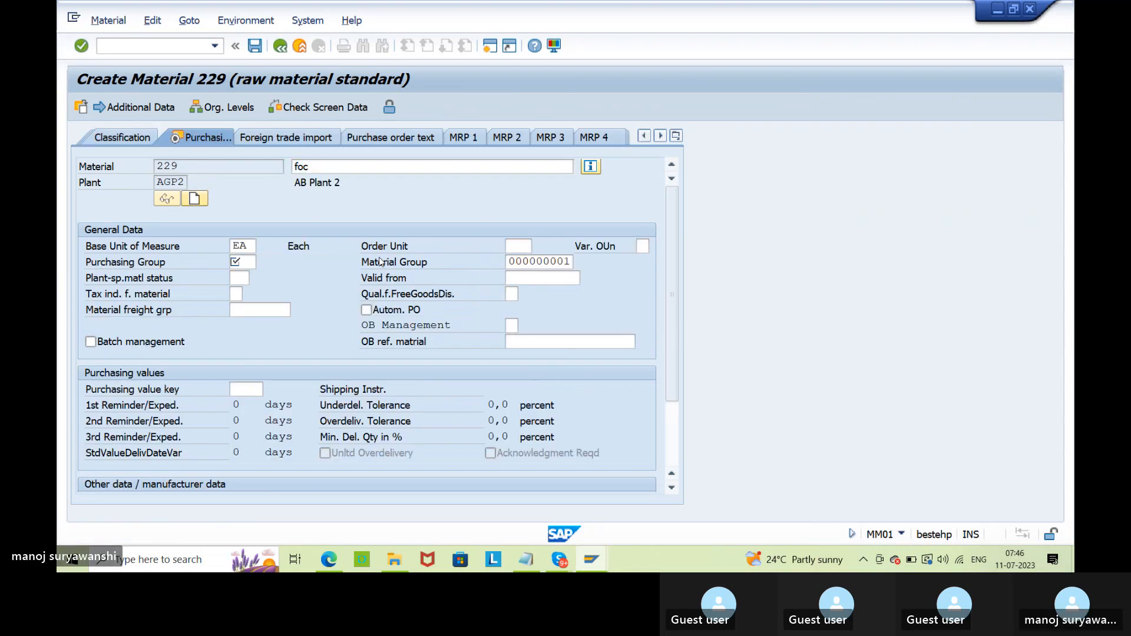
Step: Choose the purchasing group from the earlier entries and continue past the plant storage data to the accounting data
key("Down")
key("Return")
key("Return")
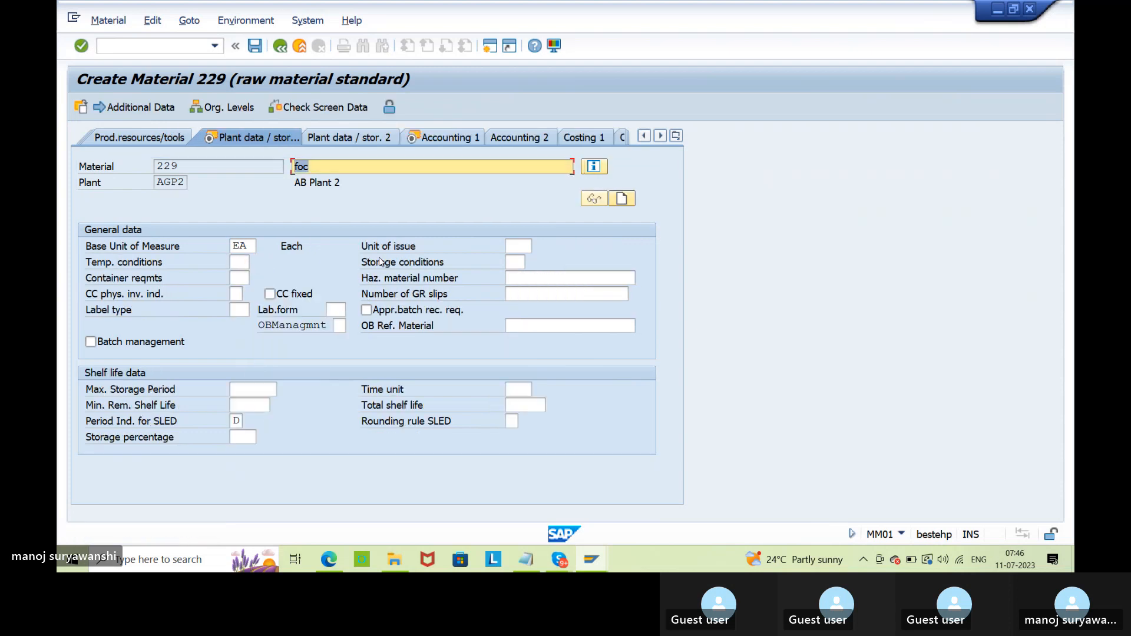
key("Return")
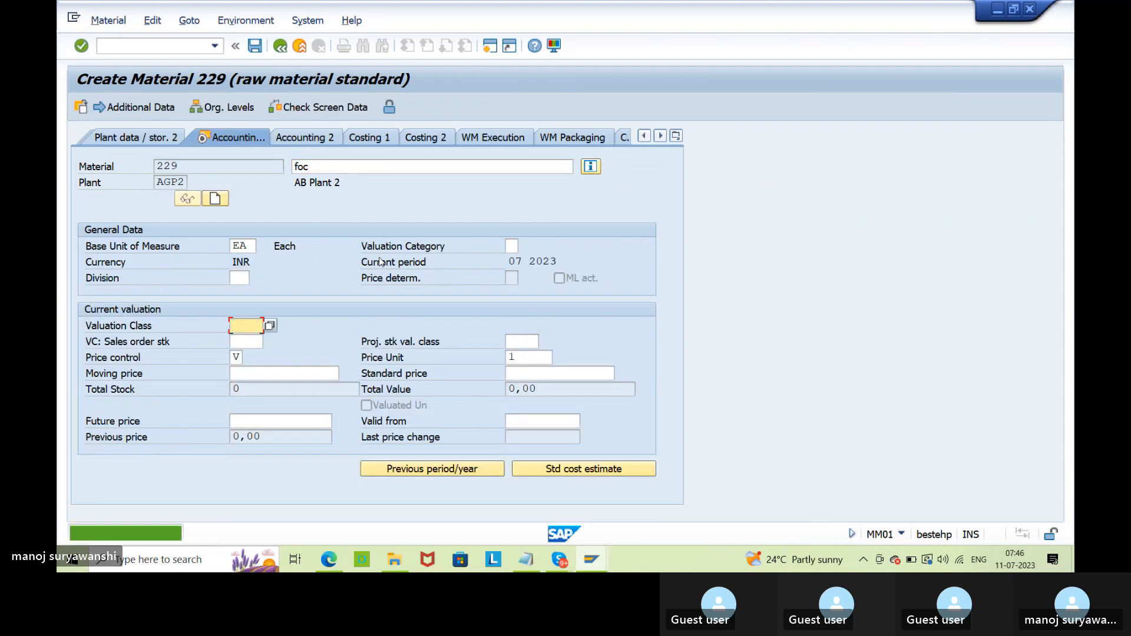
Step: Set valuation class 3000 and price control S in the accounting data
type("300")
key("Tab")
key("Tab")
key("Tab")
key("Tab")
key("Tab")
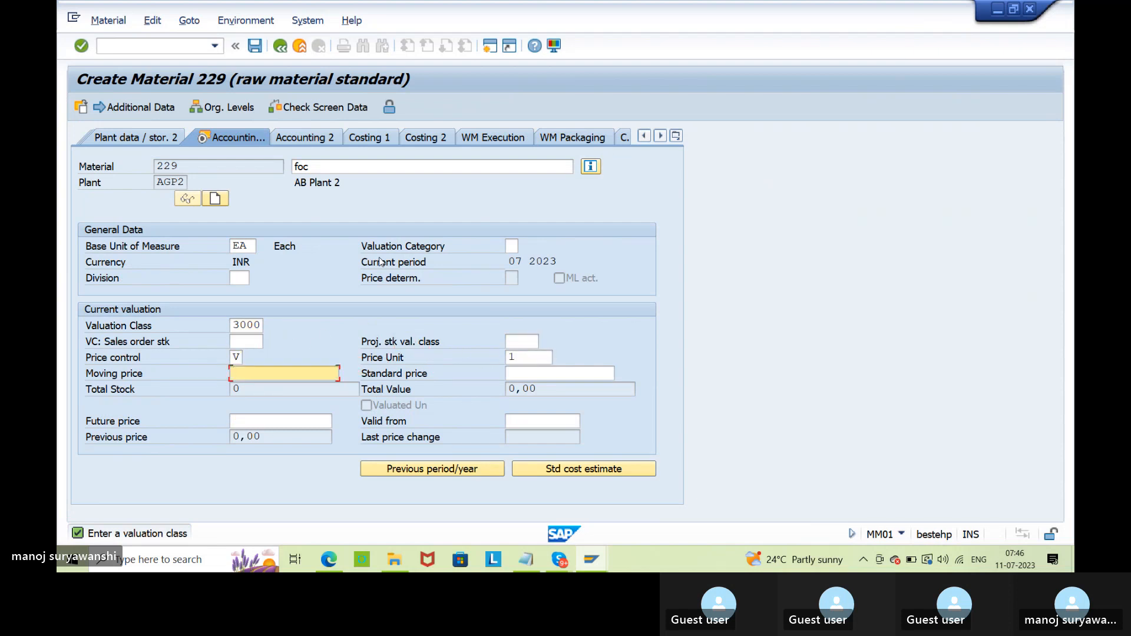
key("shift+Tab")
key("shift+Tab")
type("s")
key("Tab")
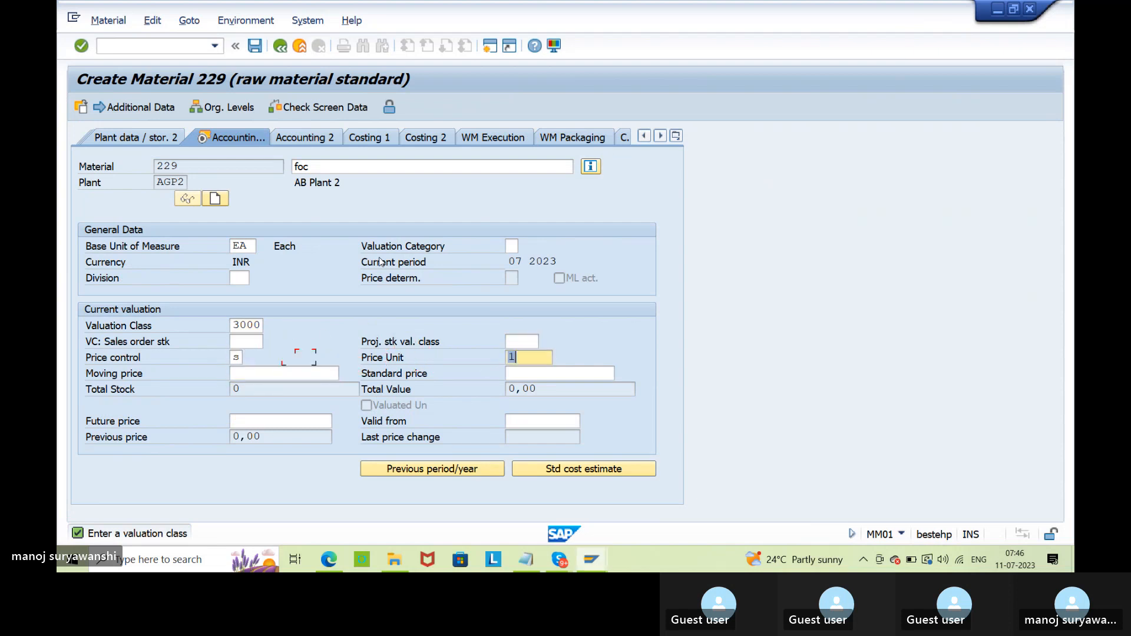
Step: Set the standard price to 5 and save the new material
key("Tab")
key("Tab")
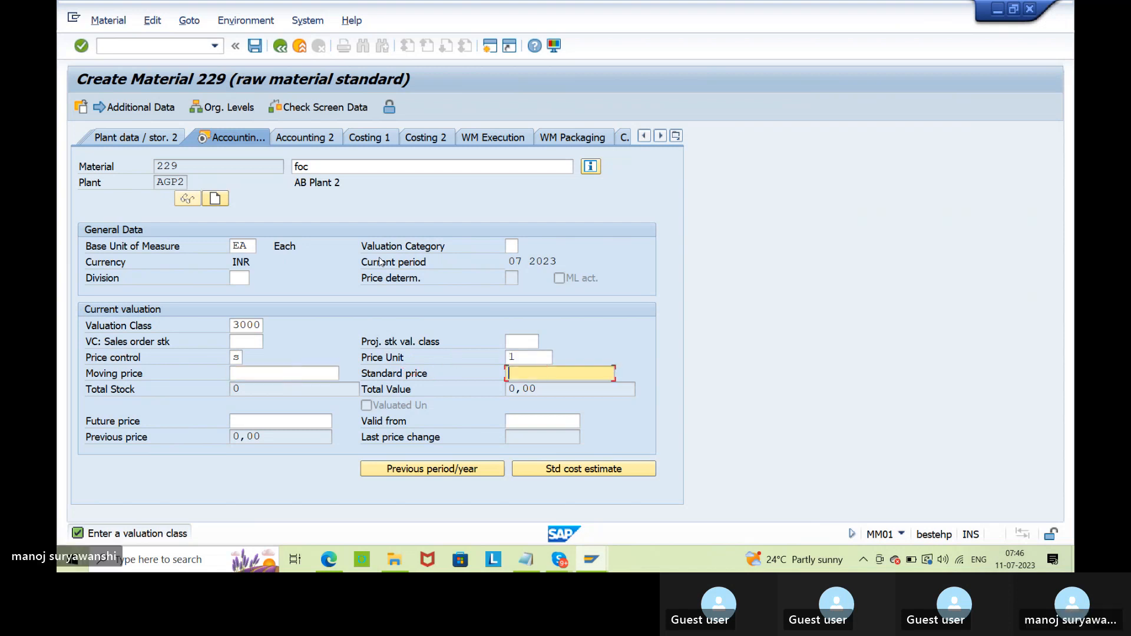
type("5")
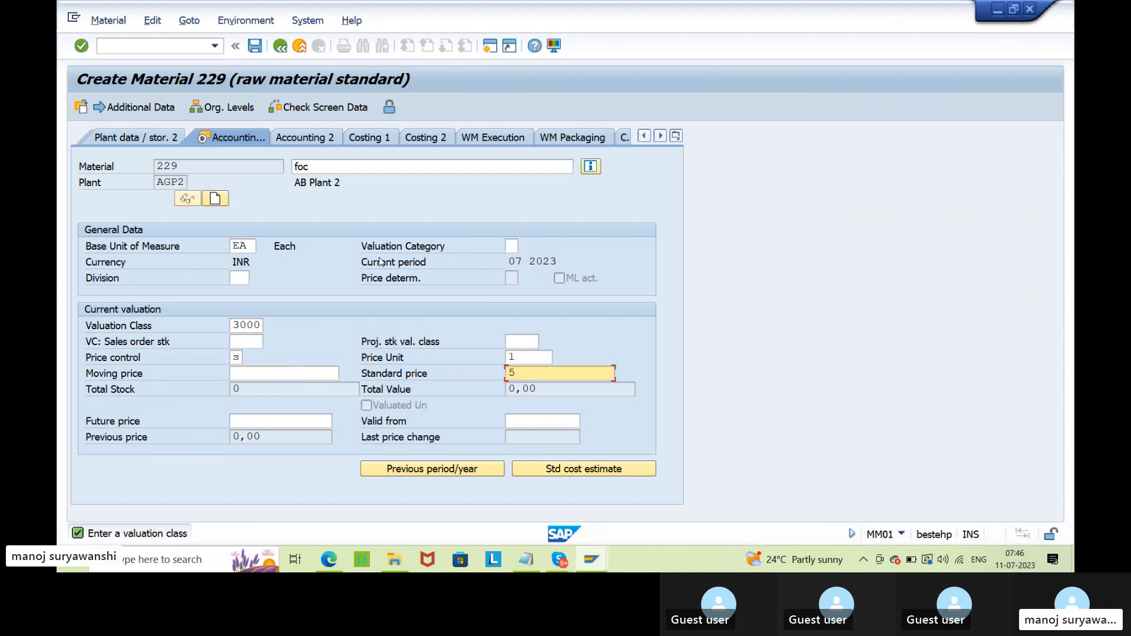
key("Return")
key("Return")
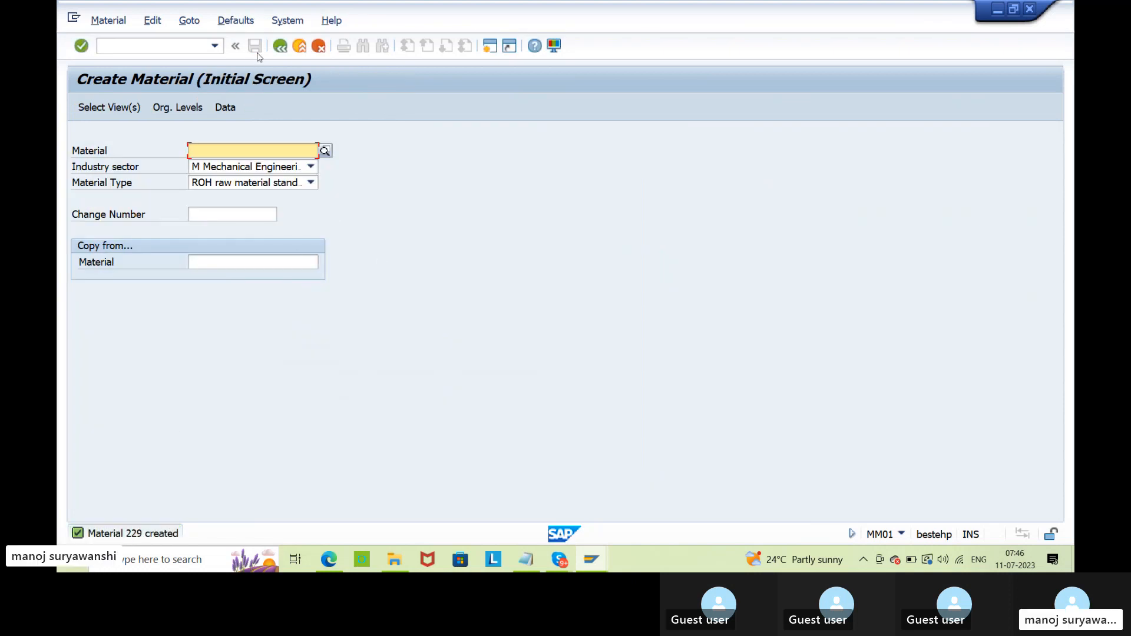
left_click(593, 560)
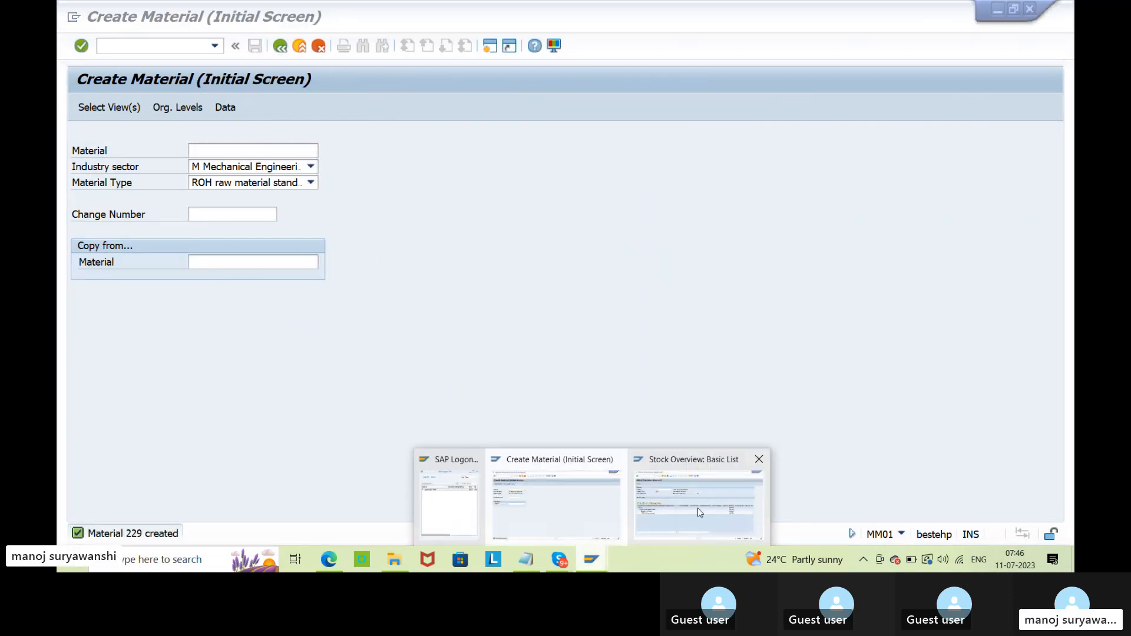
left_click(698, 508)
left_click(593, 560)
left_click(557, 504)
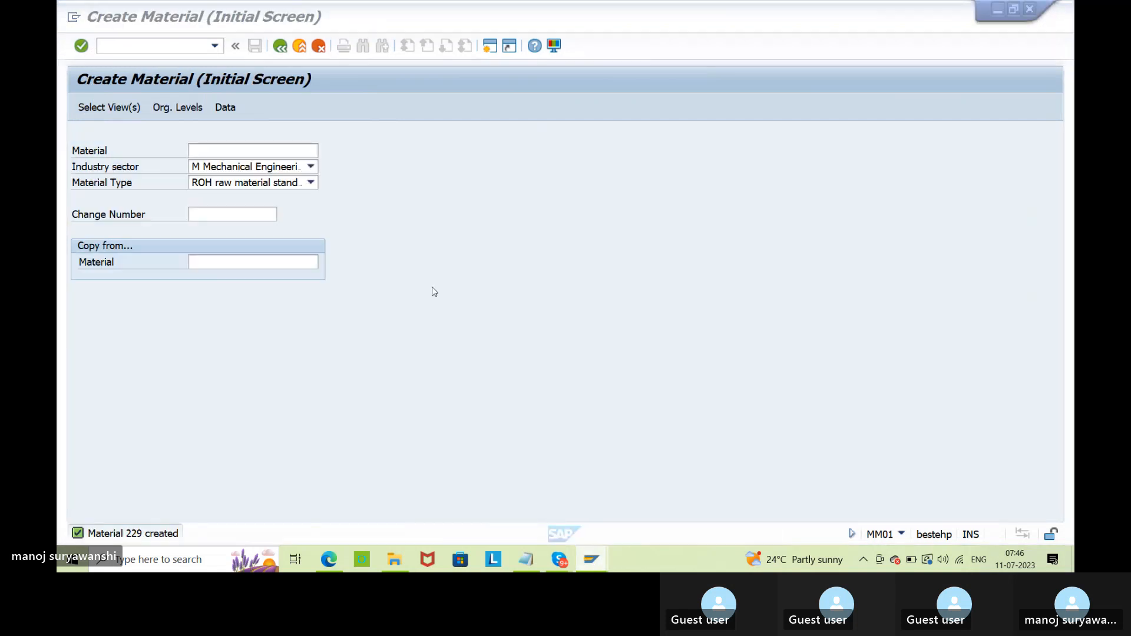
Step: Leave material creation and start a goods receipt with reference Other in transaction MIGO
left_click(279, 46)
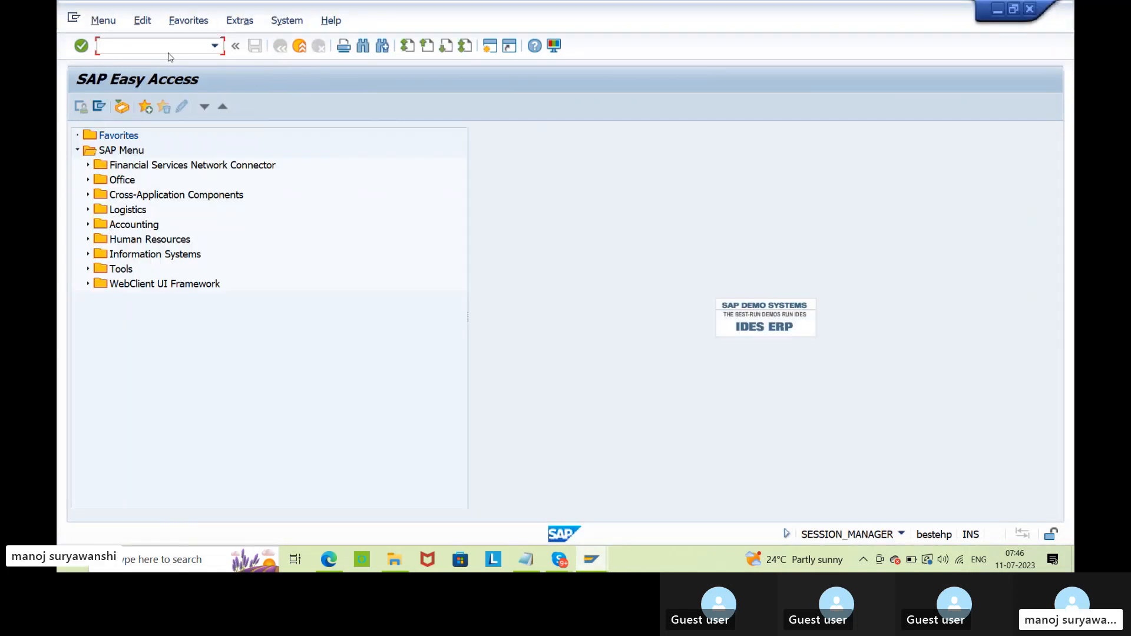
type("migo")
key("Return")
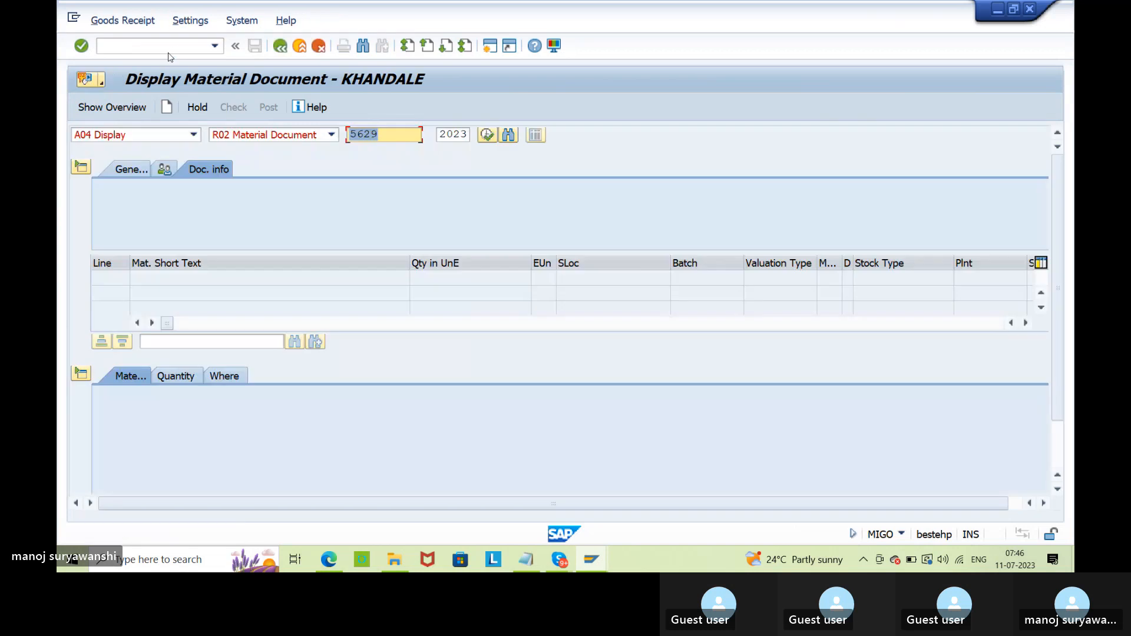
left_click(194, 134)
left_click(166, 156)
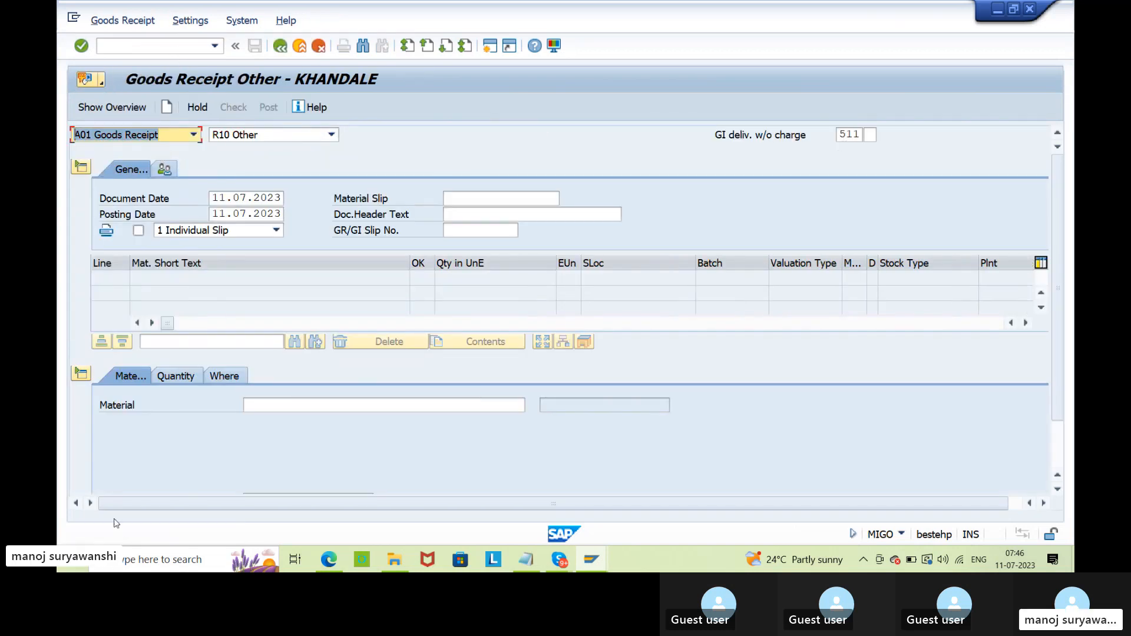
Step: Enter material 229 as the goods receipt item with a quantity of 10
left_click(260, 408)
type("foc")
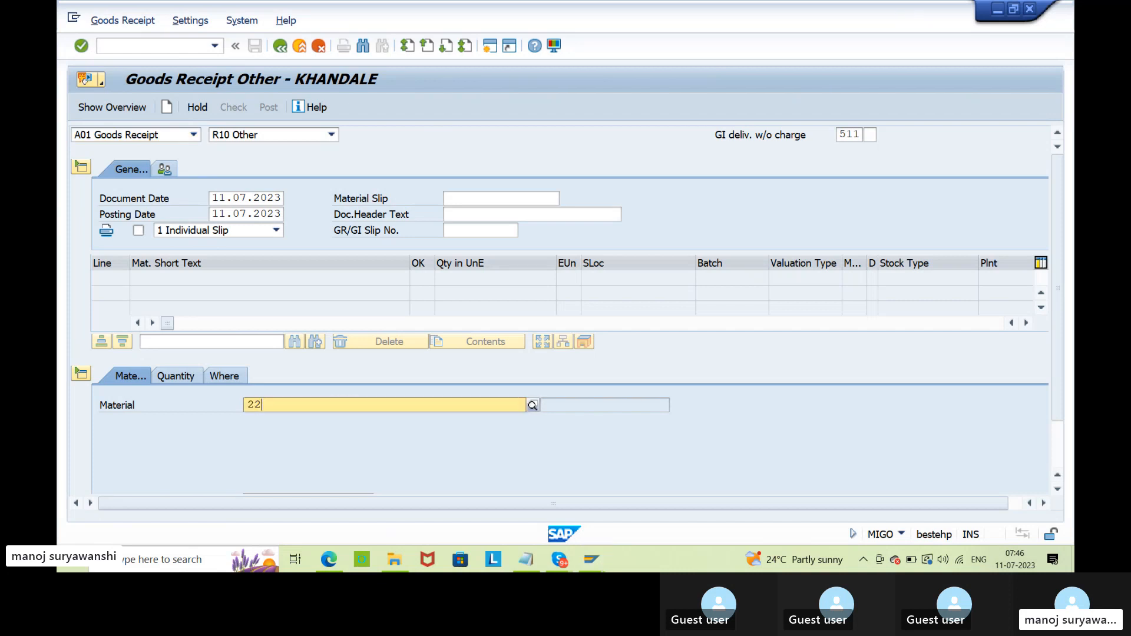
key("Return")
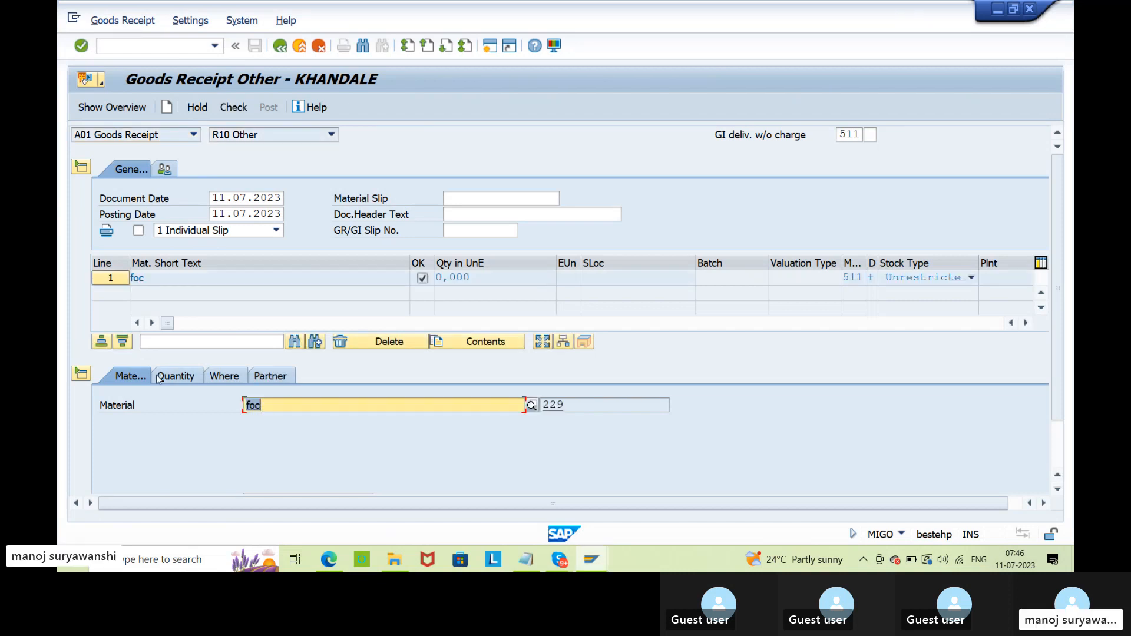
left_click(167, 377)
type("10")
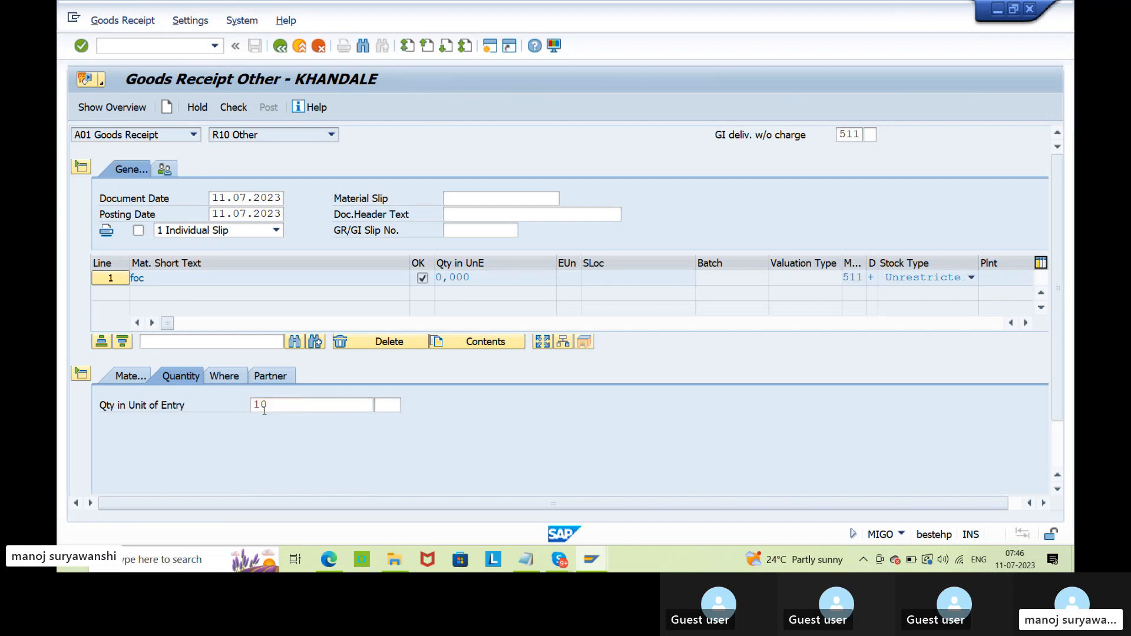
key("Return")
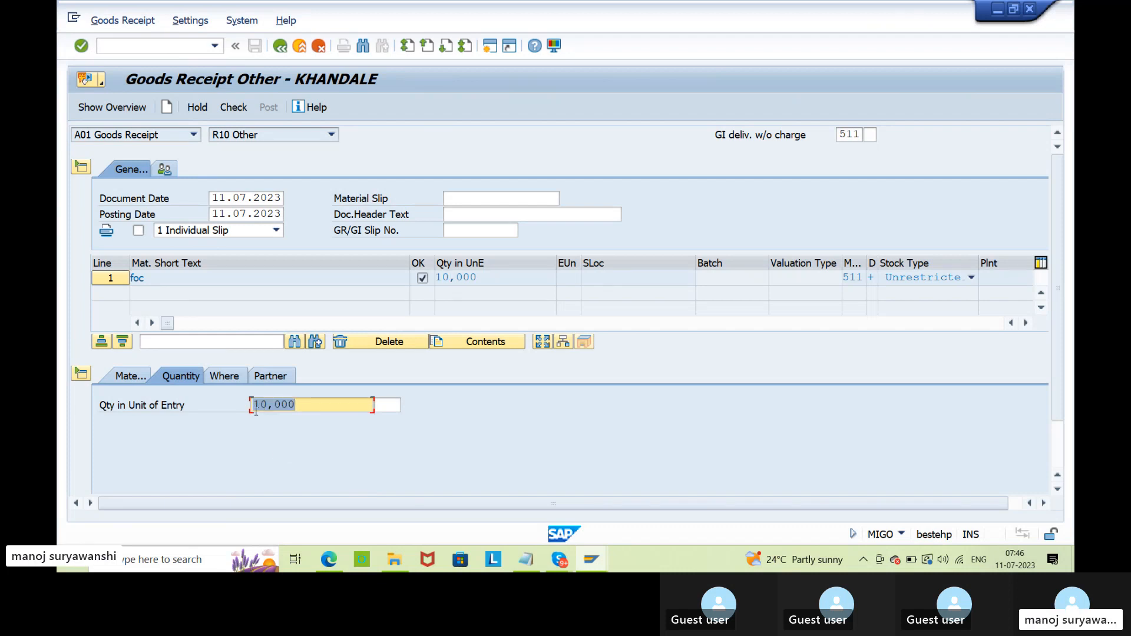
Step: Set the item's receiving plant to AGP2 in its movement details
left_click(228, 374)
left_click(288, 438)
key("Down")
key("Down")
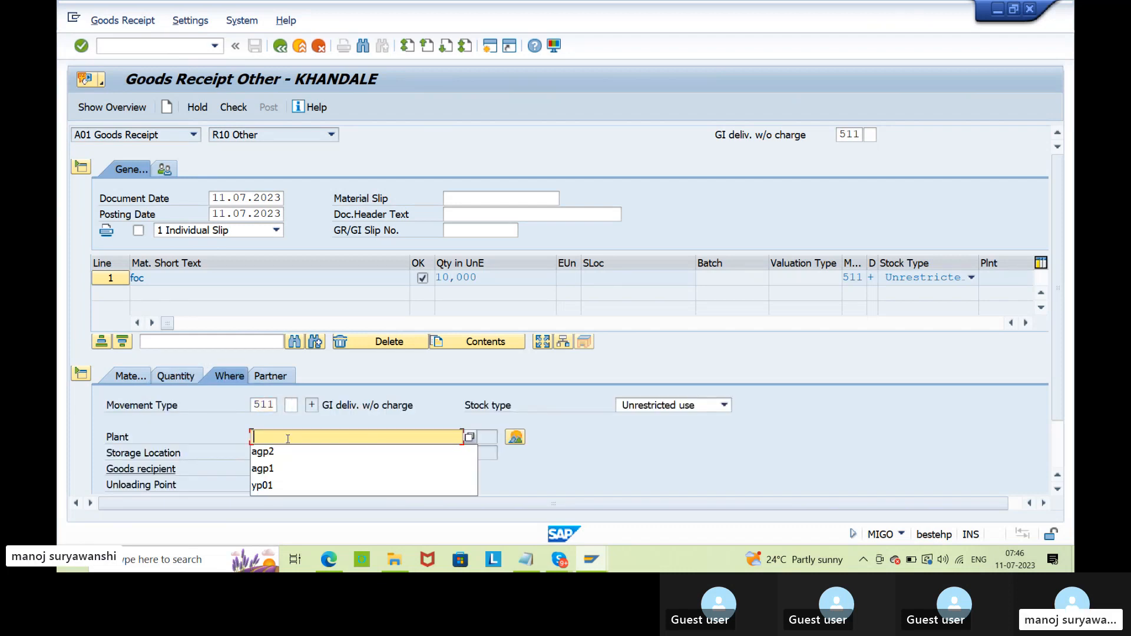
key("Return")
key("Return")
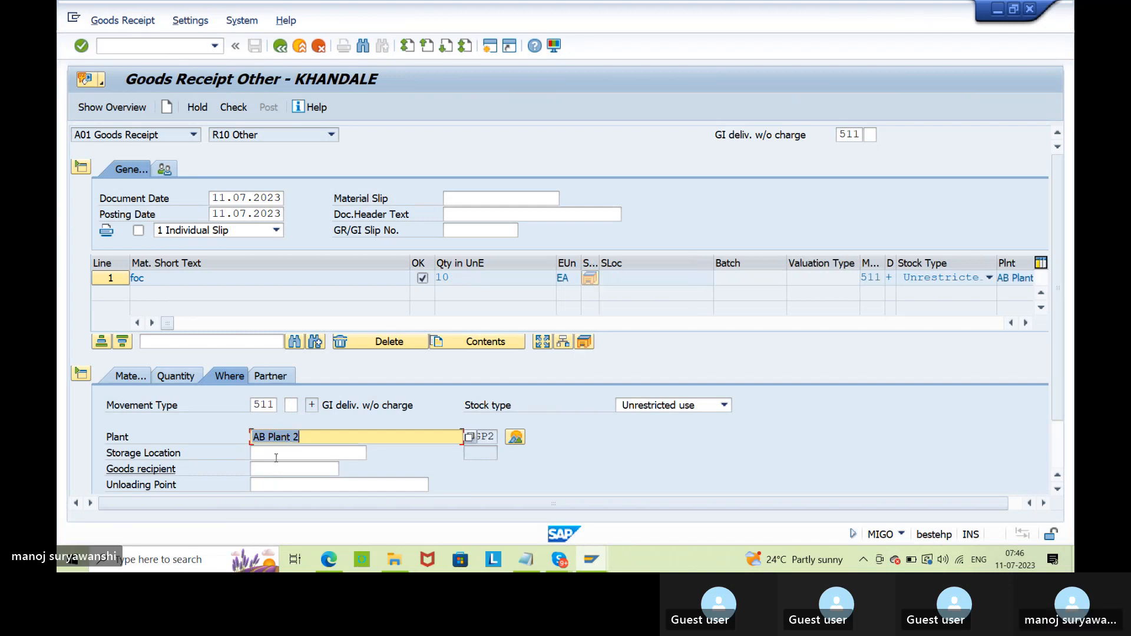
Step: Set the goods receipt item's storage location to SL02 (semifins)
left_click(276, 453)
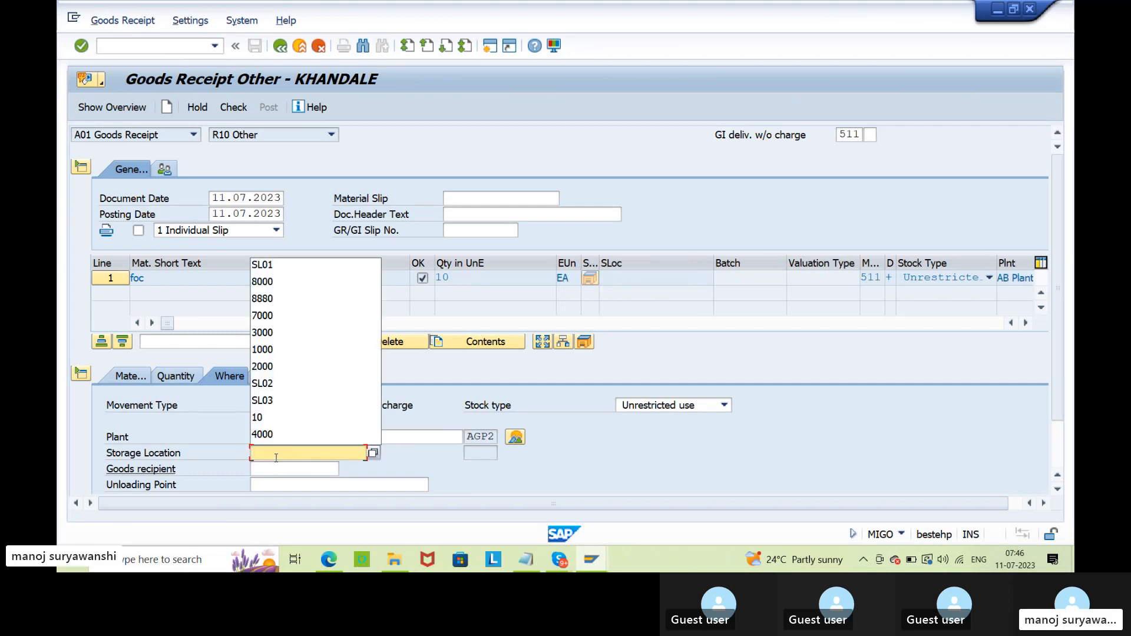
key("Down")
type("SL0")
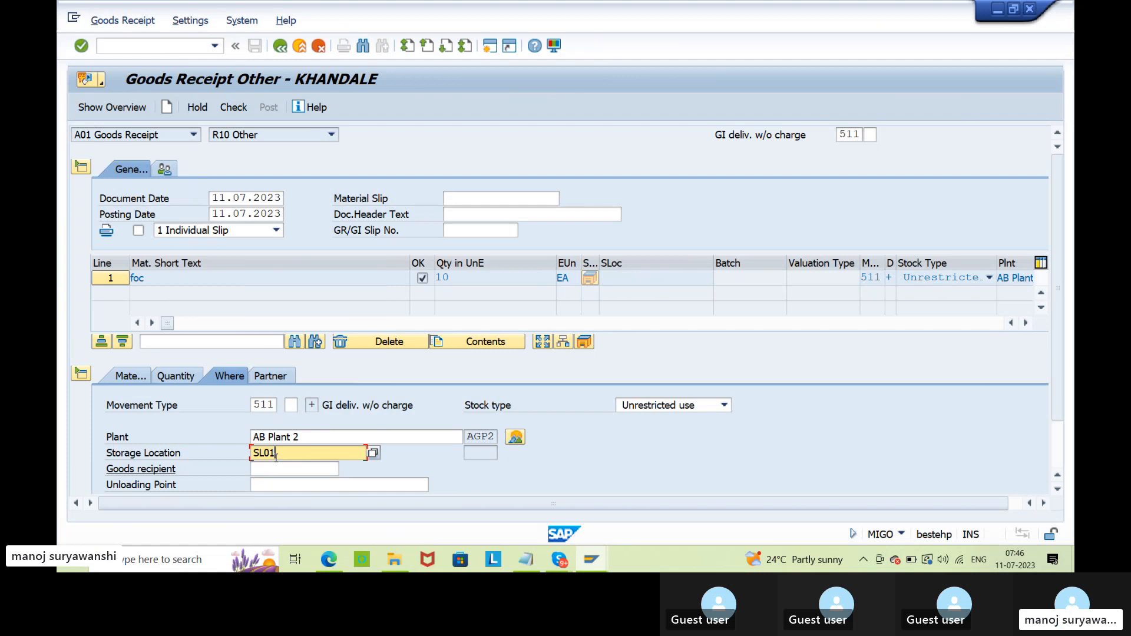
type("2")
key("Return")
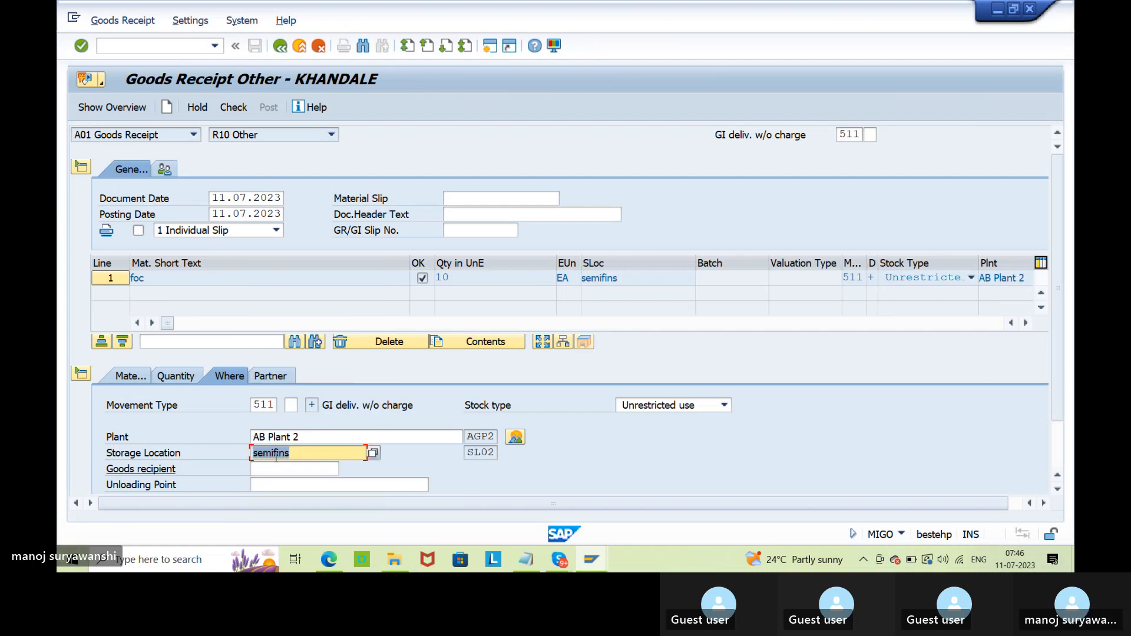
Step: Assign Bridgestone tyre as the item's vendor and check the goods receipt for missing entries
left_click(271, 380)
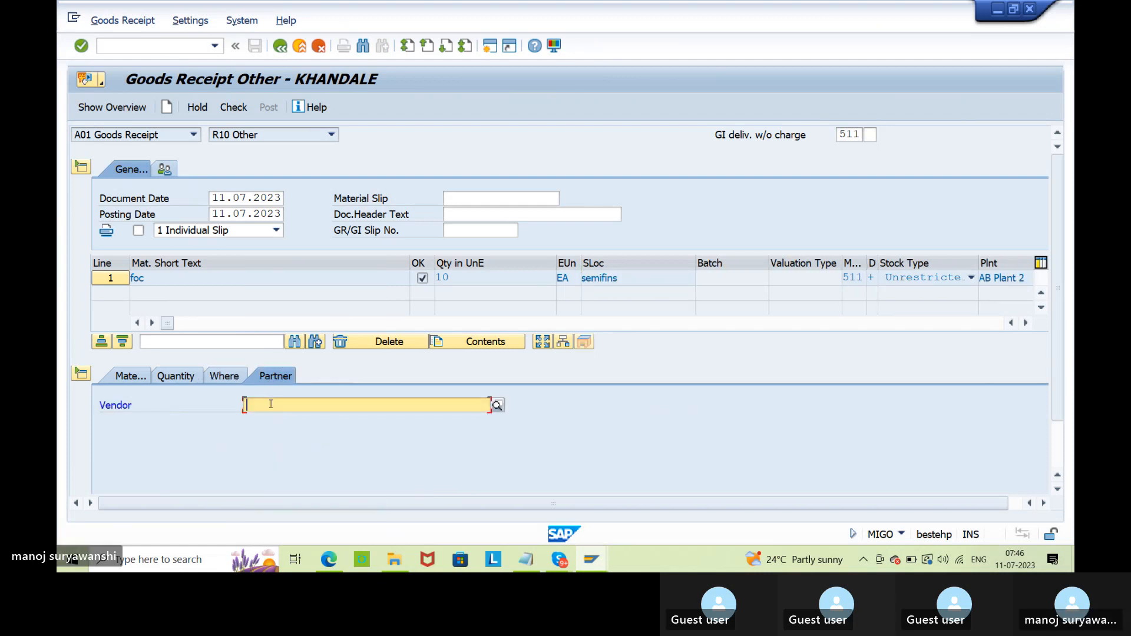
left_click(271, 405)
key("Down")
key("Return")
key("Return")
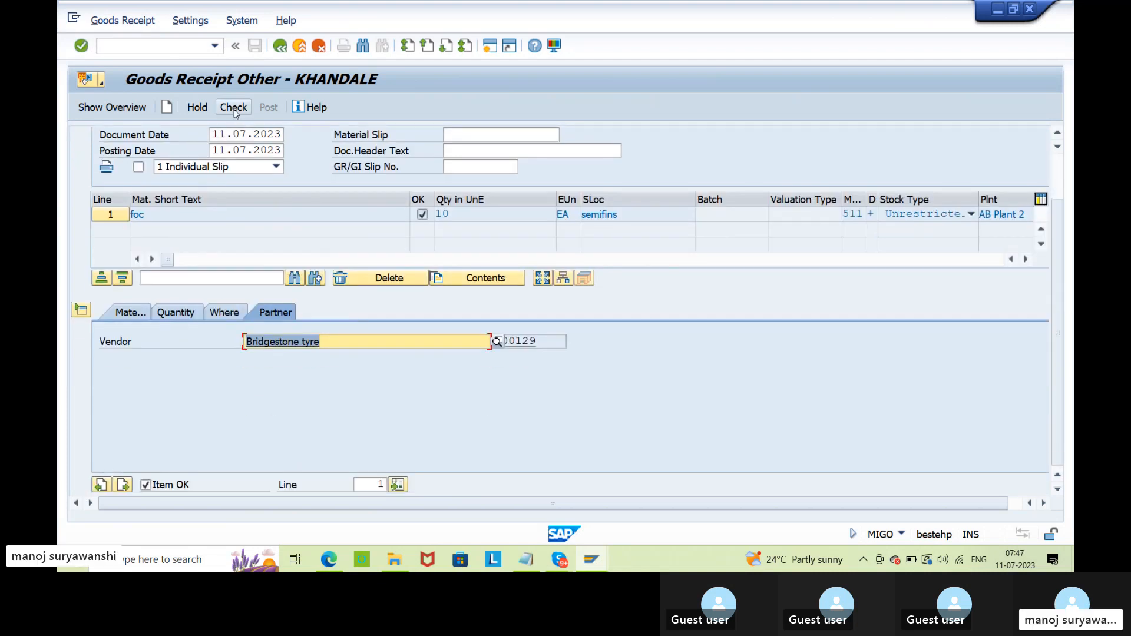
left_click(233, 108)
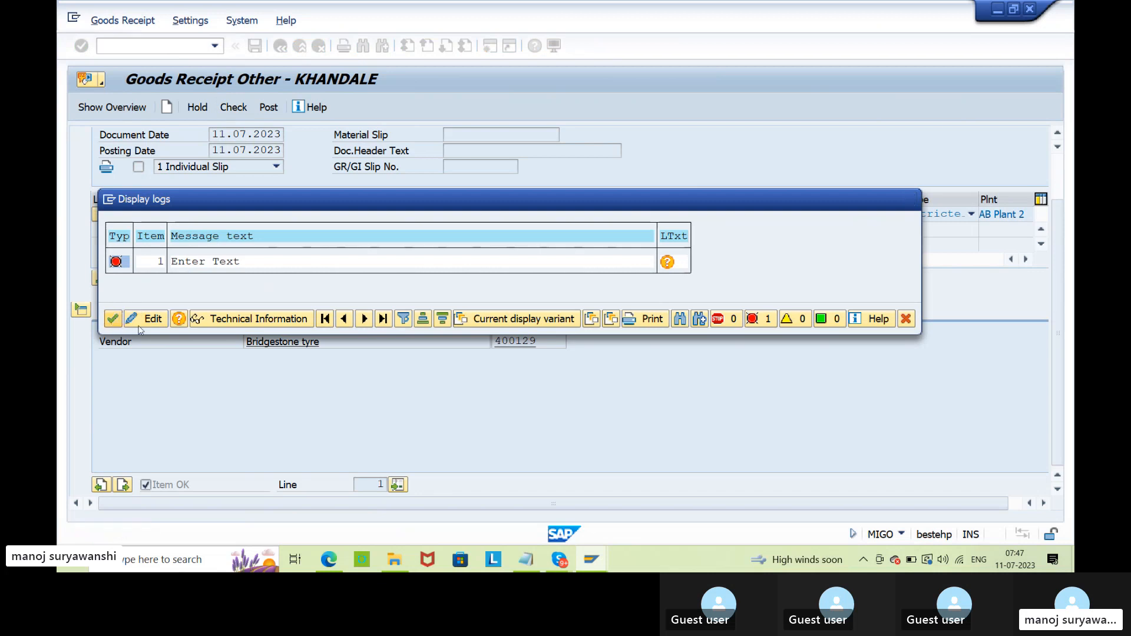
left_click(140, 324)
Step: Enter "testing purpose" as the item text in the movement details
left_click(224, 313)
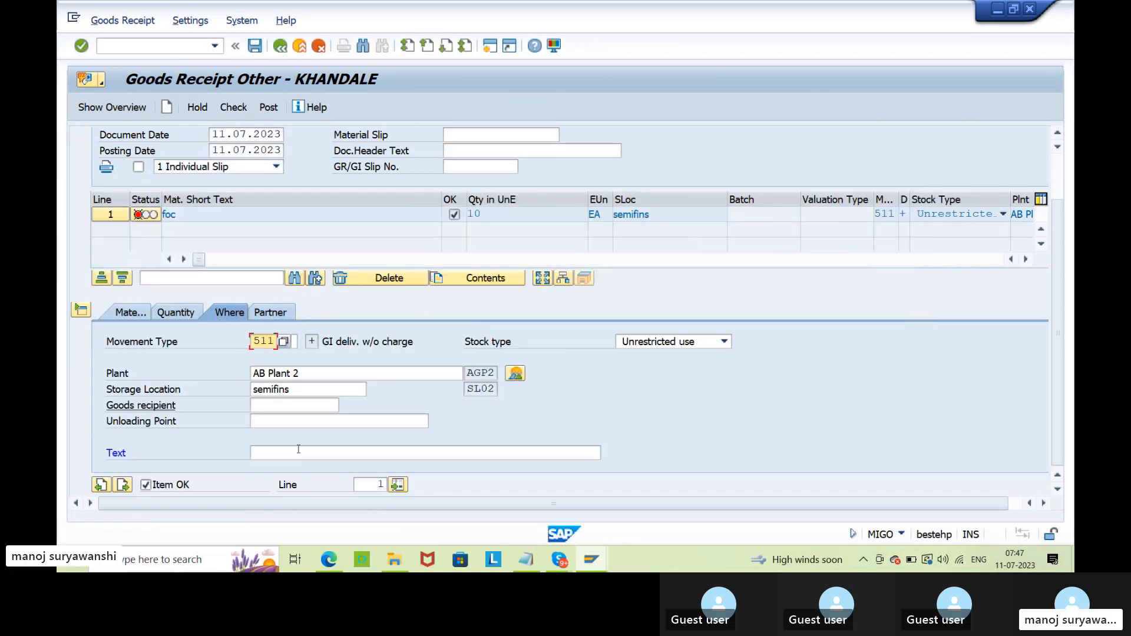
left_click(269, 451)
key("Down")
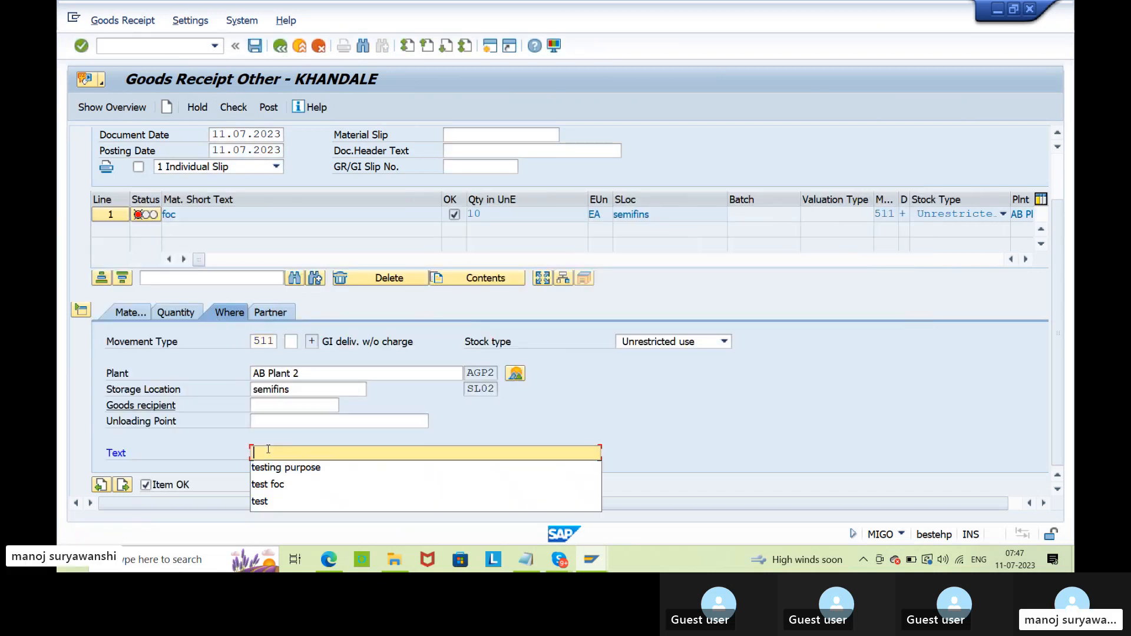
key("Down")
key("Return")
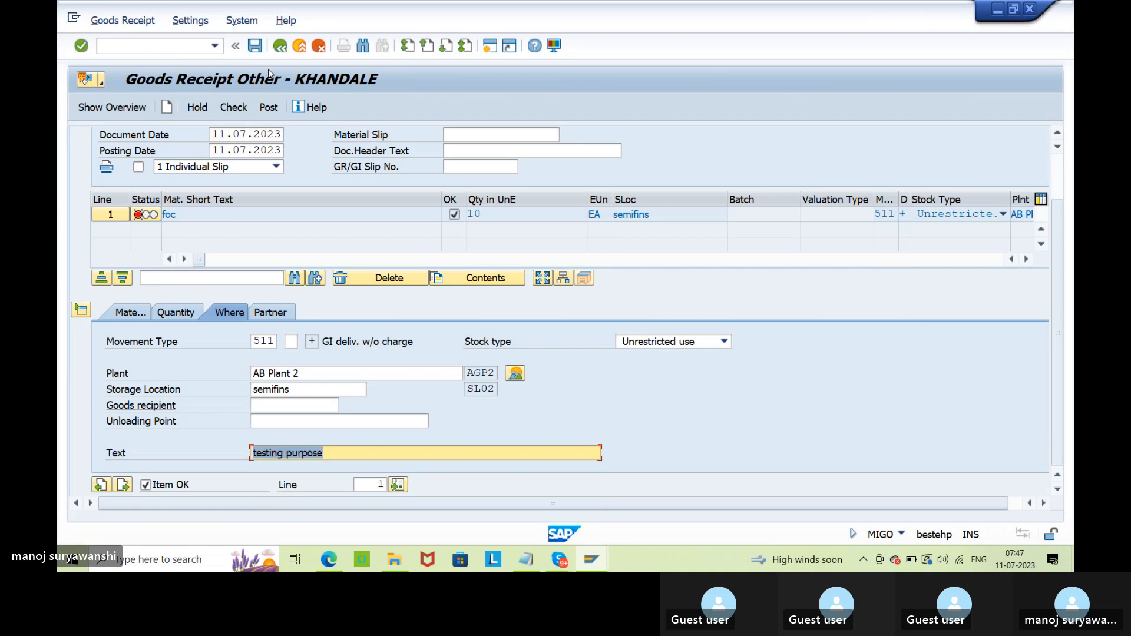
Step: Check and post the goods receipt, and display the posted material document
left_click(233, 107)
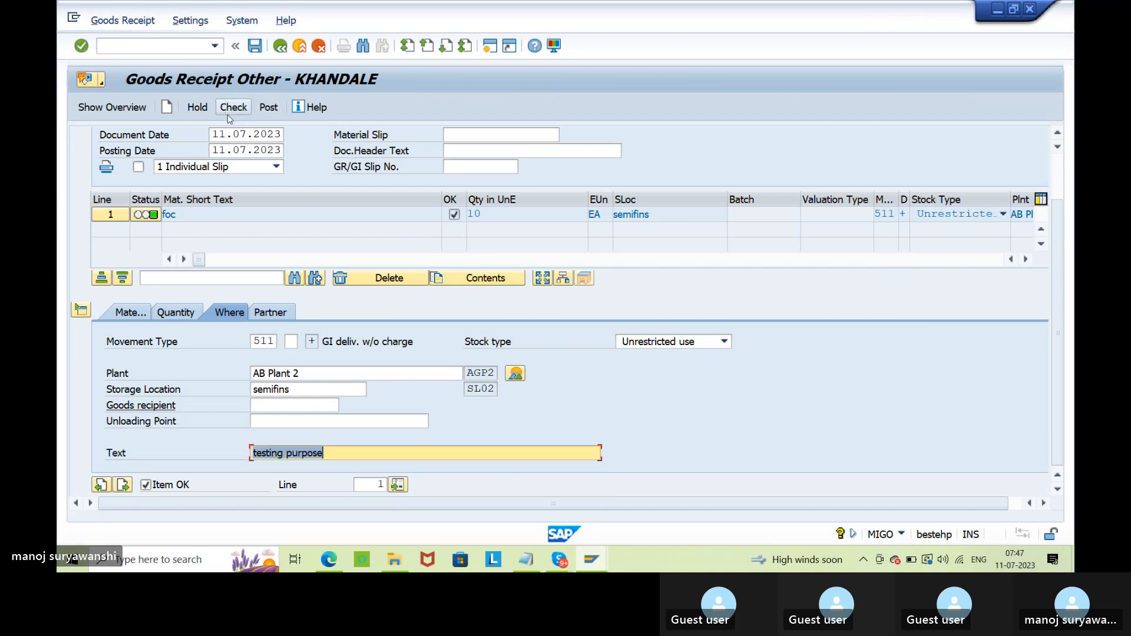
left_click(266, 107)
left_click(194, 136)
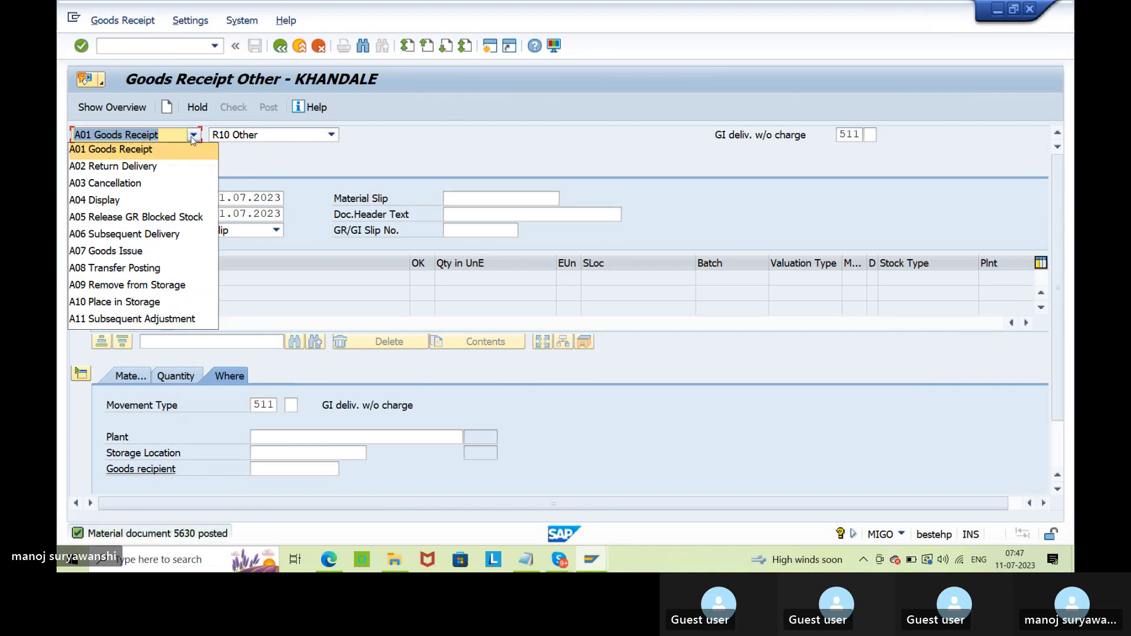
left_click(137, 201)
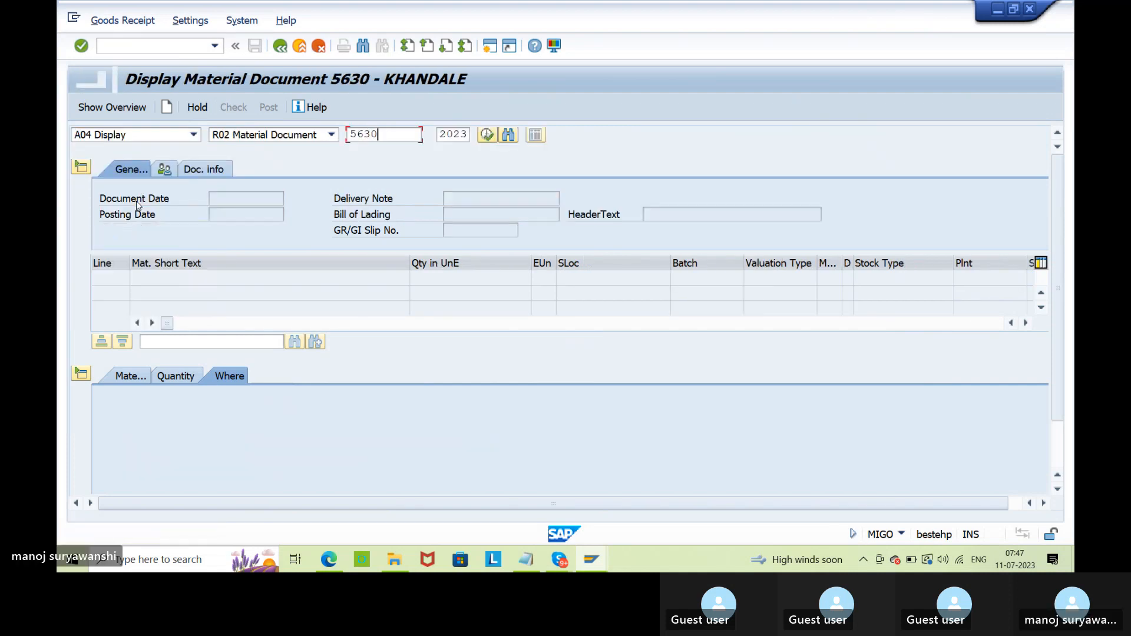
key("Return")
Step: Switch to the open stock overview, refresh it for material 221 and review its stock type columns
mouse_move(591, 560)
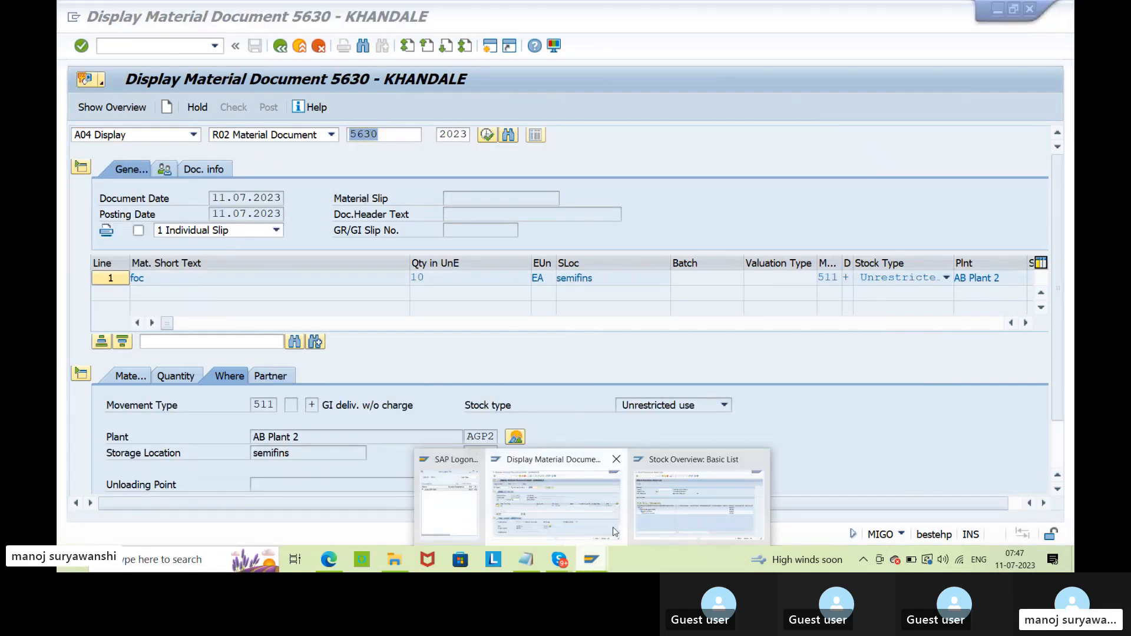
left_click(695, 501)
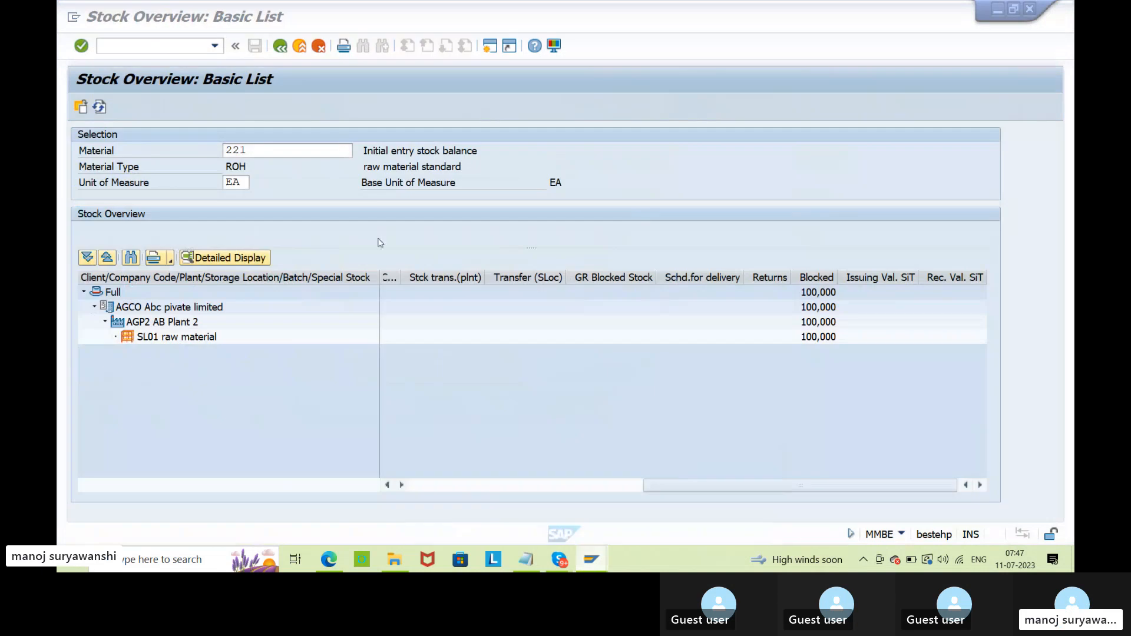
left_click(100, 109)
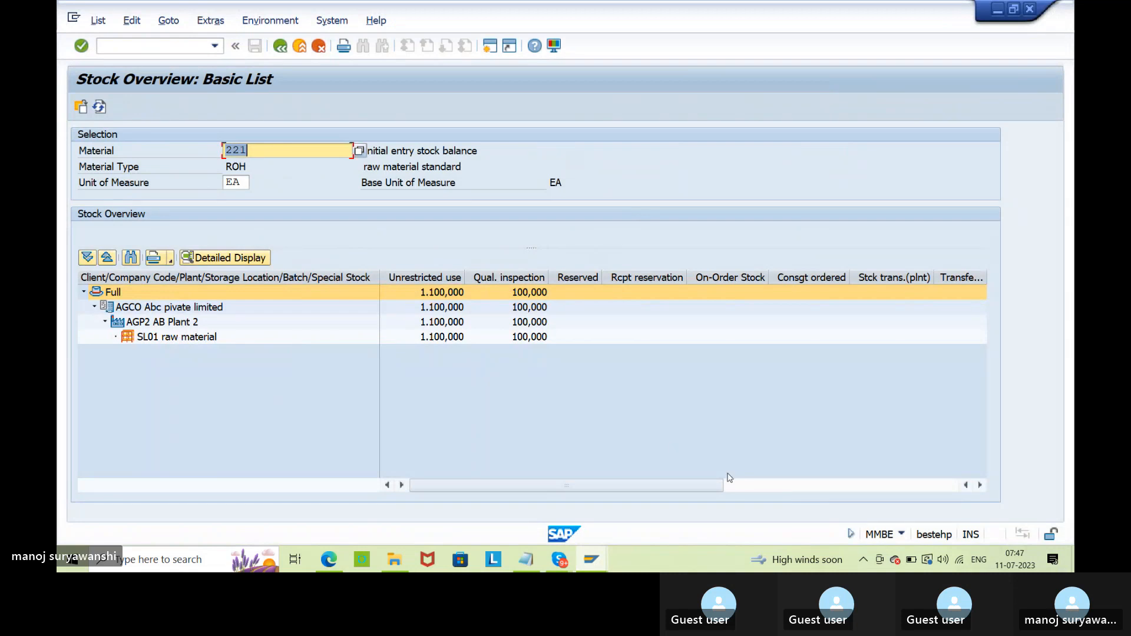
left_click(779, 489)
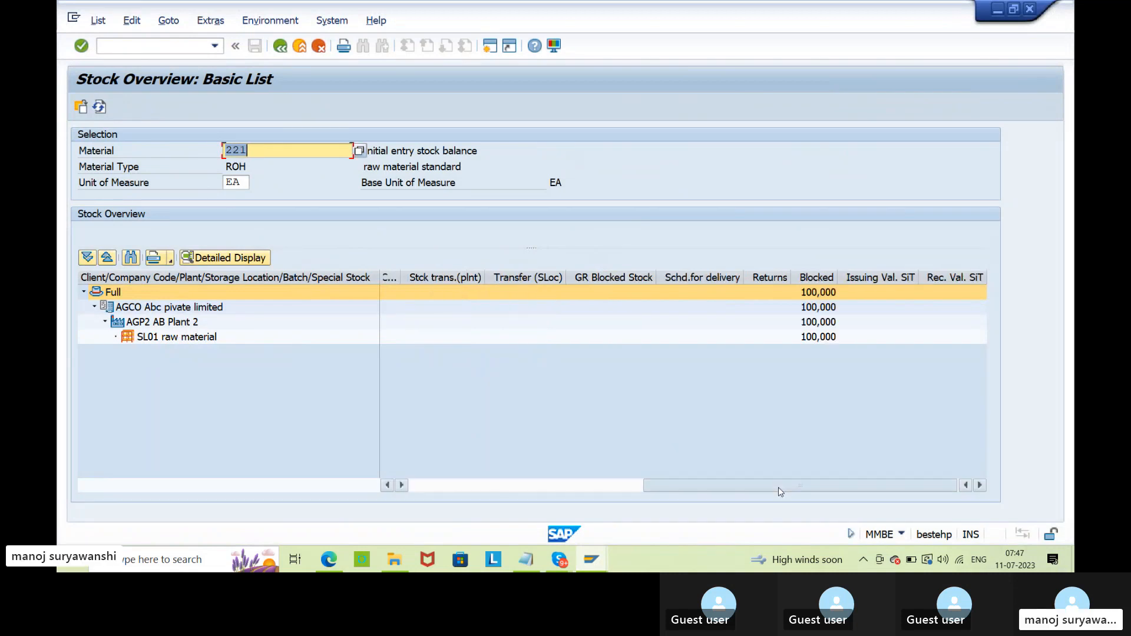
left_click_drag(779, 486, 545, 487)
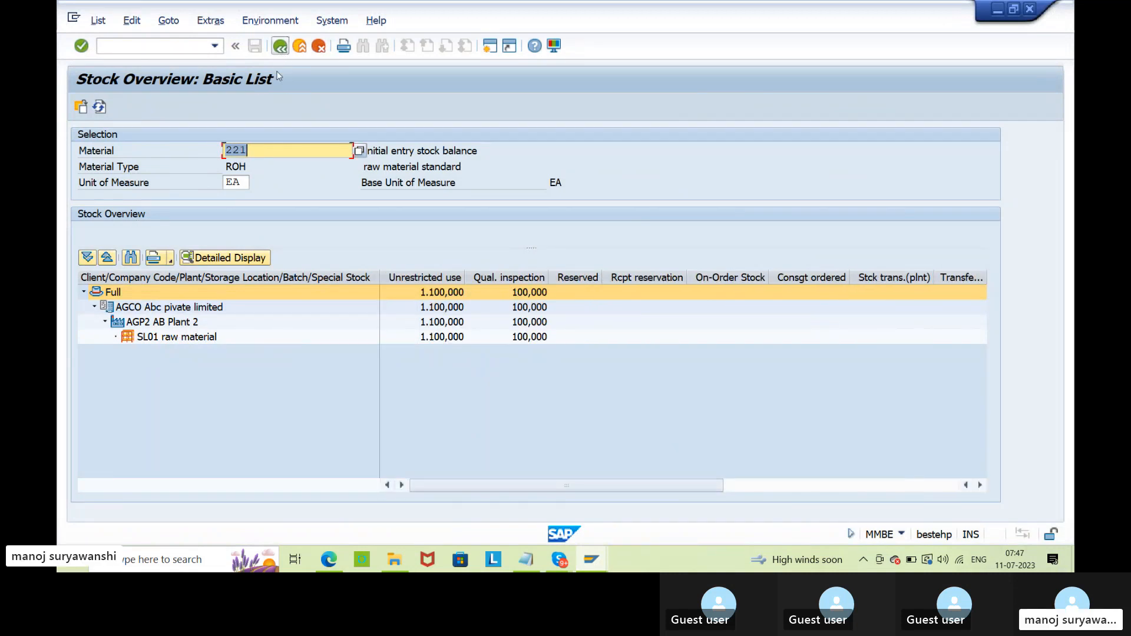
Step: Run the stock overview for material 229 and examine the unrestricted stock at storage location SL02
left_click(280, 46)
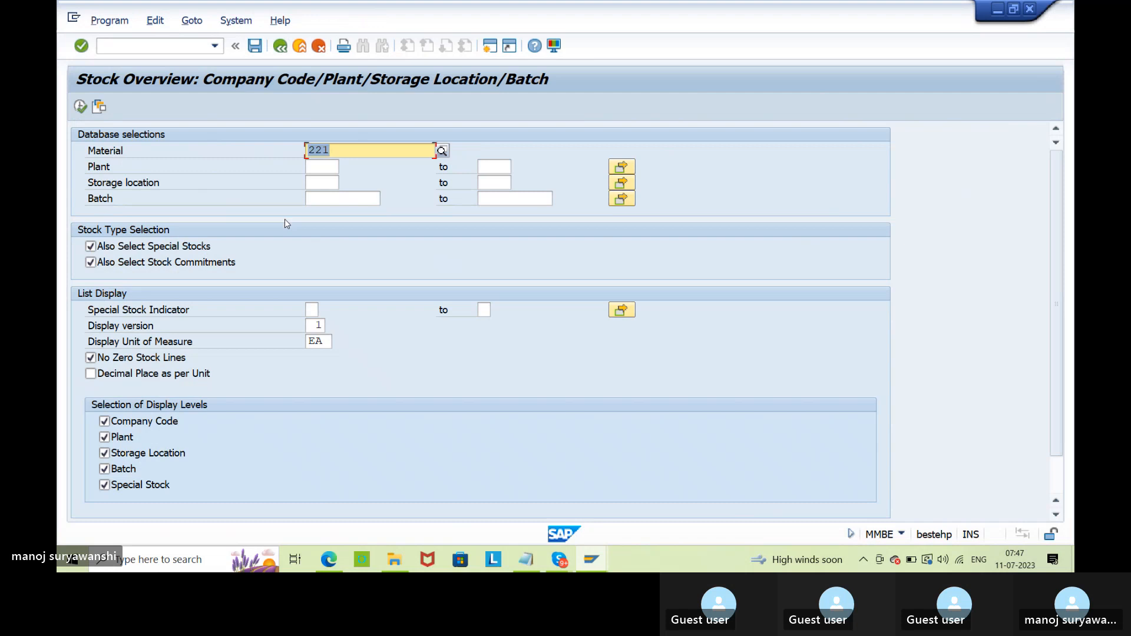
left_click(345, 151)
key("F8")
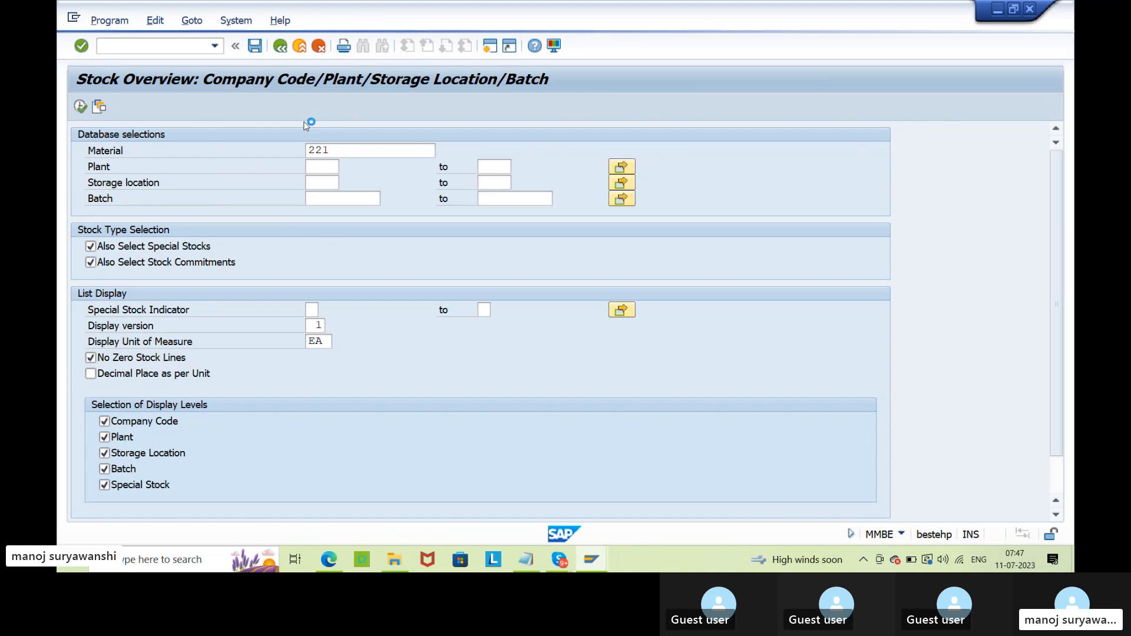
left_click(81, 107)
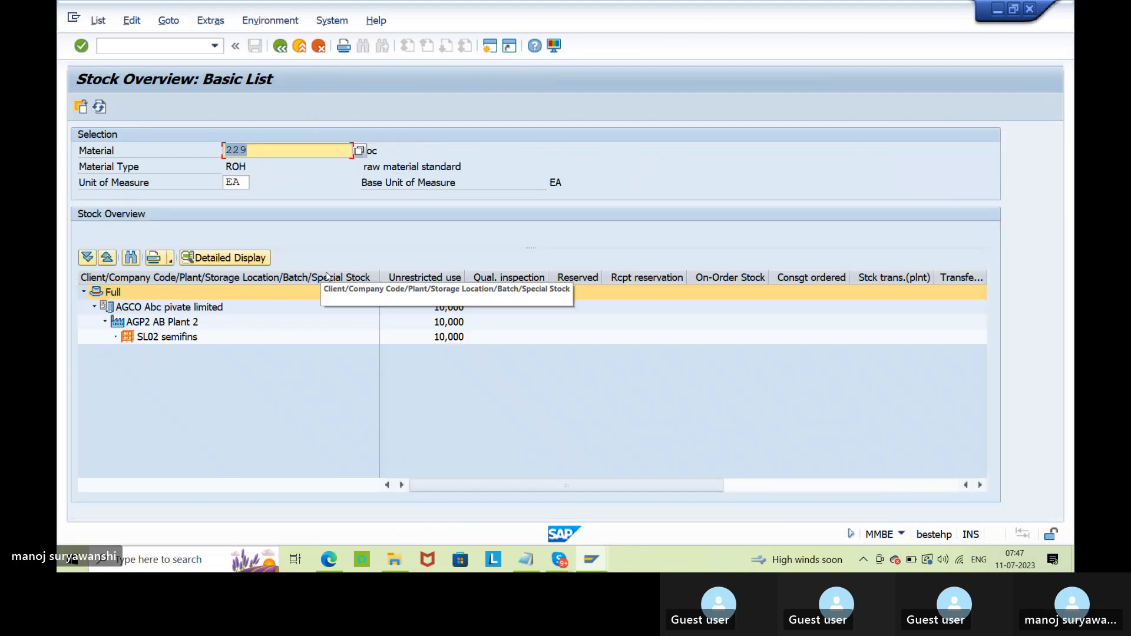
left_click(209, 341)
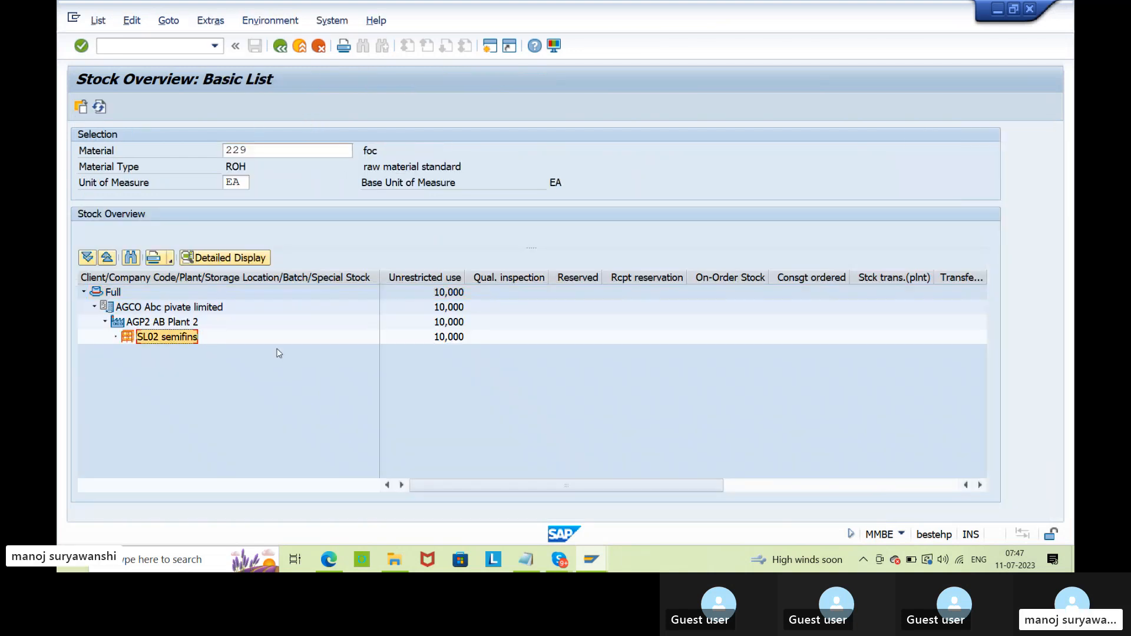
left_click(448, 341)
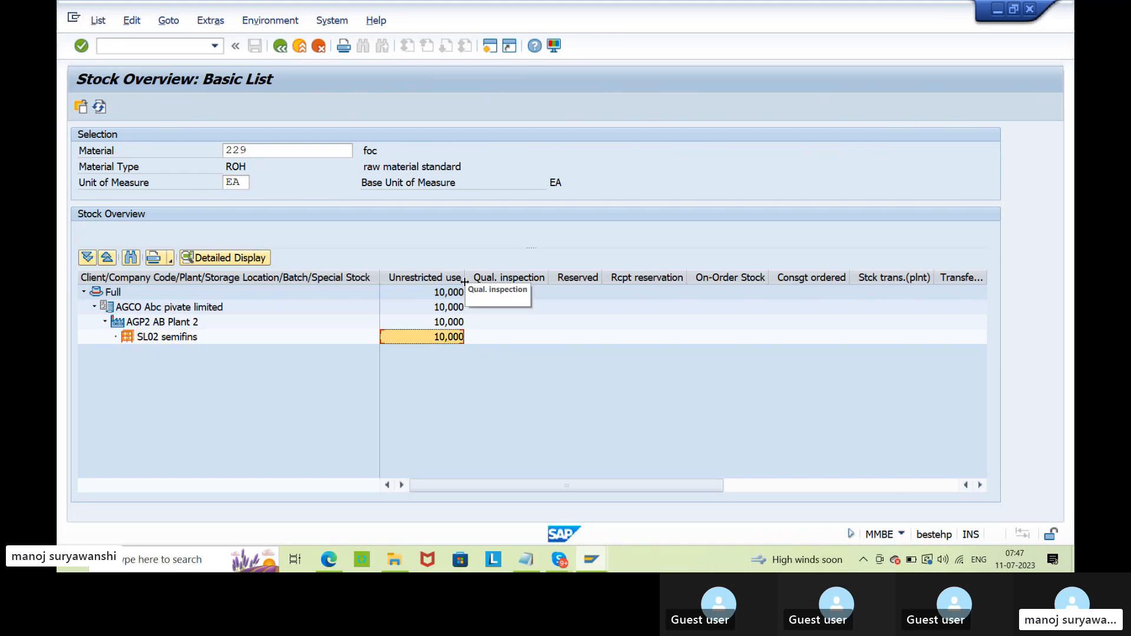
Step: Return to the displayed material document and open its FI accounting document
left_click(592, 559)
left_click(557, 501)
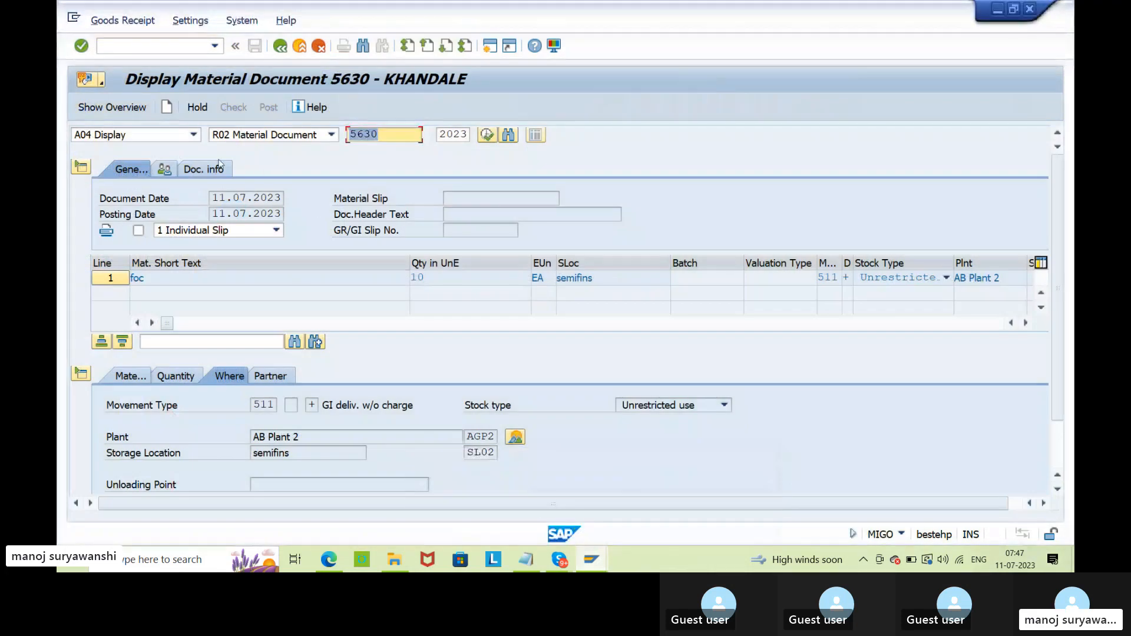
left_click(207, 168)
left_click(686, 201)
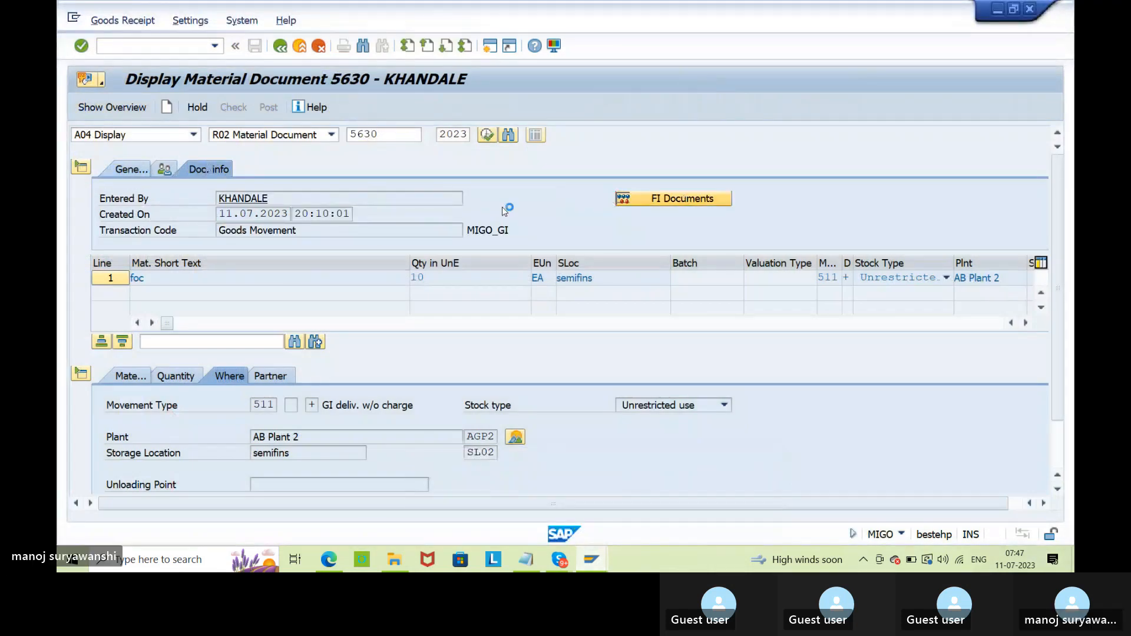
double_click(179, 206)
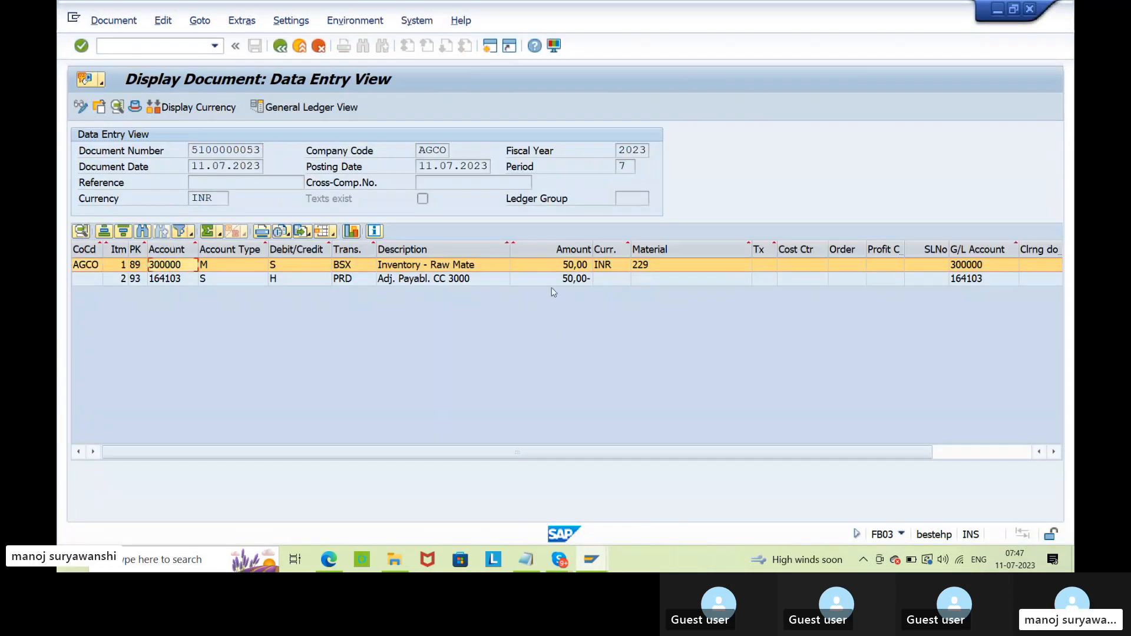
Step: Examine the amounts of the inventory and offsetting lines and the offsetting line's transaction key in the accounting document
left_click(559, 268)
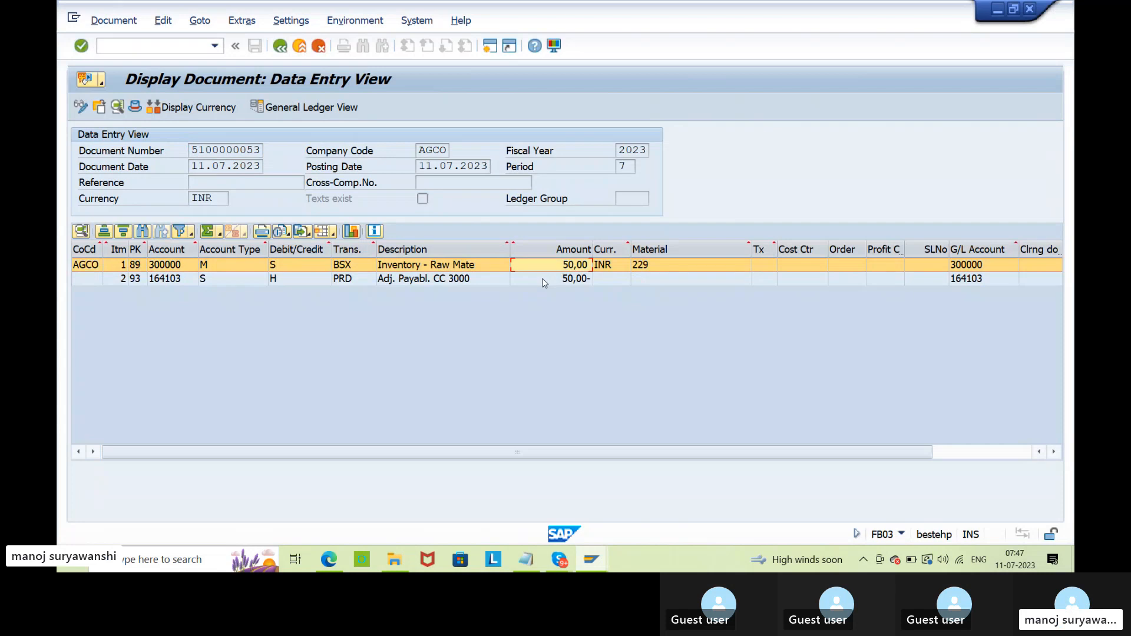
left_click(544, 282)
left_click(338, 281)
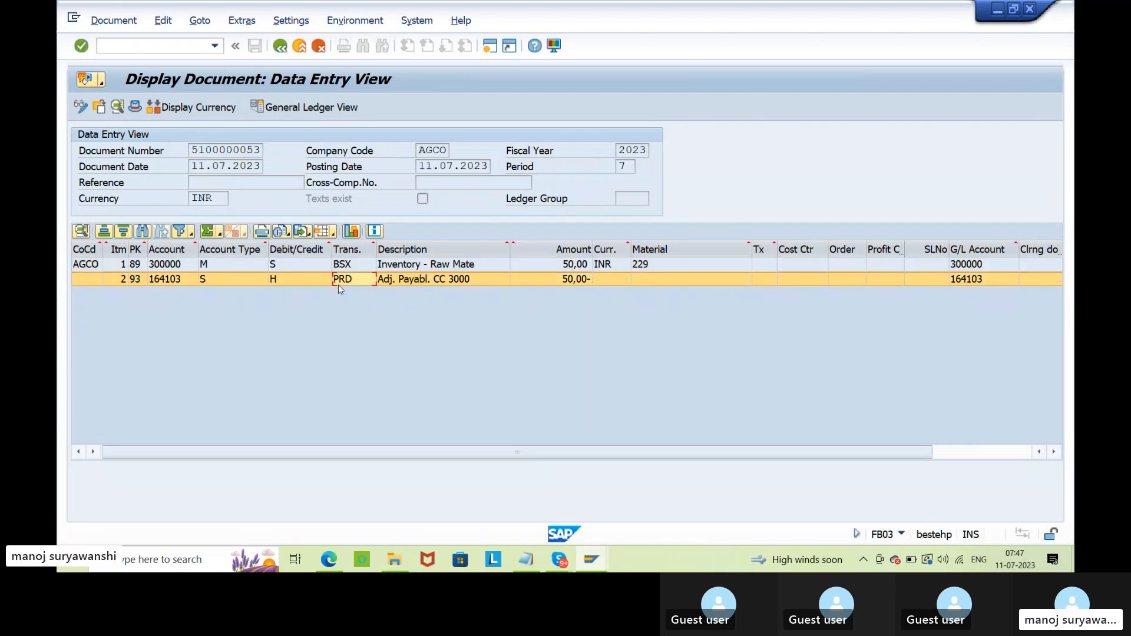
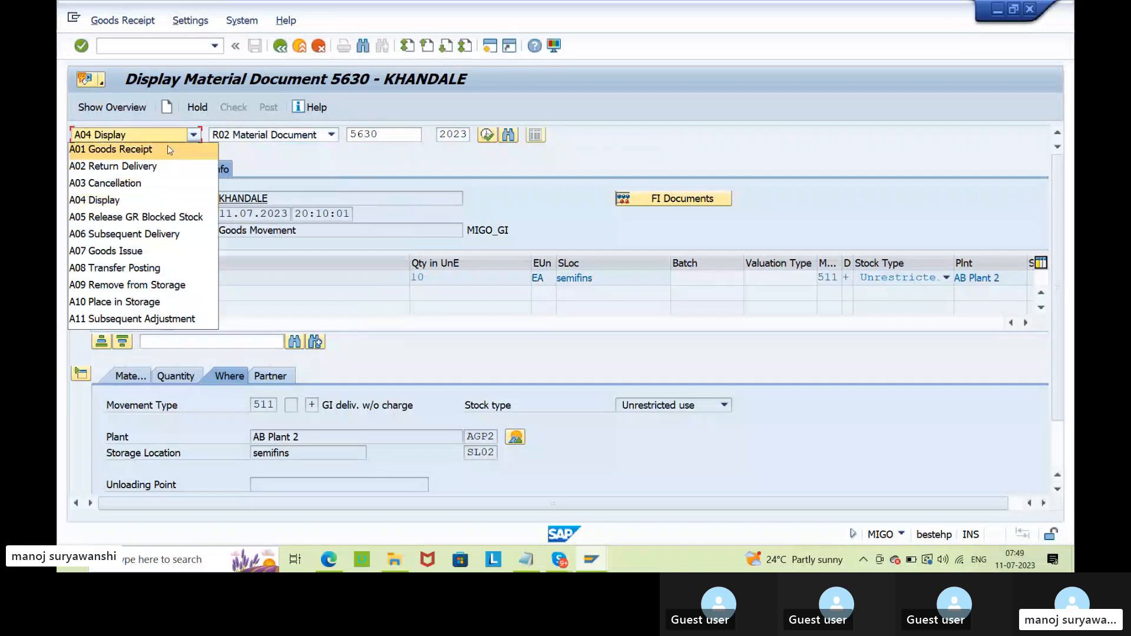
Step: Start another goods receipt with reference Other and set its movement type to 521
left_click(167, 148)
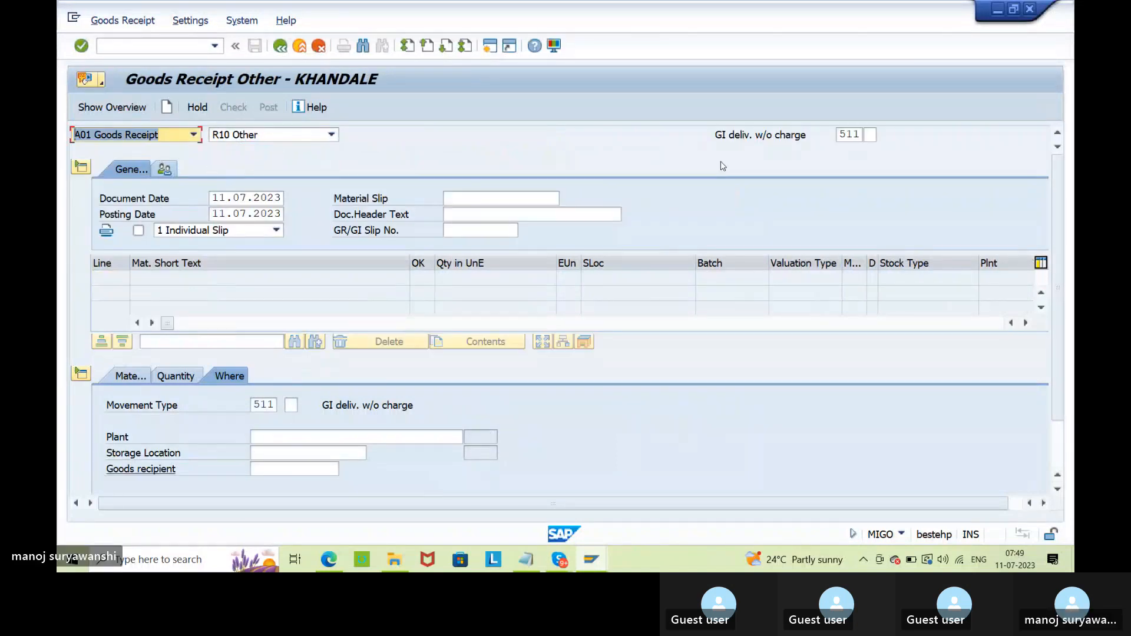
key("Tab")
key("Tab")
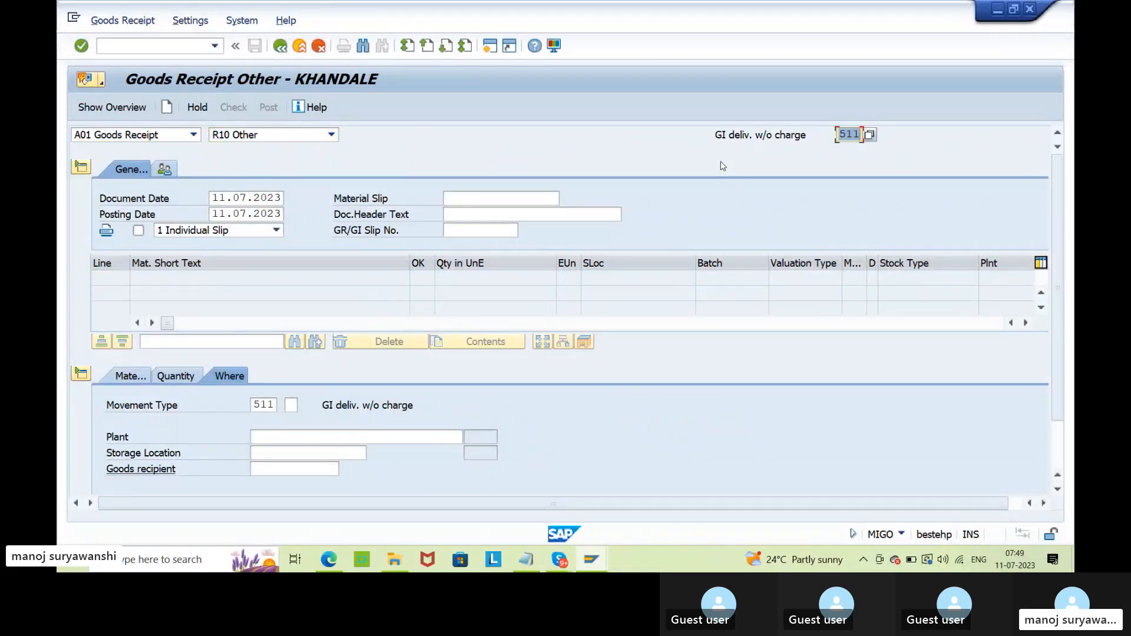
type("521")
key("Return")
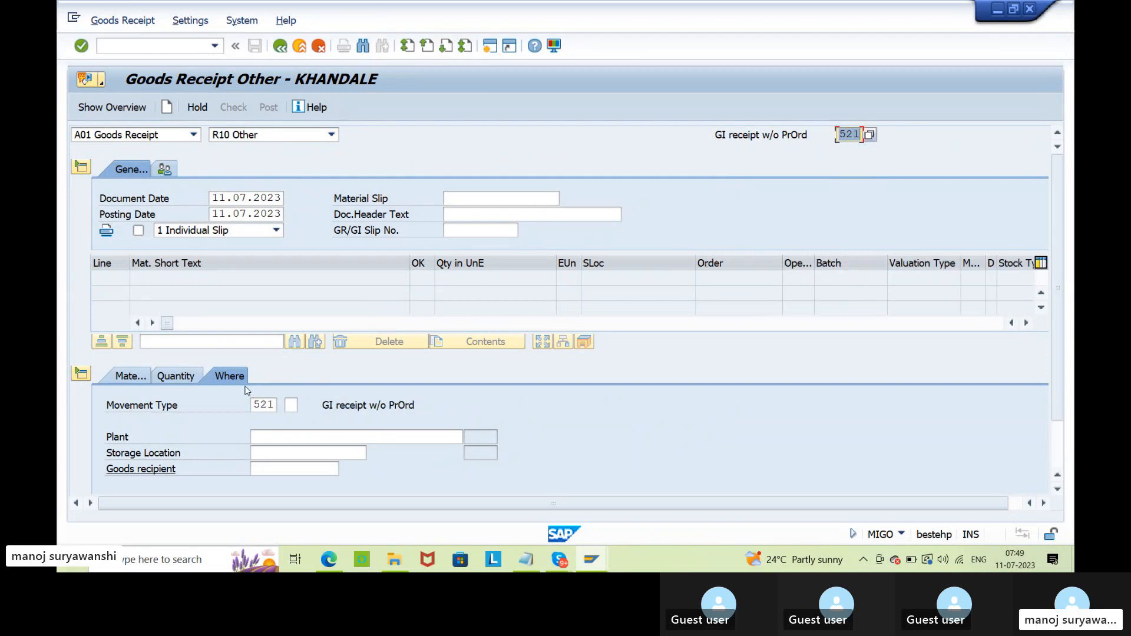
Step: Enter material 229 as the new receipt's item with a quantity of 50
type("229")
key("Return")
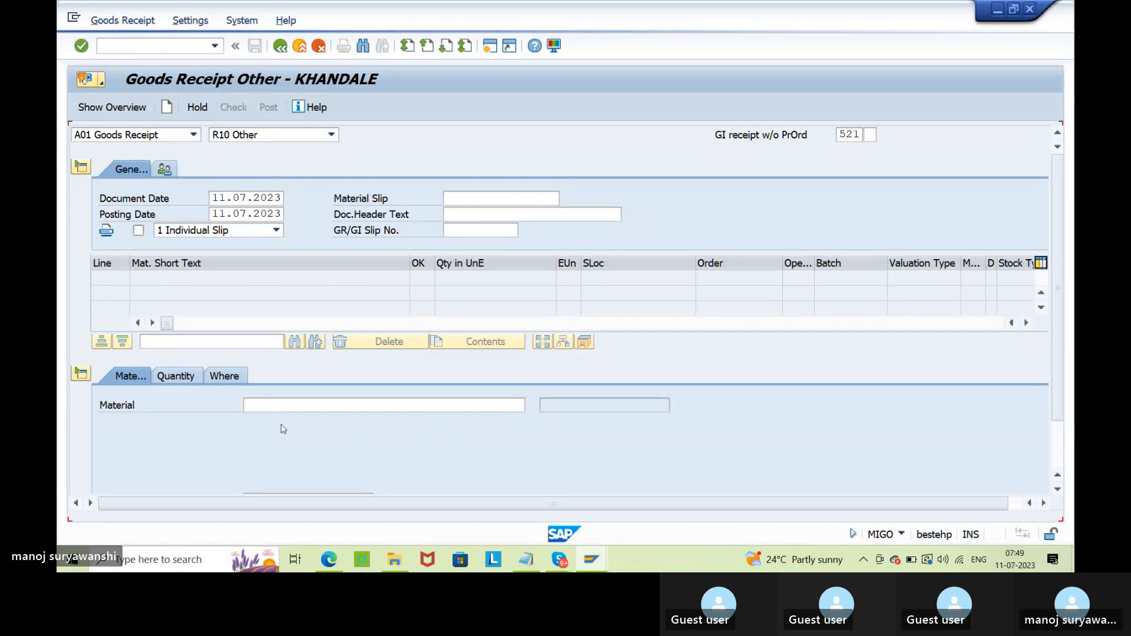
left_click(179, 377)
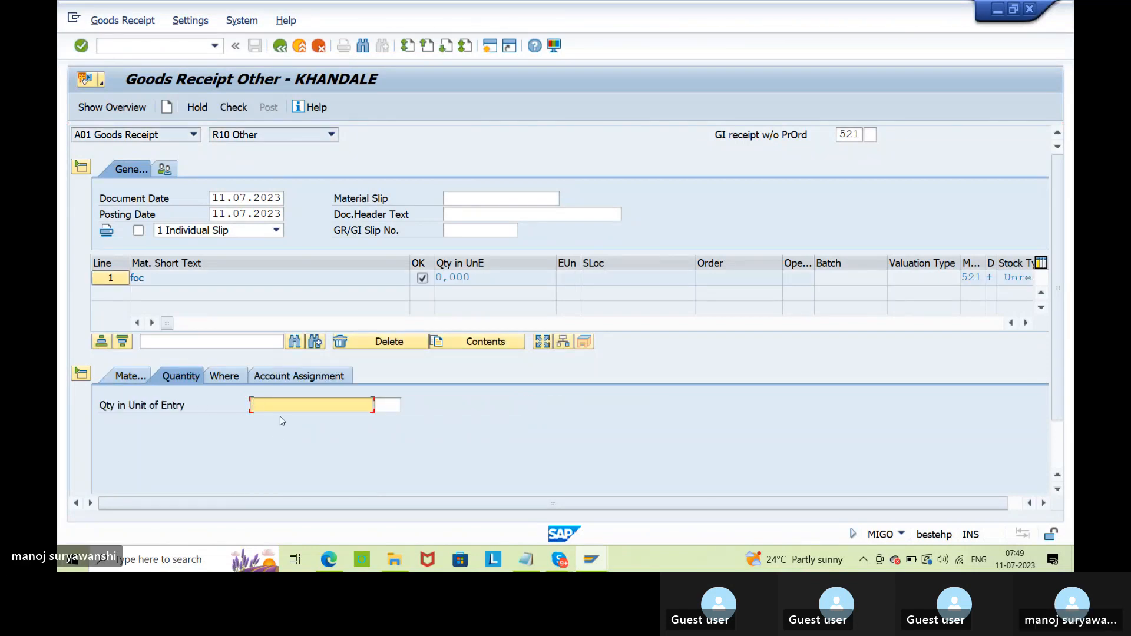
type("50")
key("Return")
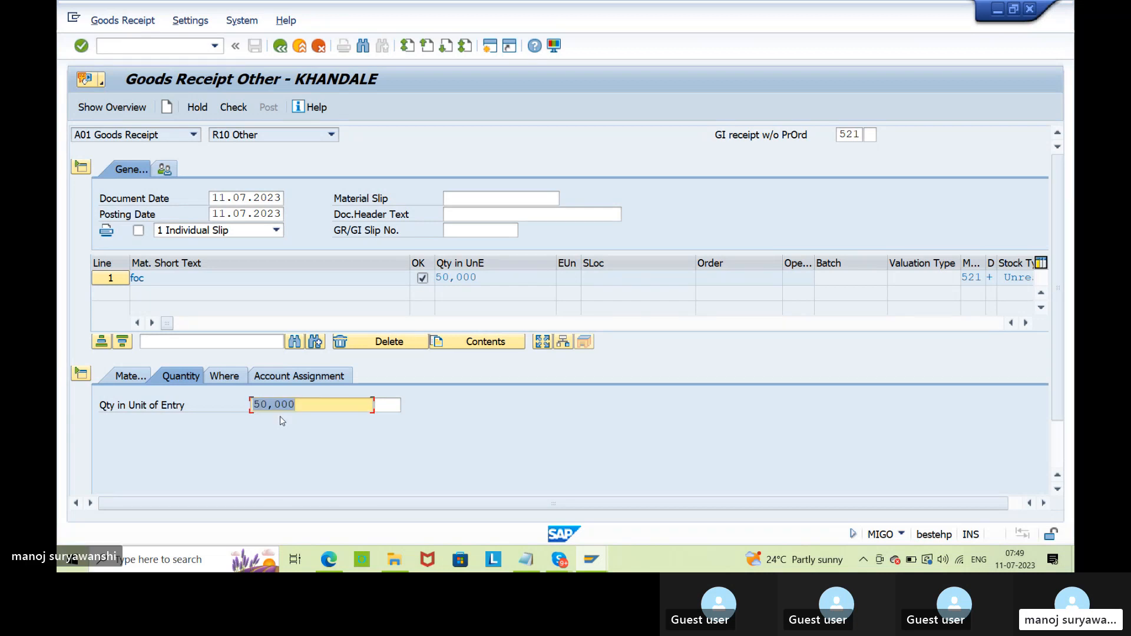
Step: Assign the receipt item to plant AGP2 and storage location SL02 (semifins)
left_click(225, 376)
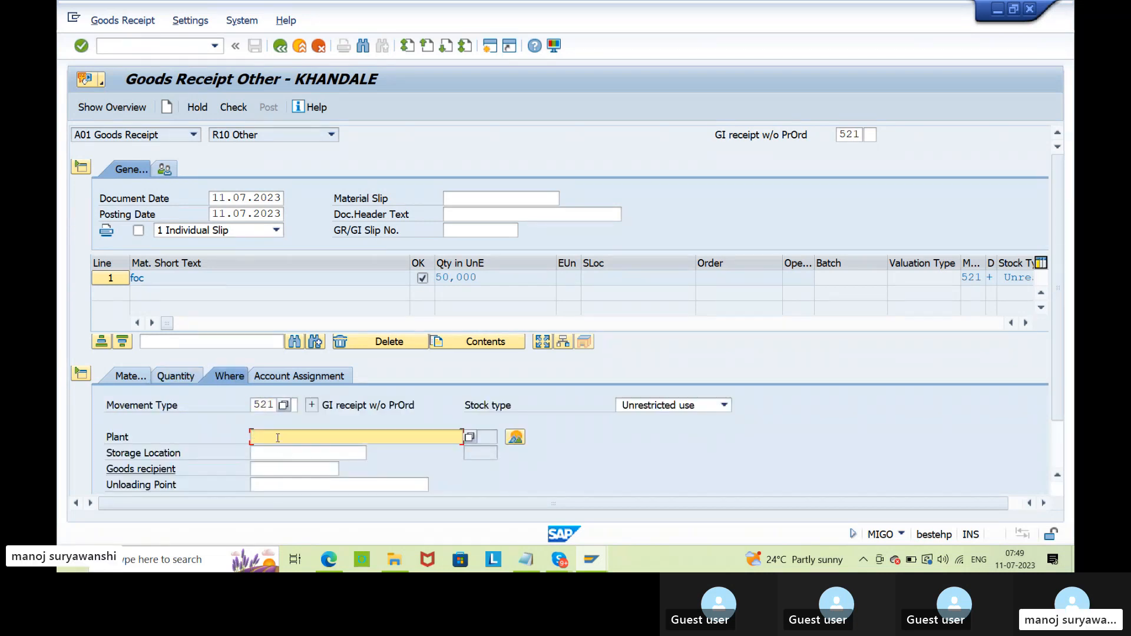
left_click(271, 438)
key("Down")
key("Return")
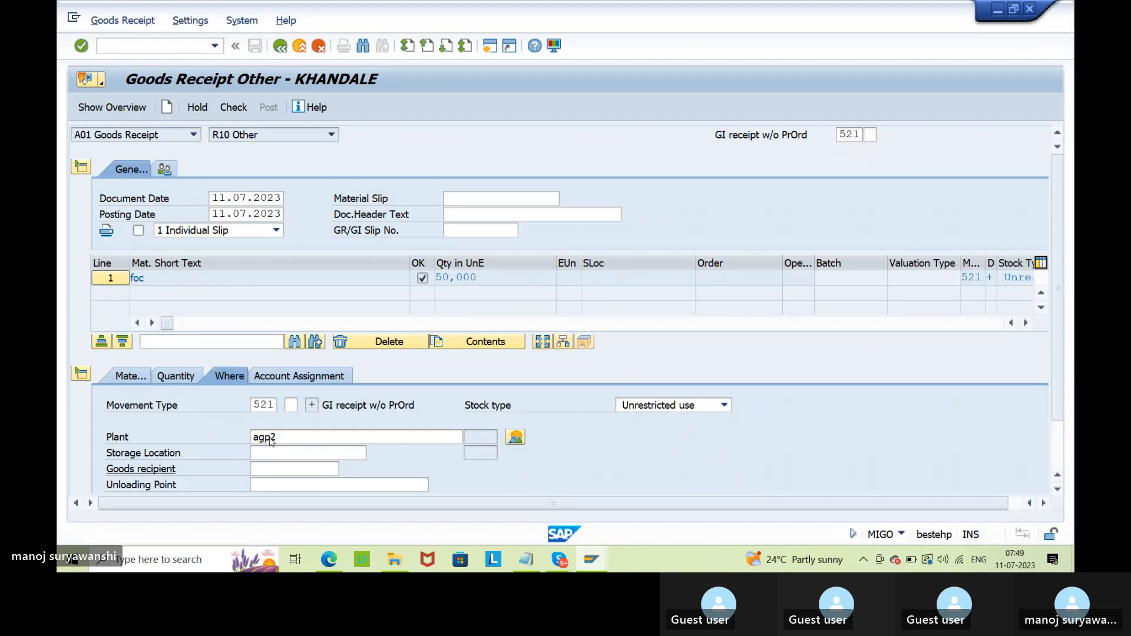
key("Return")
left_click(275, 448)
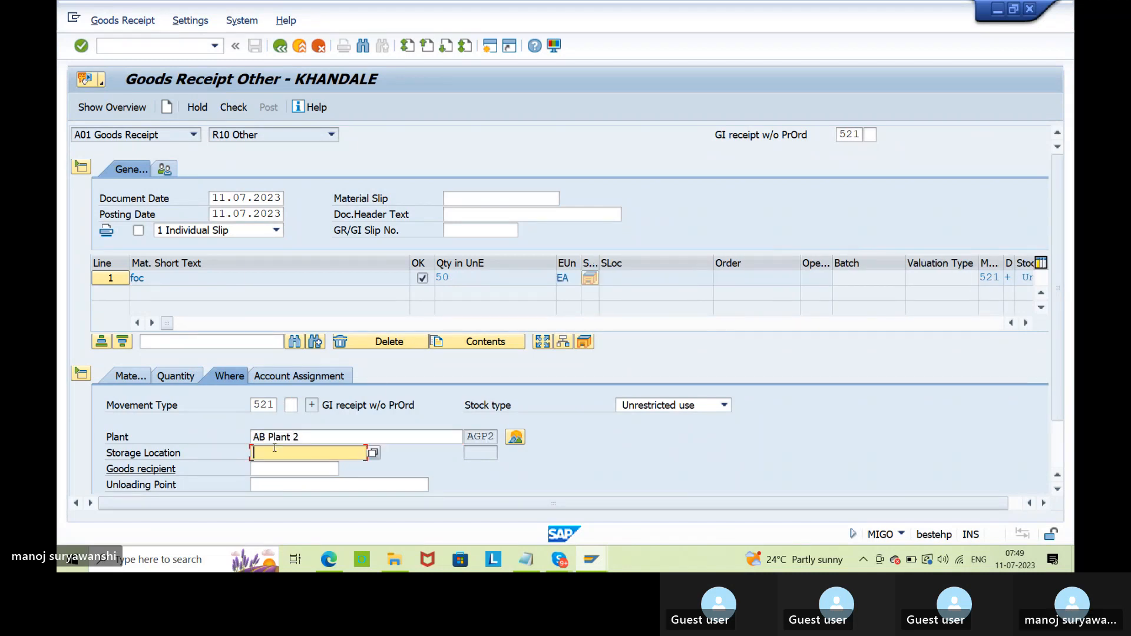
key("Down")
key("Return")
key("Return")
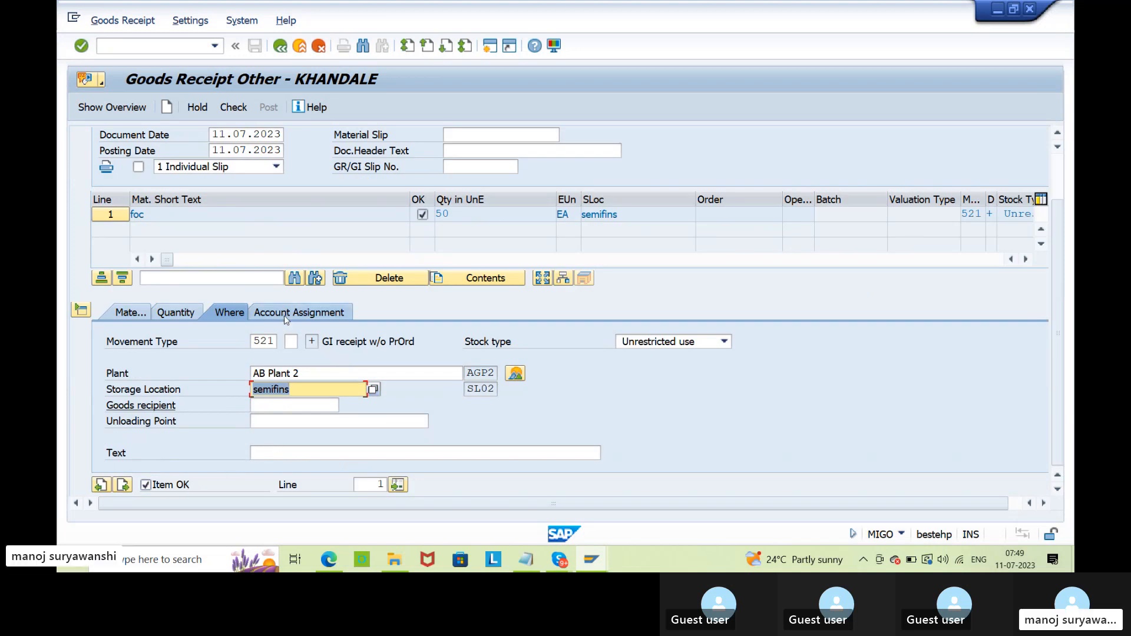
Step: Check the 521 goods receipt's account assignment and consistency, and post it
left_click(284, 316)
left_click(240, 109)
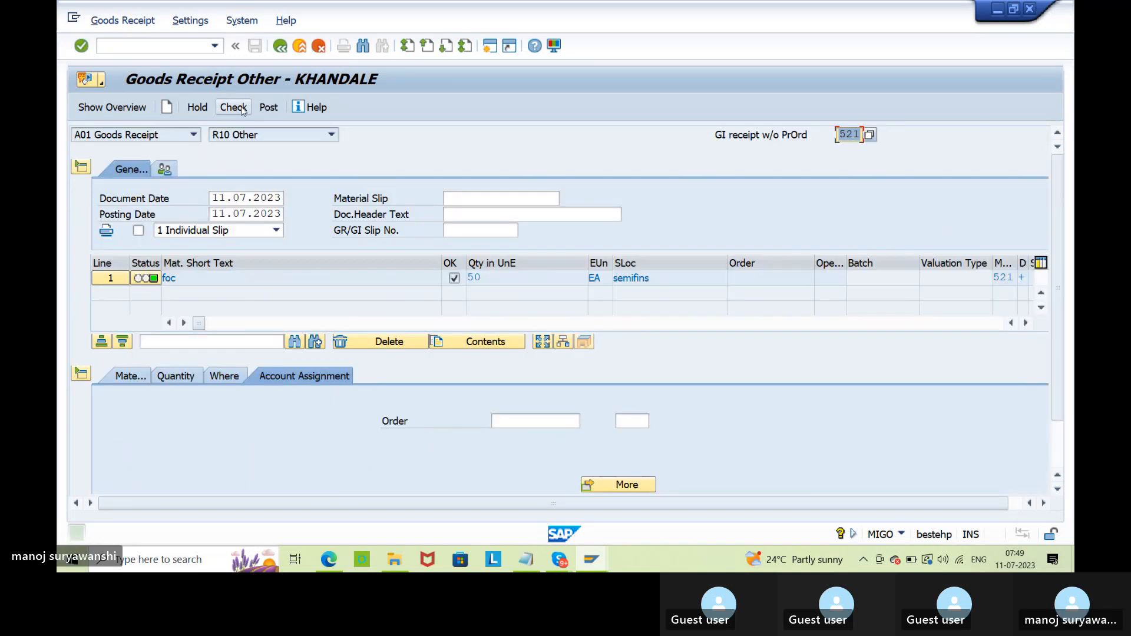
left_click(268, 107)
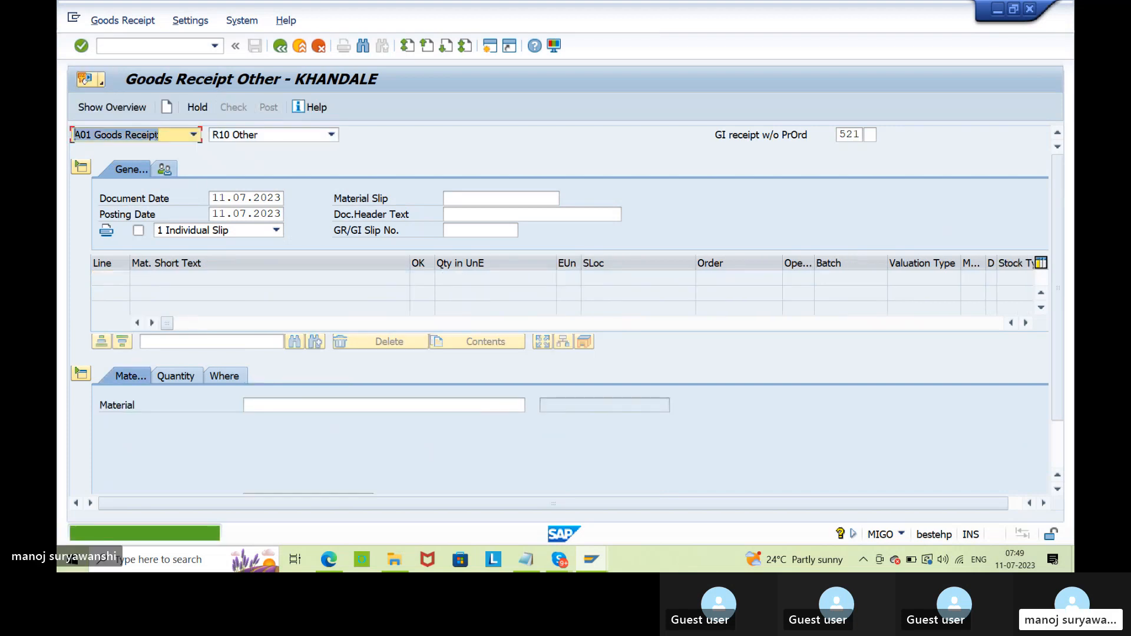
Step: Display the posted 521 material document and examine the inventory and offsetting lines in its FI accounting document
left_click(193, 135)
left_click(136, 202)
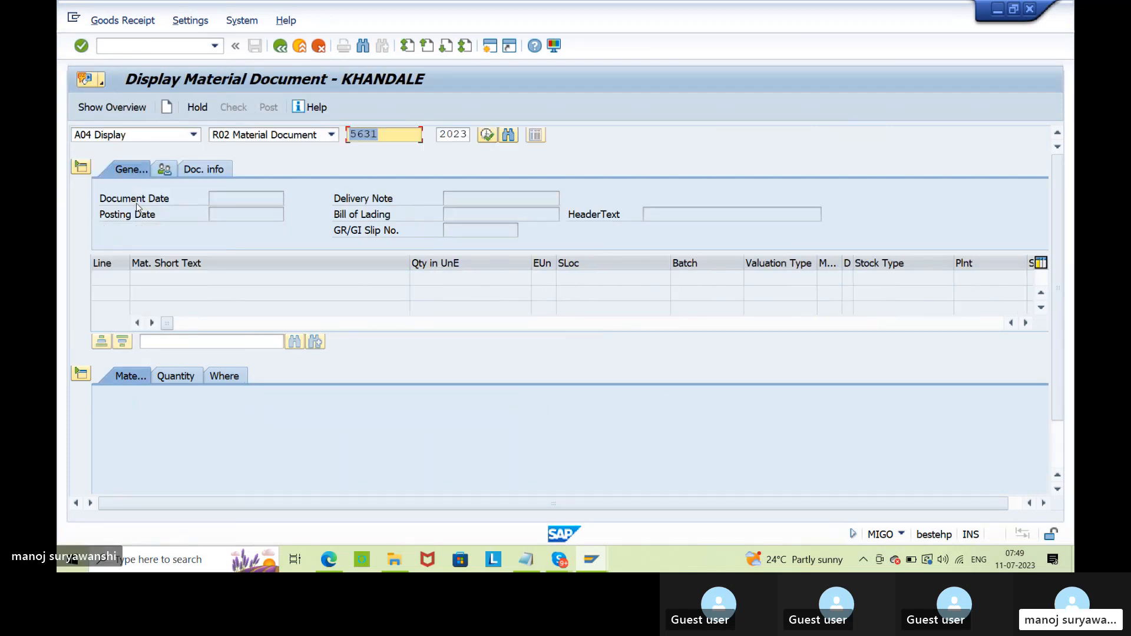
key("Return")
left_click(204, 169)
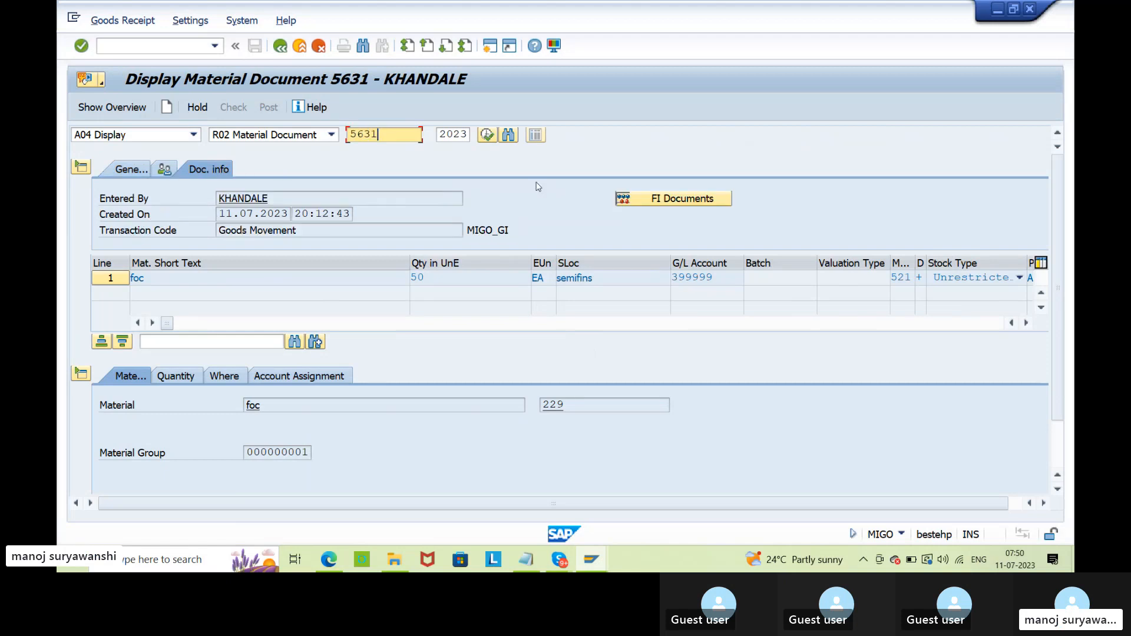
left_click(638, 199)
double_click(170, 207)
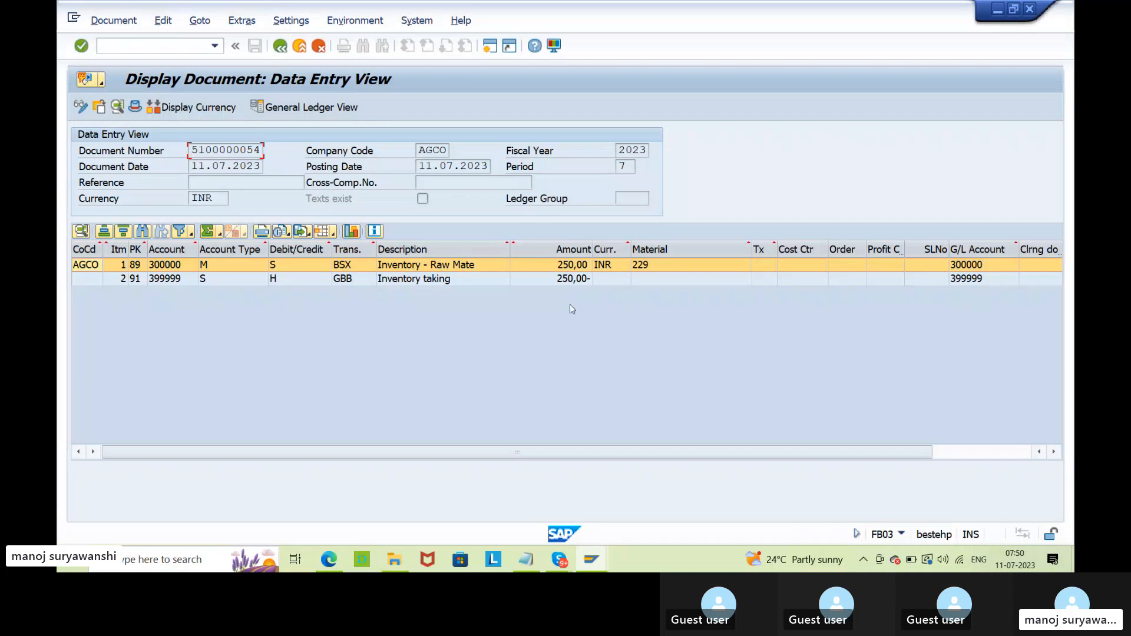
left_click(552, 270)
left_click(509, 282)
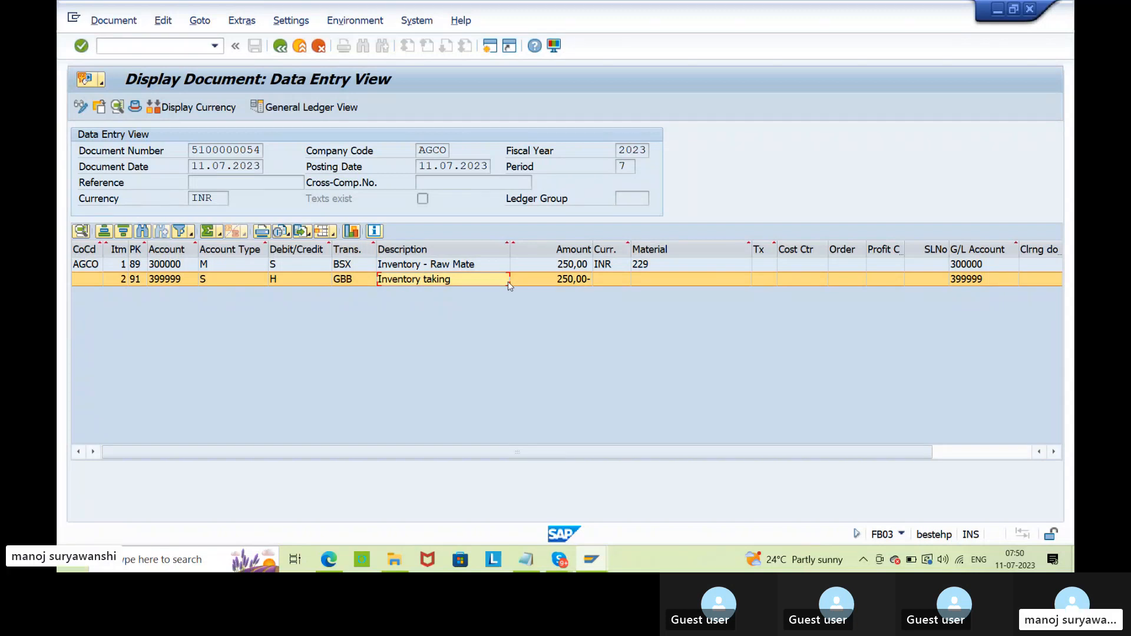
Step: Switch to the stock overview of material 229 and refresh it to check the unrestricted stock in SL02
left_click(996, 10)
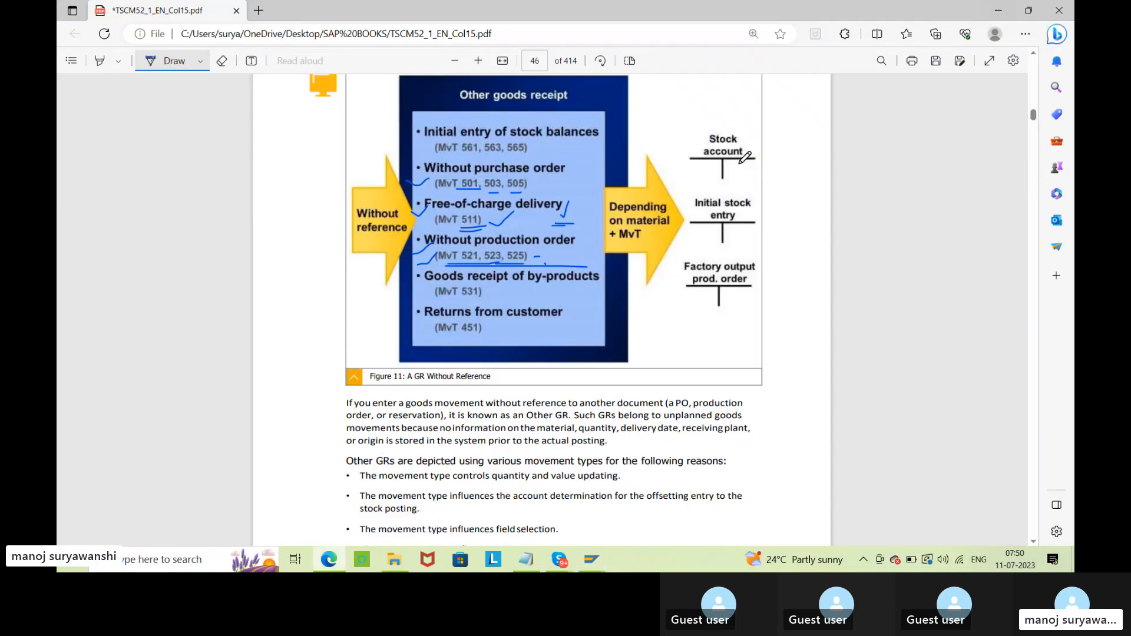
mouse_move(591, 564)
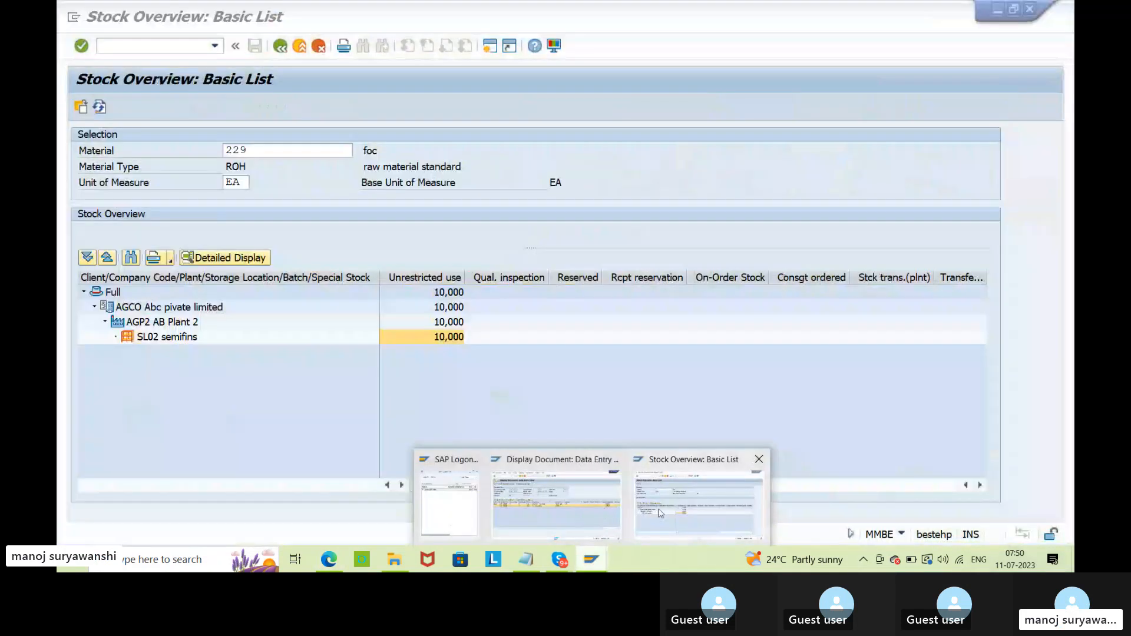
left_click(660, 513)
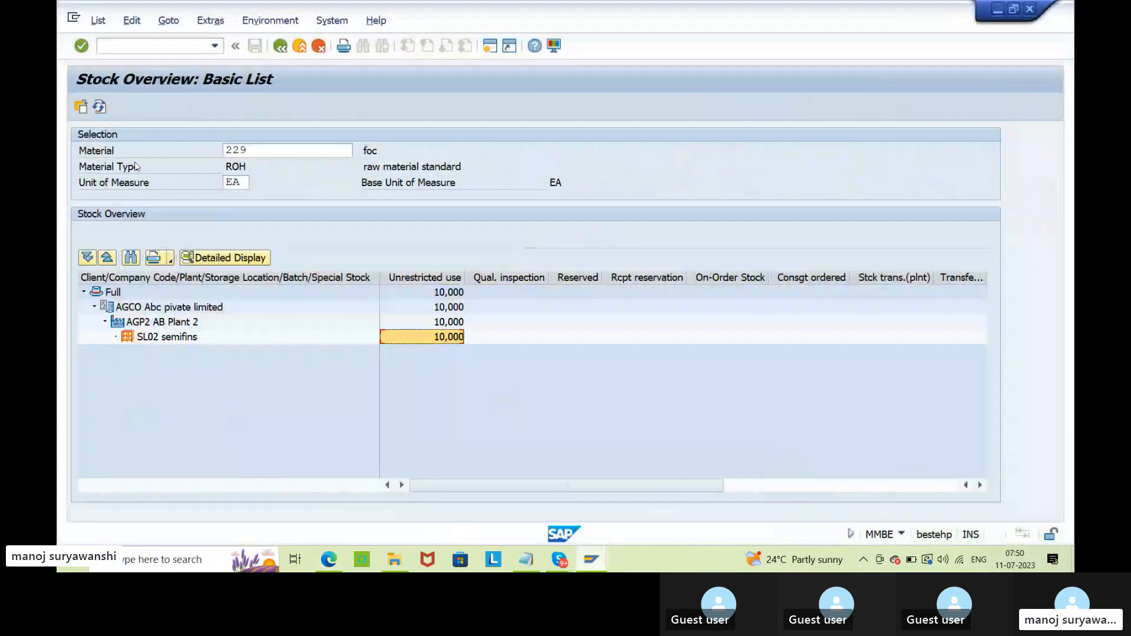
left_click(99, 108)
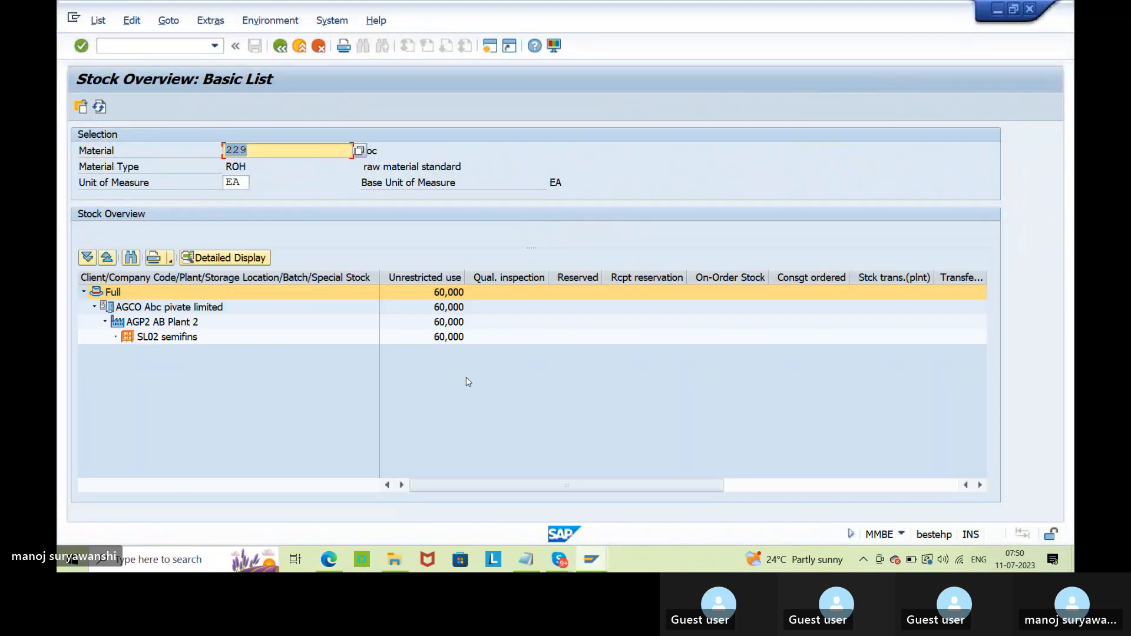
left_click(446, 338)
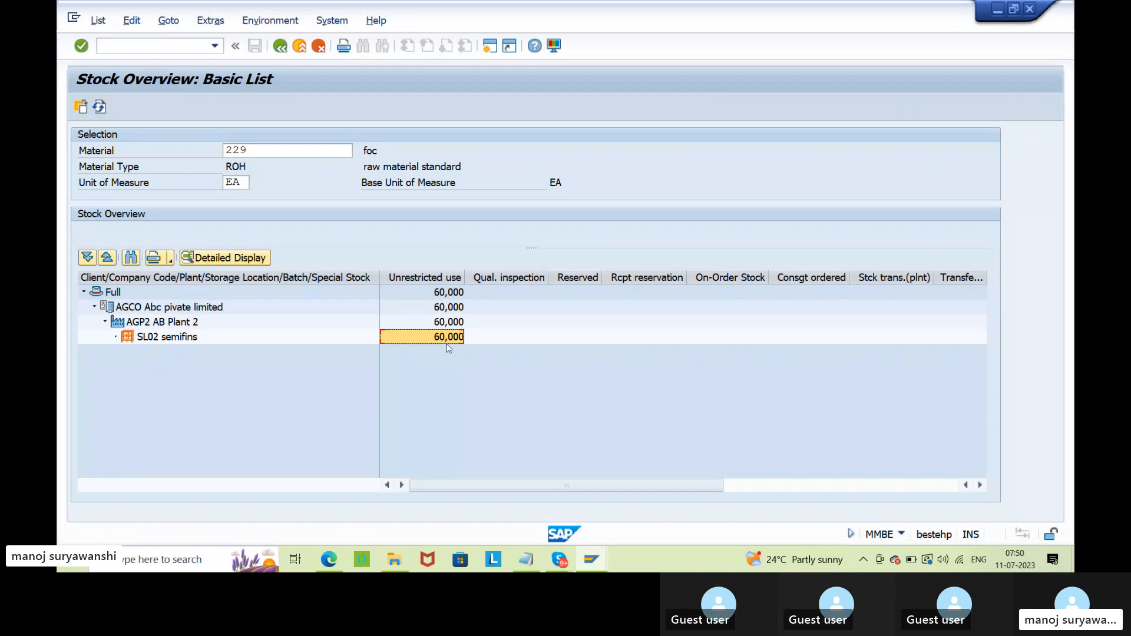
Step: Switch to the PDF in the browser and mark the by-products entry with movement type 531 in the diagram
left_click(997, 9)
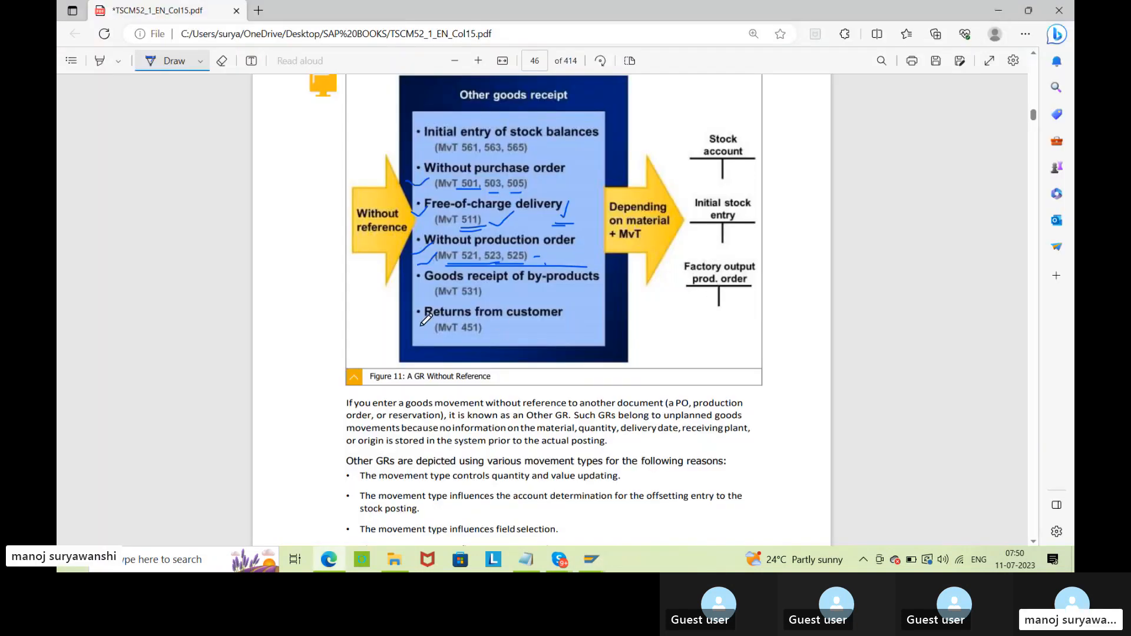
left_click_drag(393, 292, 483, 298)
Step: Switch back to SAP, leave the accounting document and start another goods receipt with reference Other and movement type 531
mouse_move(591, 559)
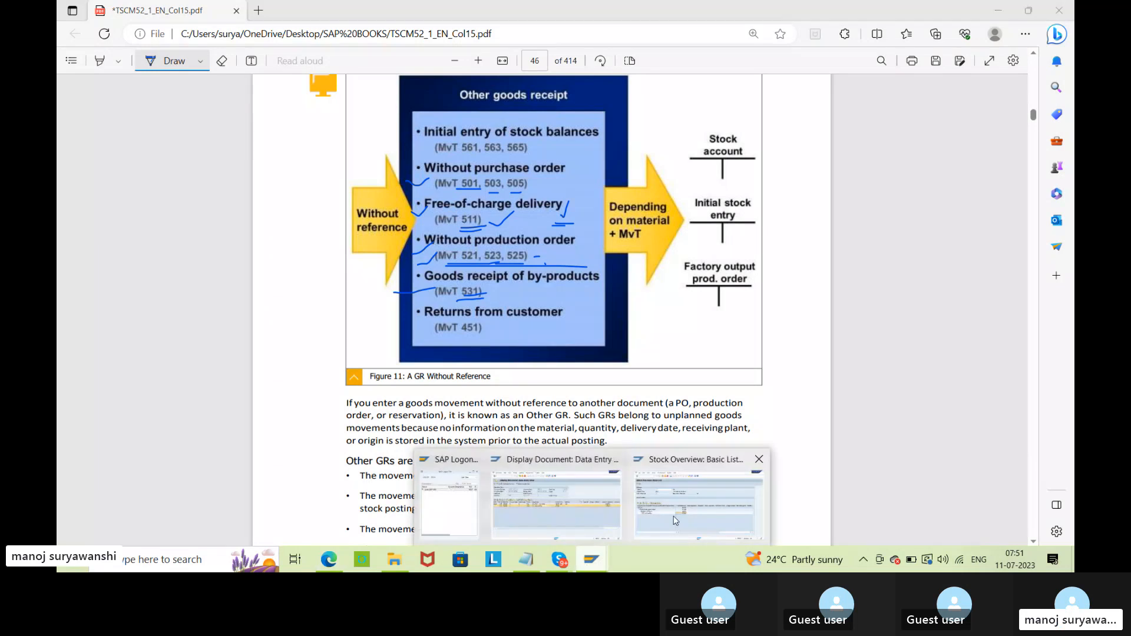
left_click(620, 519)
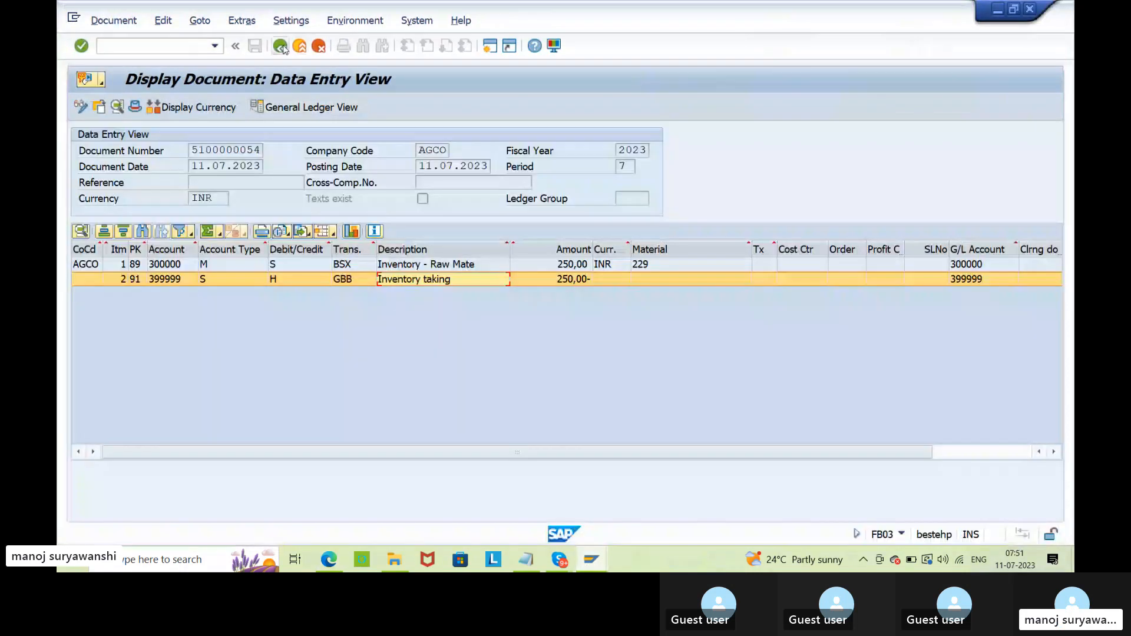
left_click(282, 47)
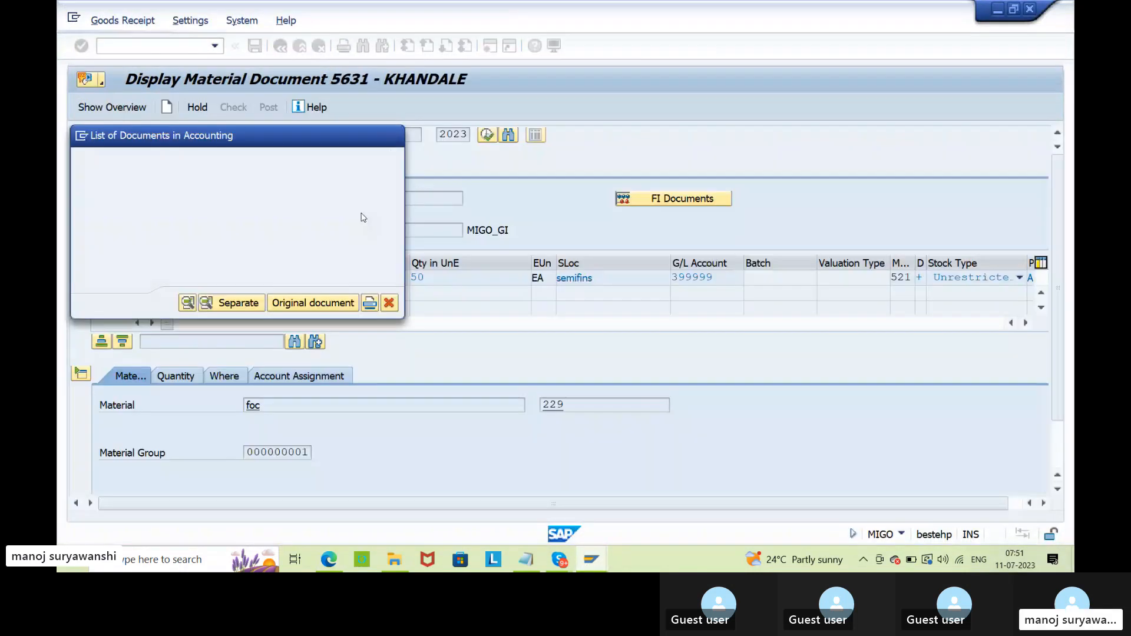
left_click(389, 303)
left_click(193, 135)
left_click(178, 151)
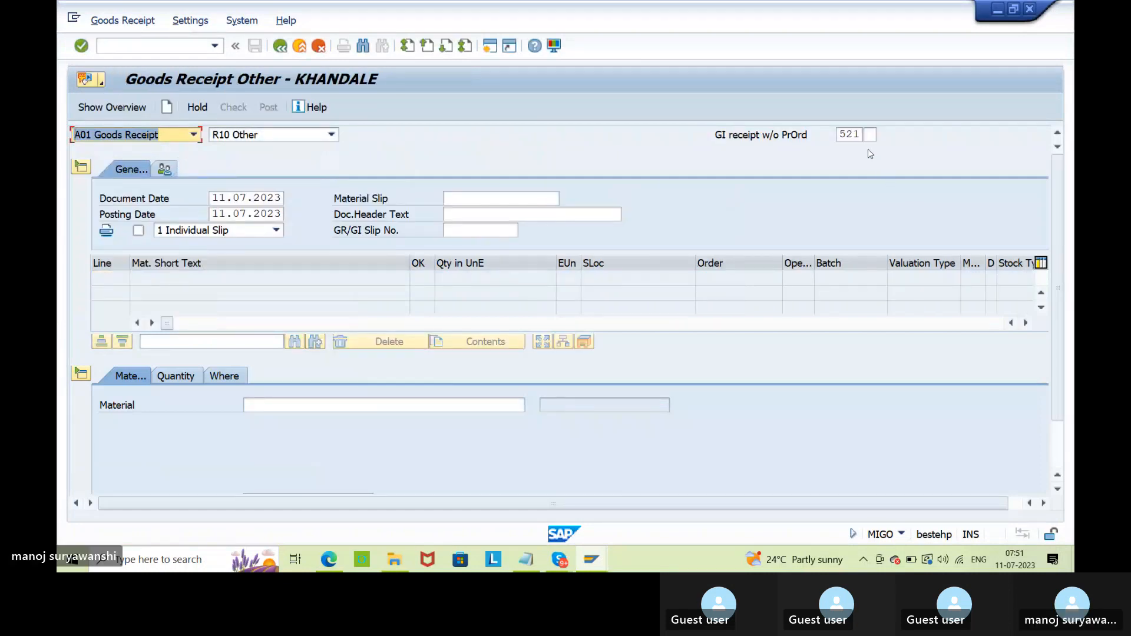
left_click(855, 134)
type("5")
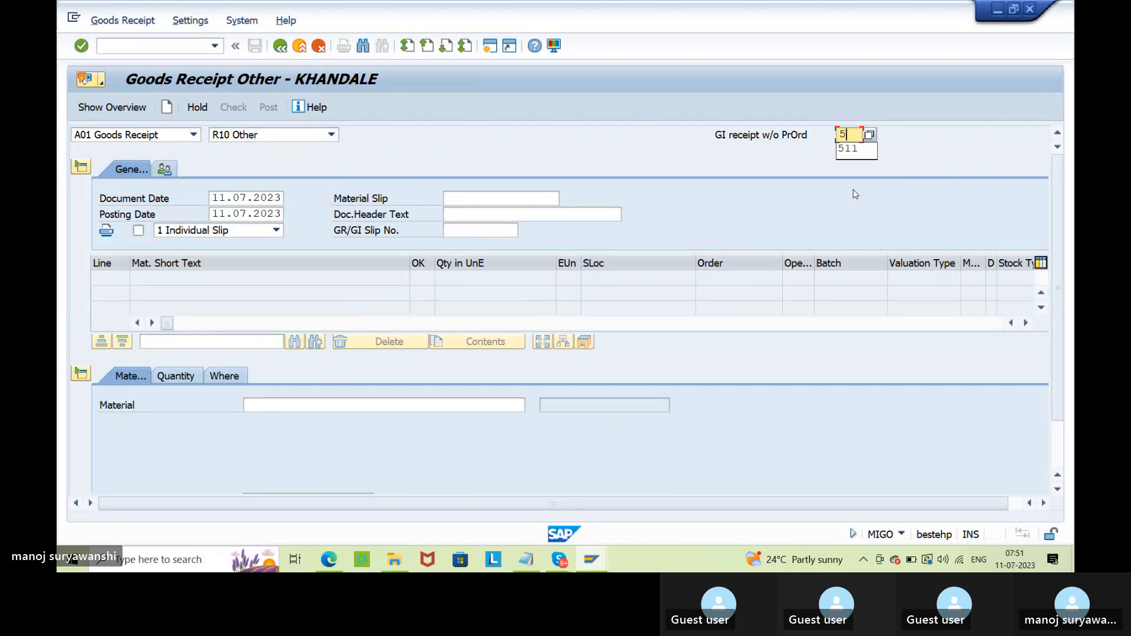
type("31")
key("Return")
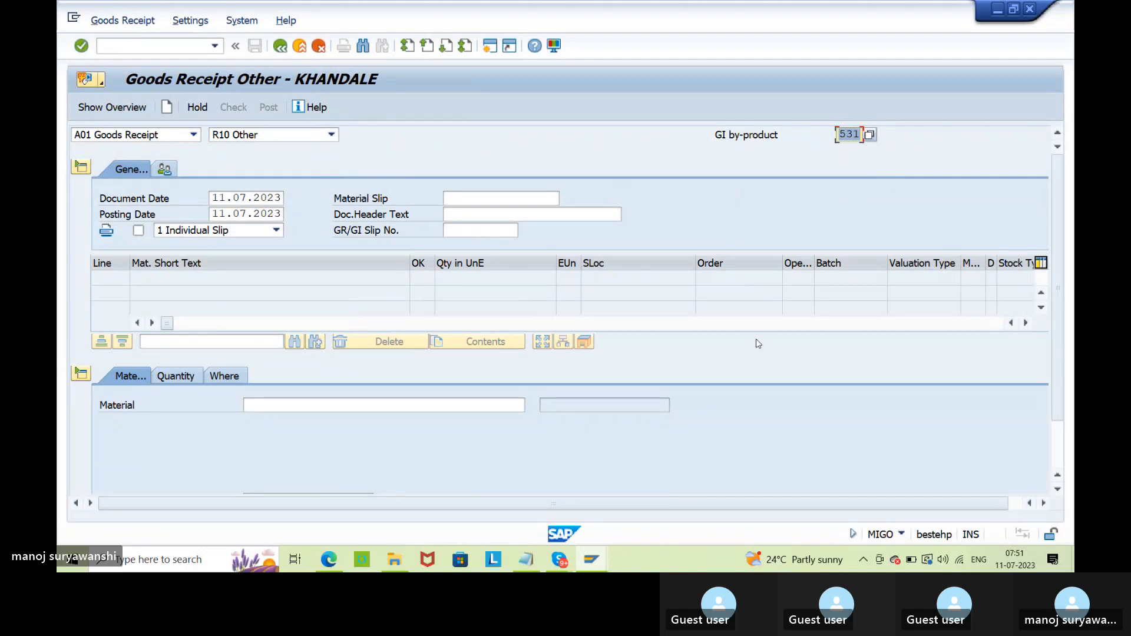
Step: Enter material 229 as the by-product receipt's item with a quantity of 30
left_click(282, 406)
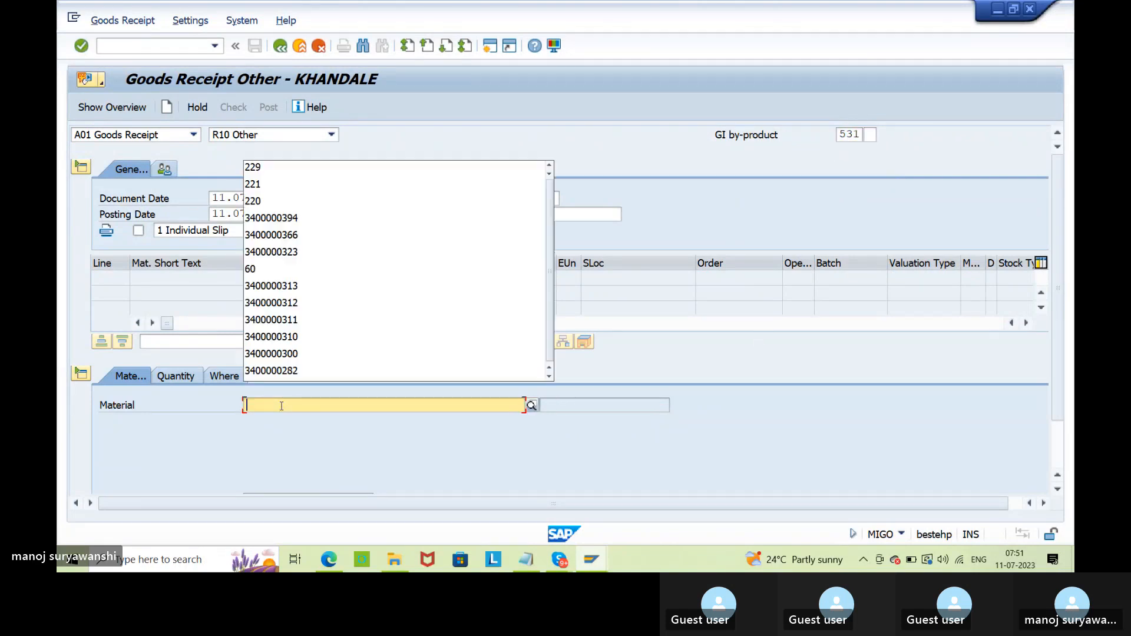
key("Down")
key("Return")
key("Return")
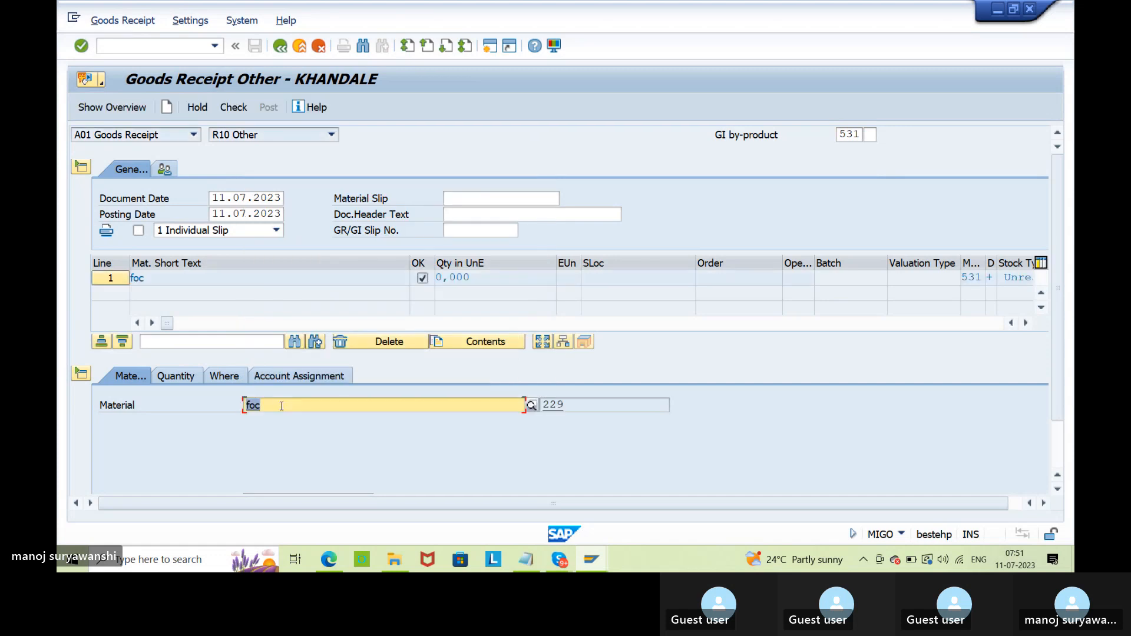
left_click(171, 377)
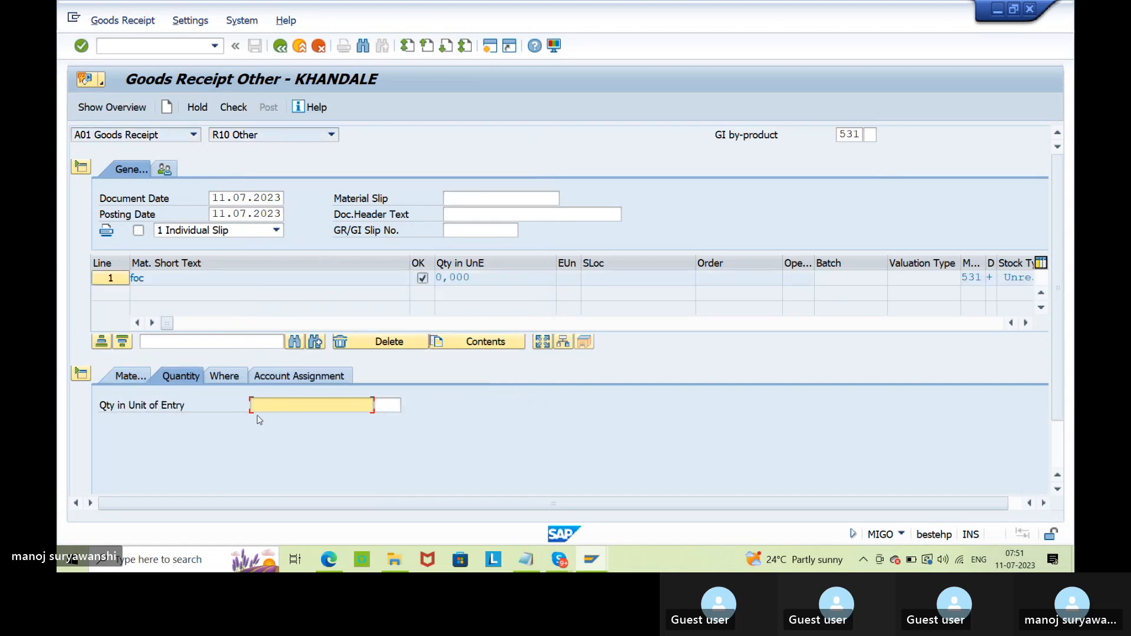
type("30")
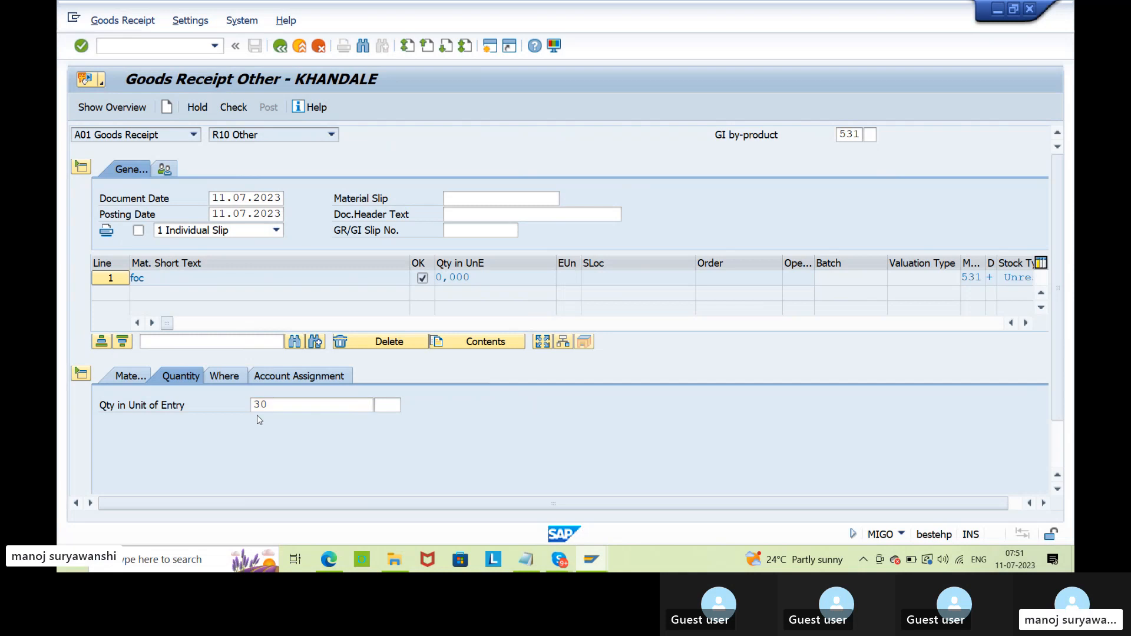
key("Return")
Step: Assign the by-product item to plant AGP2 and storage location SL01 (raw material)
left_click(265, 437)
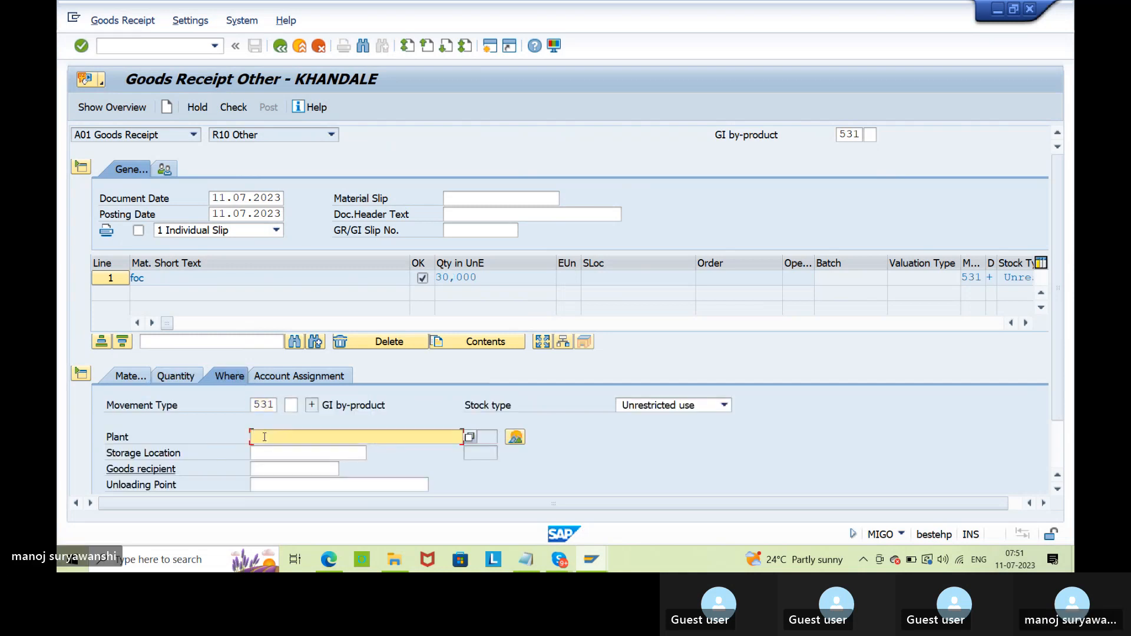
key("Down")
key("Down")
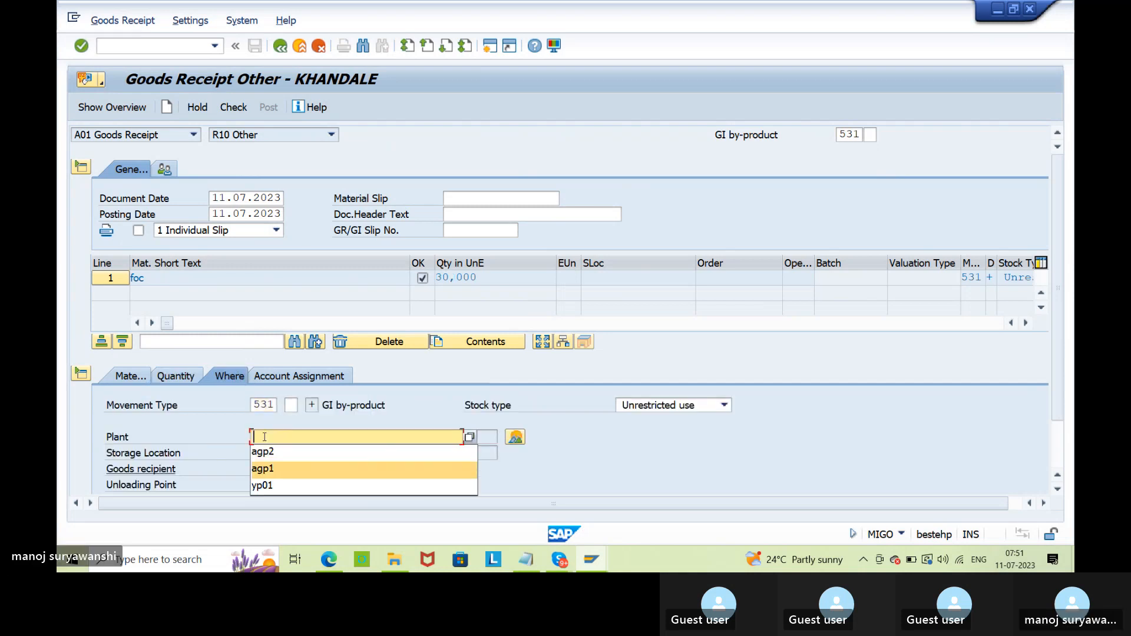
key("Return")
key("Return")
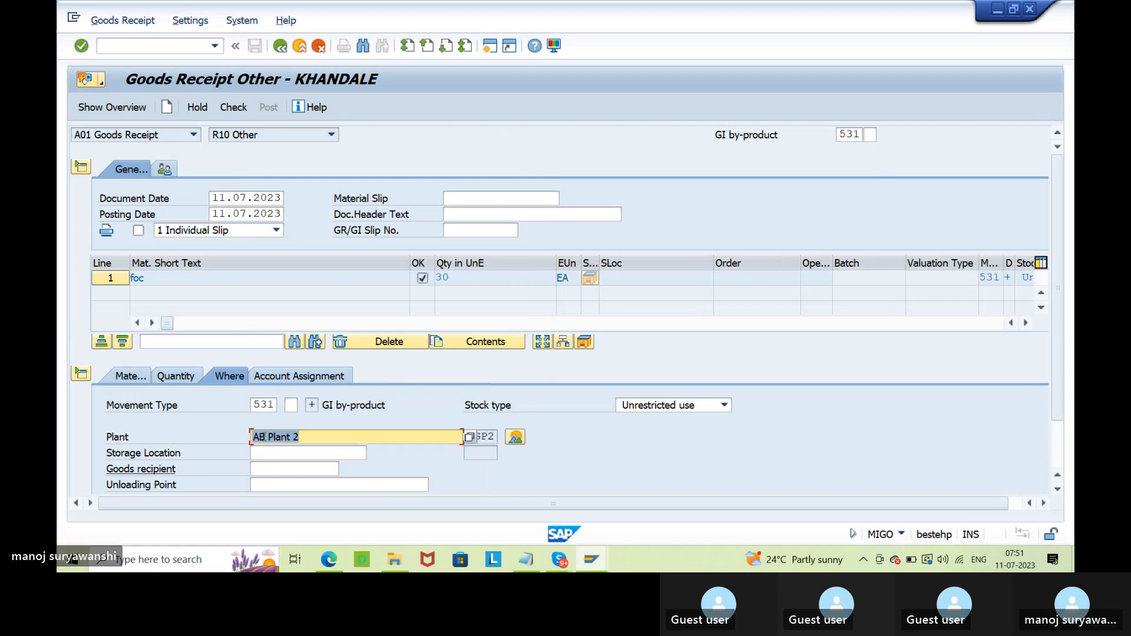
left_click(266, 456)
key("Down")
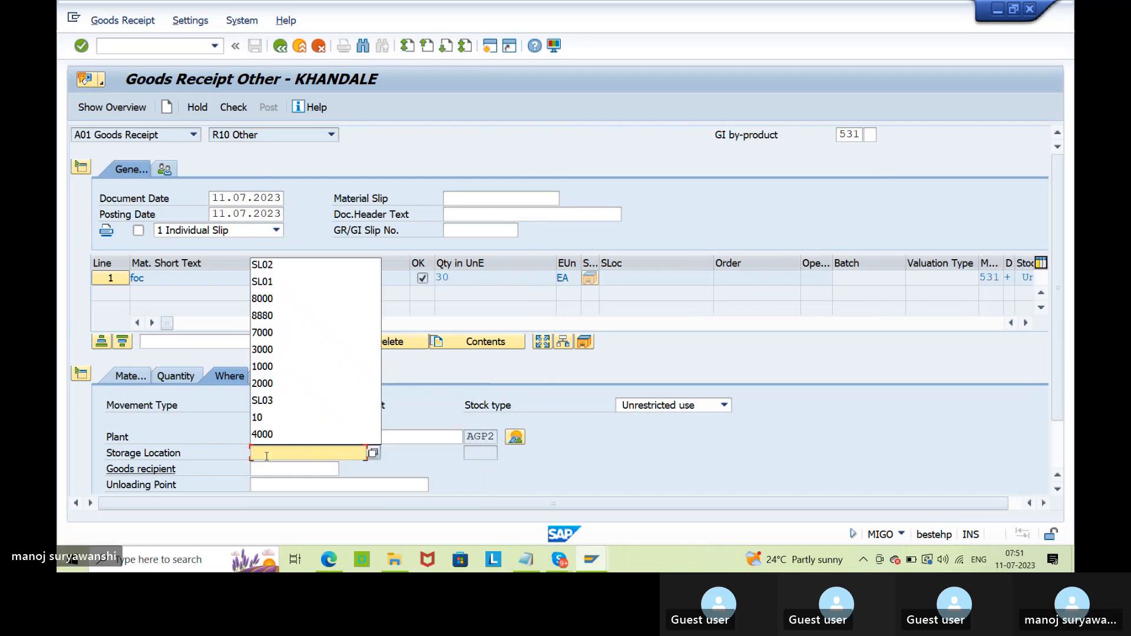
key("Down")
key("Down")
key("Return")
key("Return")
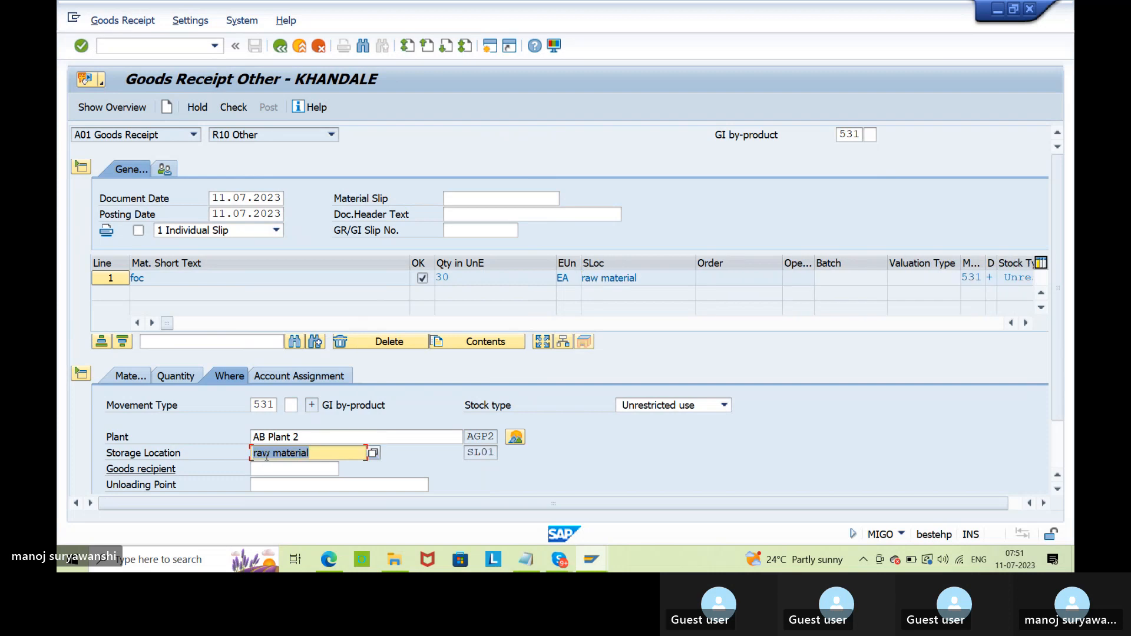
Step: Check the 531 by-product receipt's account assignment and consistency, and post it
left_click(288, 308)
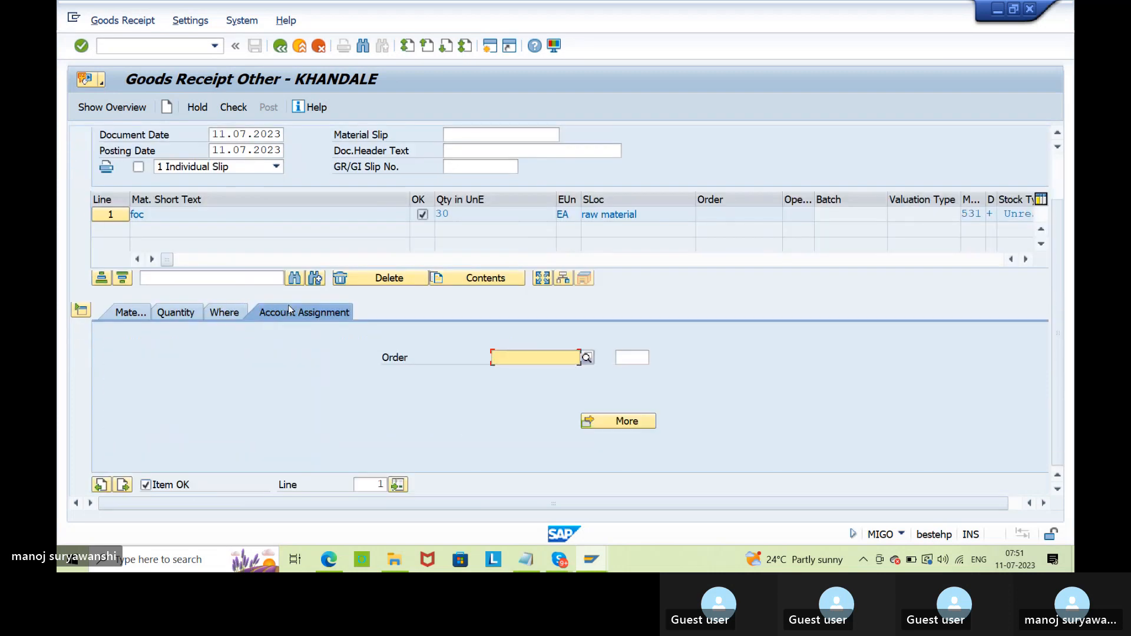
left_click(235, 109)
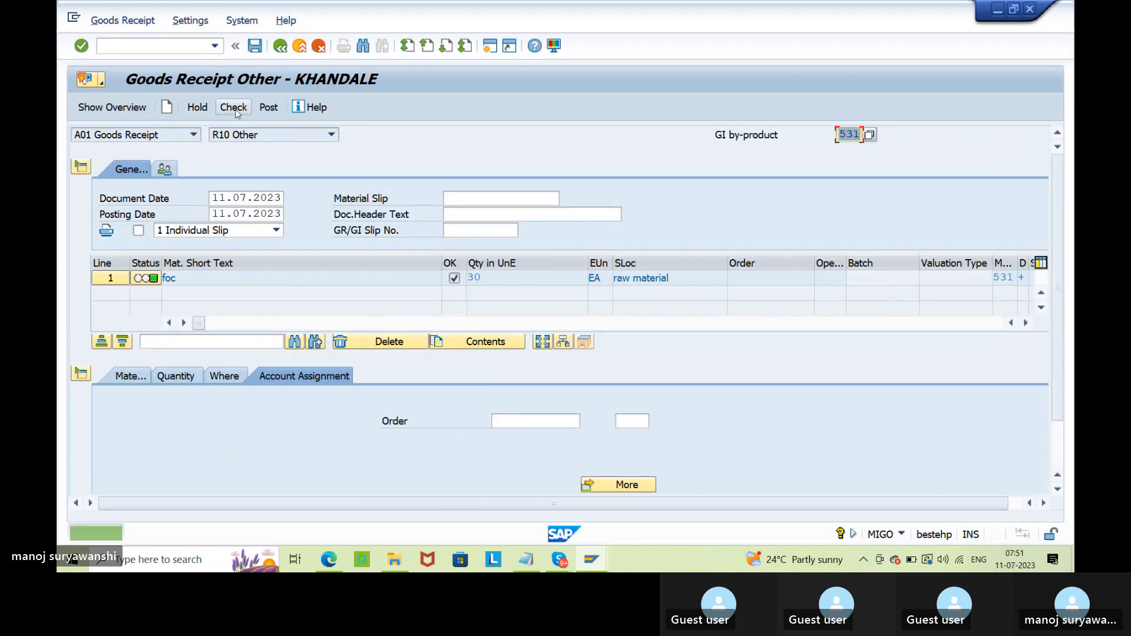
left_click(274, 108)
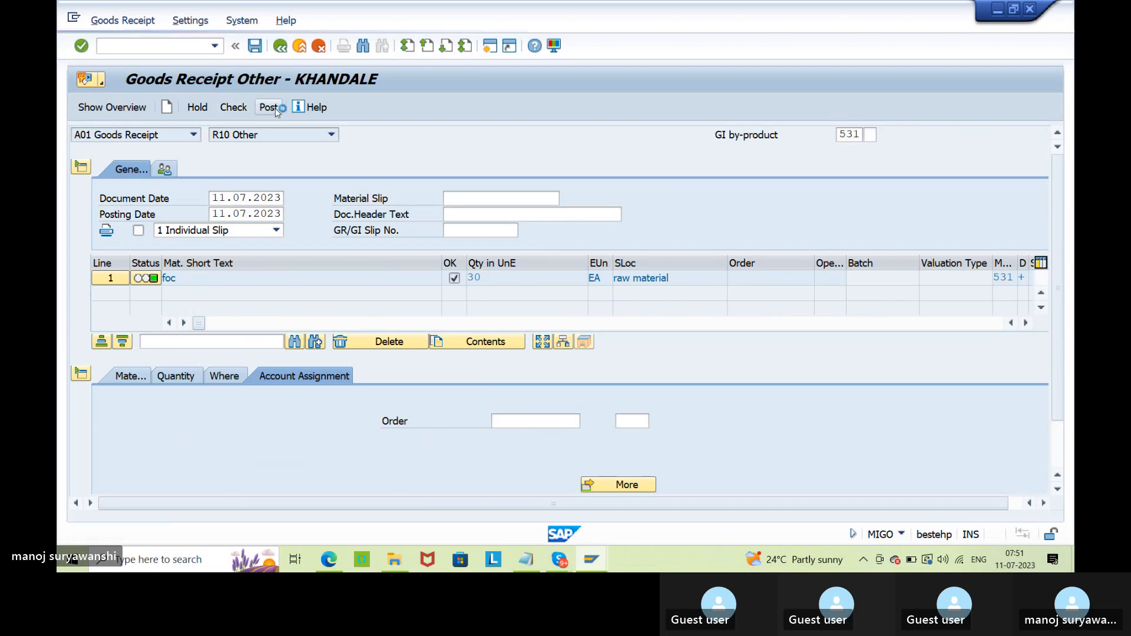
Step: Switch to the stock overview of material 229, refresh it, and examine the unrestricted stock in storage location SL01
left_click(591, 559)
left_click(710, 498)
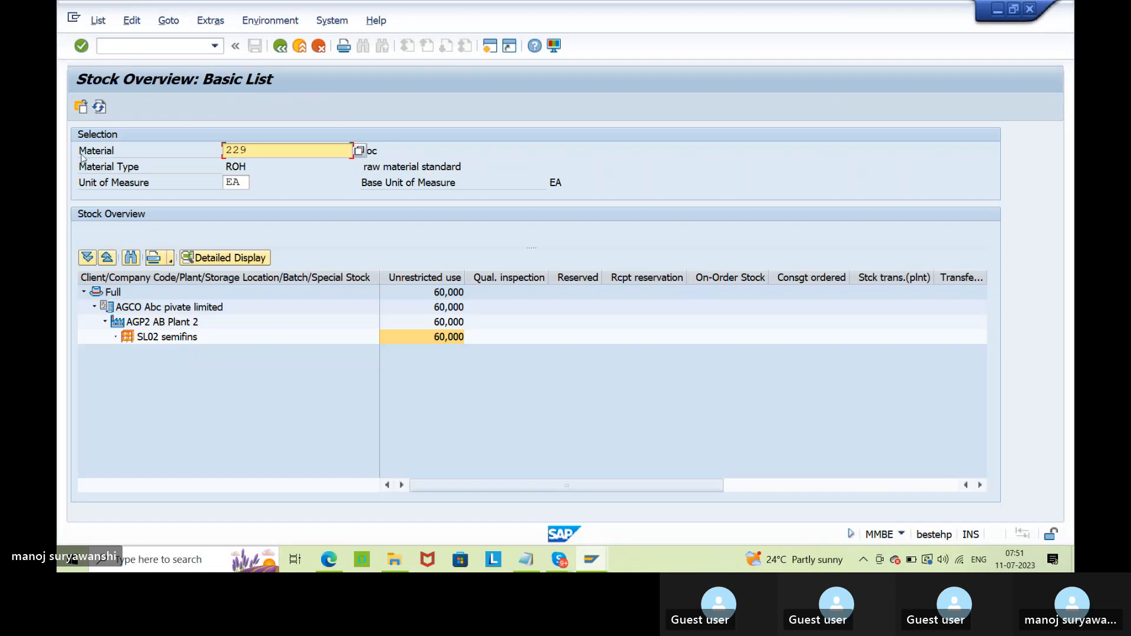
left_click(100, 107)
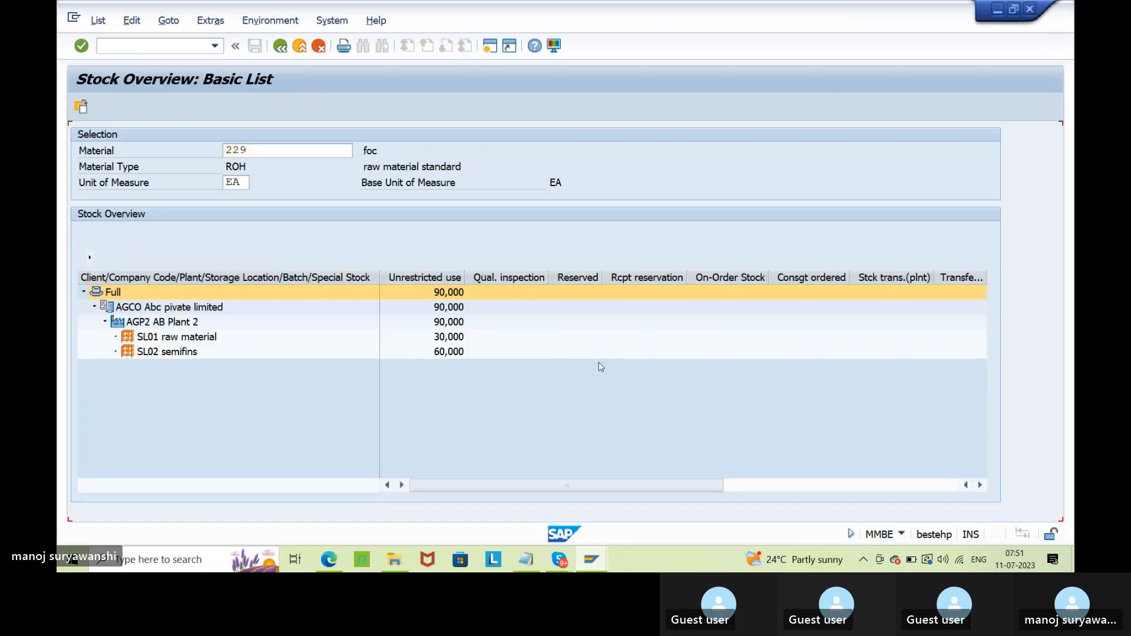
left_click(462, 341)
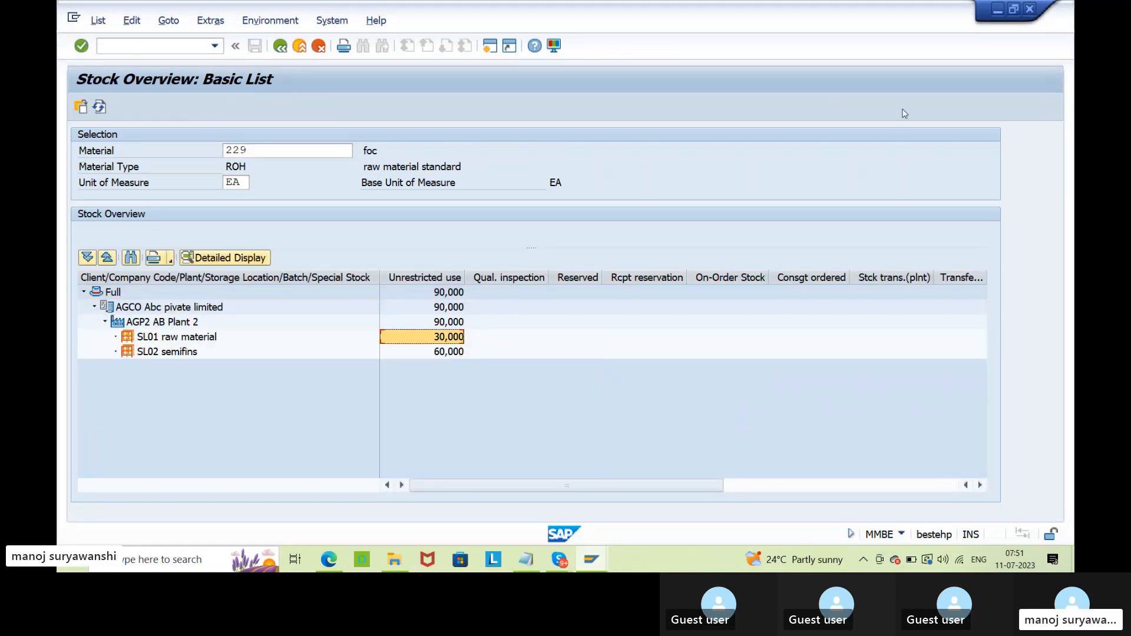
left_click(997, 10)
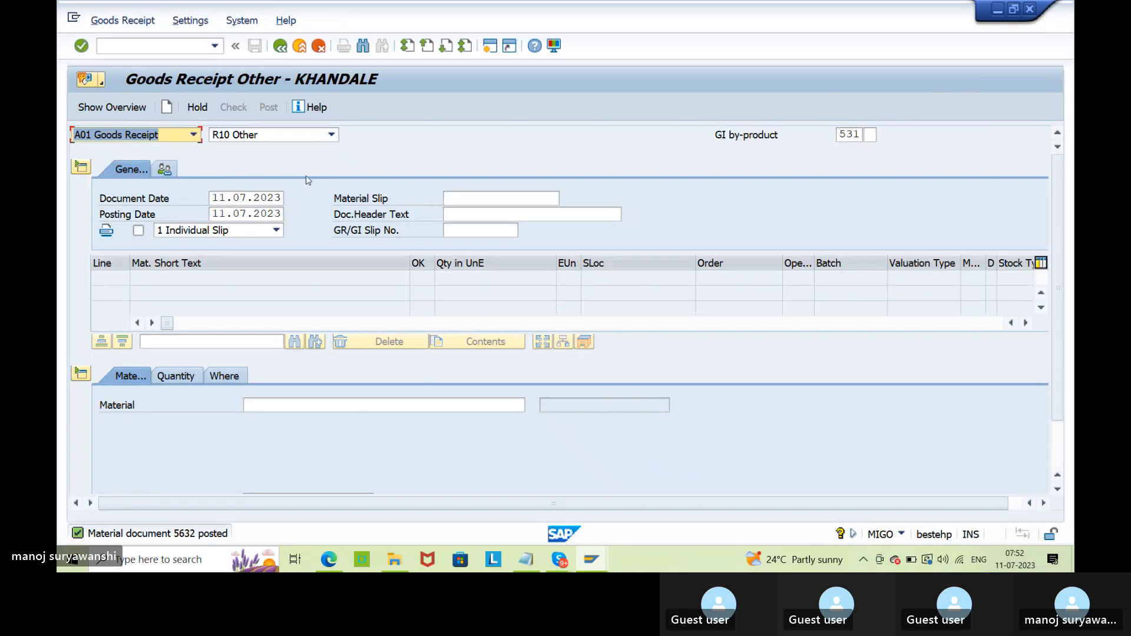
Step: Display the posted 531 material document and examine the line items of its accounting document
left_click(193, 135)
left_click(128, 199)
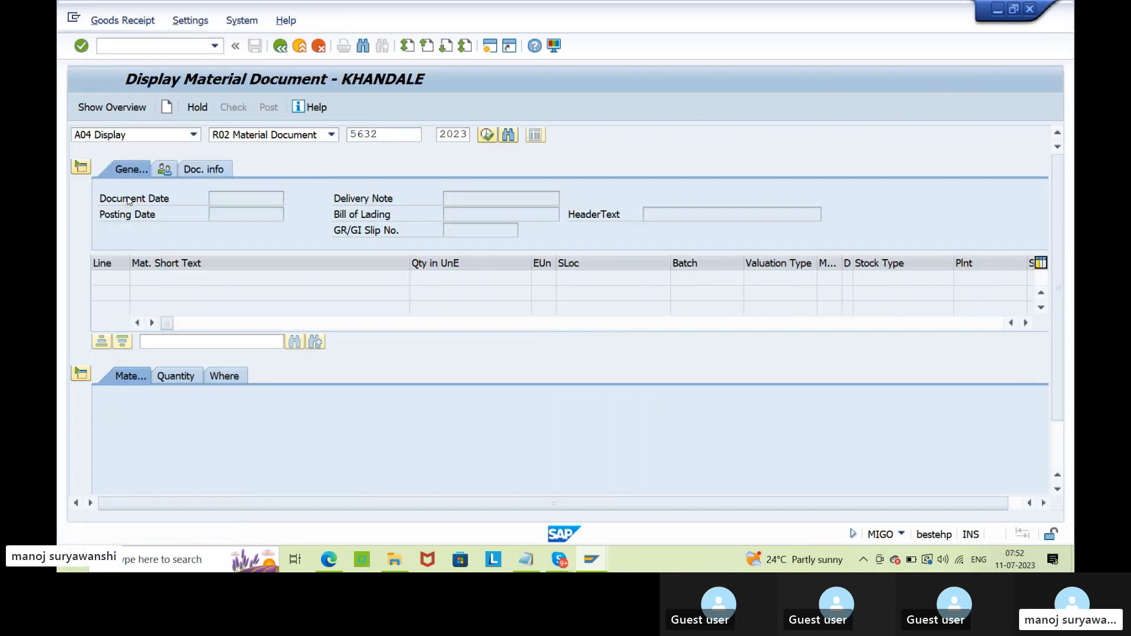
left_click(214, 171)
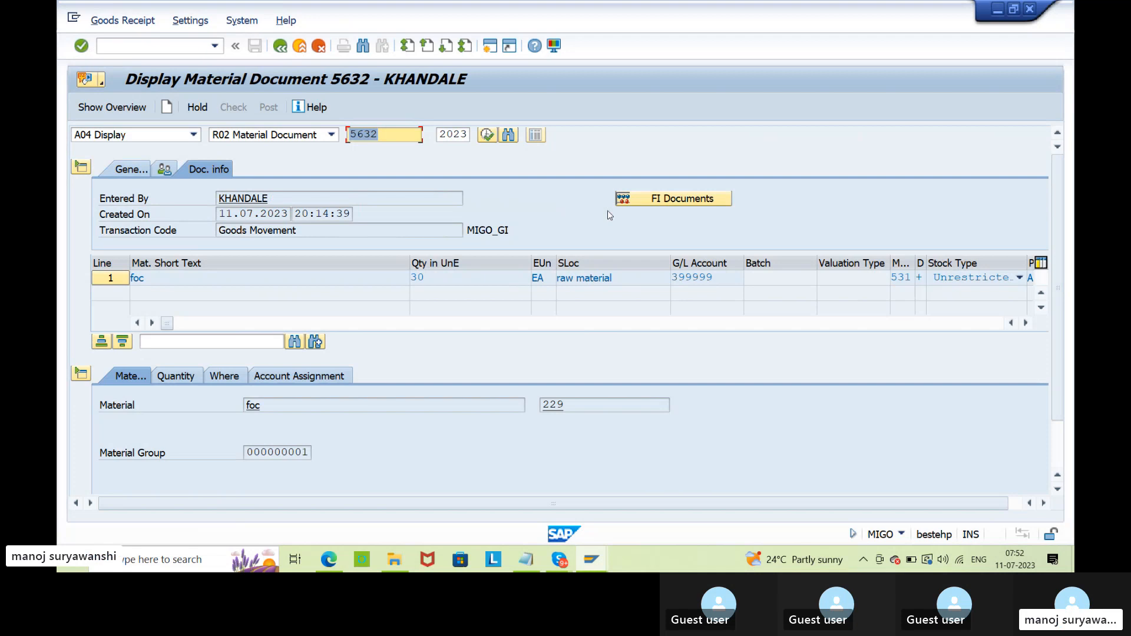
left_click(664, 200)
double_click(180, 203)
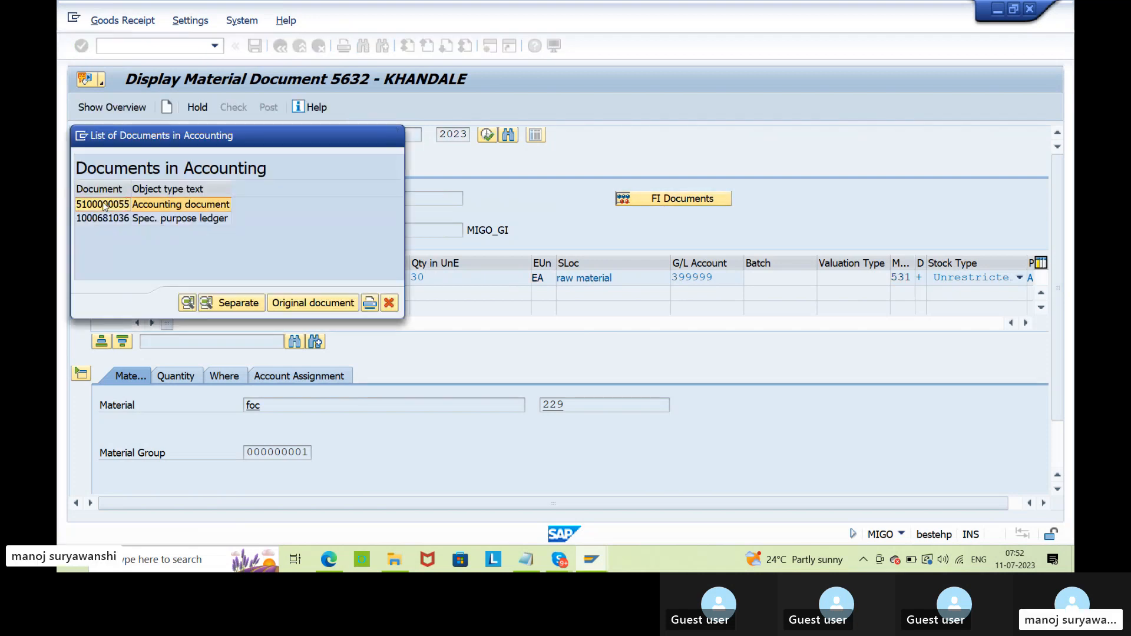
left_click(503, 279)
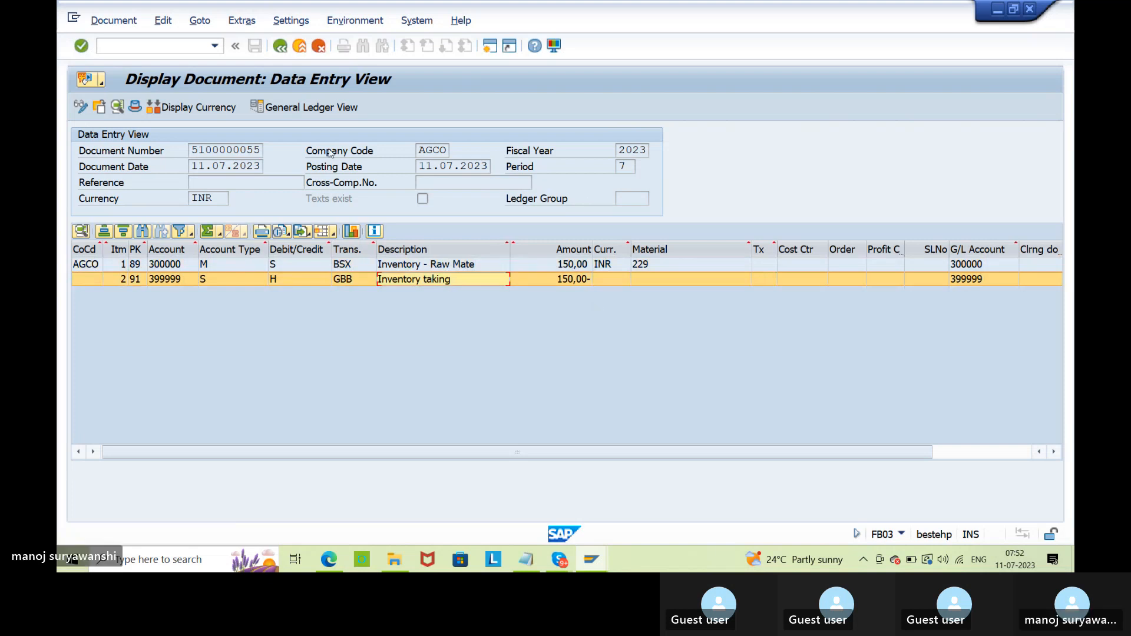
left_click(280, 46)
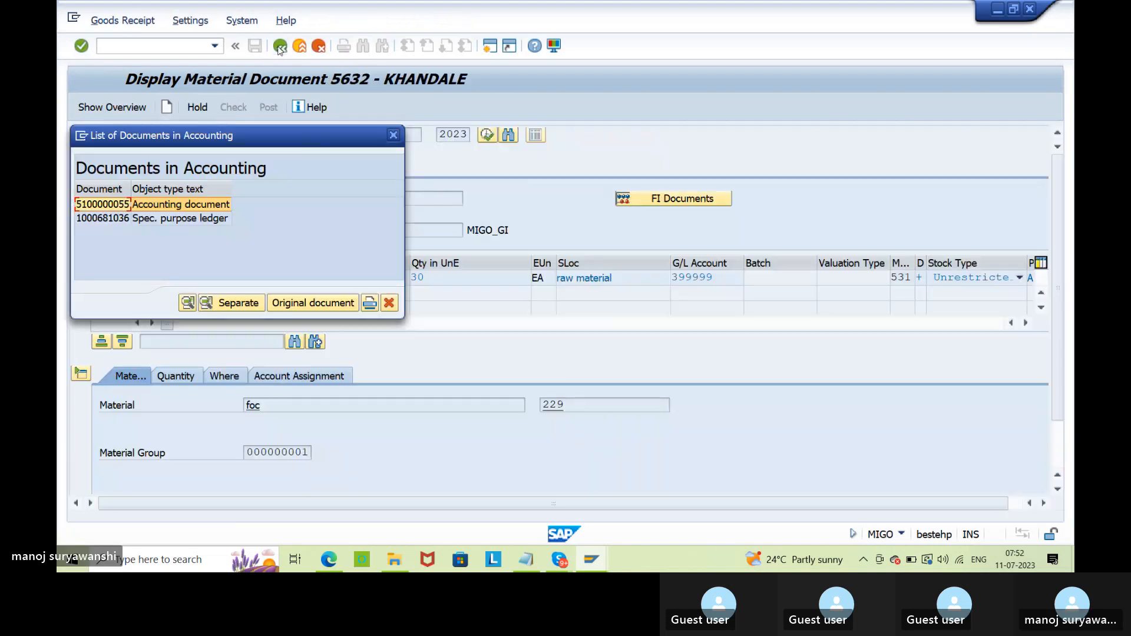
left_click(395, 137)
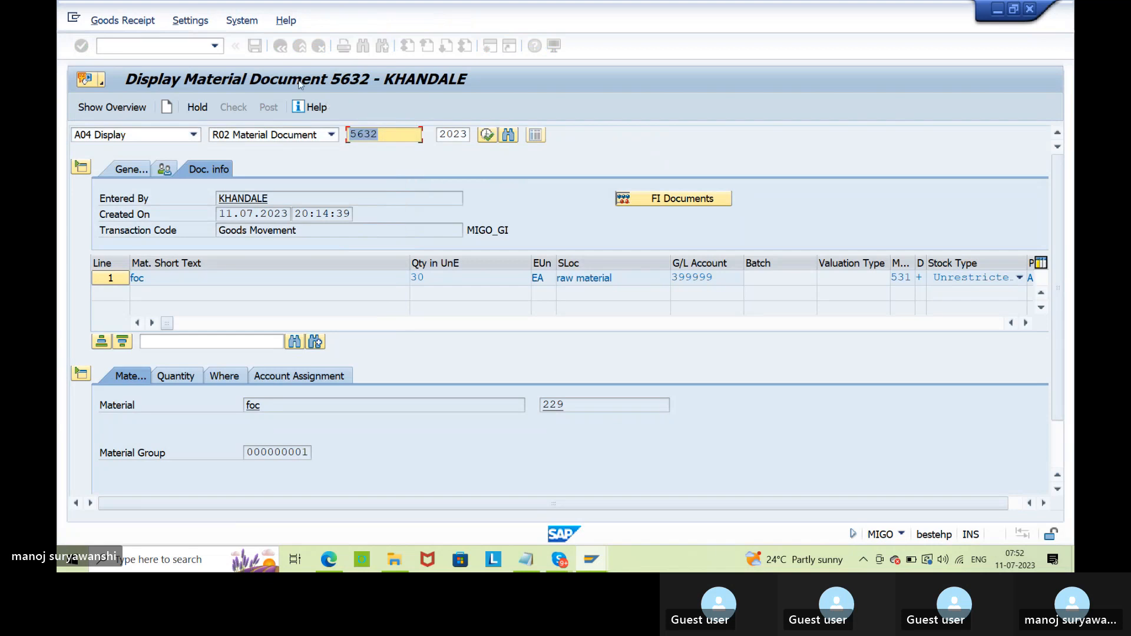
Step: Leave the material document, restart MIGO, and start a goods receipt with reference Other and movement type 451
left_click(281, 52)
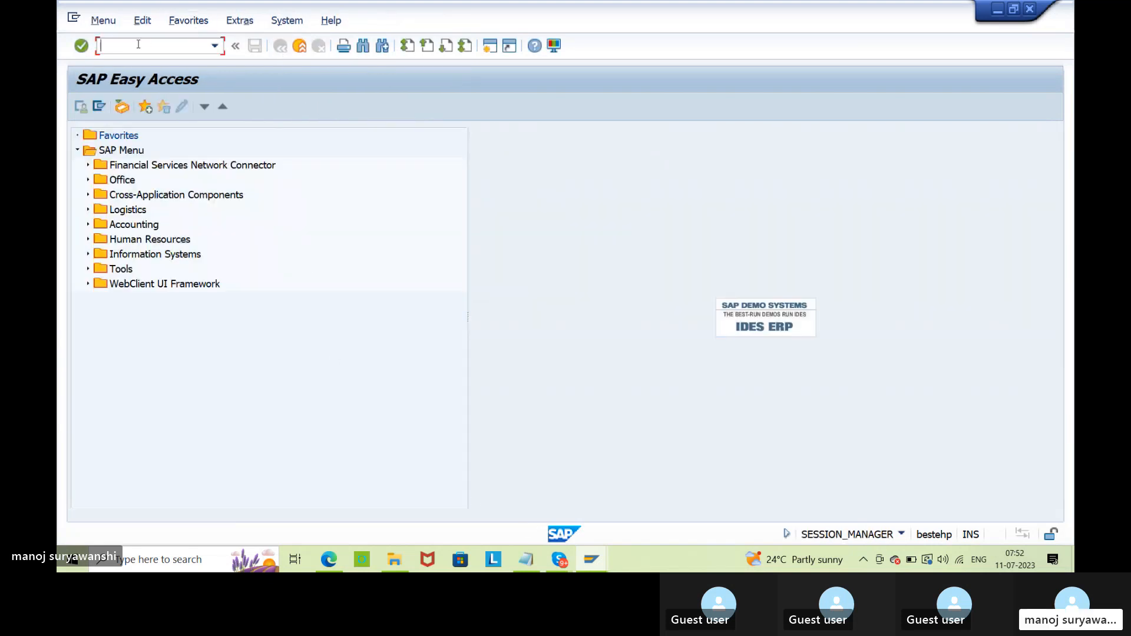
type("migo")
key("Return")
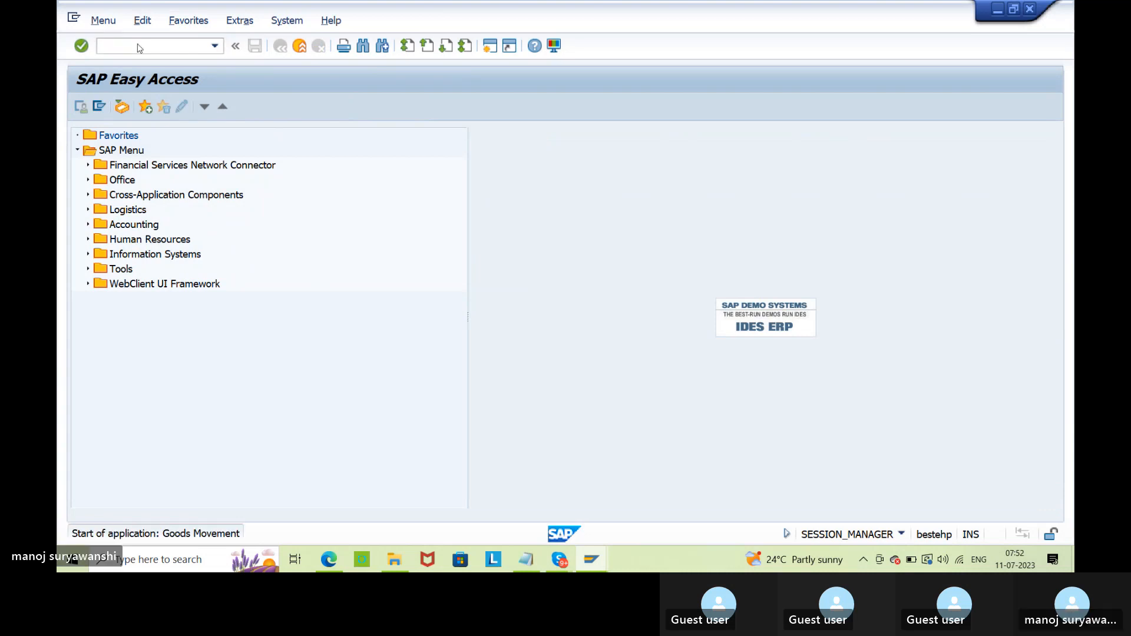
left_click(194, 134)
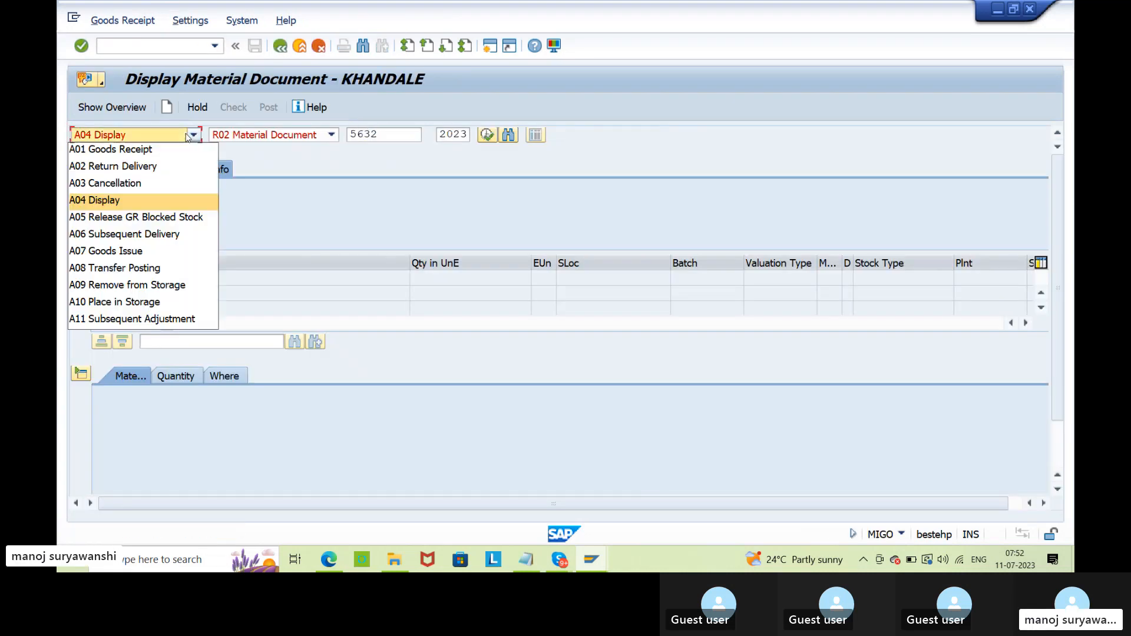
left_click(94, 149)
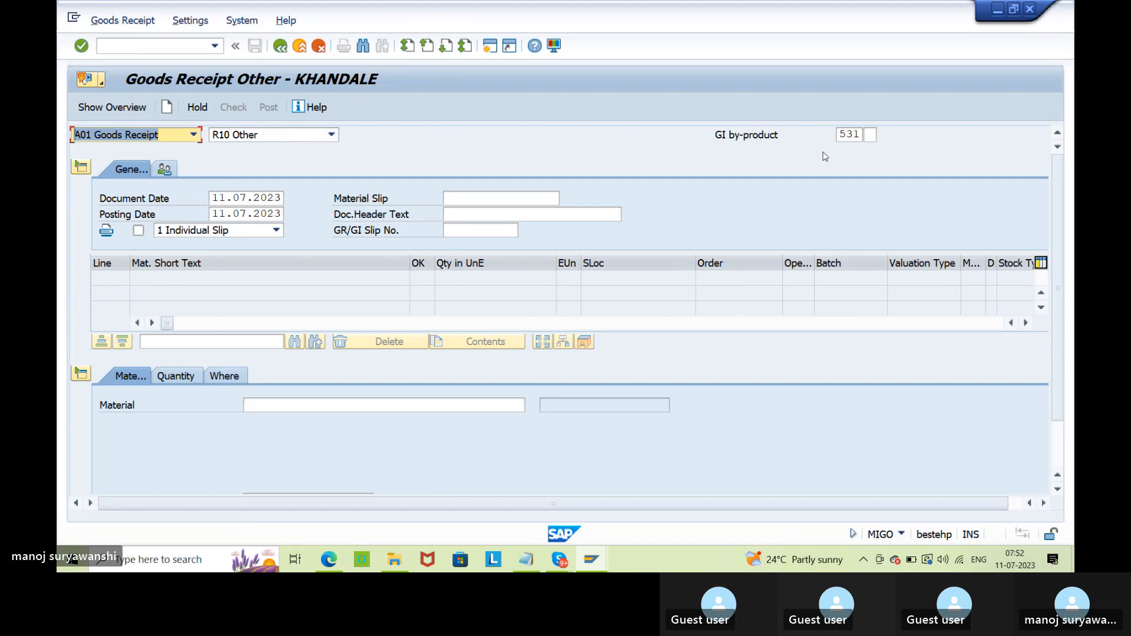
key("Tab")
key("Tab")
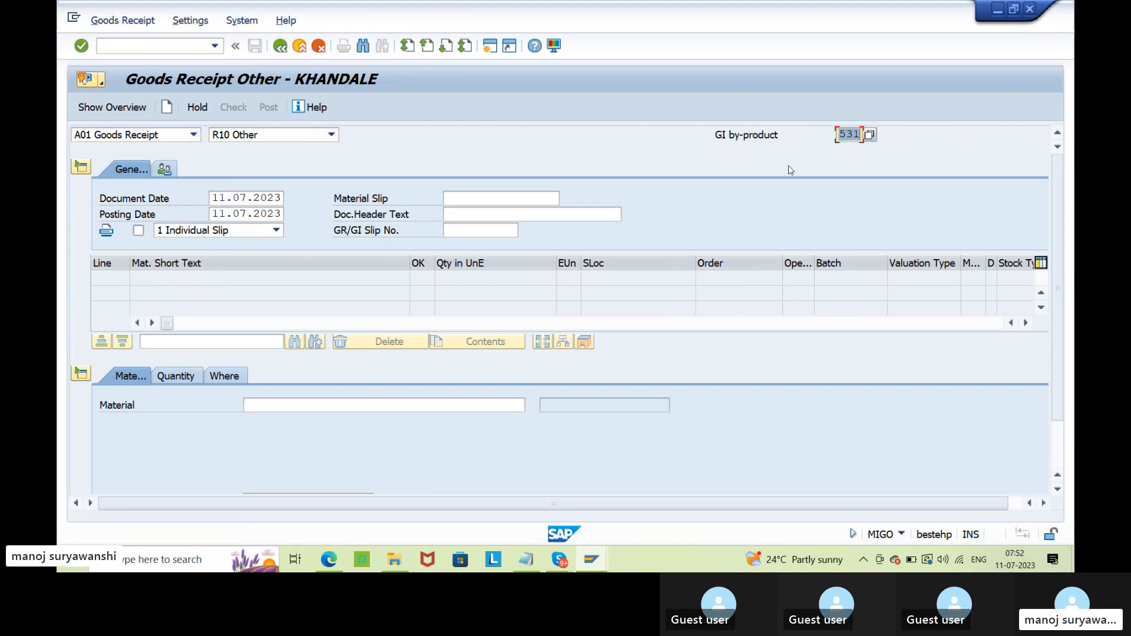
type("451")
key("Return")
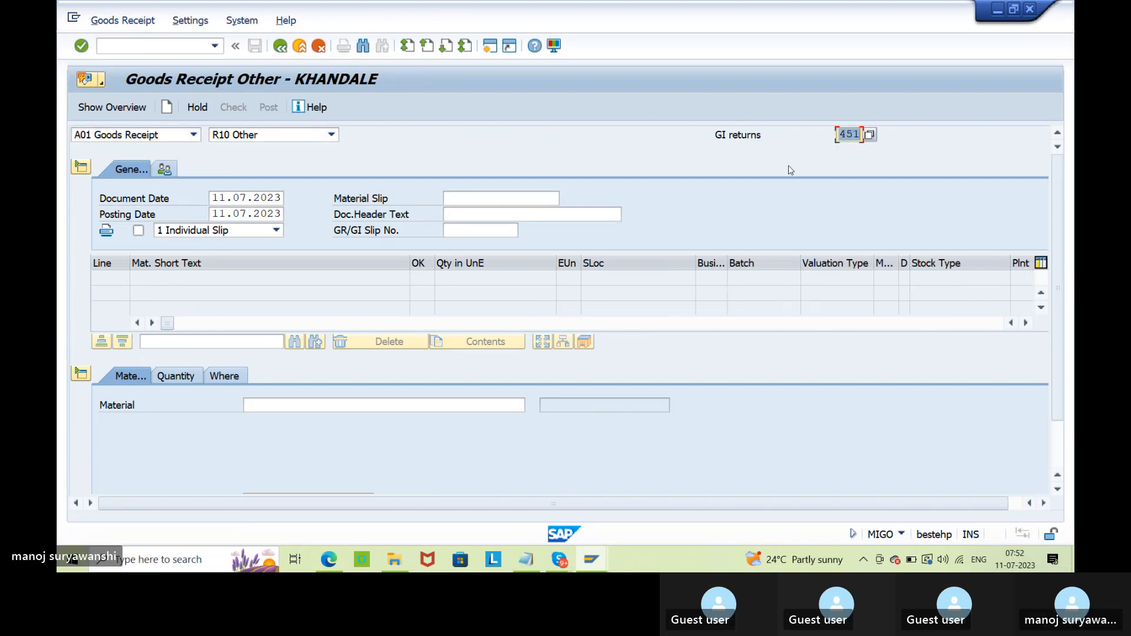
Step: Enter material 229 as the returns receipt's item with a quantity of 50
left_click(296, 406)
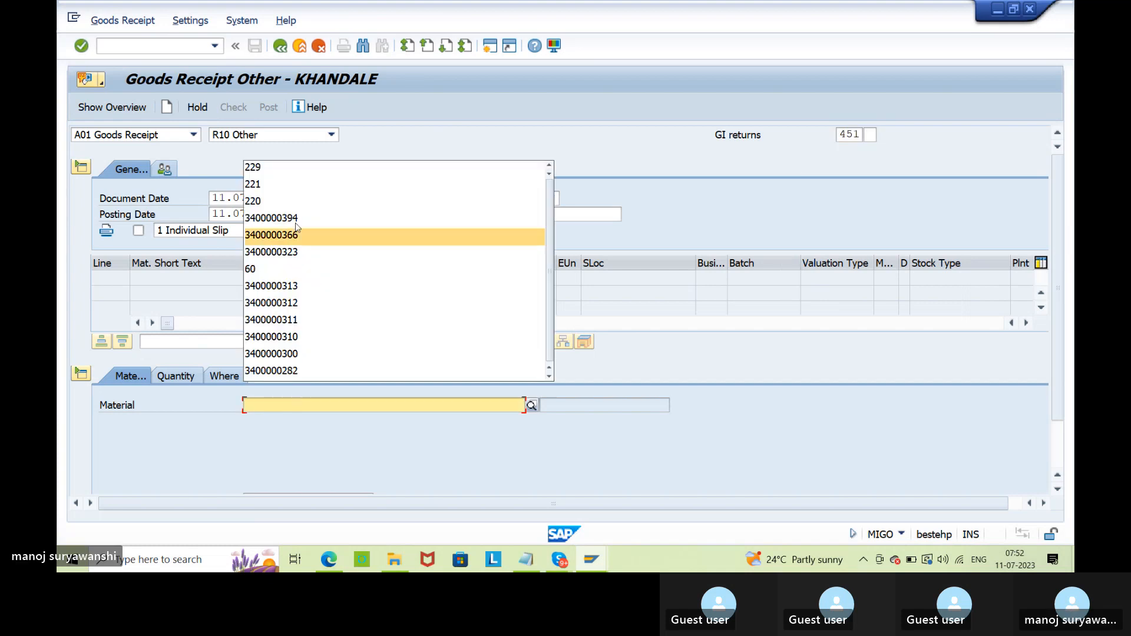
left_click(298, 170)
left_click(158, 376)
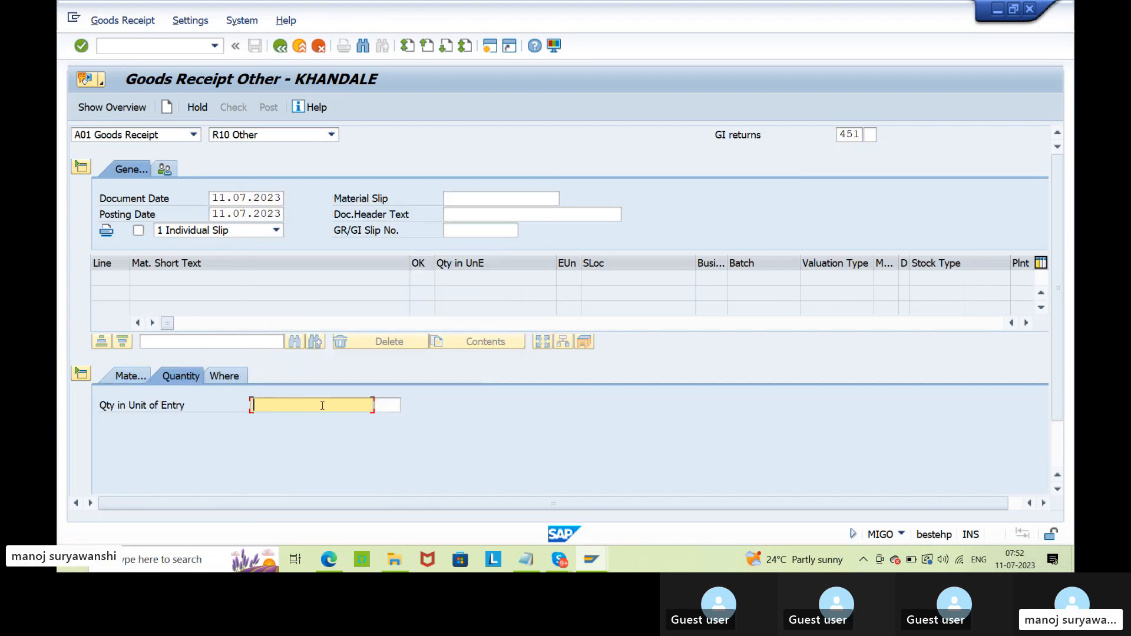
type("50")
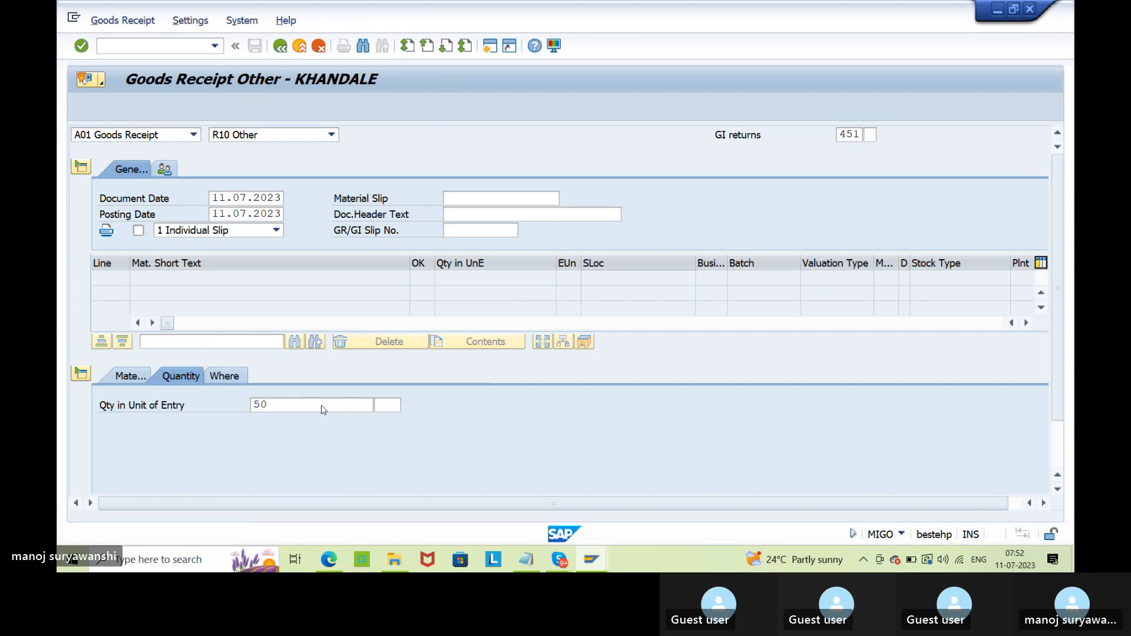
Step: Assign the returns item to plant AGP2 and storage location SL03 (finished material)
left_click(225, 377)
left_click(291, 436)
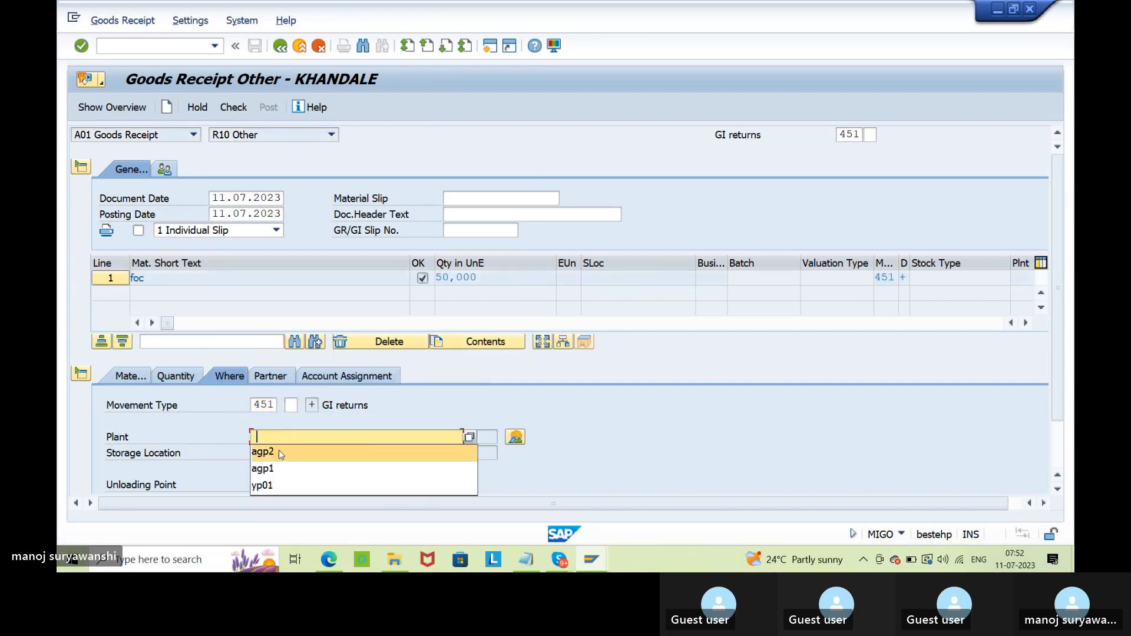
left_click(278, 451)
left_click(275, 453)
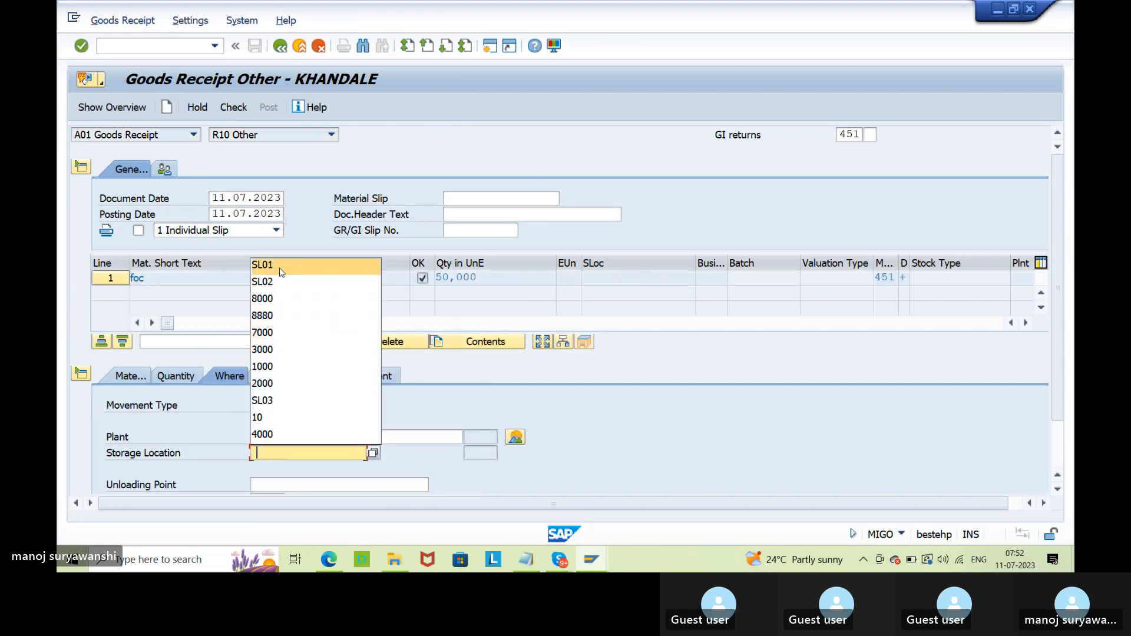
left_click(287, 453)
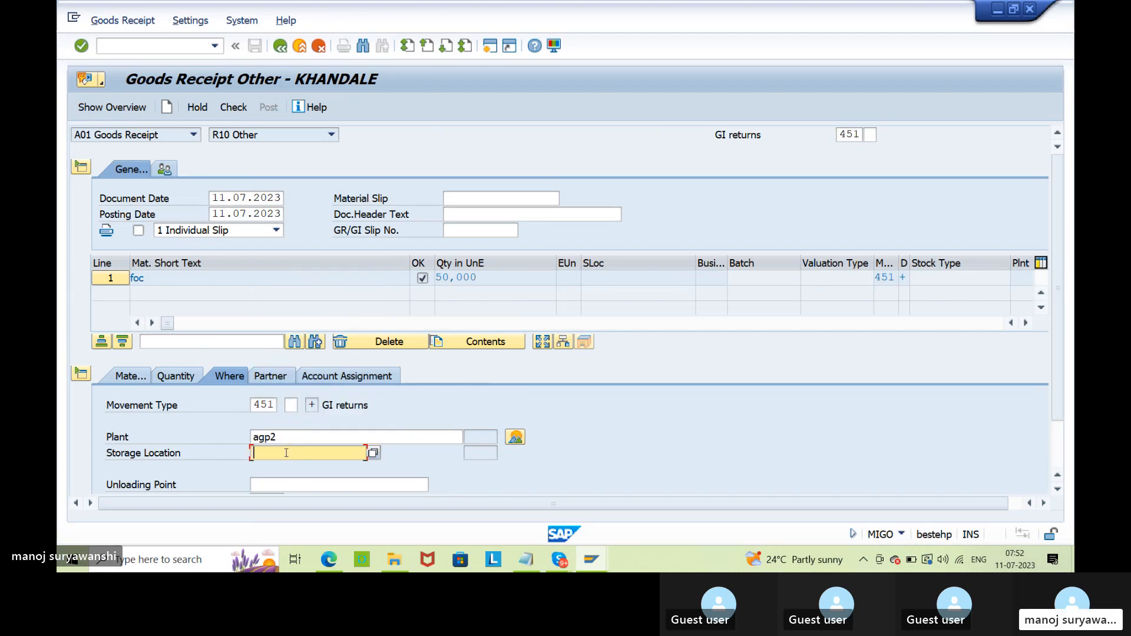
type("sl03")
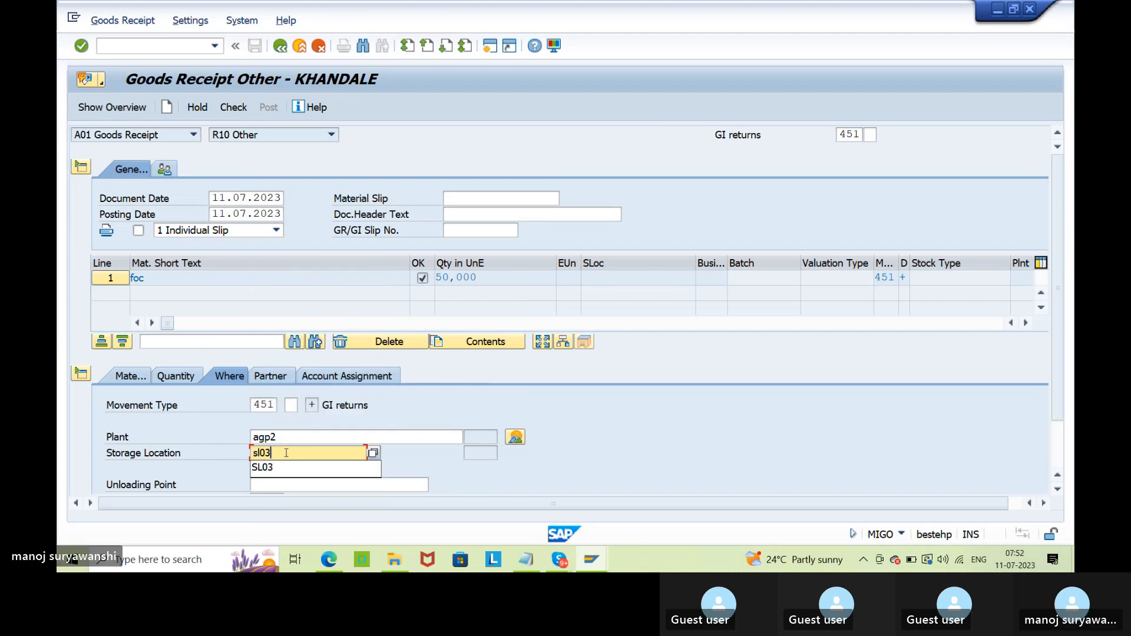
key("Return")
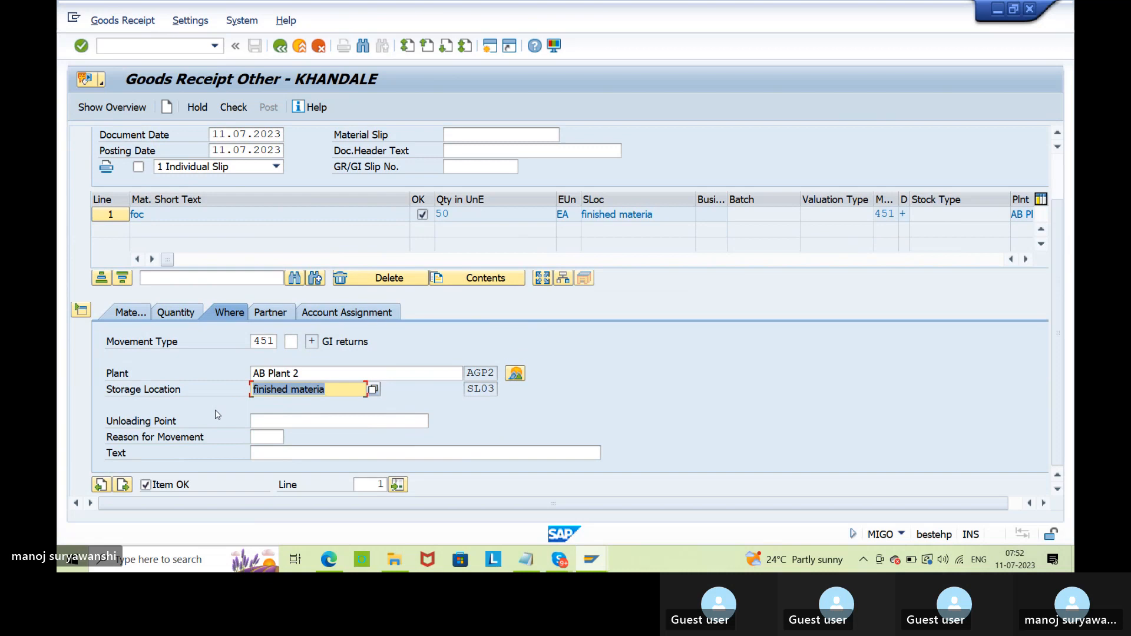
Step: Look up Plant 7000 Vendor as the returns item's customer and check the receipt for errors
left_click(285, 314)
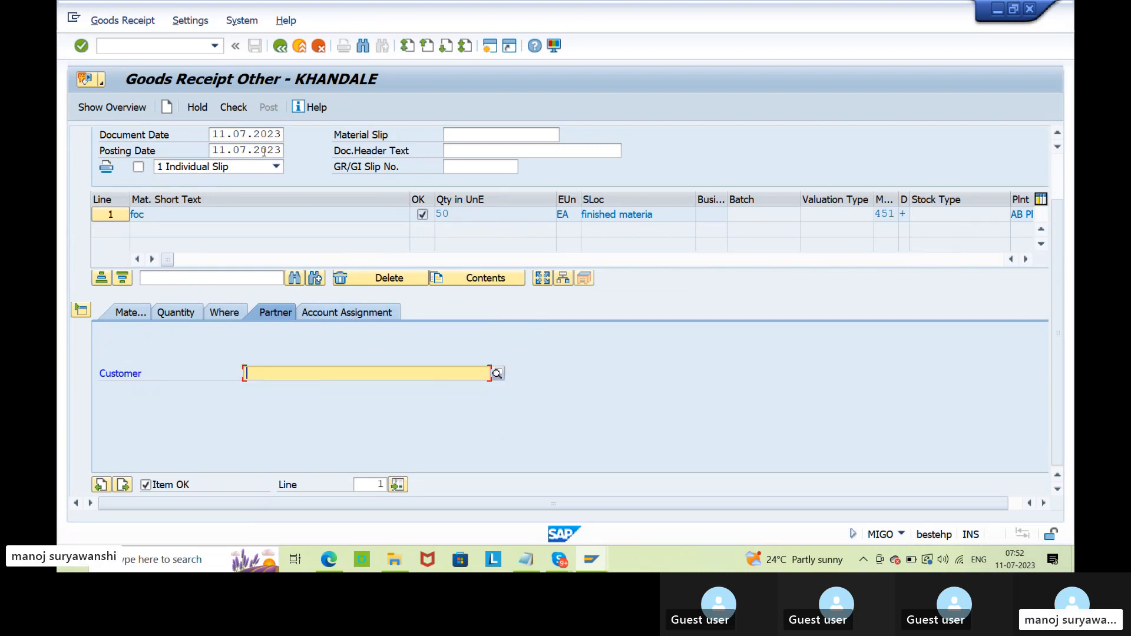
left_click(234, 107)
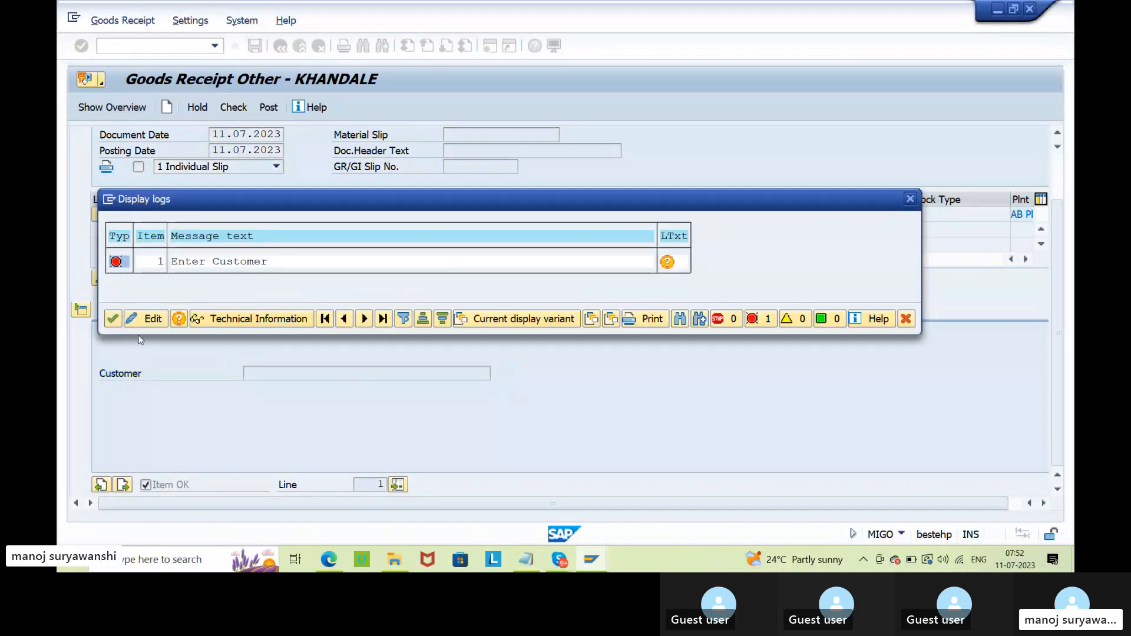
left_click(113, 319)
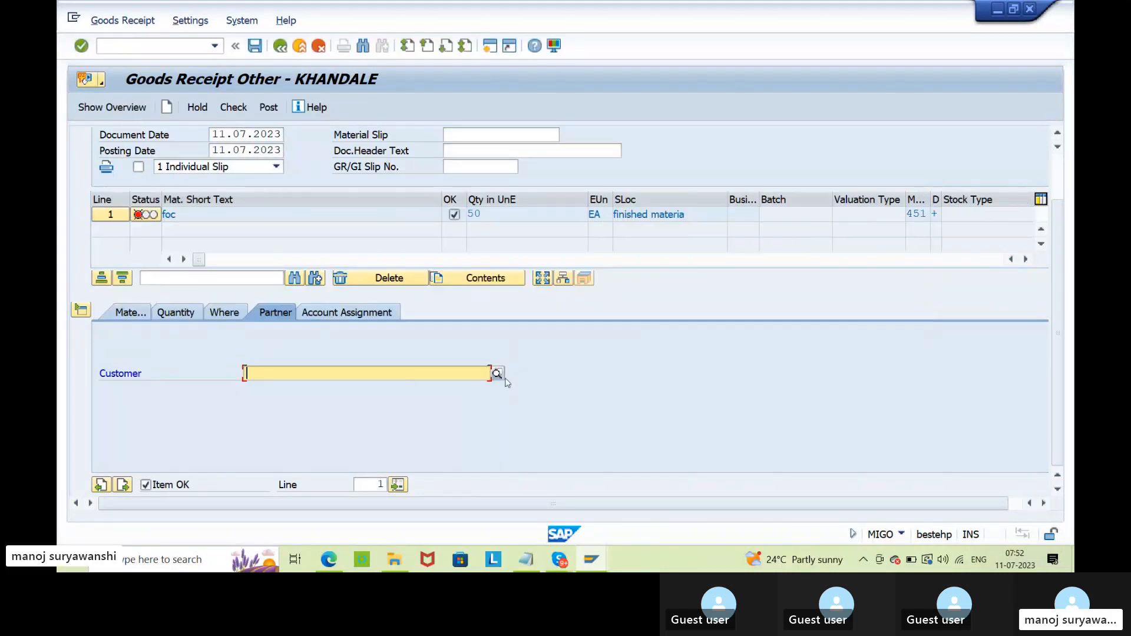
left_click(496, 373)
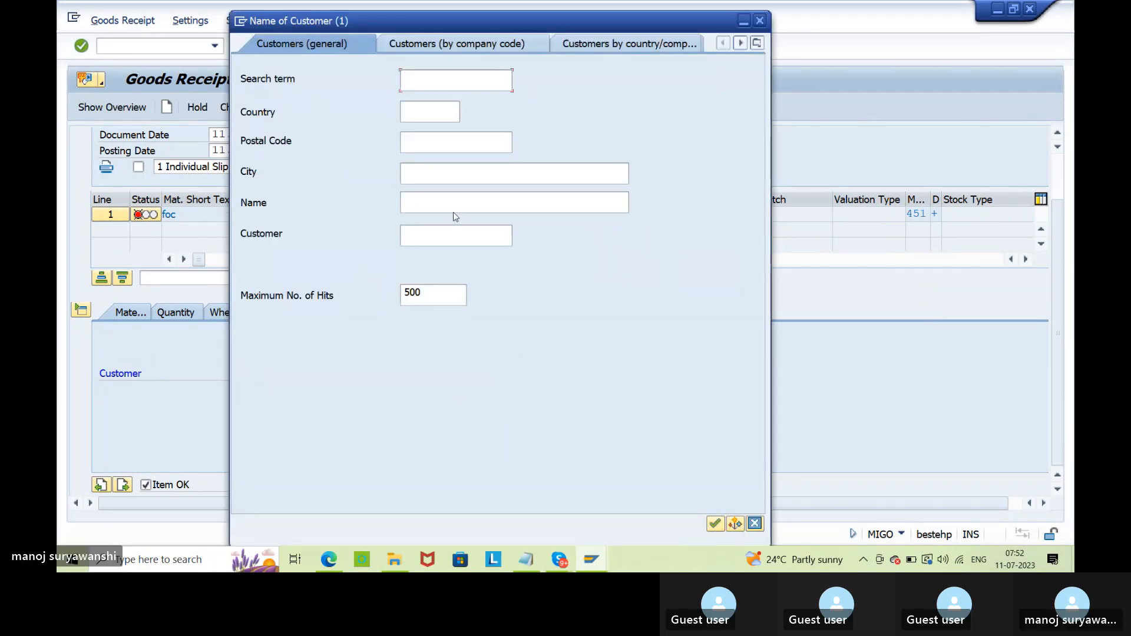
left_click(715, 523)
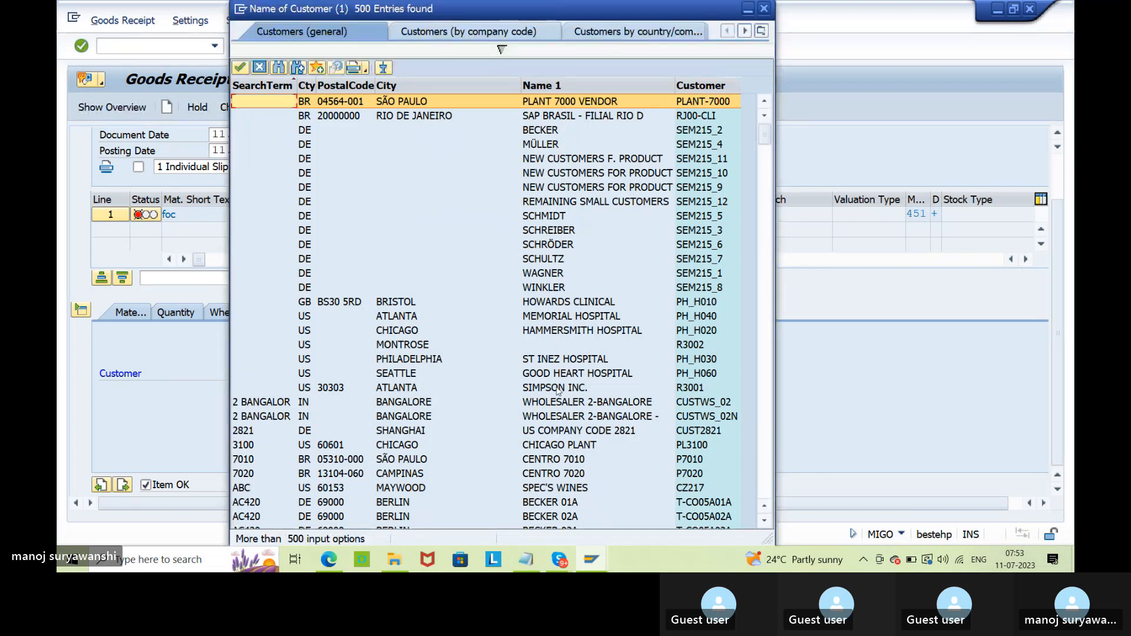
double_click(539, 101)
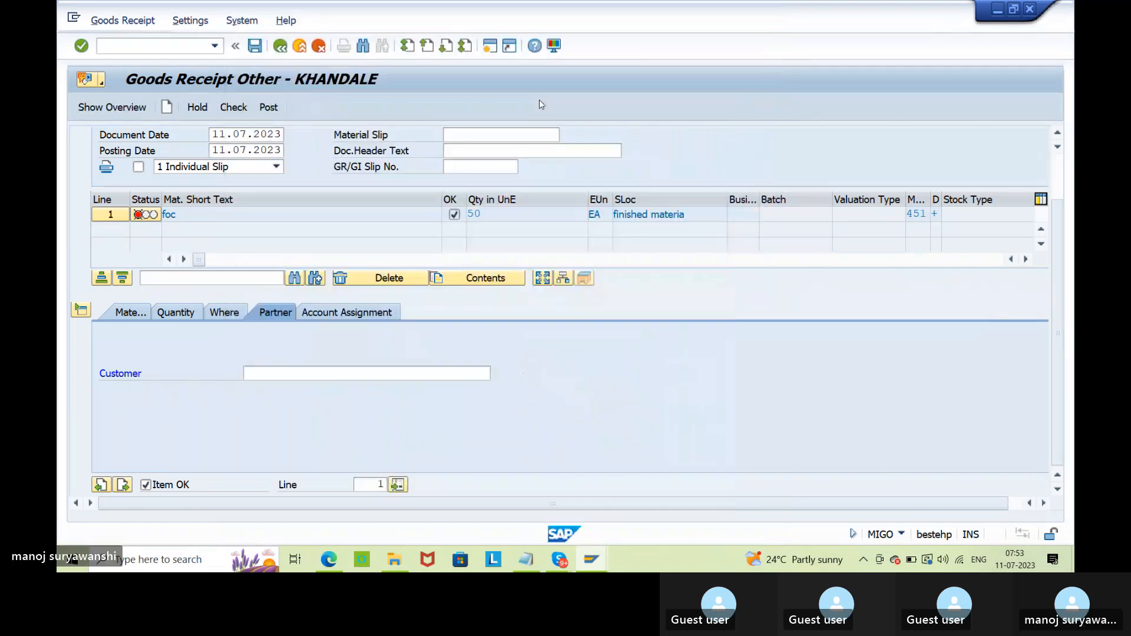
left_click(219, 112)
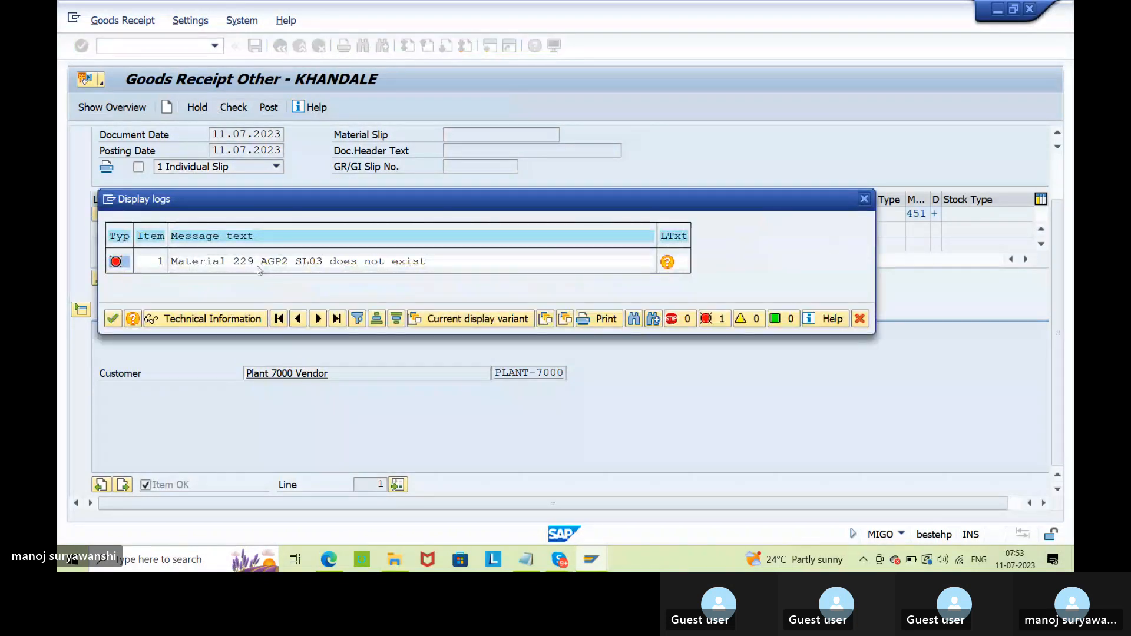
left_click(112, 319)
Step: Change the returns item's storage location to SL02 (semifins)
left_click(224, 312)
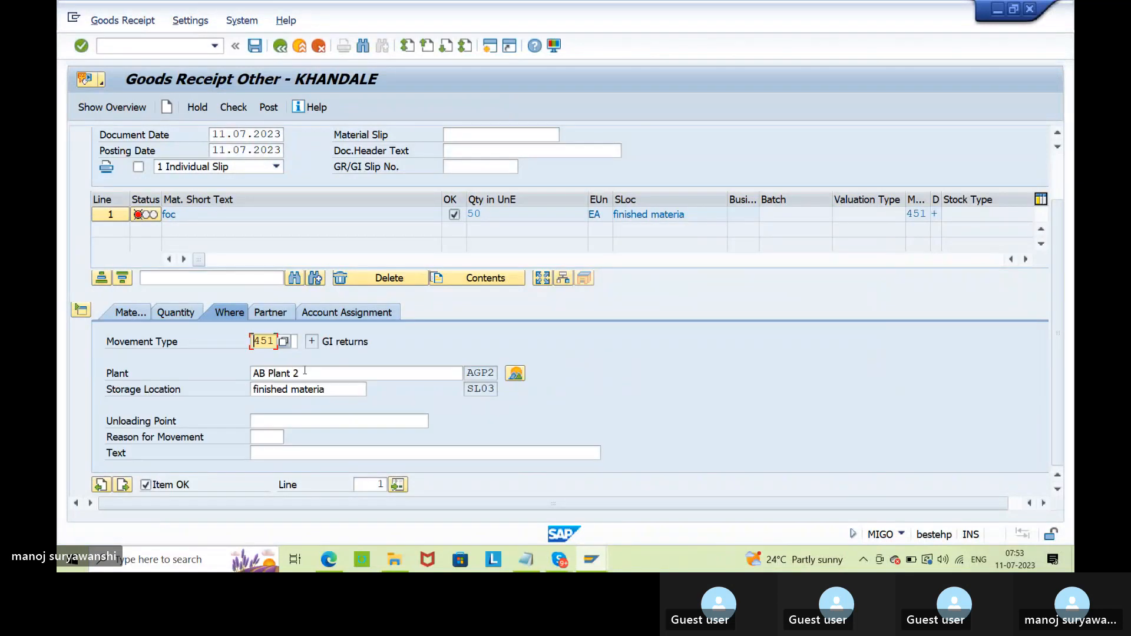
left_click(332, 385)
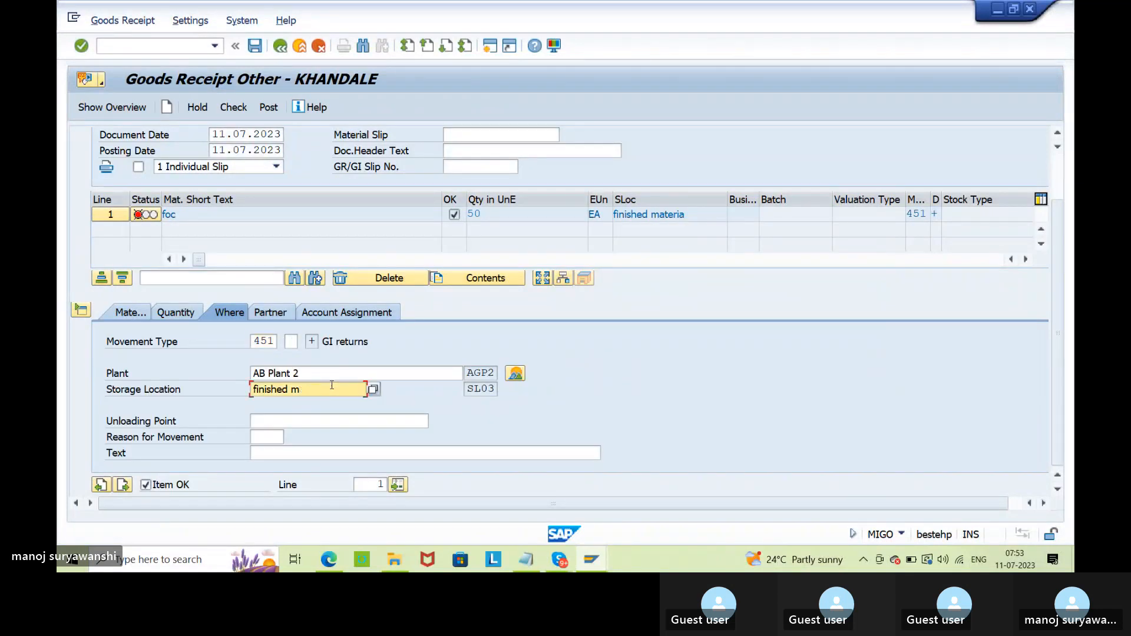
key("BackSpace")
key("BackSpace")
key("BackSpace")
key("BackSpace")
key("BackSpace")
key("BackSpace")
key("BackSpace")
key("BackSpace")
key("BackSpace")
key("BackSpace")
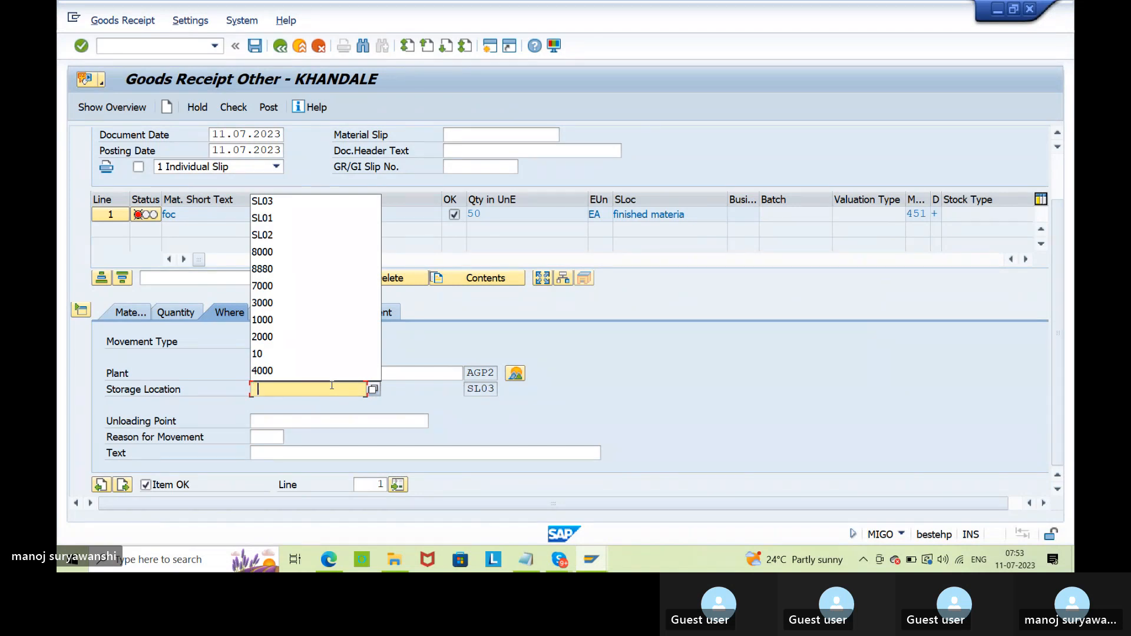
type("sl02")
key("Return")
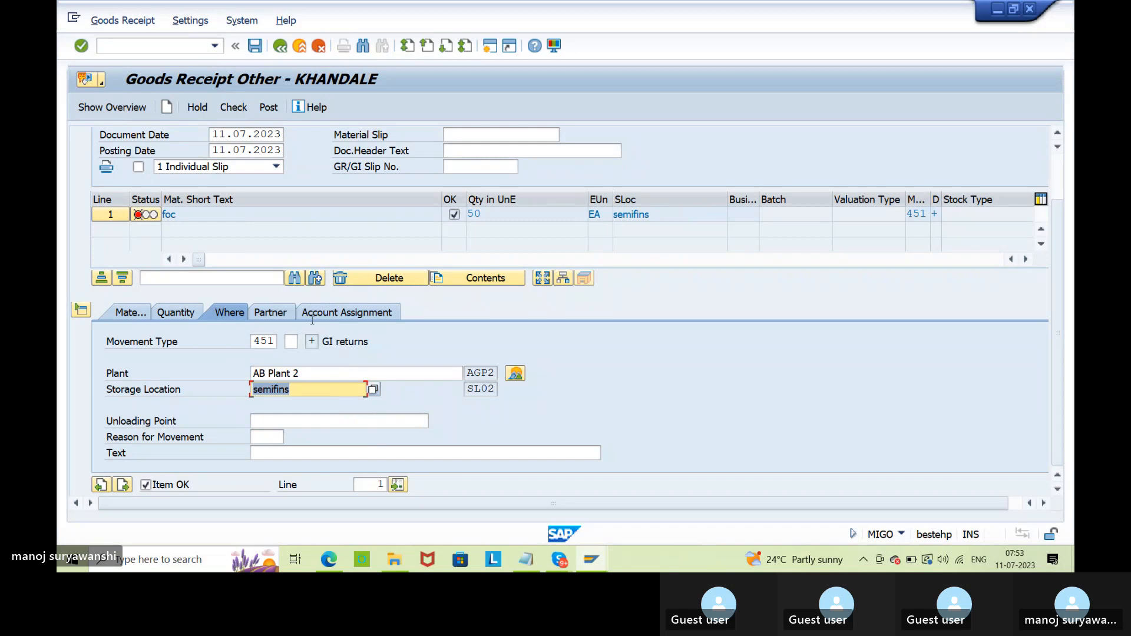
Step: Post the customer-returns receipt and check its material document for subsequent accounting documents
left_click(241, 112)
left_click(271, 109)
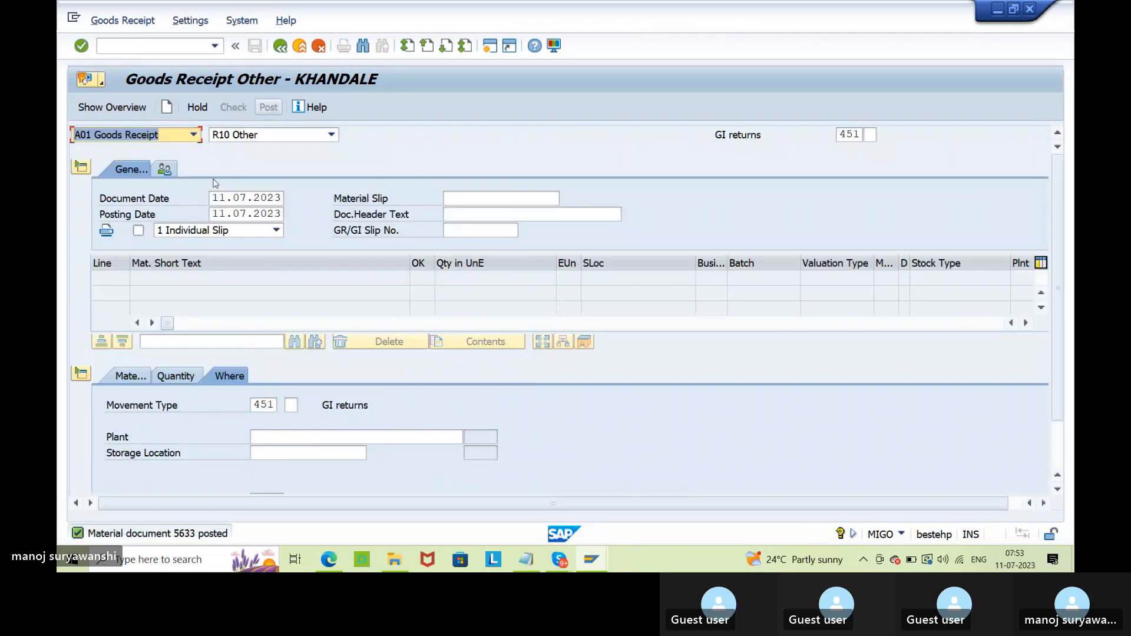
left_click(184, 137)
left_click(142, 200)
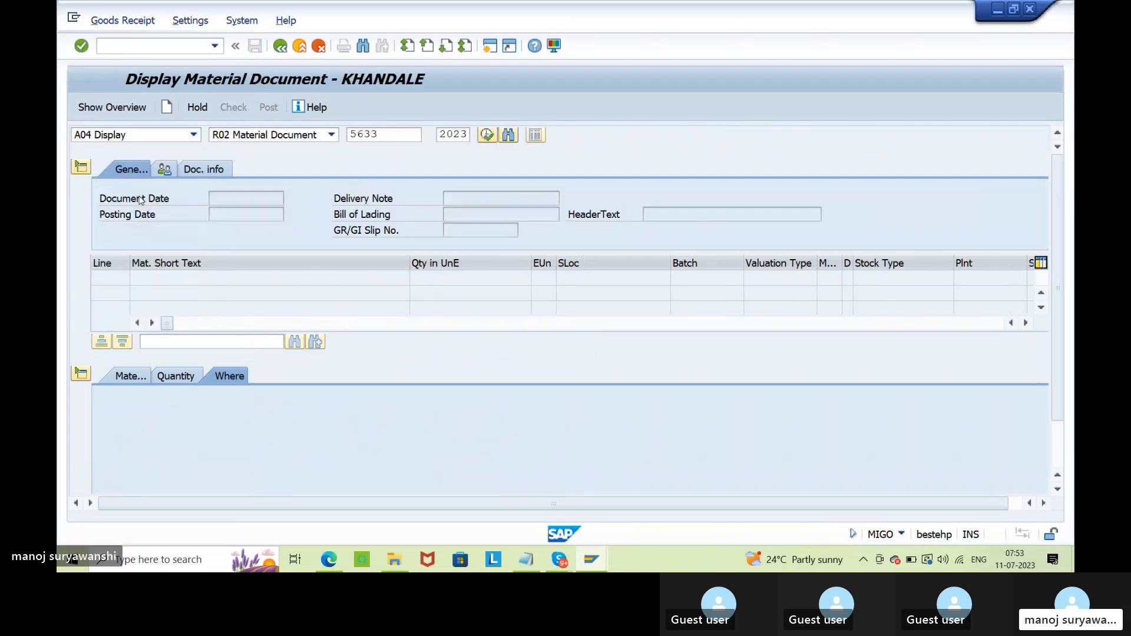
left_click(204, 169)
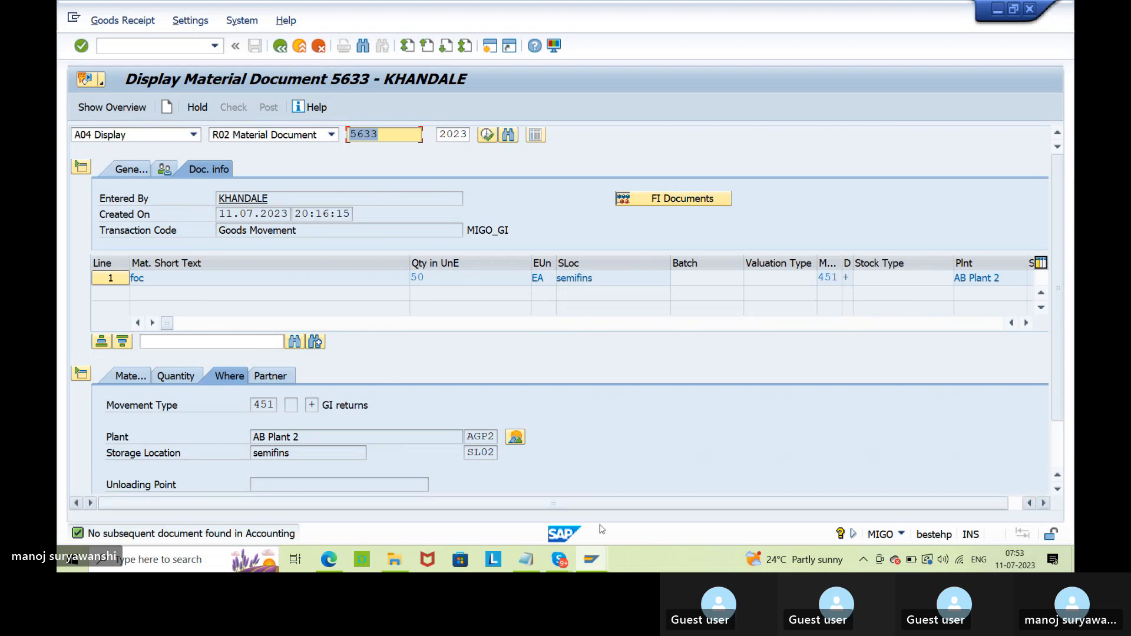
Step: Refresh the stock overview for material 229 and examine the Returns stock in storage location SL02
mouse_move(597, 547)
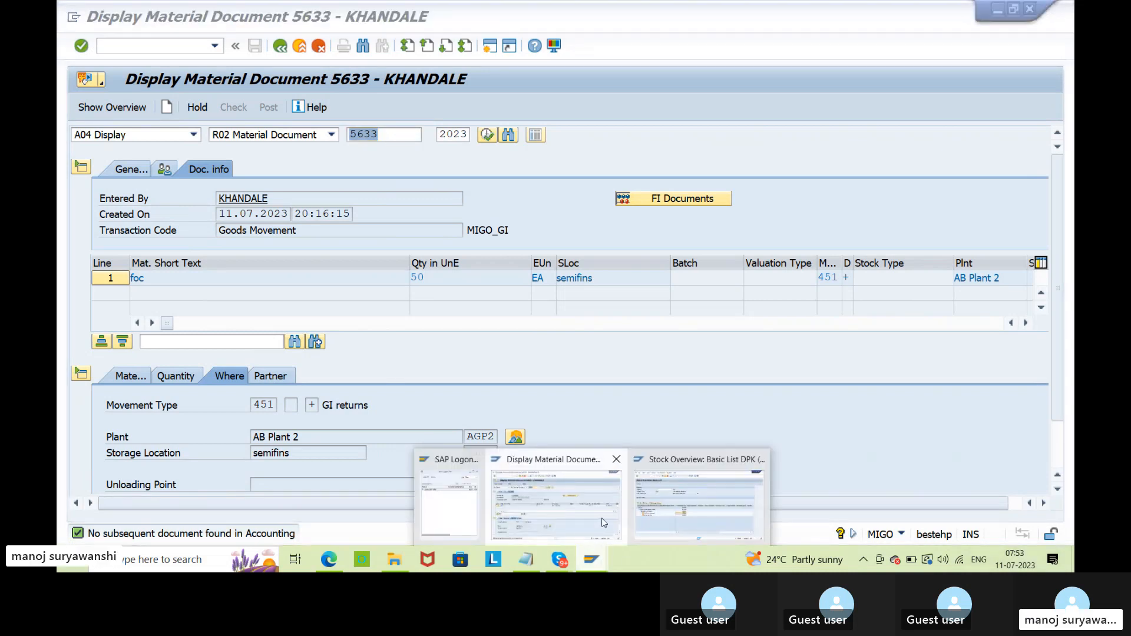
left_click(699, 504)
double_click(242, 151)
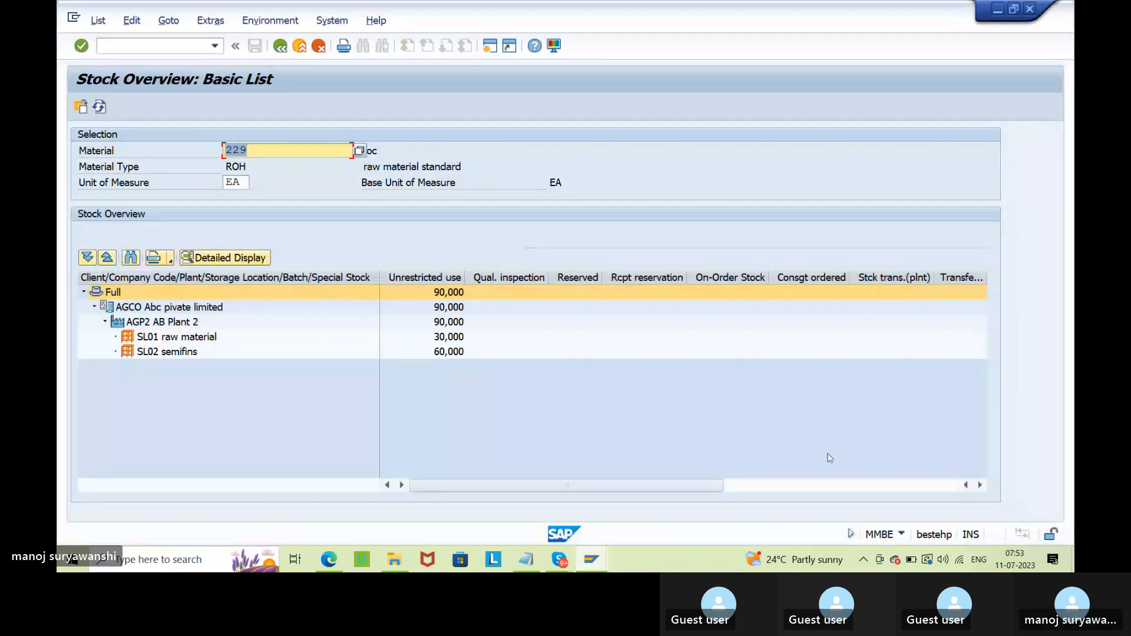
left_click(816, 487)
left_click(767, 352)
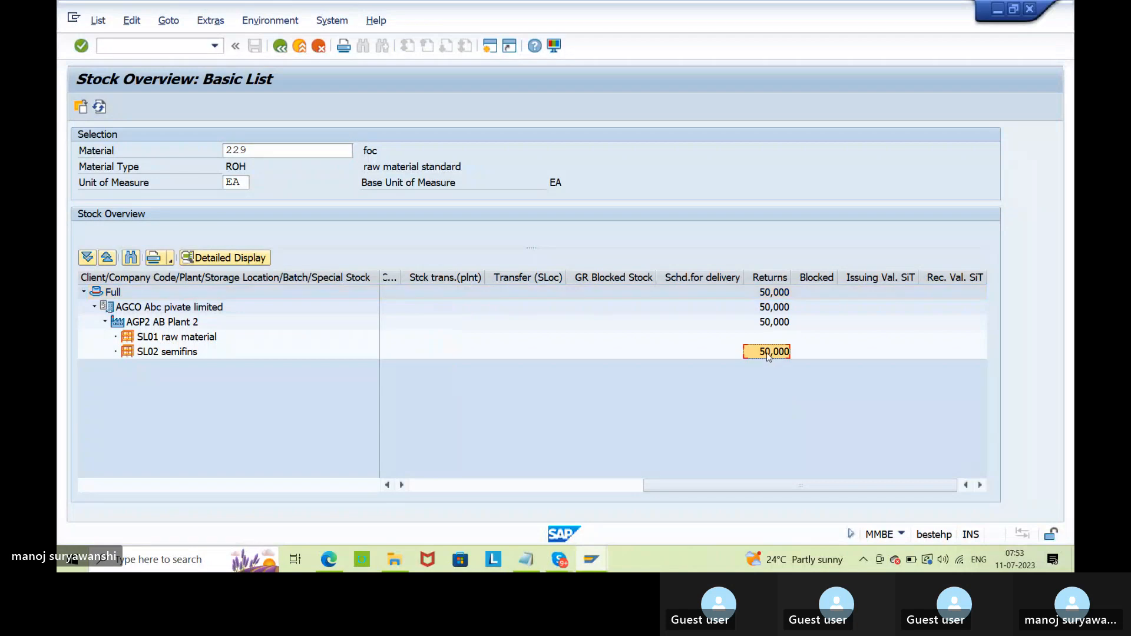
left_click(767, 283)
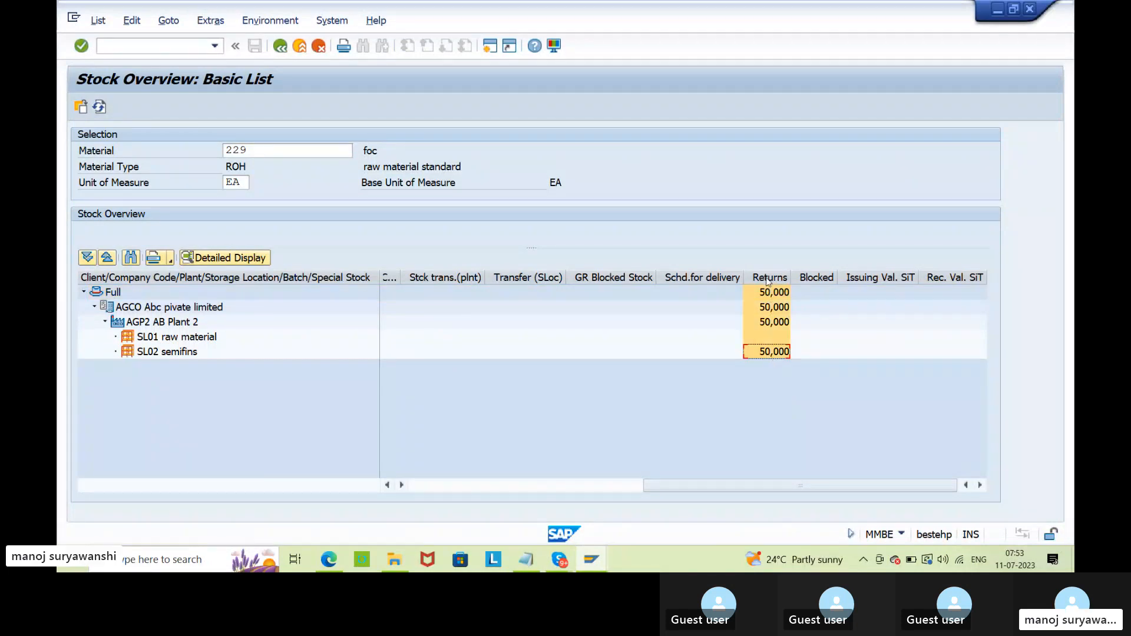
left_click(779, 357)
left_click(777, 277)
left_click(753, 352)
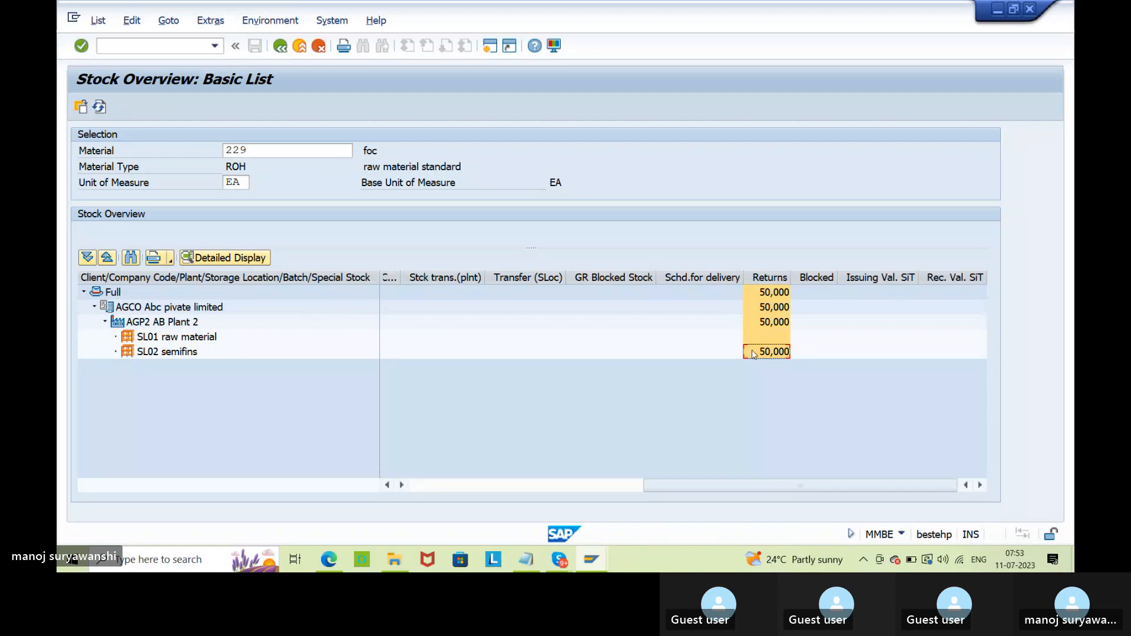
Step: Switch to the course PDF in Edge and draw a bracket alongside the other goods receipt types in Figure 11
left_click(600, 570)
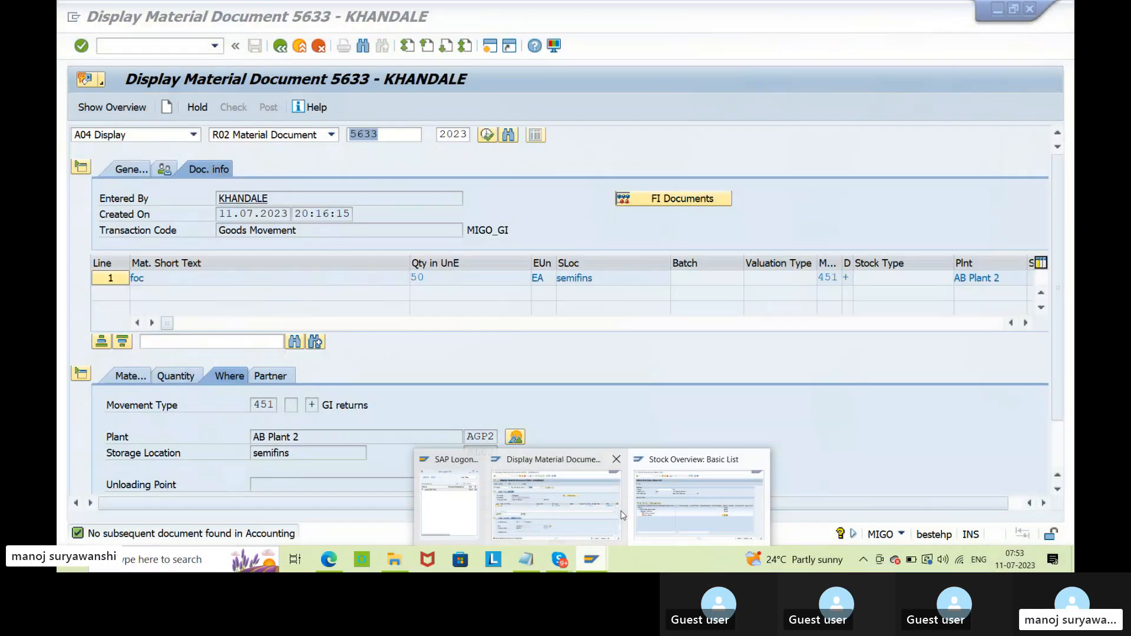
left_click(554, 508)
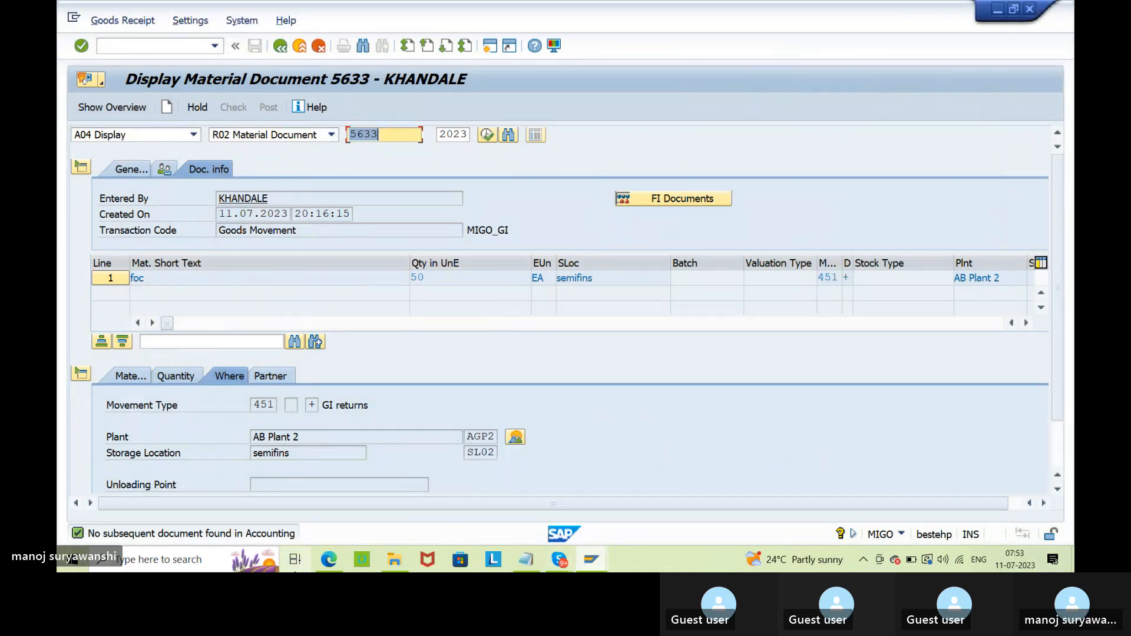
mouse_move(329, 559)
left_click(334, 528)
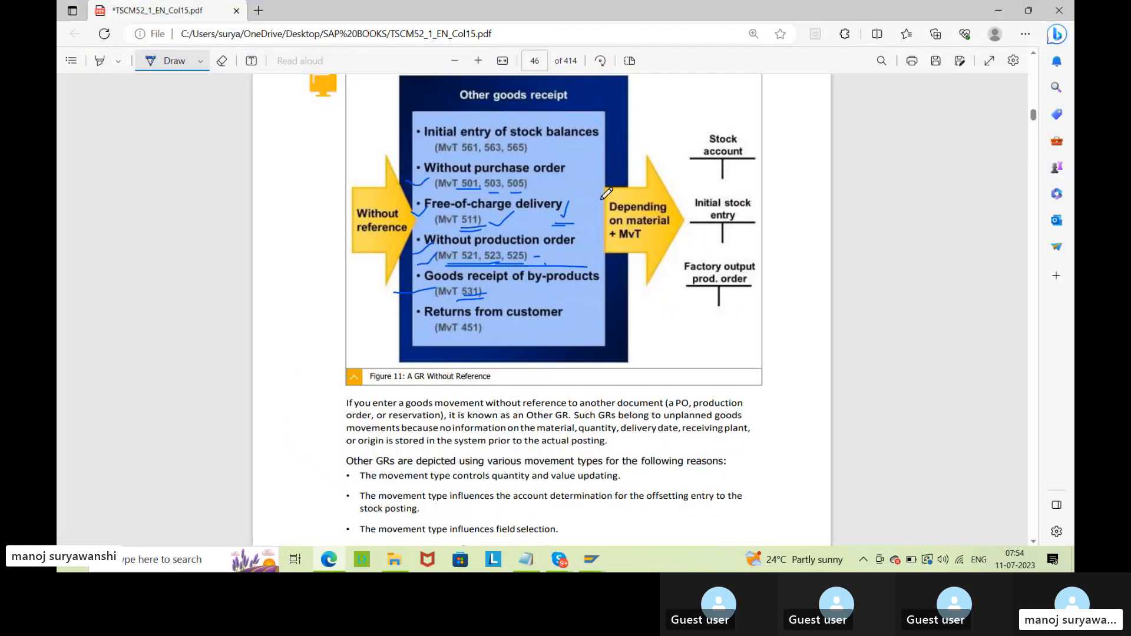
mouse_move(609, 133)
left_mouse_down()
mouse_move(628, 201)
mouse_move(612, 317)
left_mouse_up()
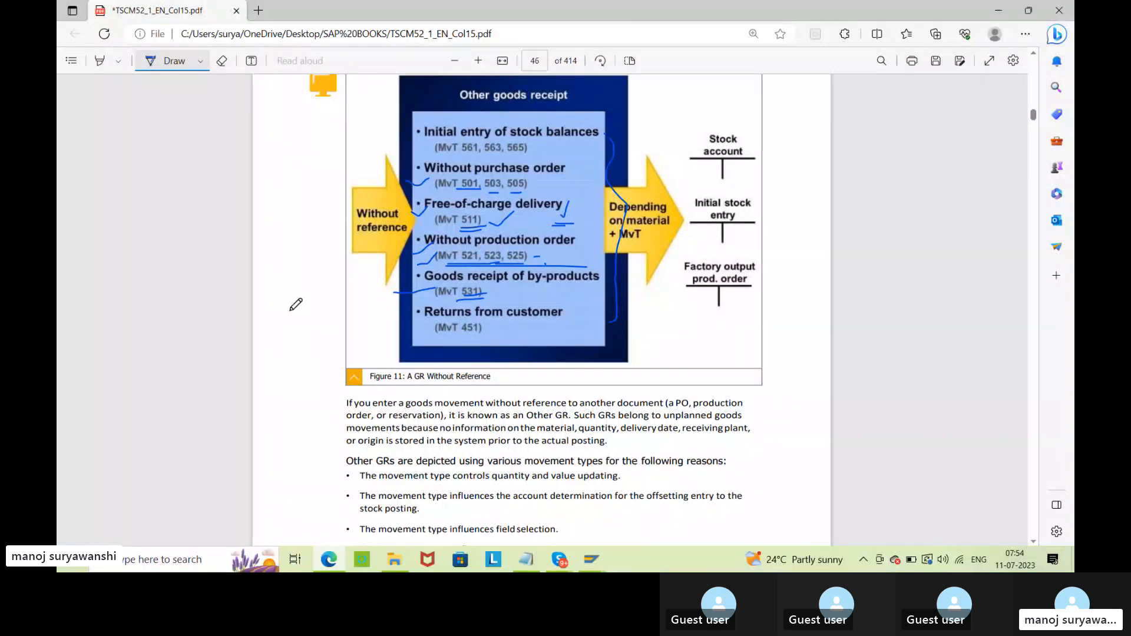
Step: Mark the Material, S price row in the free-of-charge delivery figure on page 48 with the pen
scroll(627, 287, "down", 15)
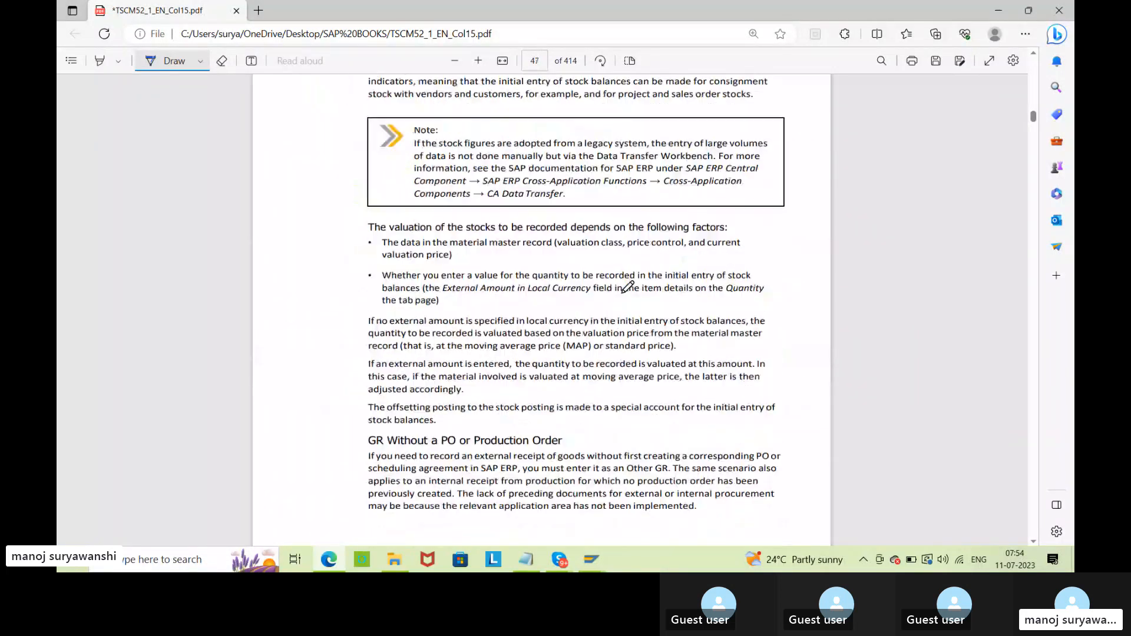
scroll(628, 287, "down", 6)
scroll(628, 287, "up", 5)
scroll(627, 287, "down", 3)
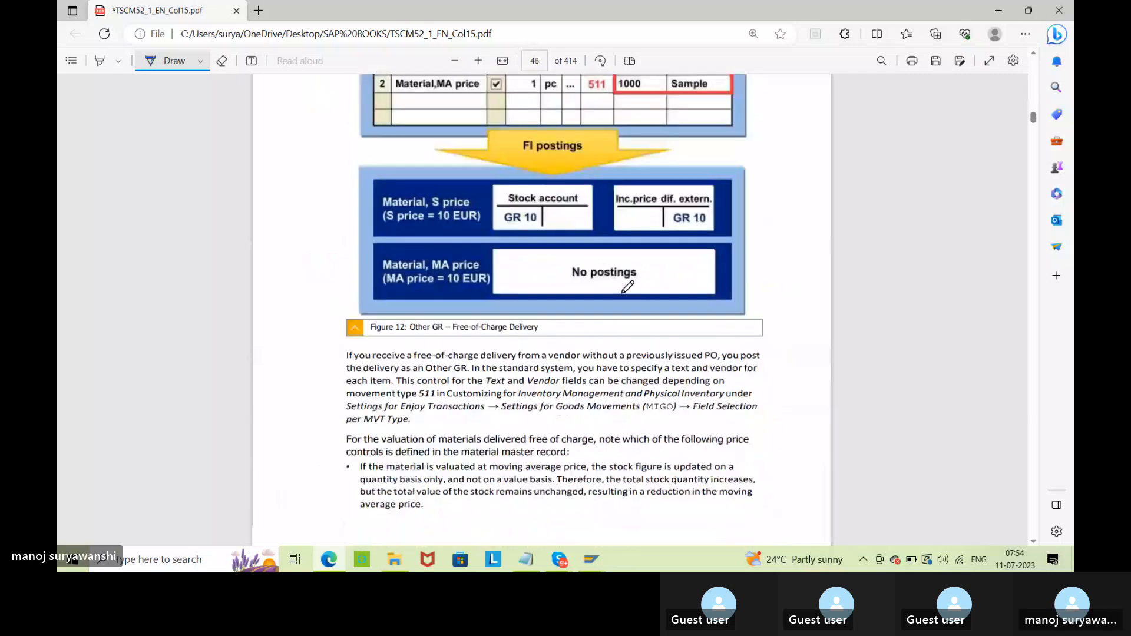
scroll(628, 287, "up", 3)
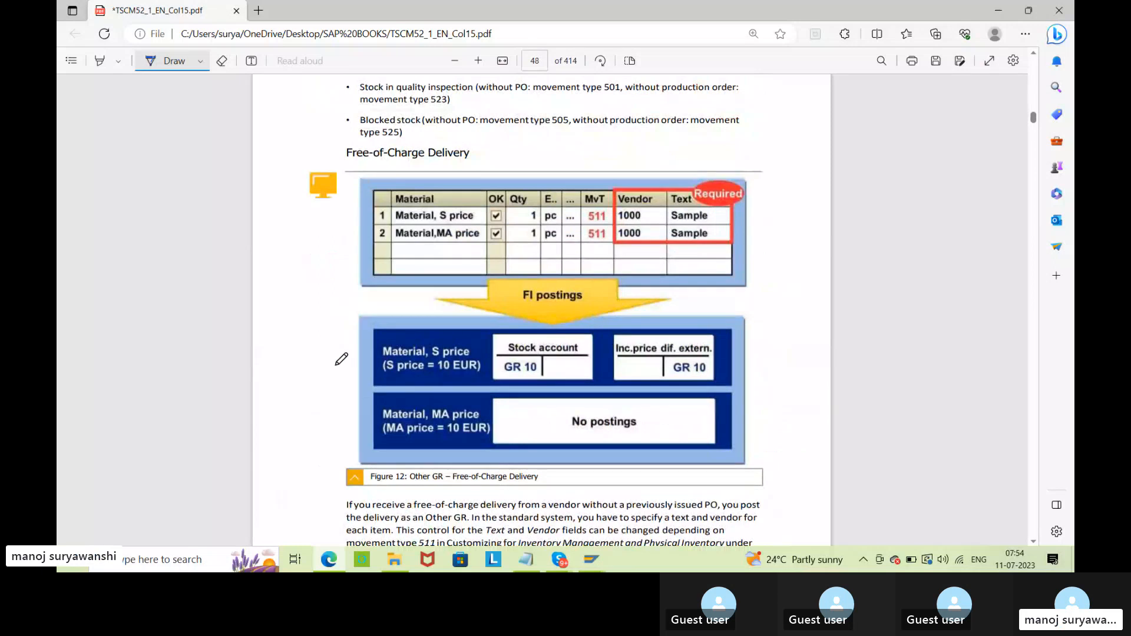
left_click_drag(337, 365, 376, 355)
Step: Tick the Unit 2 Lesson 2 title "Posting a GR with Reference" and underline the word Reference twice
scroll(554, 407, "down", 15)
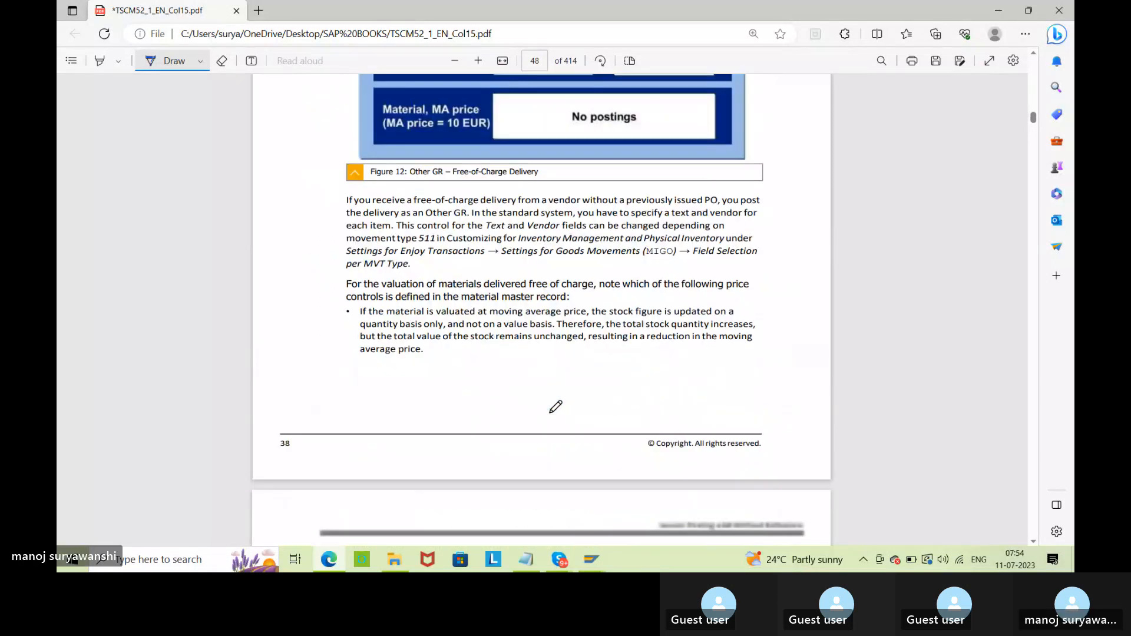
scroll(556, 406, "down", 20)
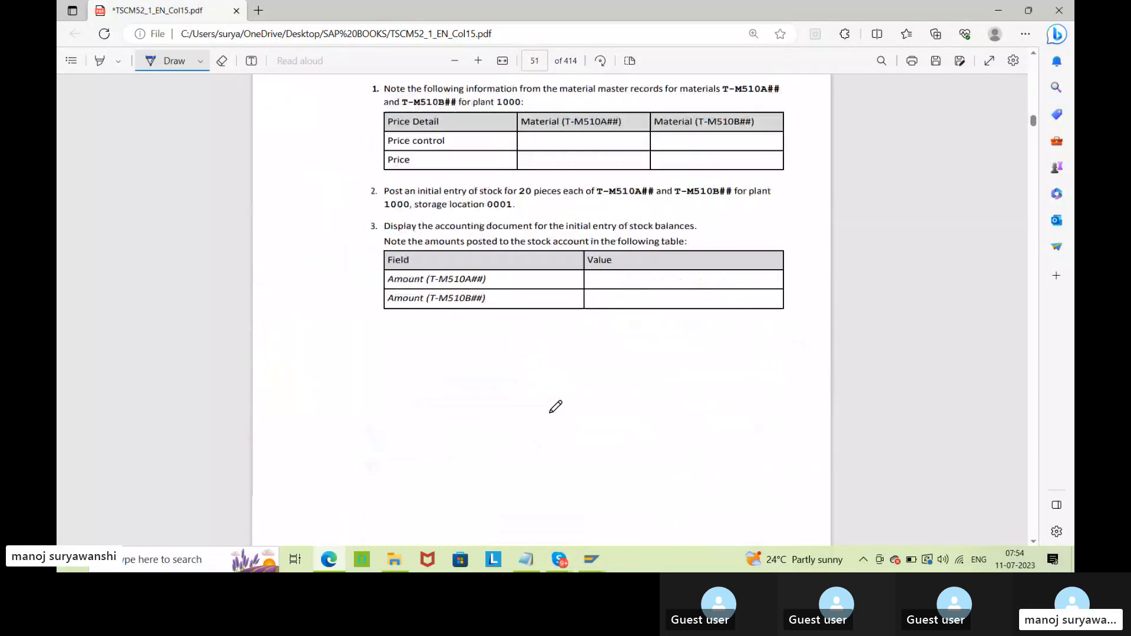
scroll(556, 407, "down", 20)
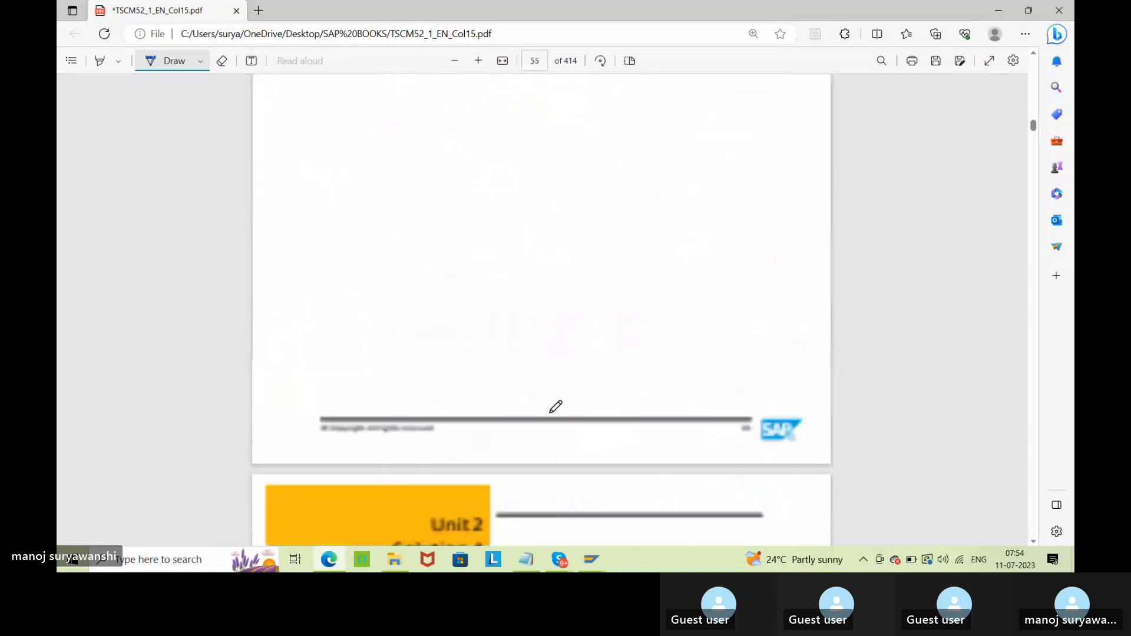
scroll(556, 407, "down", 15)
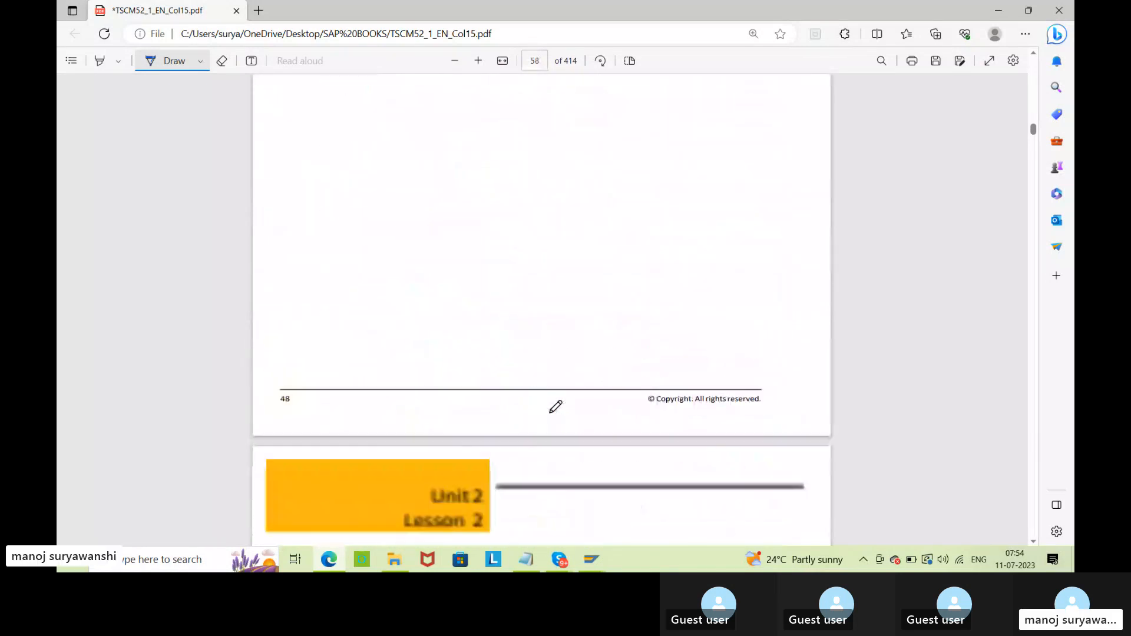
scroll(556, 406, "up", 5)
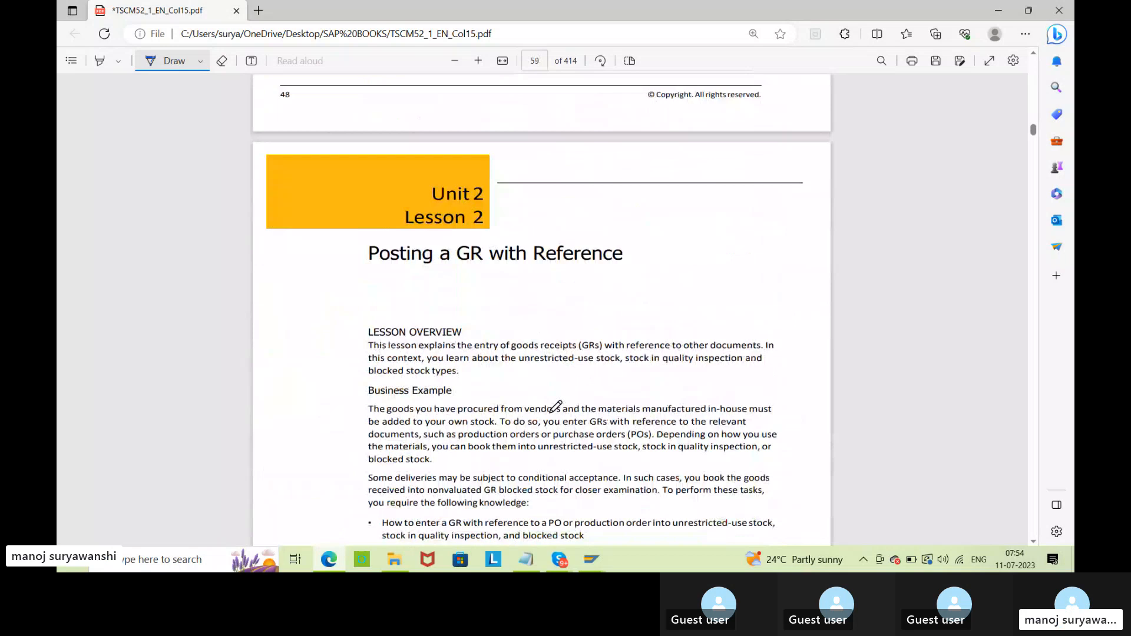
left_click_drag(339, 260, 374, 245)
left_click_drag(537, 272, 659, 267)
left_click_drag(524, 272, 637, 267)
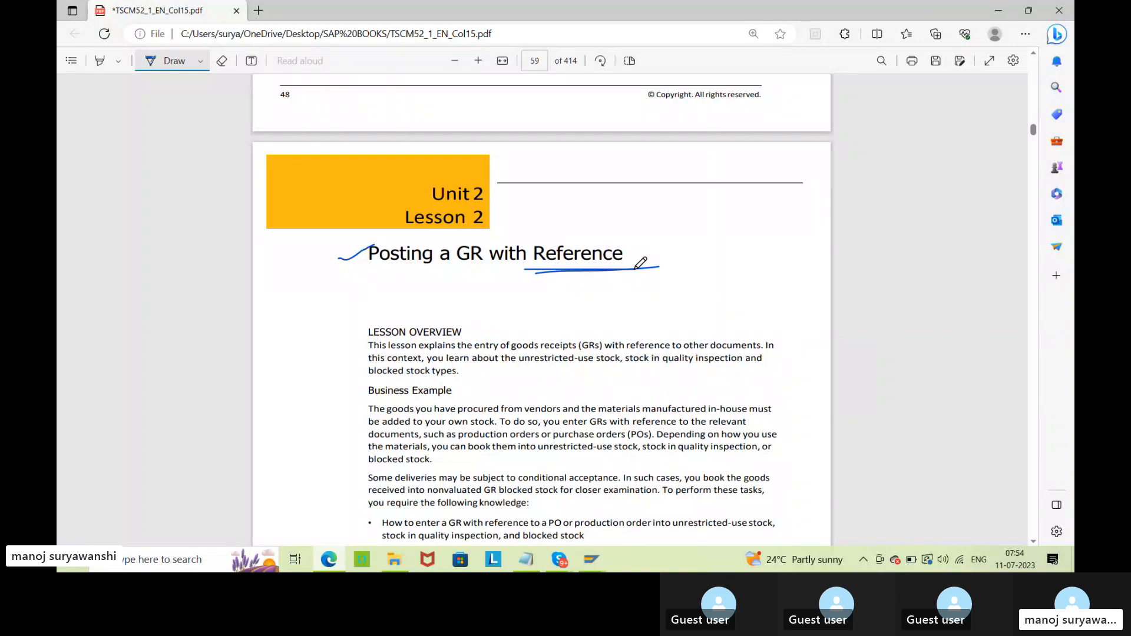
Step: On page 60, tick the GR with Reference heading, circle PO and mark the three stock types in Figure 13
scroll(428, 415, "down", 10)
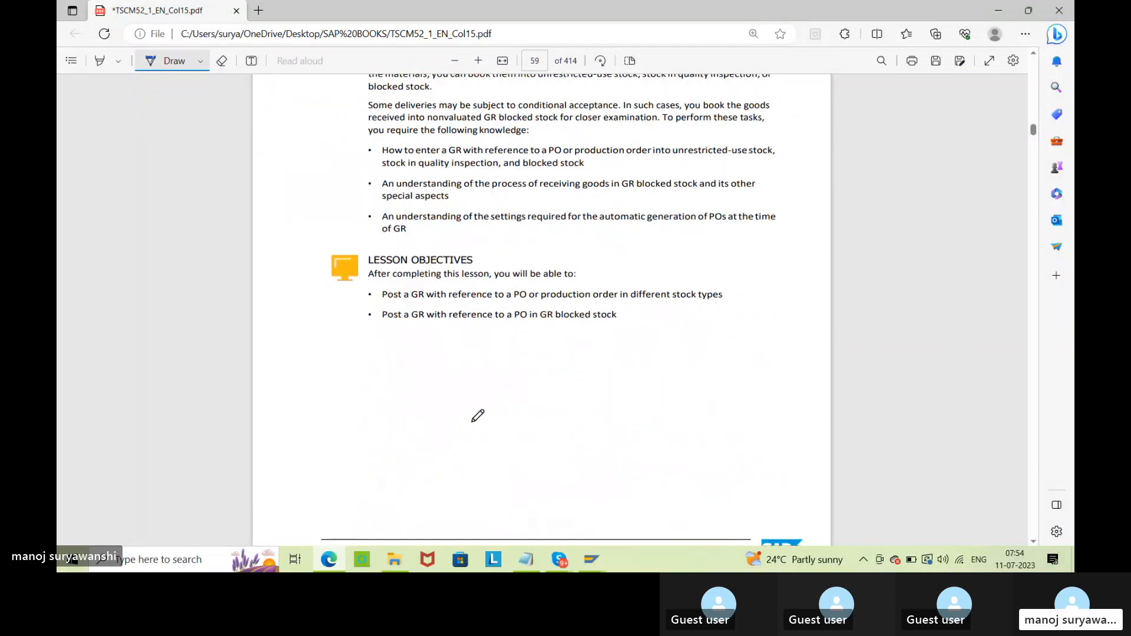
left_click_drag(312, 244, 347, 234)
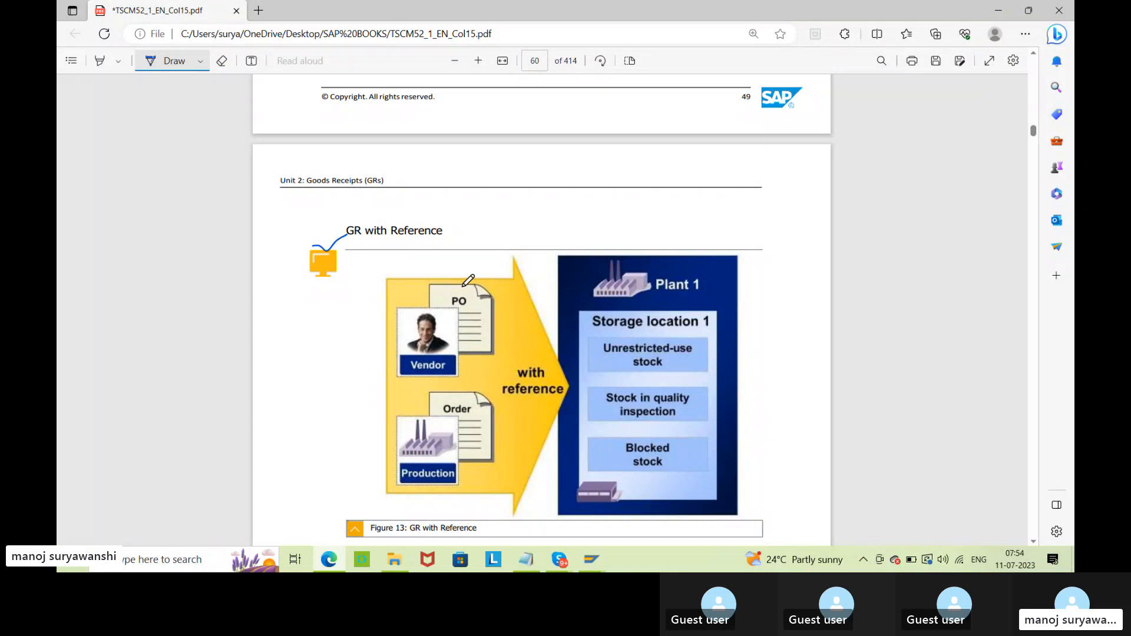
mouse_move(465, 286)
left_mouse_down()
mouse_move(442, 296)
mouse_move(465, 302)
mouse_move(474, 291)
mouse_move(462, 288)
left_mouse_up()
left_click_drag(587, 372, 621, 368)
left_click_drag(611, 414, 646, 406)
left_click_drag(628, 454, 664, 435)
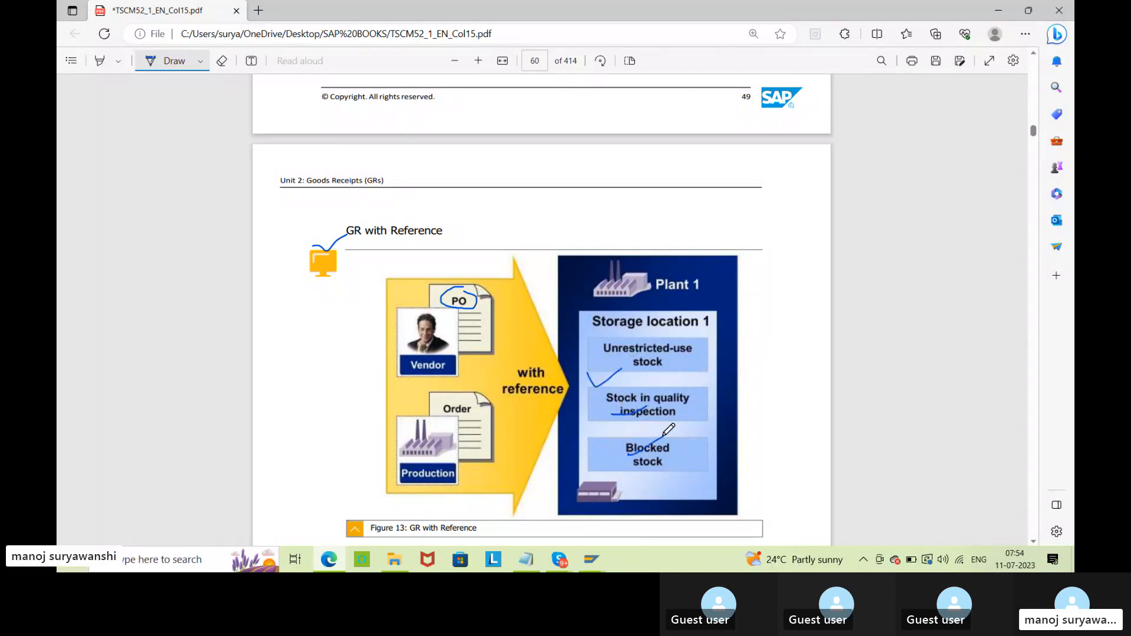
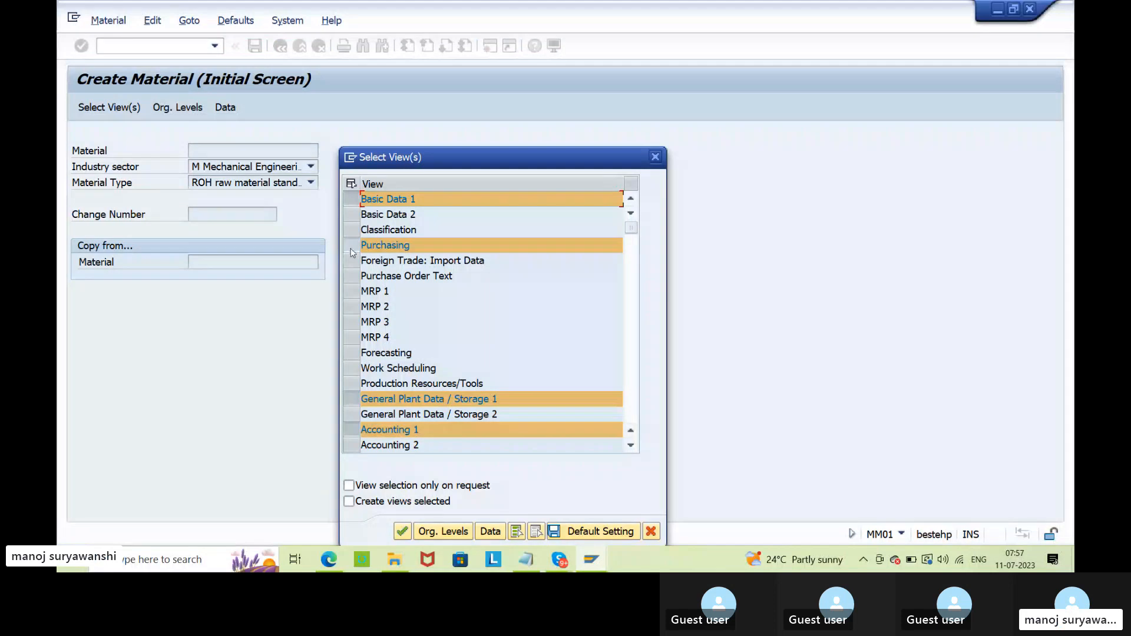
left_click(390, 370)
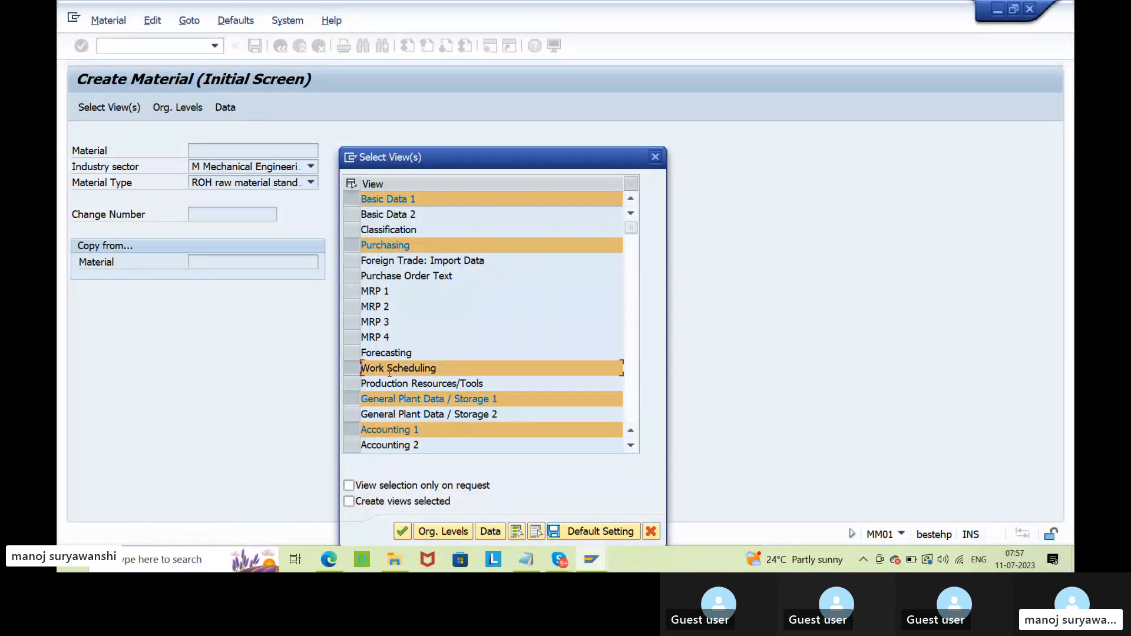
left_click(356, 373)
left_click(450, 363)
left_click(353, 370)
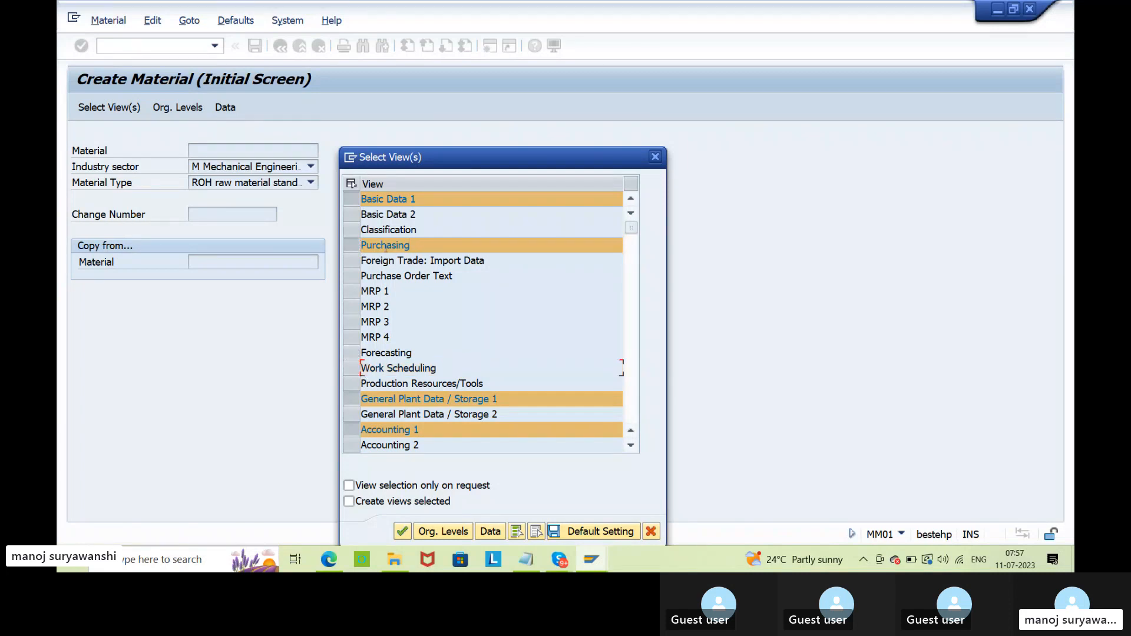
Step: Set the new raw material's organizational levels to plant AGP2 and a storage location beginning with SL0
left_click(438, 532)
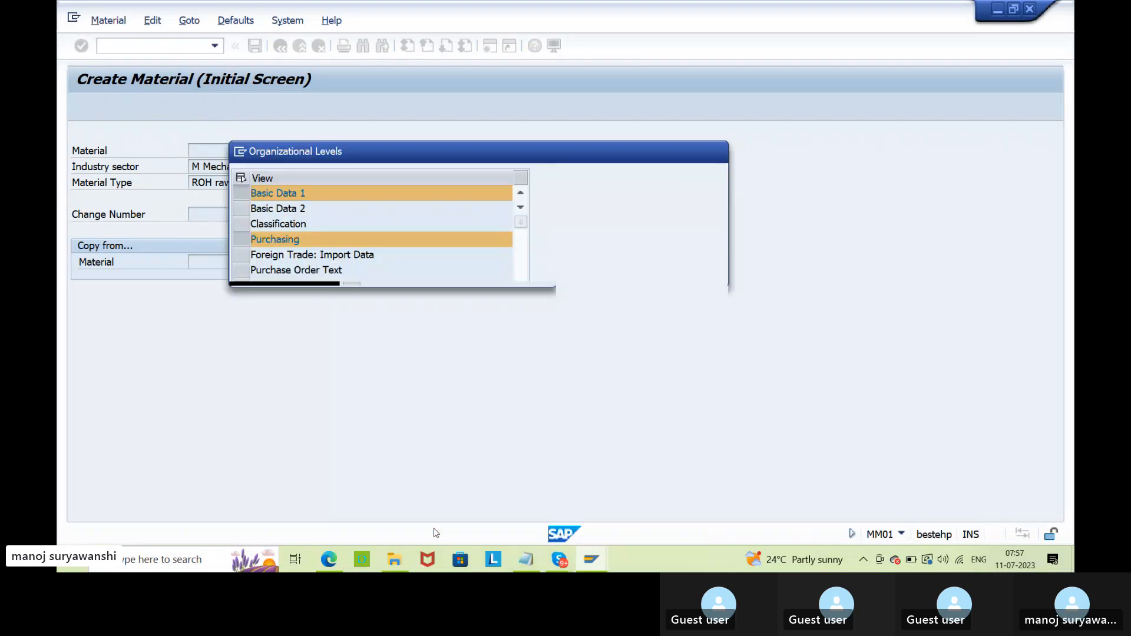
key("BackSpace")
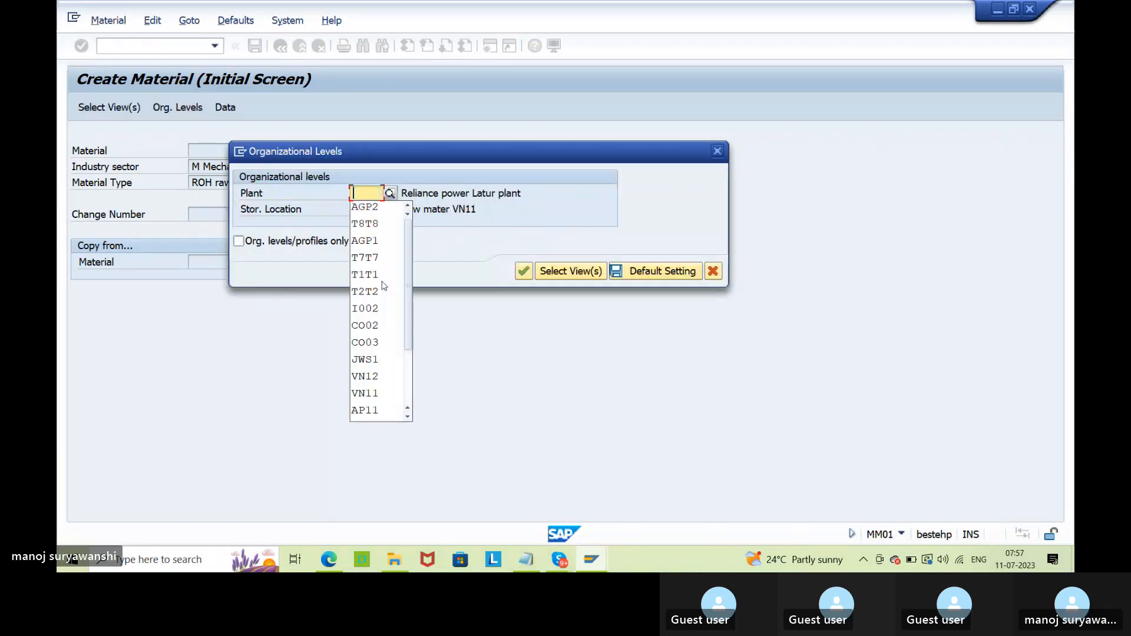
key("Return")
type("=")
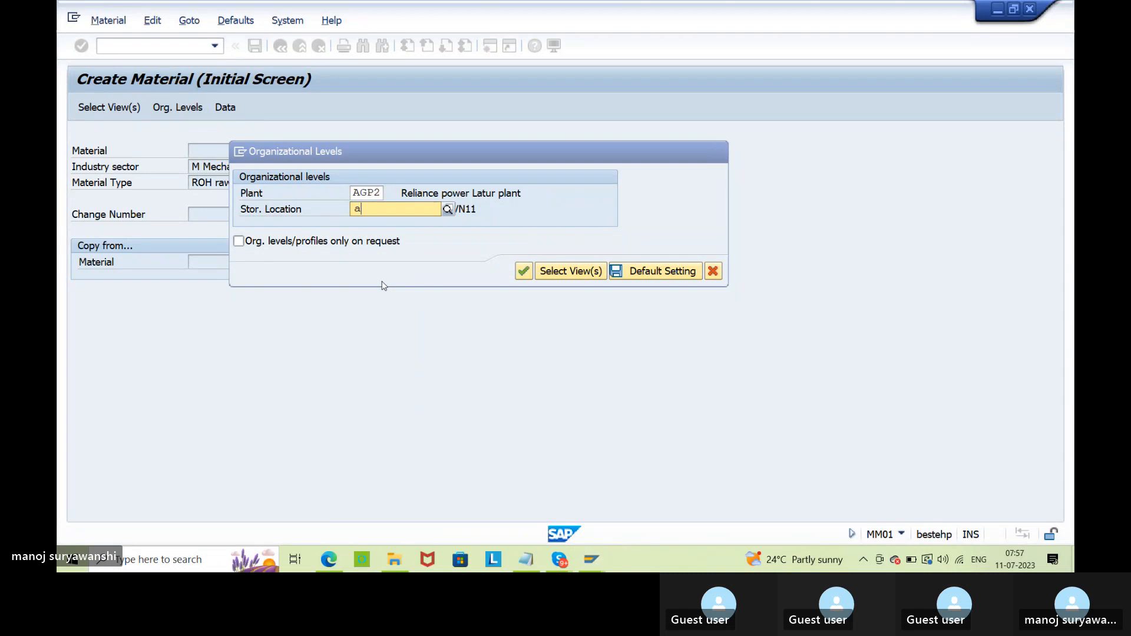
key("BackSpace")
type("sl0")
key("Return")
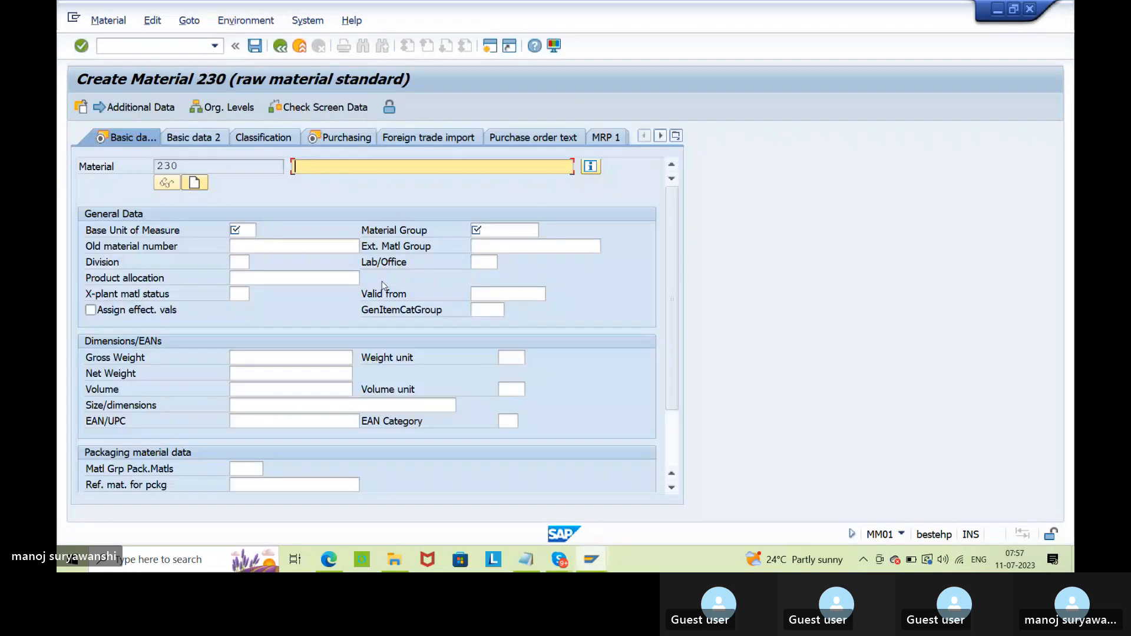
Step: Enter "Quality Inspection" as the description of the new raw material
type("q")
key("BackSpace")
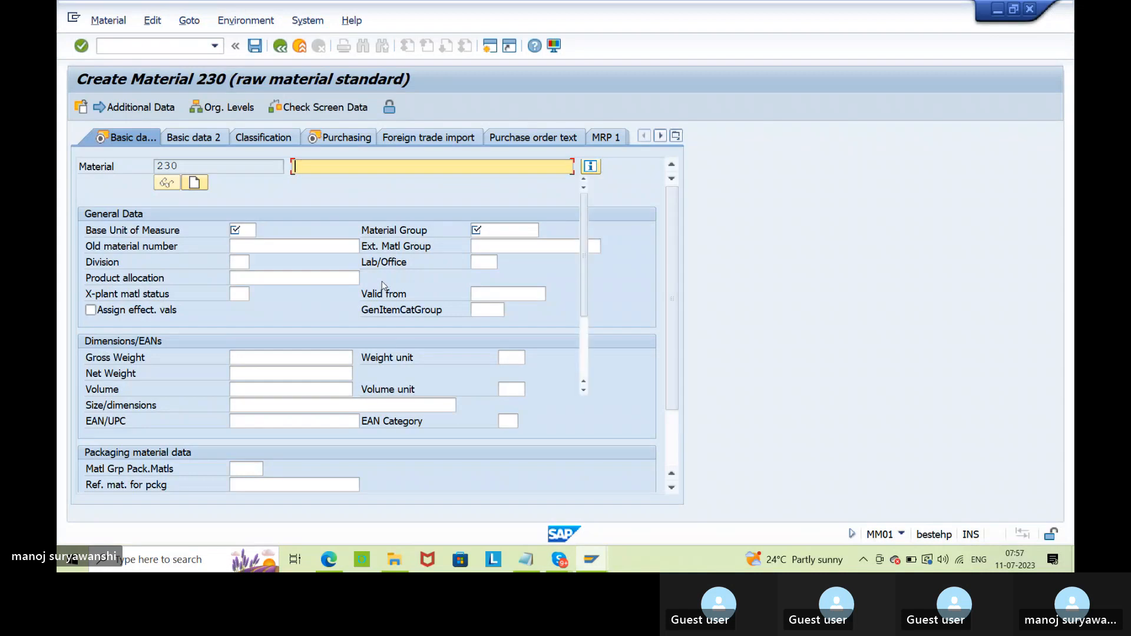
type("Qual")
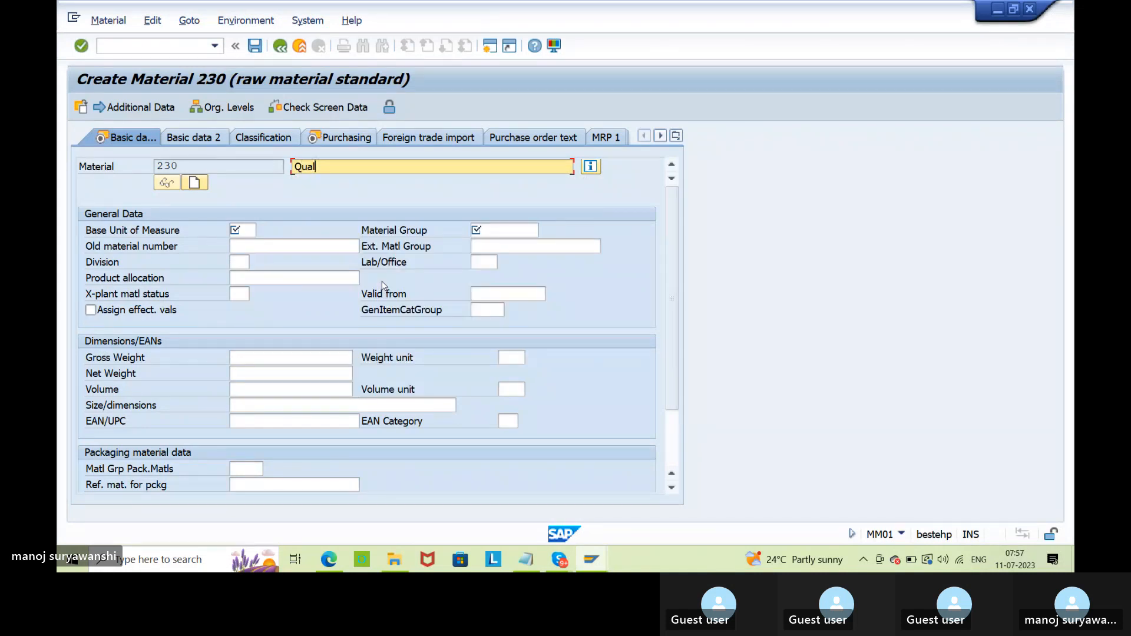
type("ity In")
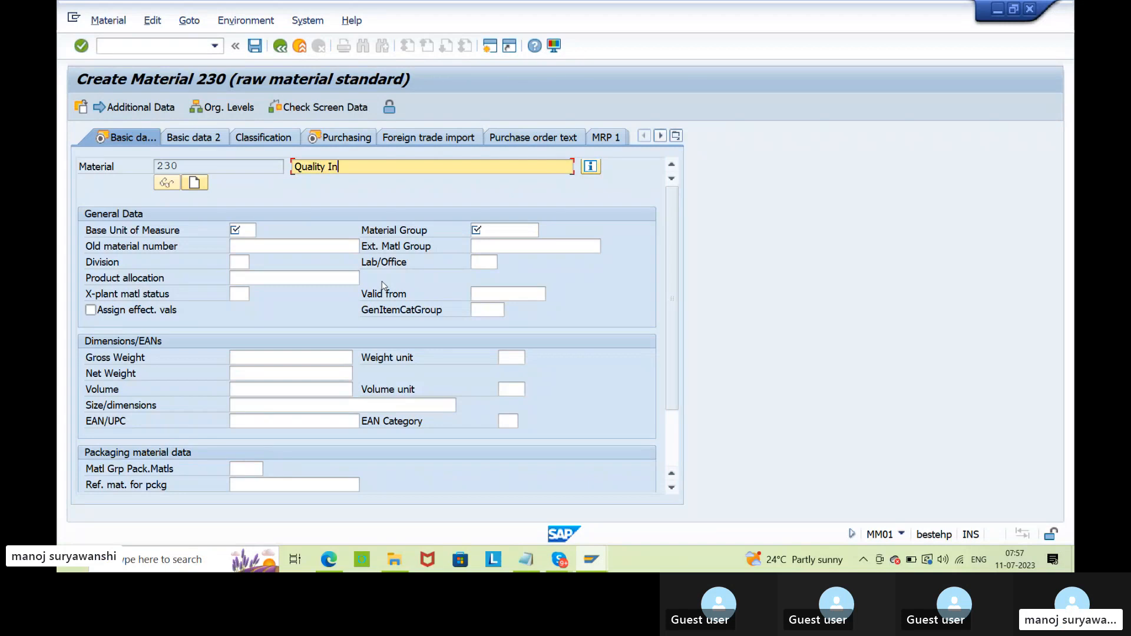
type("spectio")
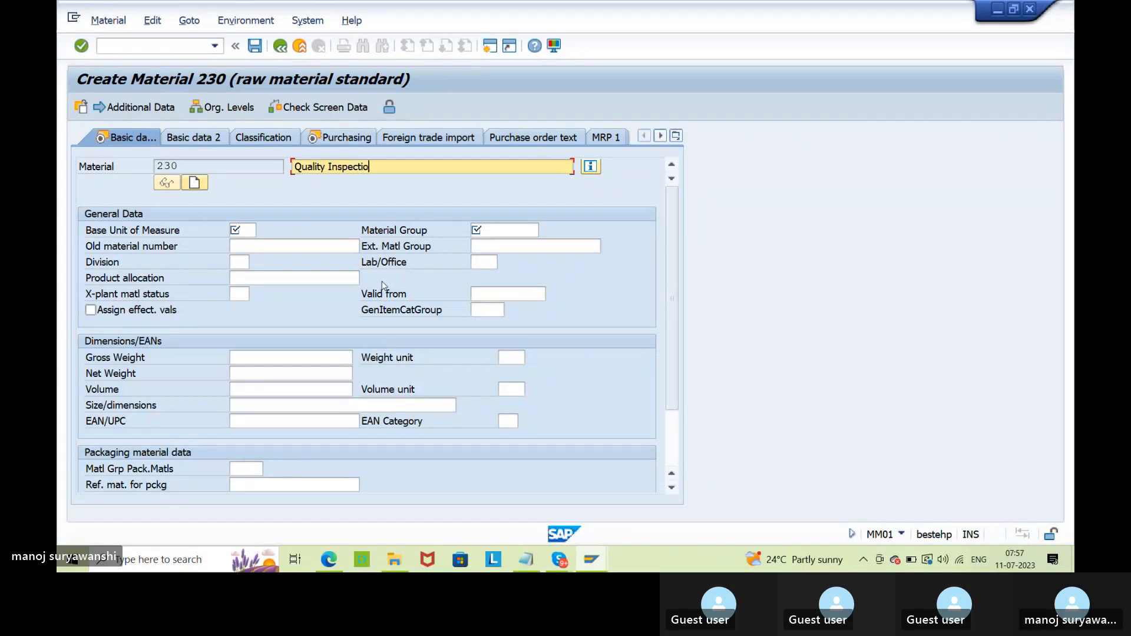
type("n")
Step: Set the material's base unit of measure to EA, its material group to 000000001 and its purchasing group to 001
key("Return")
type("EA")
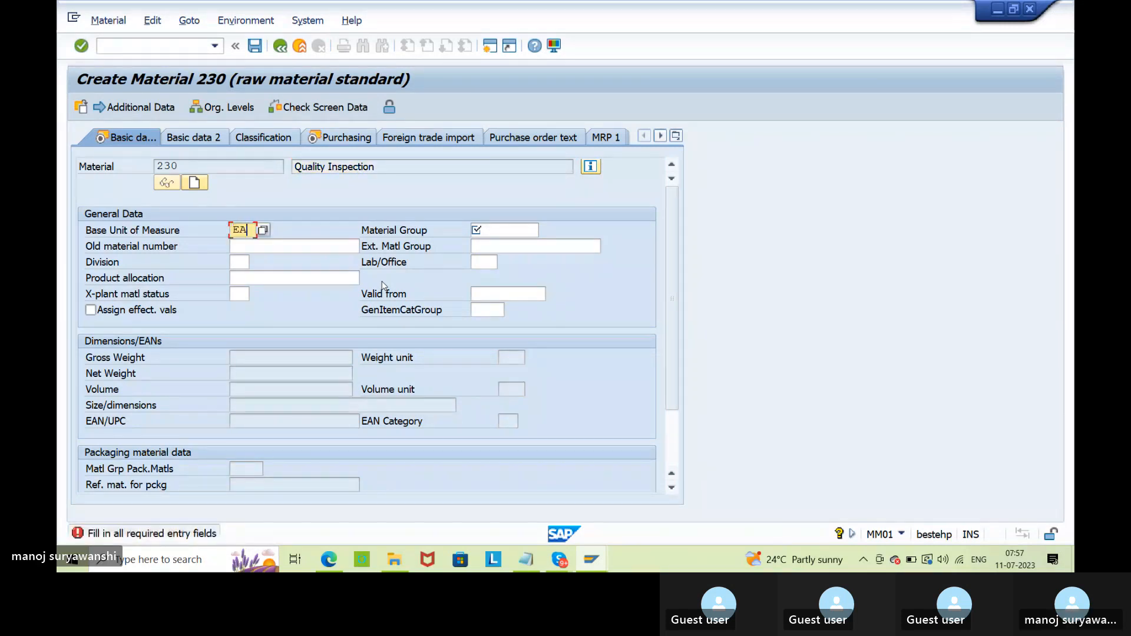
key("Tab")
key("F4")
key("Return")
key("Return")
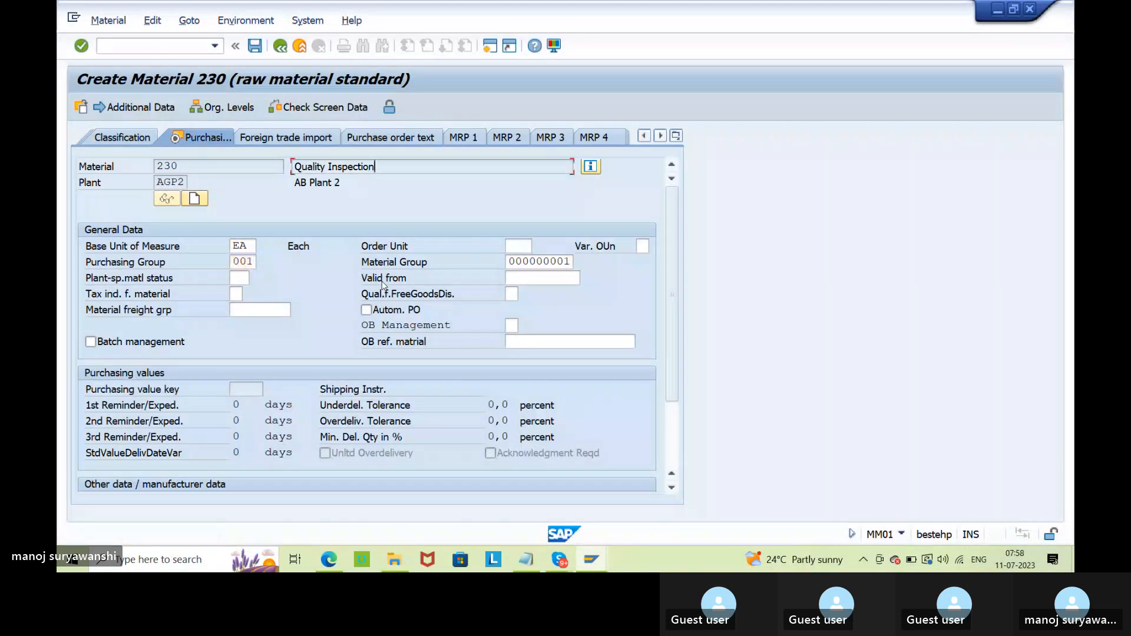
Step: In the Accounting 1 view, set valuation class 3000 and moving price 10, and save the material
key("Return")
key("Return")
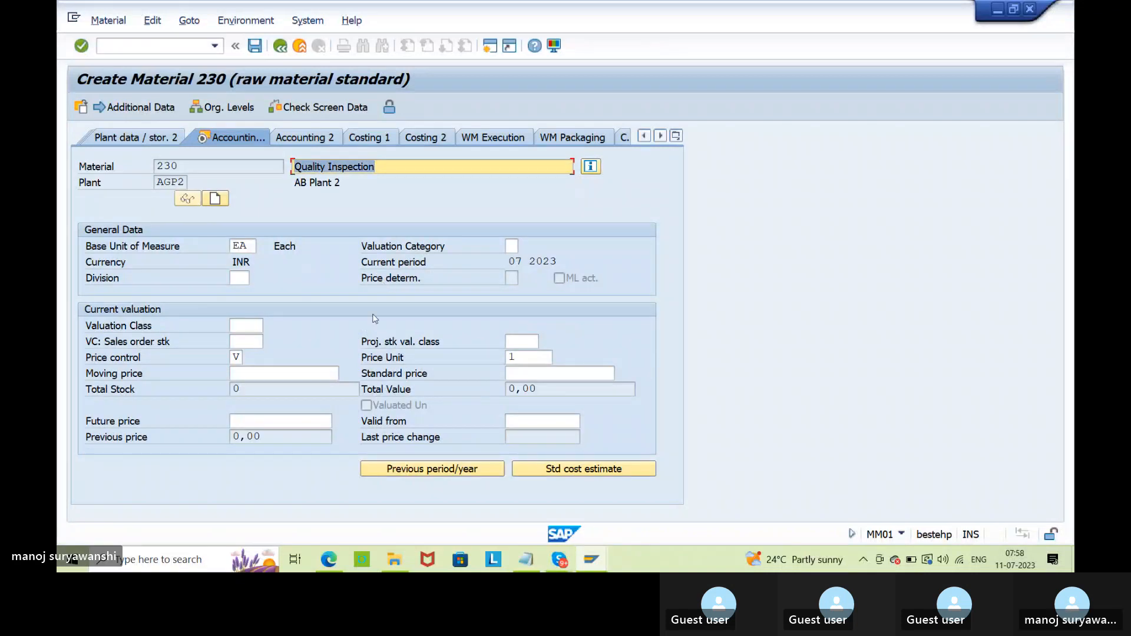
left_click(250, 325)
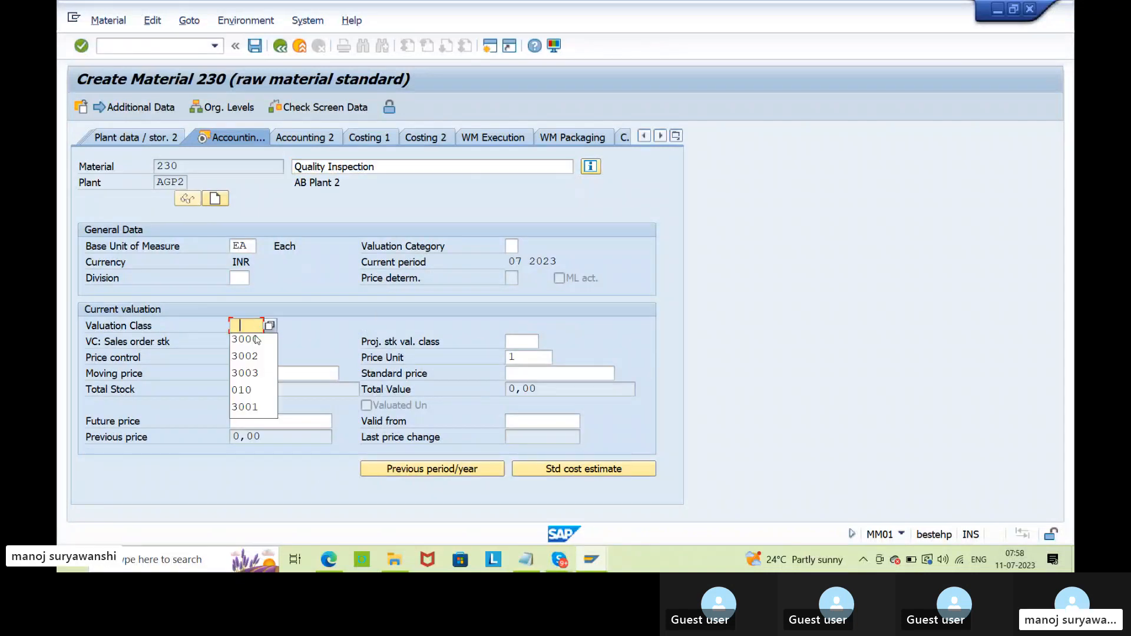
left_click(253, 335)
left_click(271, 377)
type("10")
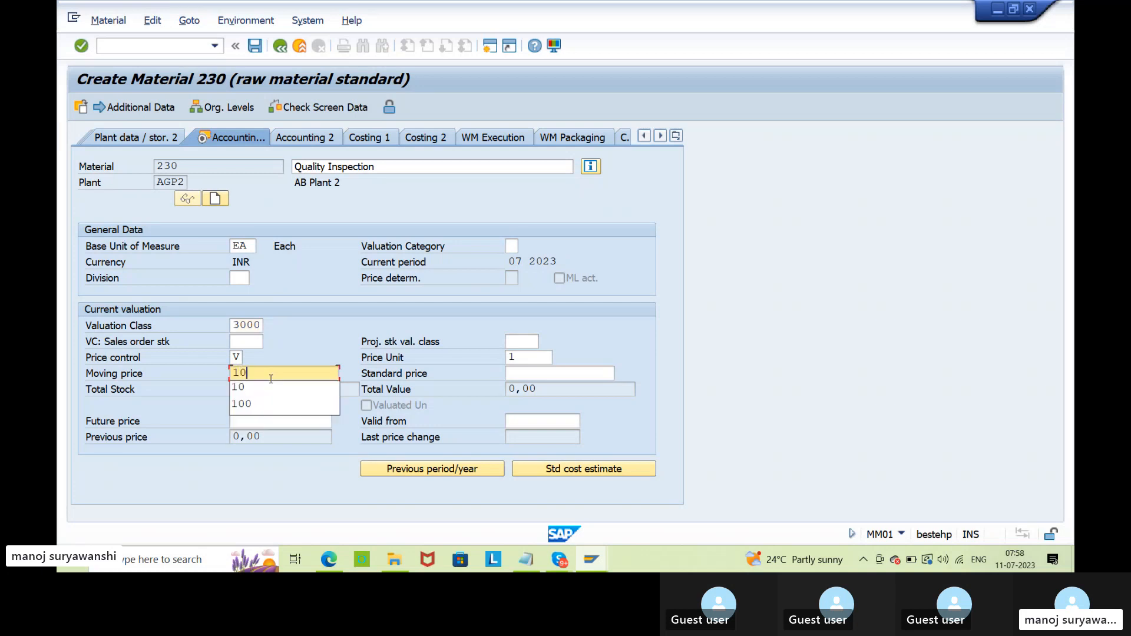
key("Return")
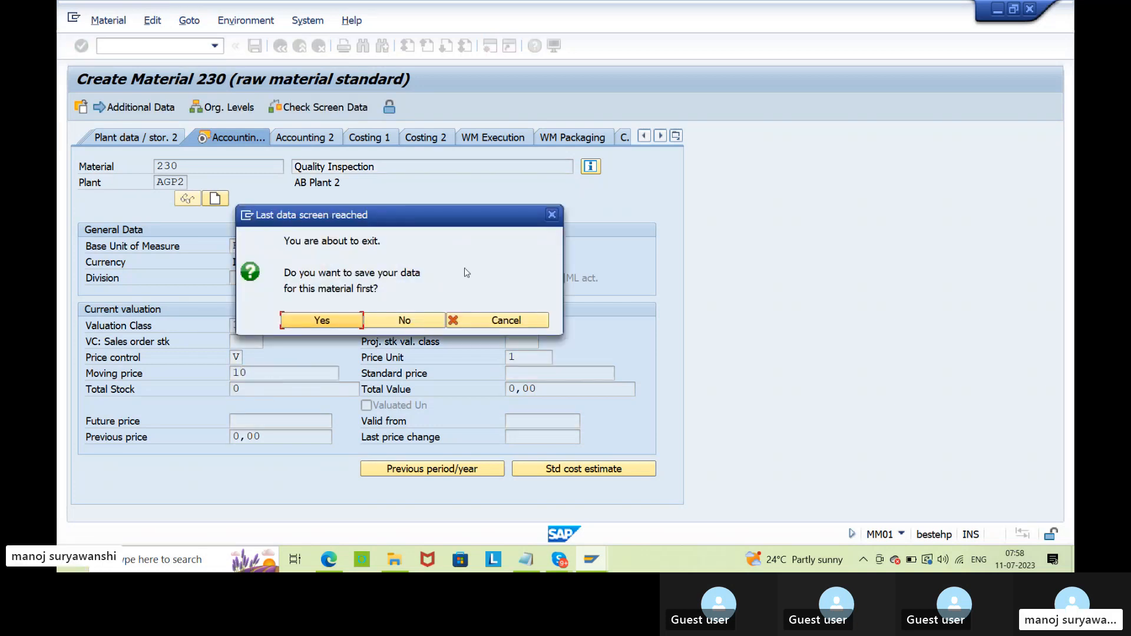
key("Return")
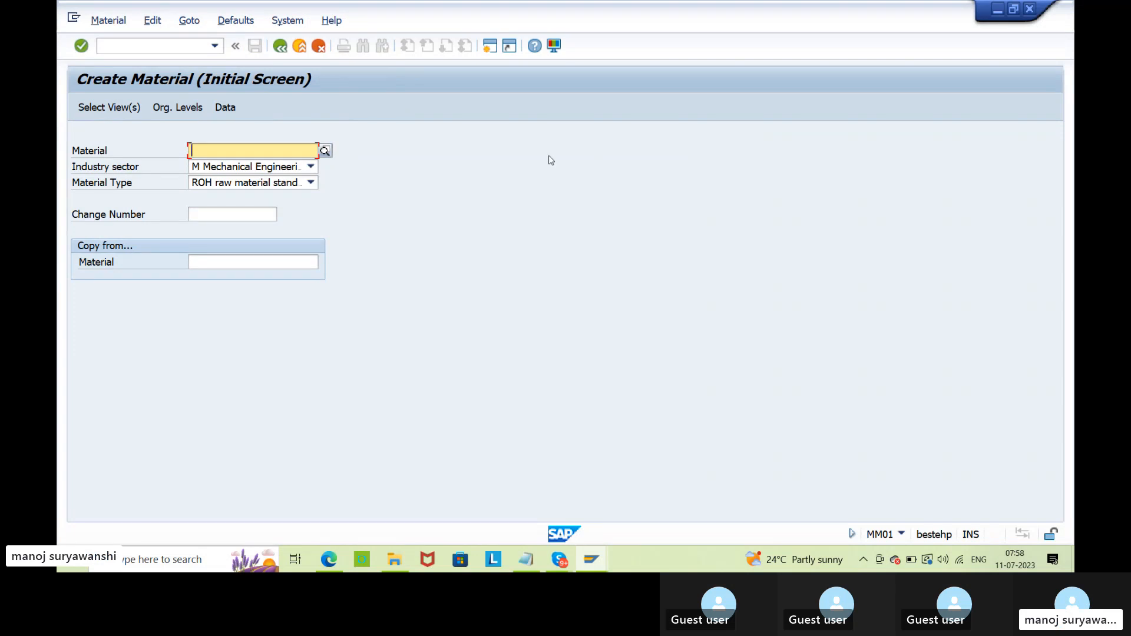
Step: Start another raw material with the same preselected views, using plant AGP2 and storage location SL01
key("Return")
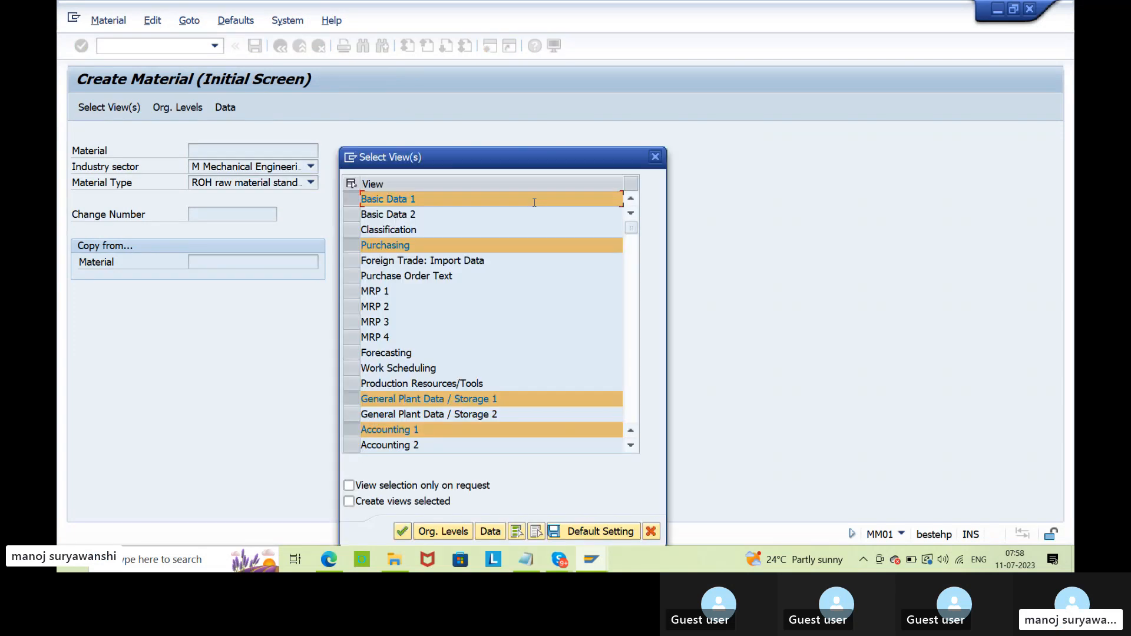
key("Return")
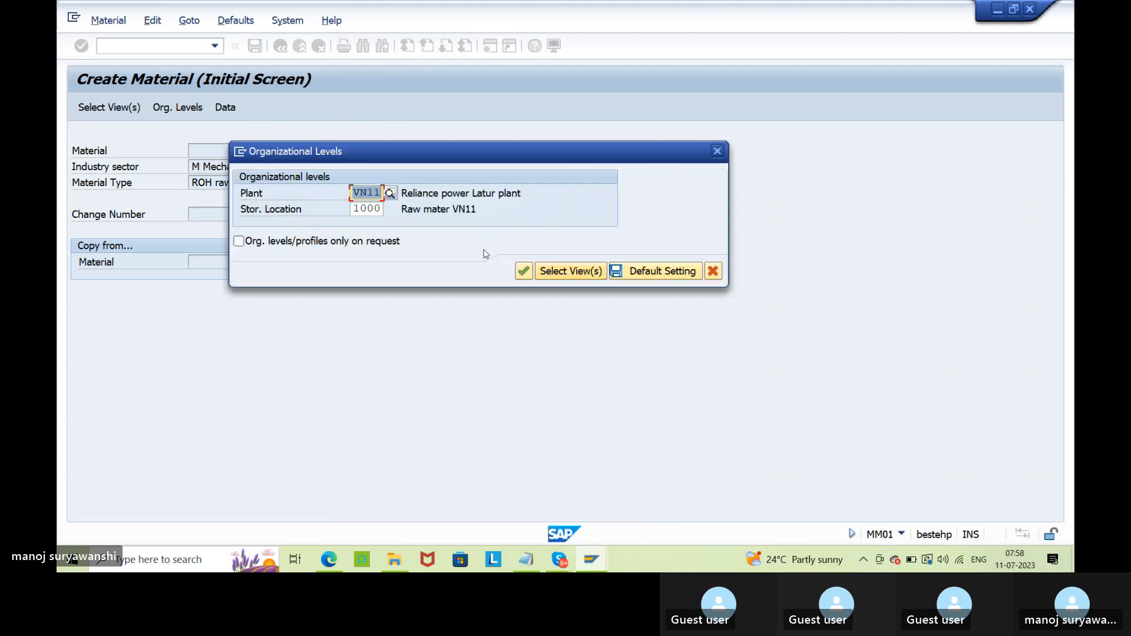
key("BackSpace")
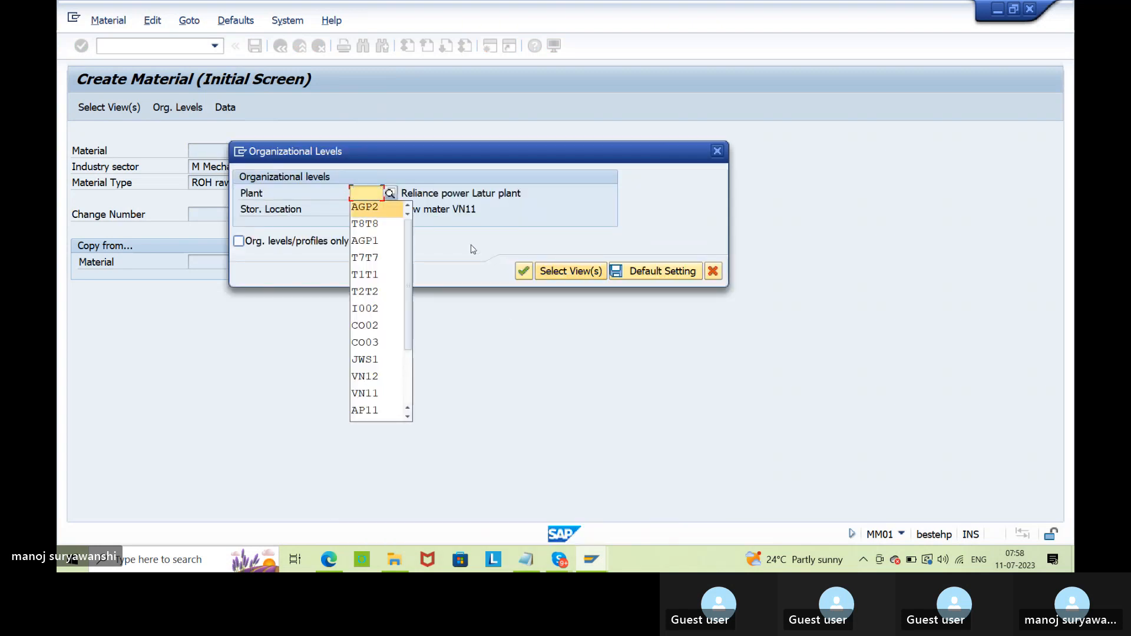
key("Tab")
key("BackSpace")
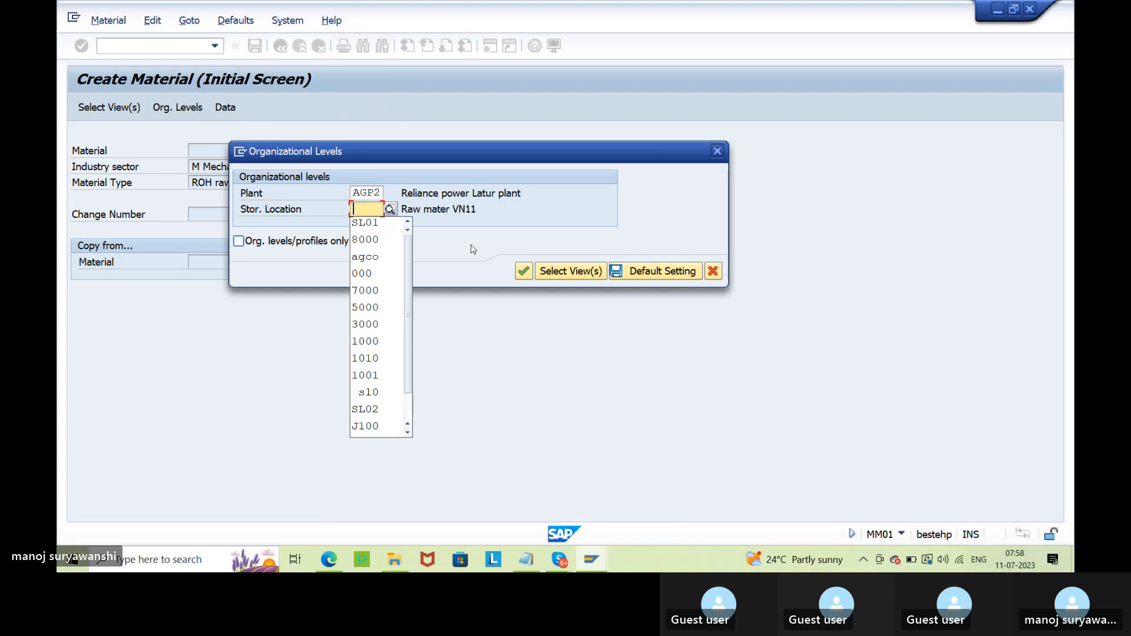
key("Down")
key("Return")
key("Return")
Step: Describe the second material as "Quality Inspection" and set base unit of measure EA and material group 000000001
key("BackSpace")
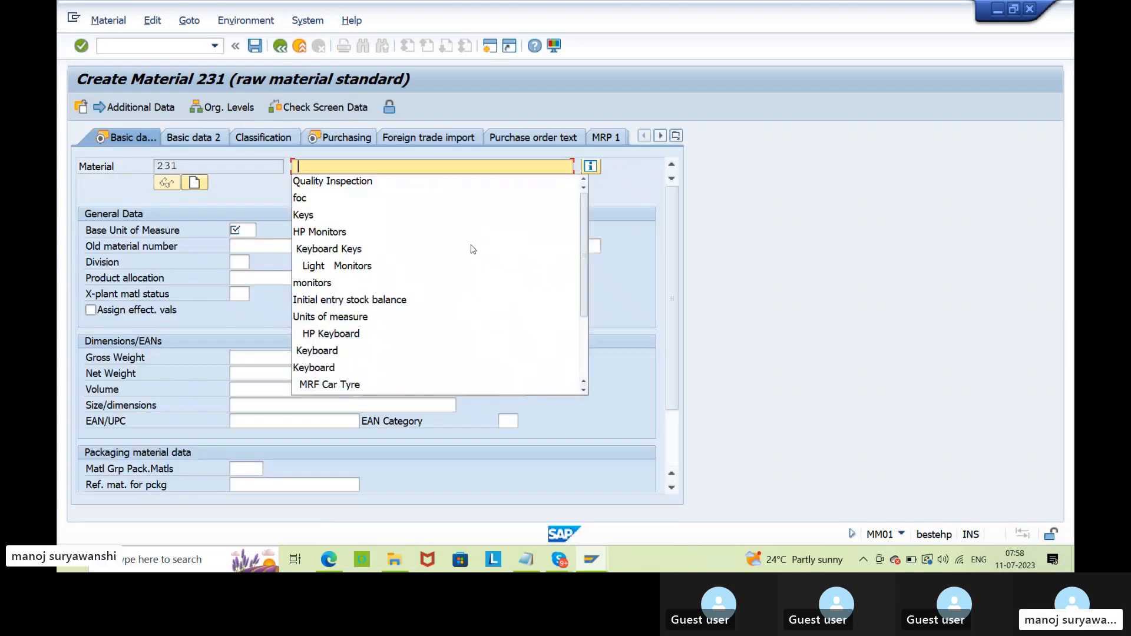
key("Down")
key("Return")
key("Return")
key("Down")
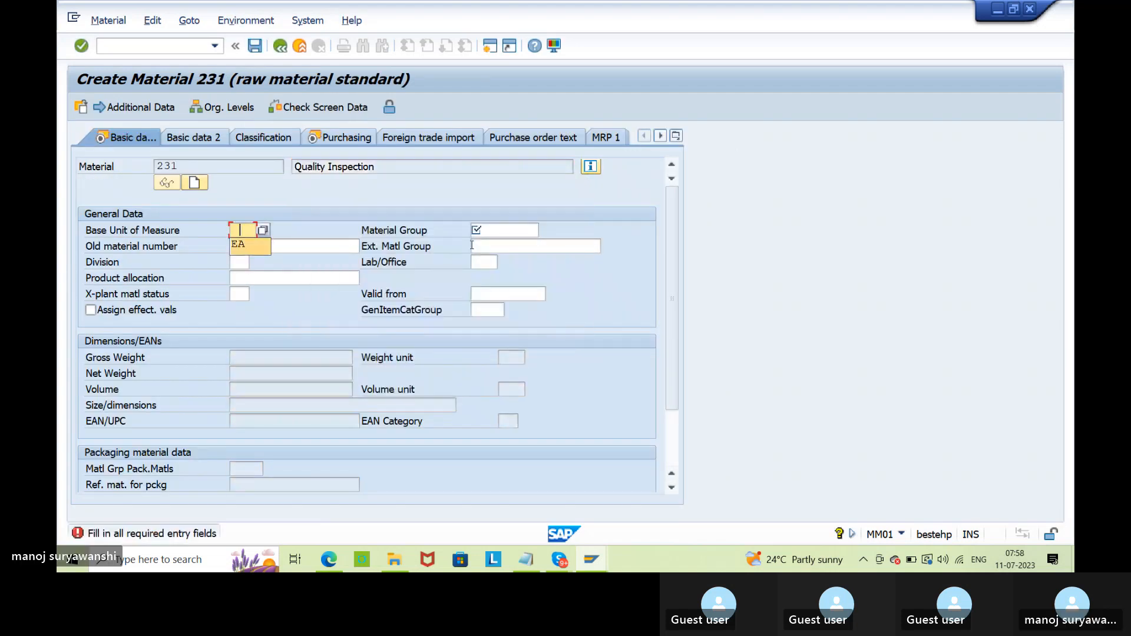
key("Return")
key("Return")
key("Down")
key("Return")
key("Return")
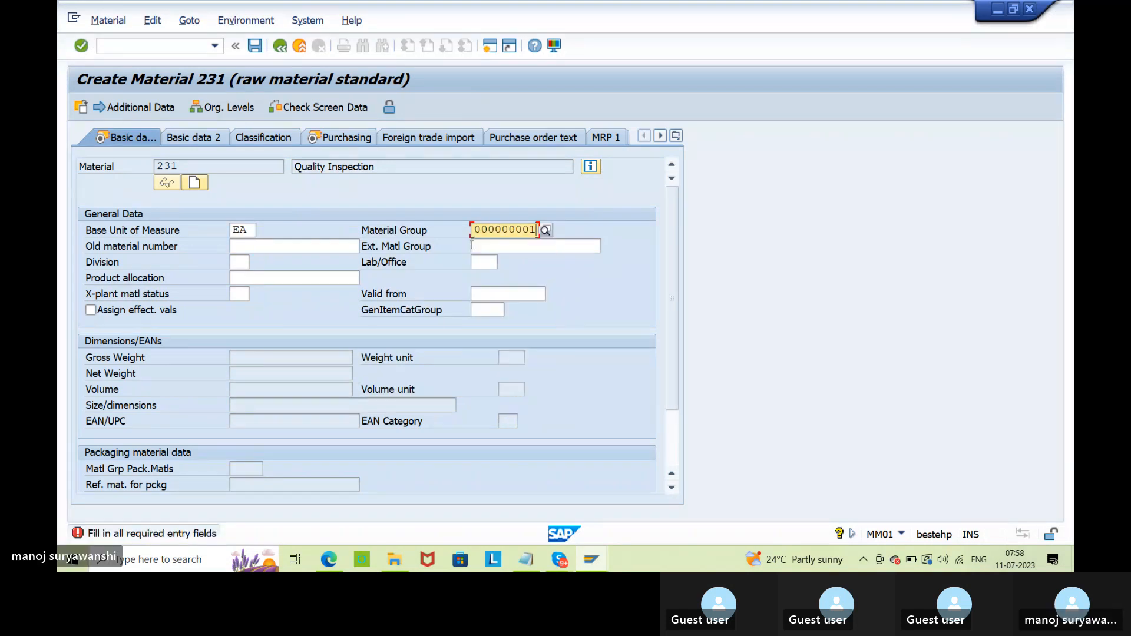
Step: Set the second material's purchasing group to 001 in the Purchasing view and continue to the plant data view
key("Return")
key("Return")
key("Down")
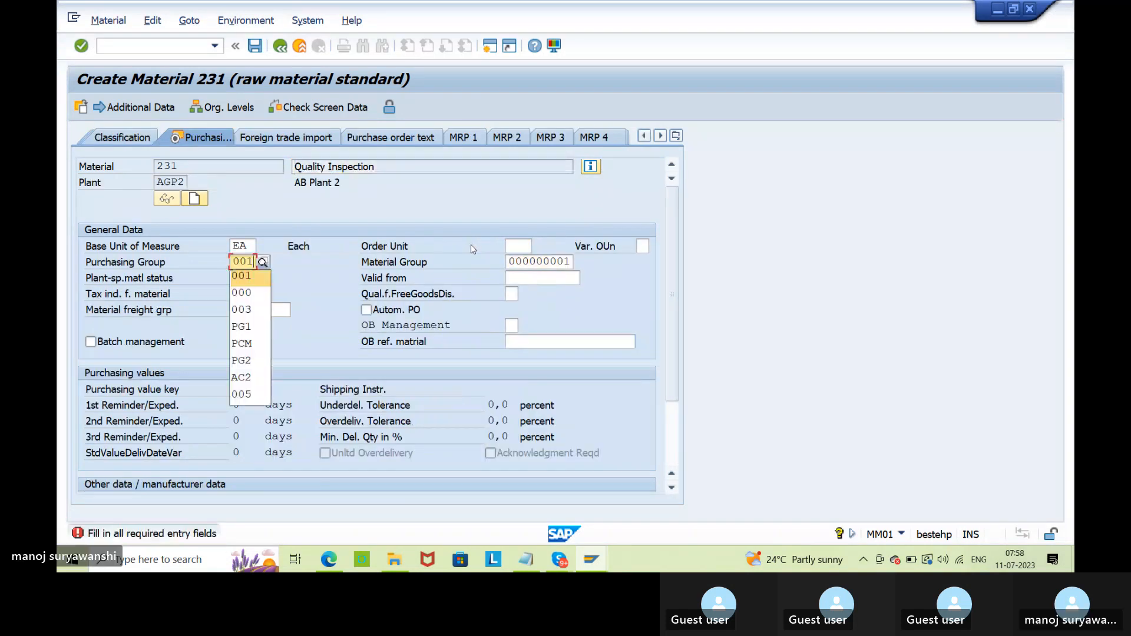
key("Return")
key("Return")
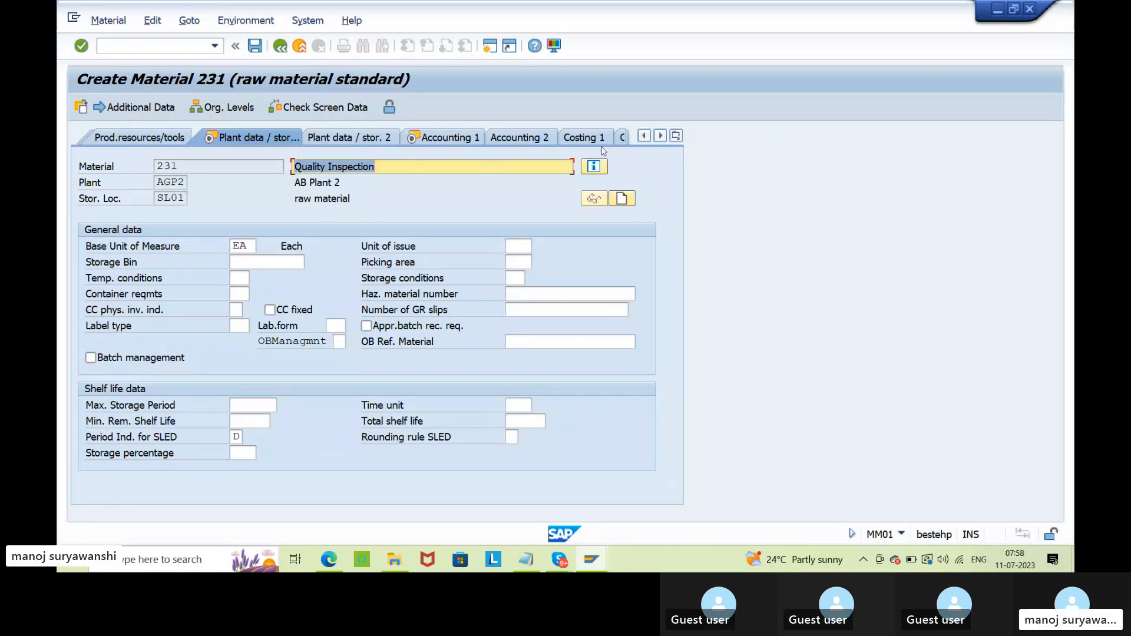
Step: Return to the second material's Purchasing view and activate Post to insp. stock
left_click(676, 136)
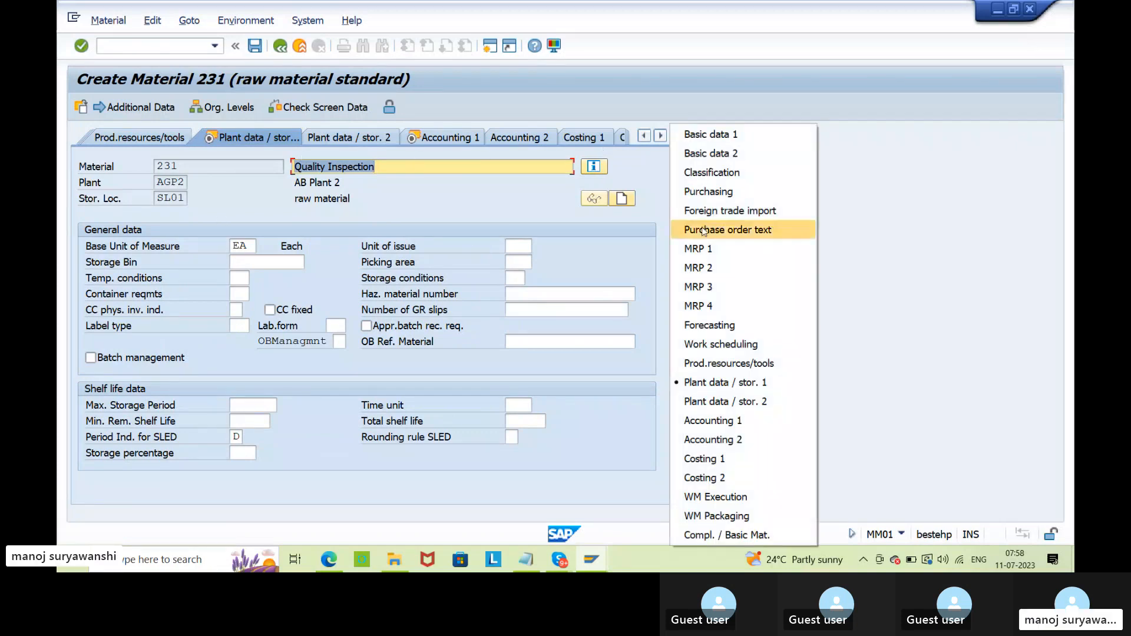
left_click(708, 191)
scroll(448, 332, "down", 2)
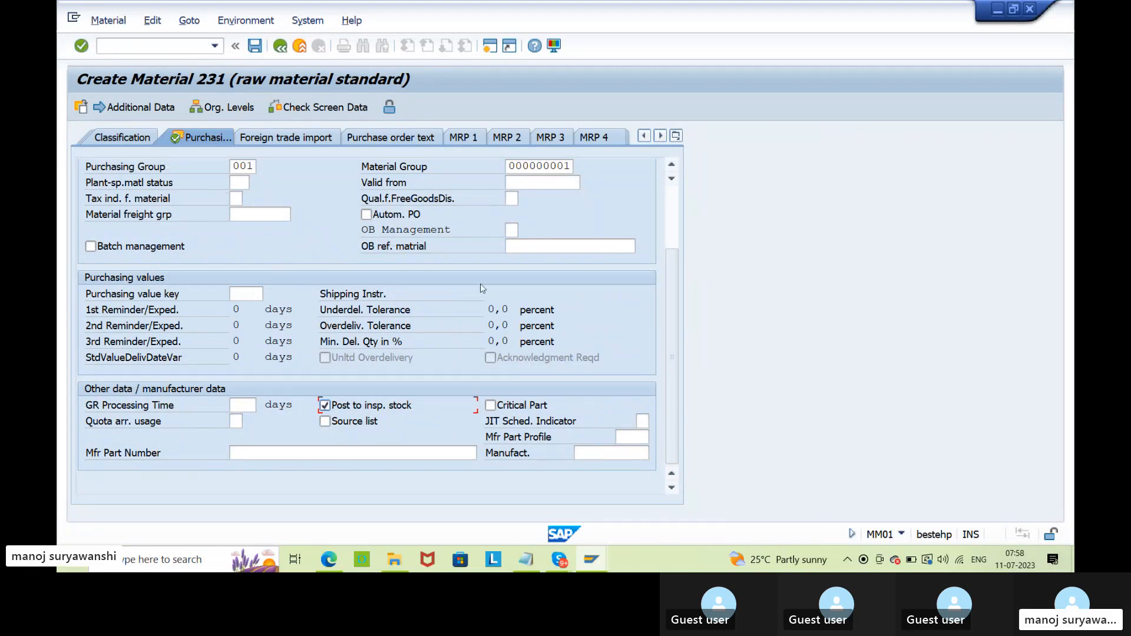
scroll(444, 252, "up", 2)
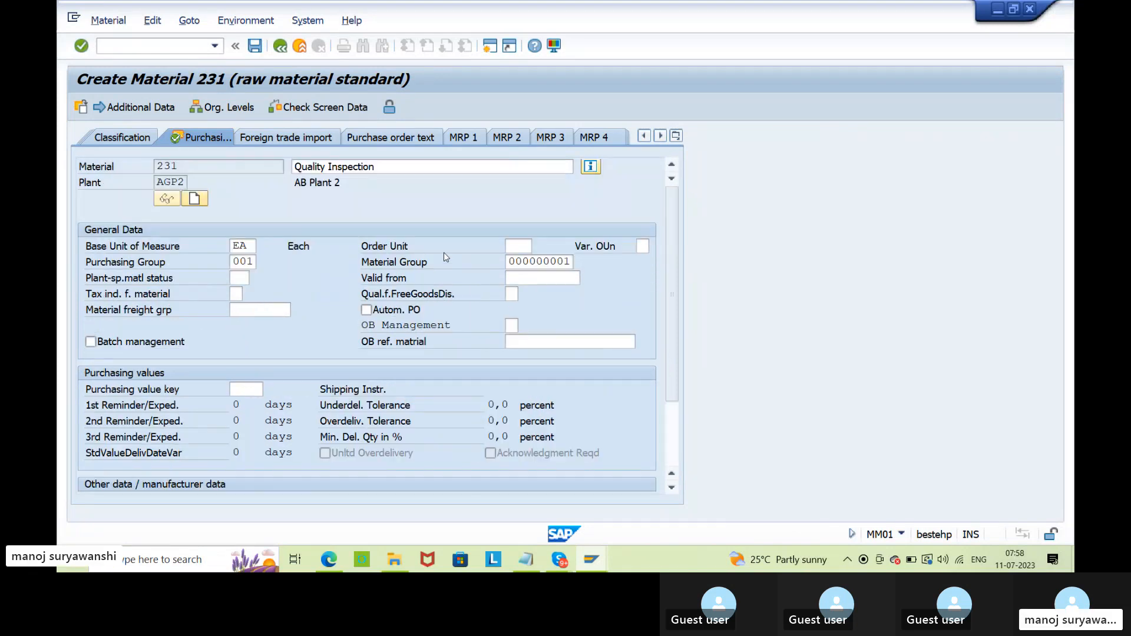
Step: In the second material's Accounting 1 view, set valuation class 3000 and moving price 15, and save the material
left_click(676, 135)
left_click(707, 132)
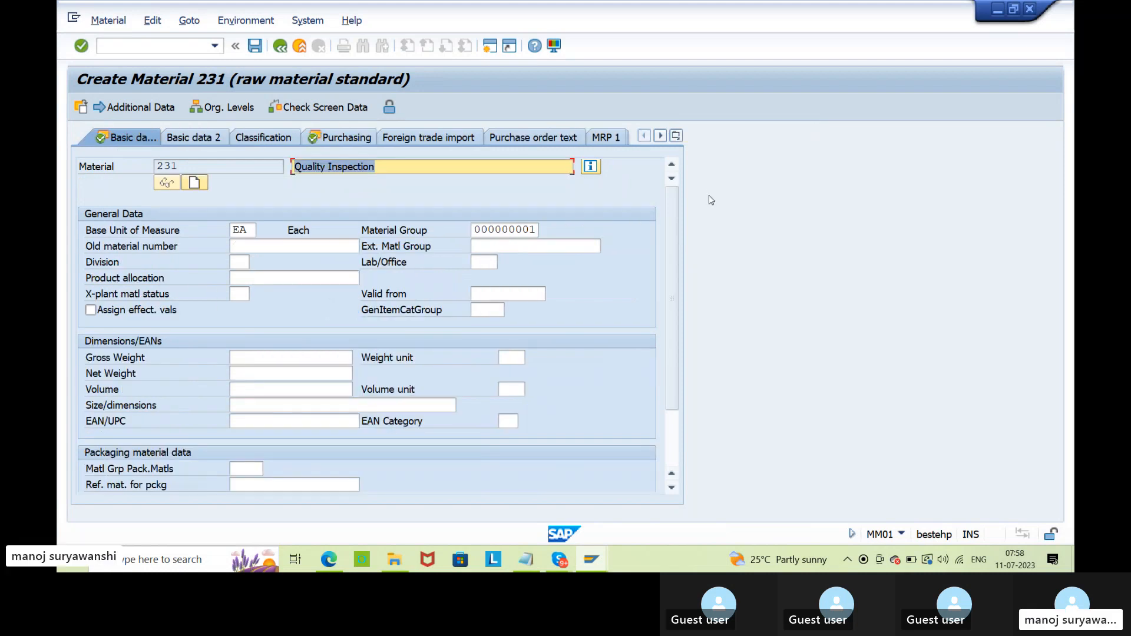
left_click(675, 136)
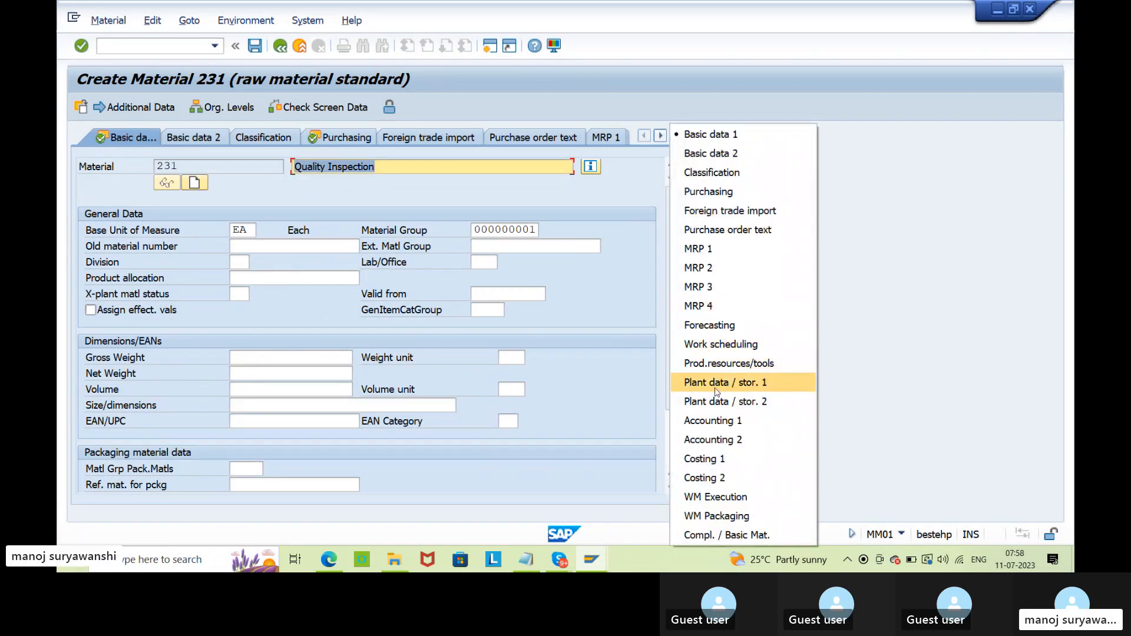
left_click(713, 420)
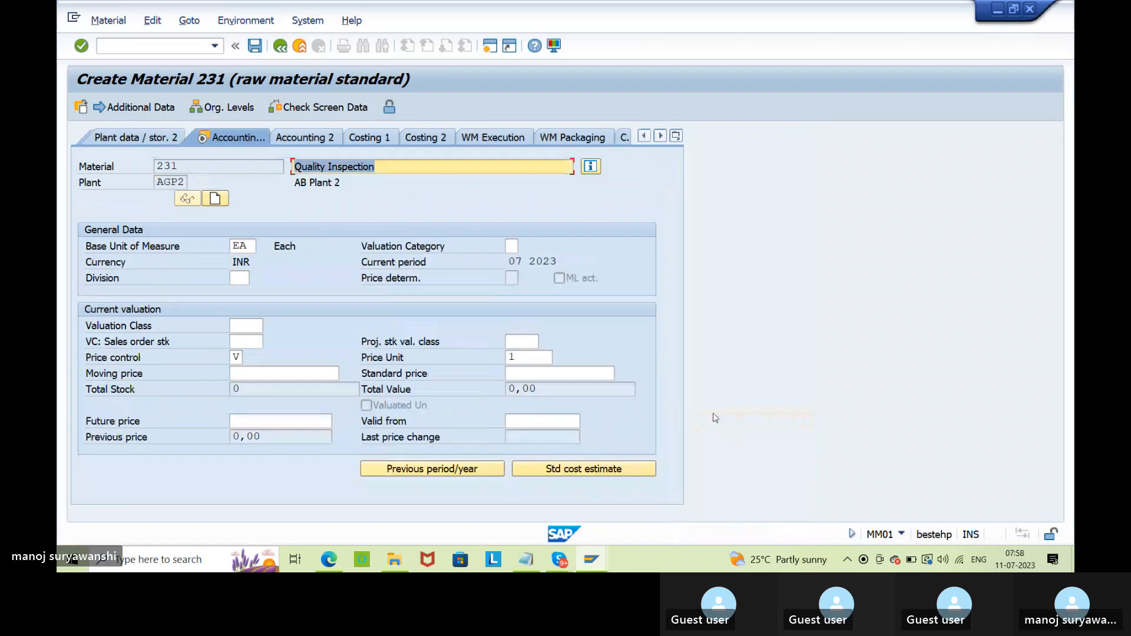
left_click(248, 325)
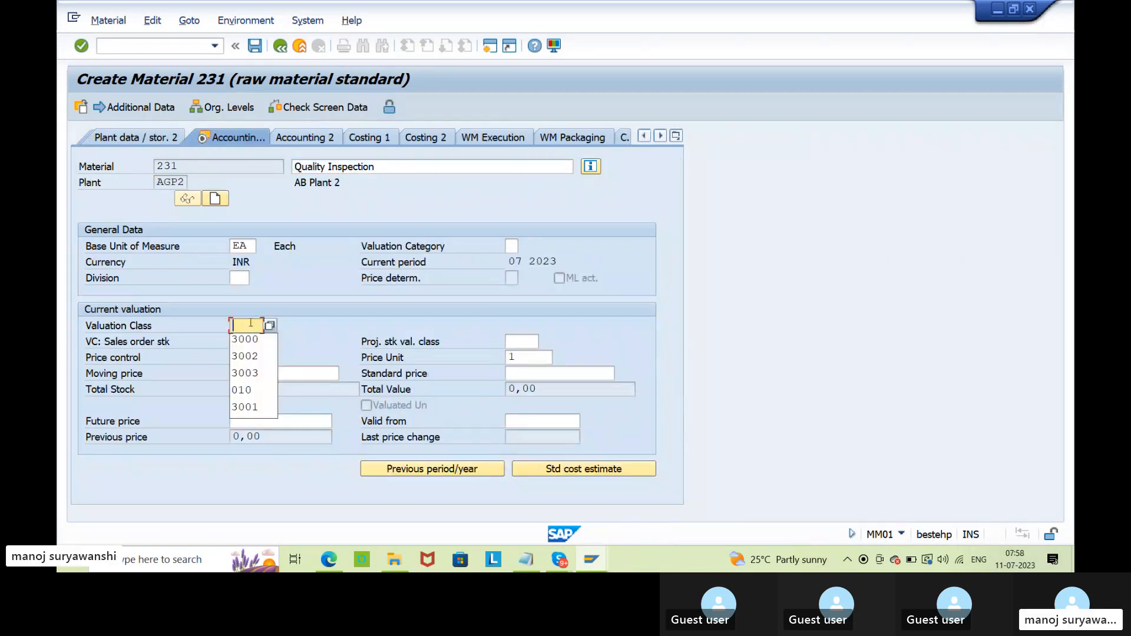
key("Down")
key("Return")
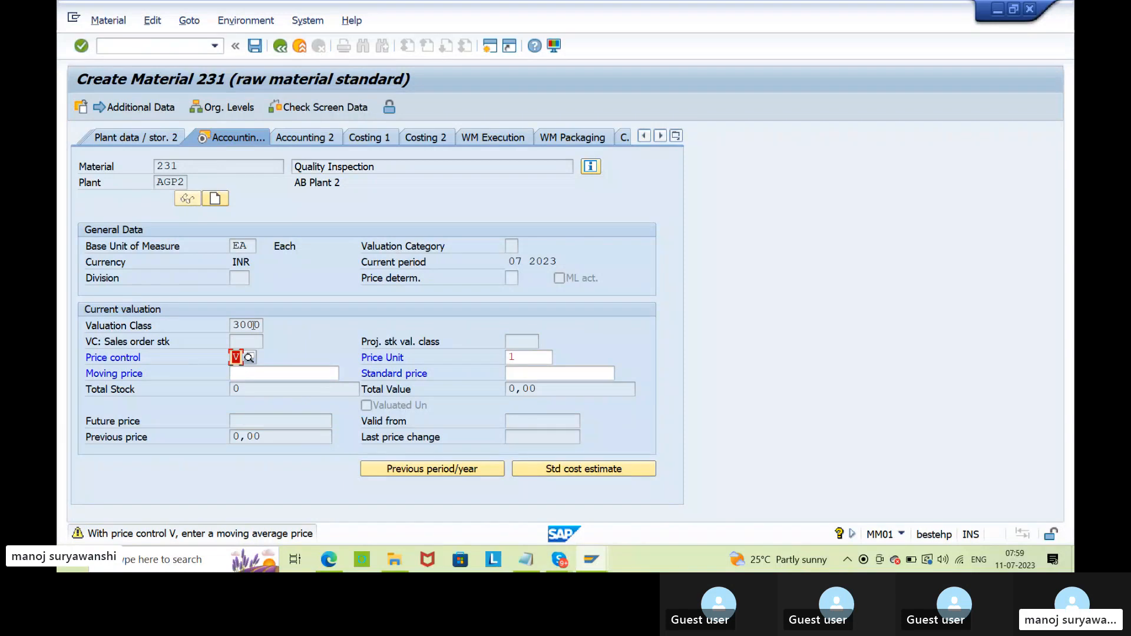
left_click(257, 373)
type("15")
key("Return")
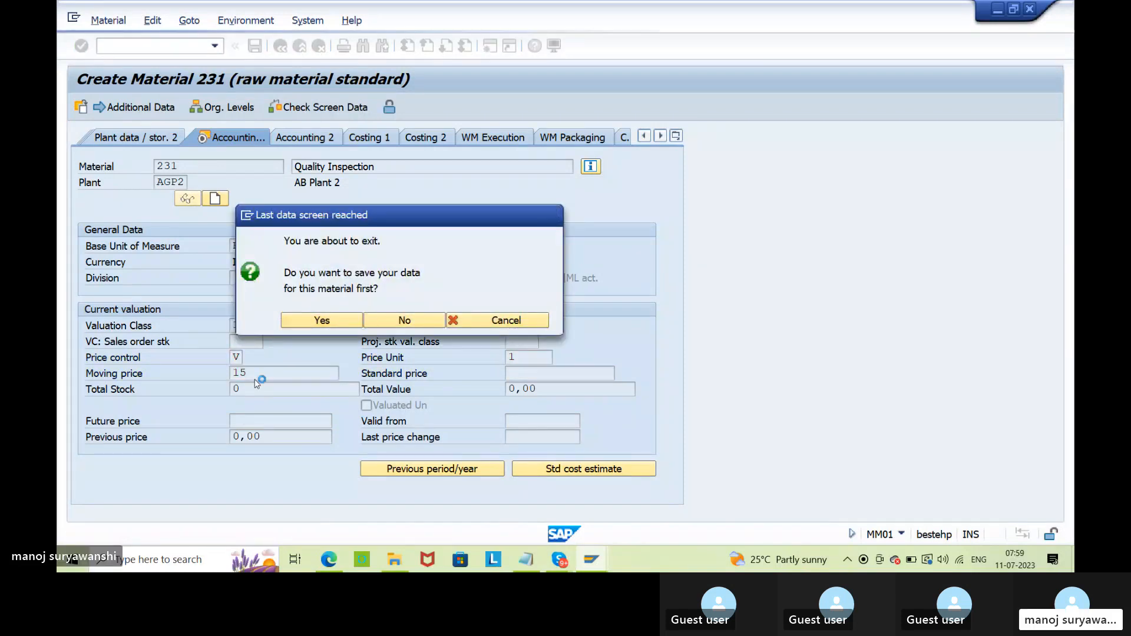
key("Return")
Step: Check the number of the last created material on the Display Material initial screen and return to SAP Easy Access
left_click(108, 20)
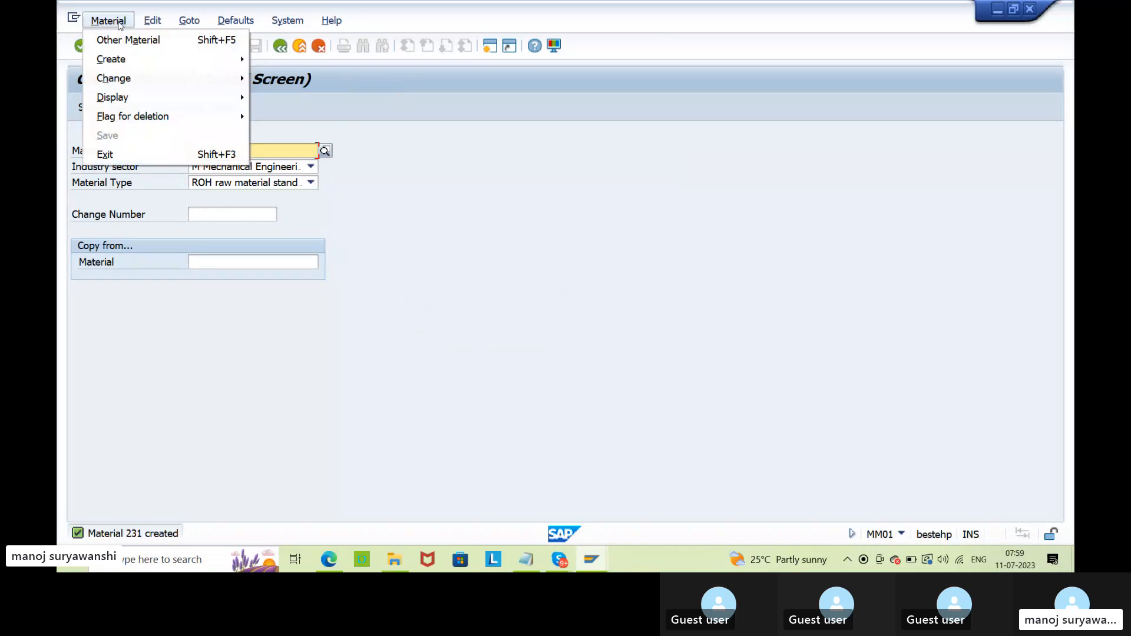
mouse_move(183, 100)
left_click(277, 97)
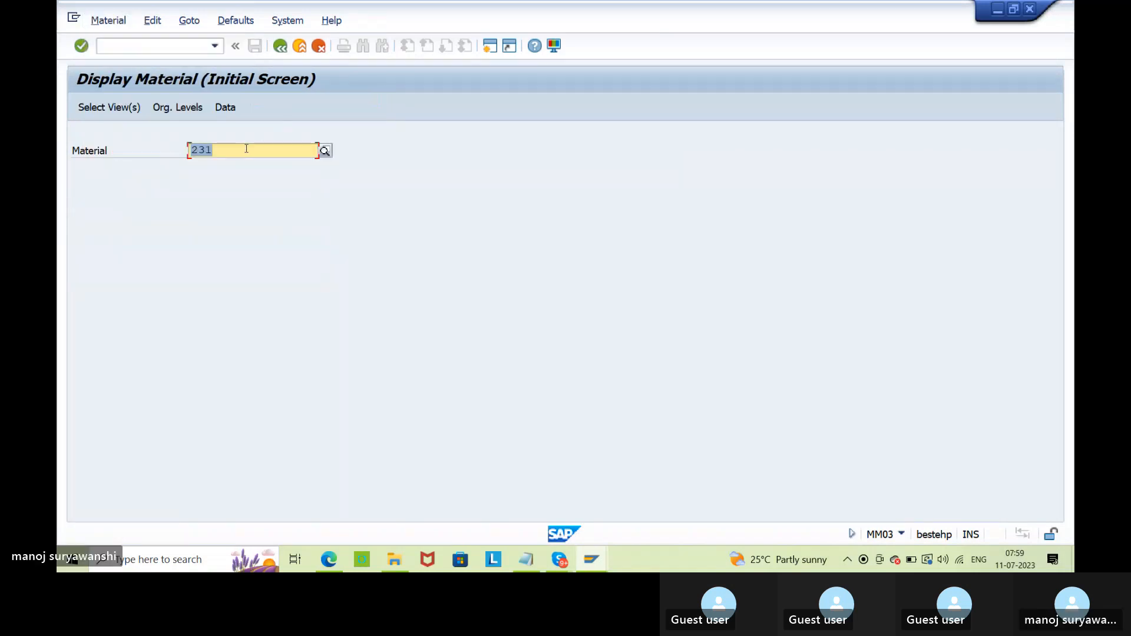
left_click(283, 49)
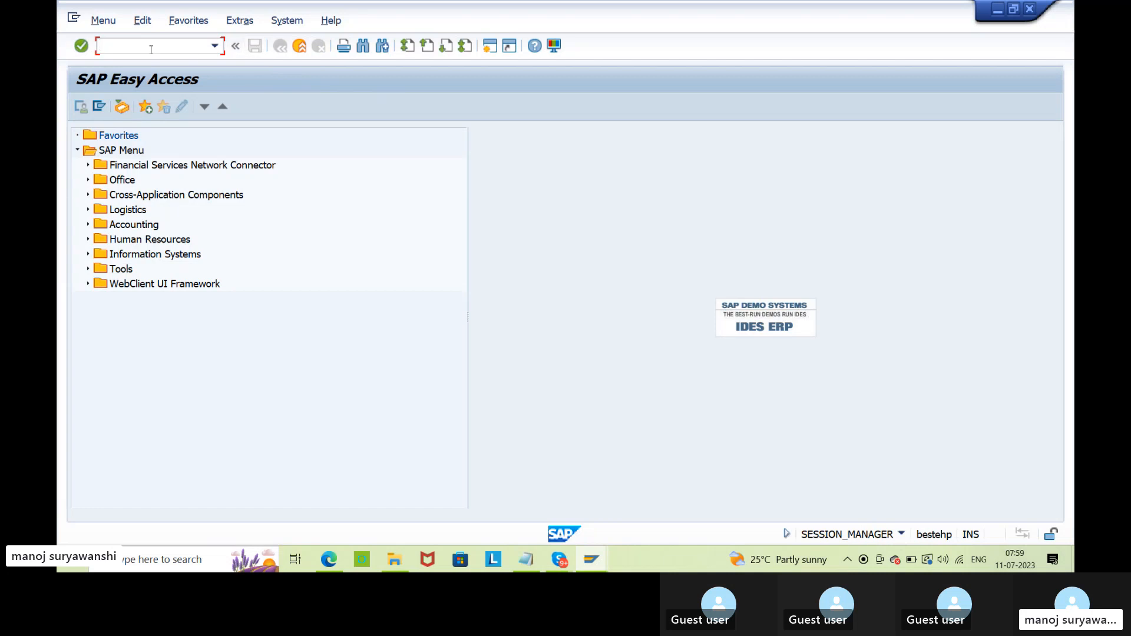
Step: Start a standard purchase order with transaction ME21N and enter the vendor "test number range"
type("me21n")
key("Return")
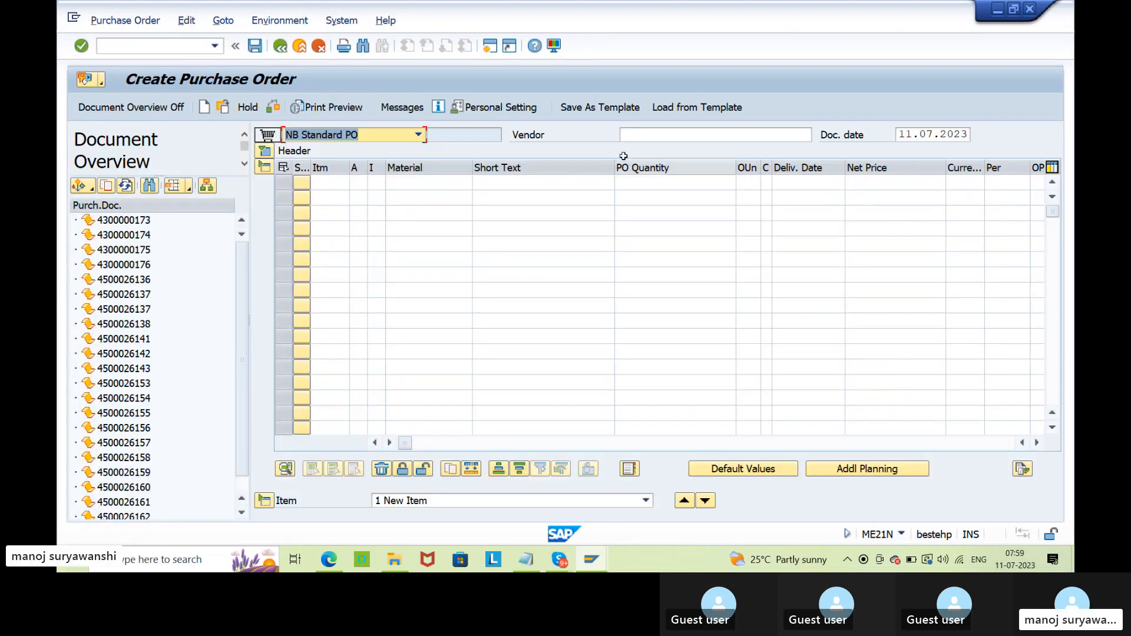
left_click(633, 134)
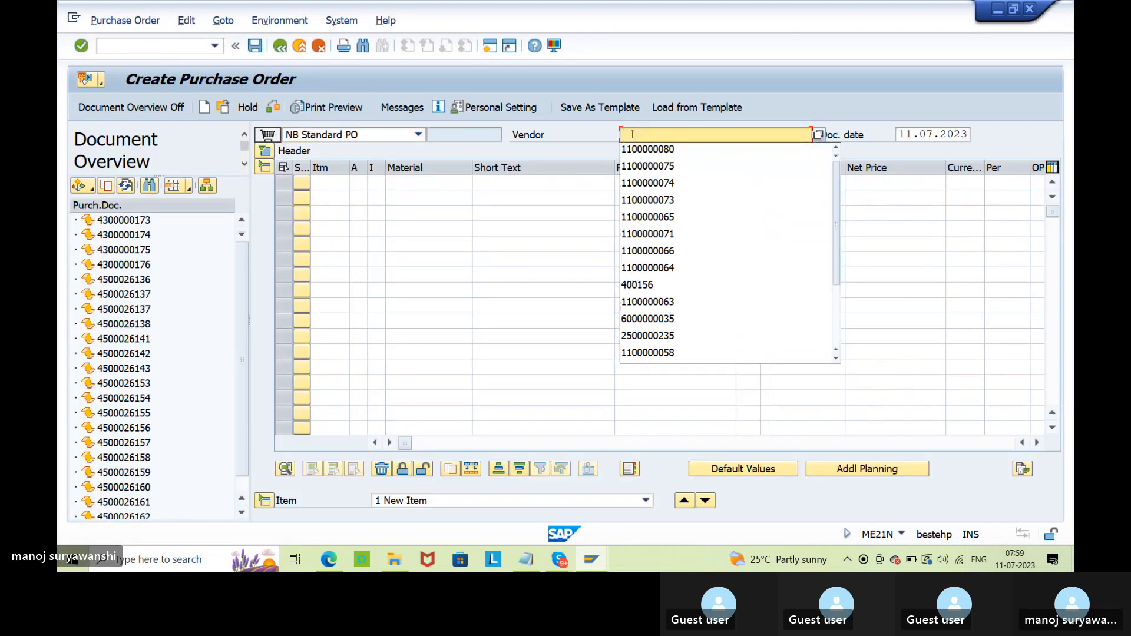
key("Down")
key("Down")
key("Down")
key("Down")
key("Down")
key("Down")
key("Down")
key("Down")
key("Down")
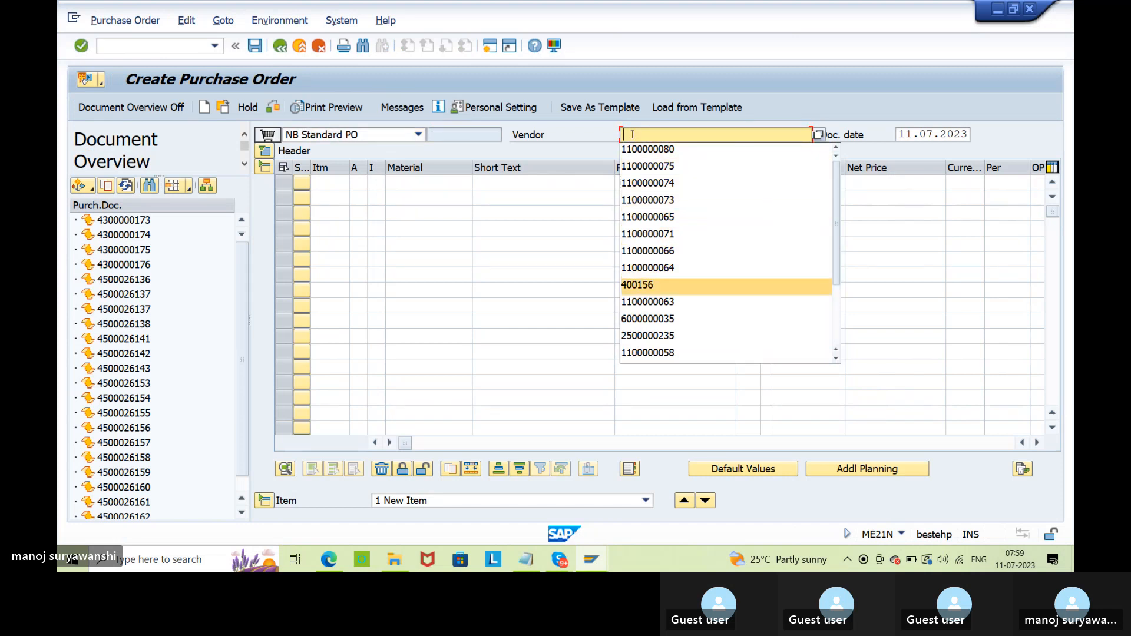
key("Return")
key("Return")
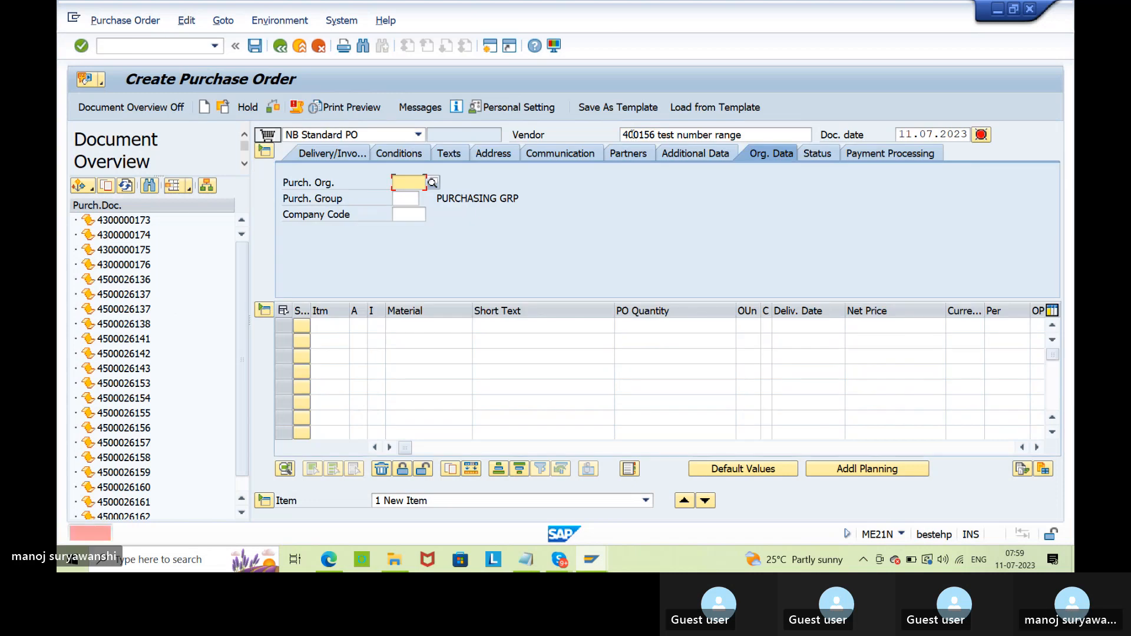
Step: In the purchase order's organizational data, set purchasing organization AG00, purchasing group 001 and company code AGCO
left_click(402, 187)
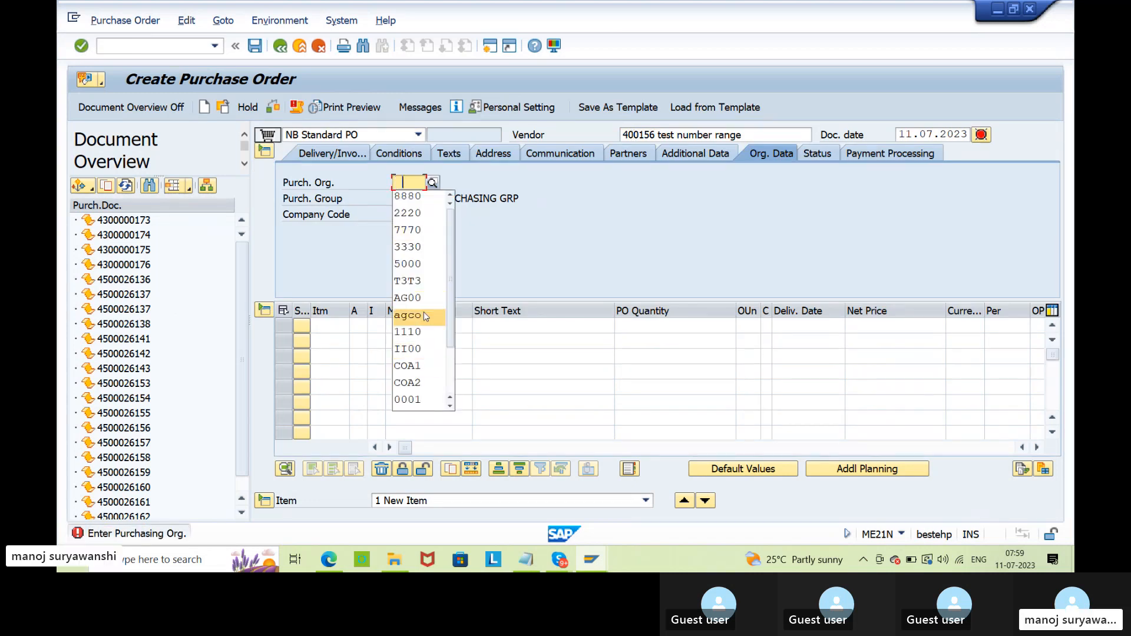
left_click(421, 296)
left_click(406, 200)
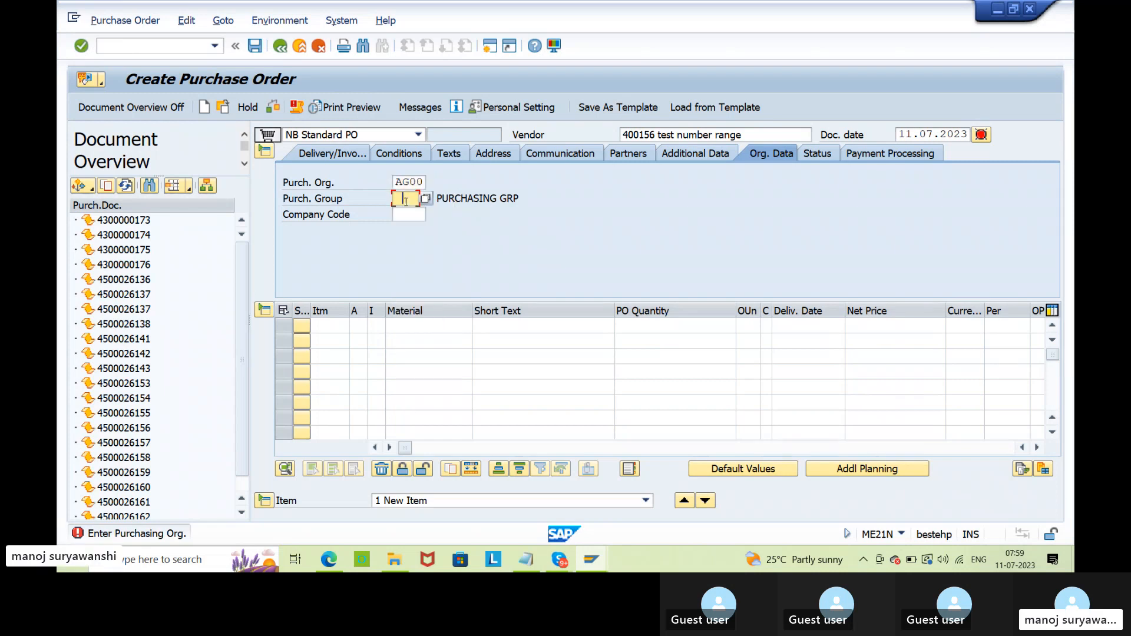
type("001")
left_click(407, 214)
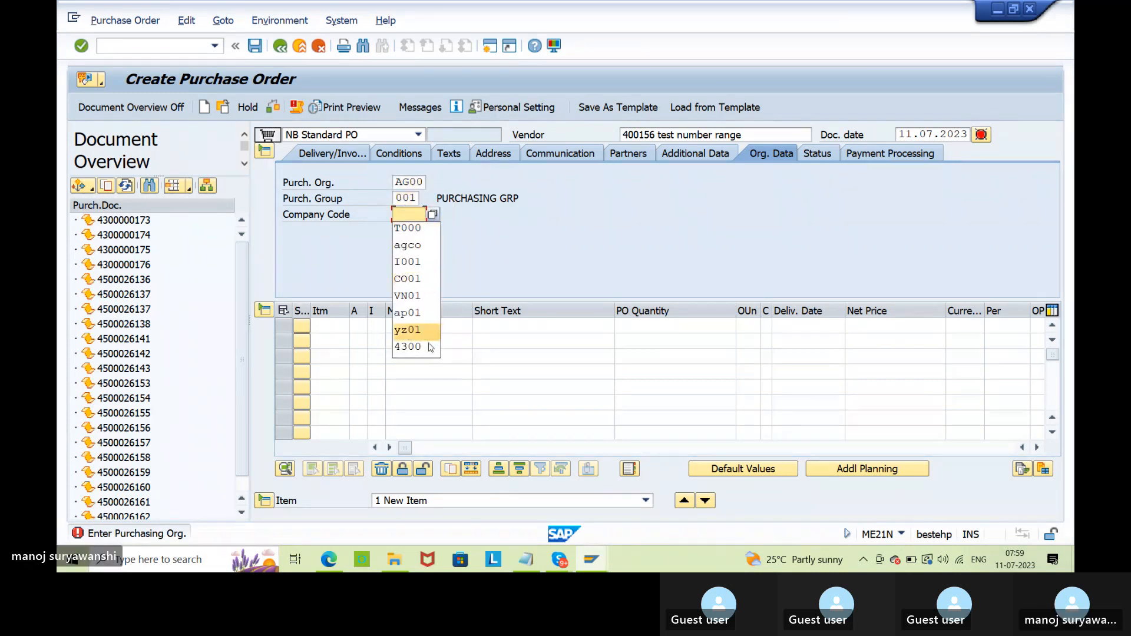
left_click(429, 253)
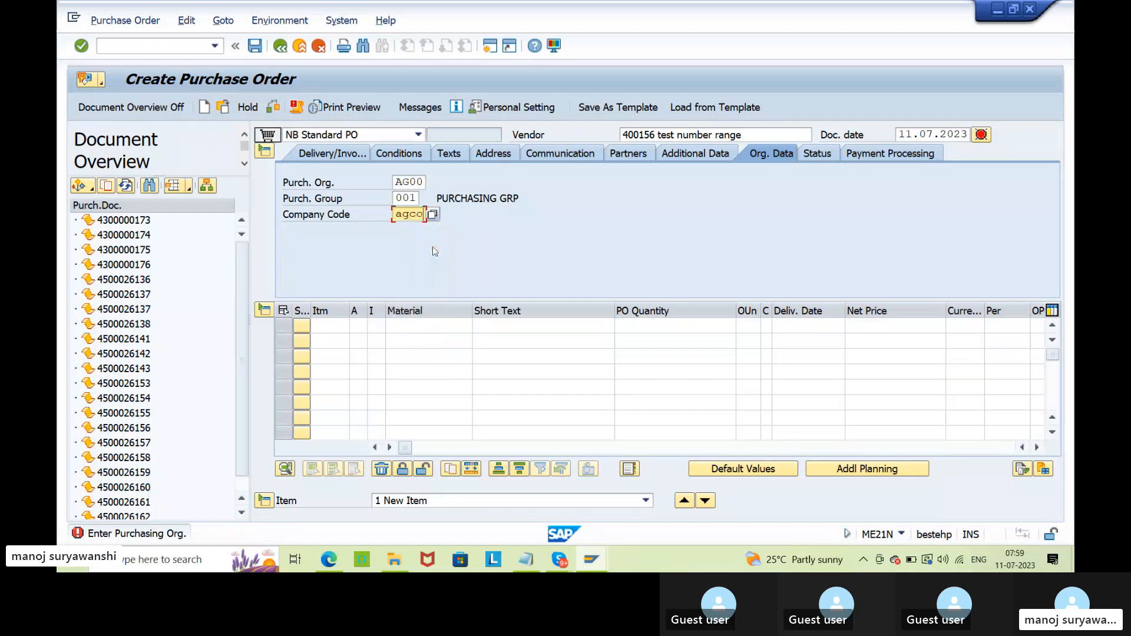
key("Return")
Step: Enter a purchase order item for material 231 with quantity 100 in plant AGP2
left_click(407, 333)
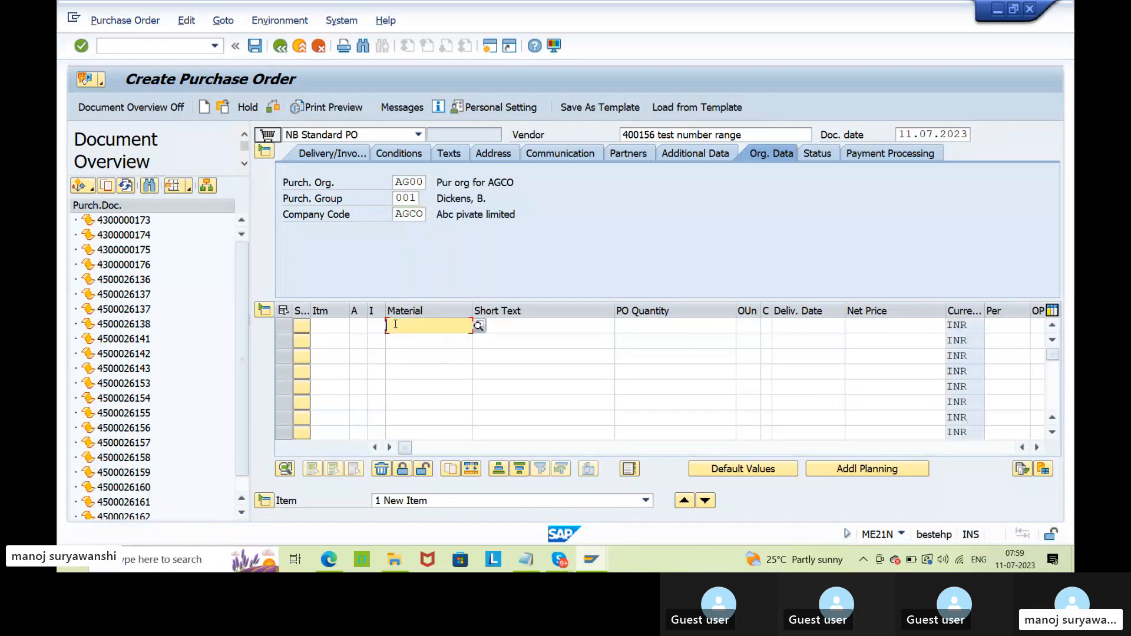
type("231")
key("Tab")
key("Tab")
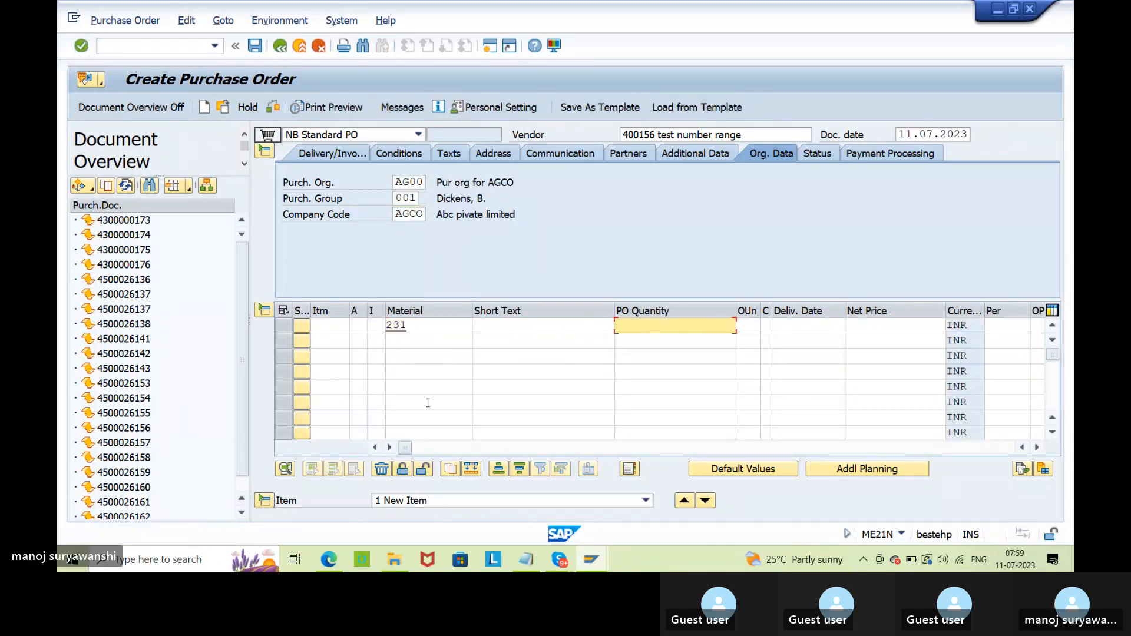
type("100")
key("Tab")
key("Tab")
key("Tab")
key("Tab")
key("Tab")
key("Tab")
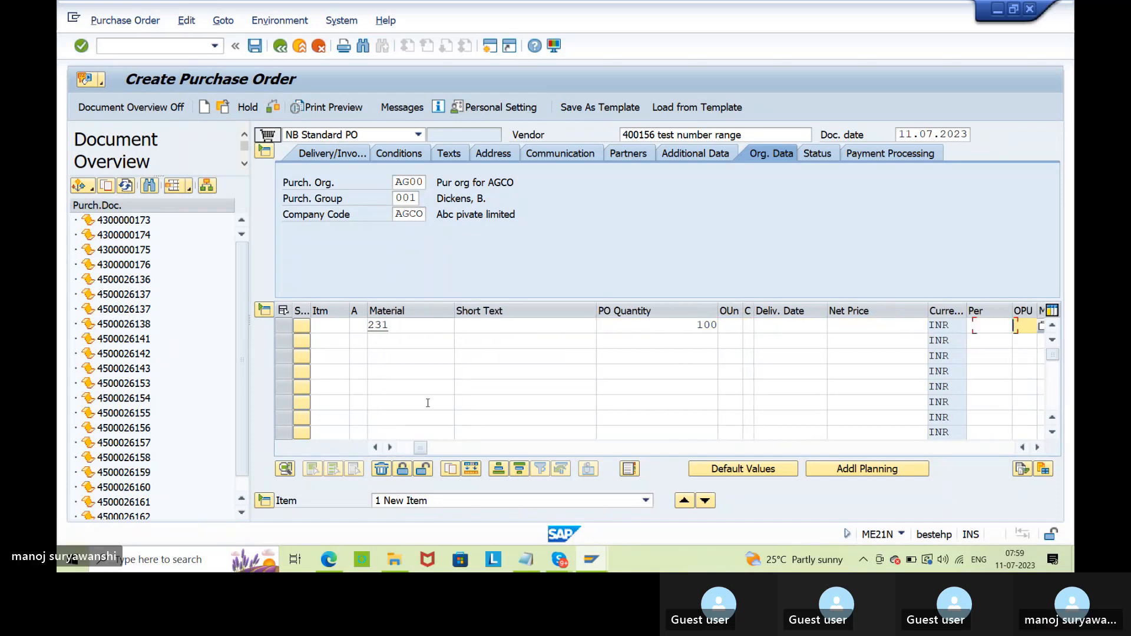
key("Tab")
key("Tab")
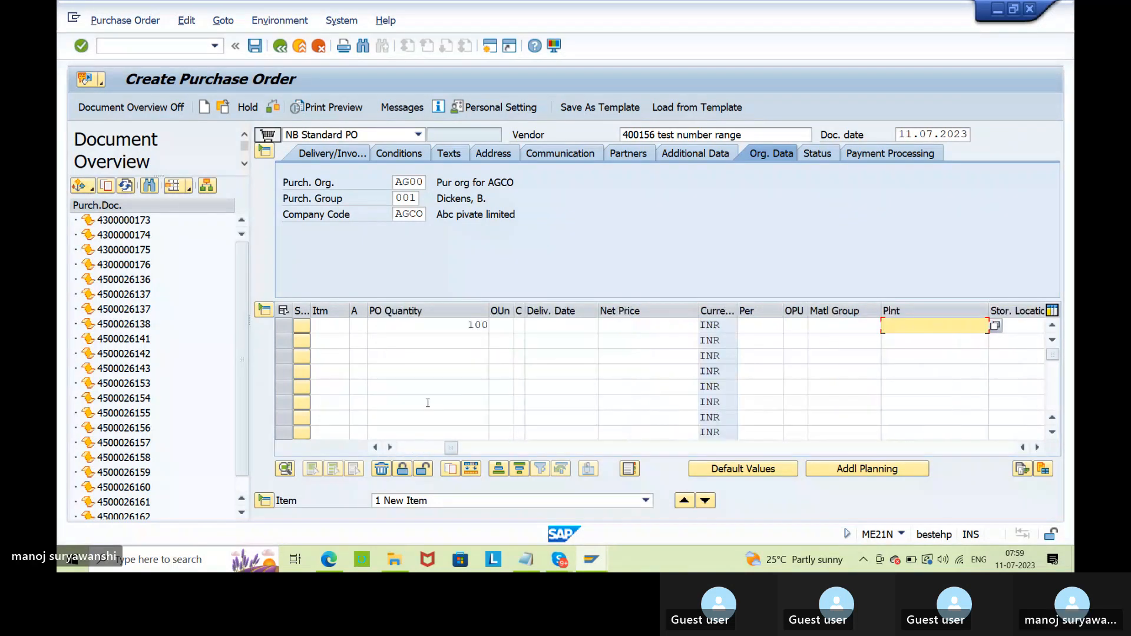
key("space")
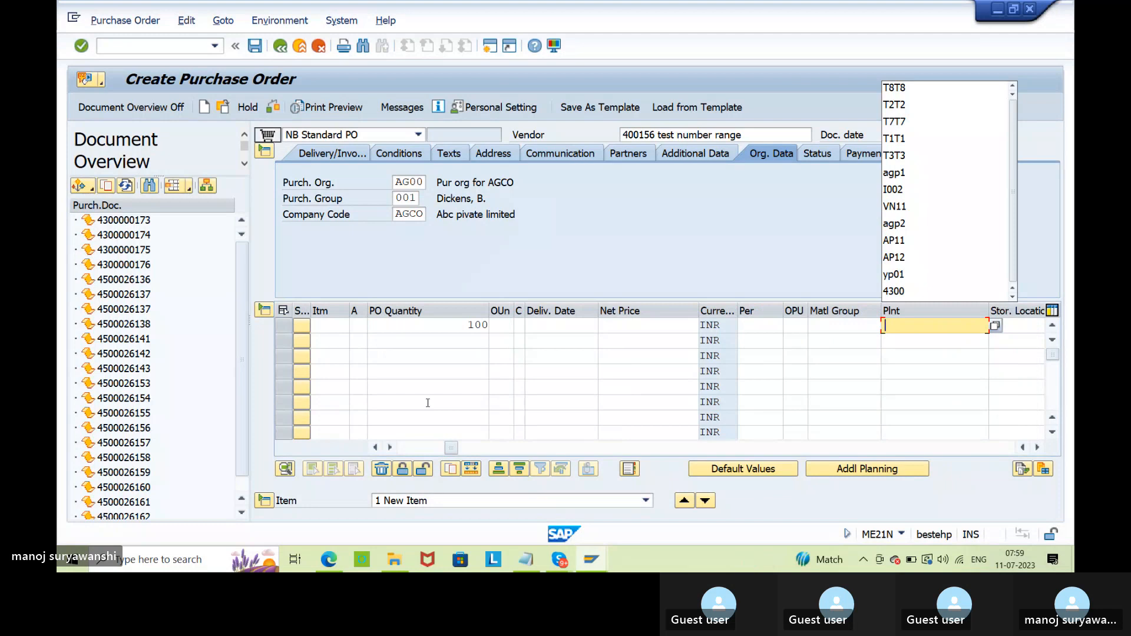
type("agp2")
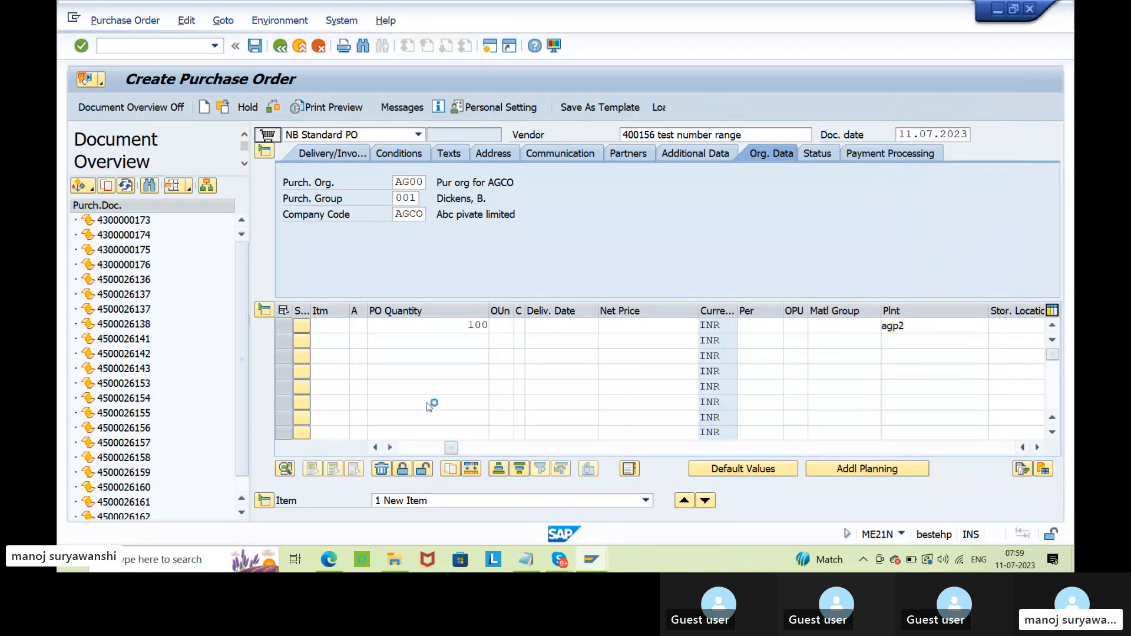
key("Return")
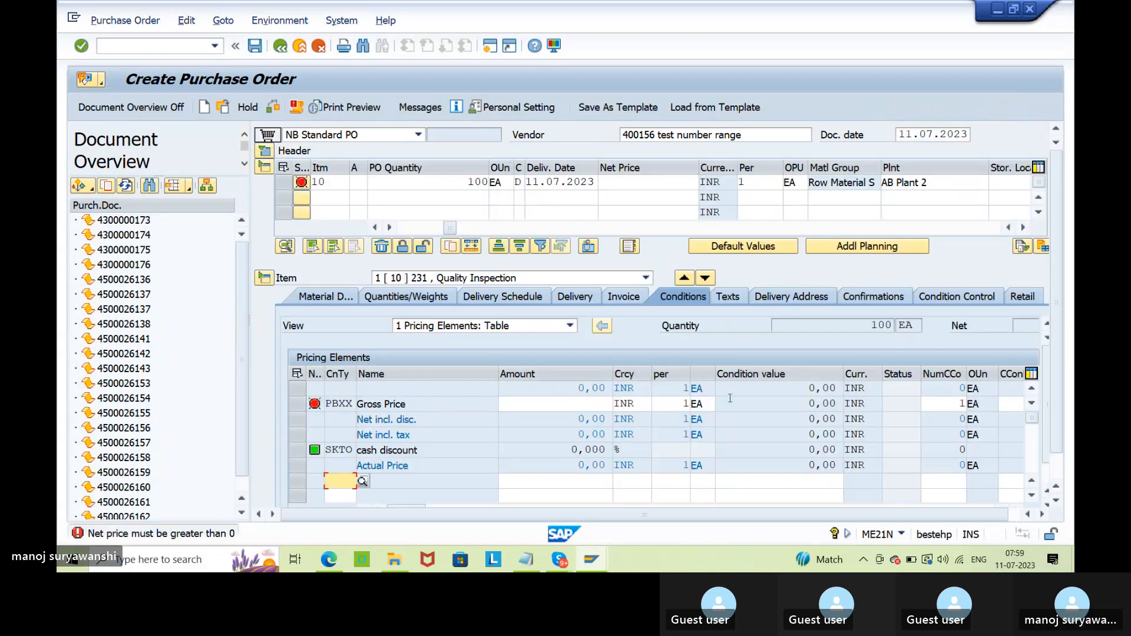
Step: Set the item's net price to 25 INR and hide the document overview
left_click(637, 184)
type("25")
key("Return")
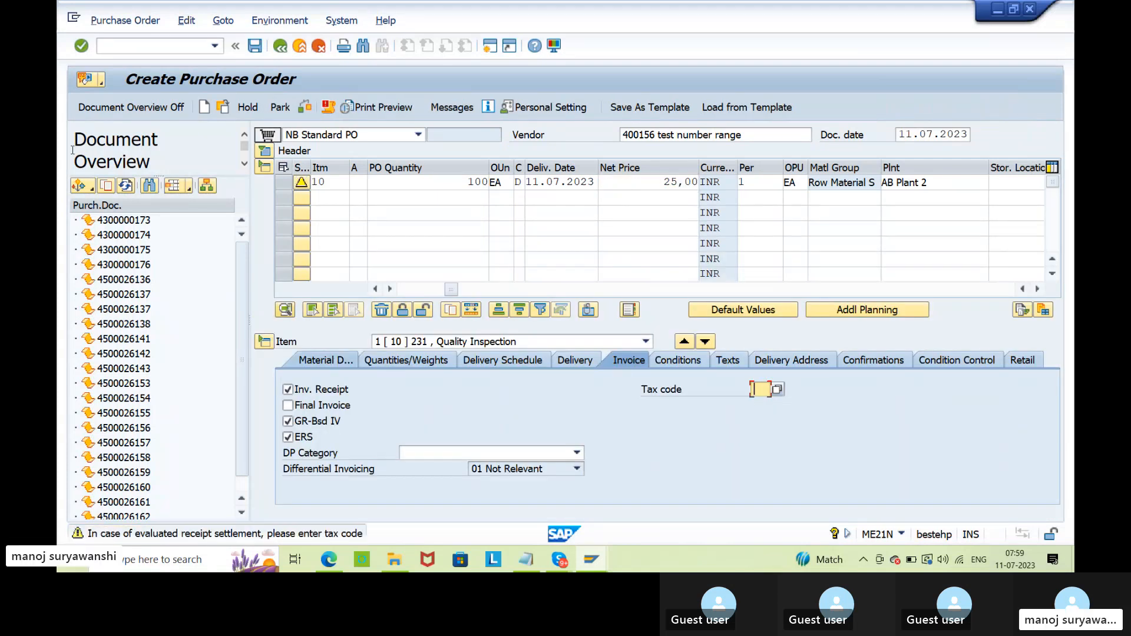
left_click(130, 106)
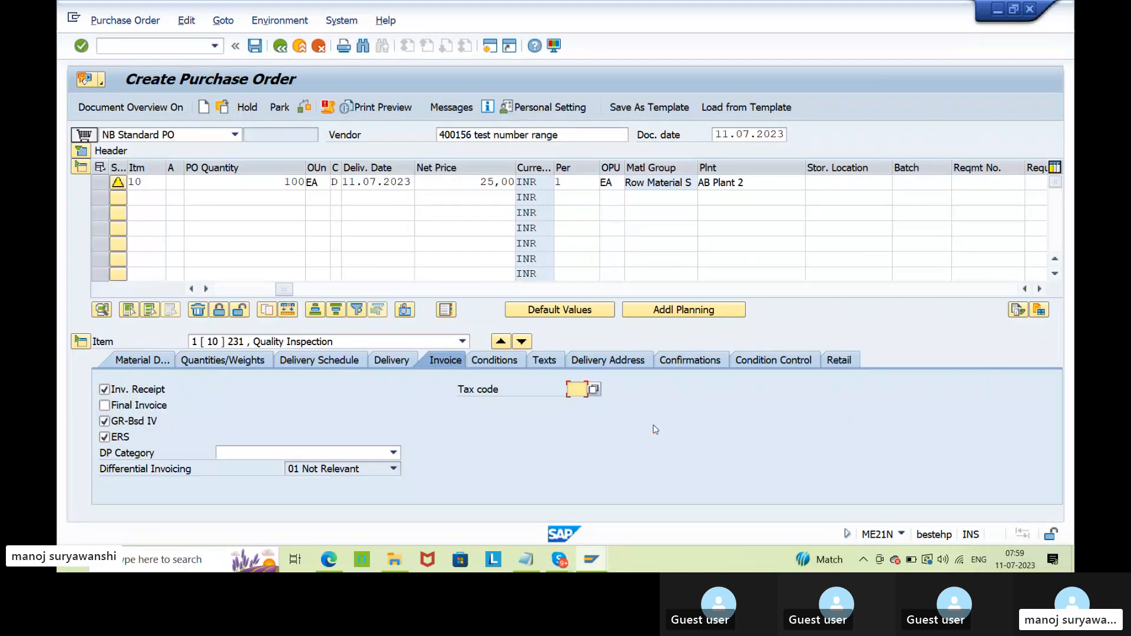
Step: Examine the stock type and its available options in the item's delivery data
left_click(401, 363)
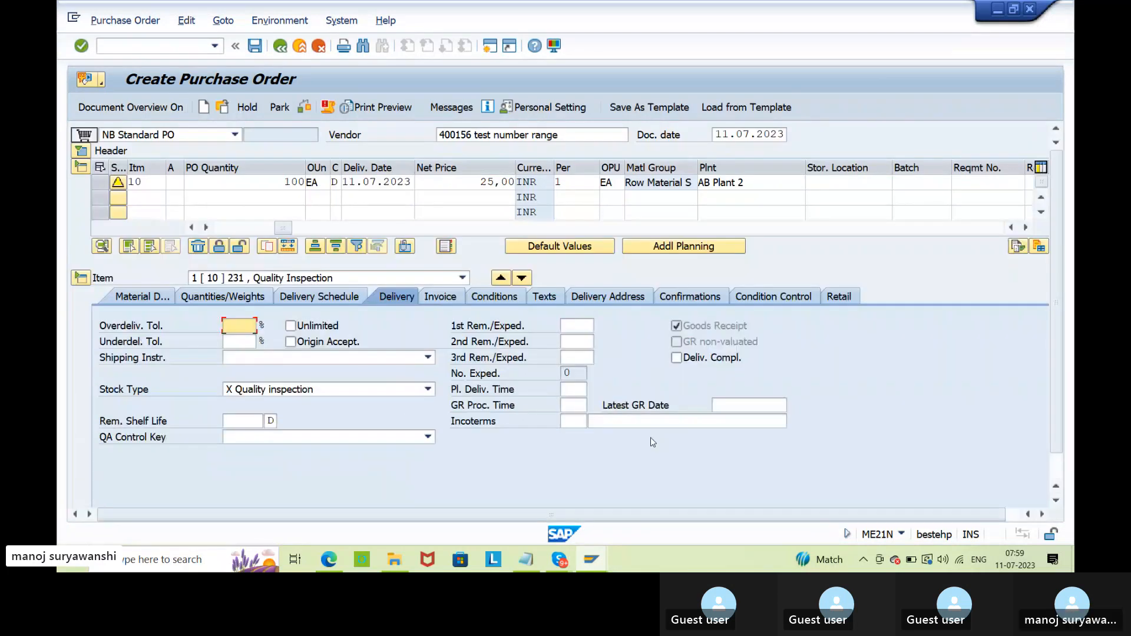
left_click(234, 390)
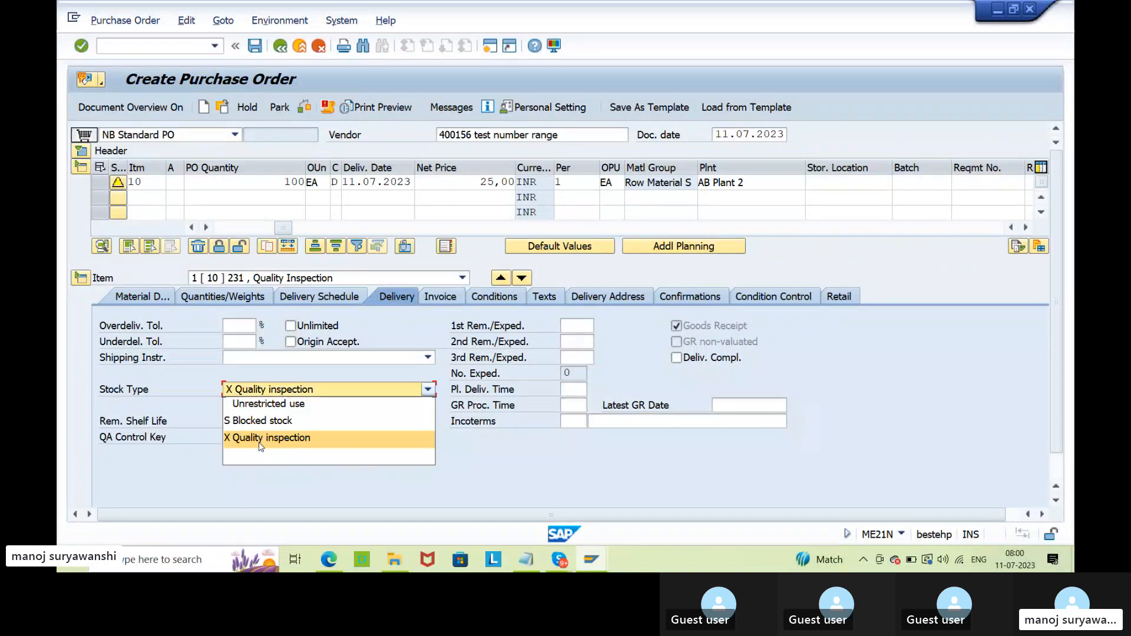
left_click(581, 477)
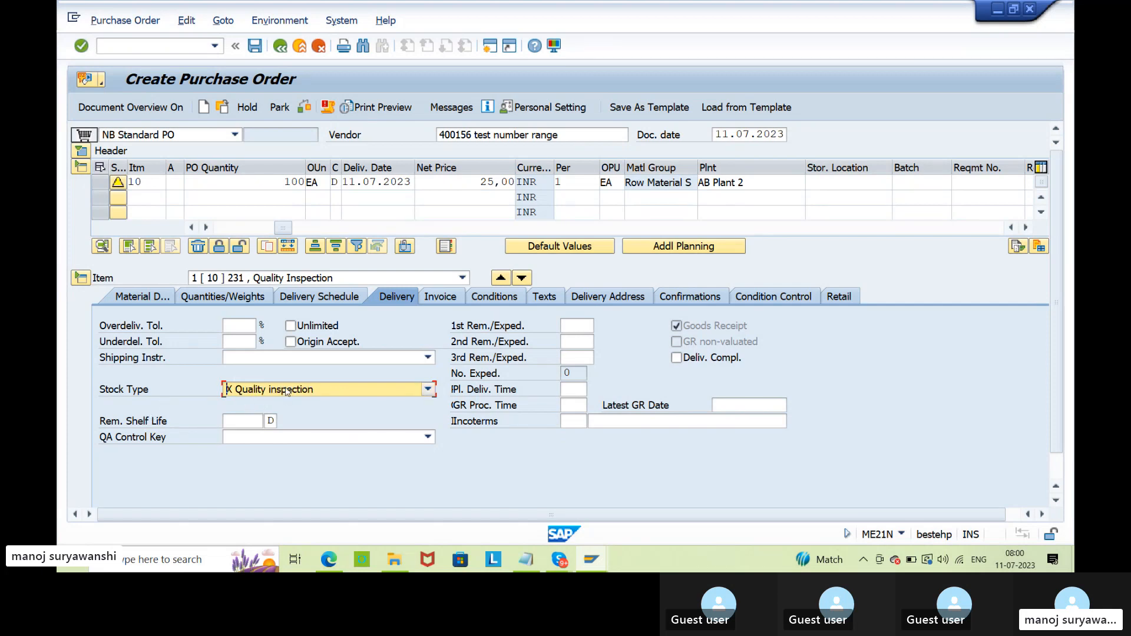
Step: Save the purchase order despite the system messages and copy its number from the Select Document dialog
left_click(262, 46)
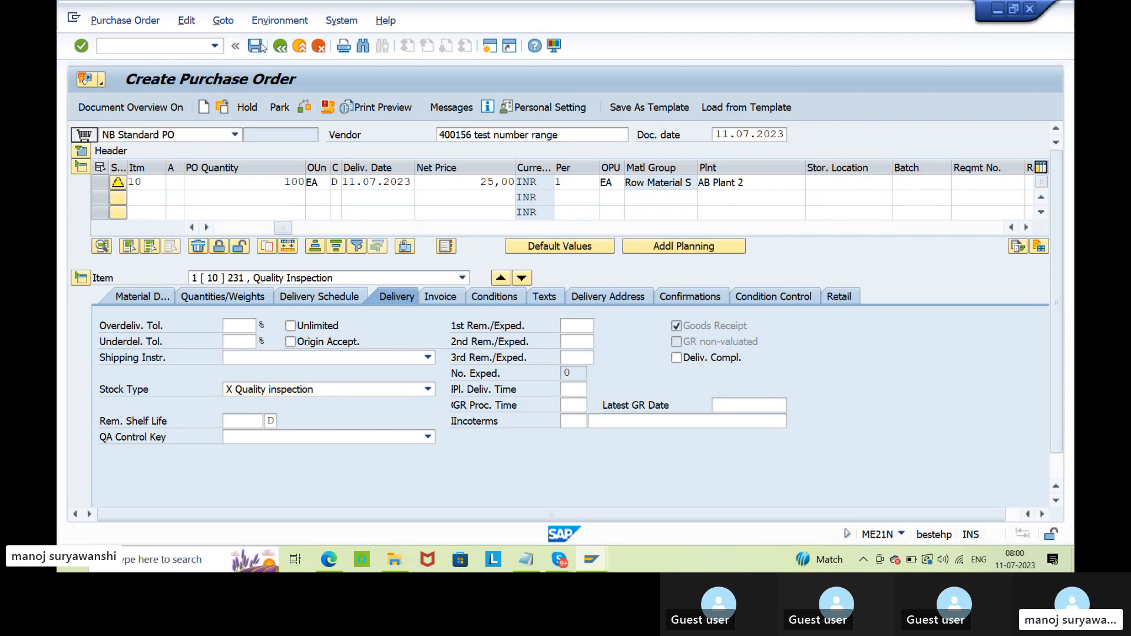
left_click(301, 303)
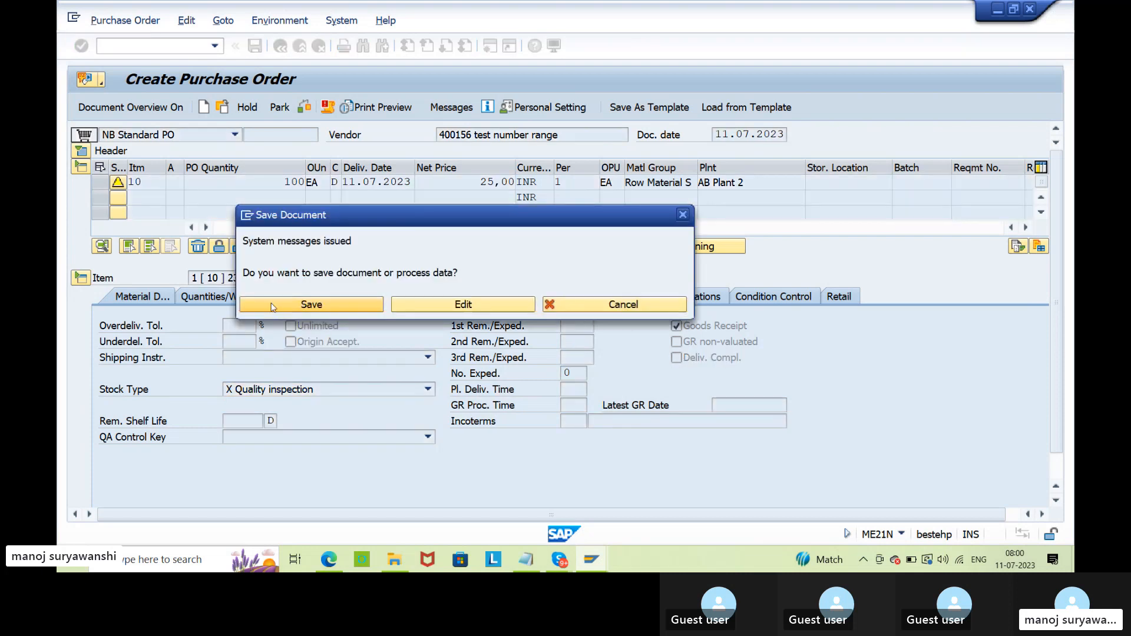
key("shift+F5")
key("ctrl+c")
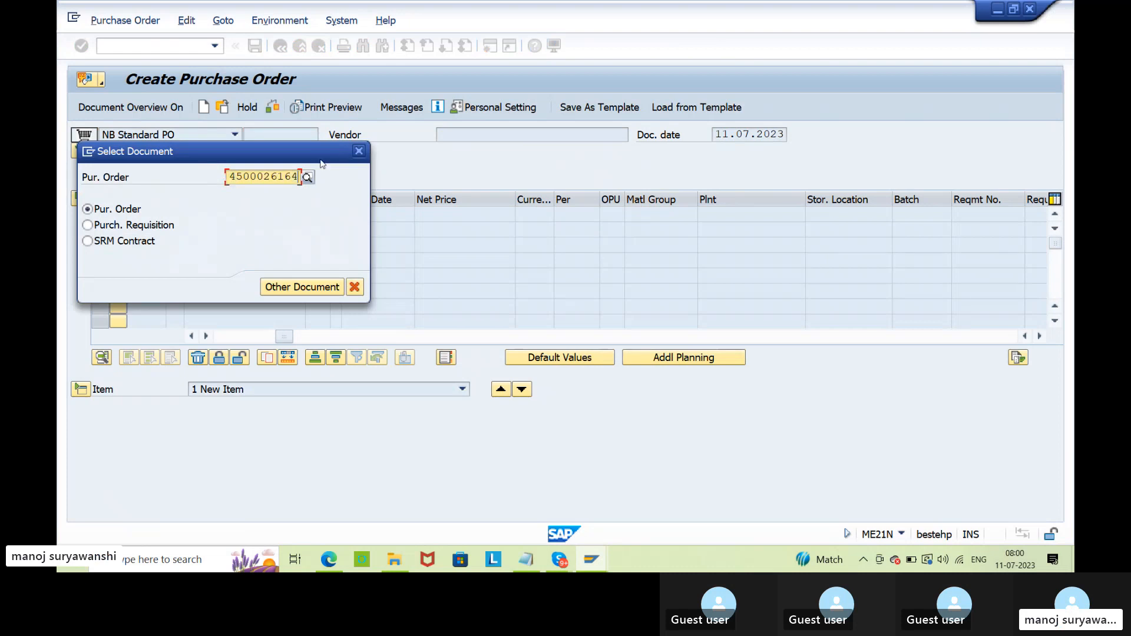
left_click(359, 152)
Step: Start transaction MIGO as Goods Receipt for Purchase Order and load the saved order using the copied purchase order number
left_click(148, 45)
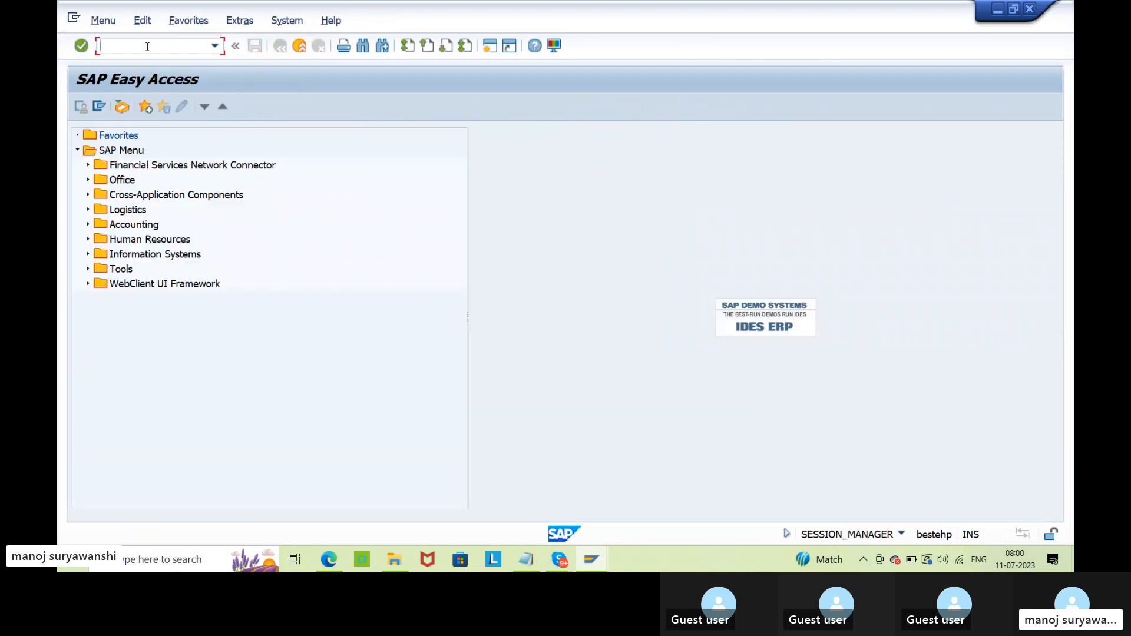
type("migo")
key("Return")
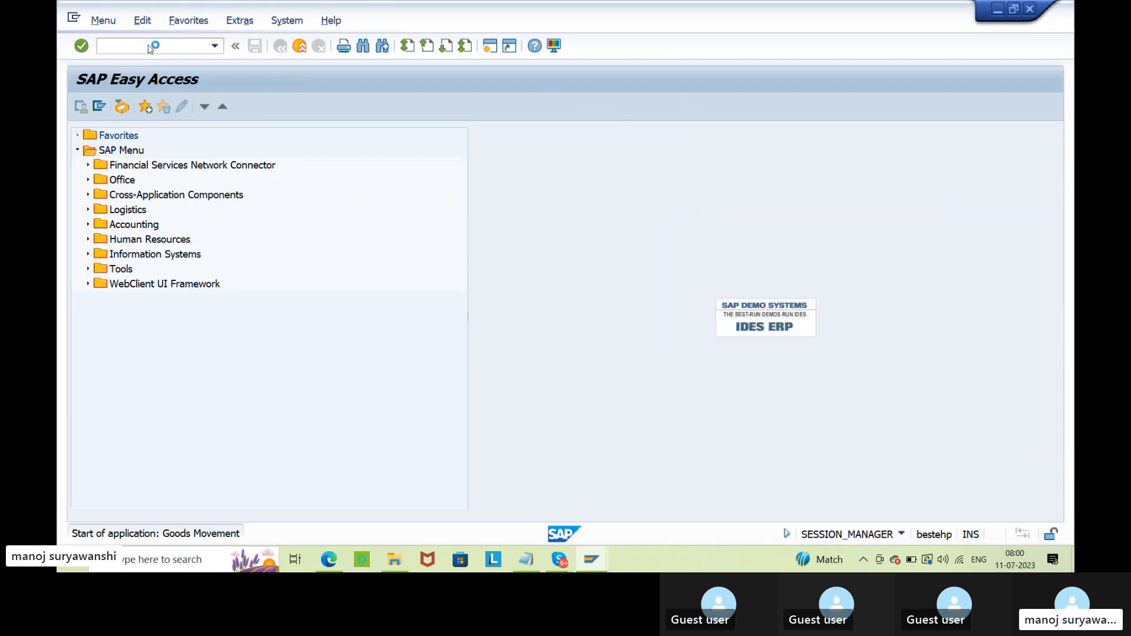
left_click(144, 134)
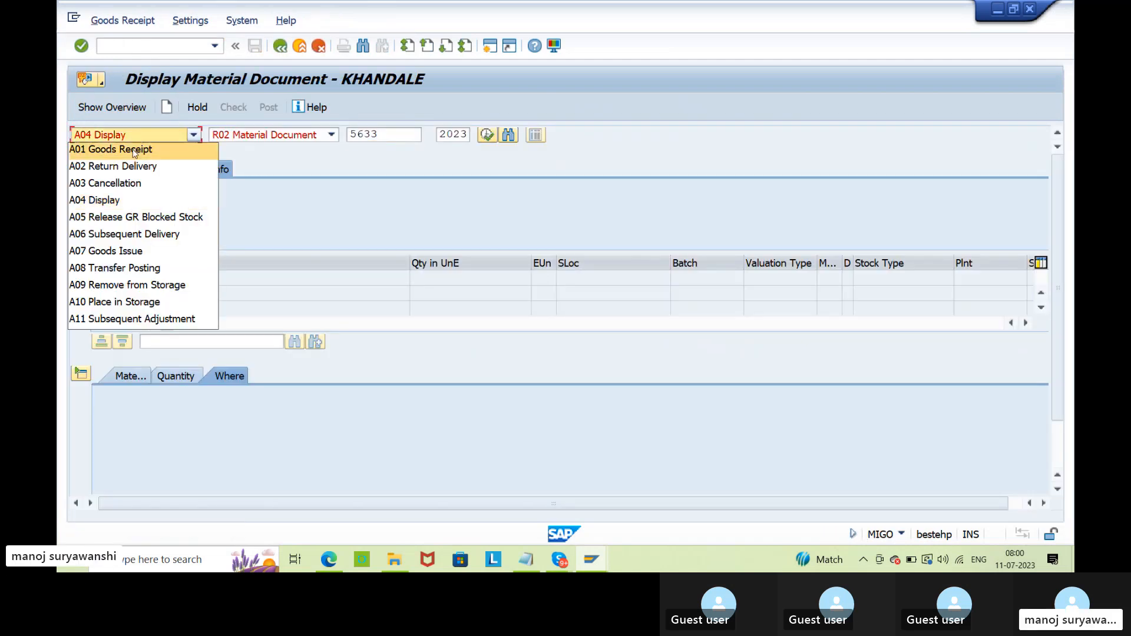
left_click(144, 147)
left_click(267, 136)
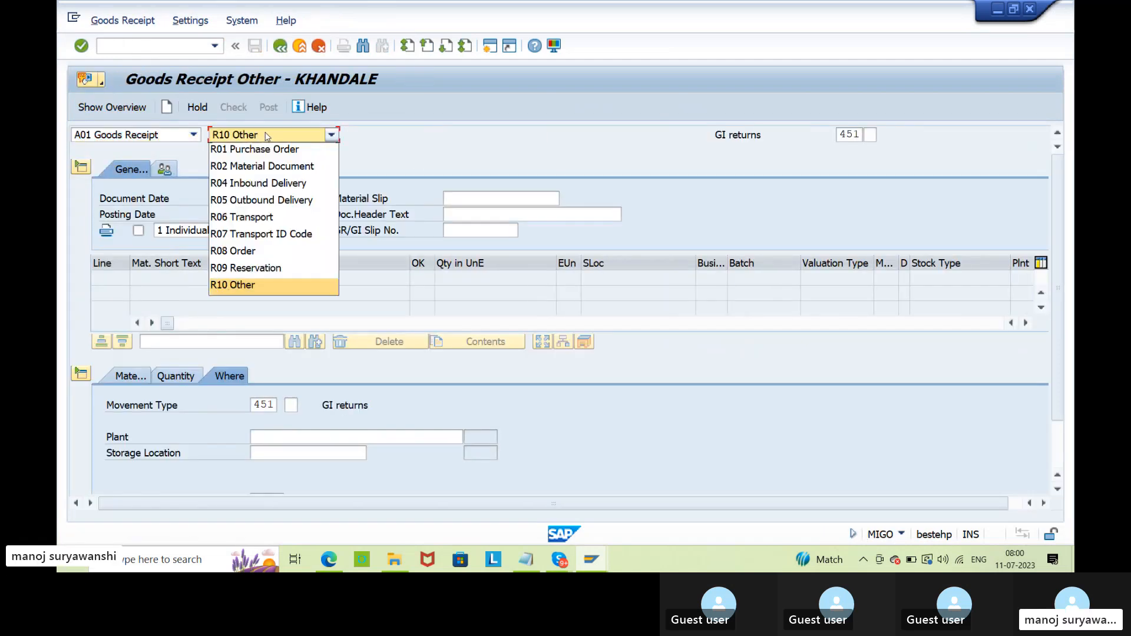
left_click(258, 149)
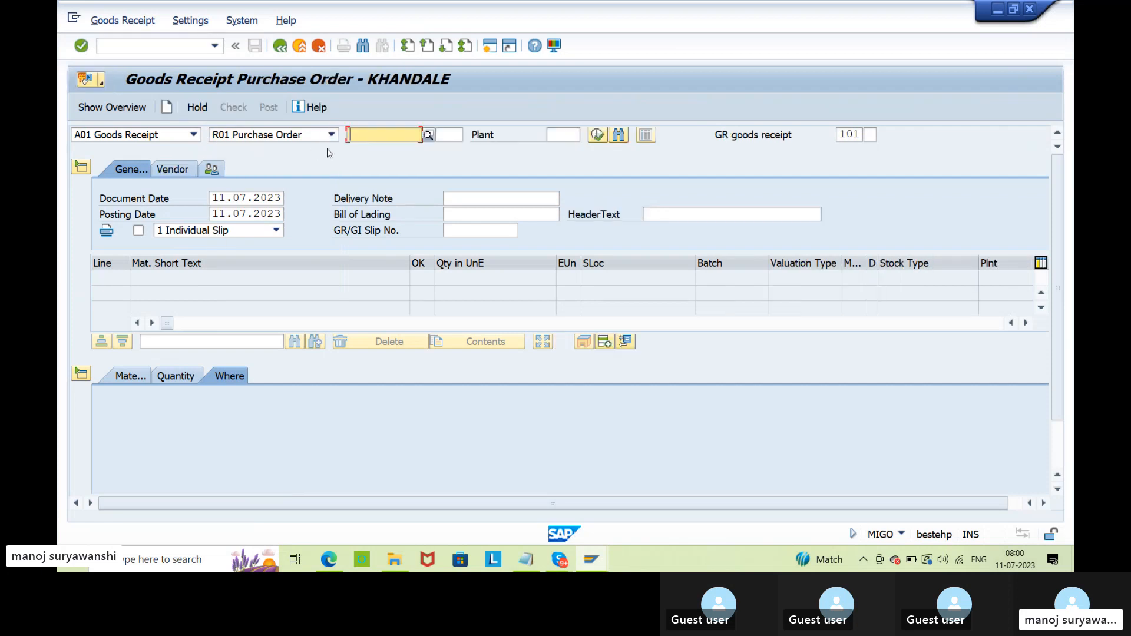
key("ctrl+v")
key("Return")
Step: Set the goods receipt item's storage location to SL02 and mark the item as OK
scroll(458, 495, "down", 2)
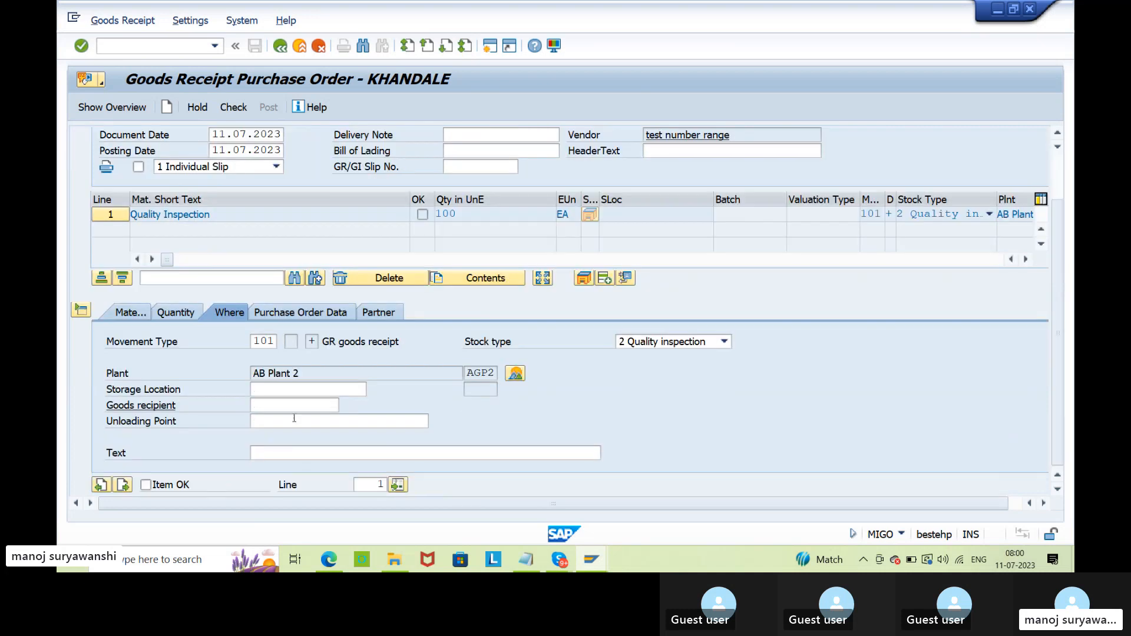
left_click(285, 388)
left_click(285, 388)
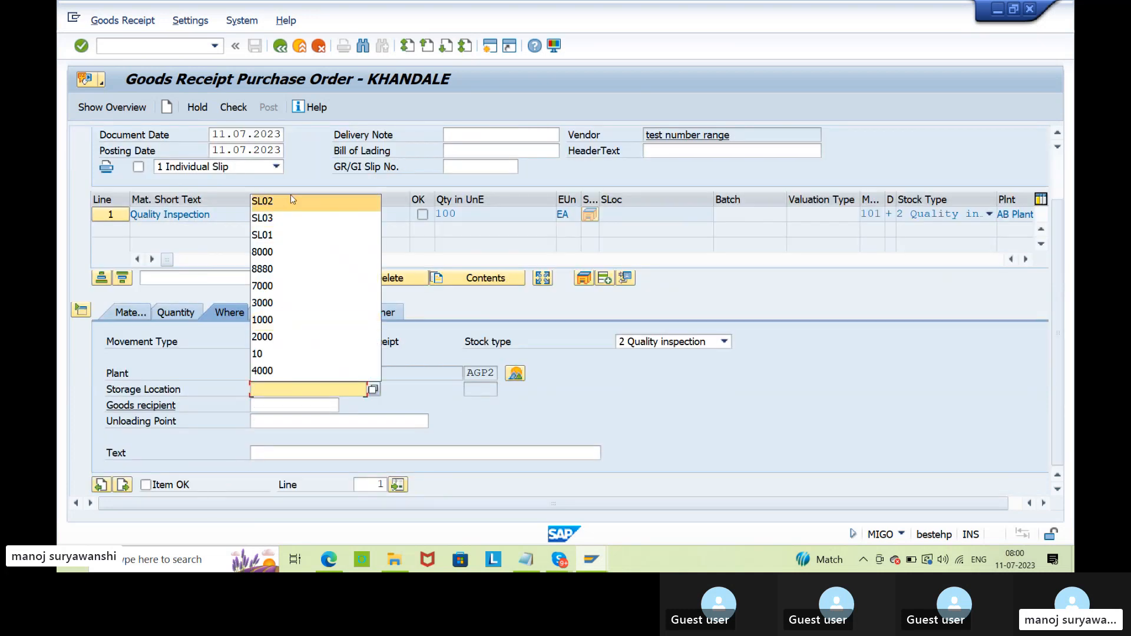
left_click(287, 202)
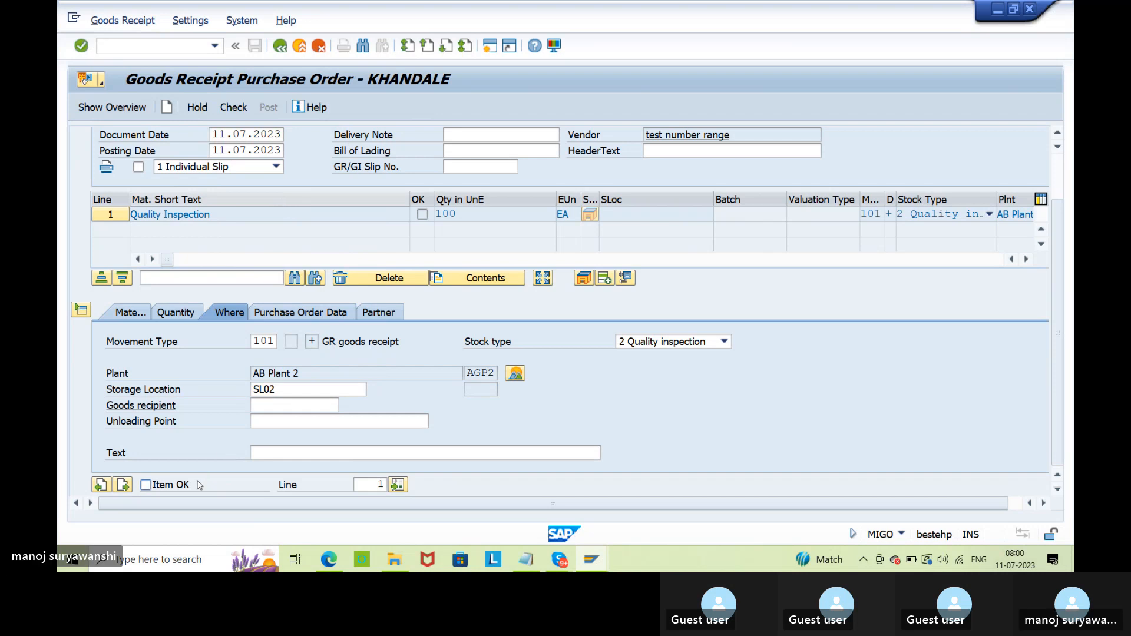
key("Return")
Step: Enter 100 as both the quantity in unit of entry and the delivery note quantity for the goods receipt item
left_click(176, 313)
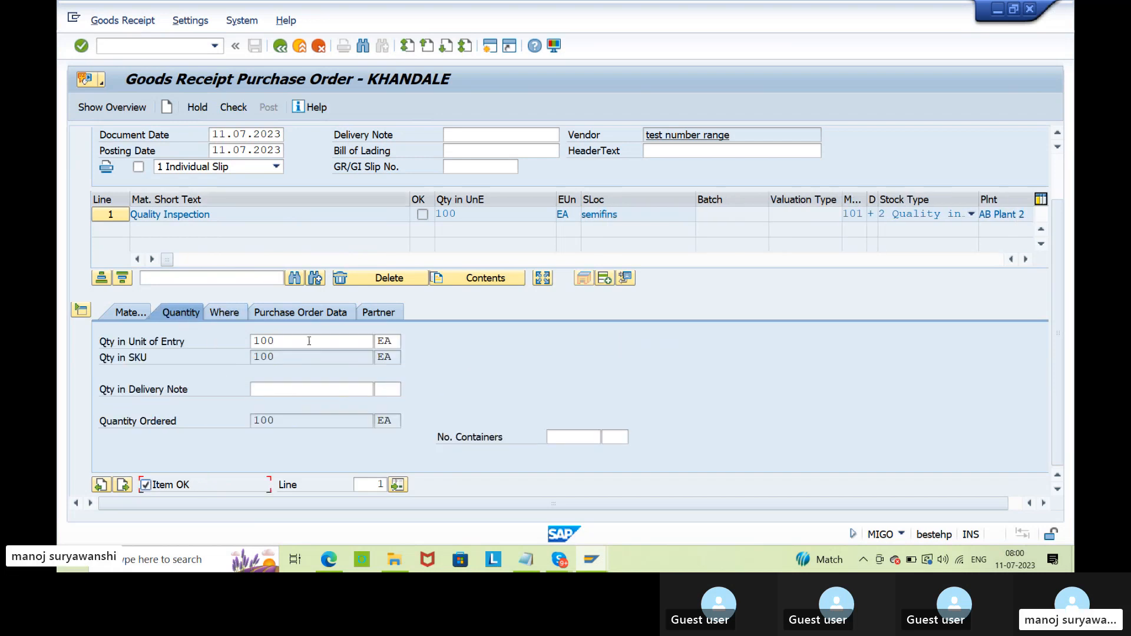
left_click(253, 341)
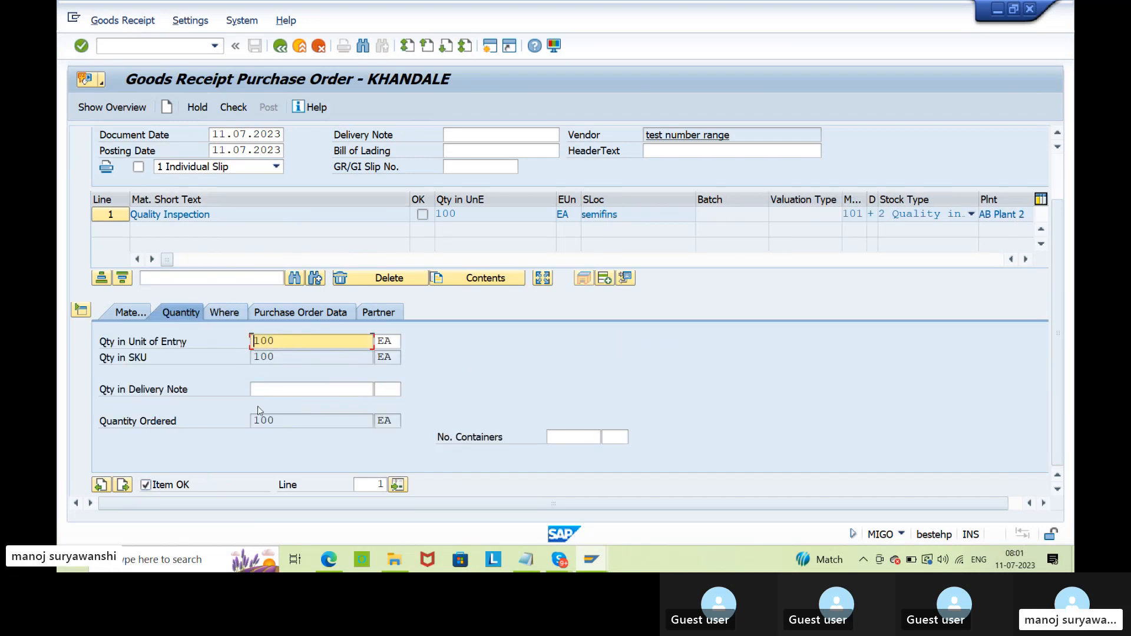
type("100")
key("Delete")
key("Delete")
left_click(291, 384)
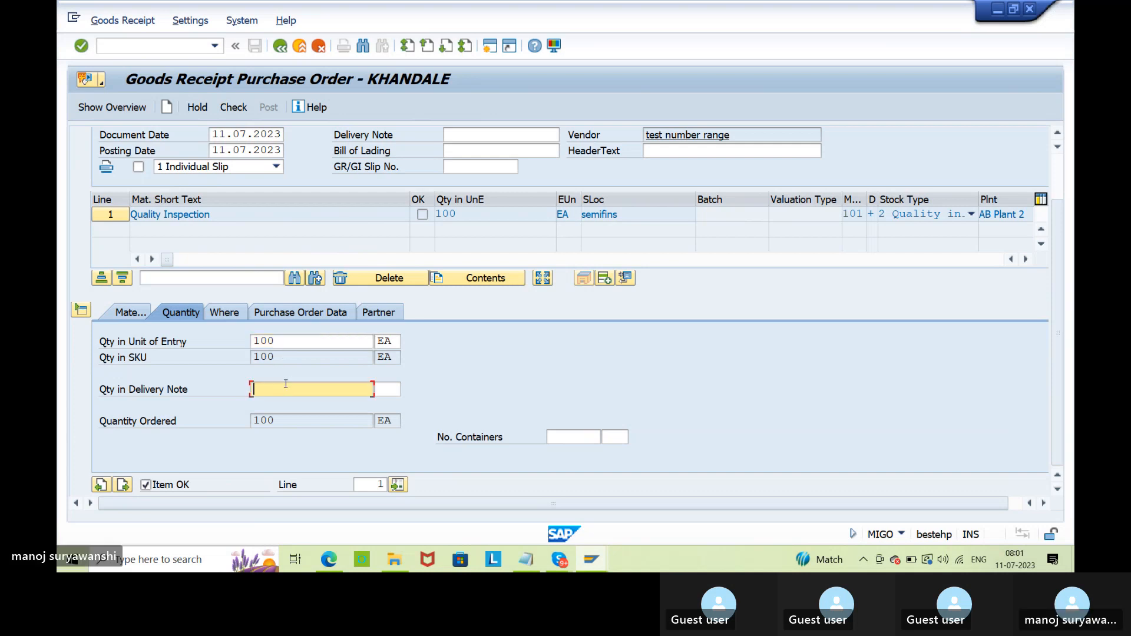
type("100")
Step: Review the item's Where and Purchase Order Data details and run a check on the goods receipt
left_click(226, 312)
left_click(283, 316)
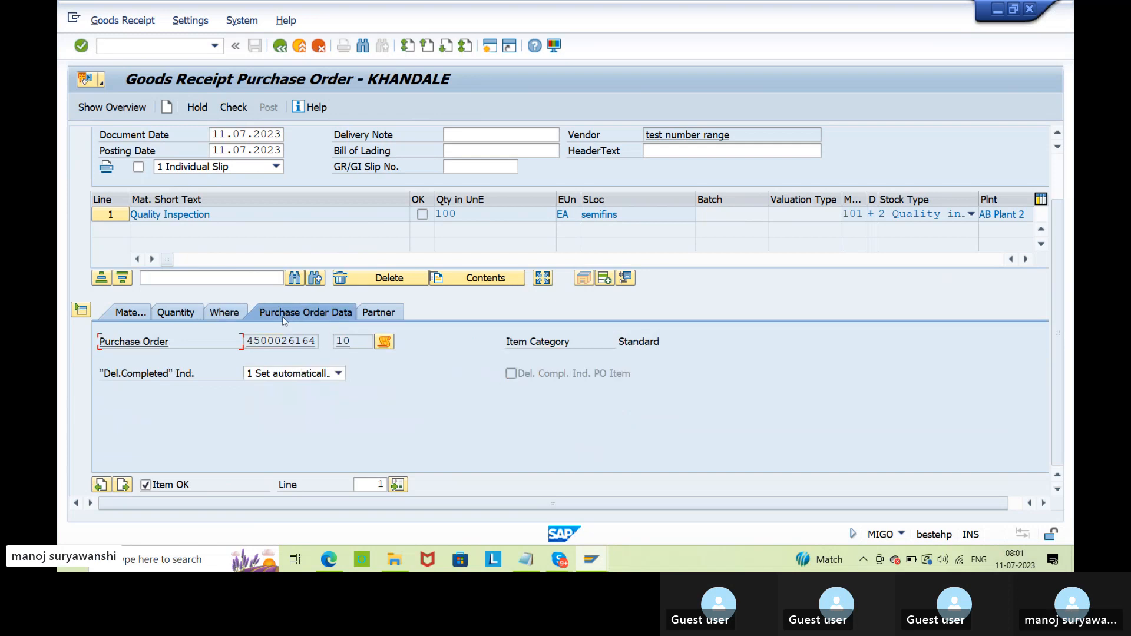
left_click(222, 111)
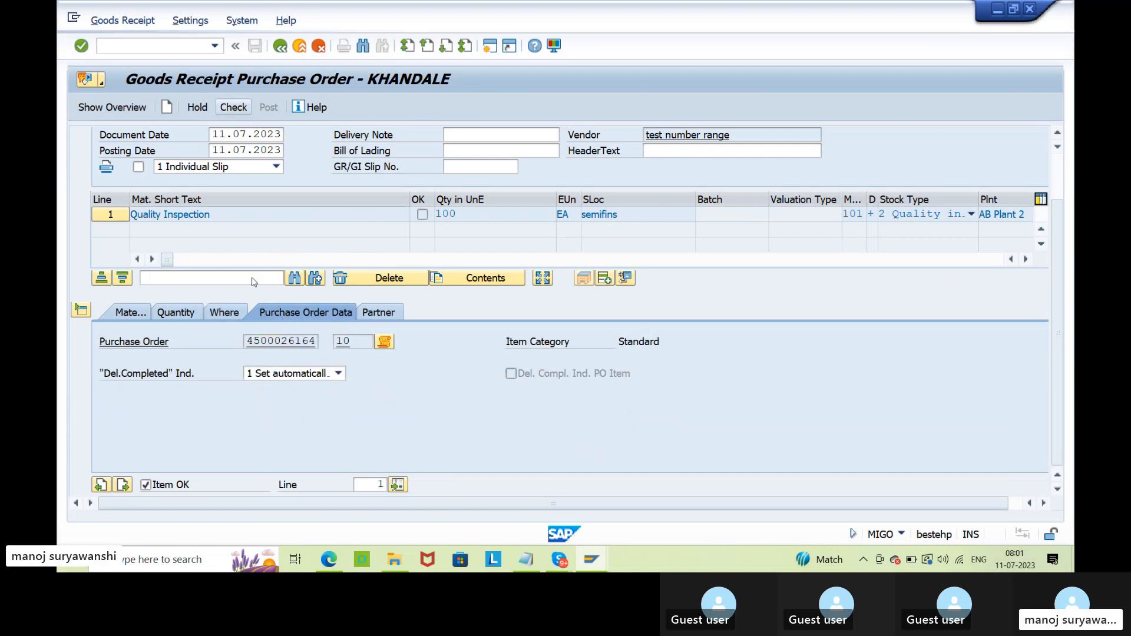
Step: Show the Where details of the Quality Inspection item and post the goods receipt for the purchase order
left_click(112, 319)
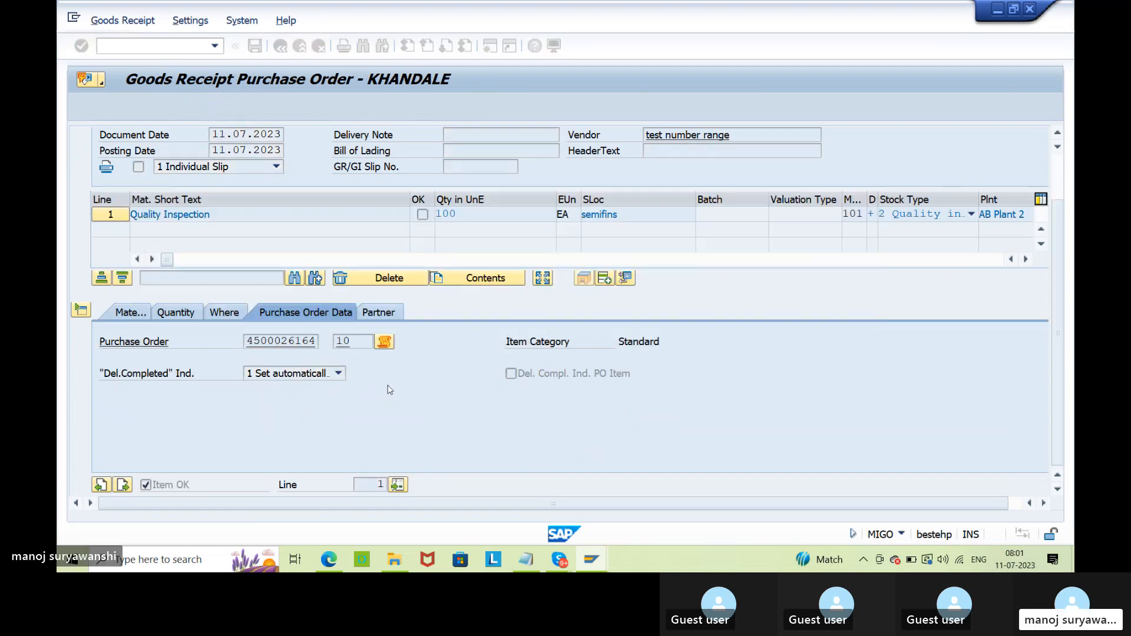
left_click(228, 315)
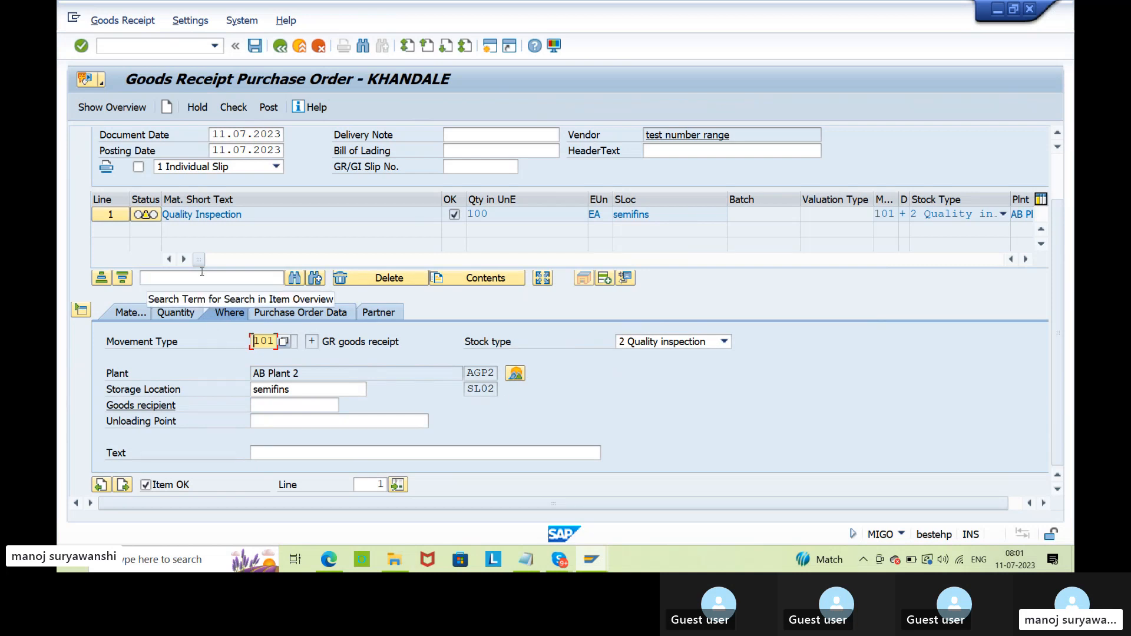
left_click(271, 115)
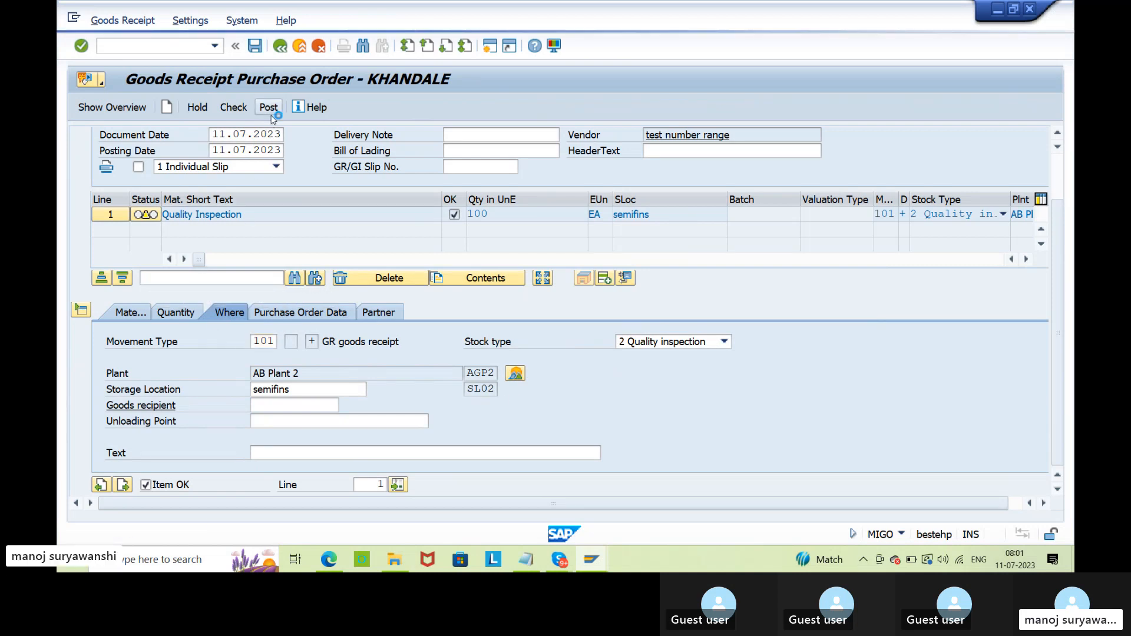
Step: Switch the goods movement action to A04 Display and bring up the material document just posted
left_click(156, 137)
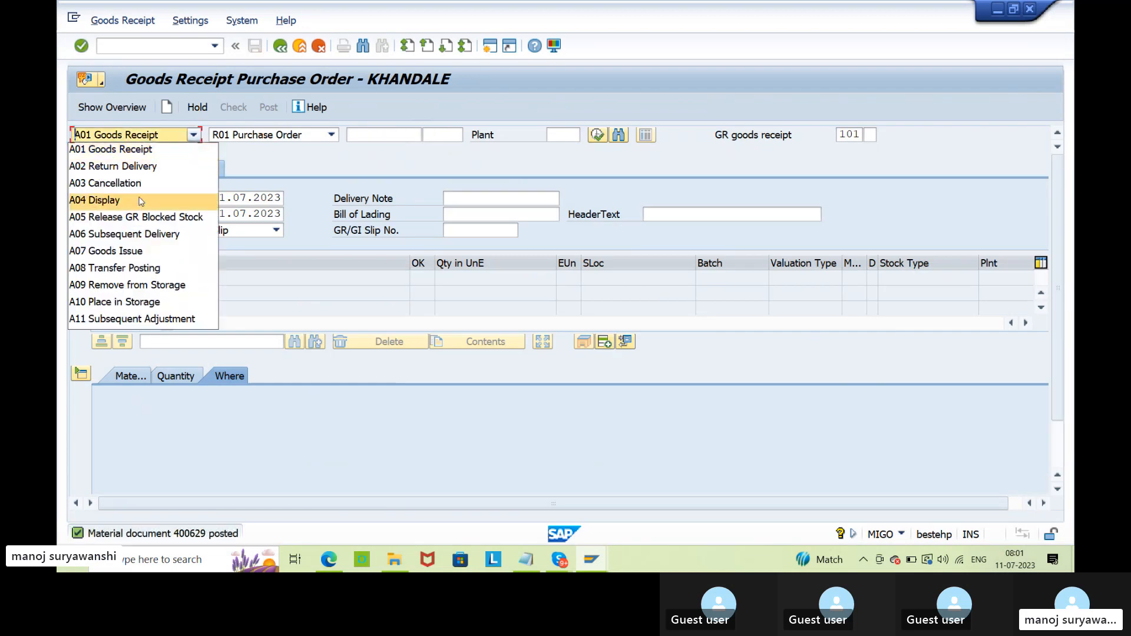
left_click(141, 201)
key("Return")
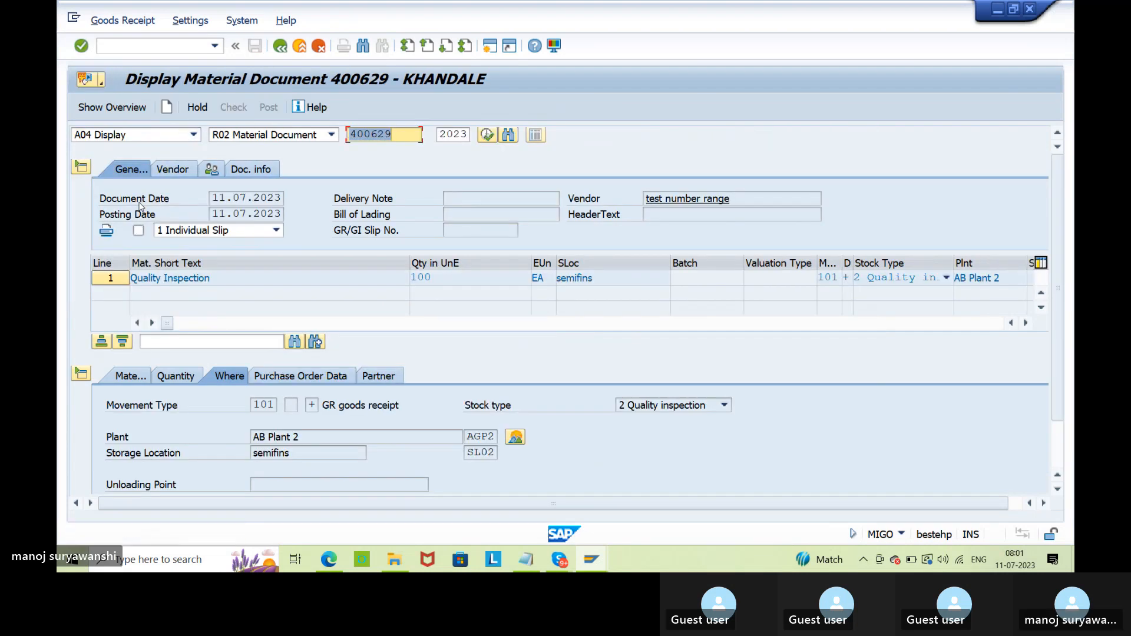
Step: Open the stock overview from the document's plant details and examine the quality inspection stock in SL02 semifins
left_click(516, 437)
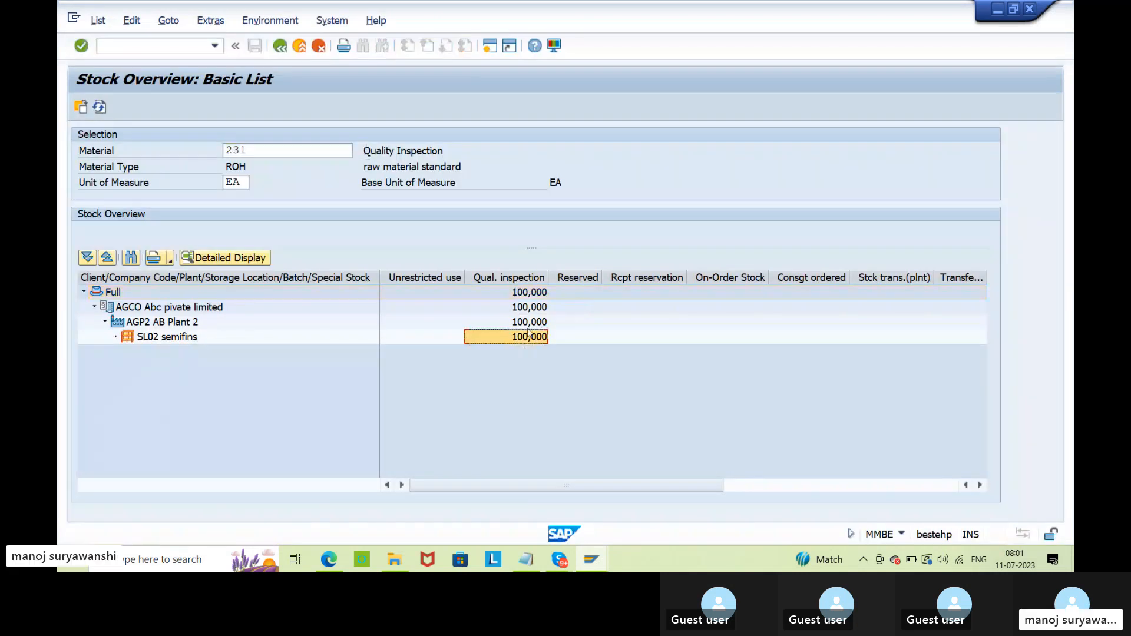
left_click(533, 282)
left_click(518, 336)
left_click(505, 394)
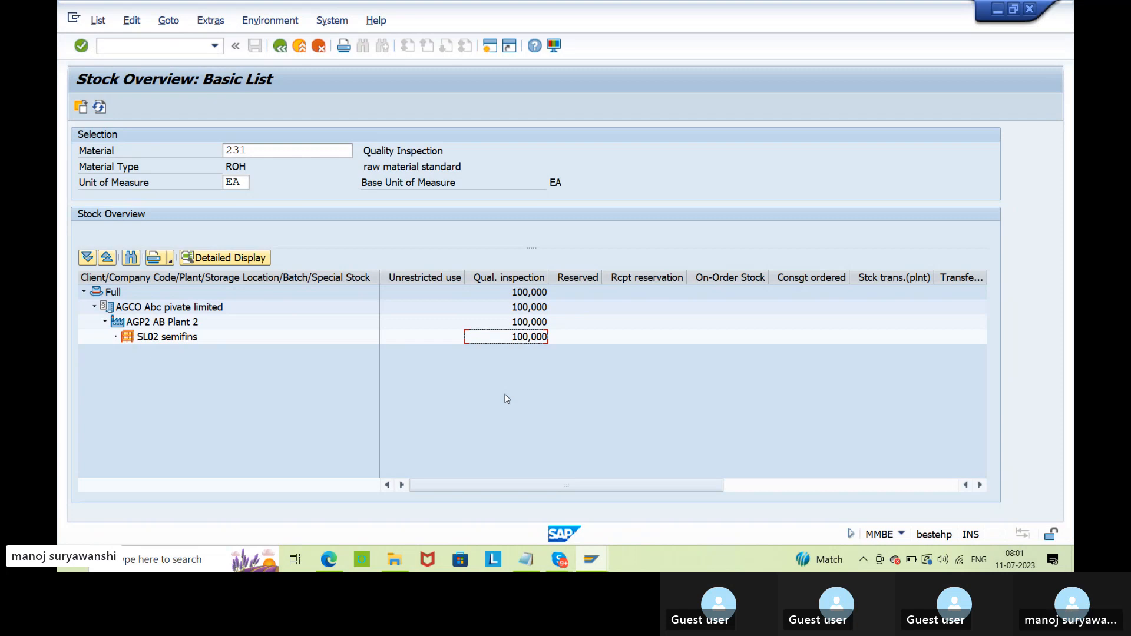
Step: Return to the material document session and leave it for the SAP Easy Access screen
left_click(593, 563)
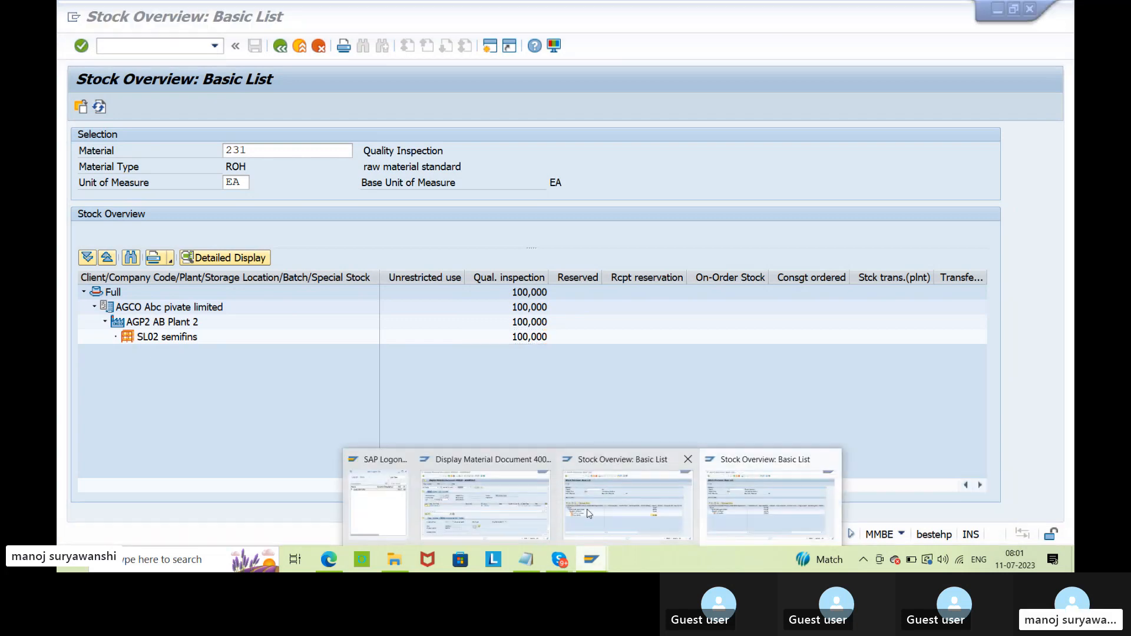
left_click(523, 507)
left_click(280, 46)
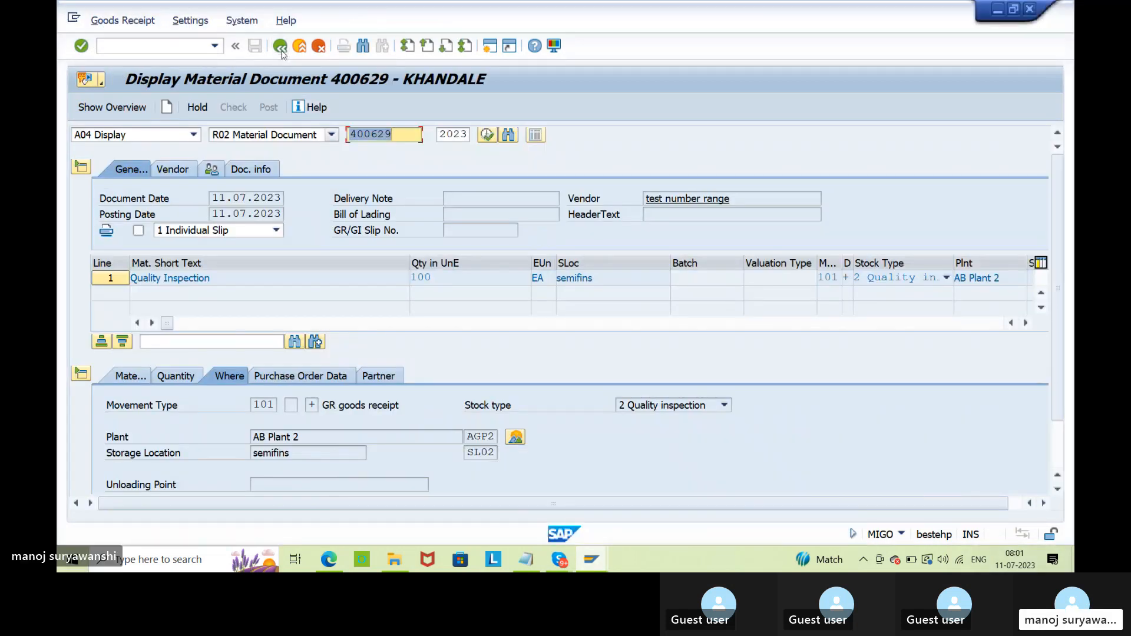
type("mm")
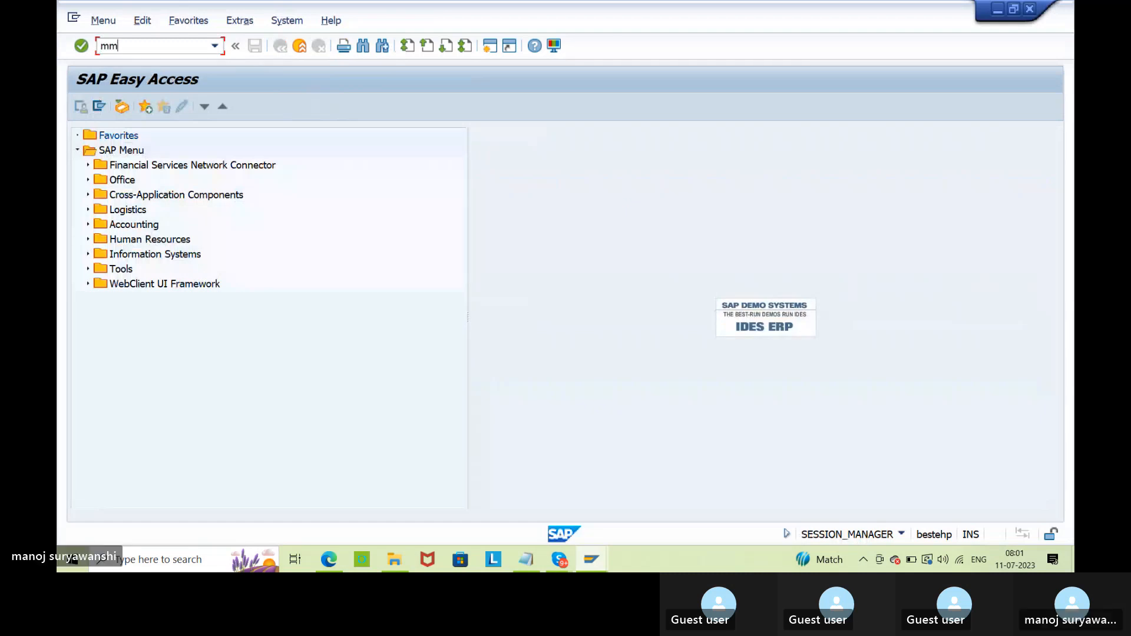
type("02")
key("Return")
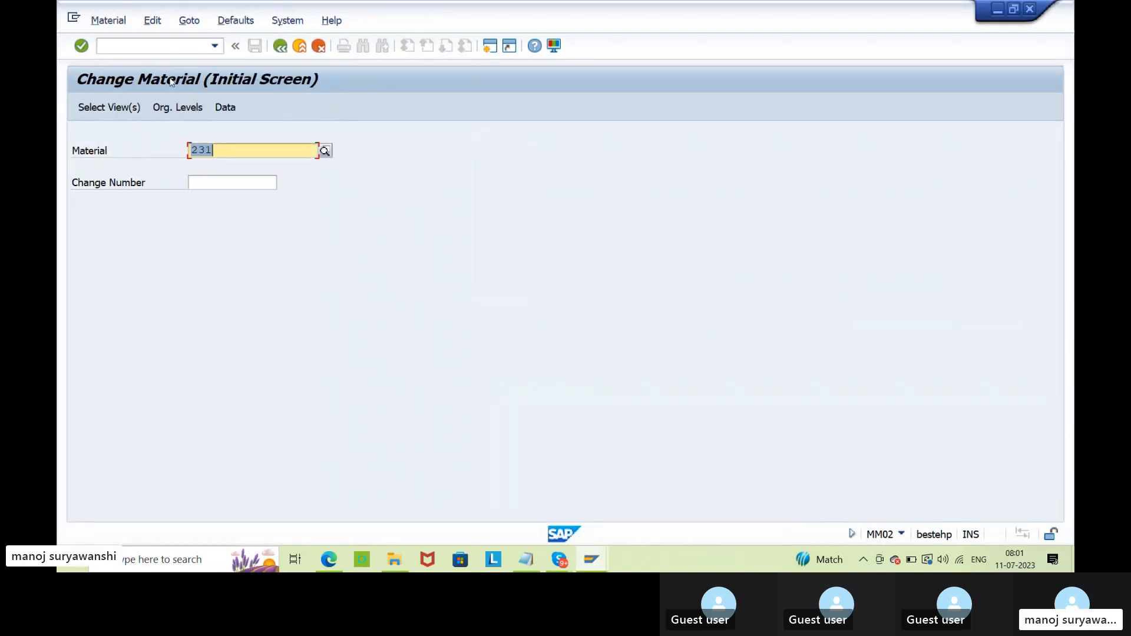
key("Return")
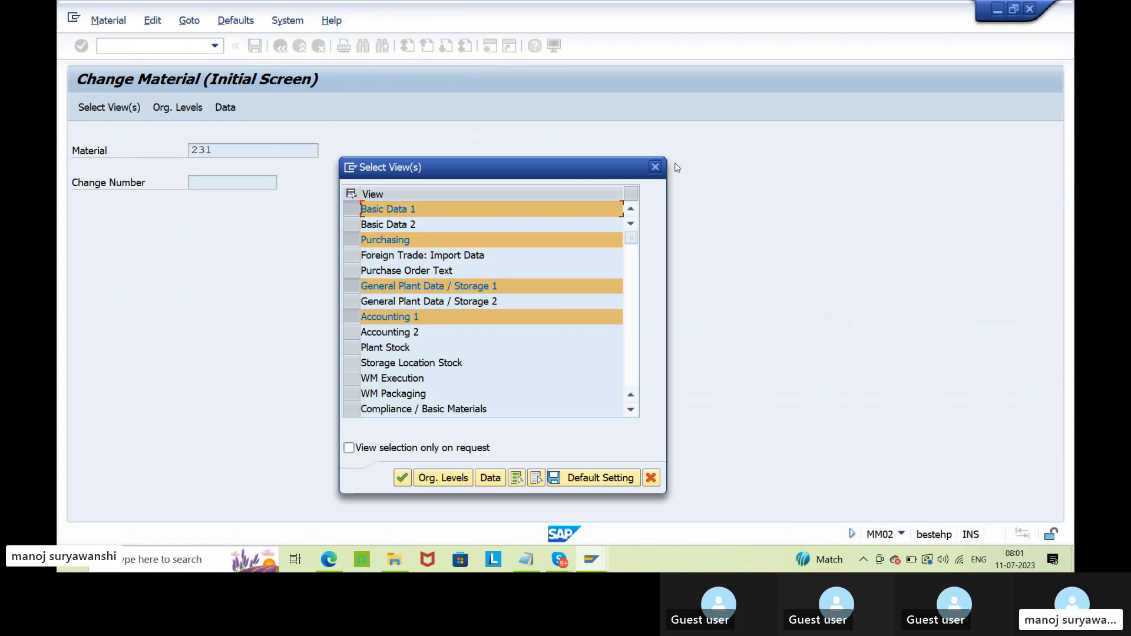
left_click(657, 168)
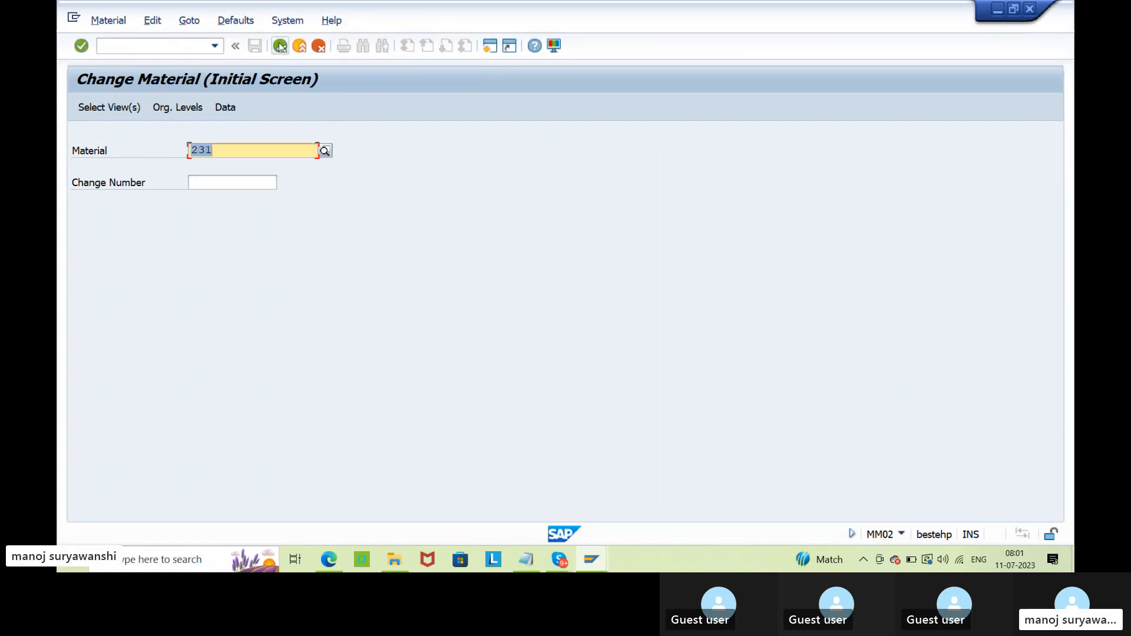
key("F3")
Step: Run transaction MM01 for material 231 and bring up its view selection
type("mm01")
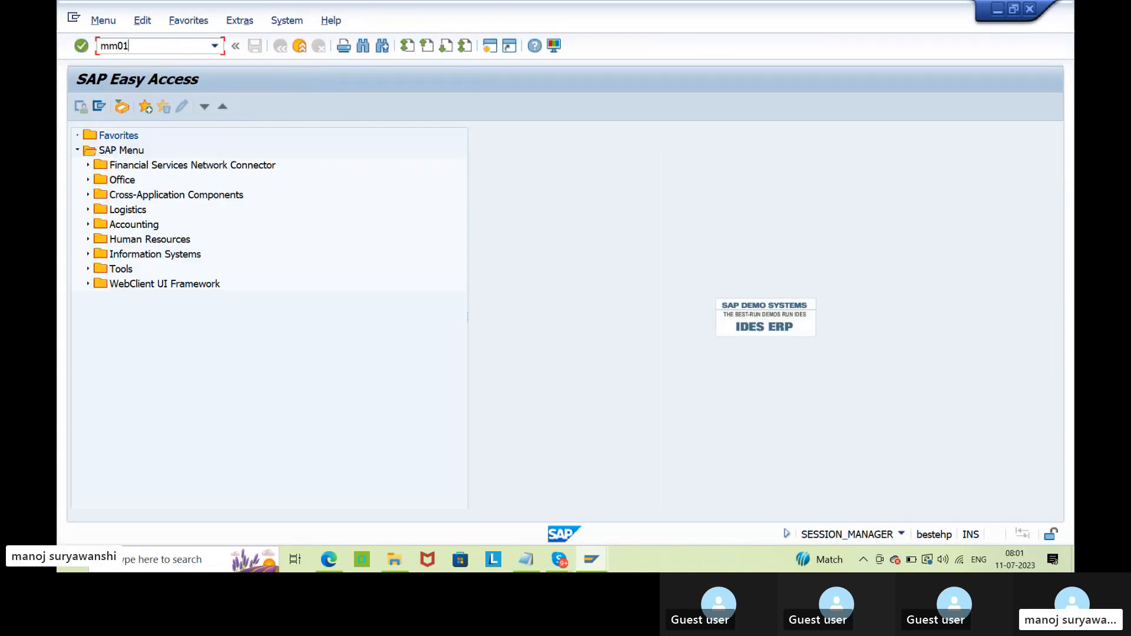
key("Return")
type("231")
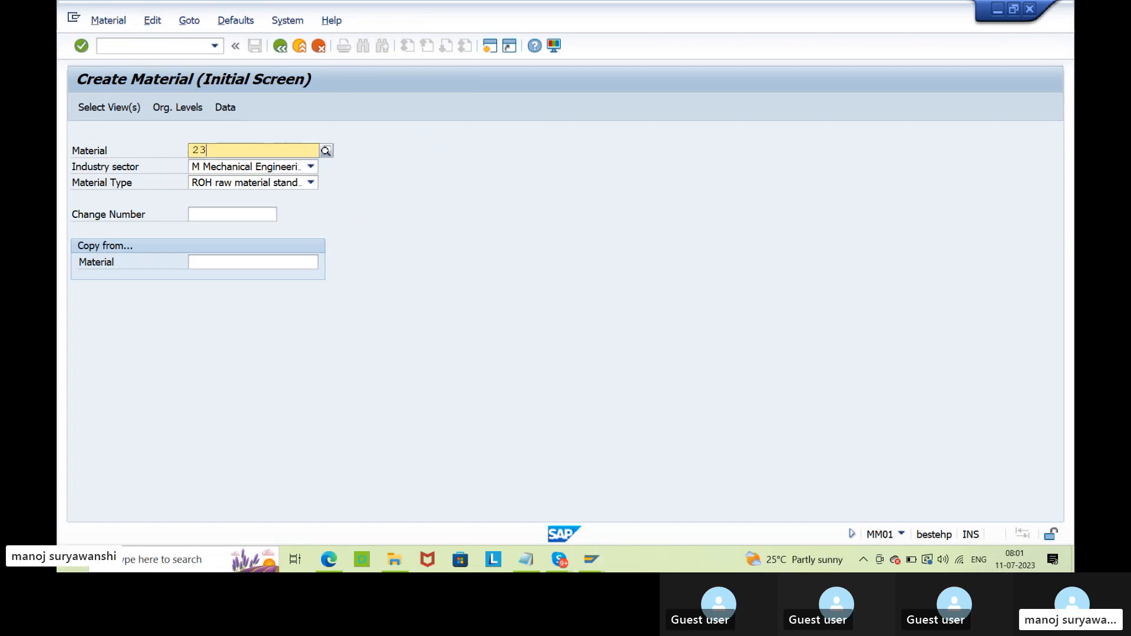
key("Return")
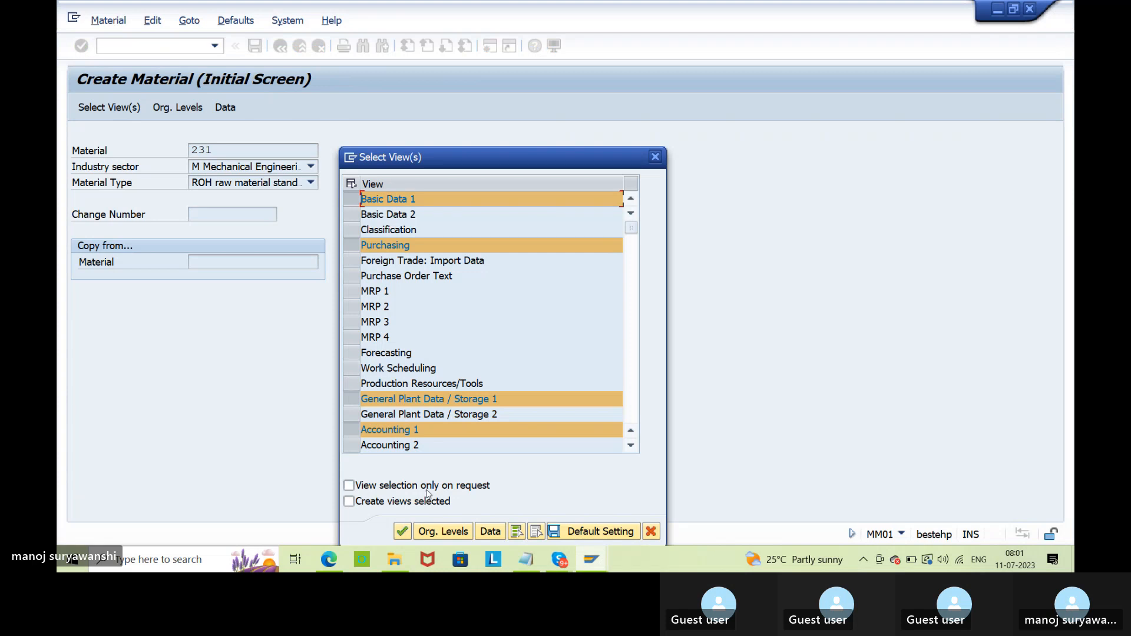
Step: Select only the Work Scheduling view for material 231 and set its plant to AGP2
left_click(515, 531)
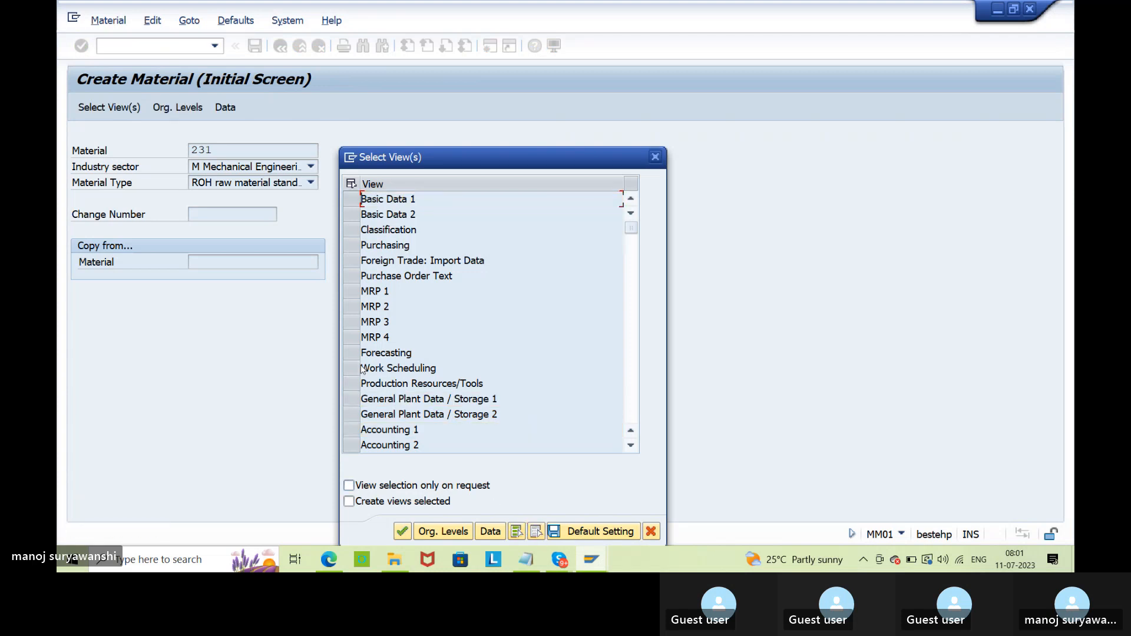
left_click(361, 368)
left_click(443, 531)
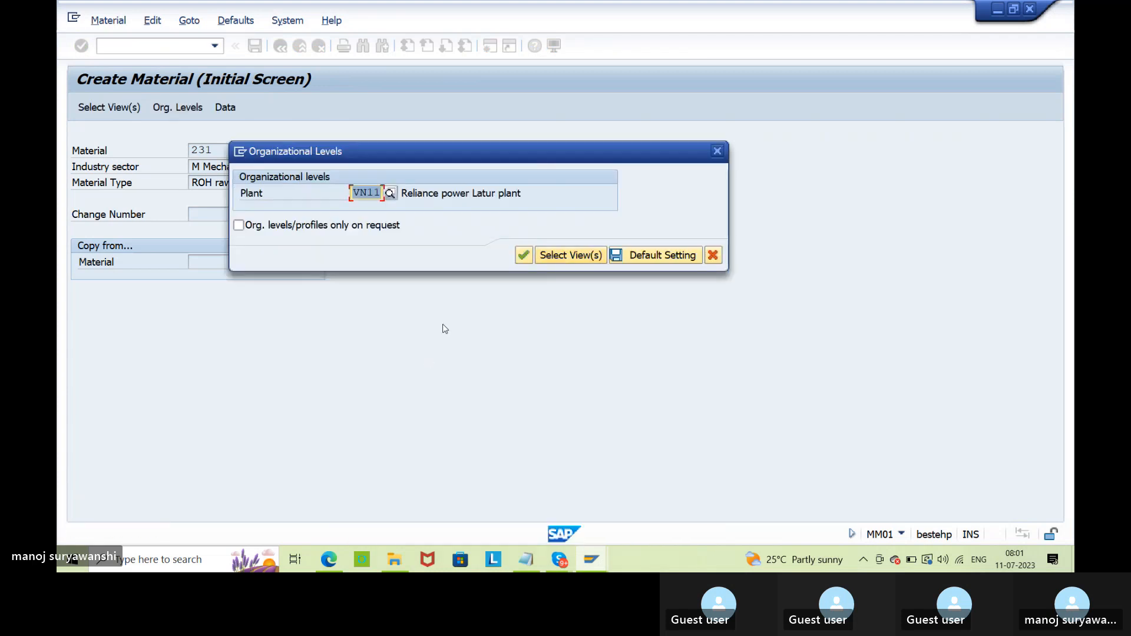
key("BackSpace")
type("agp2")
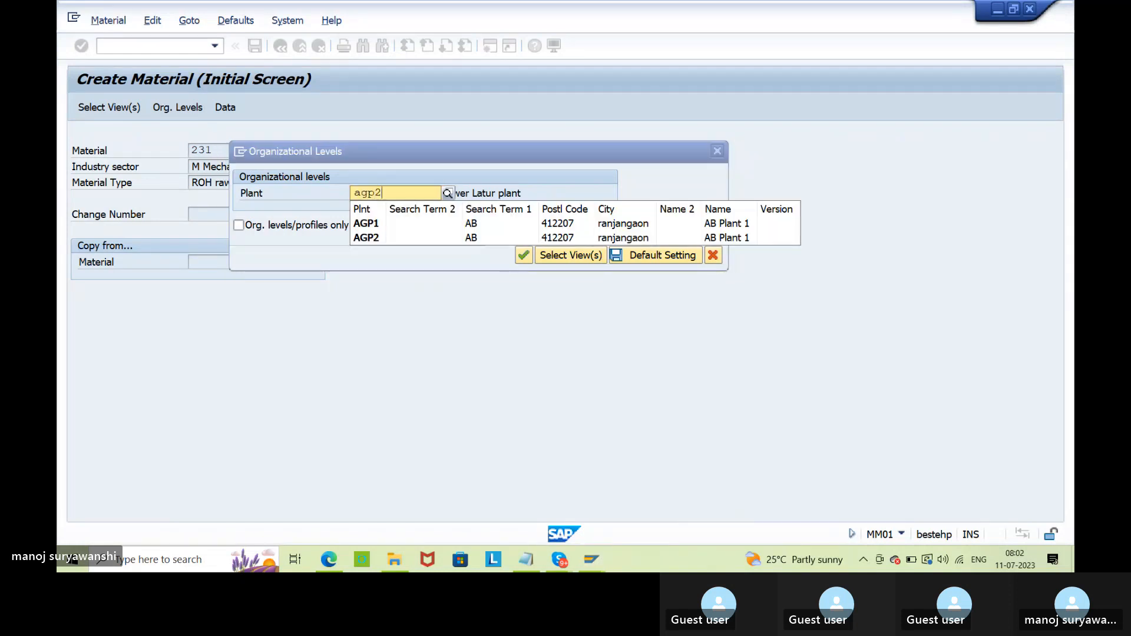
key("Return")
key("Return")
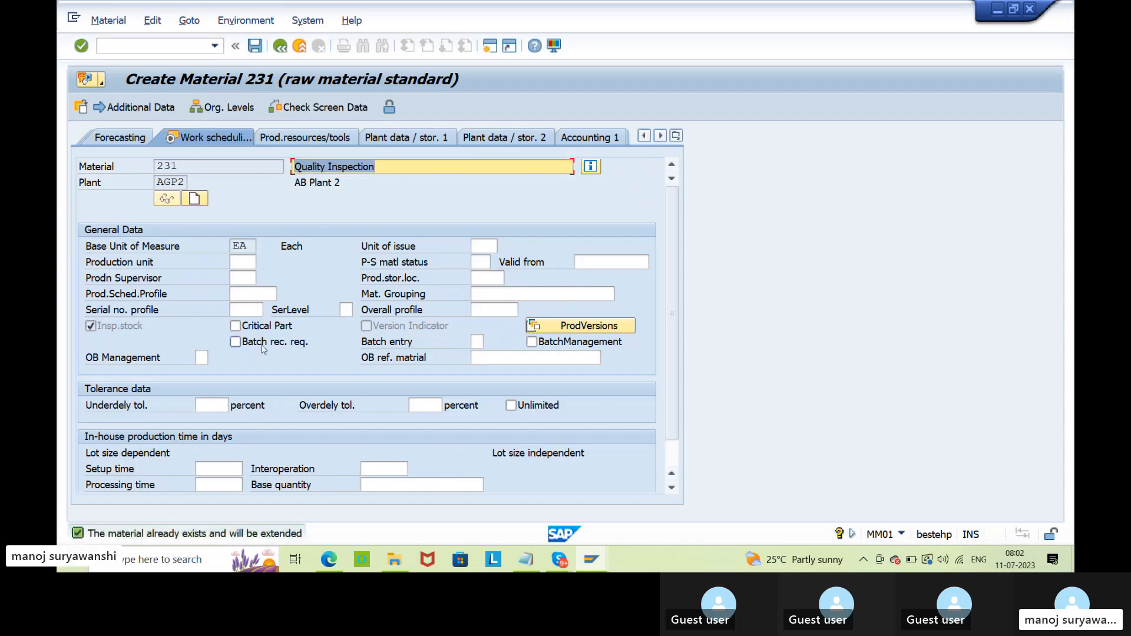
Step: Review the Insp.stock indicator in the Work Scheduling general data and save the material extension
left_click(89, 328)
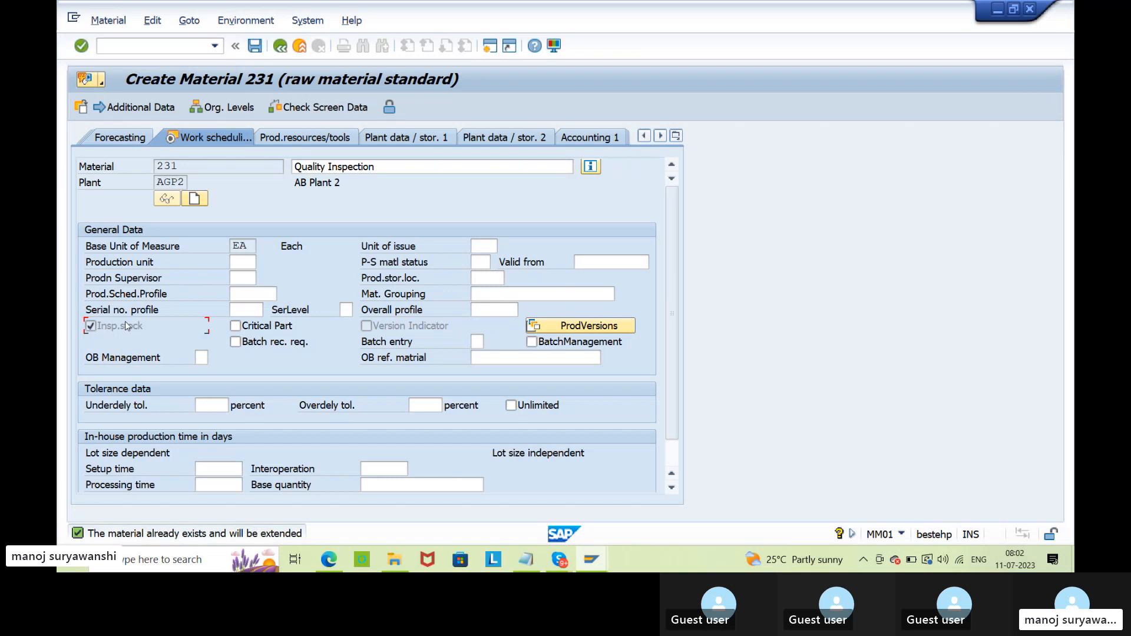
scroll(125, 326, "down", 1)
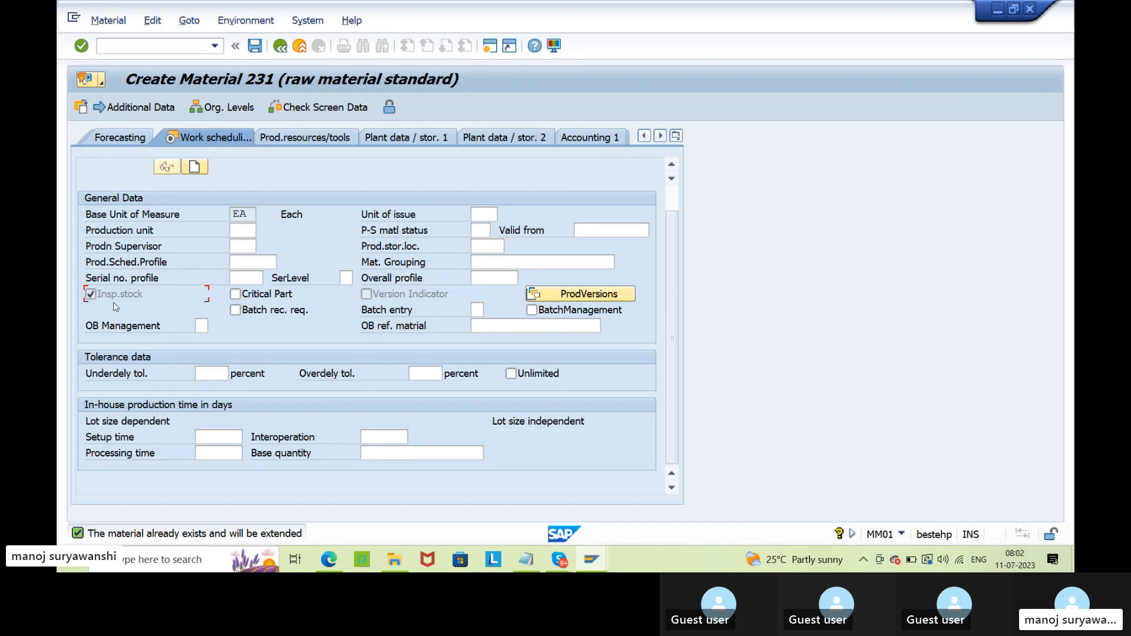
scroll(116, 307, "up", 1)
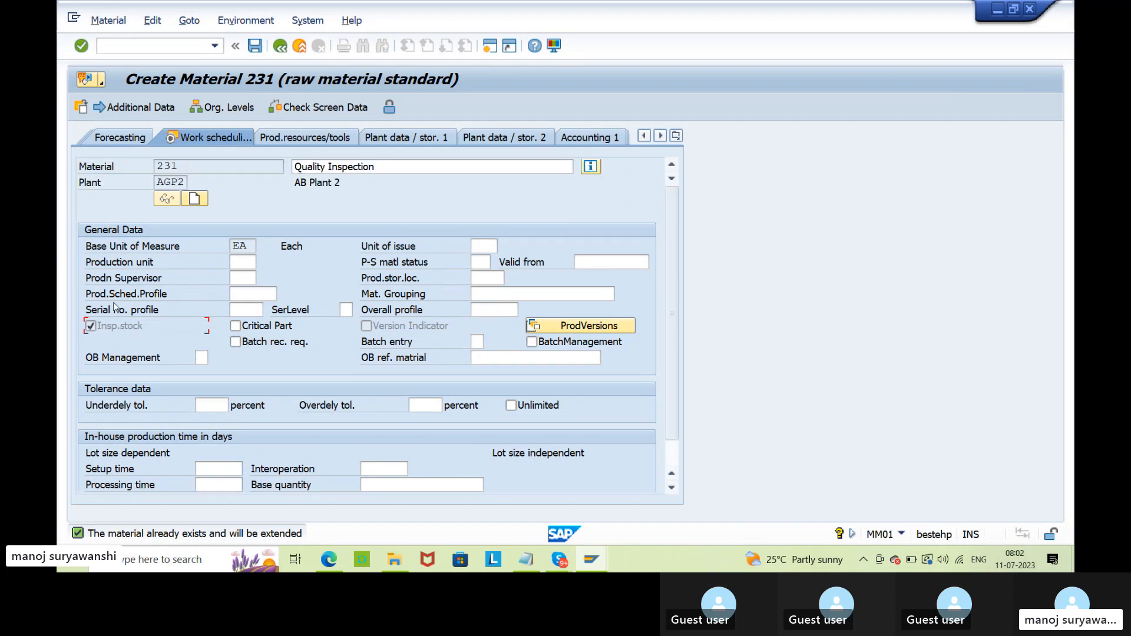
left_click(255, 49)
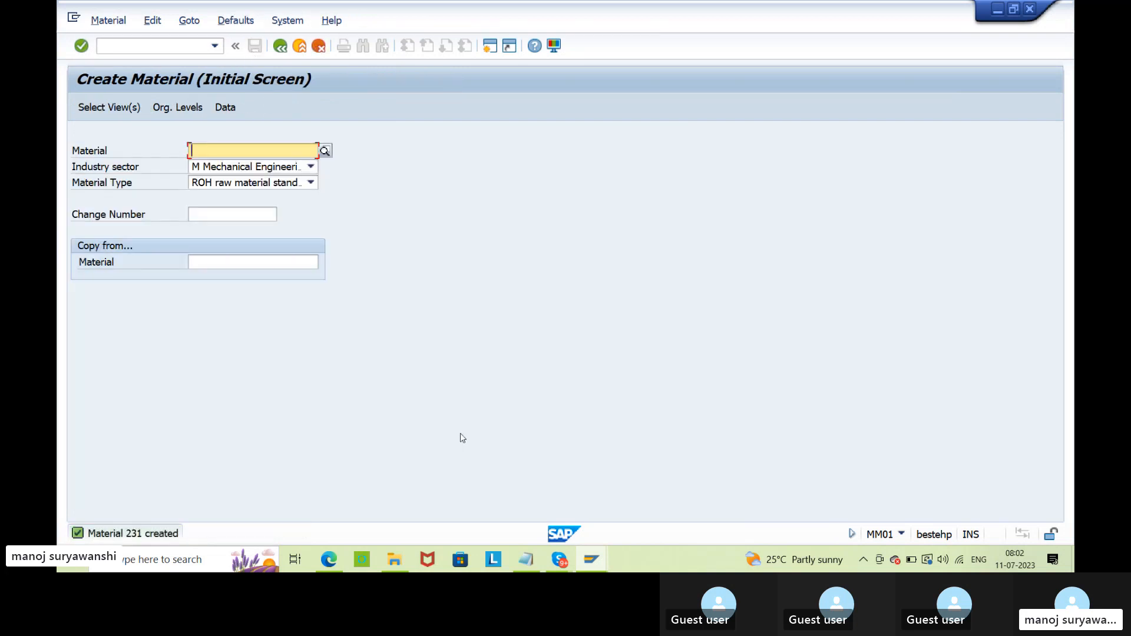
Step: Switch to the TSCM52 PDF in Edge and underline the Insp. stock checkbox under Work scheduling in Figure 14
mouse_move(329, 559)
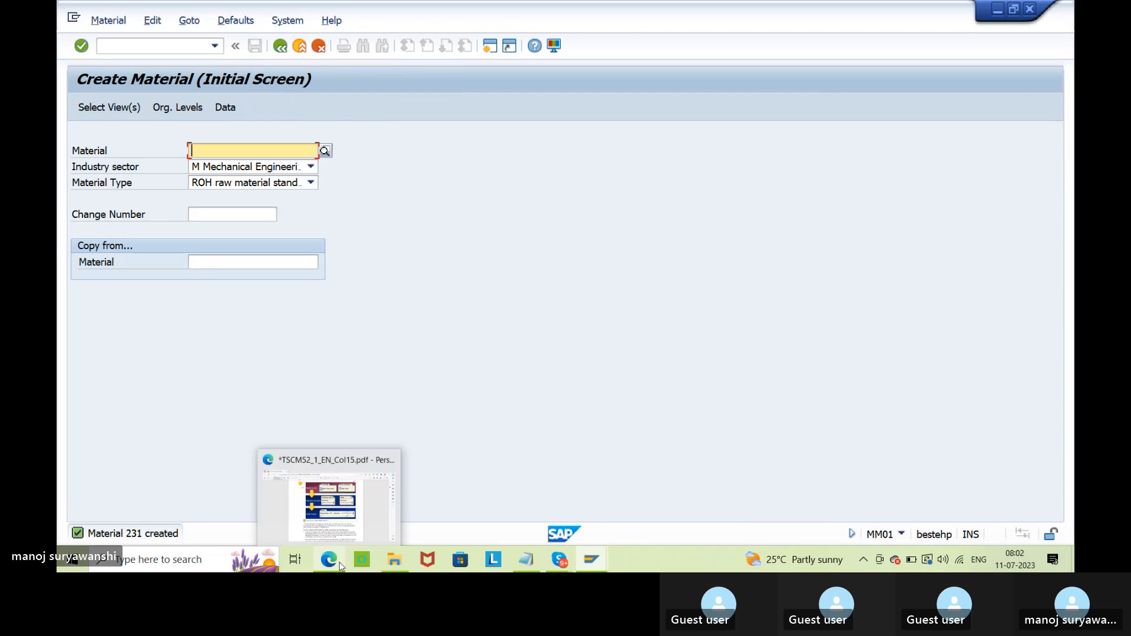
left_click(333, 516)
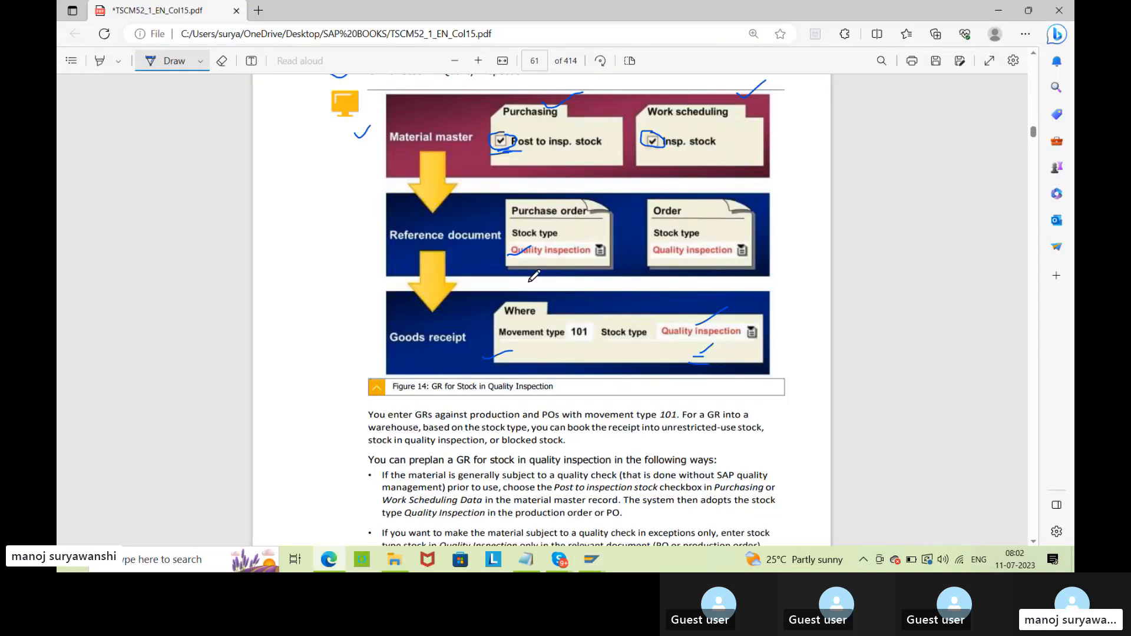
mouse_move(654, 152)
left_mouse_down()
mouse_move(707, 148)
mouse_move(693, 155)
left_mouse_up()
Step: Draw a tick mark beside the Nonvaluated Goods Receipt (GR) Blocked Stock heading on PDF page 70
scroll(473, 427, "down", 5)
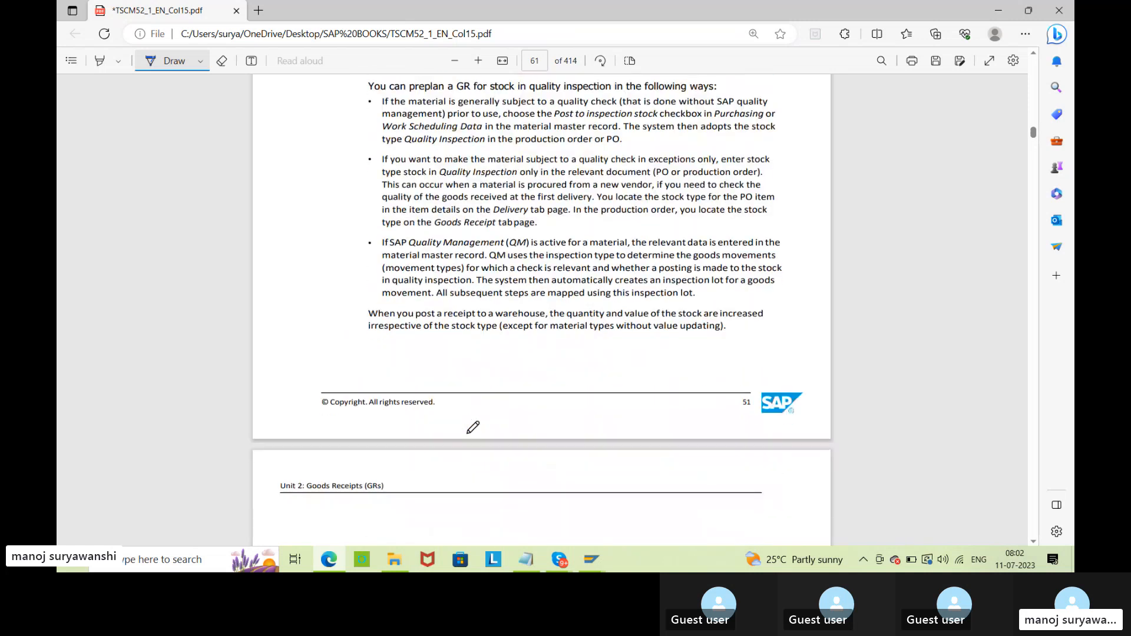
scroll(473, 428, "down", 20)
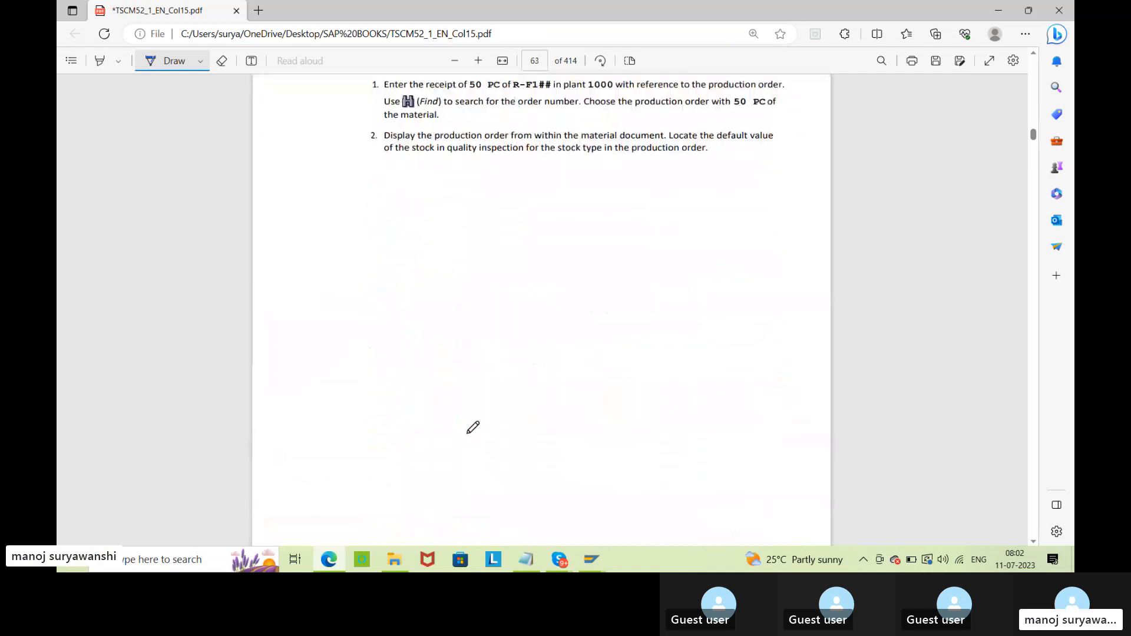
scroll(473, 427, "down", 15)
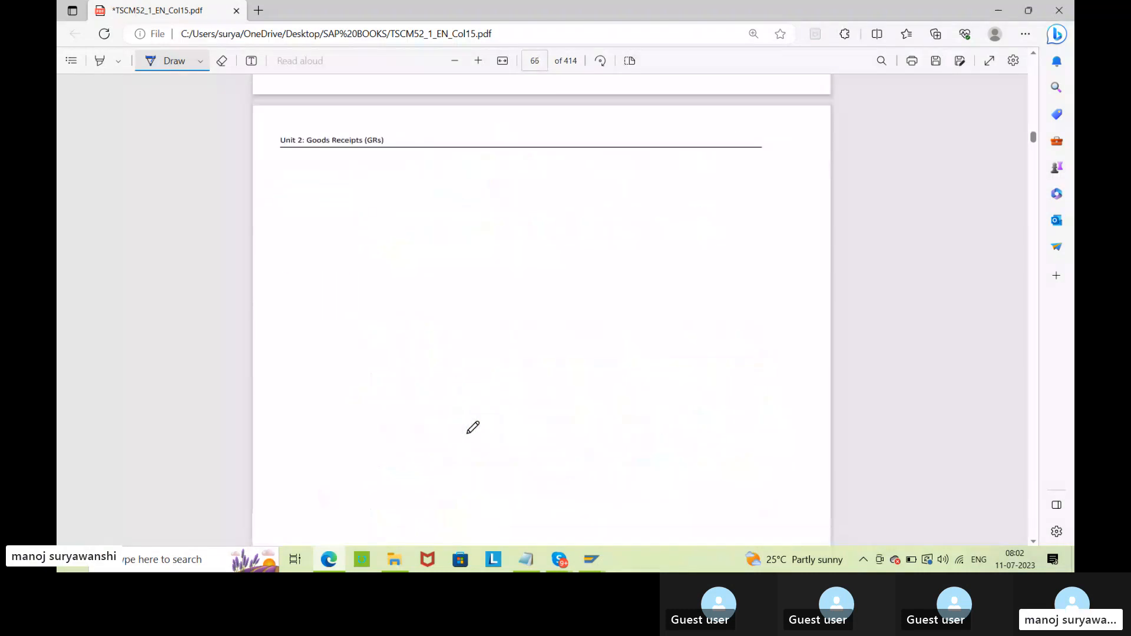
scroll(473, 427, "down", 15)
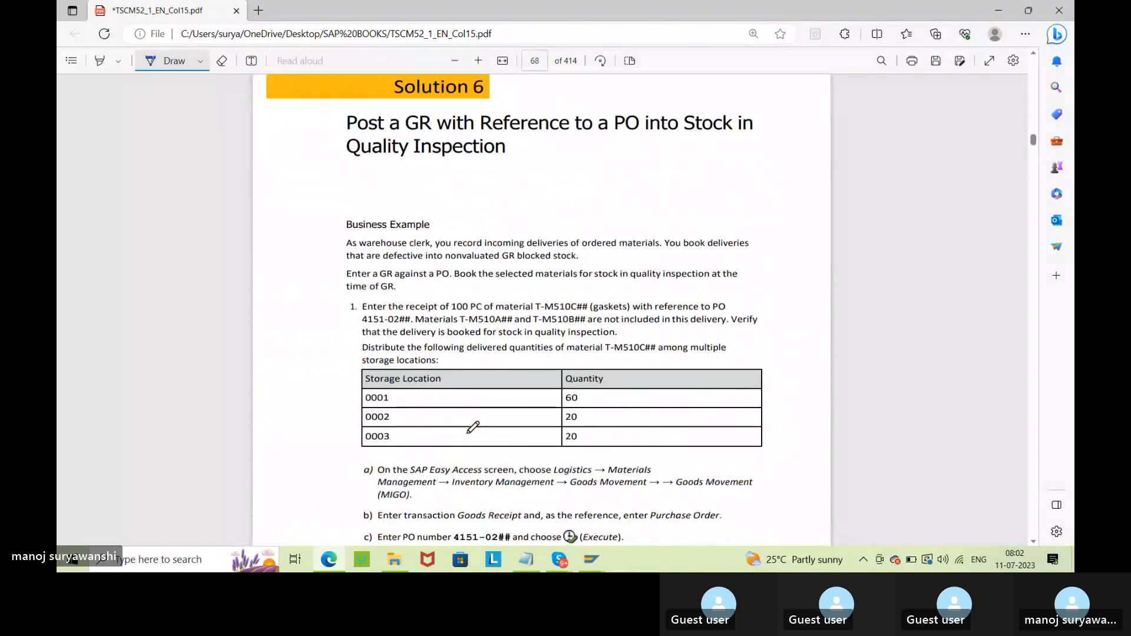
scroll(474, 427, "down", 15)
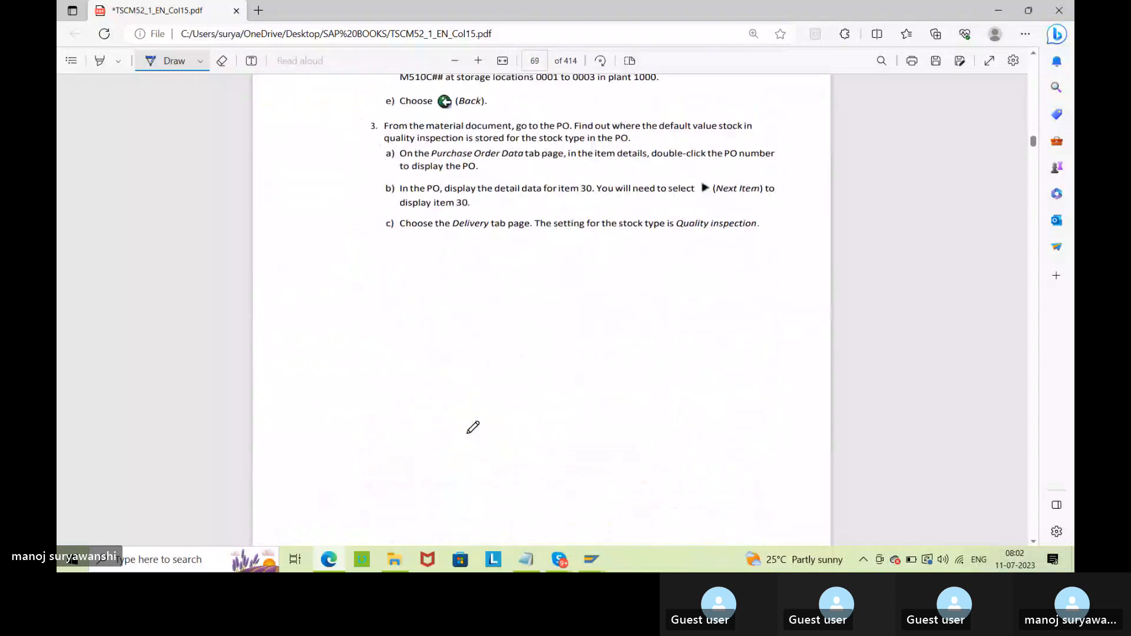
scroll(473, 427, "down", 4)
scroll(473, 427, "up", 3)
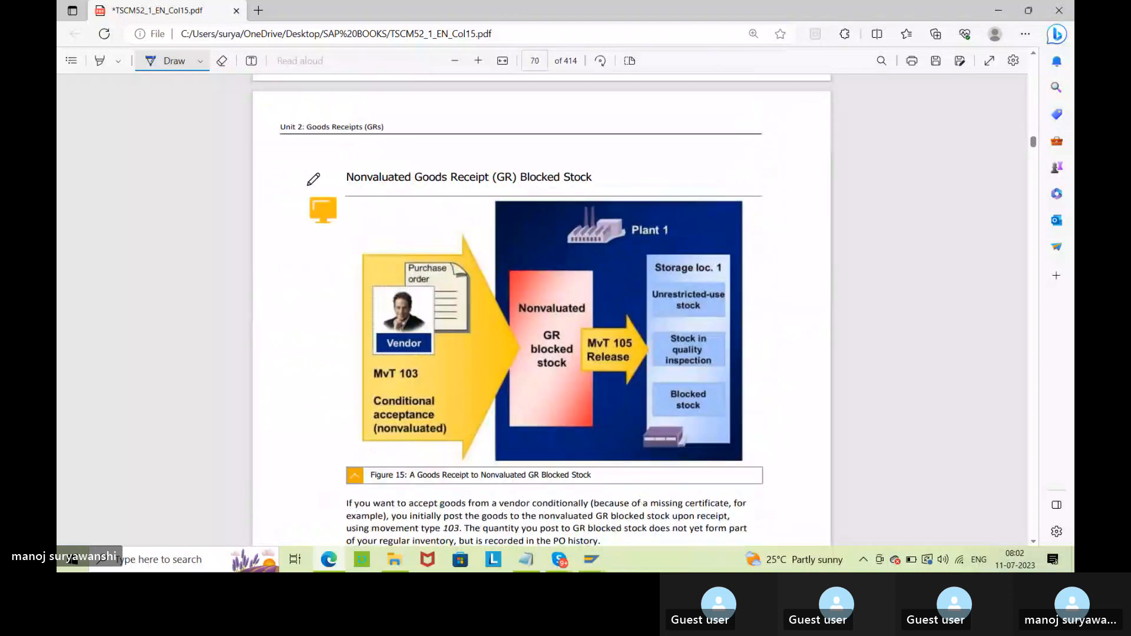
left_click_drag(306, 182, 337, 172)
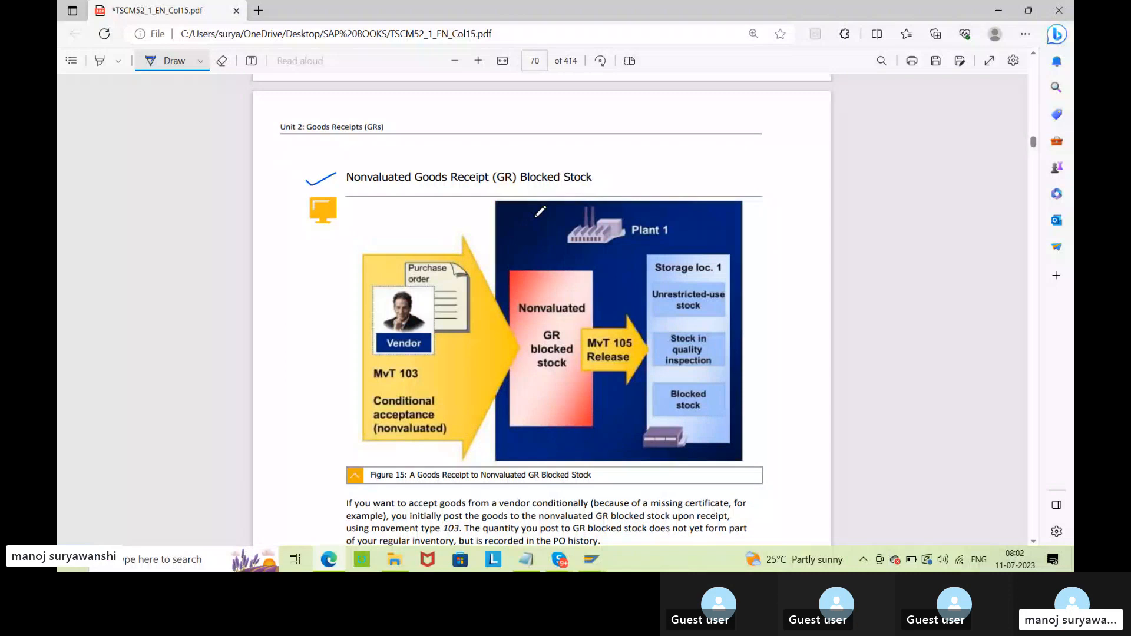
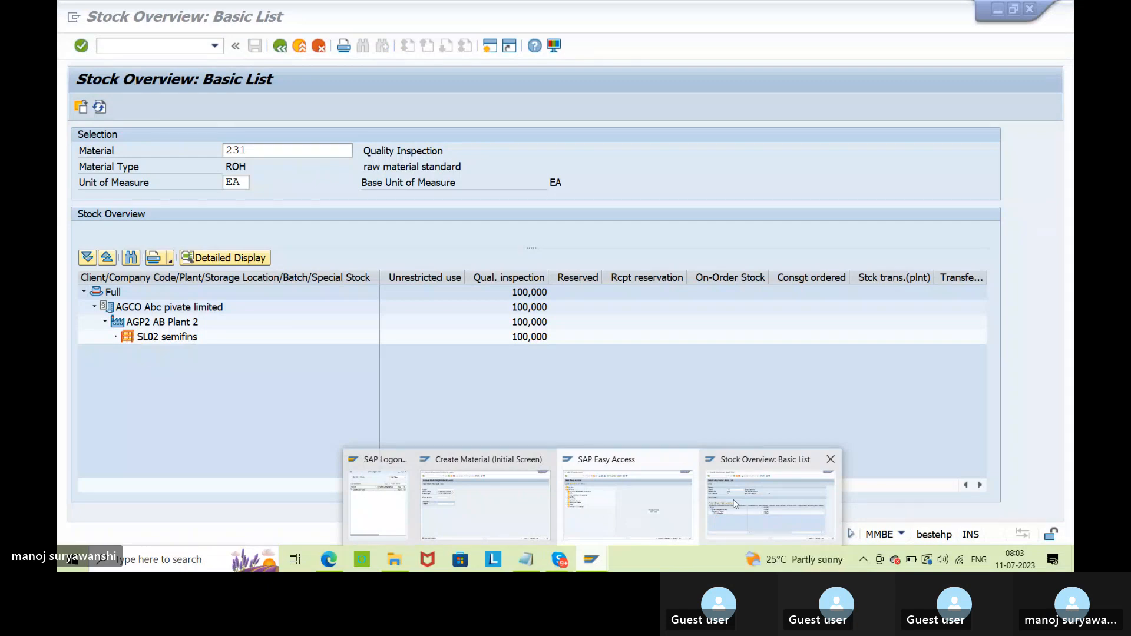
Step: Switch back to the SAP session showing the stock overview of material 231
left_click(735, 504)
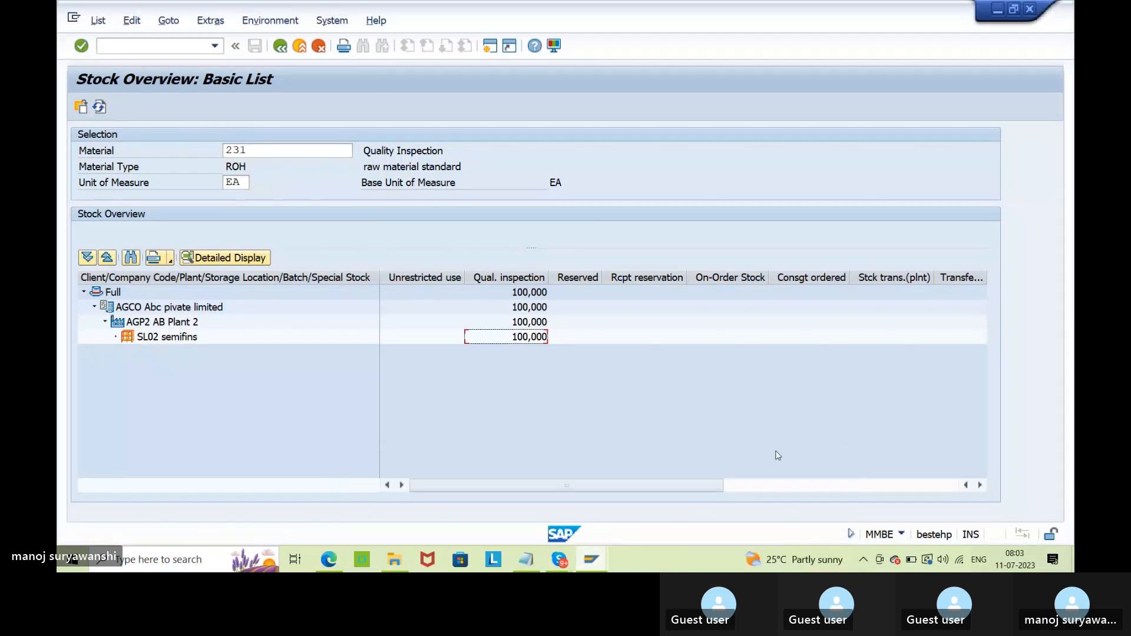
Step: Examine the quality inspection stock of material 231 in storage location SL02 of plant AGP2
left_click(545, 337)
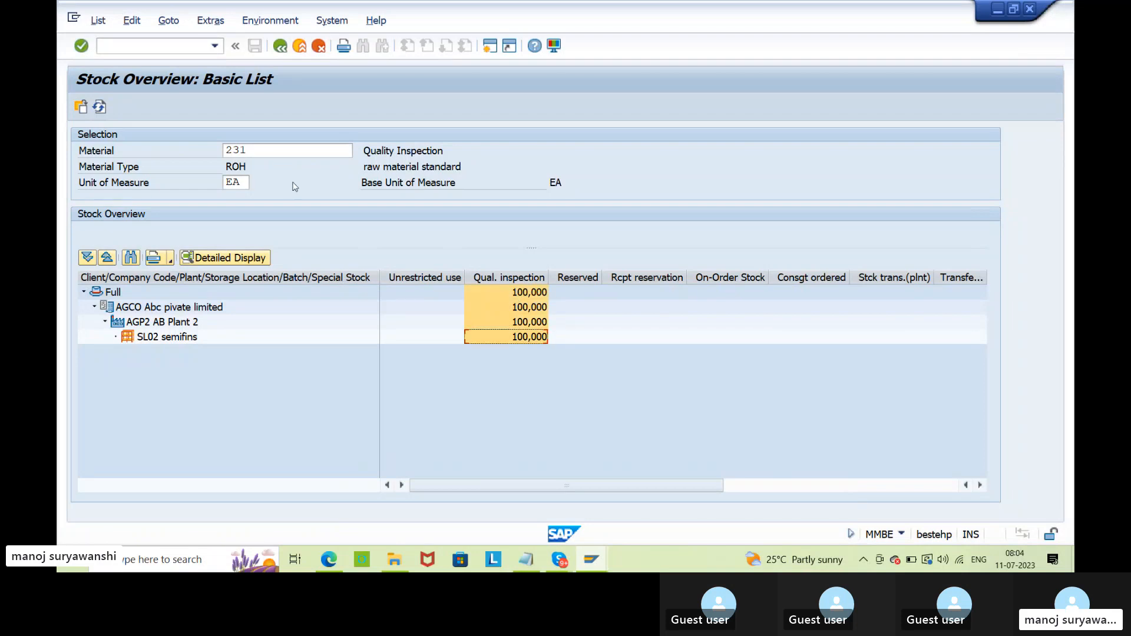
left_click(242, 151)
left_click_drag(242, 151, 227, 152)
left_click(227, 151)
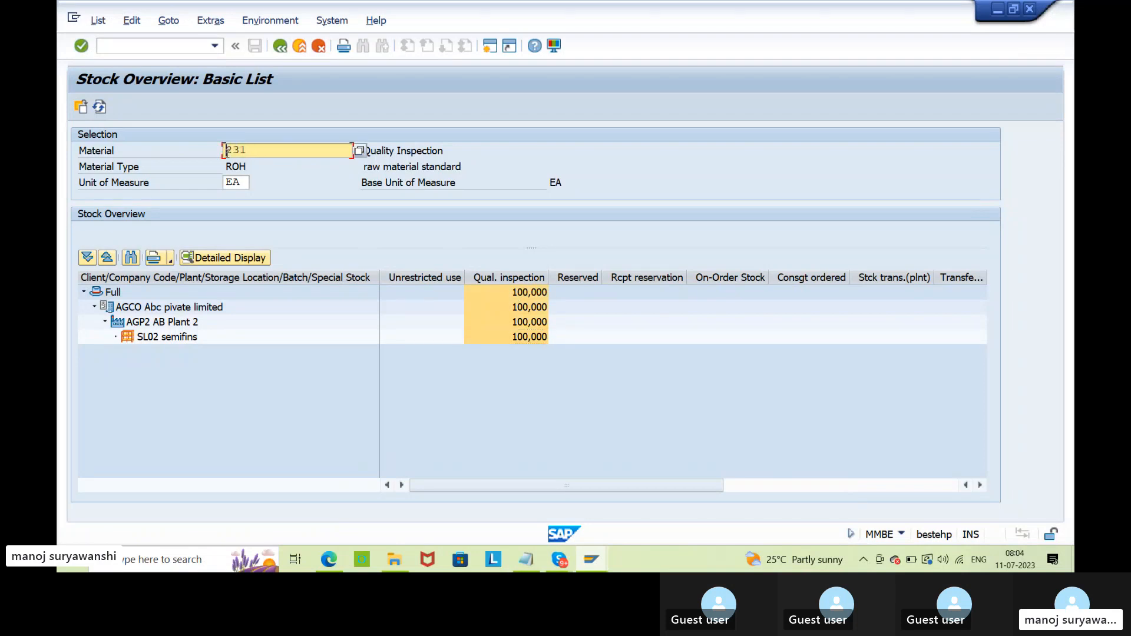
left_click(507, 337)
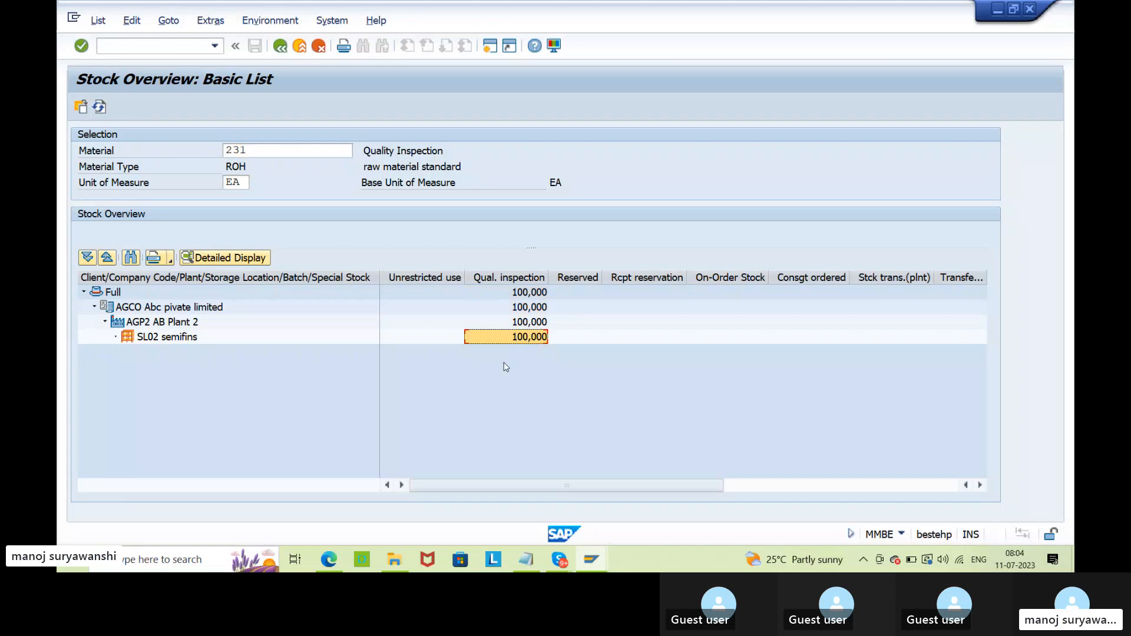
left_click(187, 337)
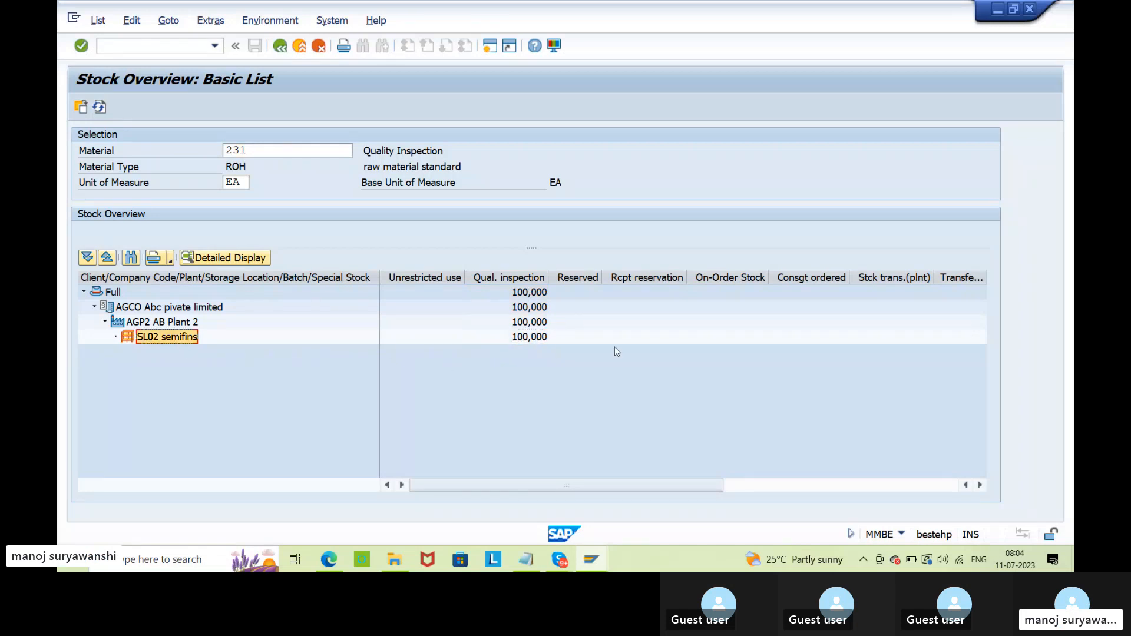
left_click(526, 339)
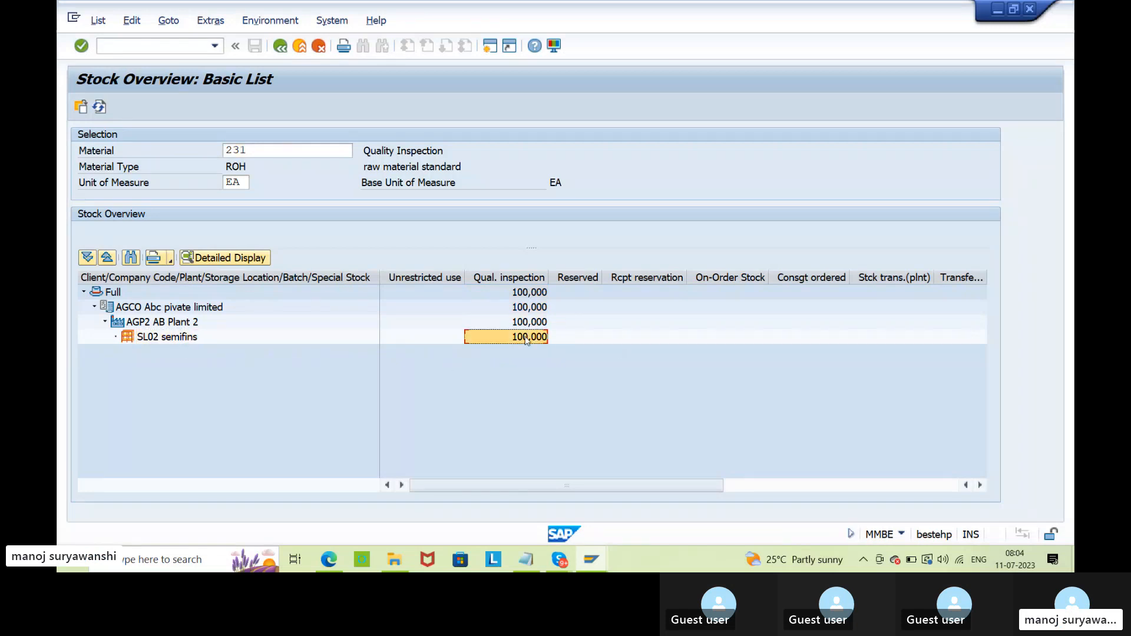
left_click(201, 336)
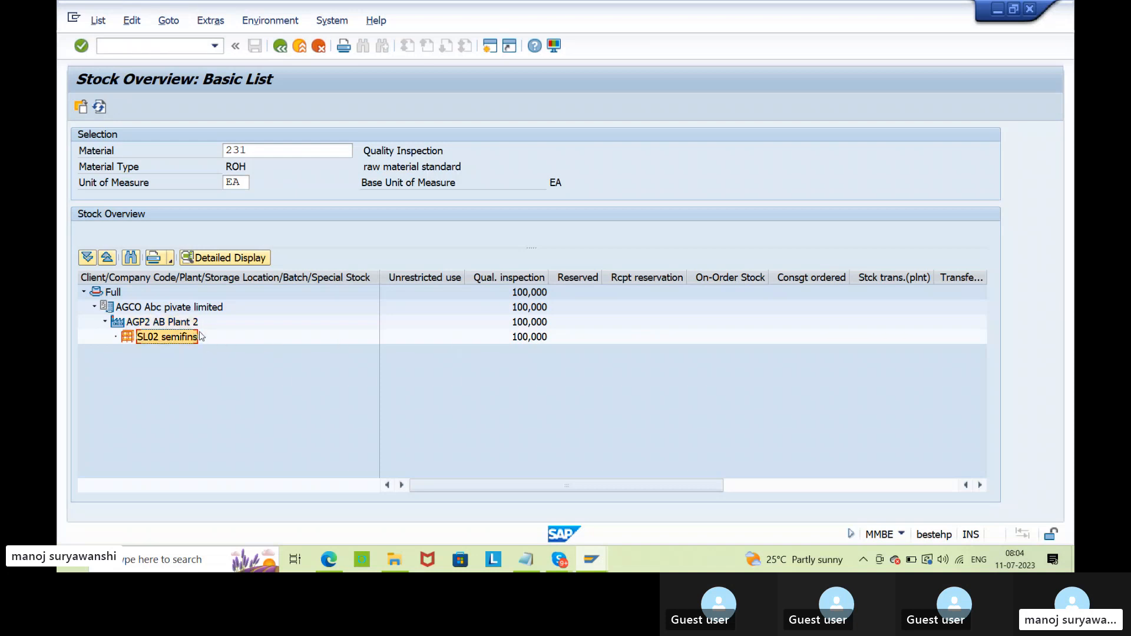
left_click(508, 337)
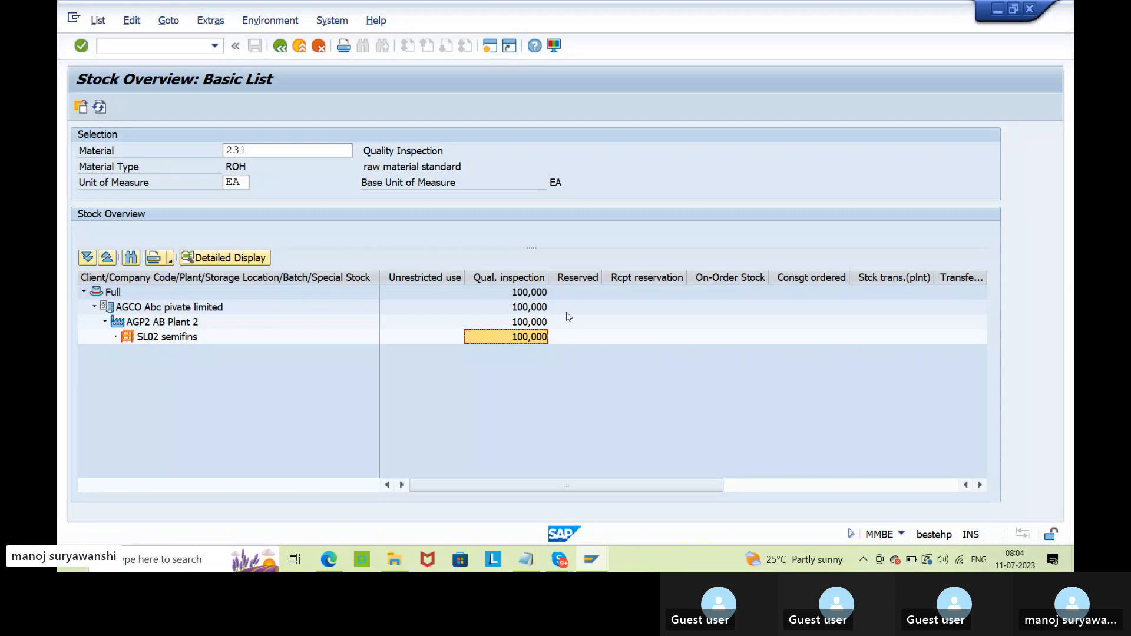
Step: Examine the Blocked stock column for storage location SL02 in the stock overview
left_click(978, 486)
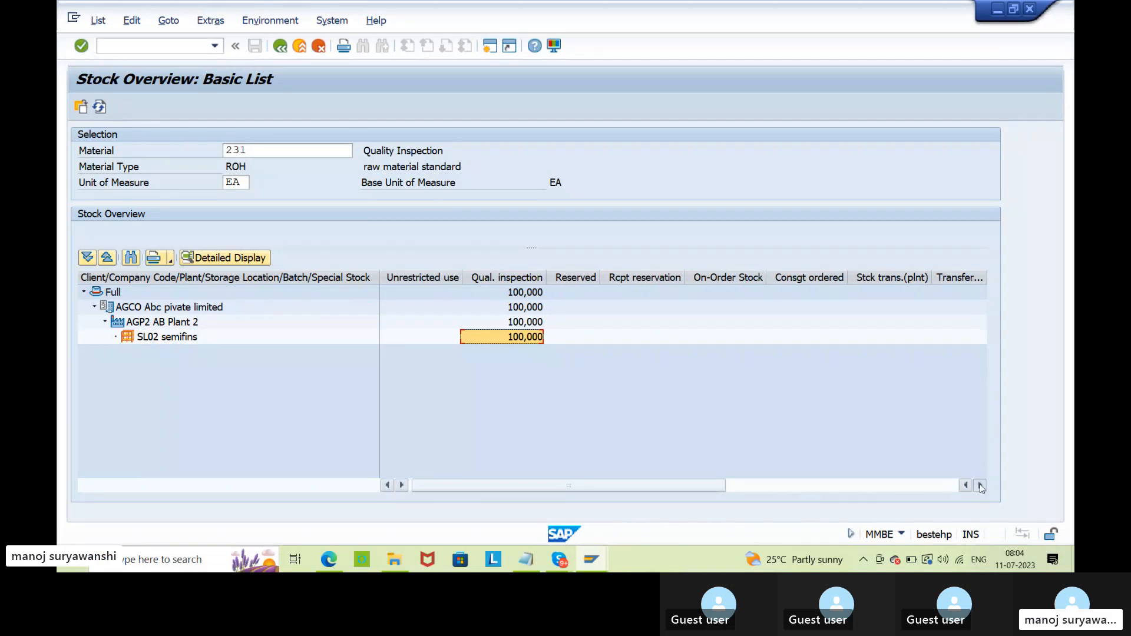
left_click(854, 485)
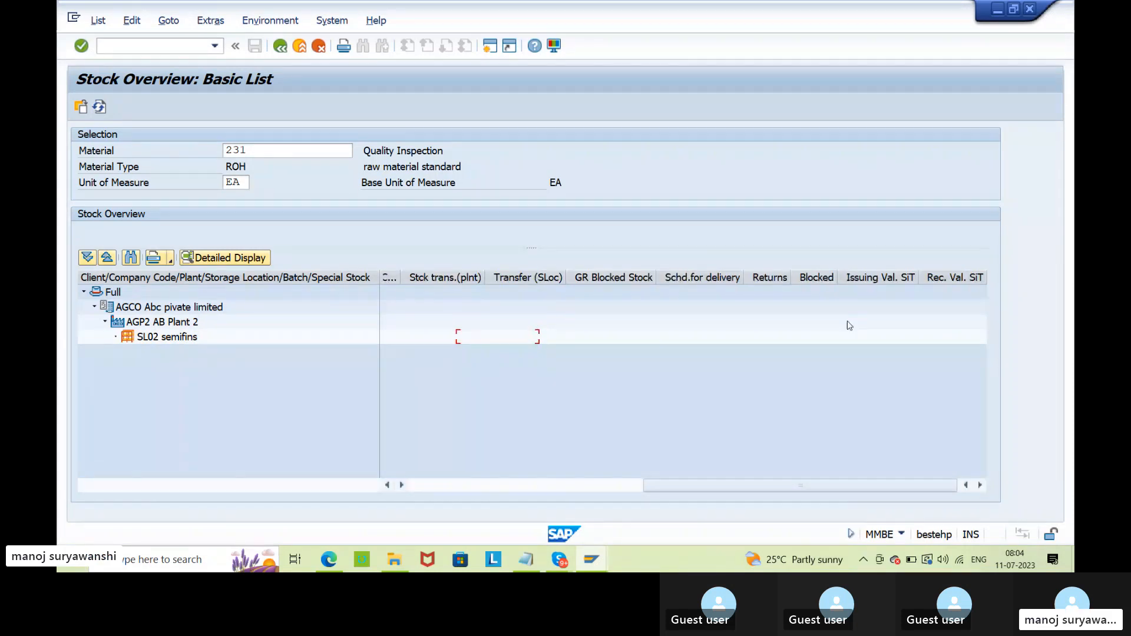
left_click(821, 338)
left_click(152, 328)
left_click(152, 336)
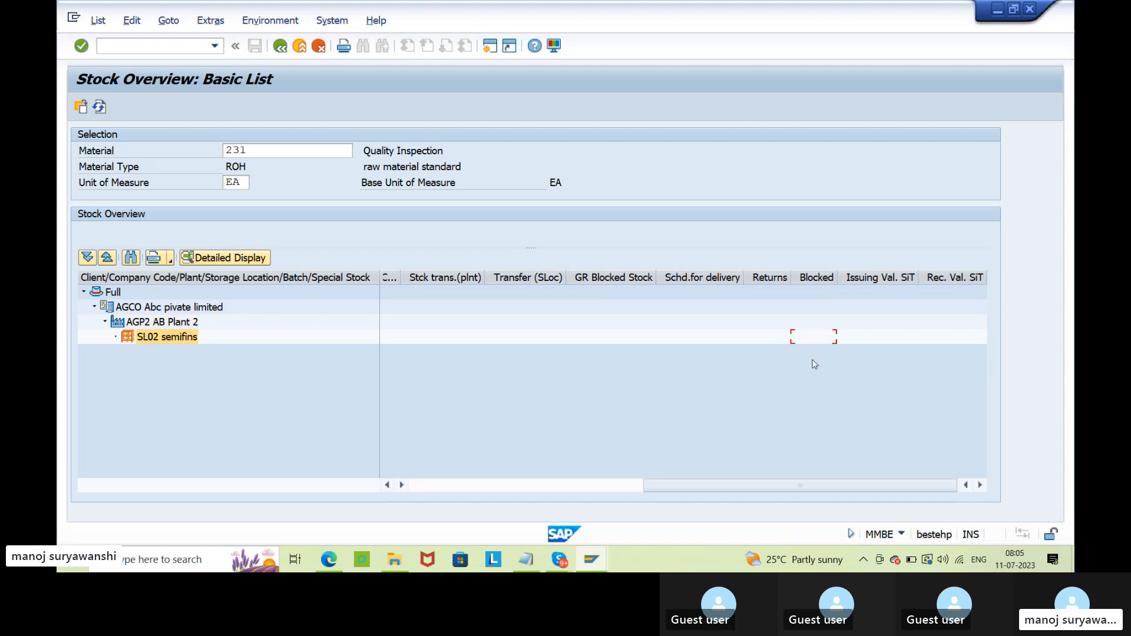
left_click(811, 338)
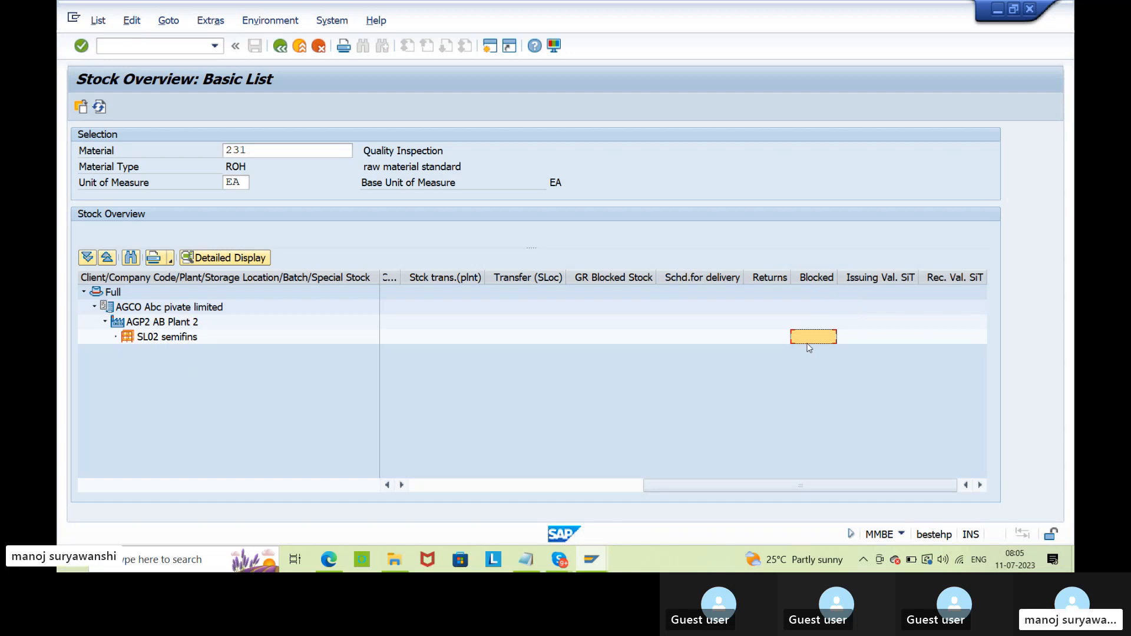
Step: Copy material number 231 from the stock overview and start transaction MIGO in the SAP Easy Access session
left_click_drag(248, 150, 225, 154)
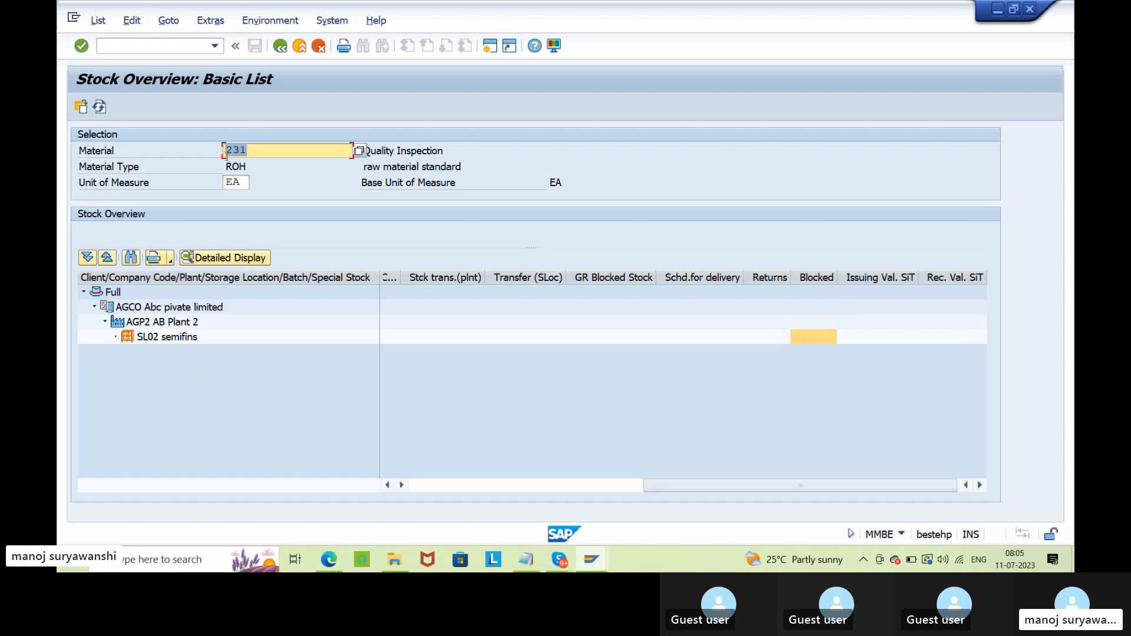
left_click(226, 154)
mouse_move(592, 559)
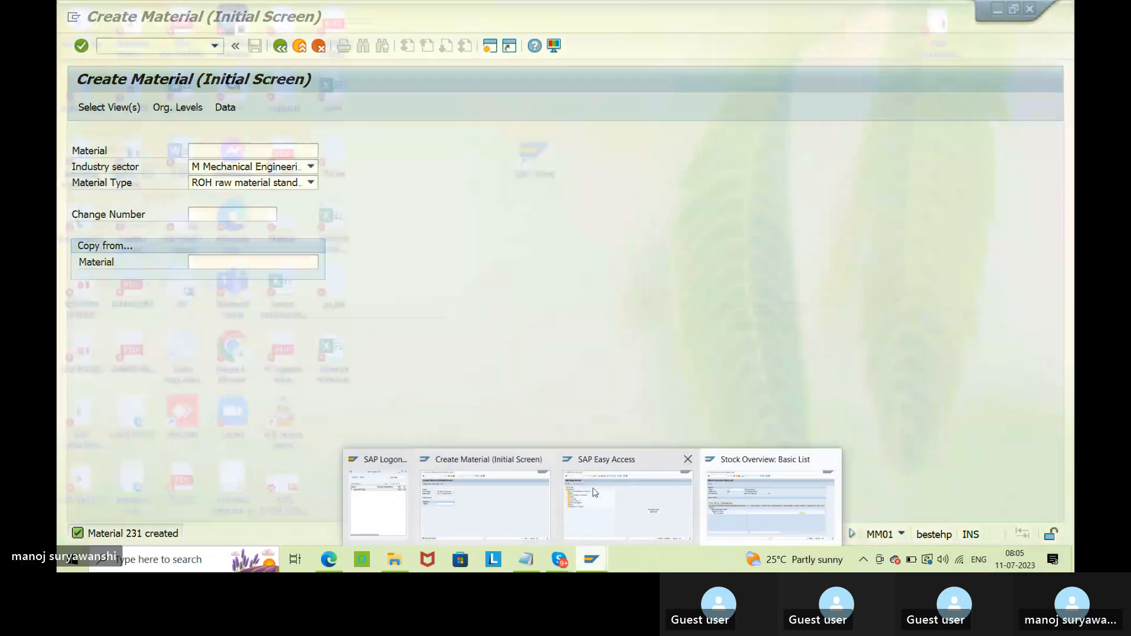
left_click(596, 502)
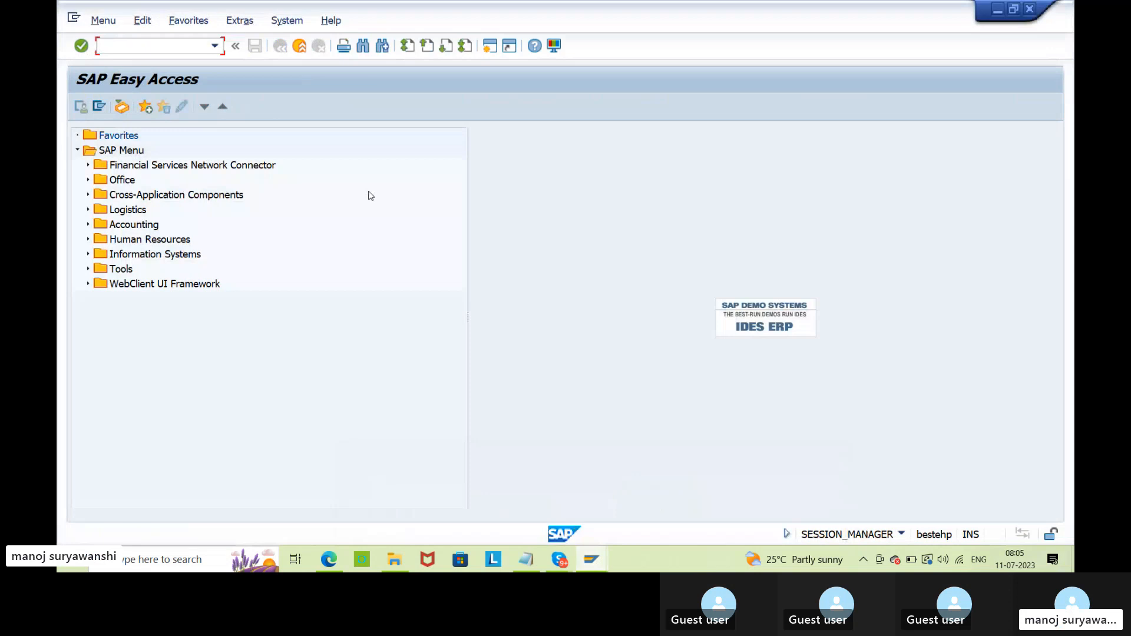
type("mm")
key("BackSpace")
type("igo")
key("Return")
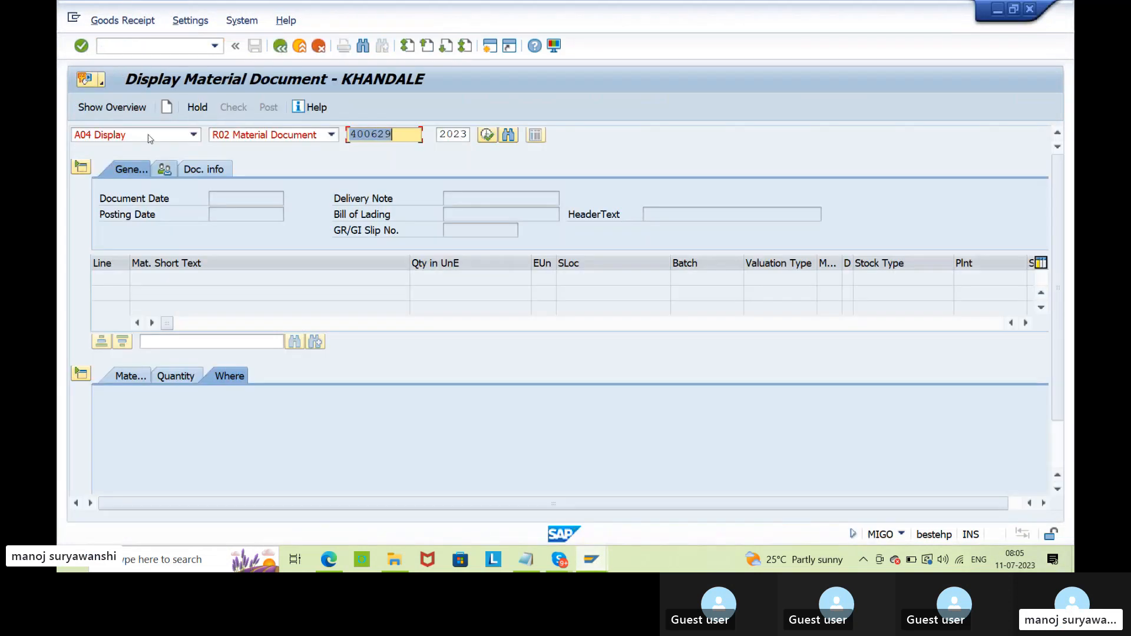
Step: Set the transaction to A01 Goods Receipt with reference R10 Other and movement type 561
left_click(150, 137)
left_click(164, 147)
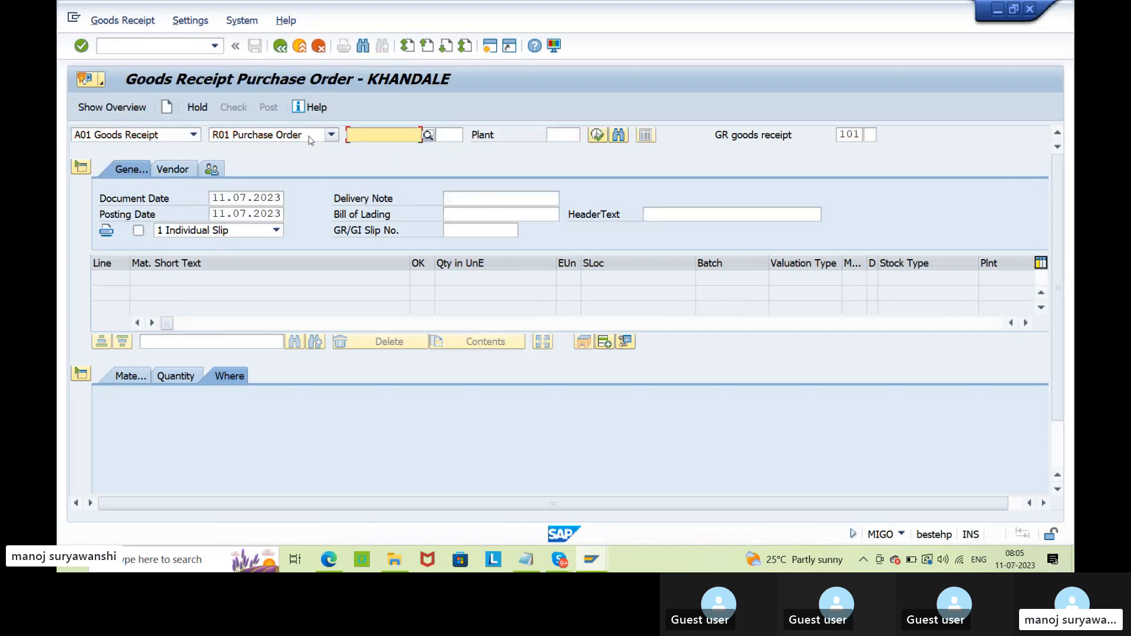
left_click(331, 135)
left_click(248, 291)
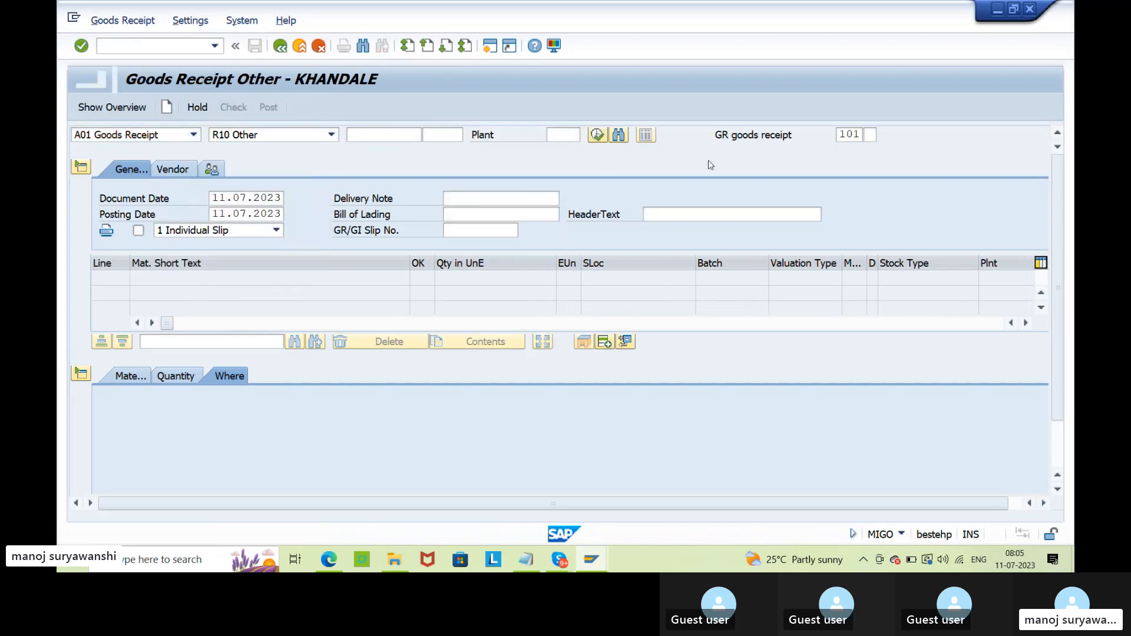
key("Delete")
key("Delete")
key("Delete")
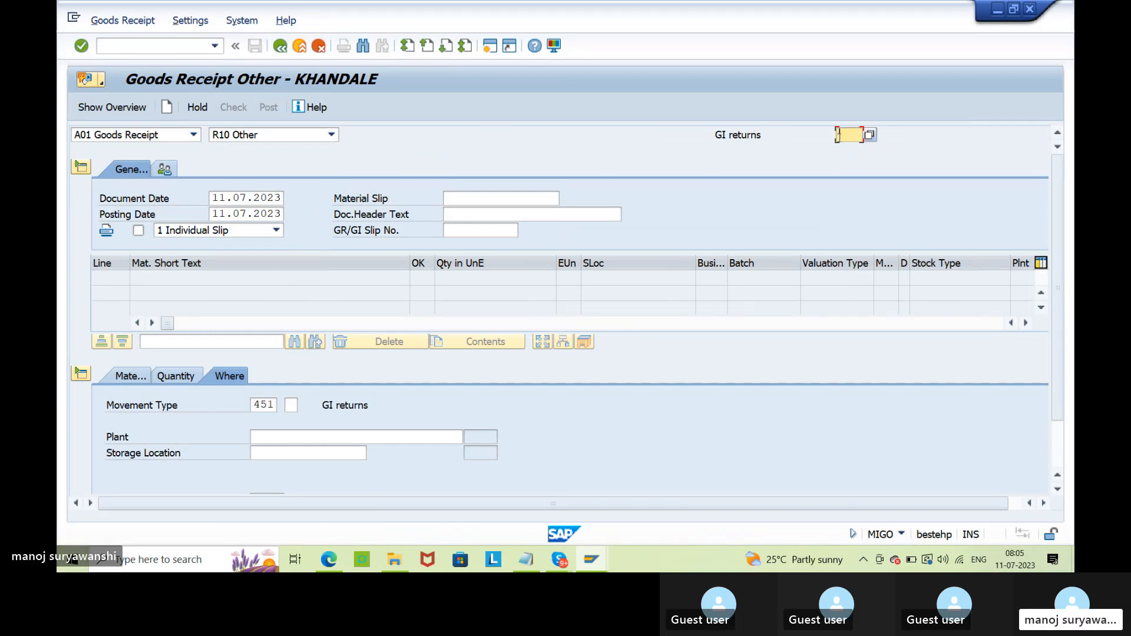
type("561")
key("Return")
Step: Enter material 231 with a quantity of 100 as the goods receipt item
left_click(129, 376)
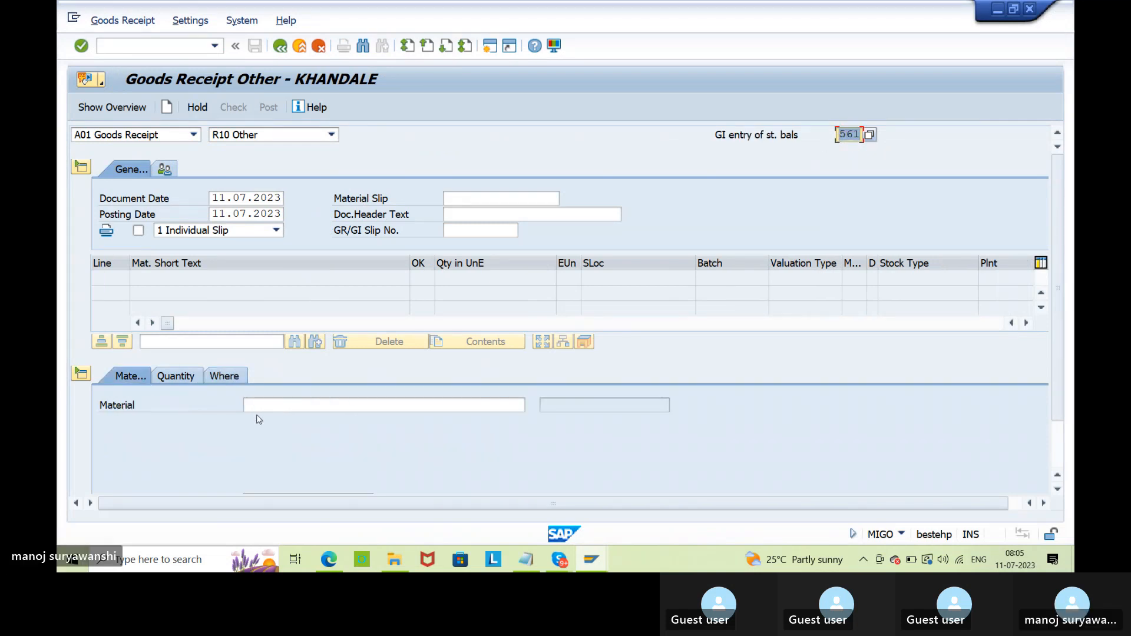
left_click(258, 406)
type("155")
left_click(179, 377)
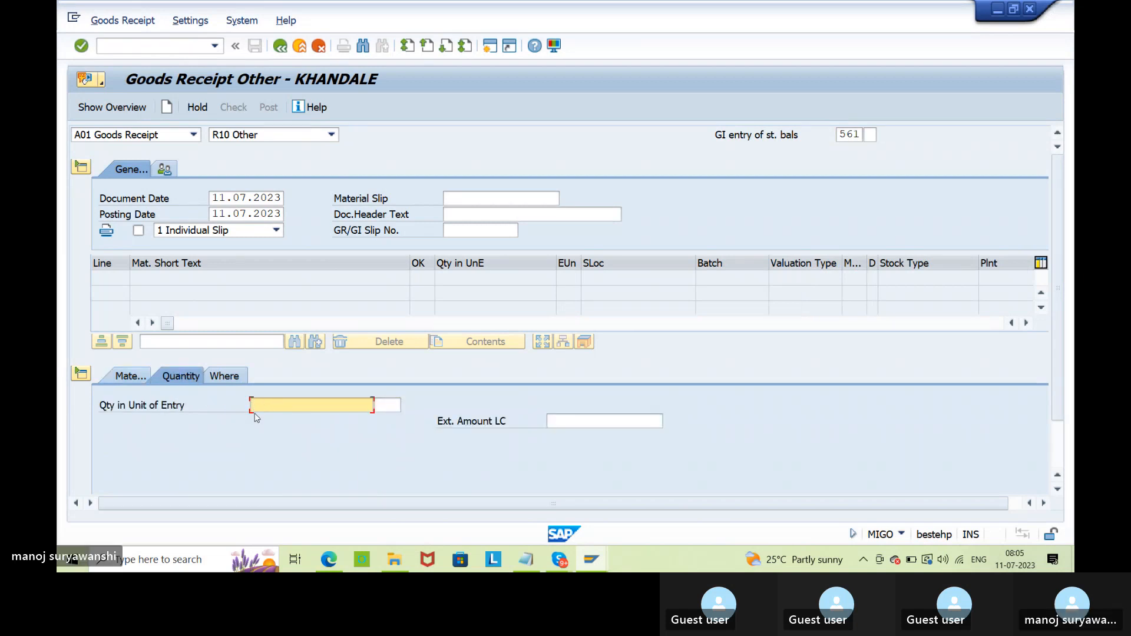
type("100")
key("Return")
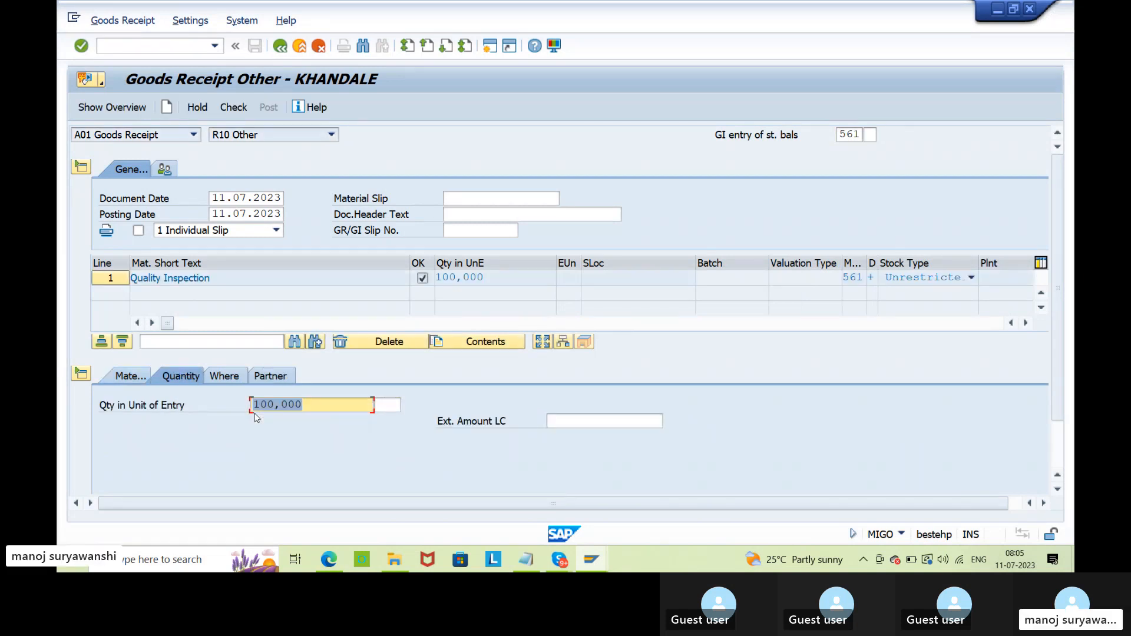
Step: Assign plant AGP2 to the goods receipt item
left_click(225, 375)
left_click(271, 436)
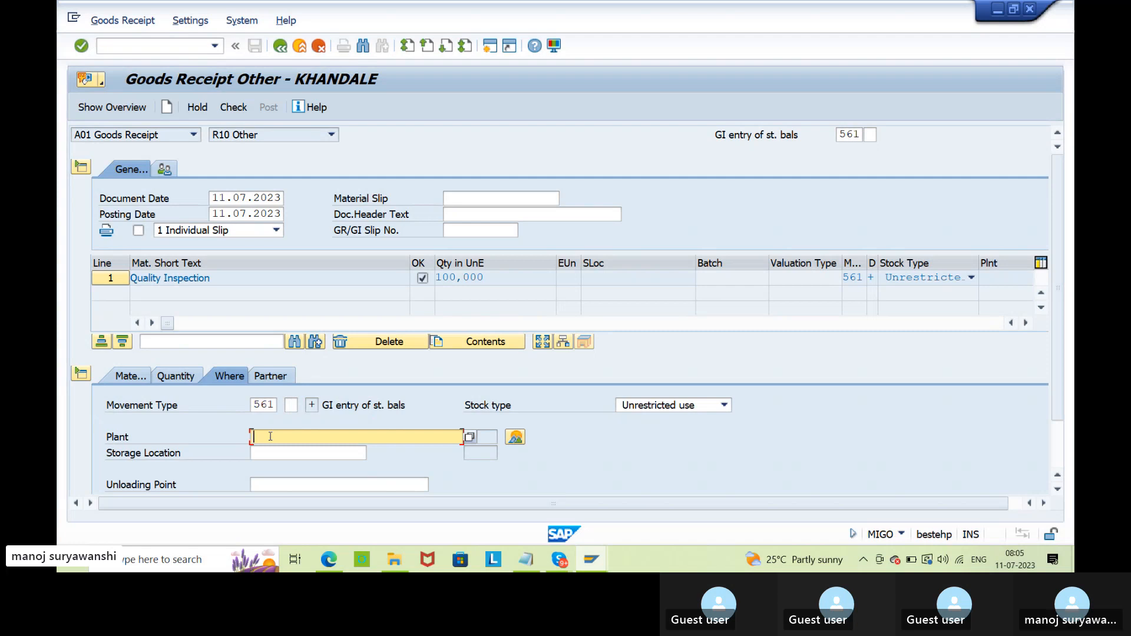
left_click(271, 436)
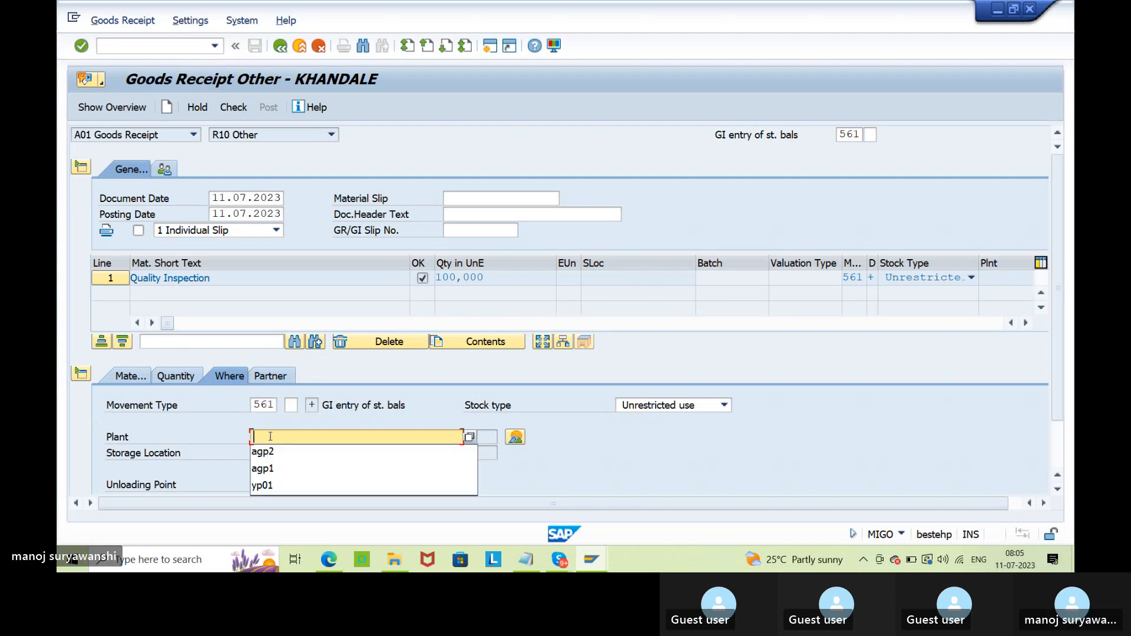
left_click(263, 453)
key("Return")
Step: Set the storage location to SL02, matching the stock overview, and check and post the goods receipt
left_click(260, 454)
left_click(259, 455)
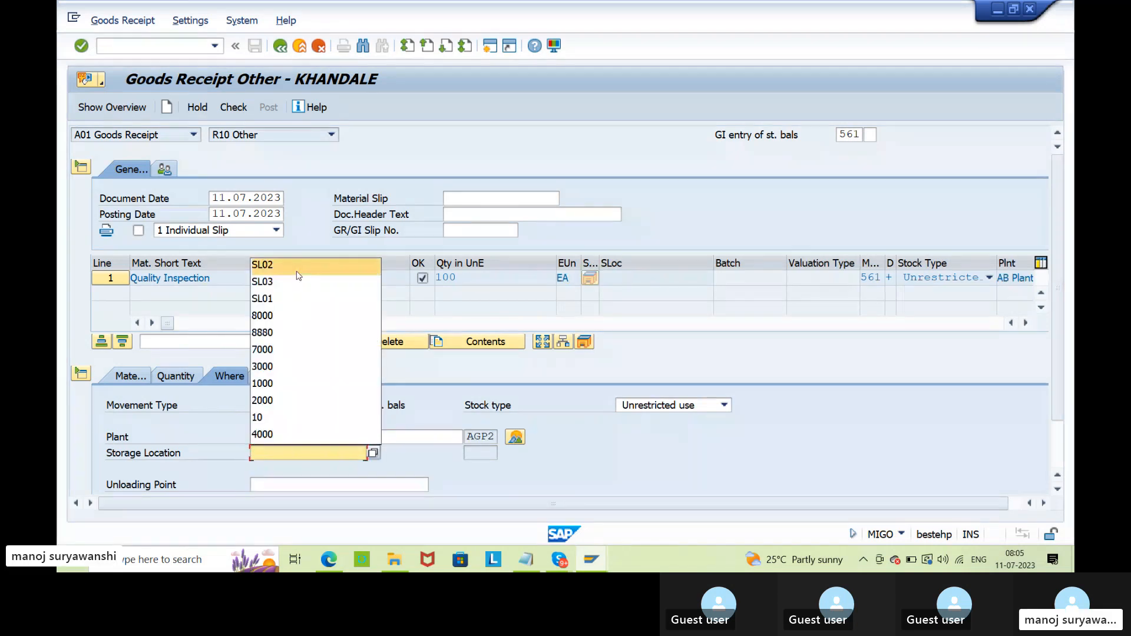
key("alt+Tab")
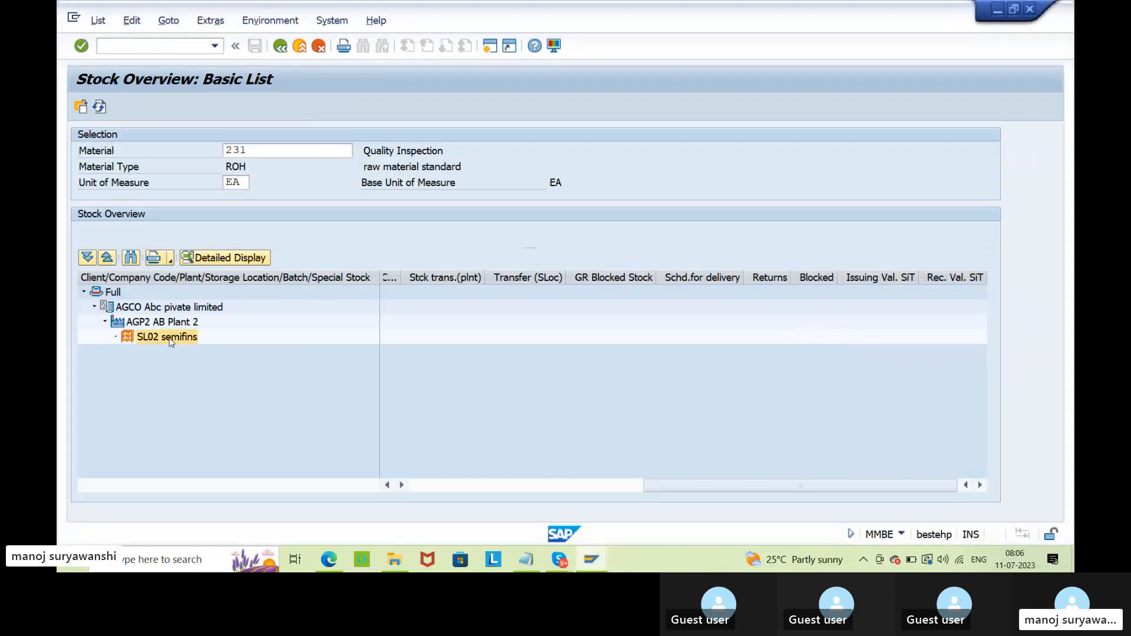
key("alt+Tab")
left_click(315, 457)
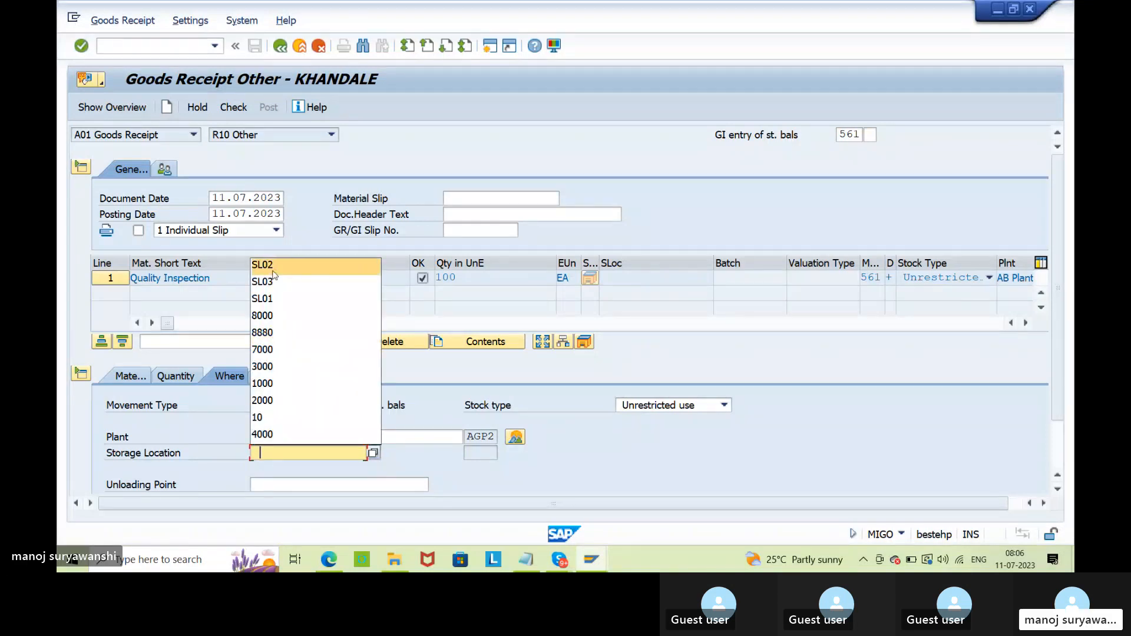
key("alt+Tab")
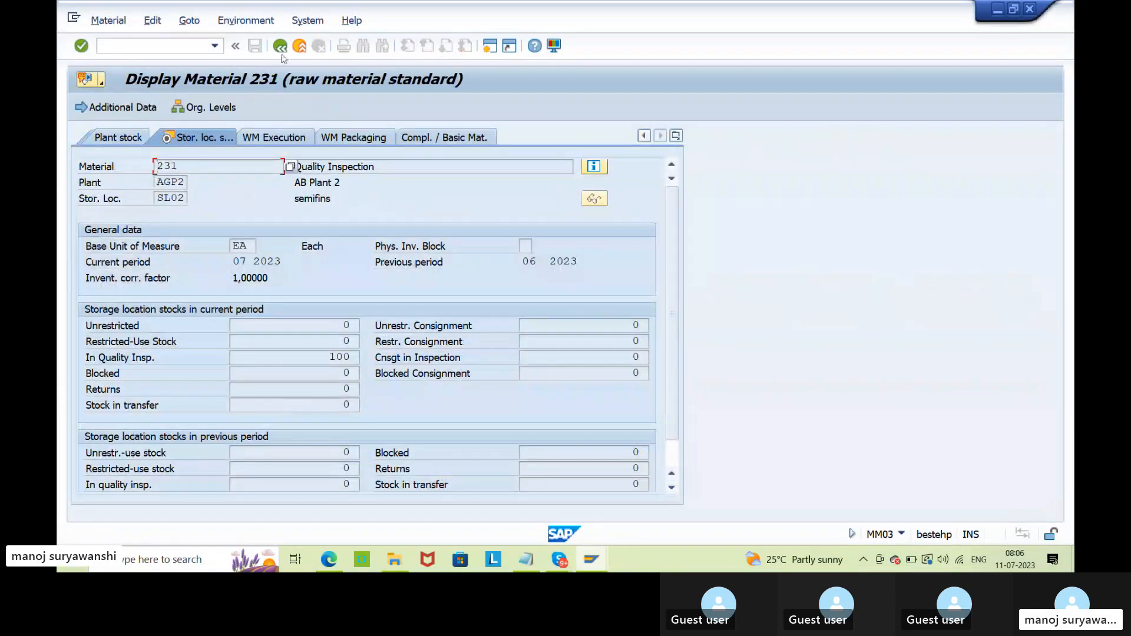
key("F3")
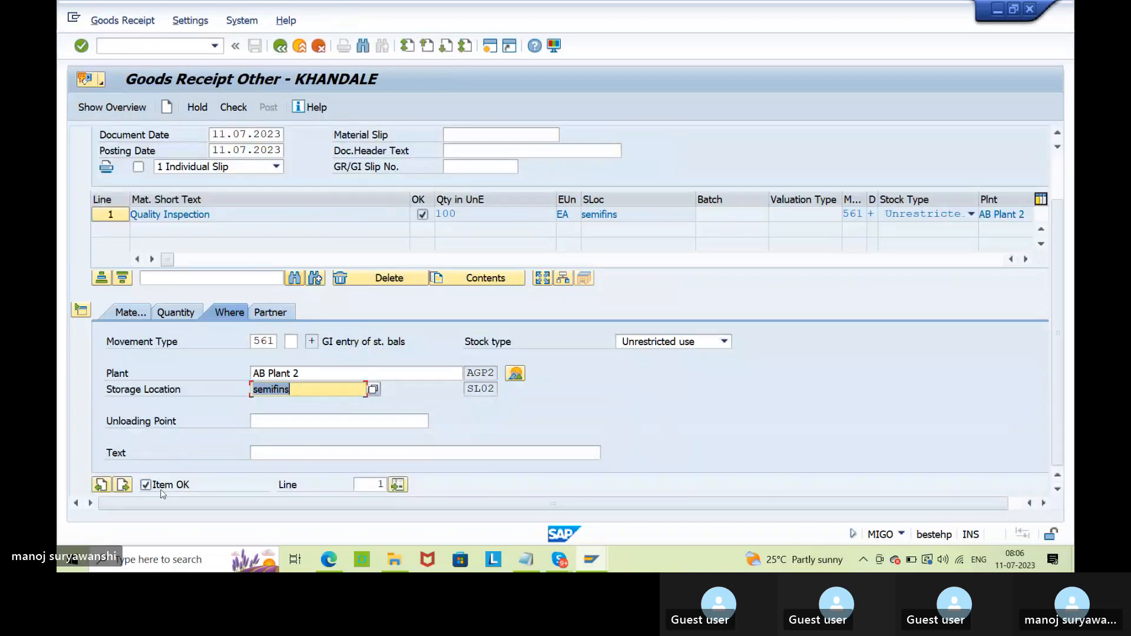
left_click(233, 106)
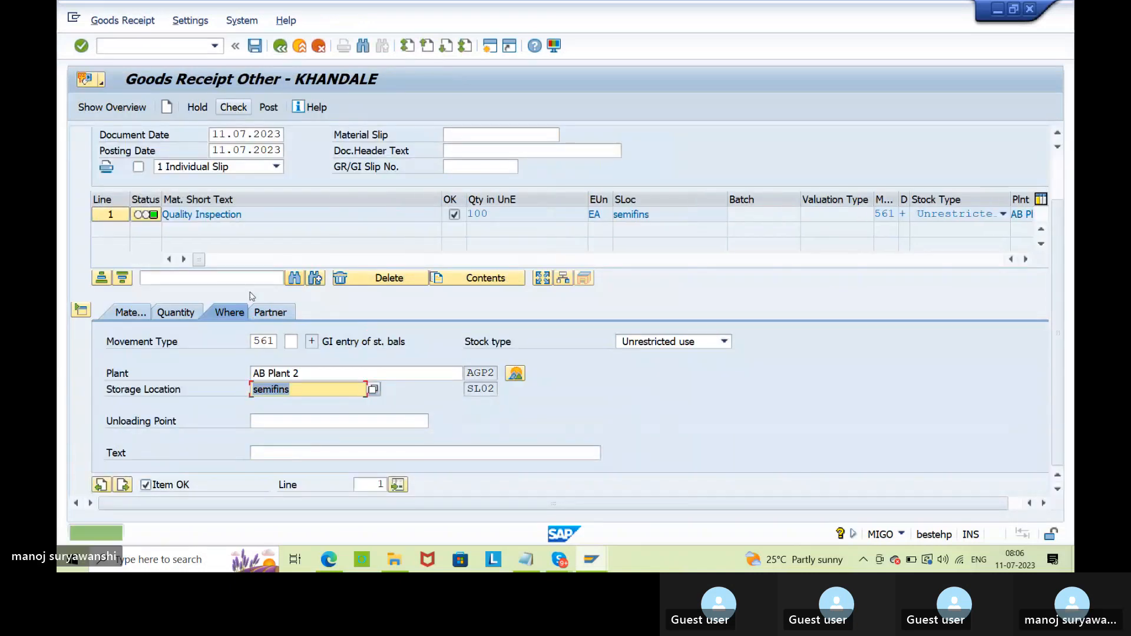
left_click(270, 108)
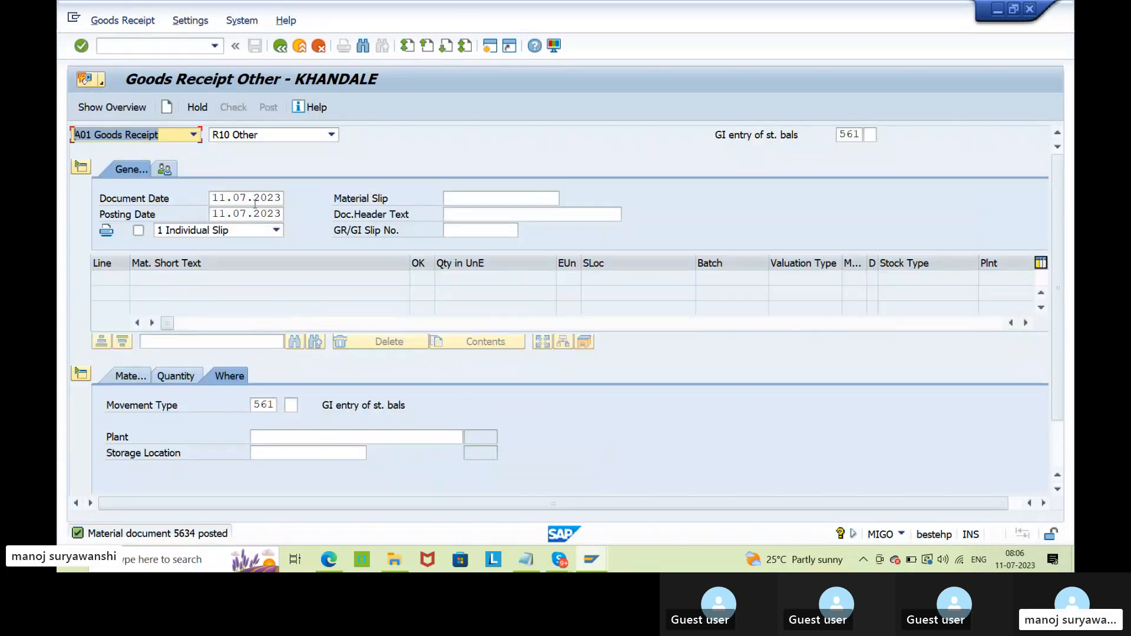
Step: Cancel the goods receipt just posted as material document 5634 using A03 Cancellation
left_click(194, 134)
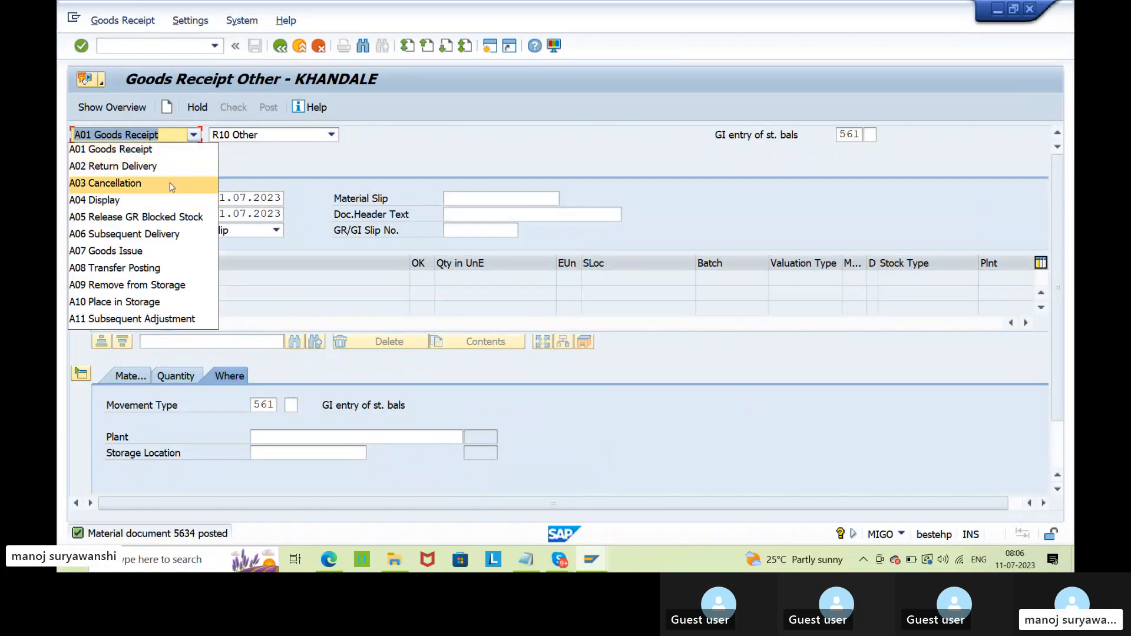
left_click(172, 187)
key("Return")
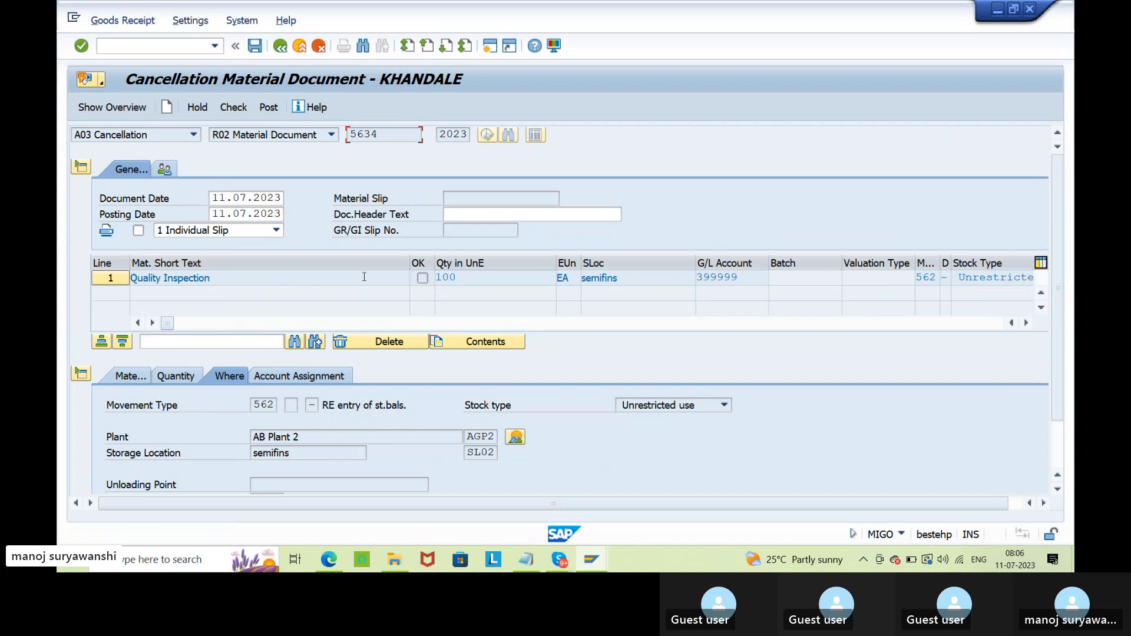
scroll(305, 237, "down", 3)
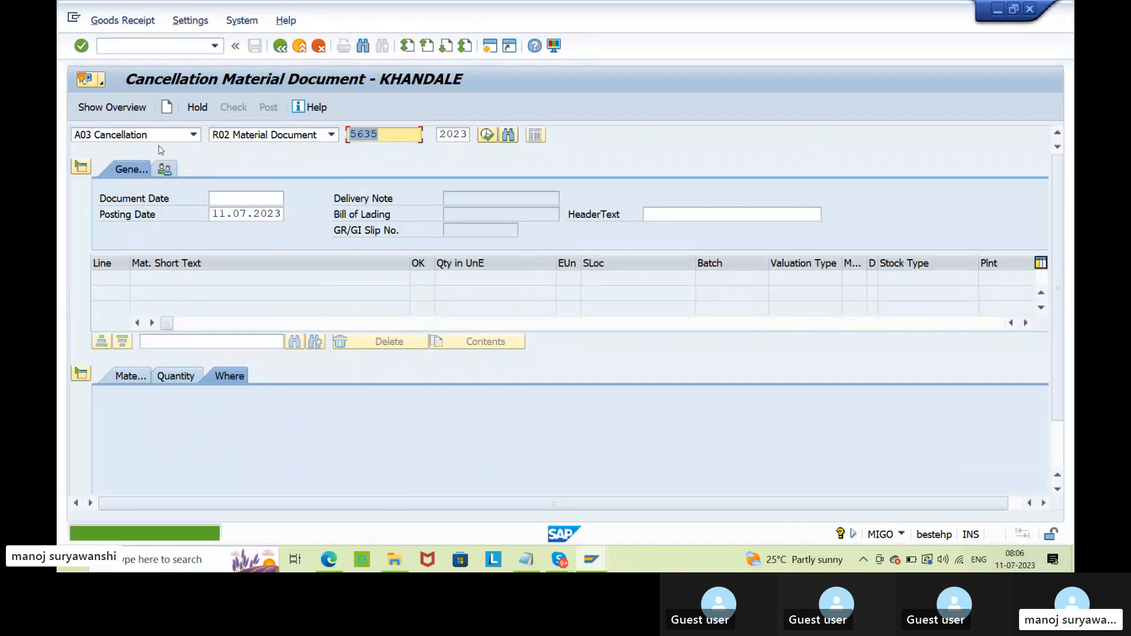
Step: Start a new A01 Goods Receipt with R10 Other and enter material 231 with a quantity of 100
left_click(194, 134)
left_click(146, 152)
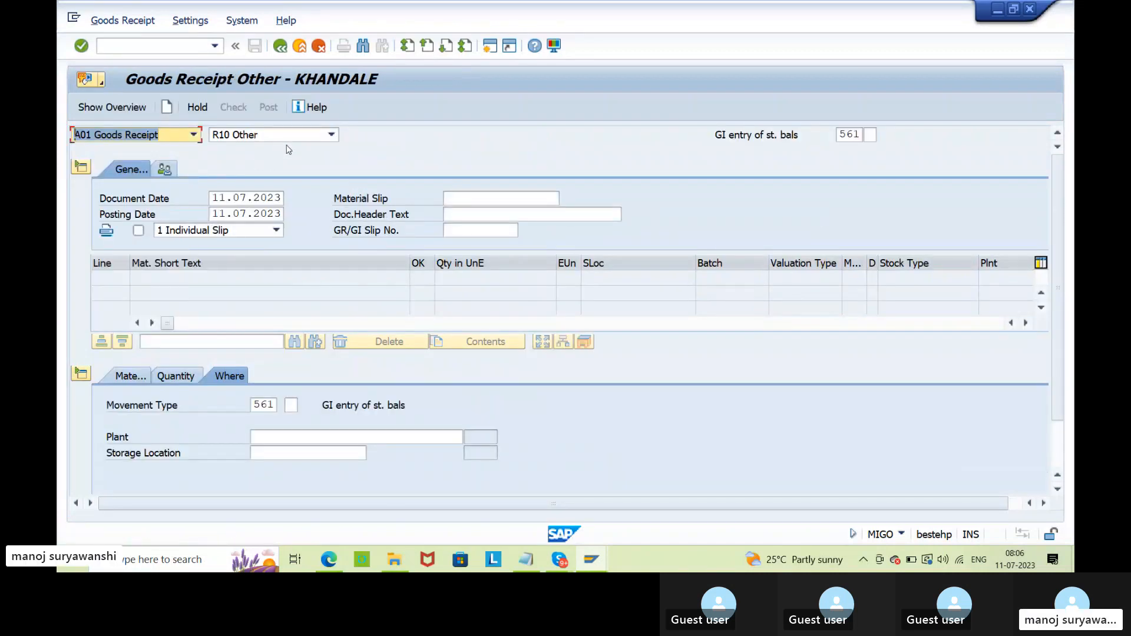
left_click(134, 376)
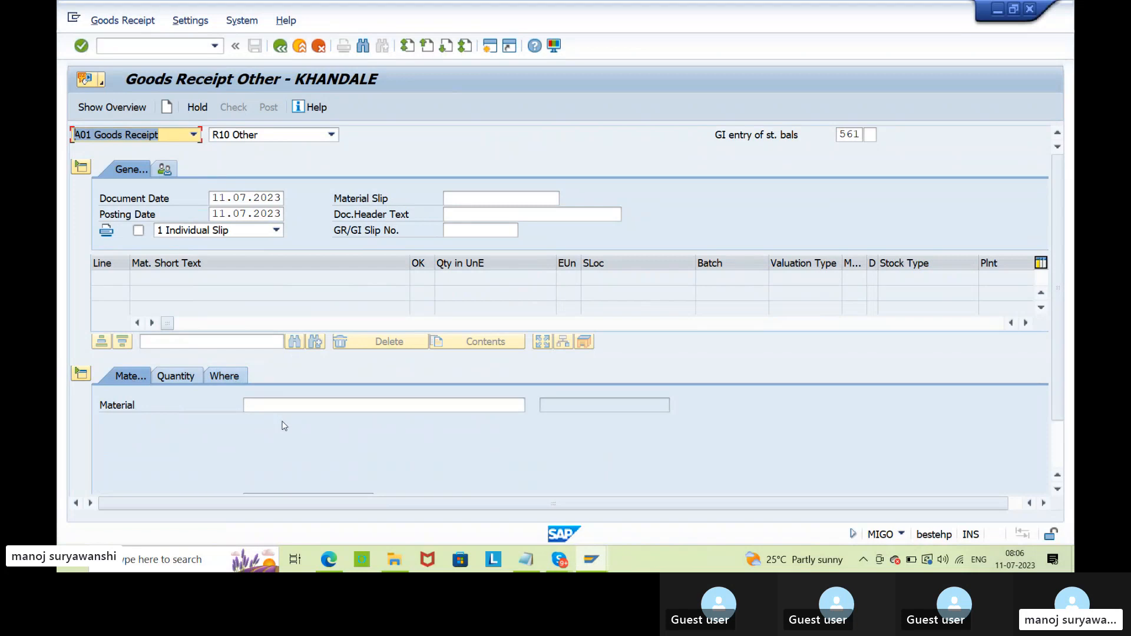
left_click(273, 406)
left_click(266, 171)
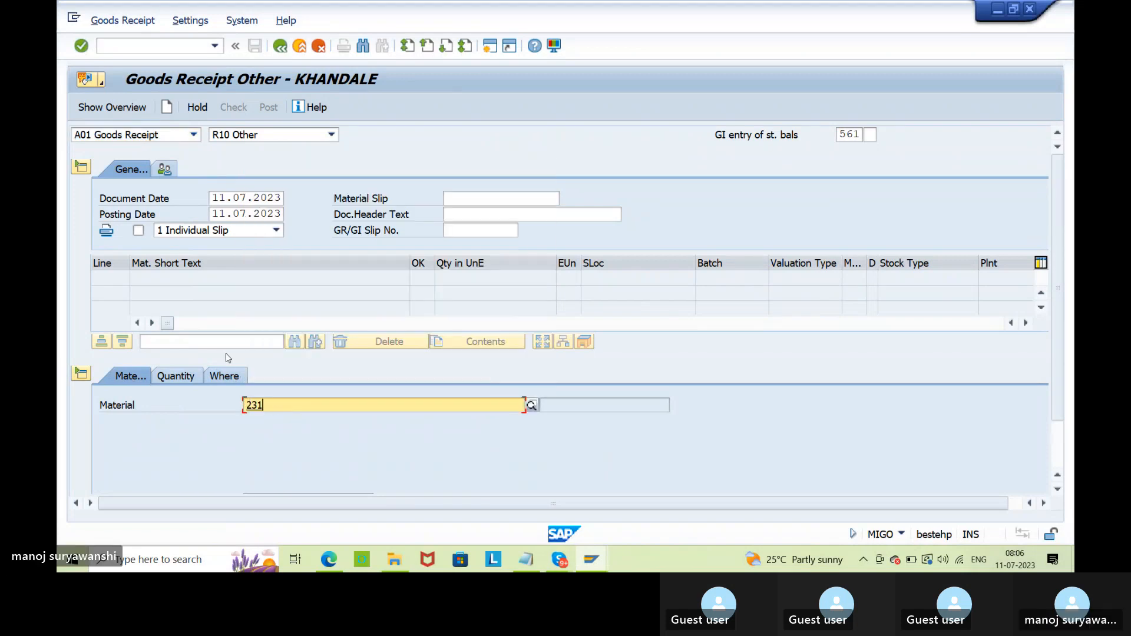
left_click(180, 377)
left_click(286, 405)
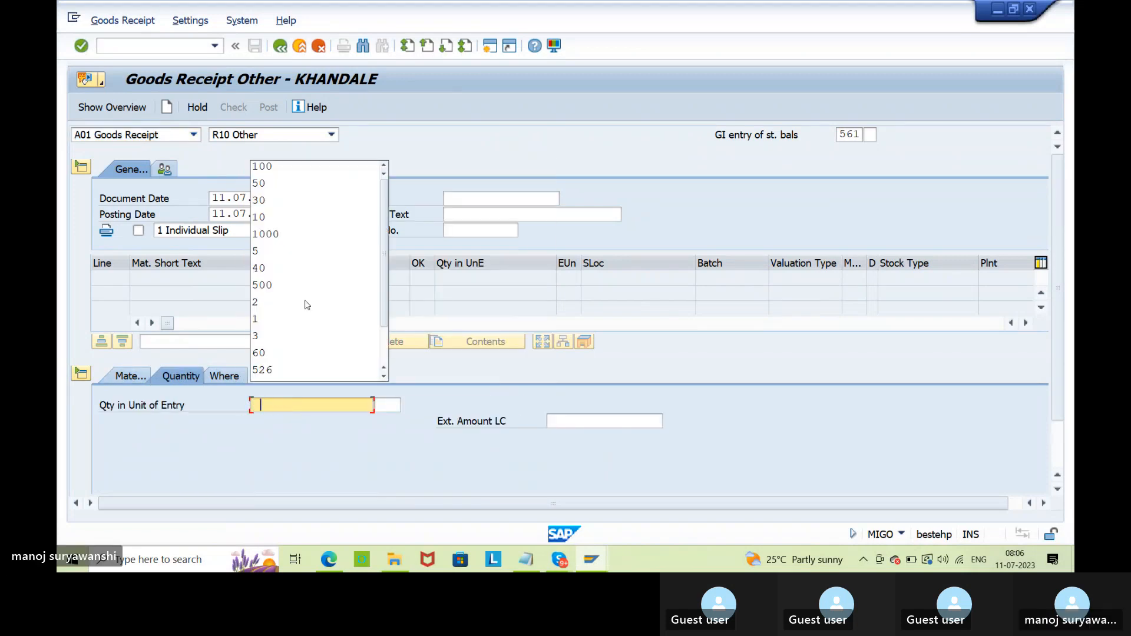
left_click(296, 176)
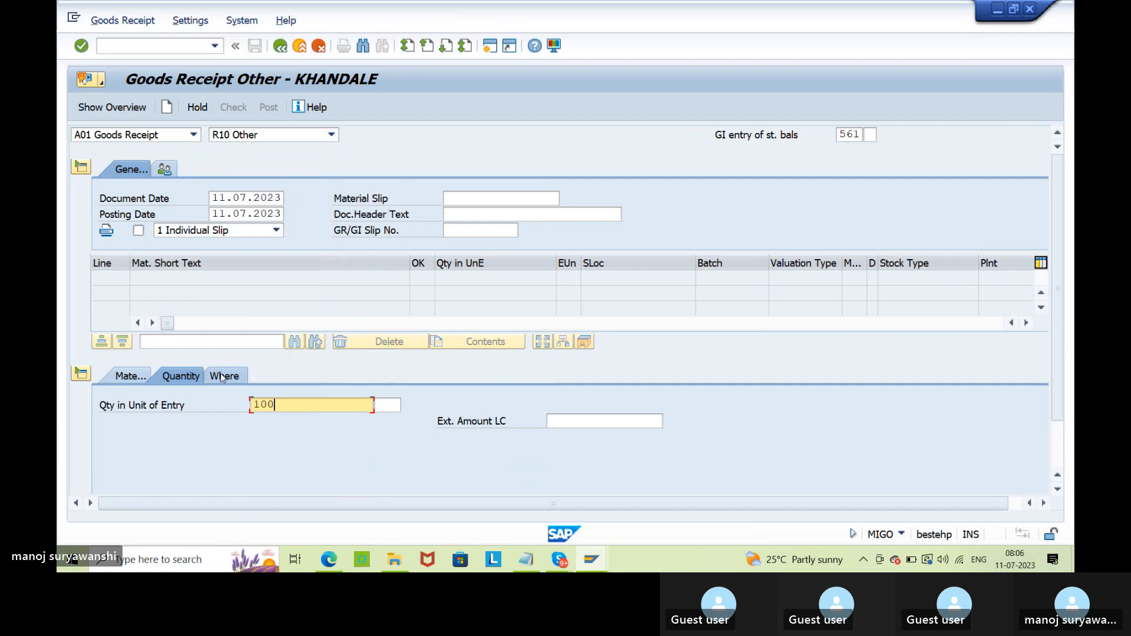
Step: Set the movement type to 565 for blocked stock, both as the receipt's default and on the item
left_click(222, 378)
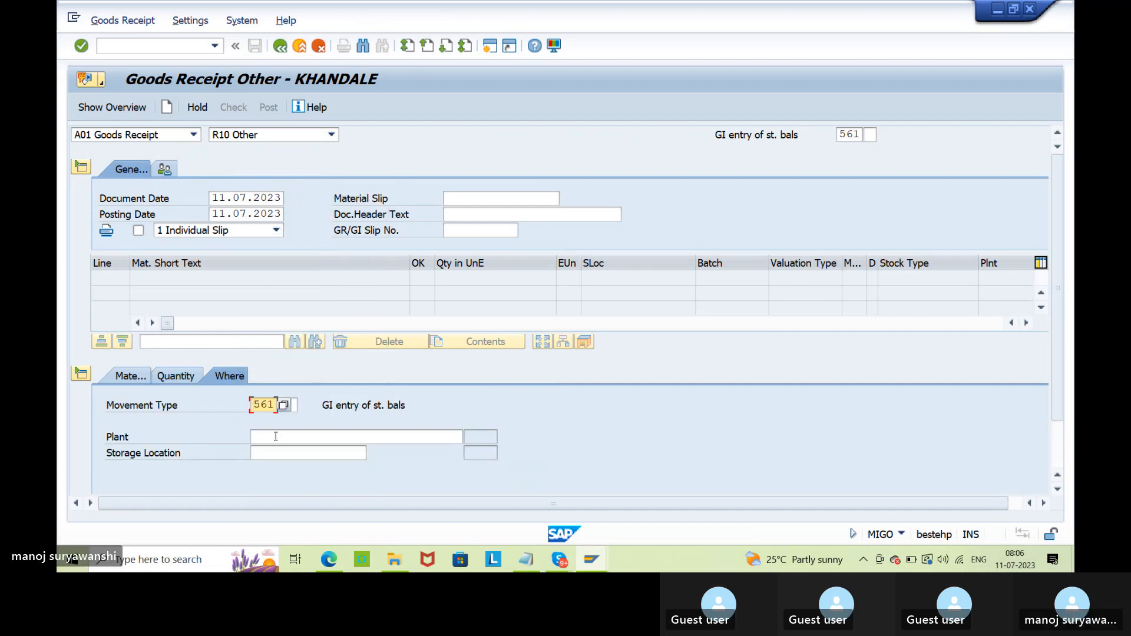
left_click(863, 134)
key("BackSpace")
type("5")
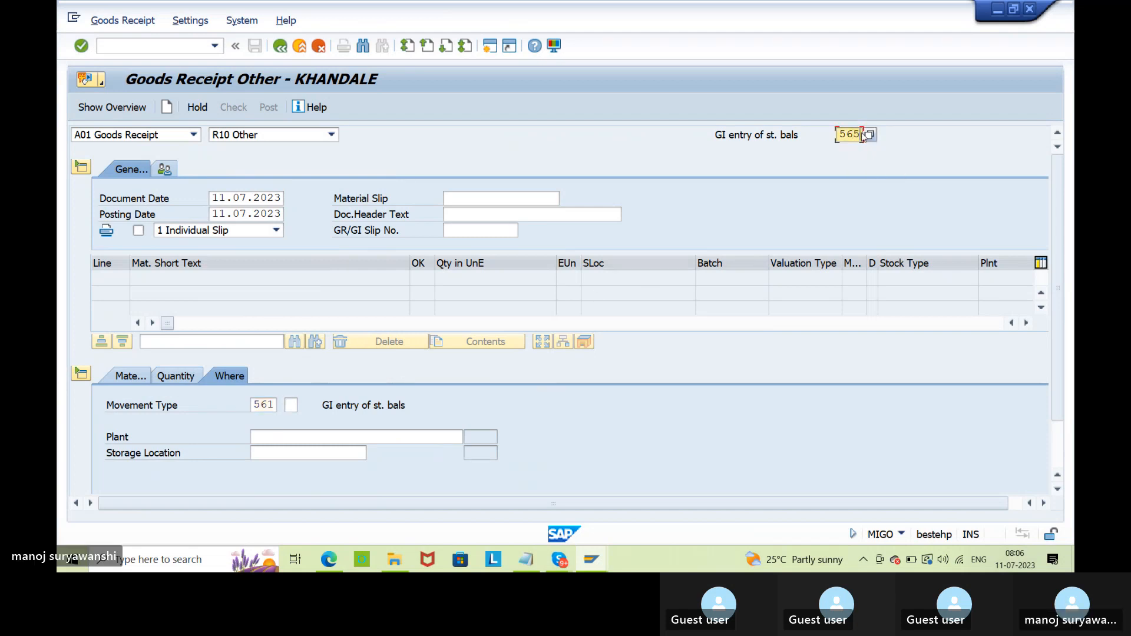
key("Return")
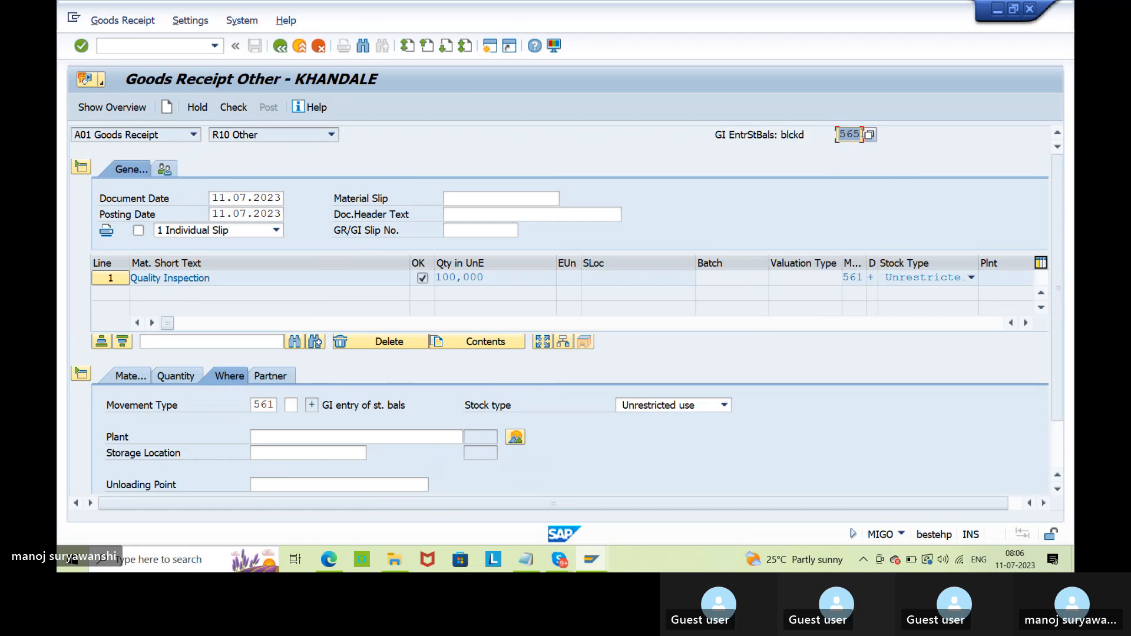
left_click(272, 406)
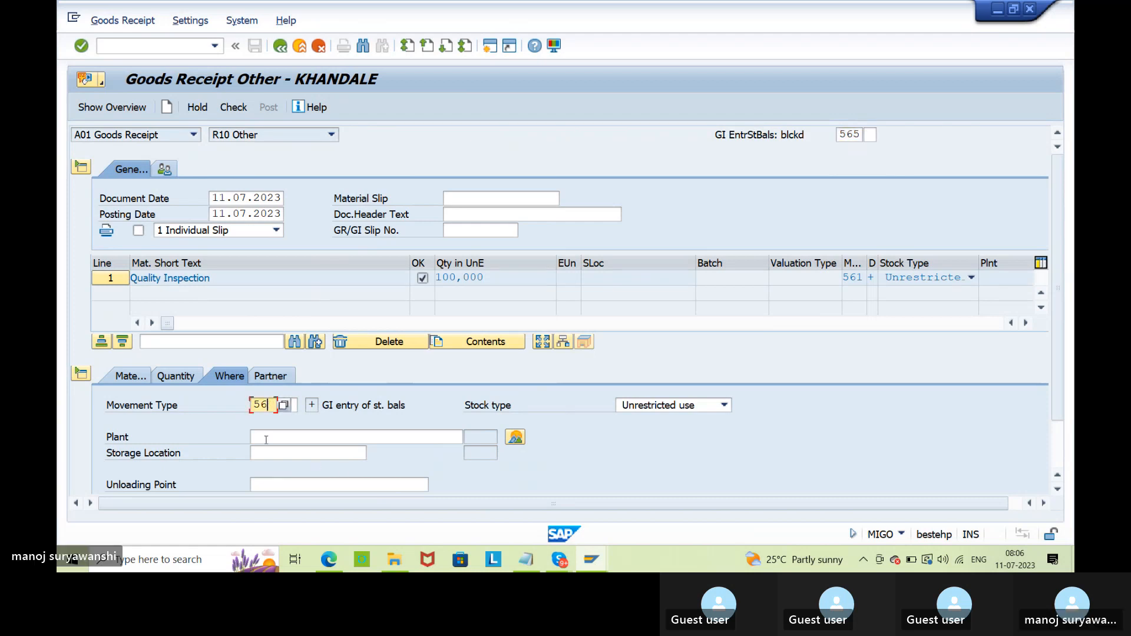
key("BackSpace")
type("5")
key("Return")
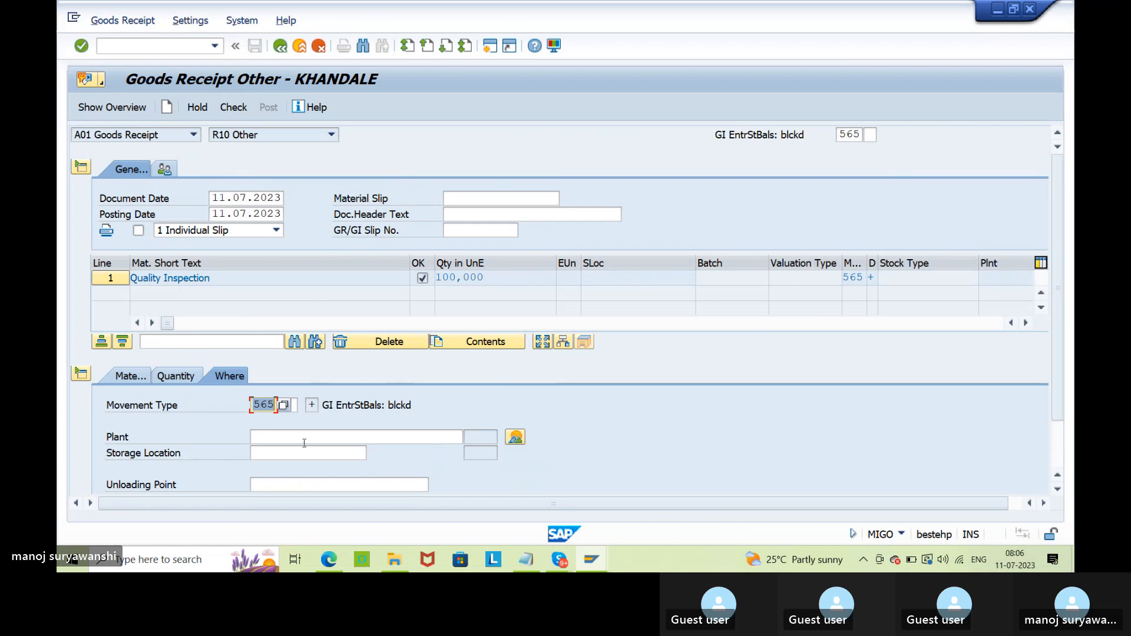
Step: Assign plant AGP2 and storage location SL02 to the item and post the goods receipt
left_click(304, 441)
left_click(284, 451)
left_click(281, 454)
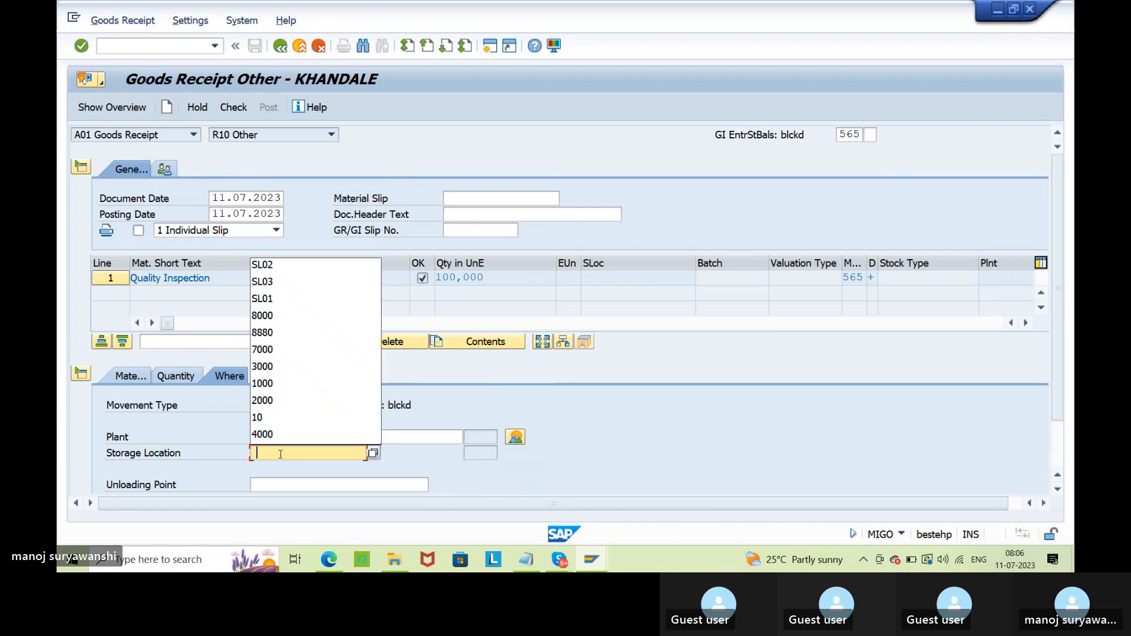
left_click(262, 265)
key("Return")
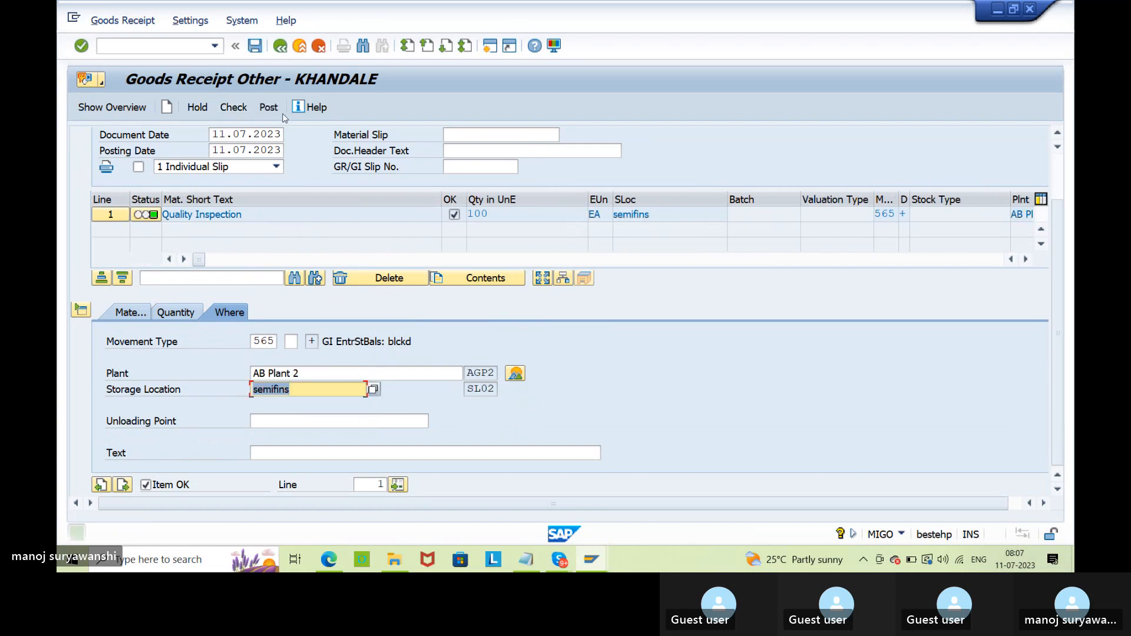
left_click(282, 114)
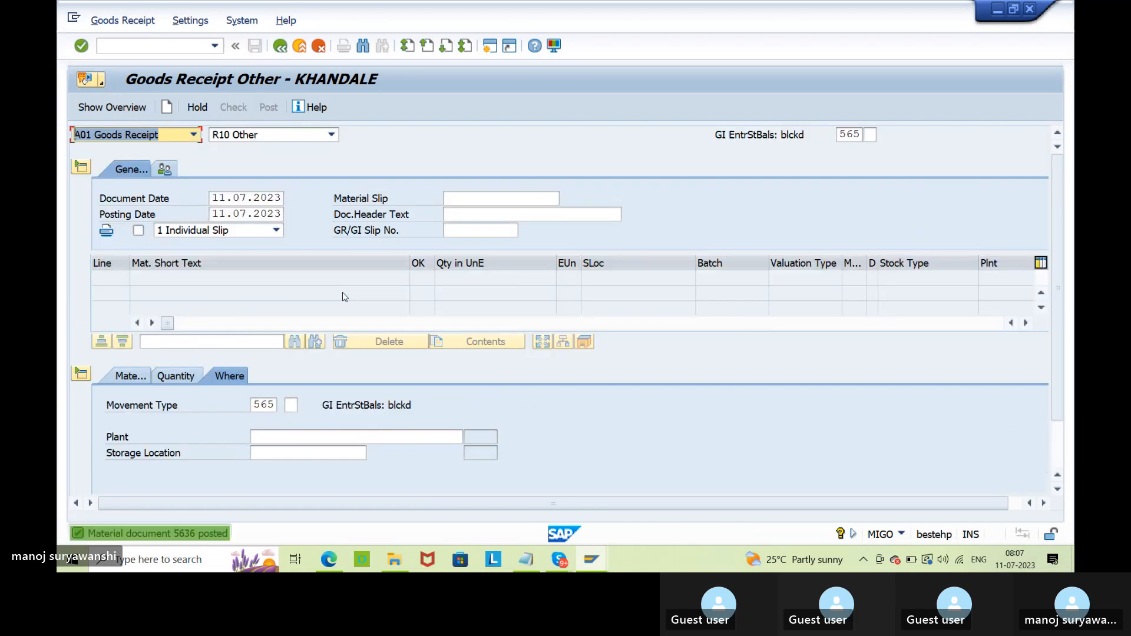
Step: Switch to the stock overview of material 231, refresh it and check the Blocked stock of storage location SL02
key("alt+Tab")
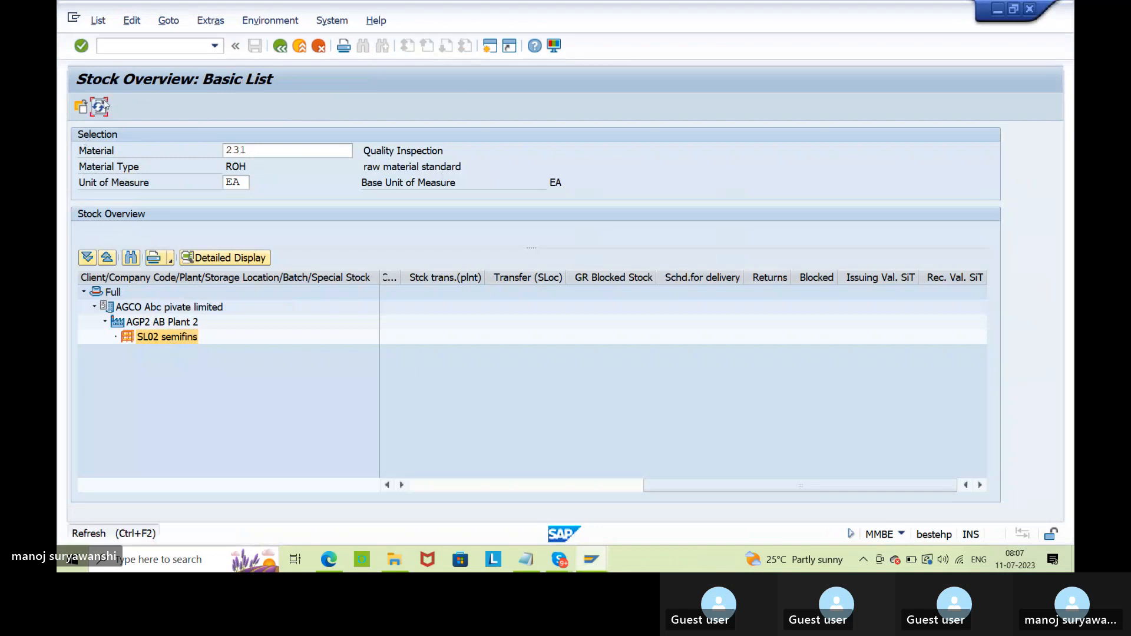
left_click(100, 106)
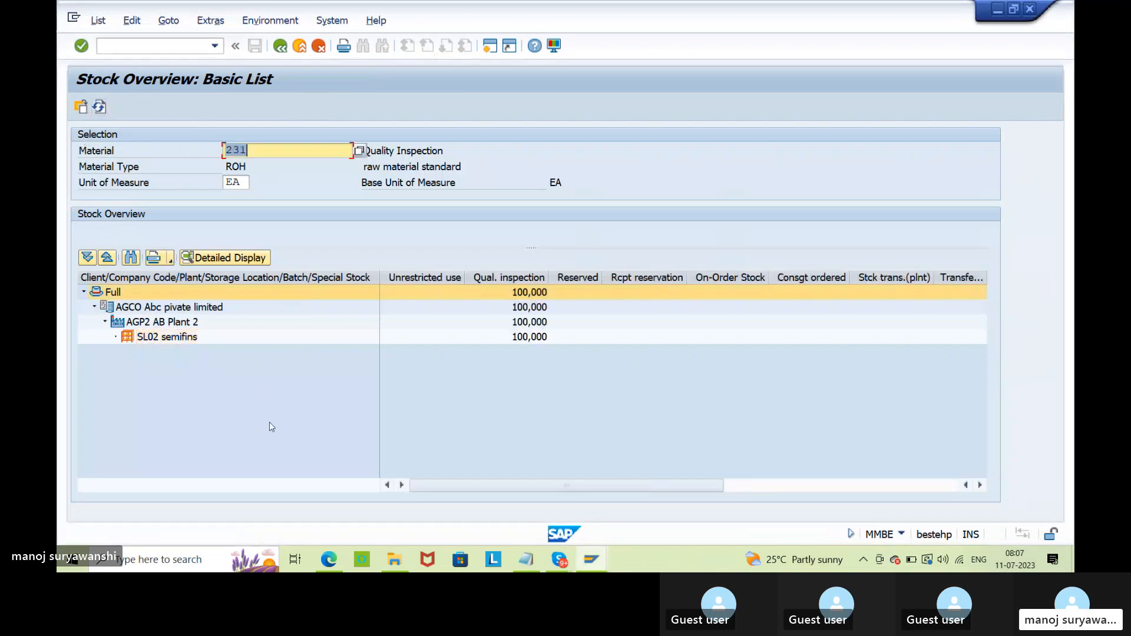
left_click(797, 485)
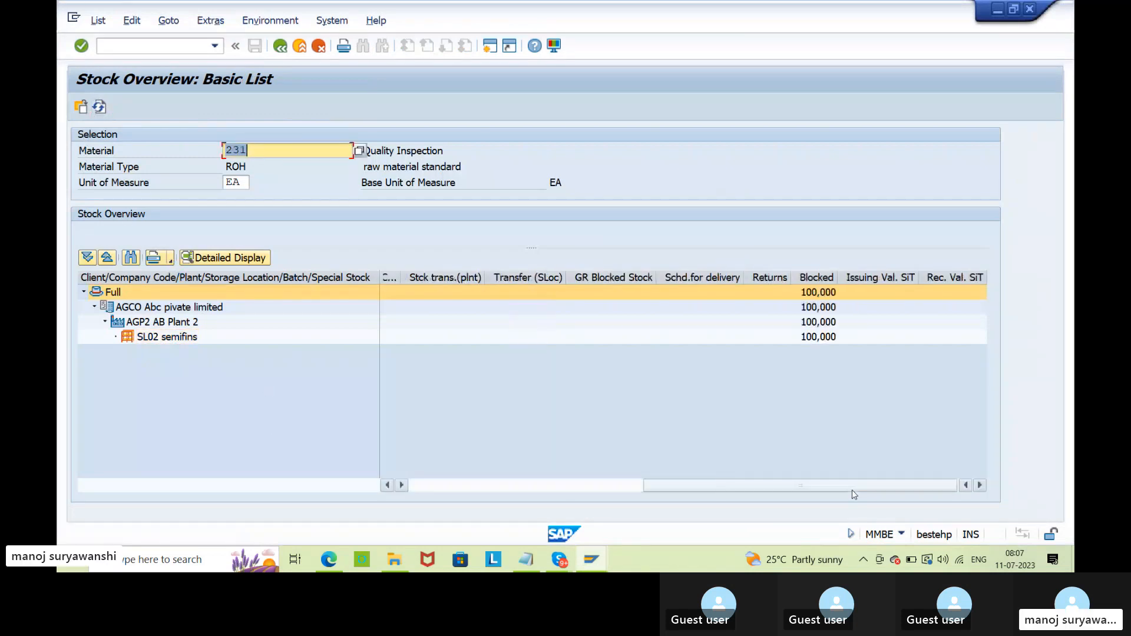
left_click(815, 338)
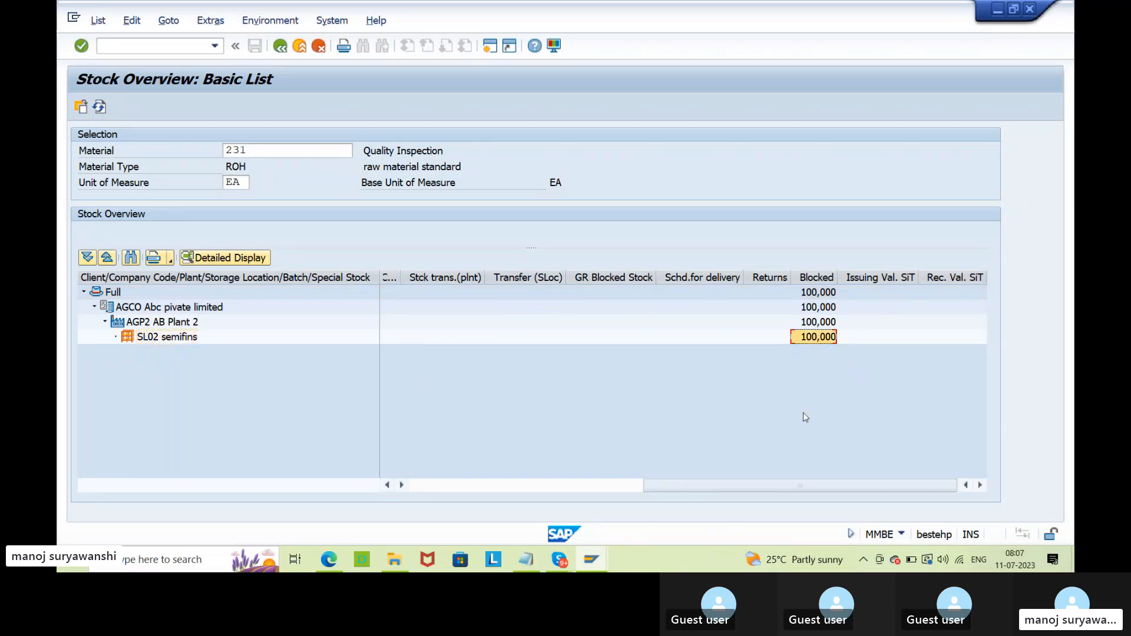
Step: Return to the goods receipt session and display the document information of the material document just posted
key("alt+Tab")
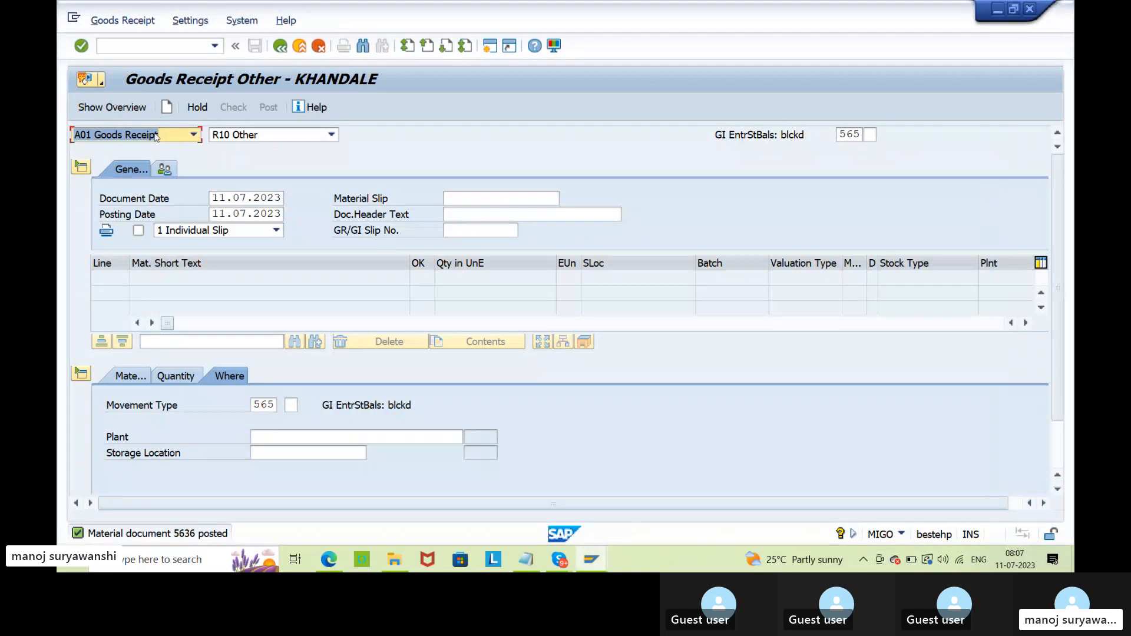
left_click(193, 134)
left_click(167, 206)
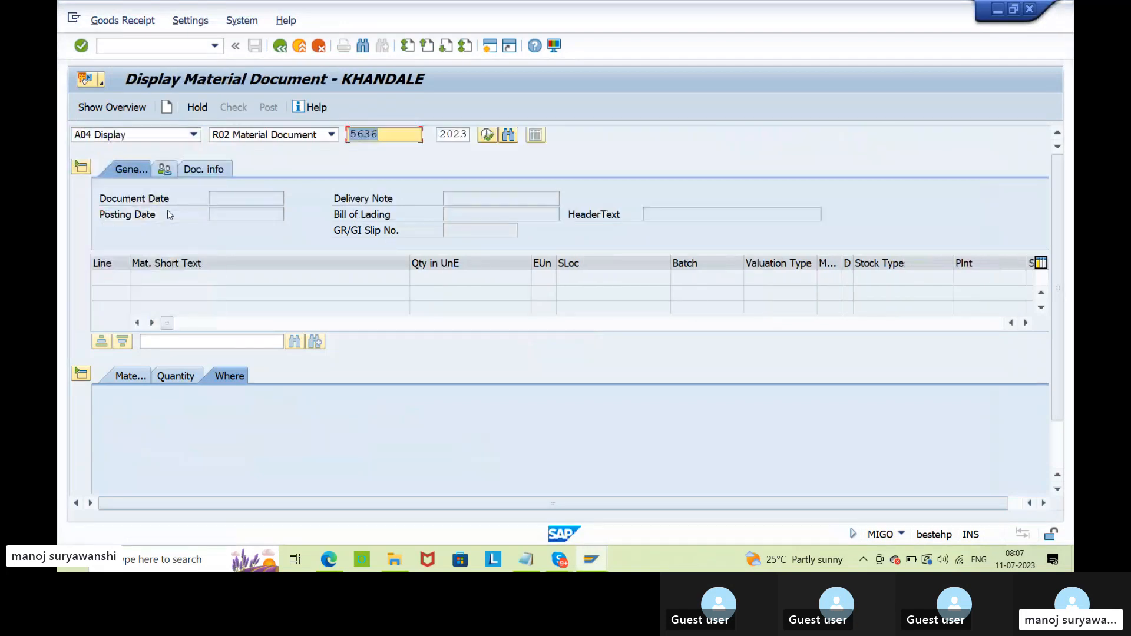
key("Return")
left_click(199, 175)
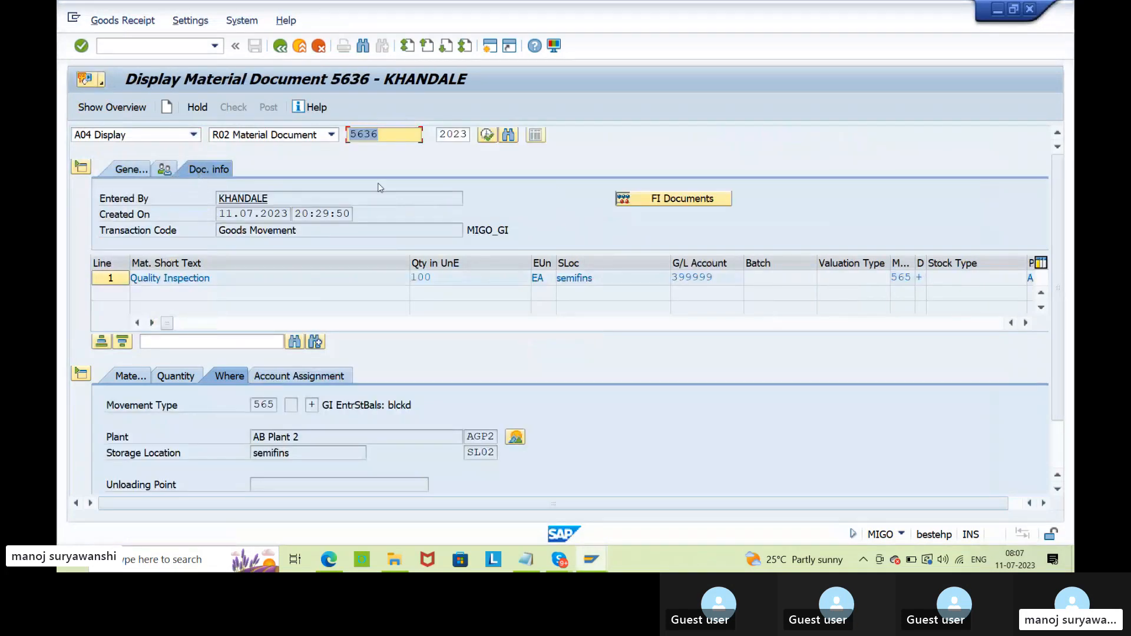
Step: Review the posting lines in the material document's accounting document, then return to SAP Easy Access
left_click(673, 199)
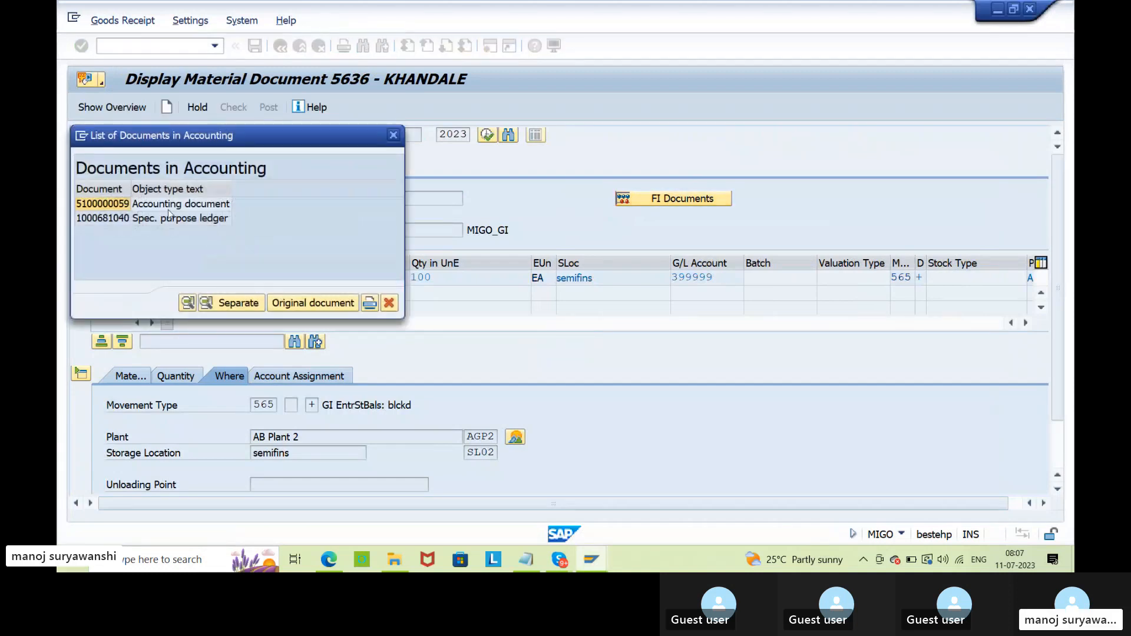
double_click(172, 205)
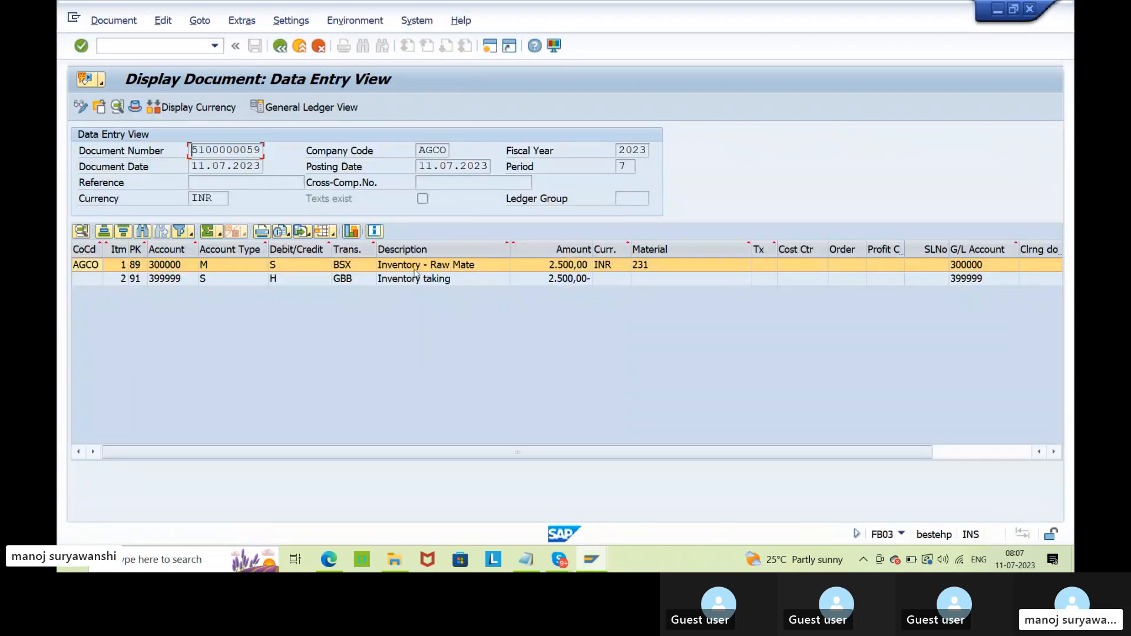
left_click(259, 268)
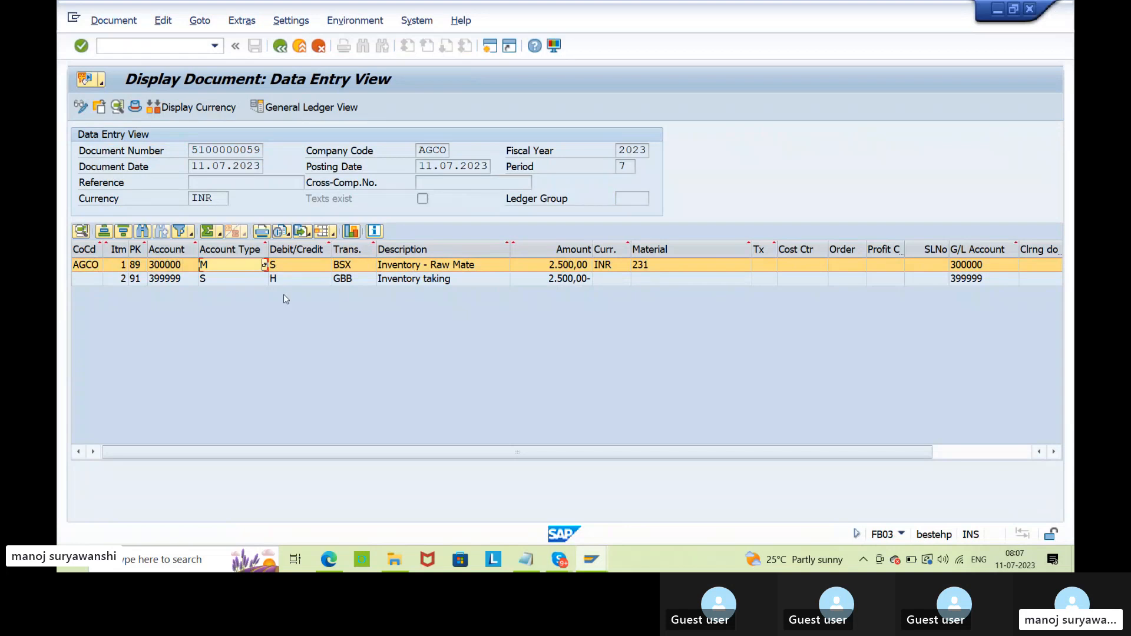
left_click(279, 47)
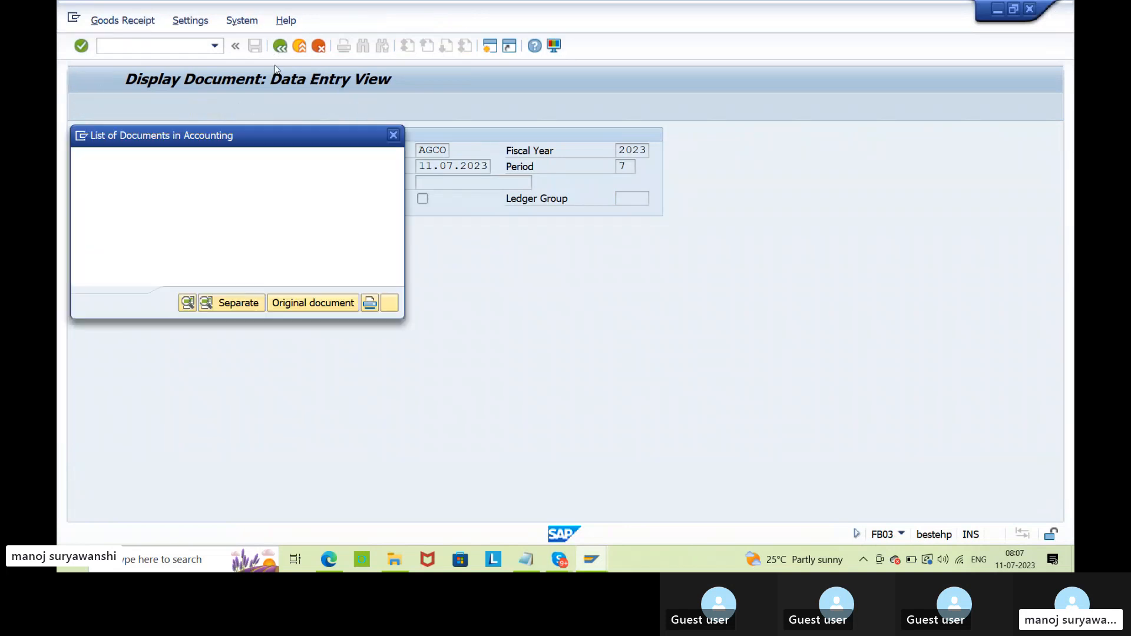
left_click(393, 135)
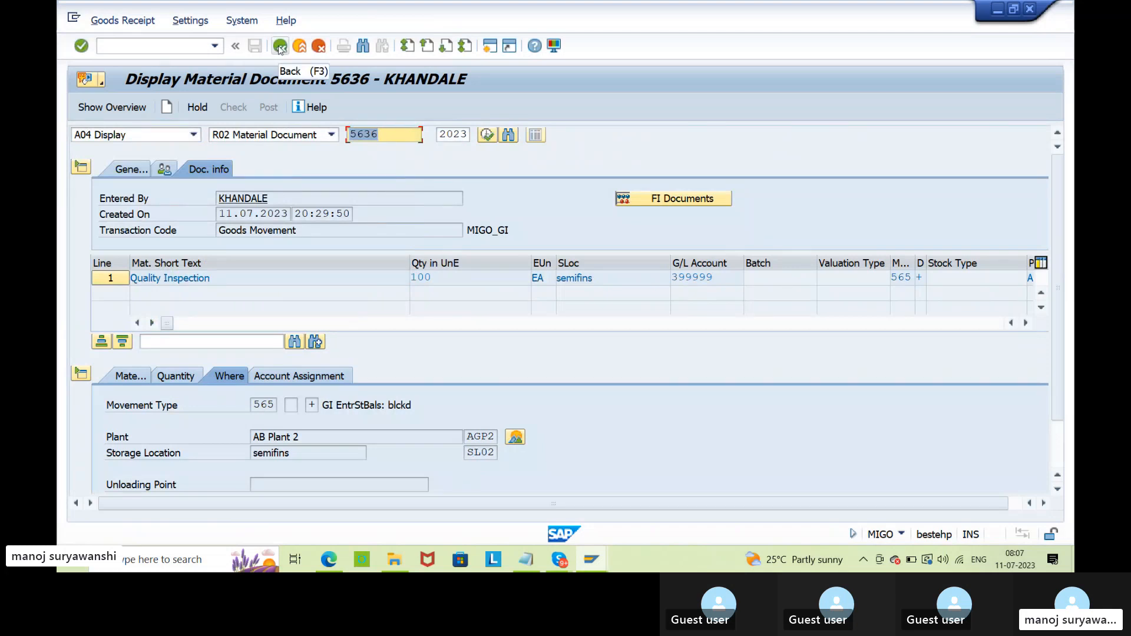
left_click(281, 47)
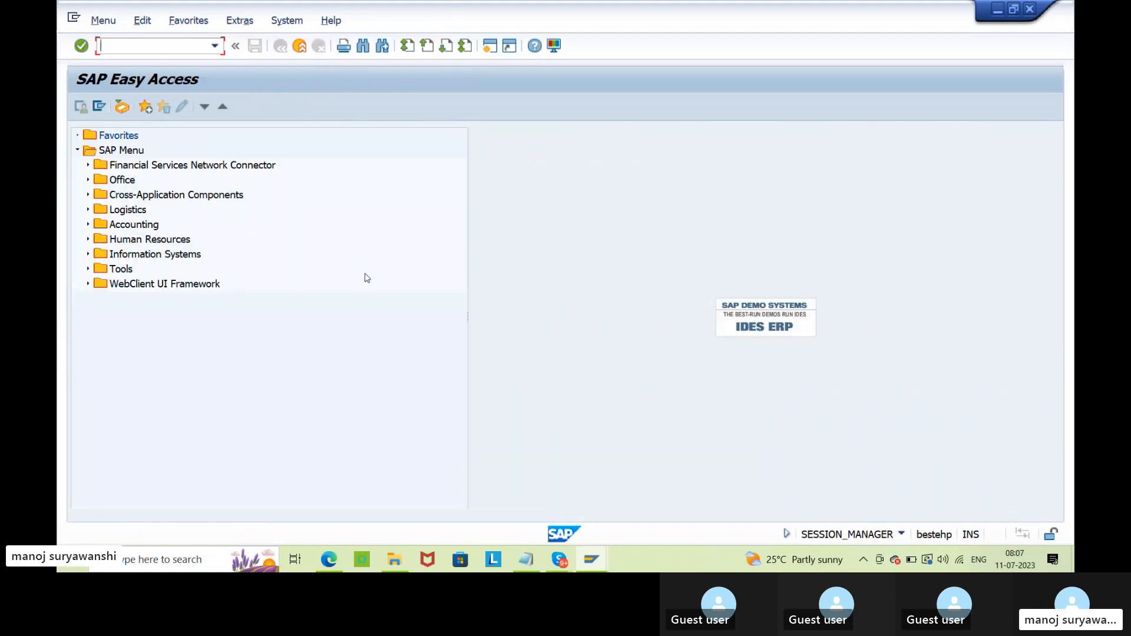
Step: Slightly widen the stock overview's Blocked column, then tick the Nonvaluated Goods Receipt (GR) Blocked Stock heading in TSCM52_1_EN_Col15.pdf with the Draw pen
key("alt+Tab")
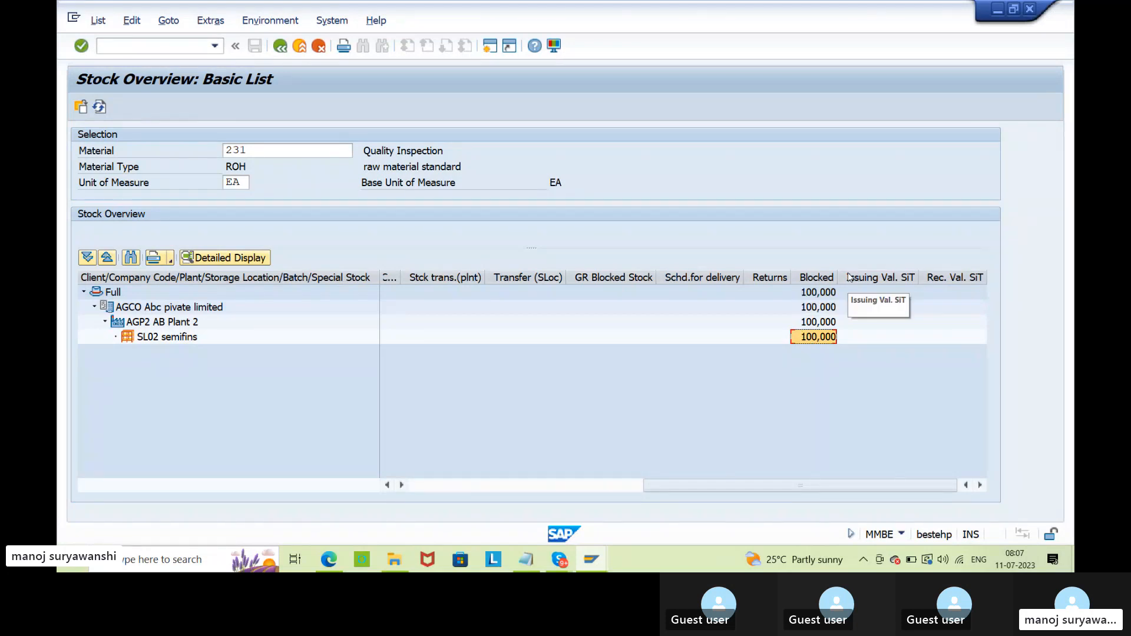
left_click_drag(837, 277, 841, 277)
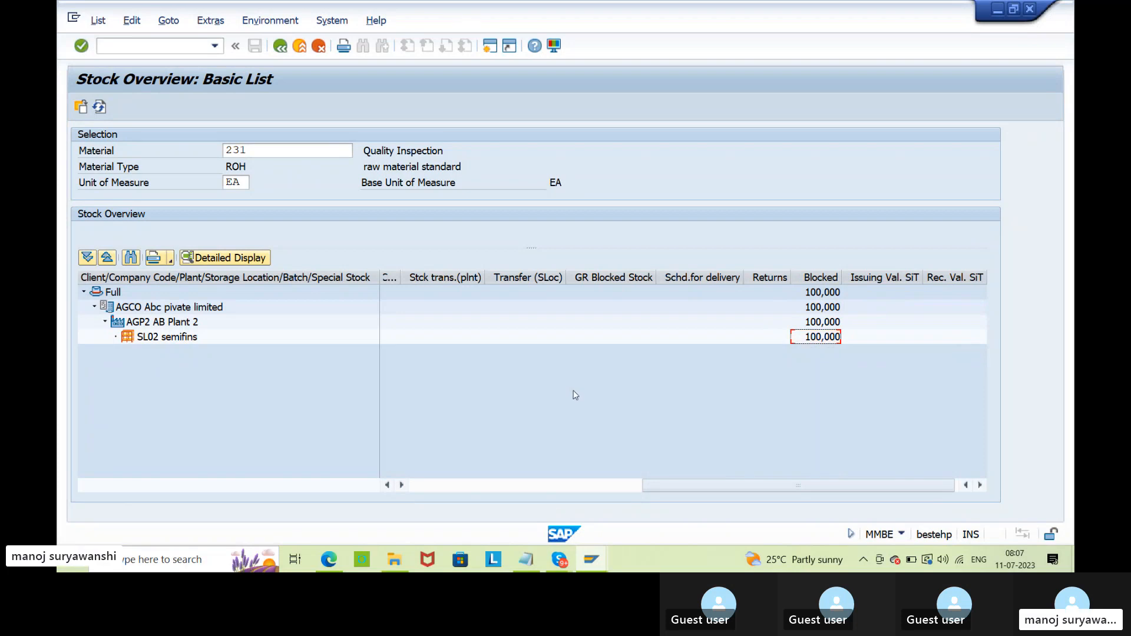
mouse_move(334, 568)
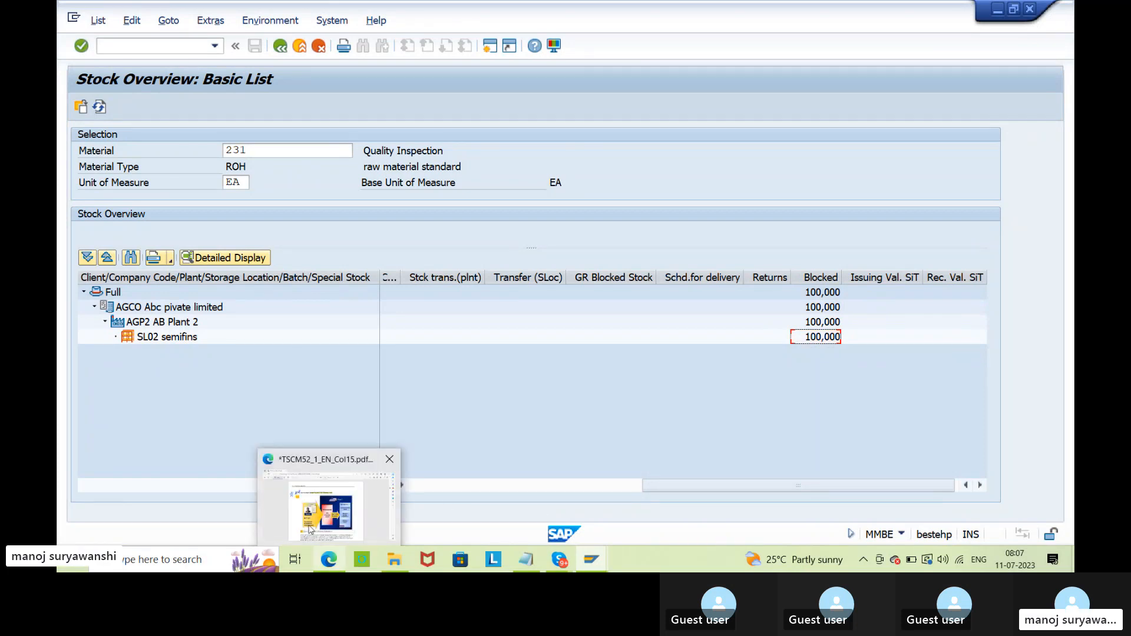
left_click(328, 507)
left_click_drag(364, 169, 390, 155)
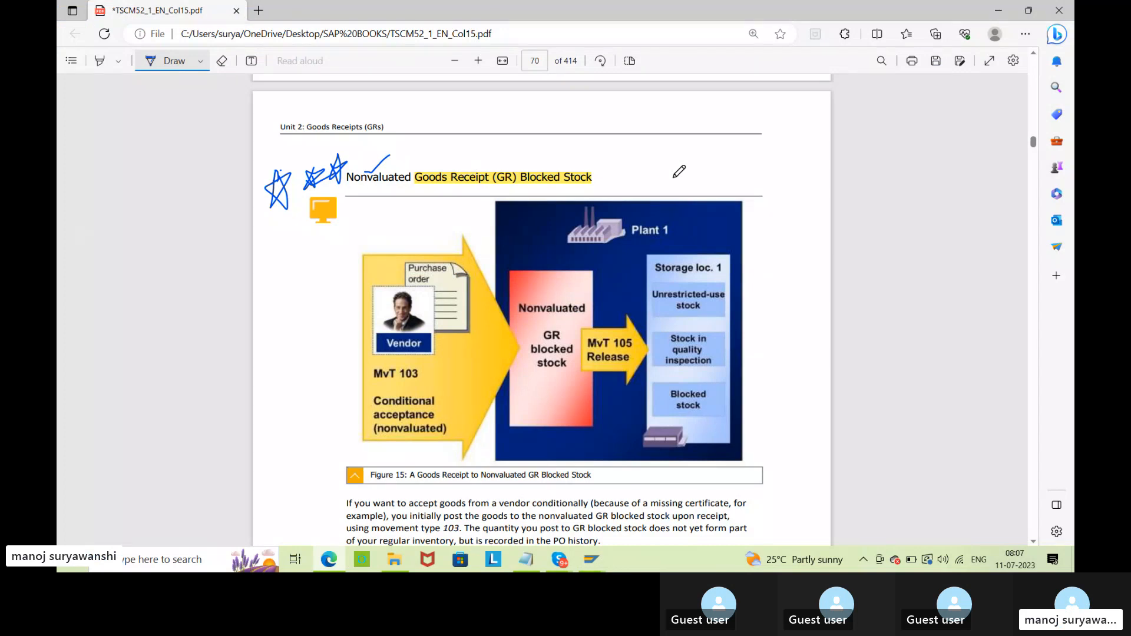
scroll(429, 428, "down", 1)
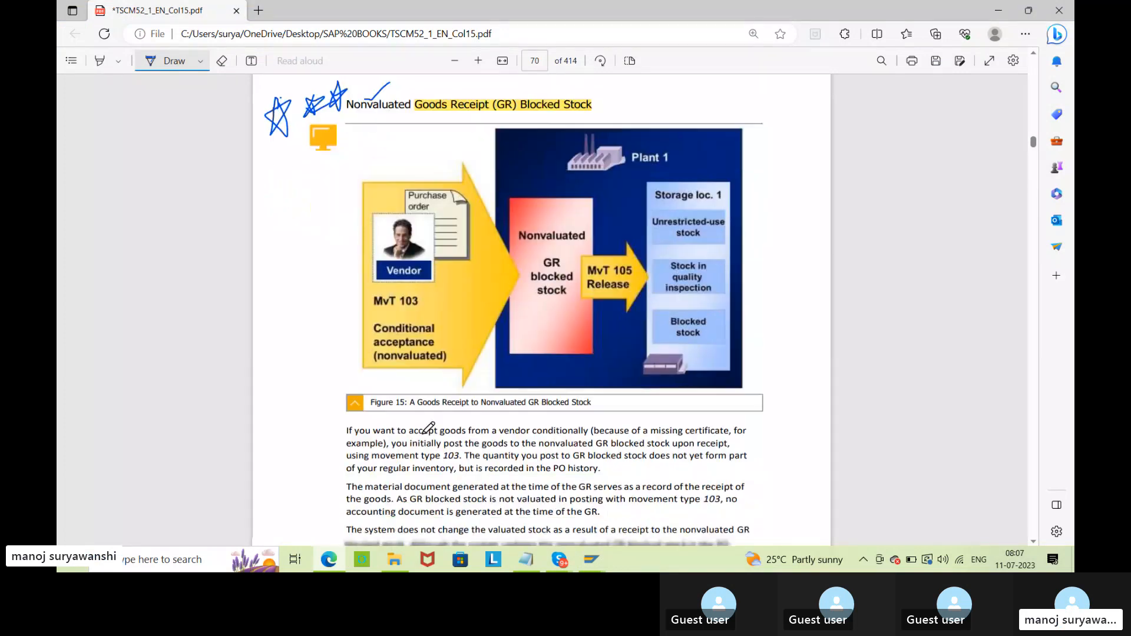
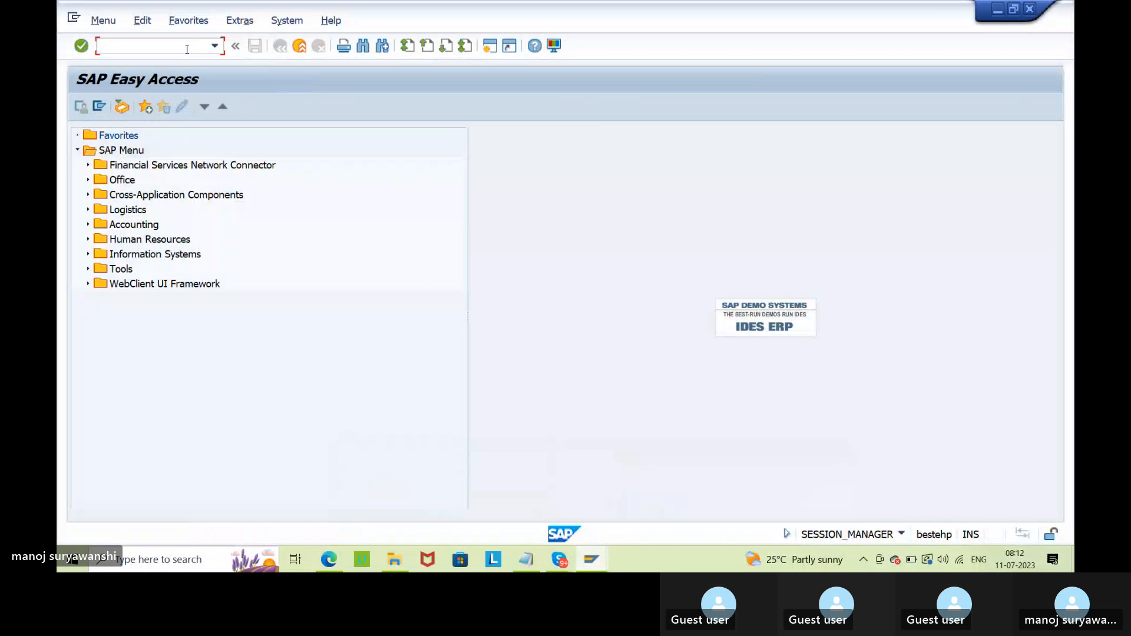
Step: Open transaction ME21N to create a purchase order and go to its vendor entry
type("me21n")
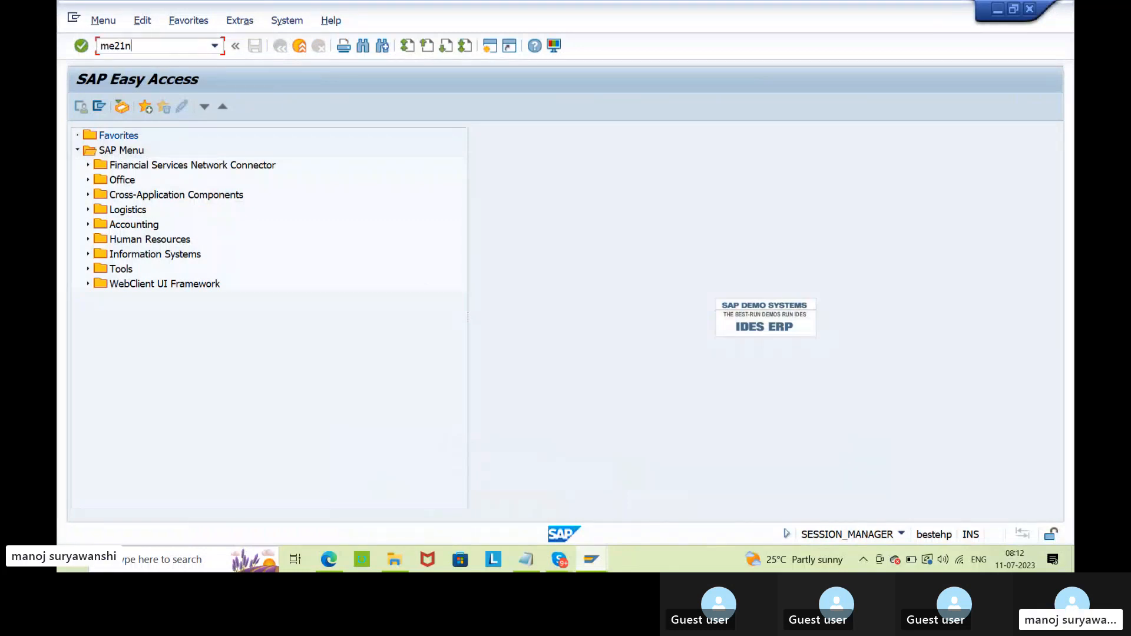
key("Return")
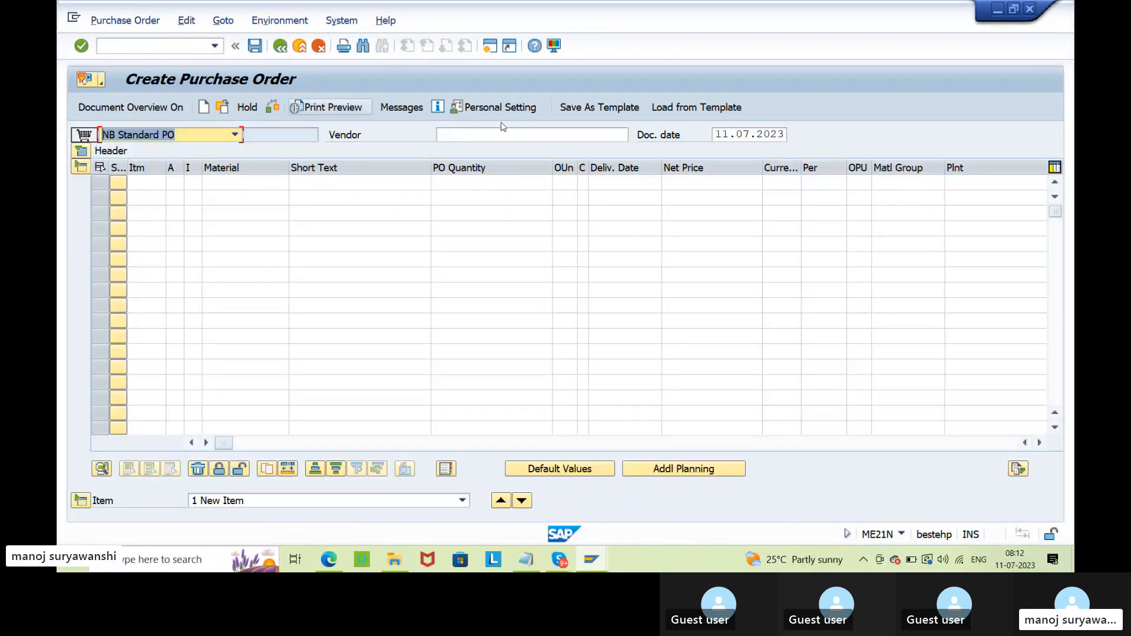
left_click(458, 135)
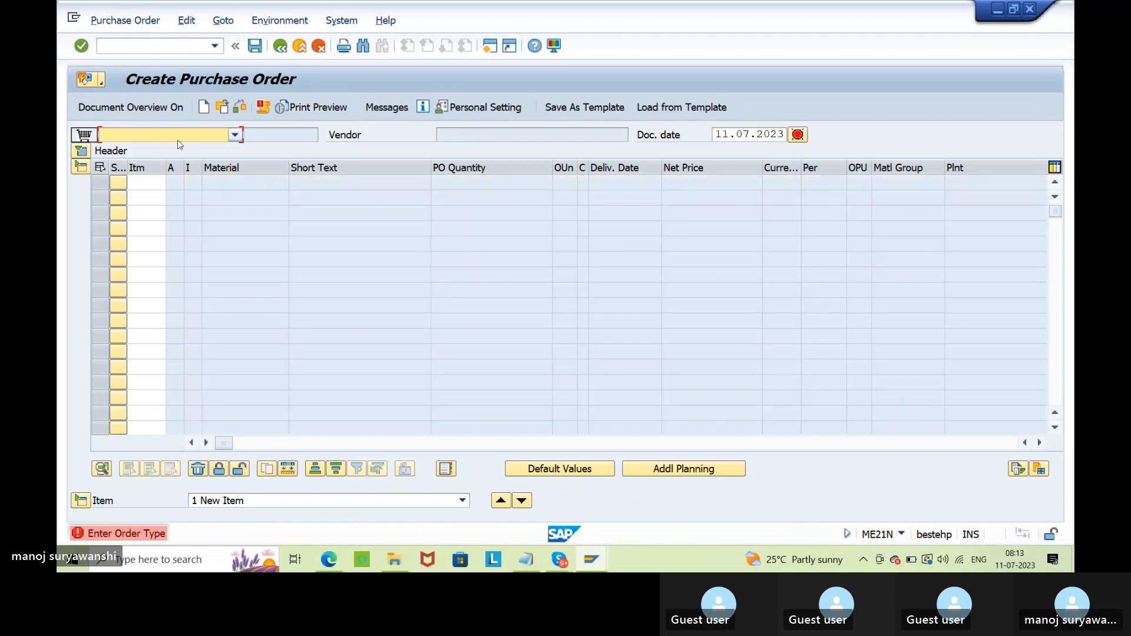
Step: Set the order type to NB Standard PO and choose the test number range vendor
left_click(178, 140)
key("n")
key("Return")
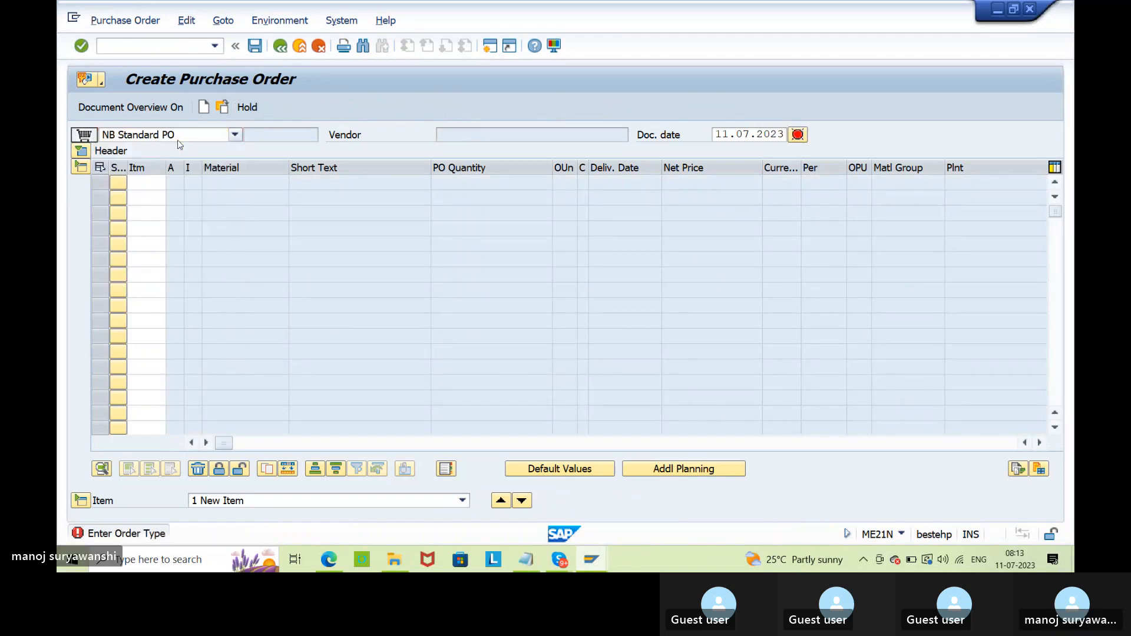
left_click(454, 137)
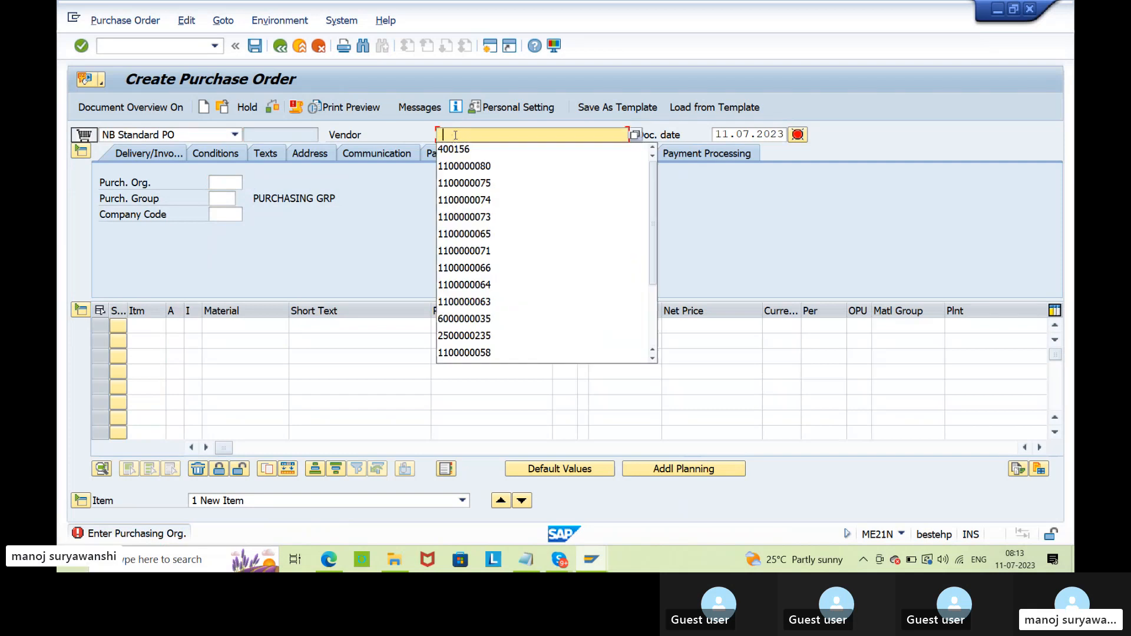
left_click(454, 150)
Step: Set the header's organizational data to purchasing organization AG00, purchasing group 001 and company code agco
left_click(225, 182)
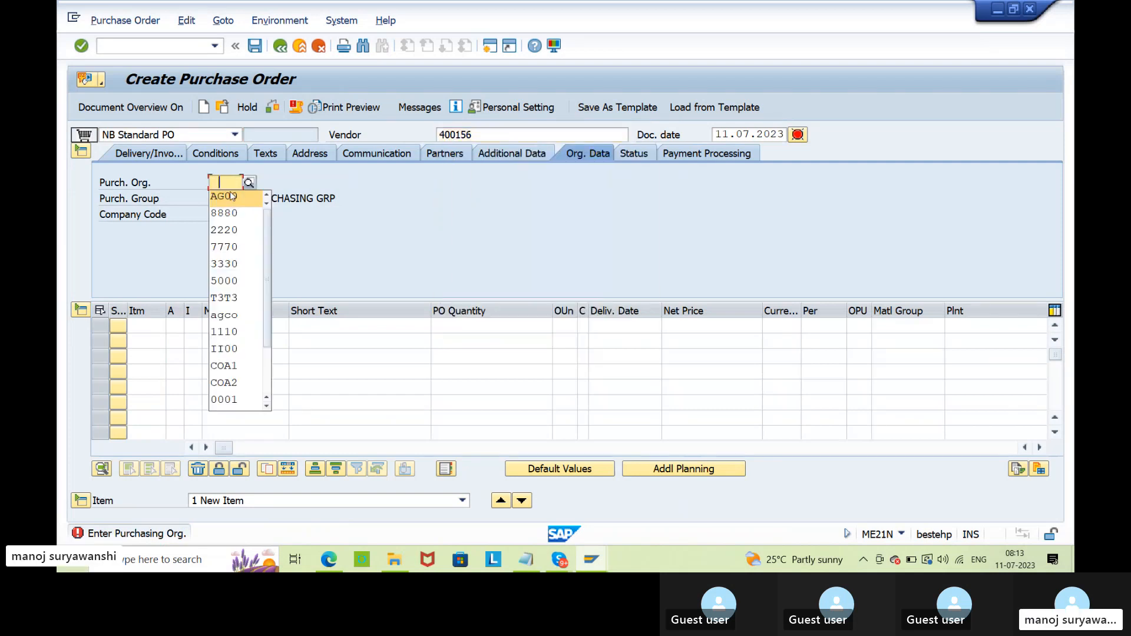
left_click(229, 194)
left_click(229, 198)
left_click(229, 212)
left_click(229, 215)
left_click(229, 228)
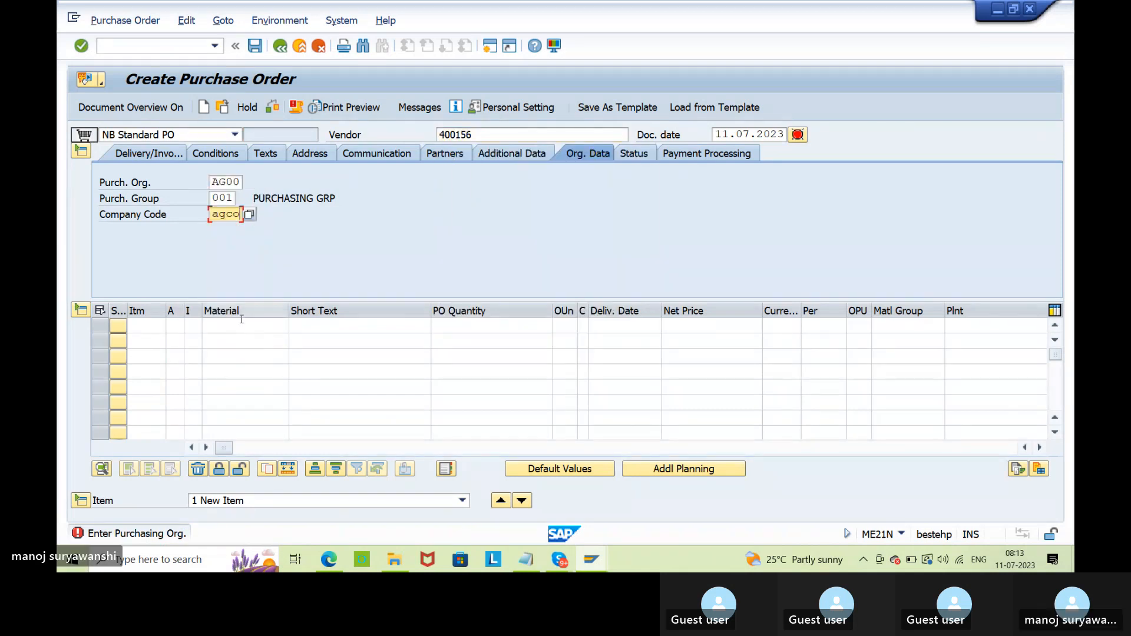
Step: Add an order item for material 231 with a PO quantity of 200
left_click(240, 327)
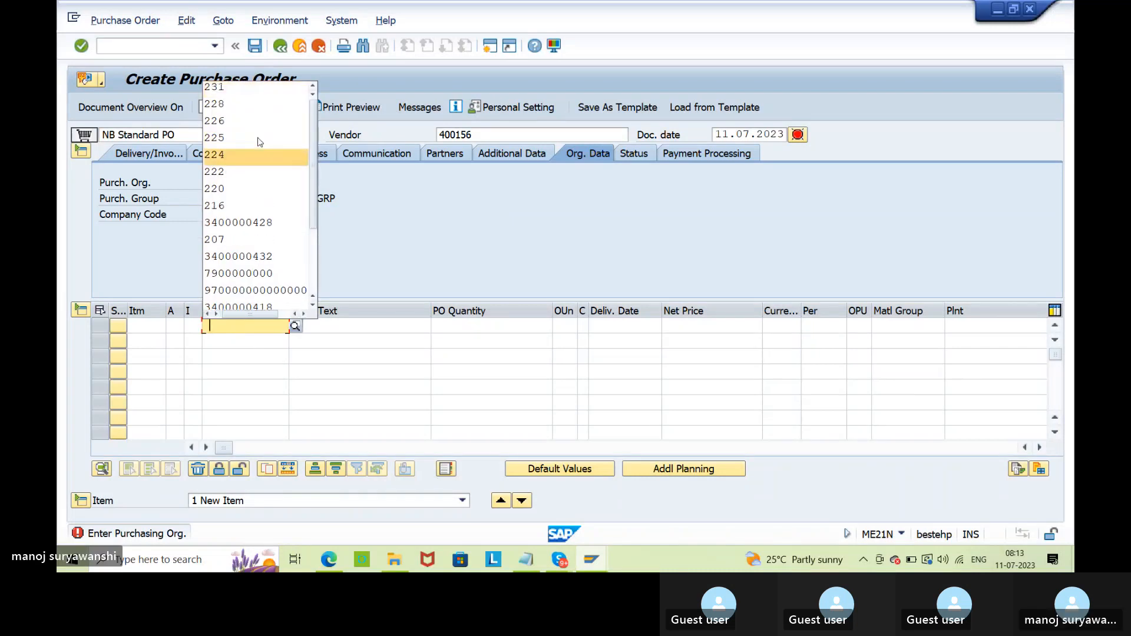
left_click(236, 87)
left_click(473, 326)
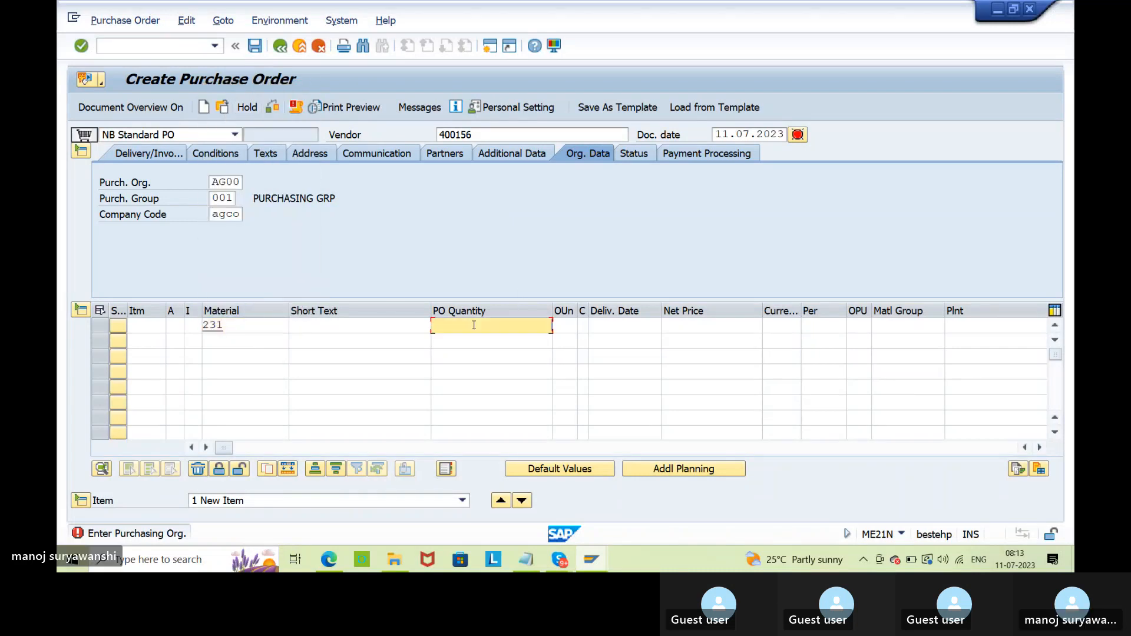
type("200")
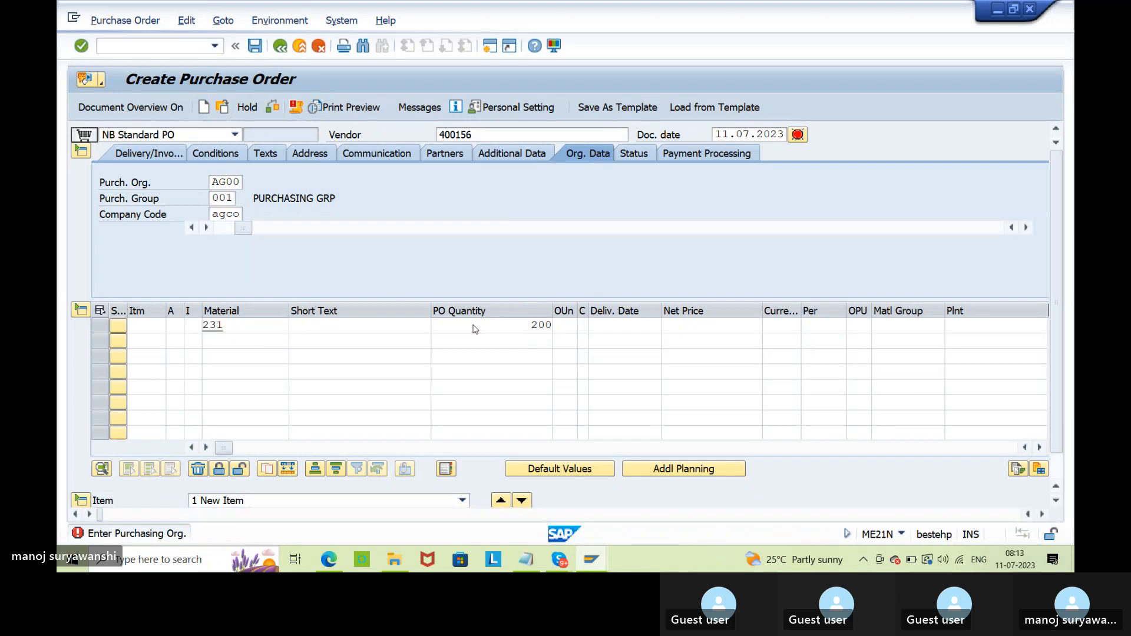
key("Return")
Step: Assign plant agp2 to the item for material 231 and set its tax code to V2
left_click(960, 184)
left_click(969, 199)
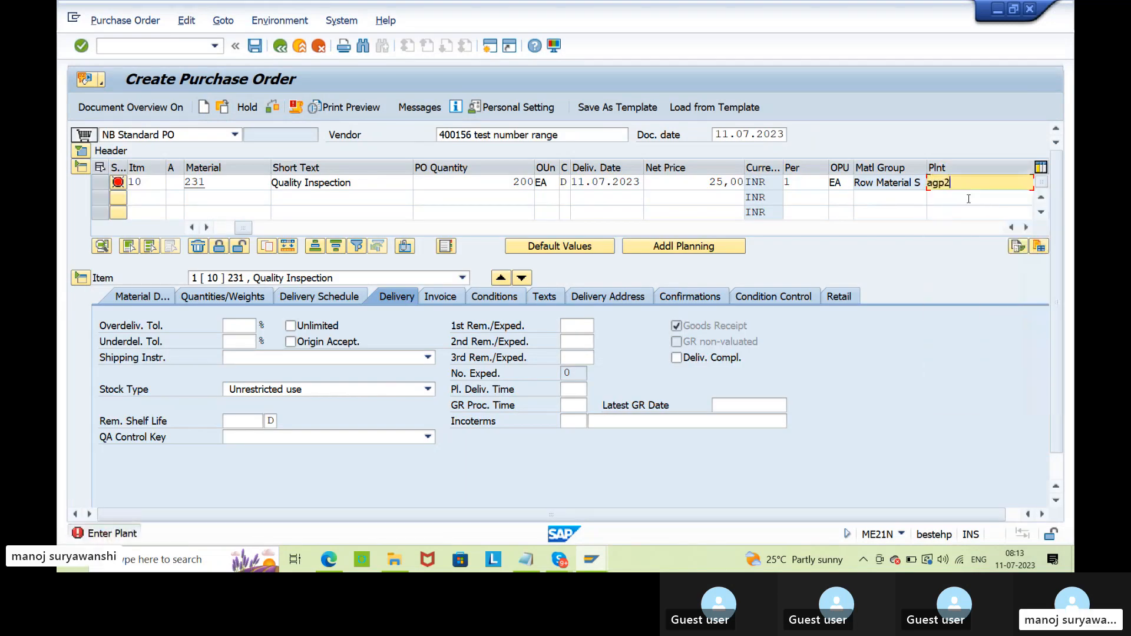
key("Return")
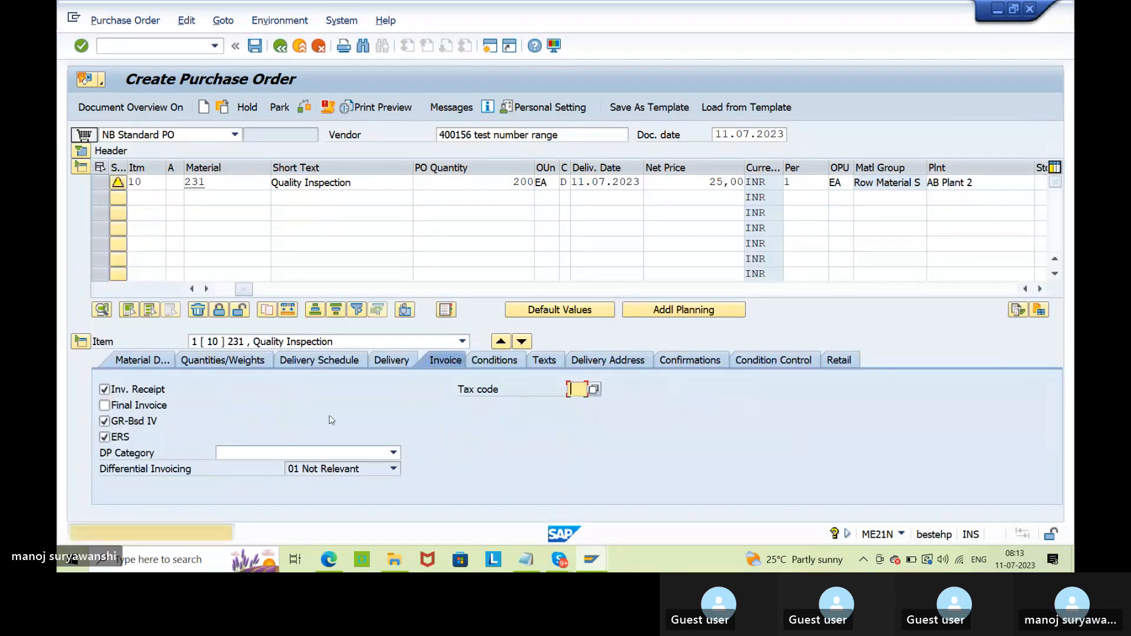
left_click(577, 390)
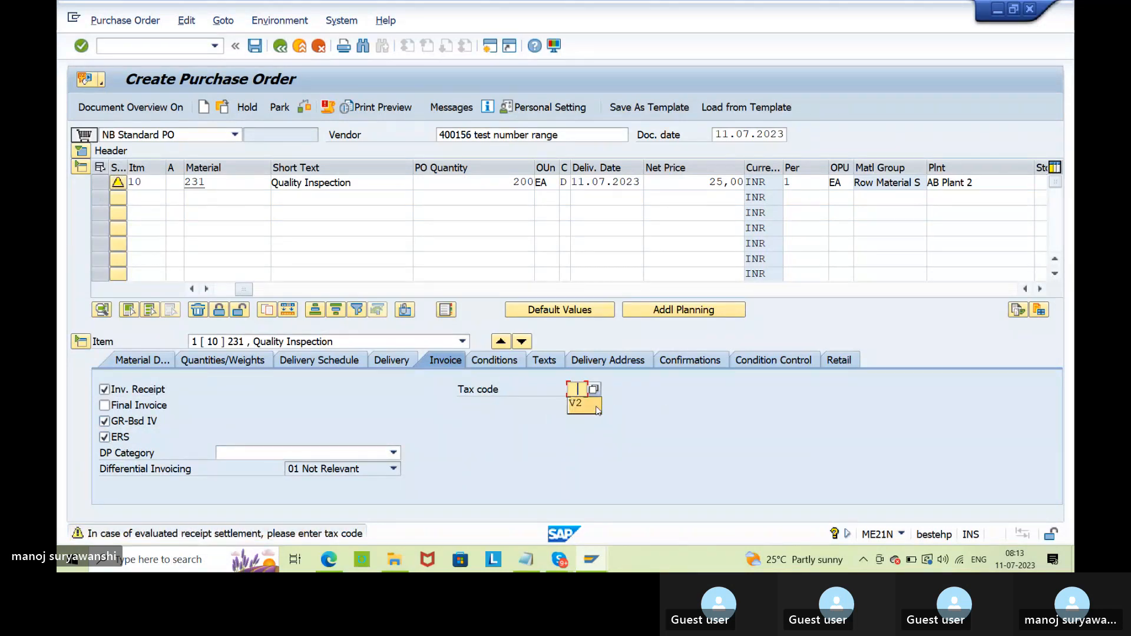
key("Return")
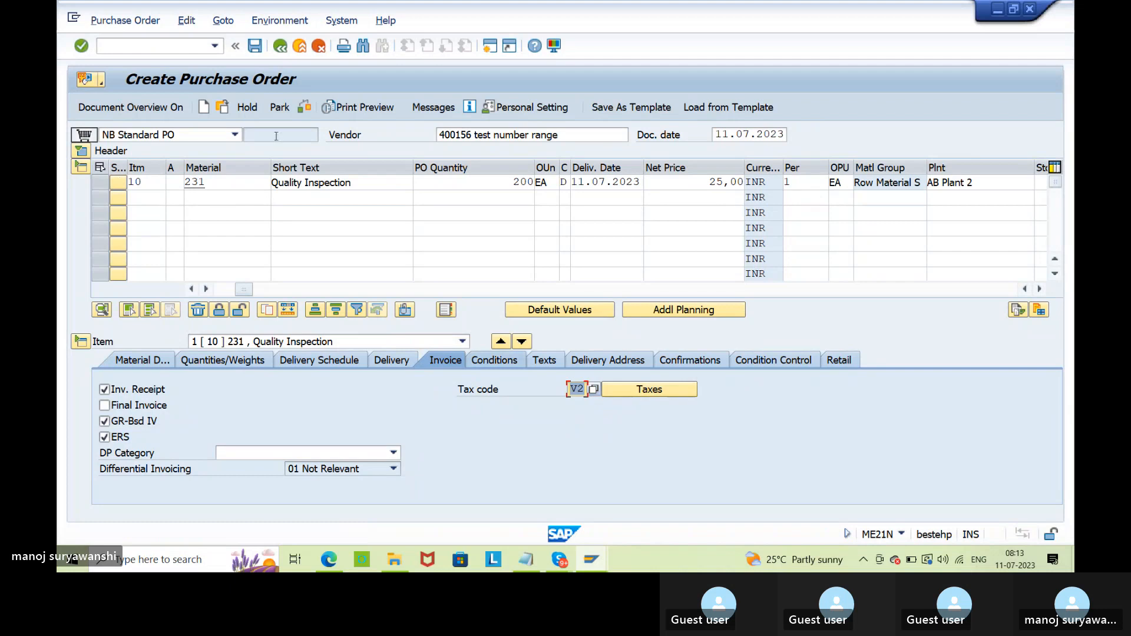
Step: Check the purchase order for messages and save it
left_click(295, 106)
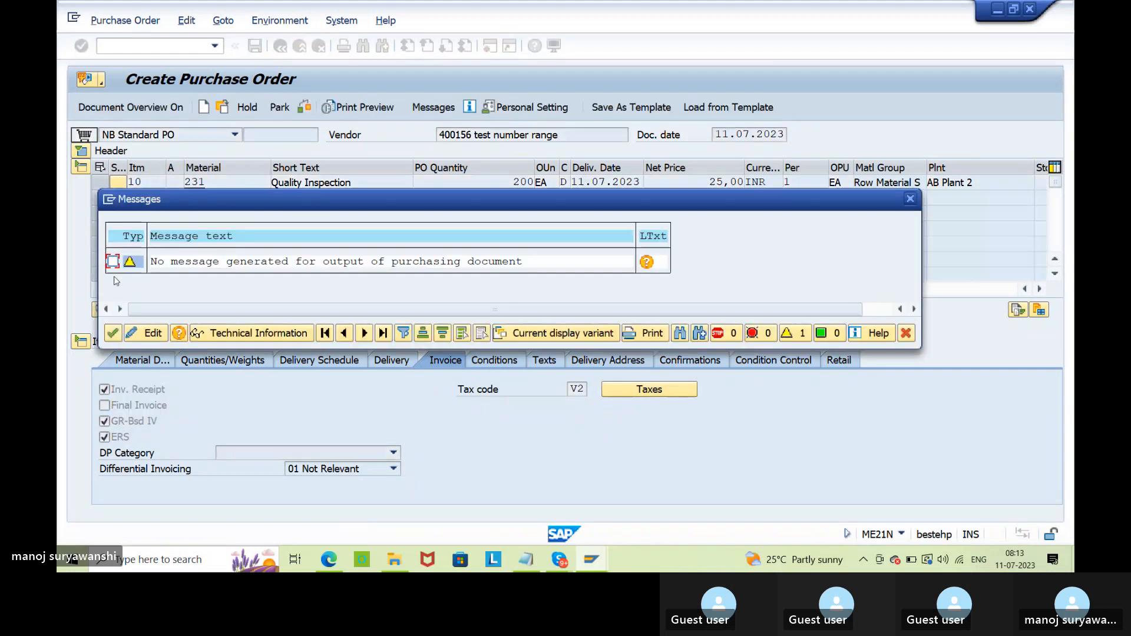
left_click(113, 334)
left_click(254, 46)
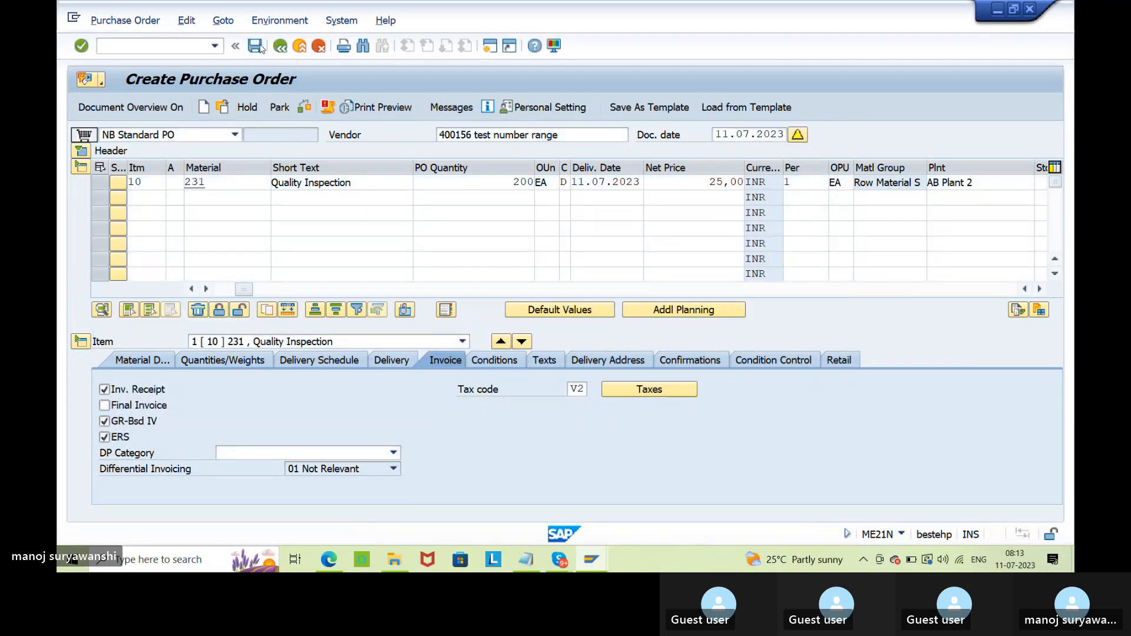
left_click(330, 310)
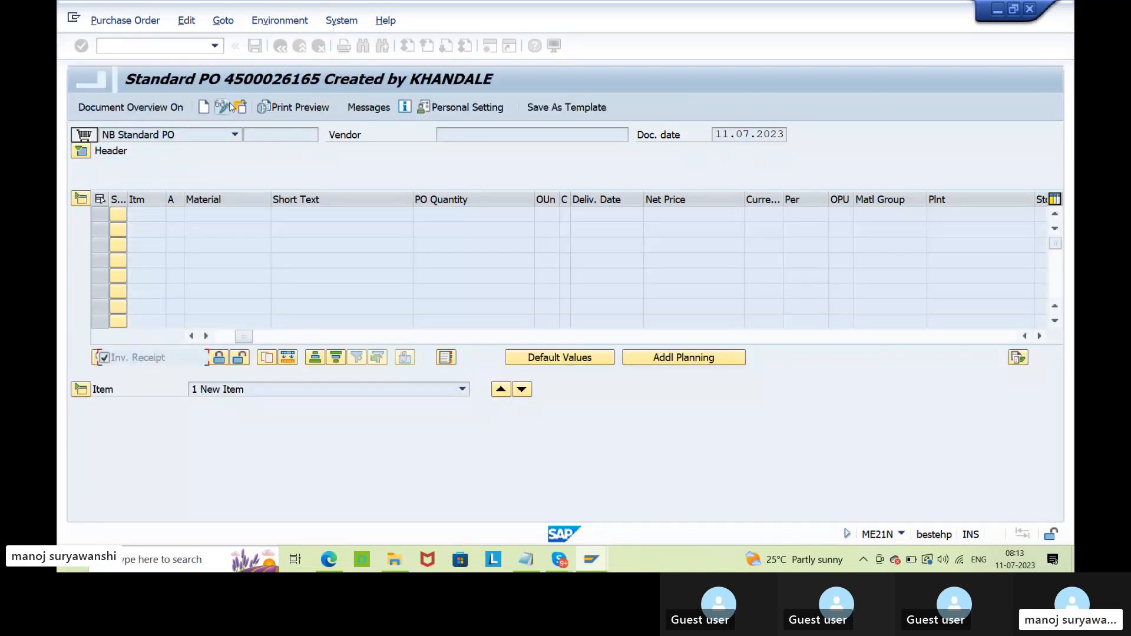
Step: Refresh the stock overview of material 231 and examine its quality inspection, on-order and blocked quantities
key("alt+Tab")
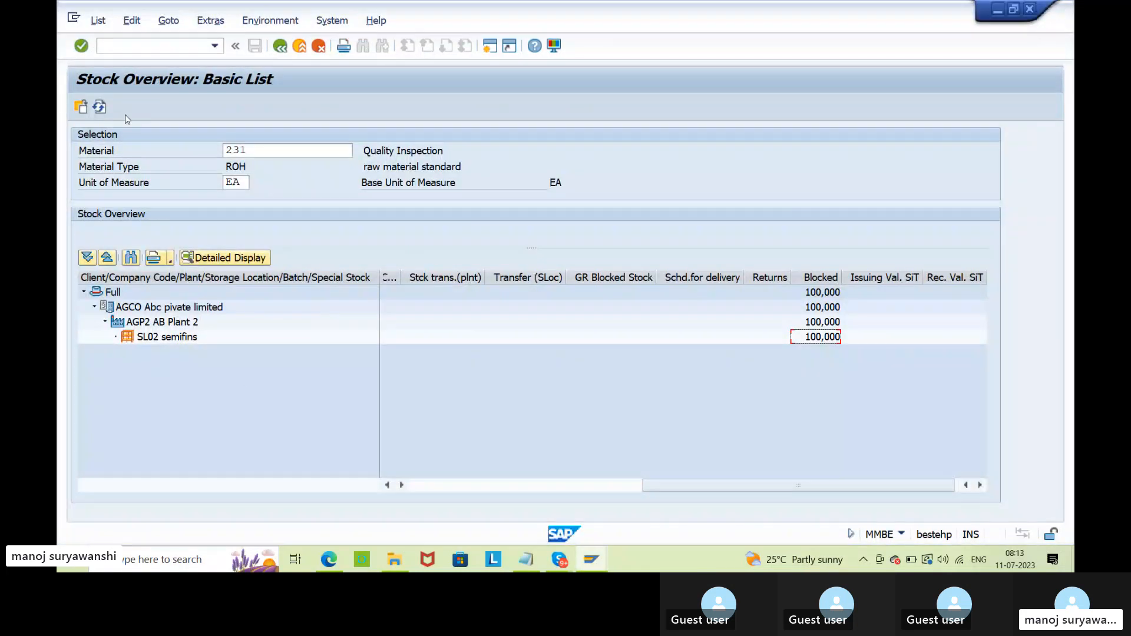
left_click(99, 107)
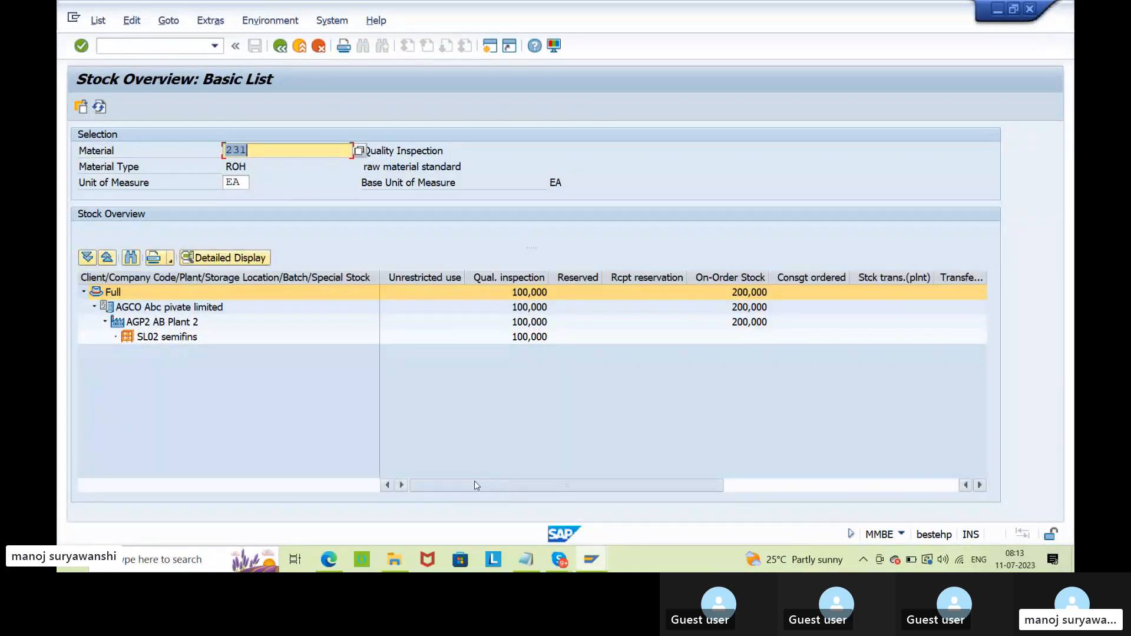
left_click(527, 336)
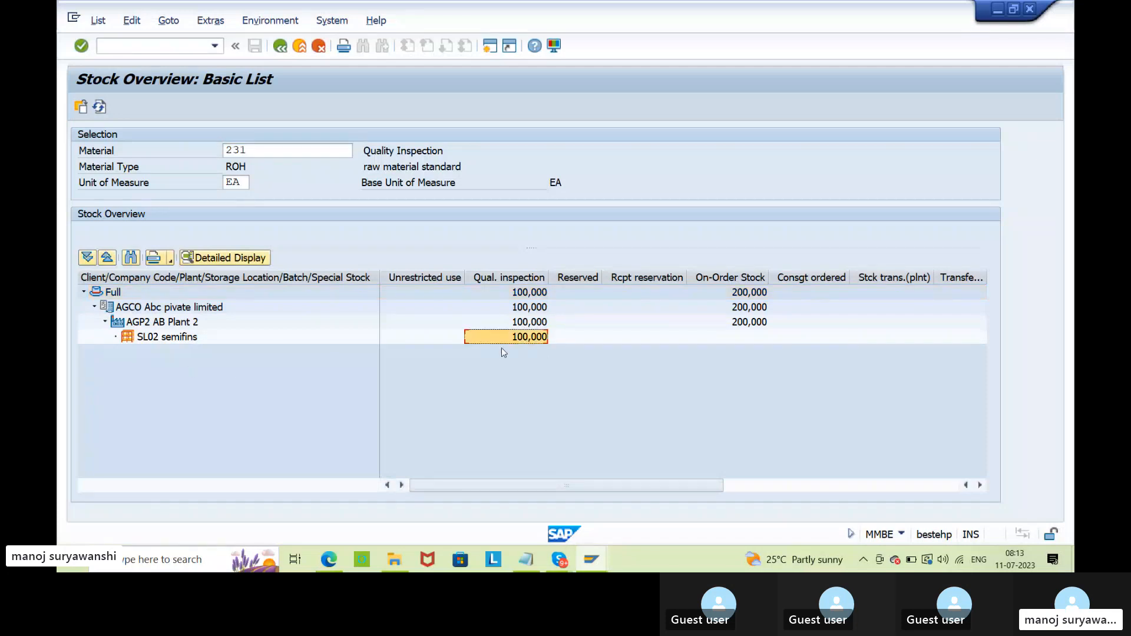
left_click(747, 322)
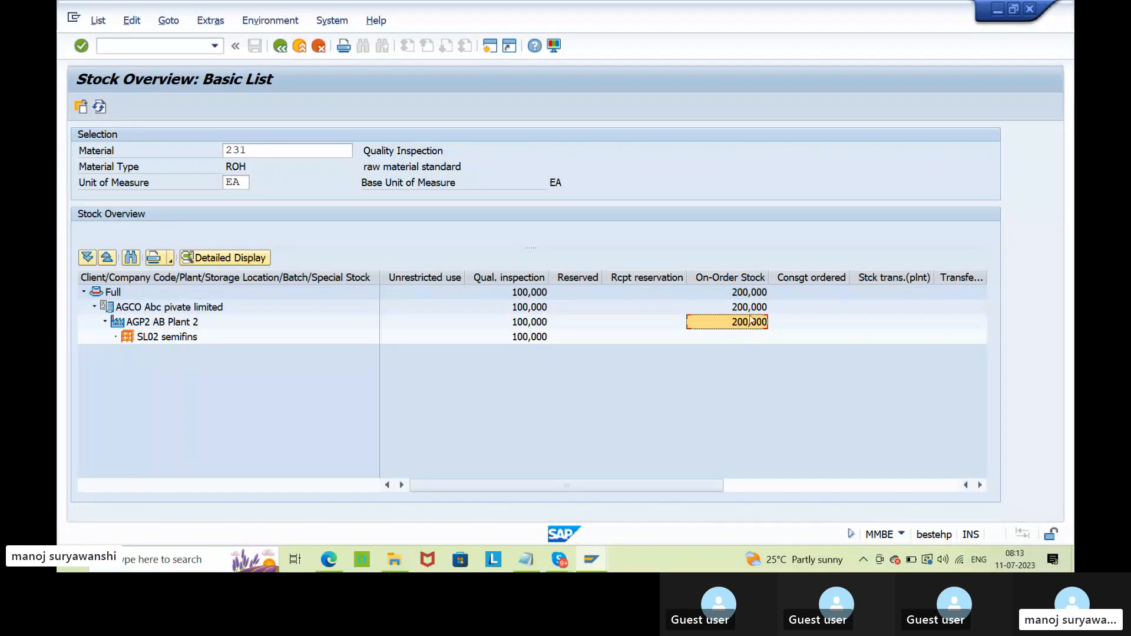
left_click_drag(613, 486, 846, 485)
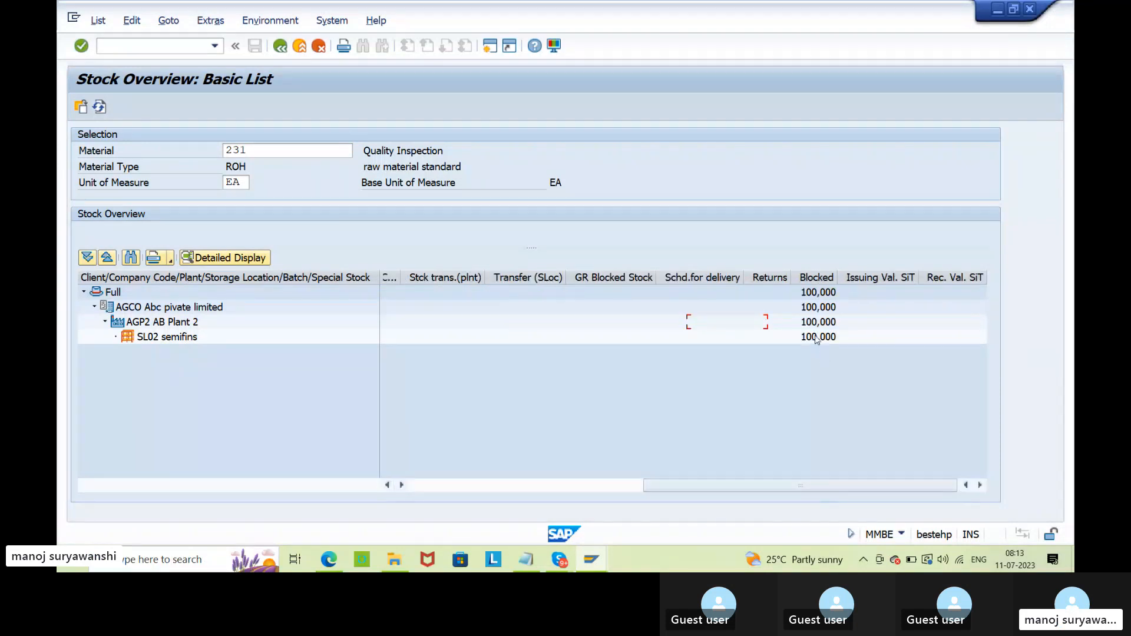
left_click(816, 337)
Step: Copy the newly saved purchase order's number and open transaction MIGO
key("alt+Tab")
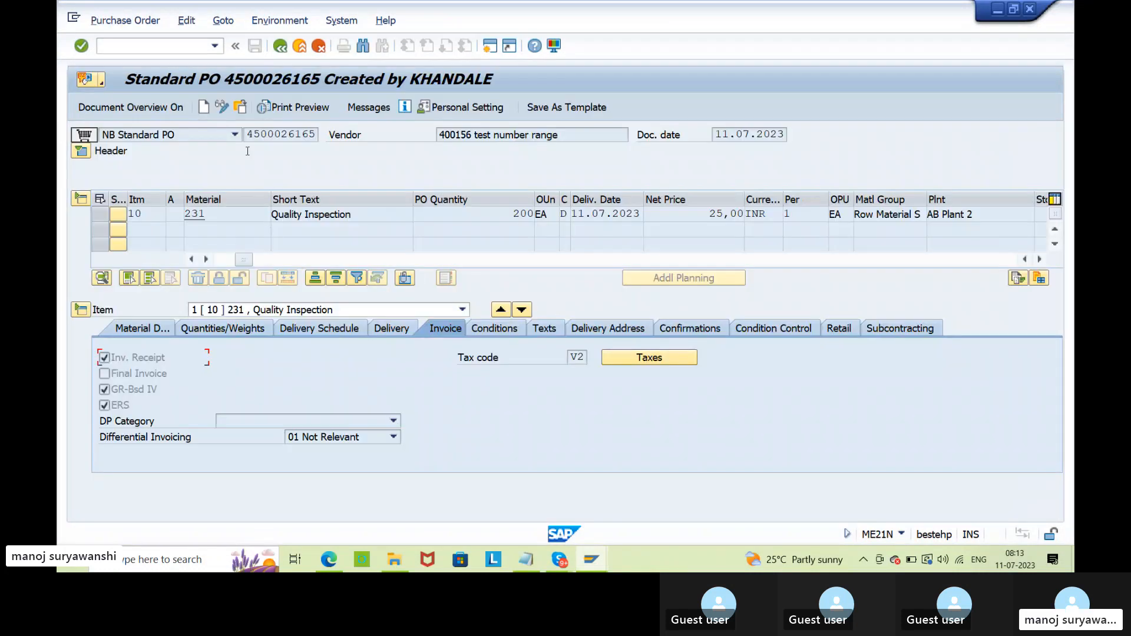
left_click_drag(245, 135, 317, 140)
key("ctrl+c")
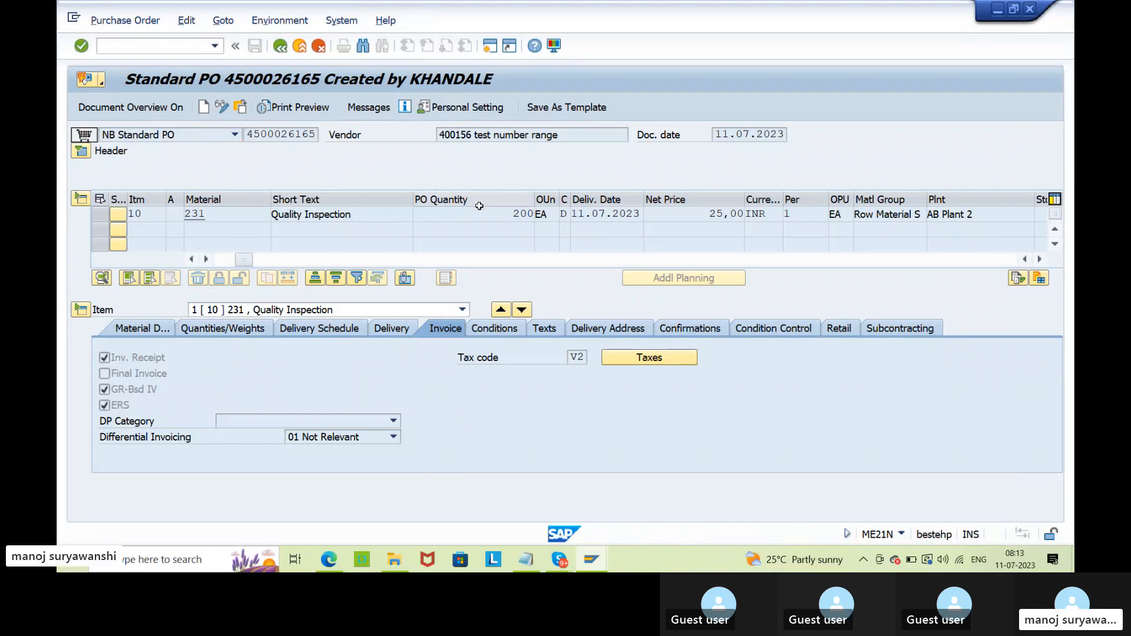
key("F3")
type("migo")
key("Return")
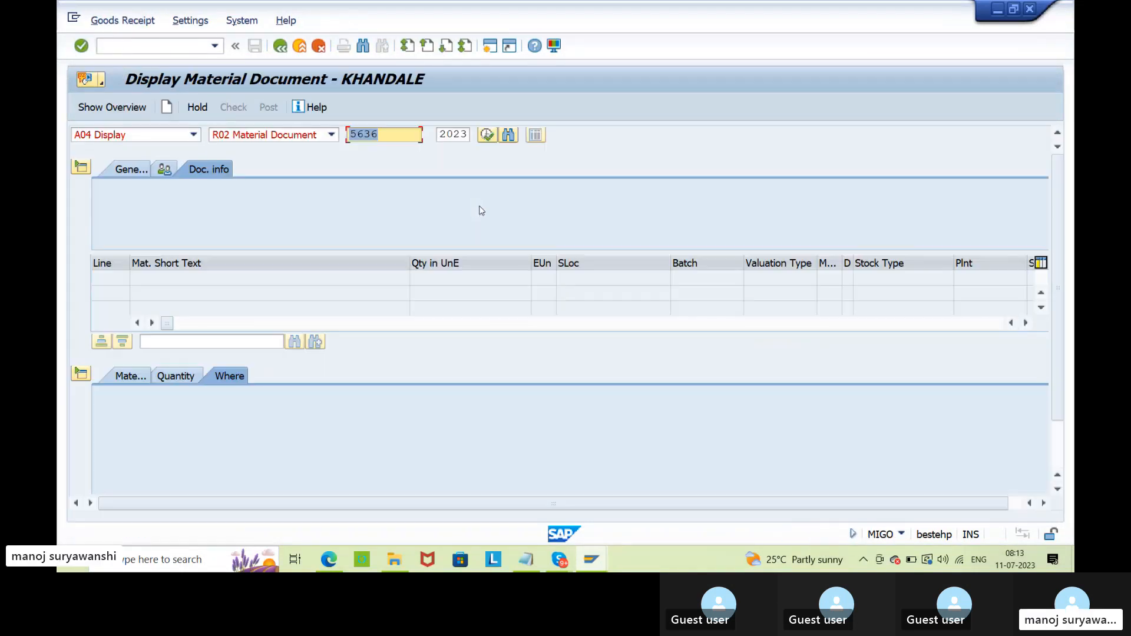
Step: Set up an A01 Goods Receipt against R01 Purchase Order with movement type 103, GR into blocked stock
left_click(180, 138)
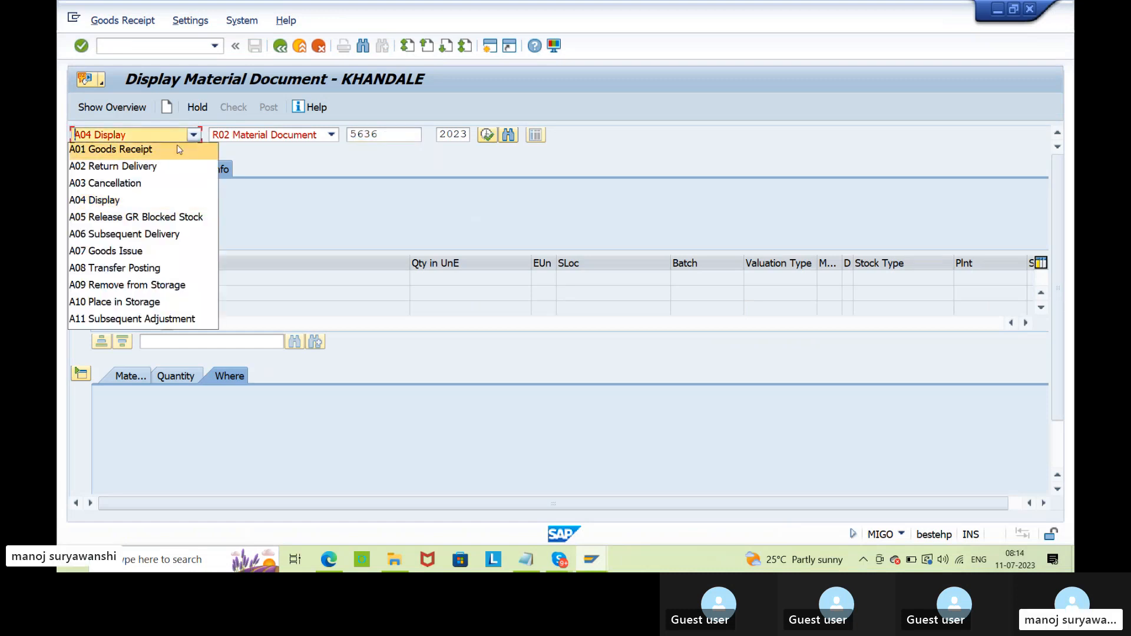
left_click(176, 148)
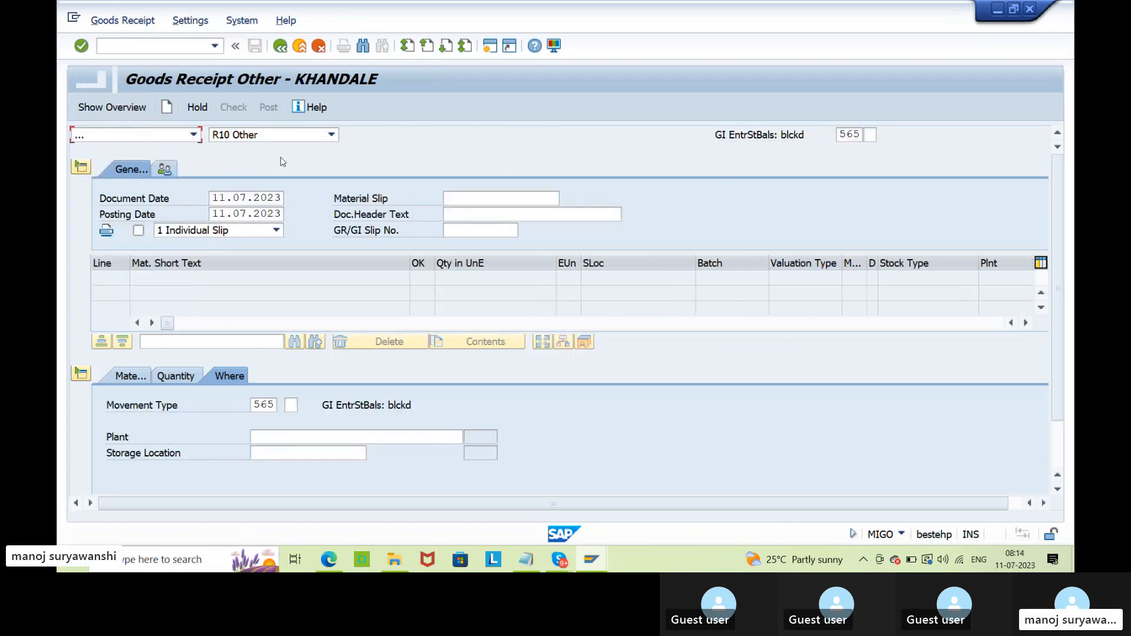
left_click(277, 135)
left_click(295, 149)
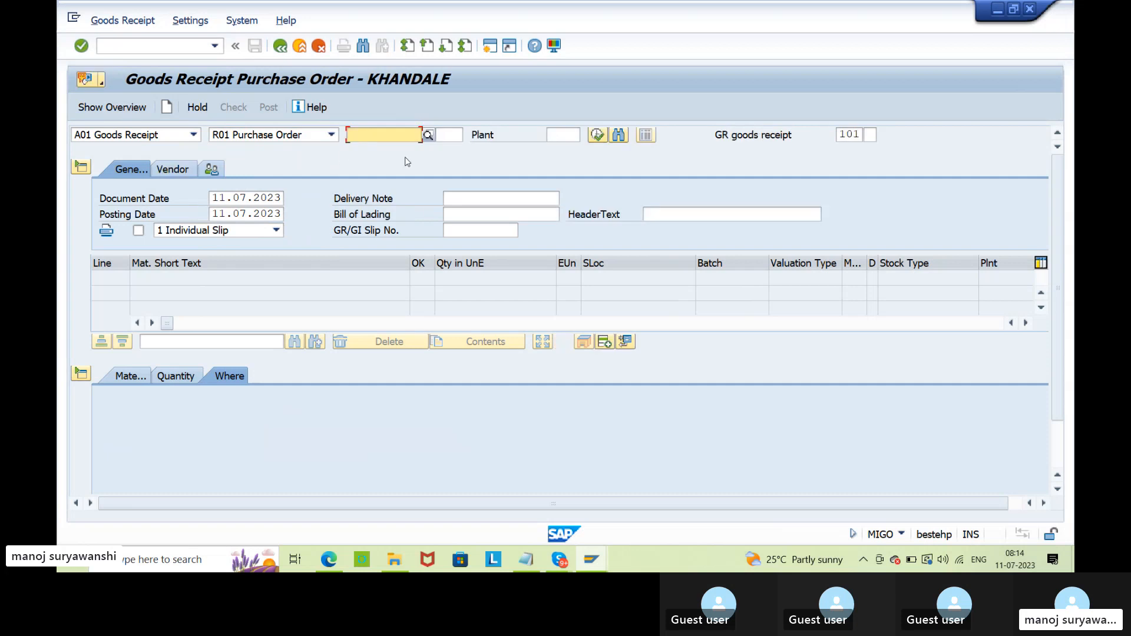
key("Tab")
key("Tab")
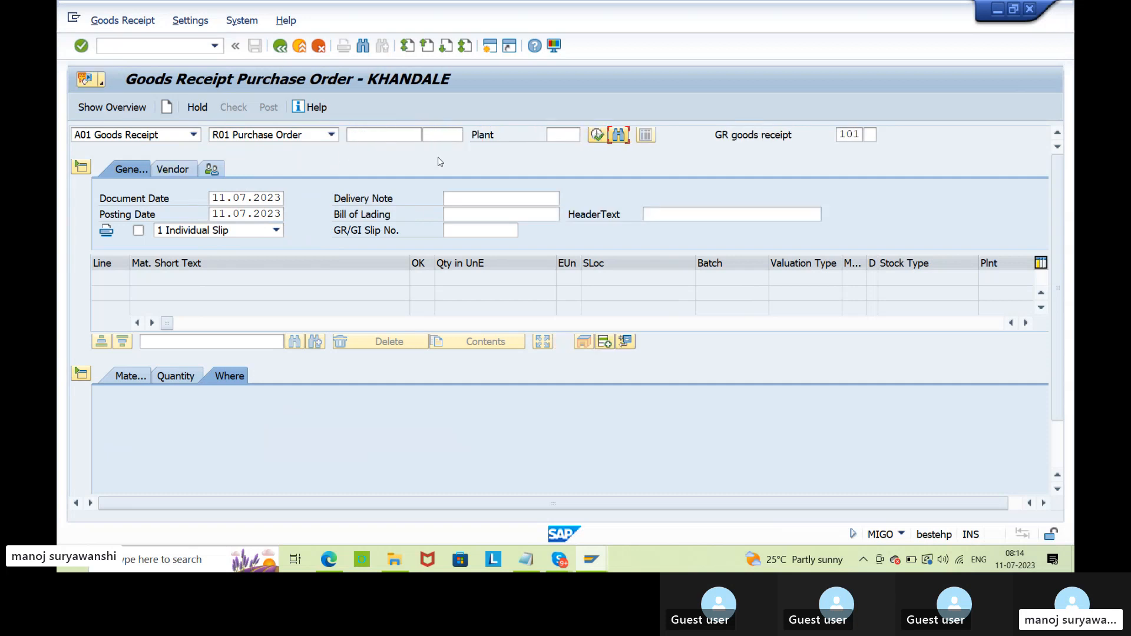
type("103")
key("Return")
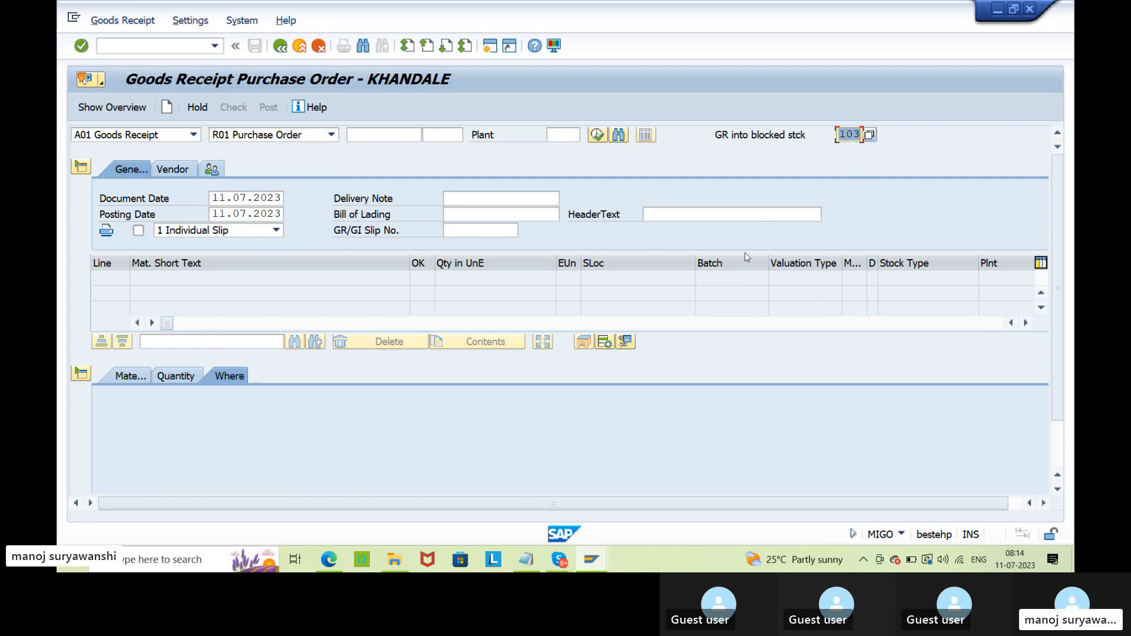
Step: Load the copied purchase order number into the goods receipt
left_click(368, 134)
key("ctrl+v")
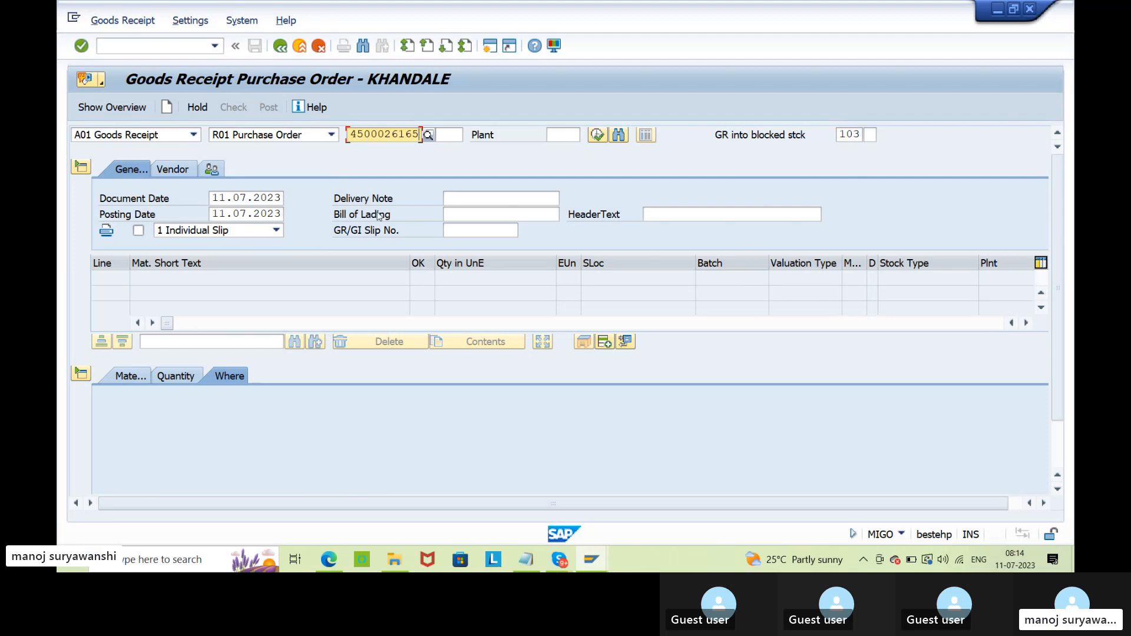
key("Return")
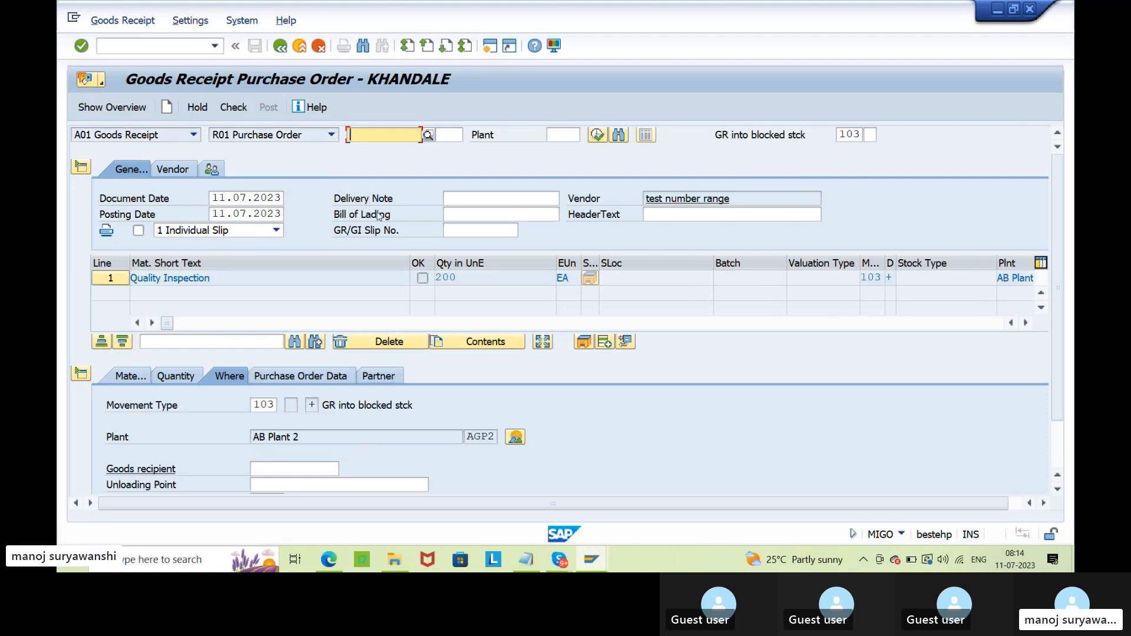
Step: Enter 200 as the line item's quantity in delivery note and mark the item as OK
scroll(136, 323, "down", 2)
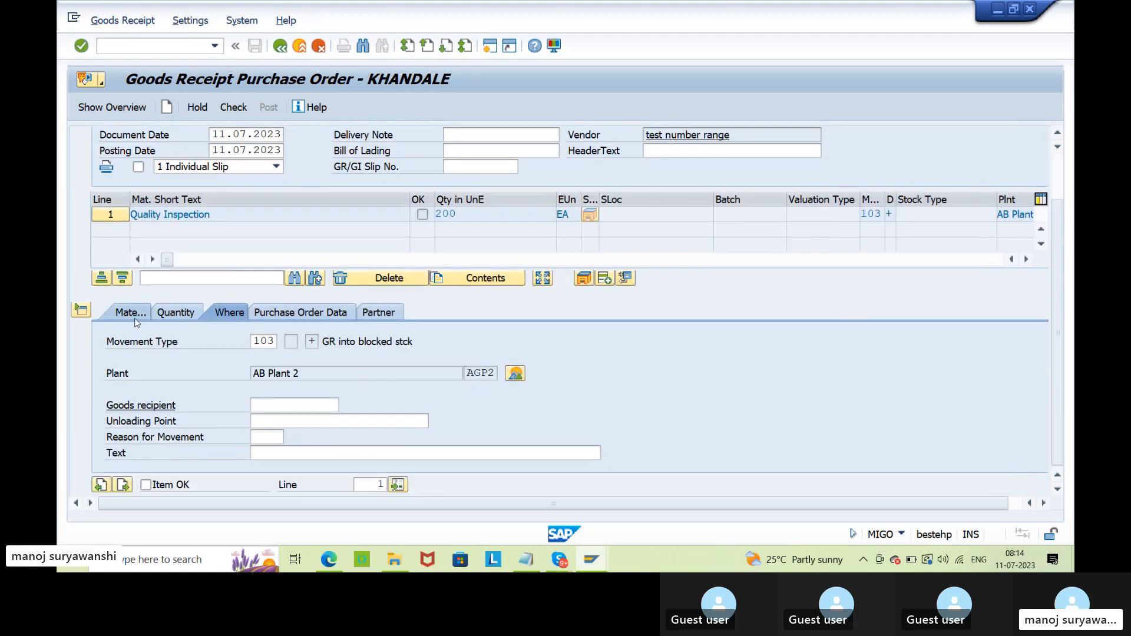
left_click(136, 314)
left_click(183, 318)
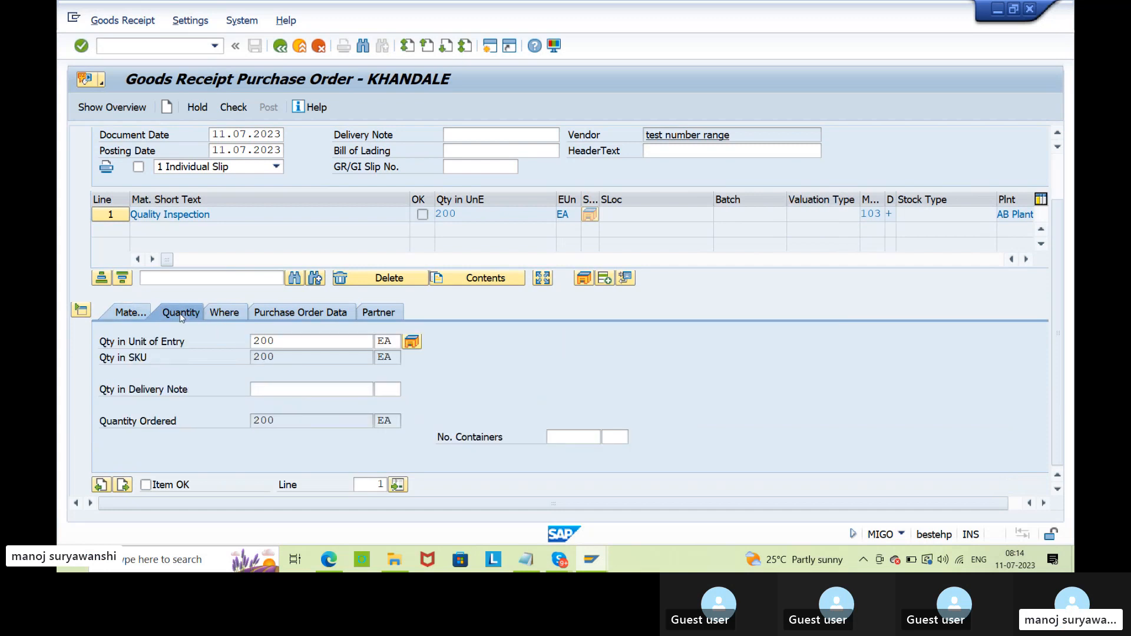
left_click(293, 343)
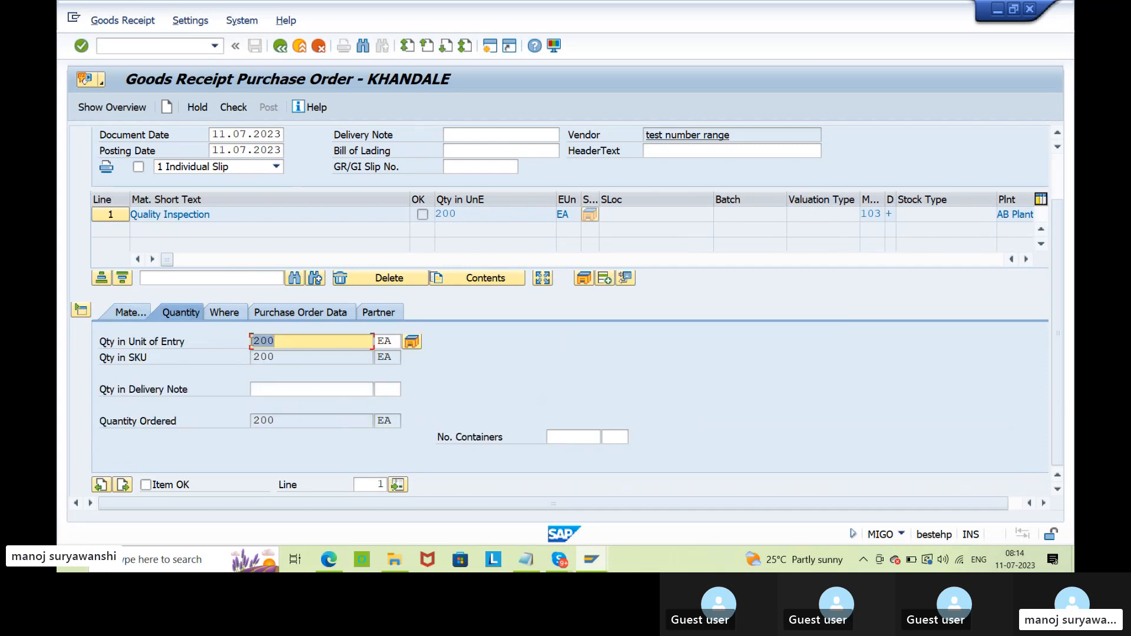
left_click(285, 392)
type("200")
left_click(178, 484)
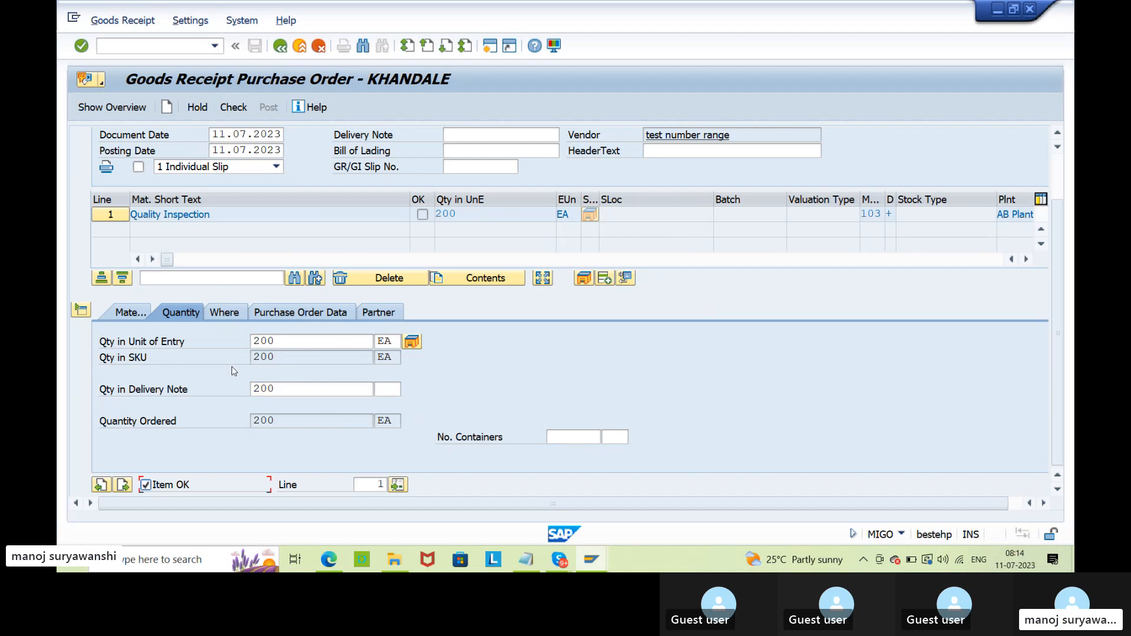
Step: Go to the Goods recipient entry in the item's Where details and confirm the item data
left_click(235, 316)
left_click(276, 406)
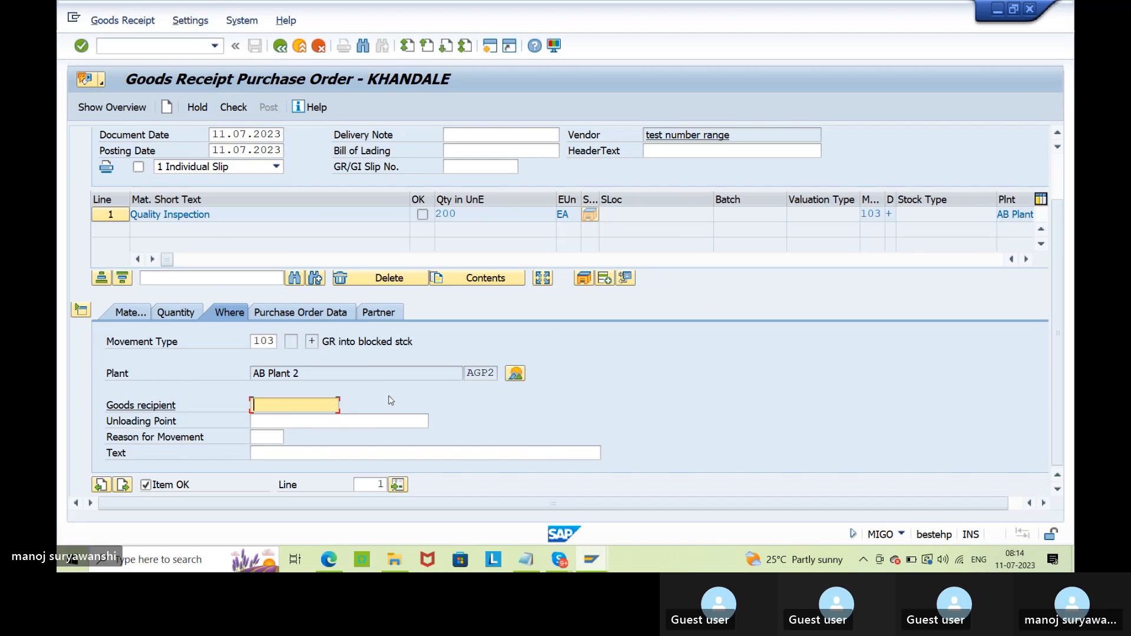
key("Return")
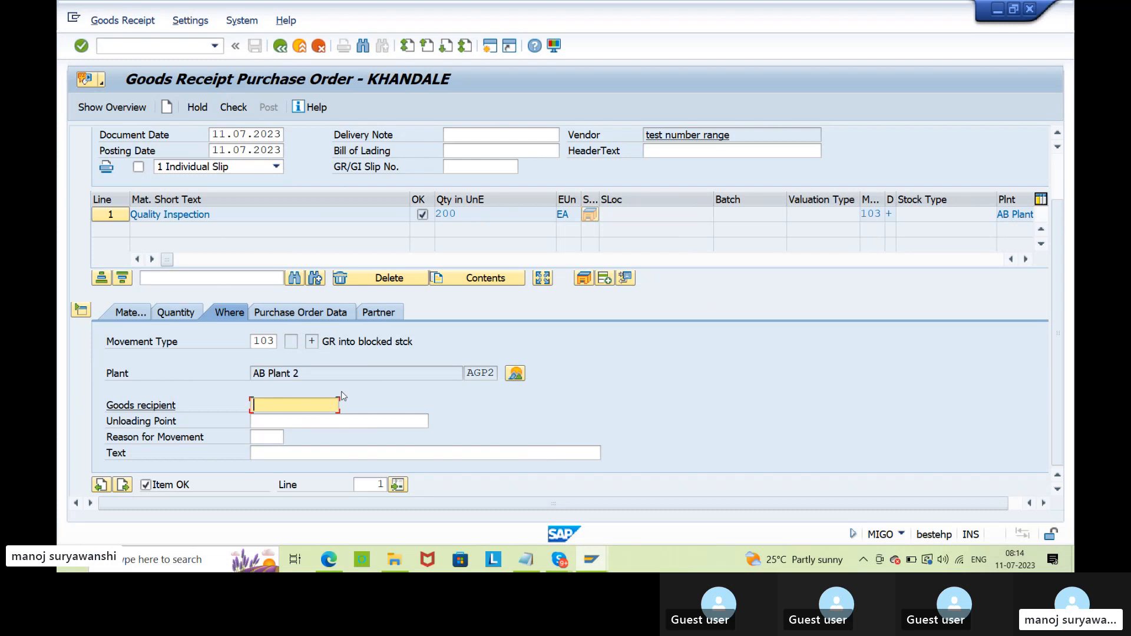
Step: Review plant AGP2 and movement type 103 in the item's Where details, then check and post the goods receipt
double_click(480, 373)
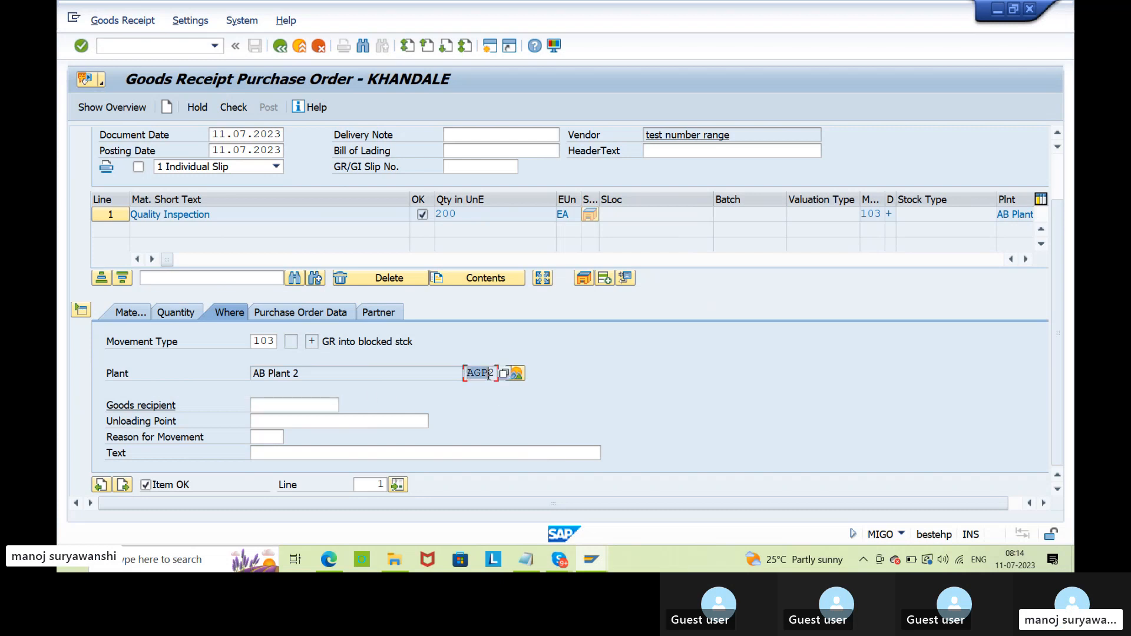
left_click(494, 373)
left_click(254, 340)
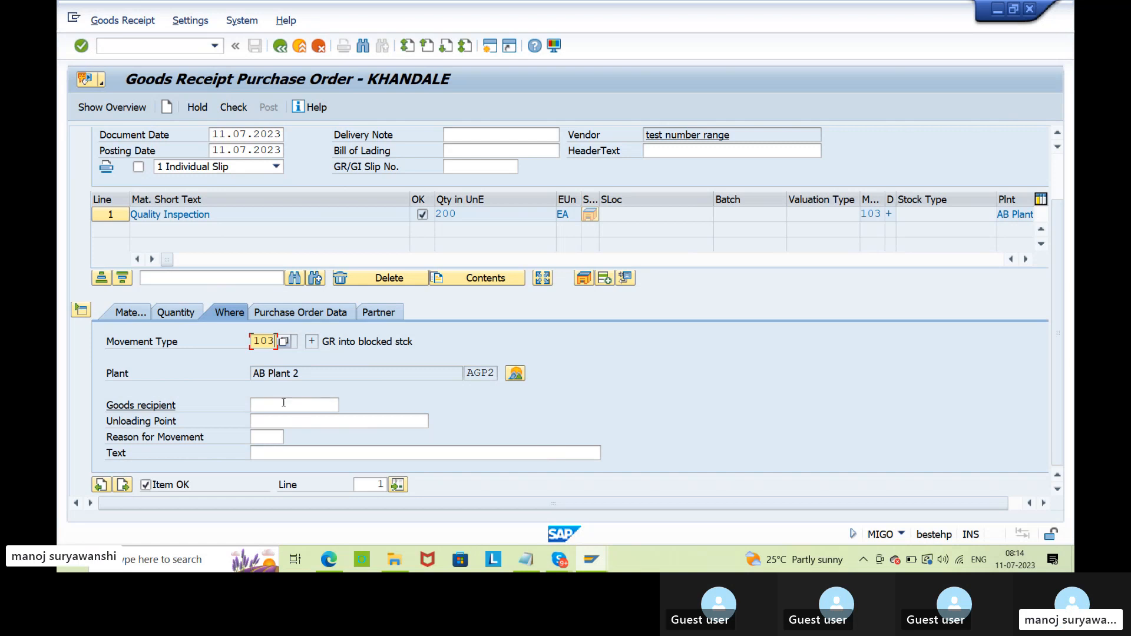
left_click(233, 107)
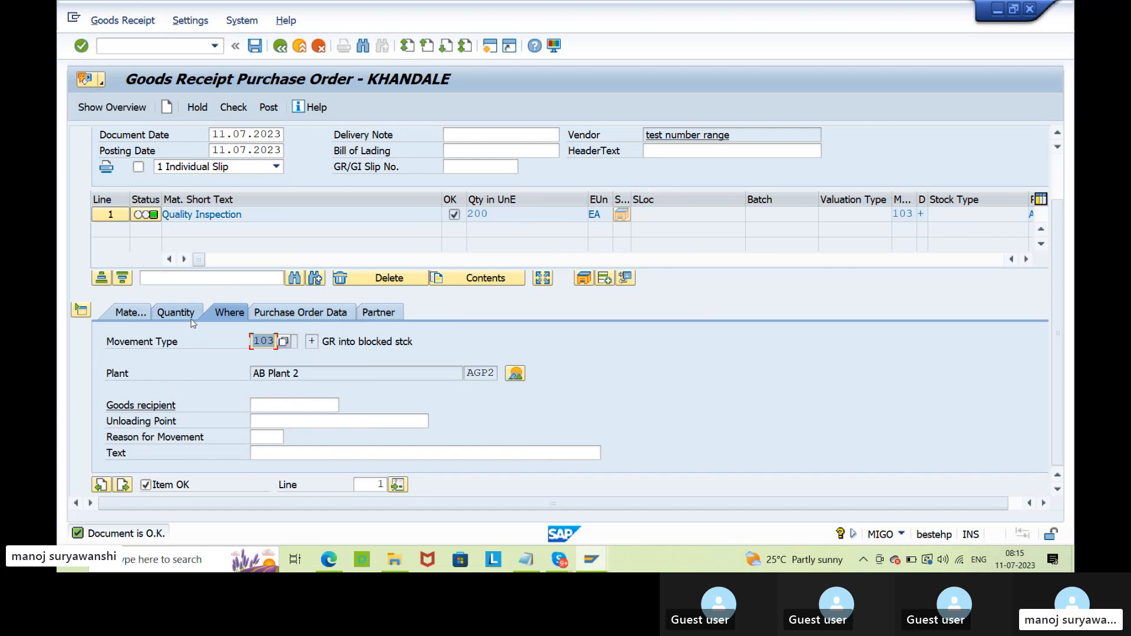
left_click(264, 108)
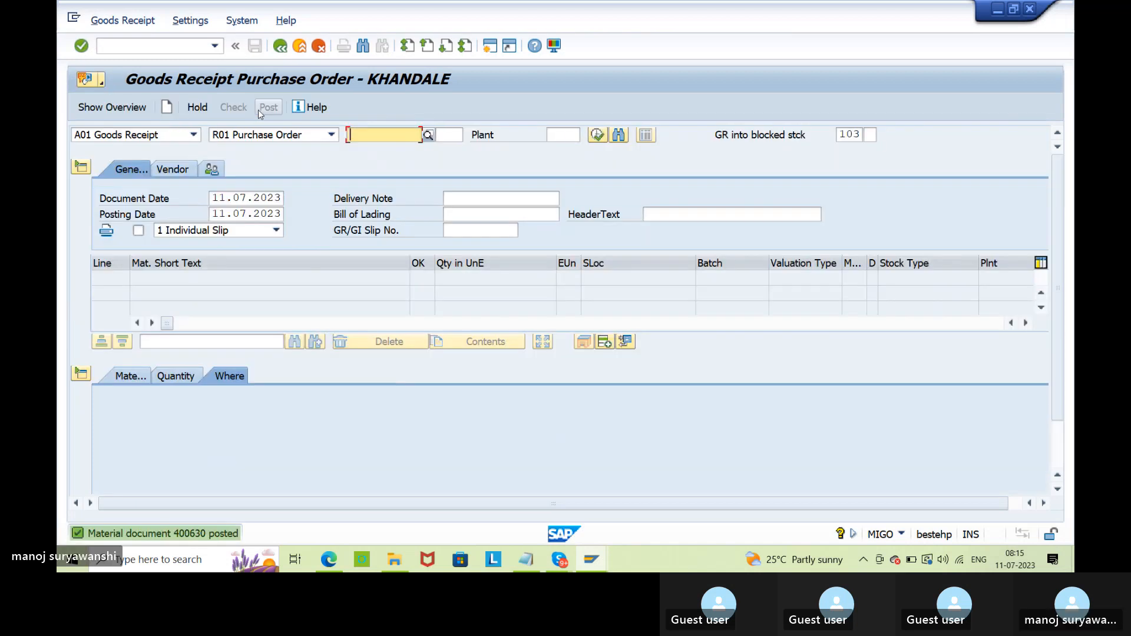
Step: Display the just-posted material document with A04 Display and look up its FI documents in the document information
left_click(194, 135)
left_click(140, 202)
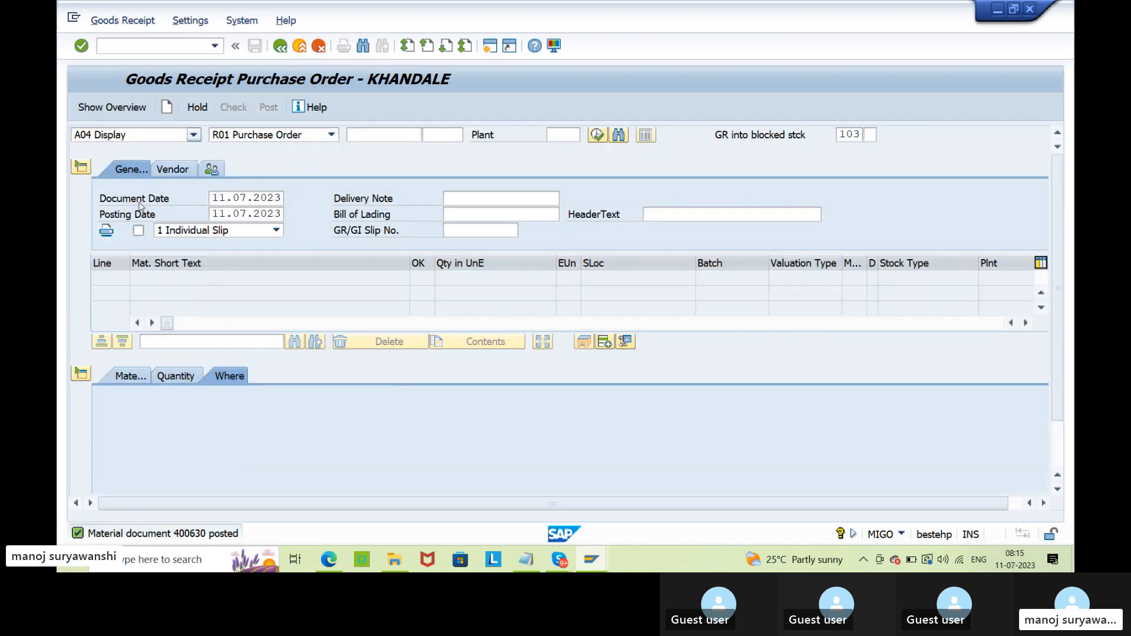
key("Return")
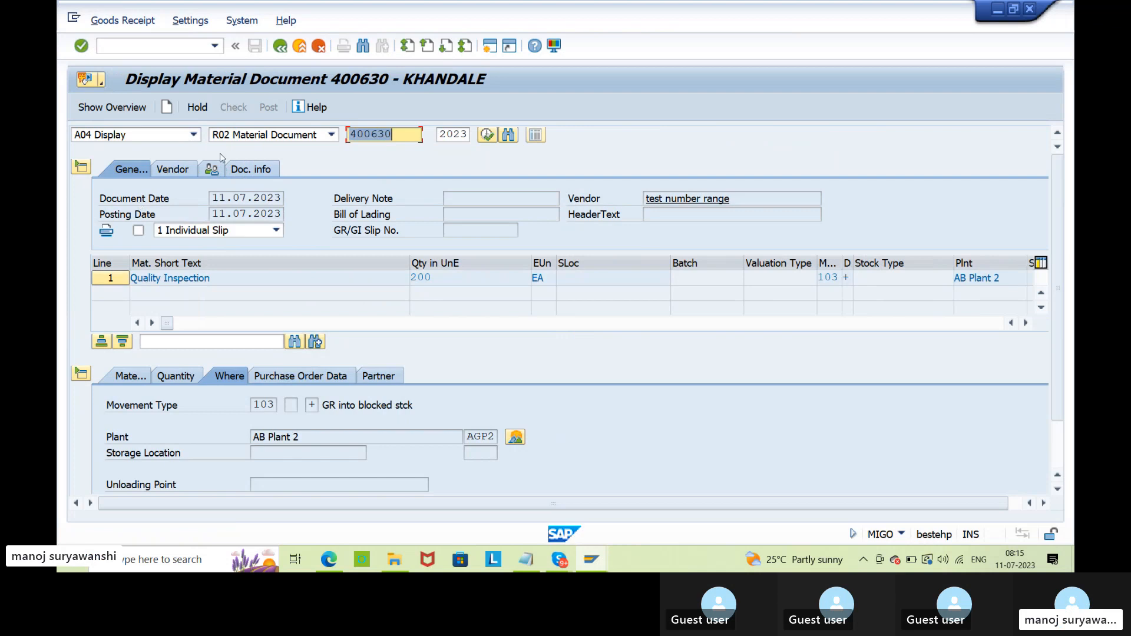
left_click(259, 170)
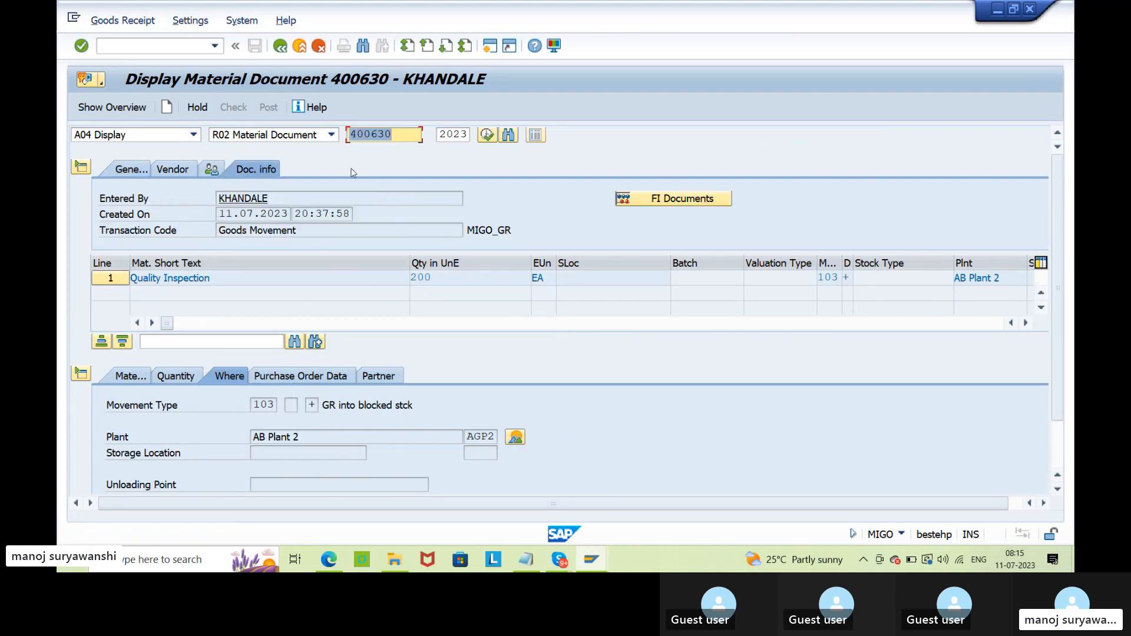
left_click(681, 199)
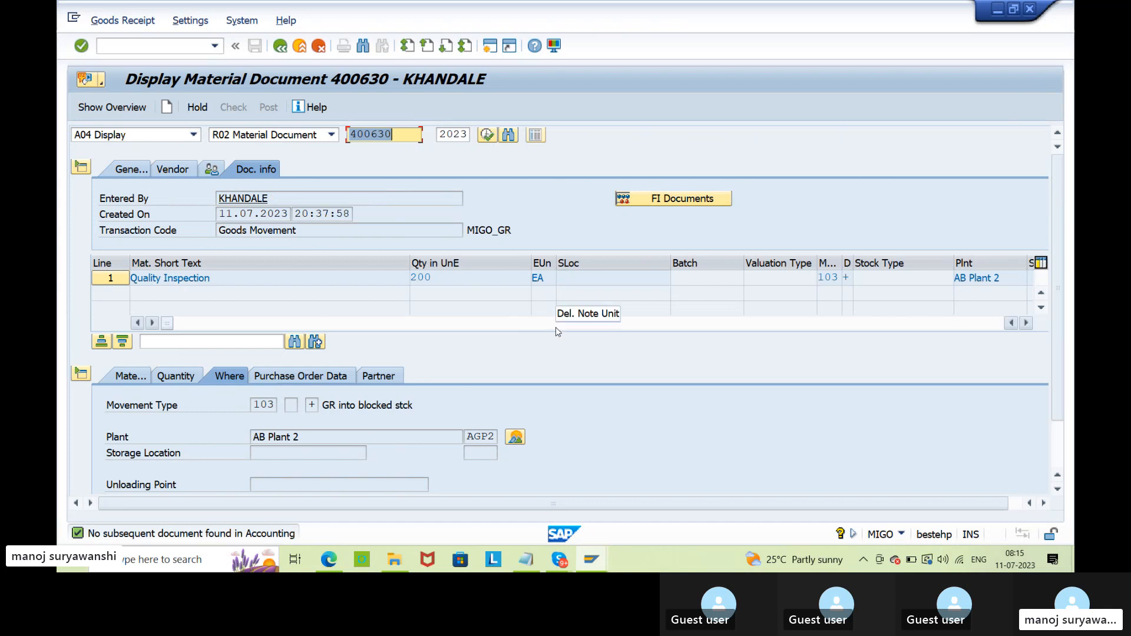
Step: Switch to the stock overview of material 231, refresh it and check the on-order stock of plant AGP2
key("alt+Tab")
key("alt+Tab")
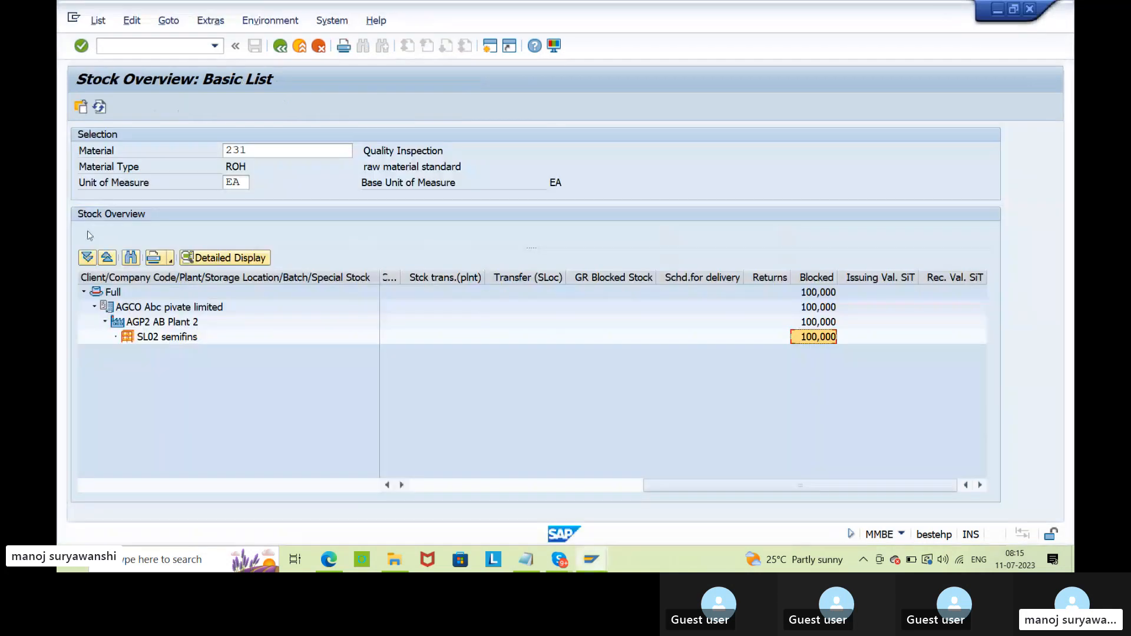
left_click(102, 107)
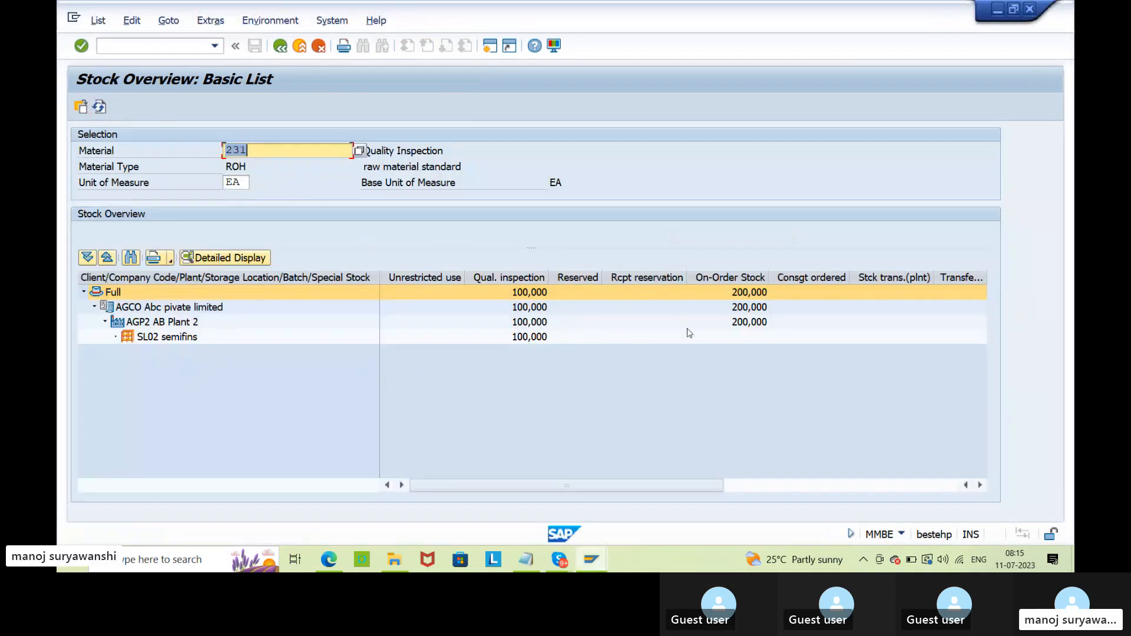
left_click(728, 322)
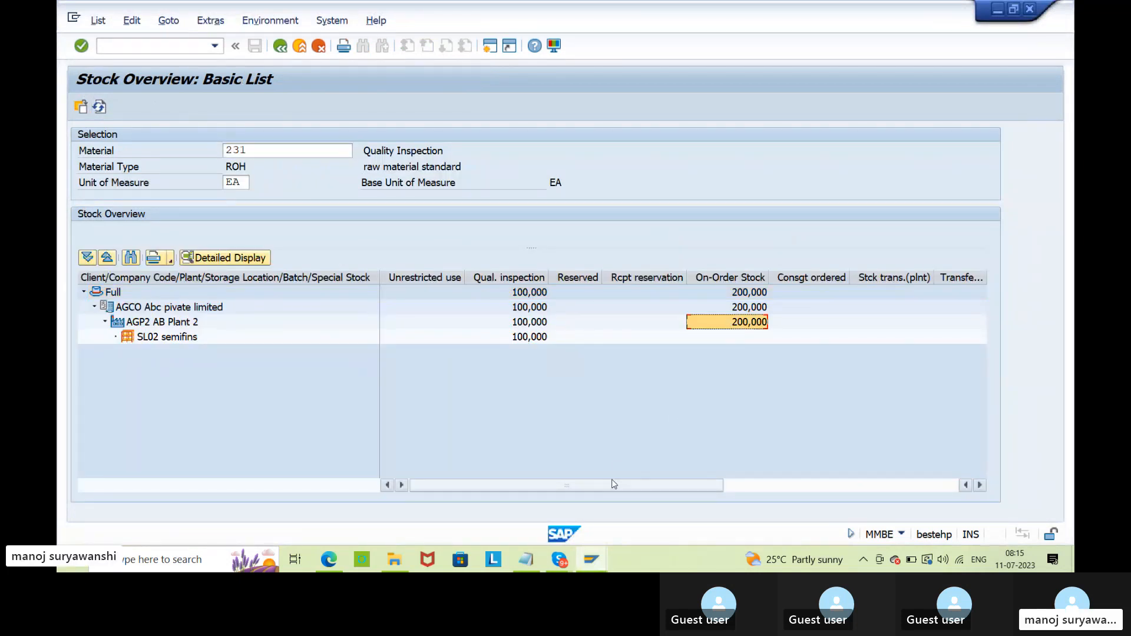
Step: Examine the GR Blocked Stock column of the stock overview for plant AGP2
left_click(981, 486)
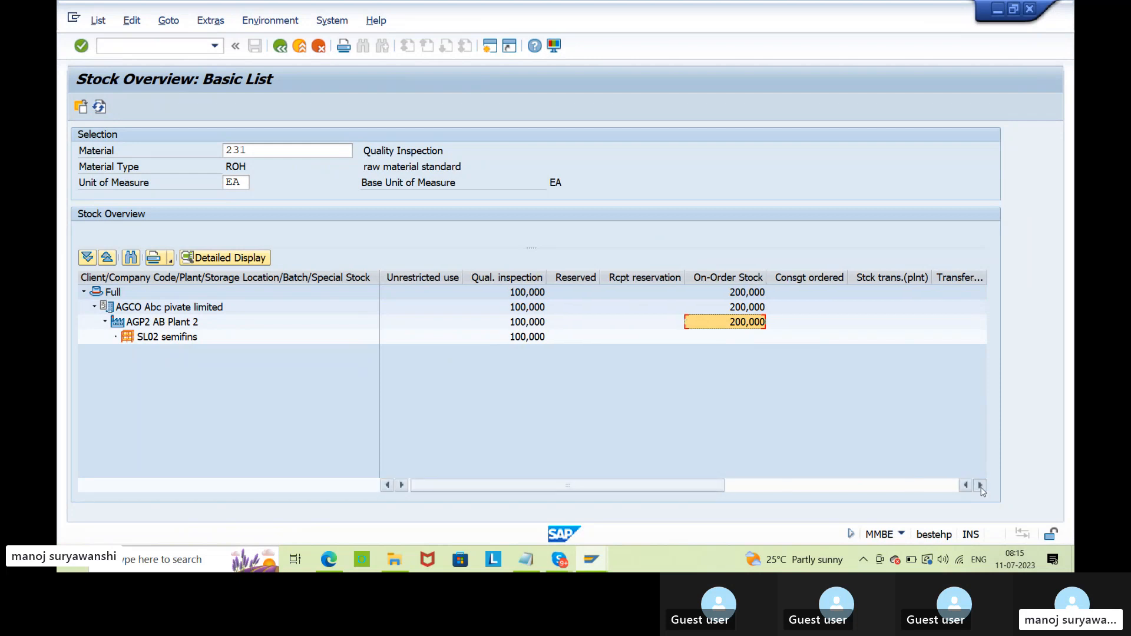
left_click(981, 486)
left_click(981, 485)
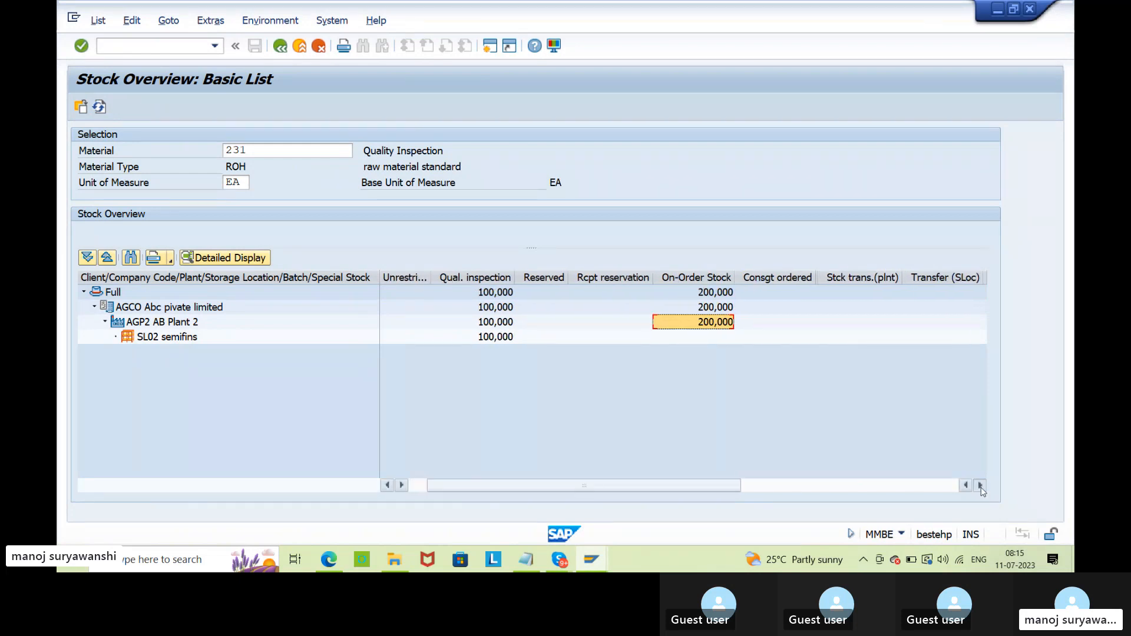
left_click(981, 486)
left_click(980, 486)
left_click(980, 486)
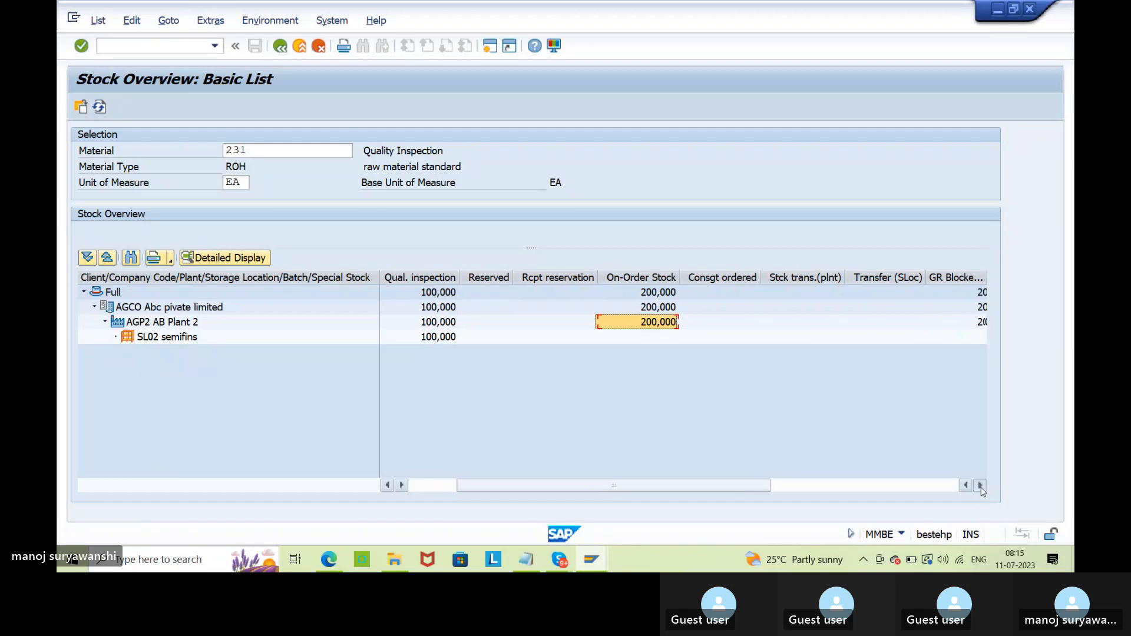
left_click(980, 485)
left_click(865, 488)
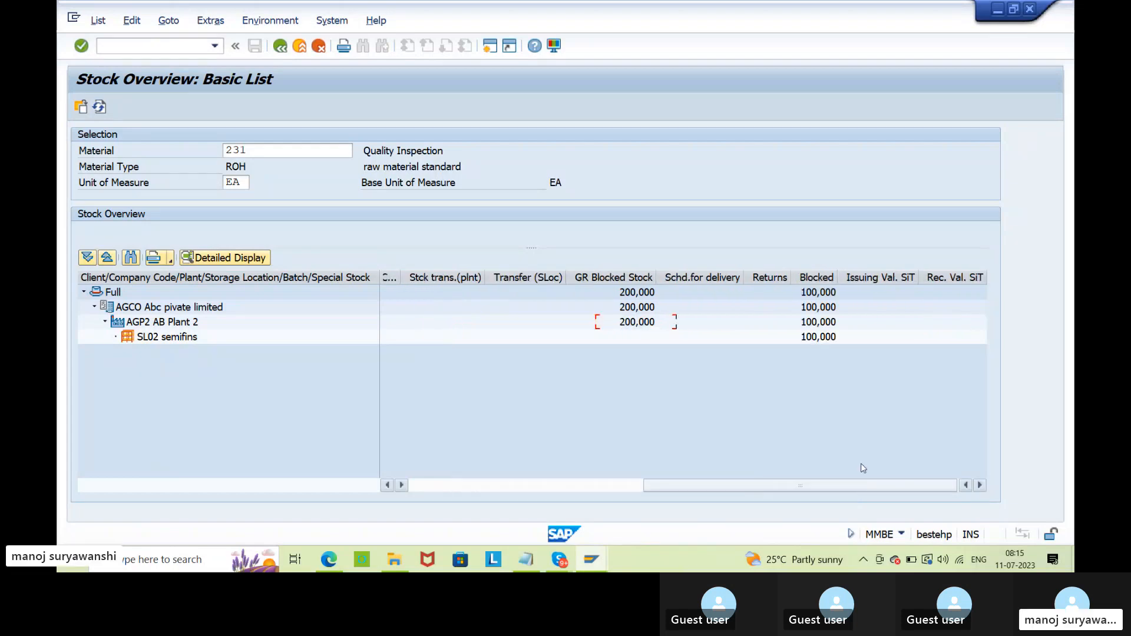
left_click(618, 324)
left_click(627, 278)
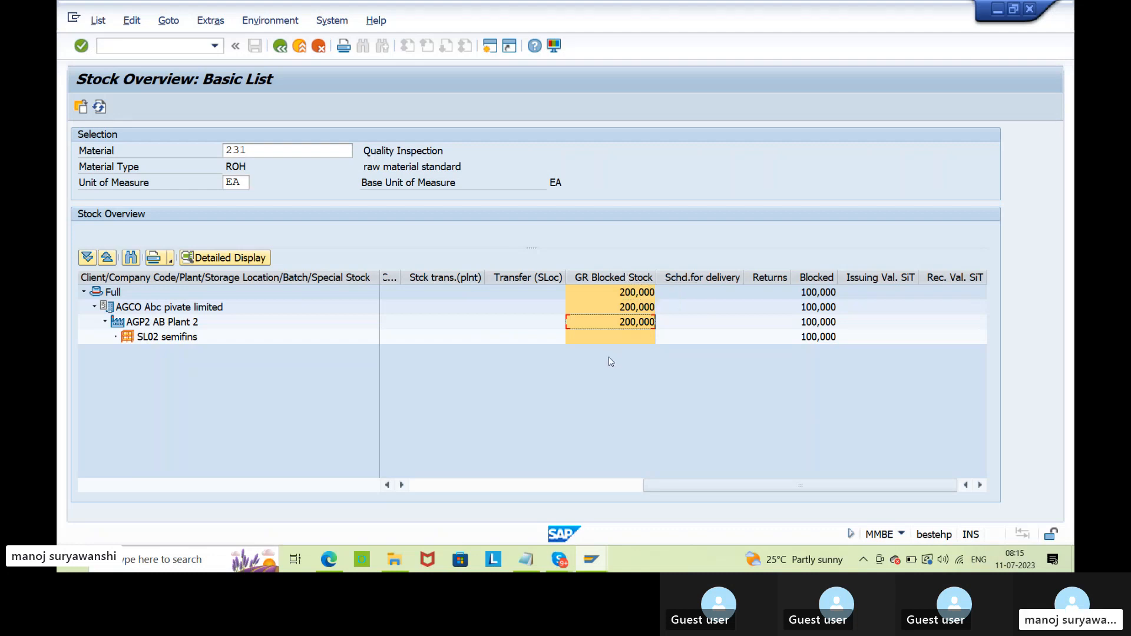
Step: Compare the Blocked stock at storage location SL02 semifins with the GR Blocked Stock at plant level AGP2
left_click(815, 278)
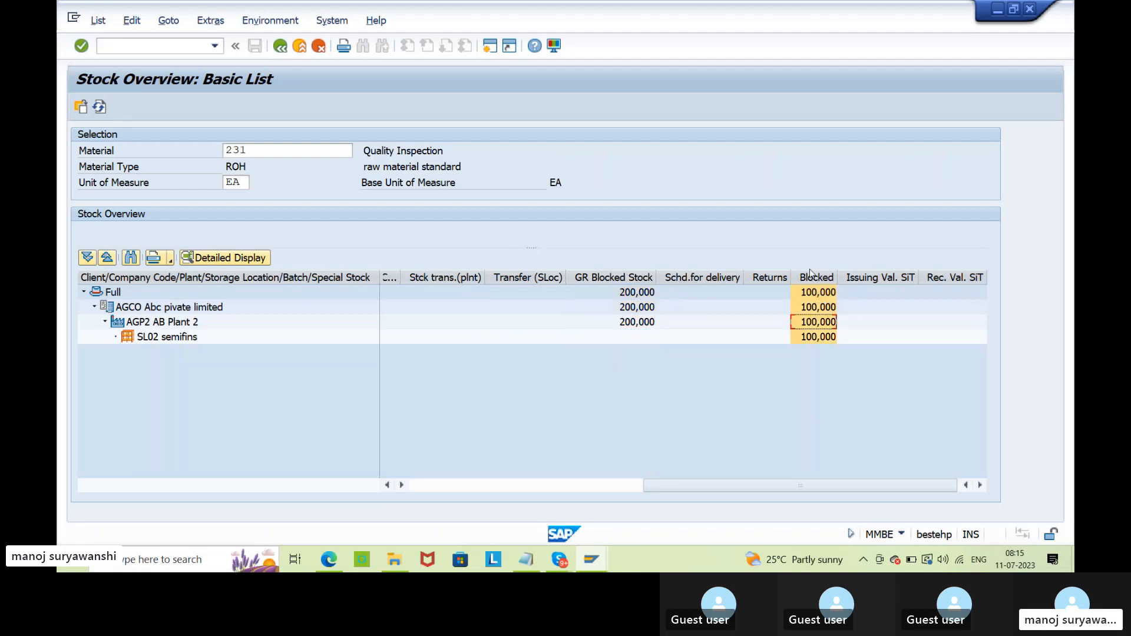
left_click(809, 340)
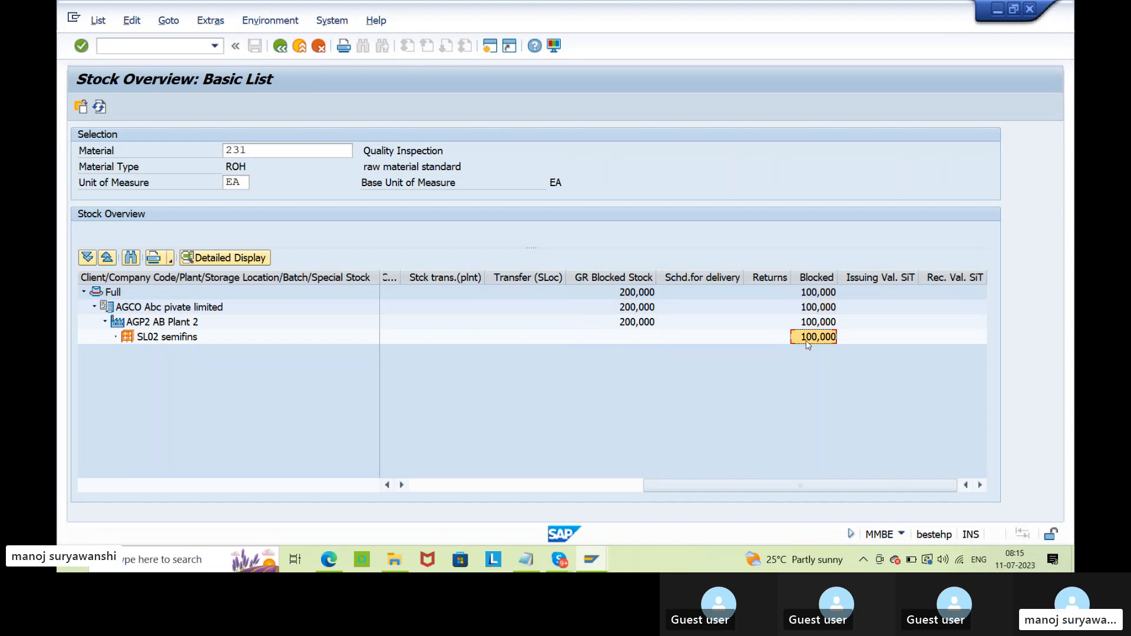
left_click(806, 341)
left_click(149, 337)
left_click(815, 341)
left_click(635, 323)
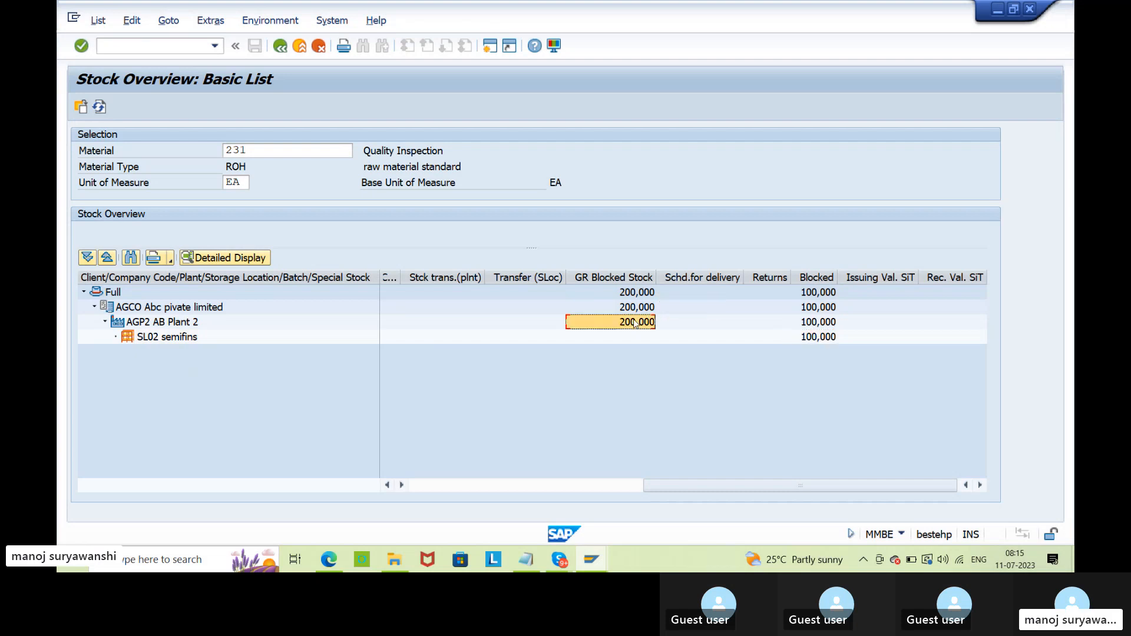
left_click(185, 322)
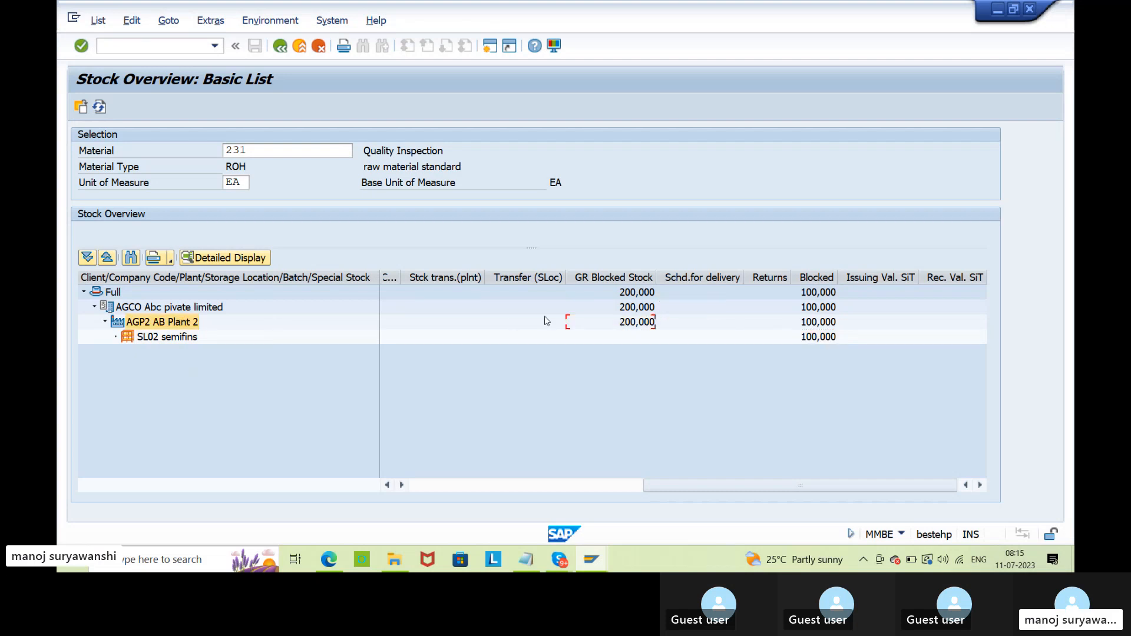
left_click(614, 323)
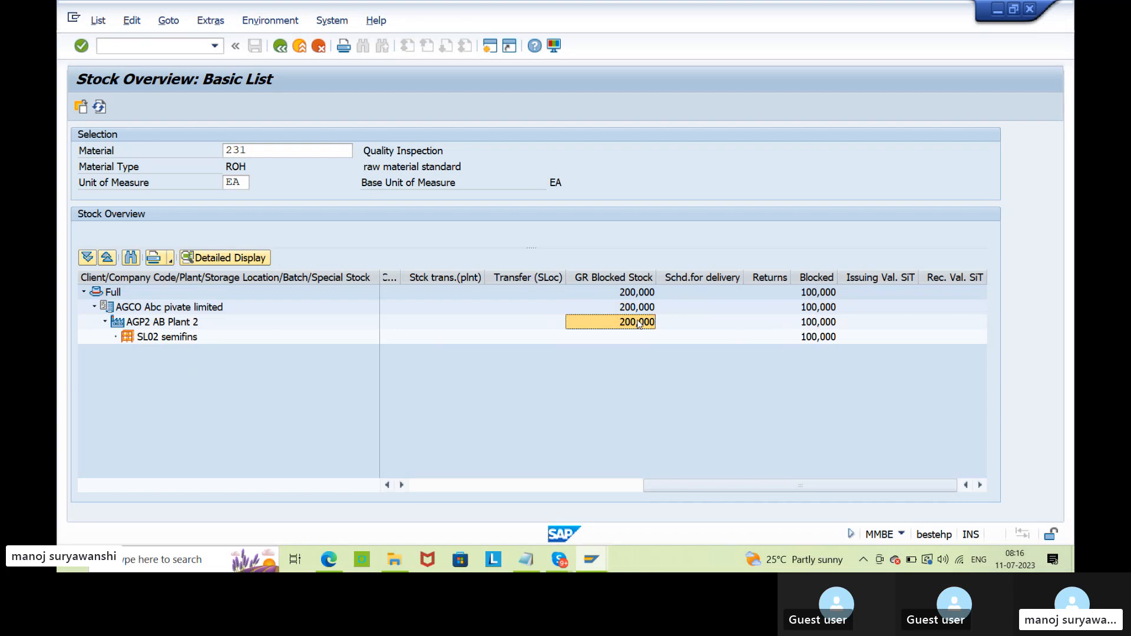
Step: Set up an A05 Release GR Blocked Stock against R02 Material Document and load the posted goods receipt's document
key("alt+Tab")
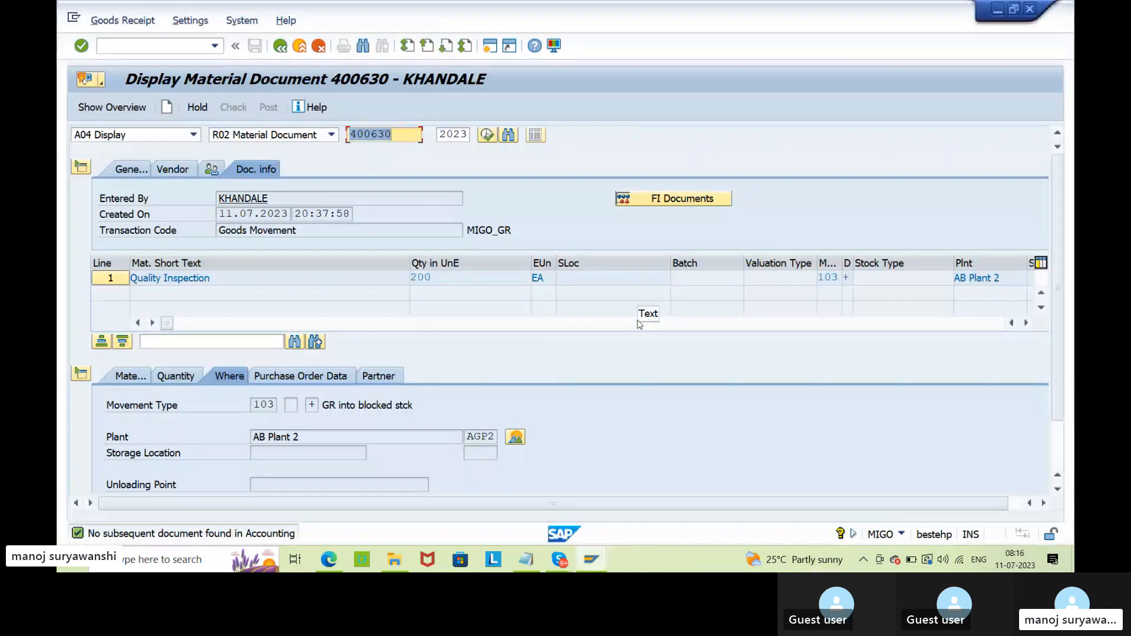
left_click(193, 135)
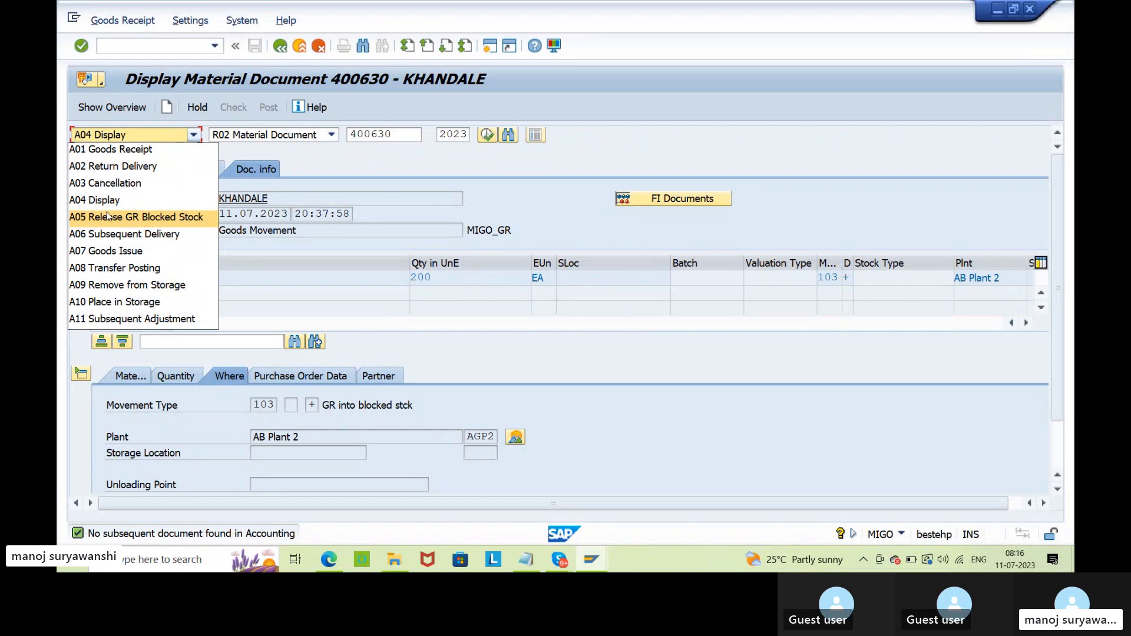
left_click(172, 218)
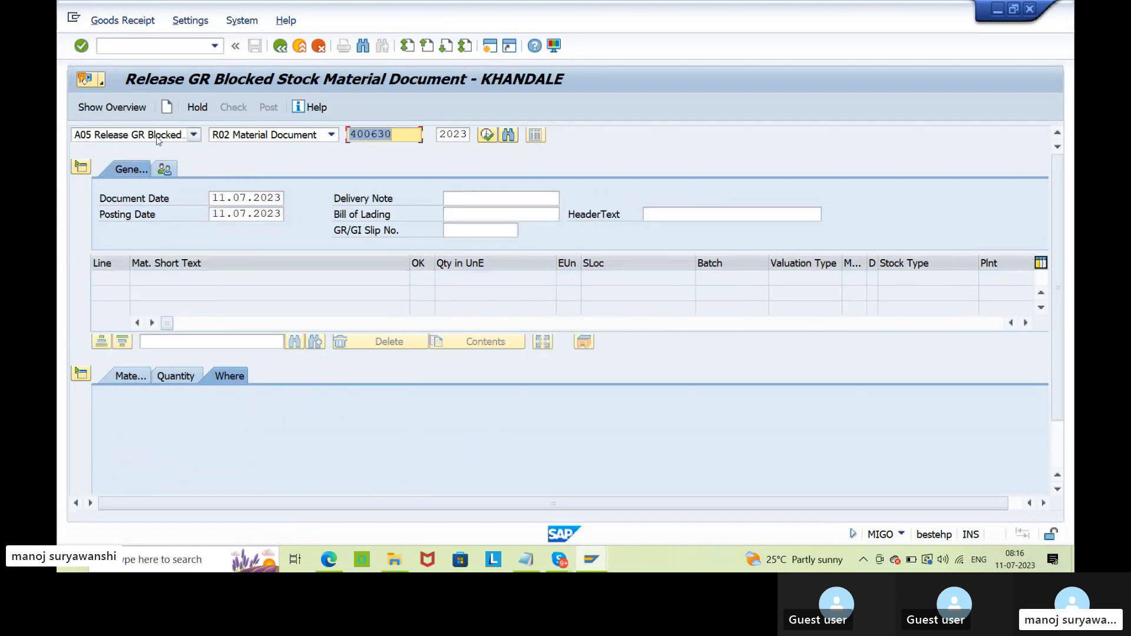
left_click_drag(401, 138, 352, 139)
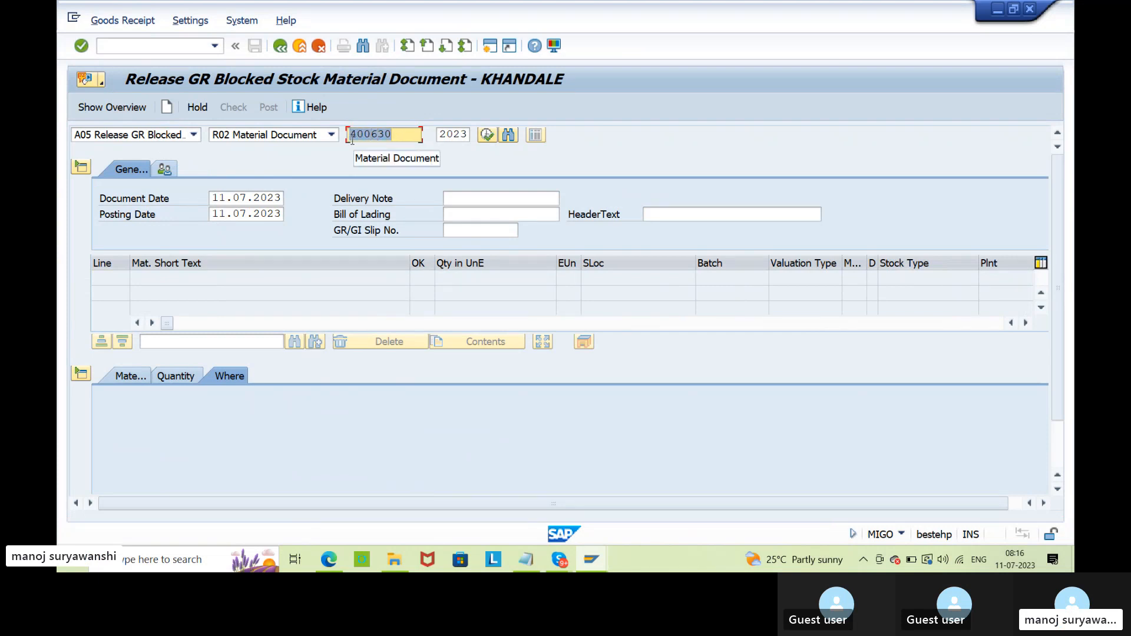
left_click(352, 139)
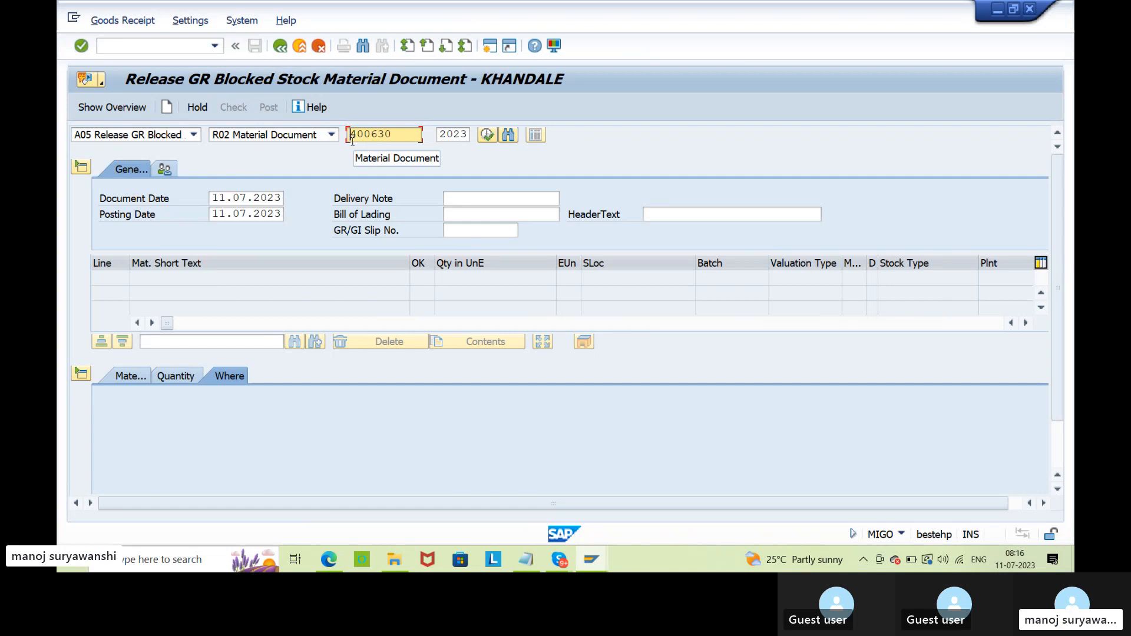
left_click(394, 137)
key("Return")
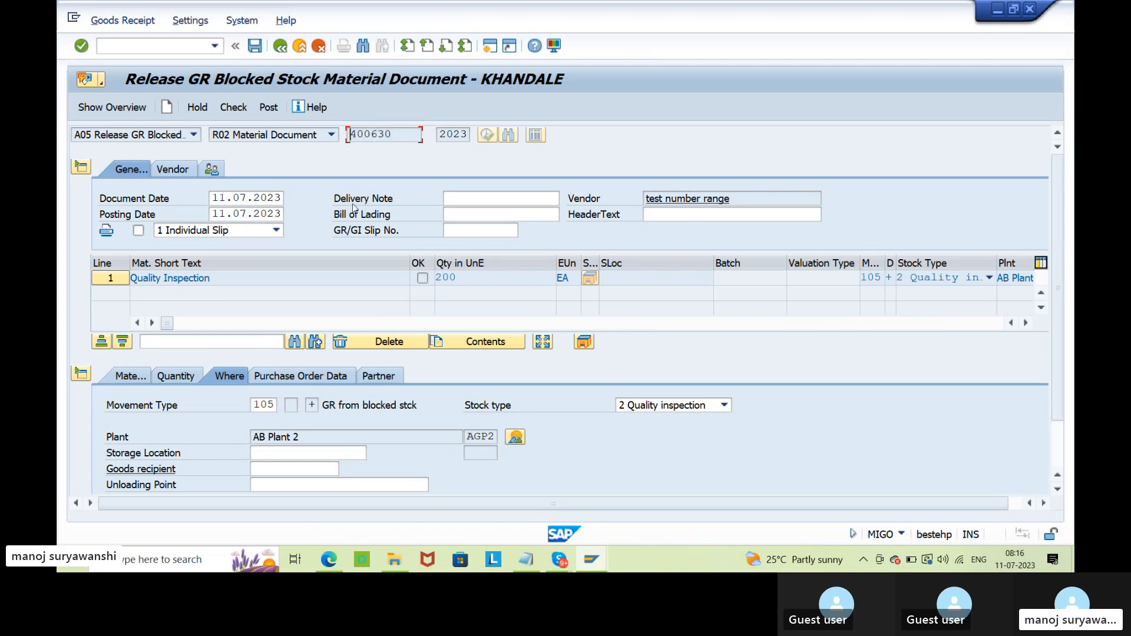
Step: Assign storage location SL02 to the release item, mark it as OK and check the document
scroll(333, 317, "down", 2)
left_click(175, 313)
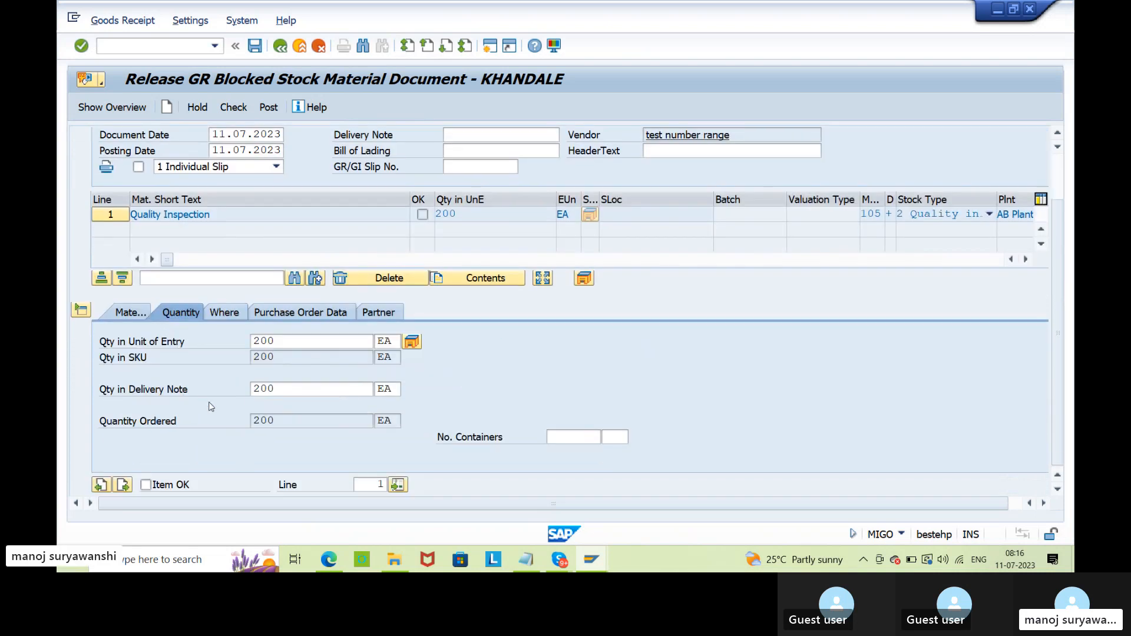
left_click(224, 313)
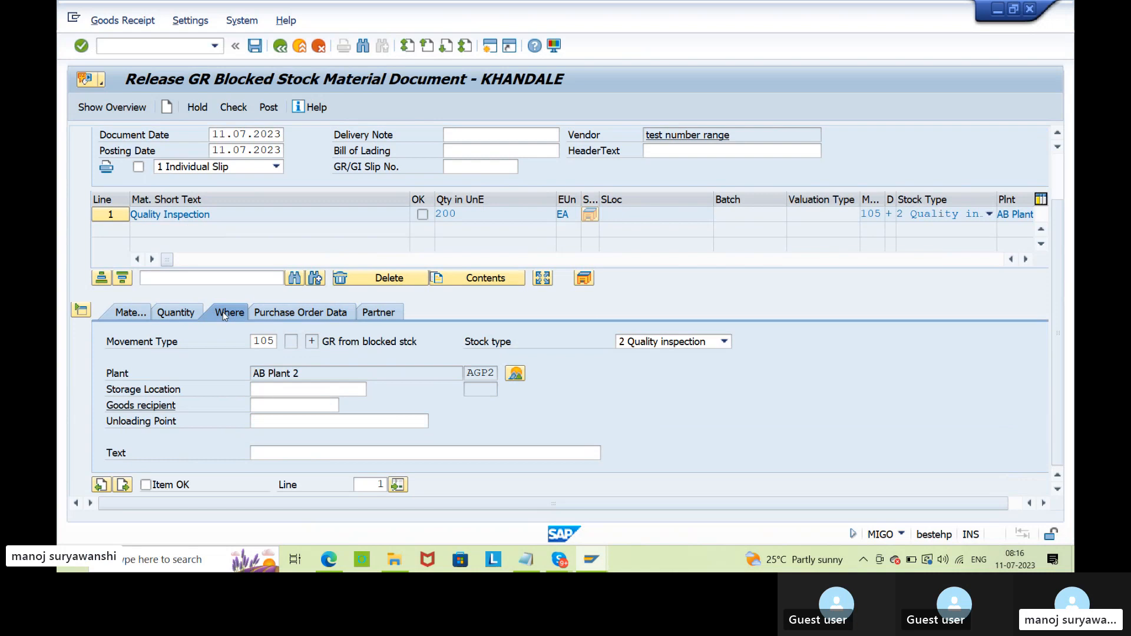
left_click(291, 387)
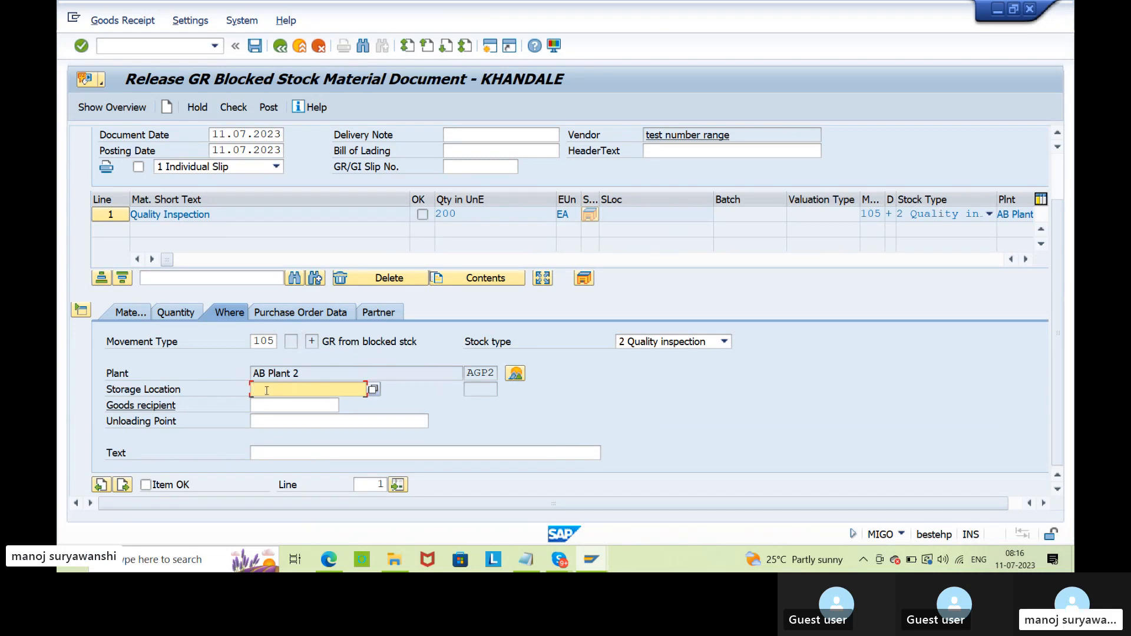
type("sl02")
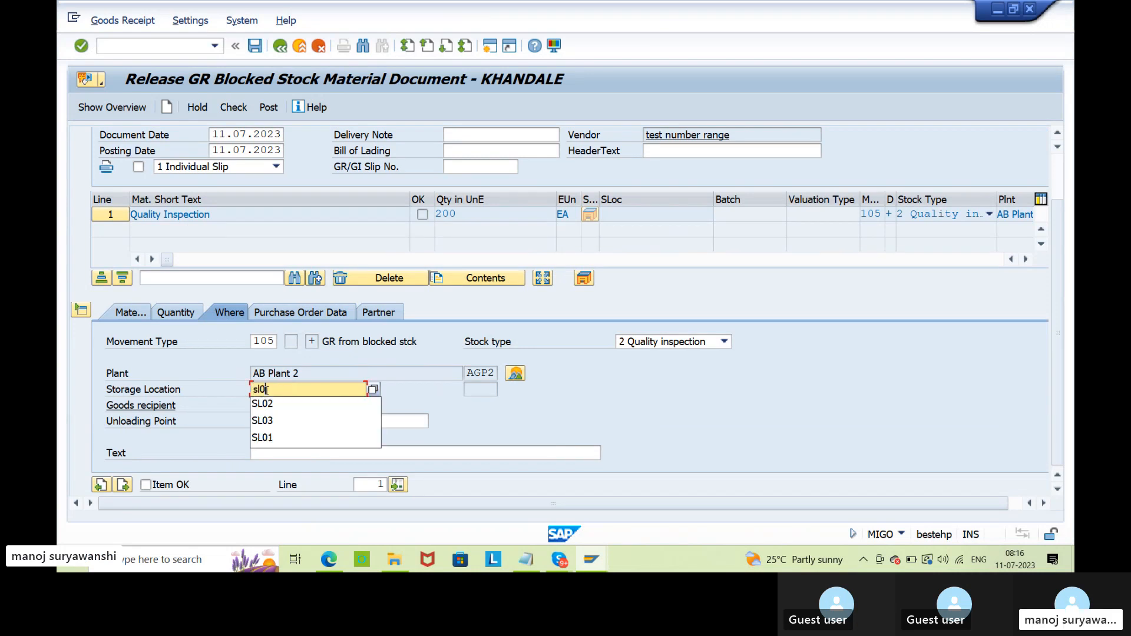
key("Return")
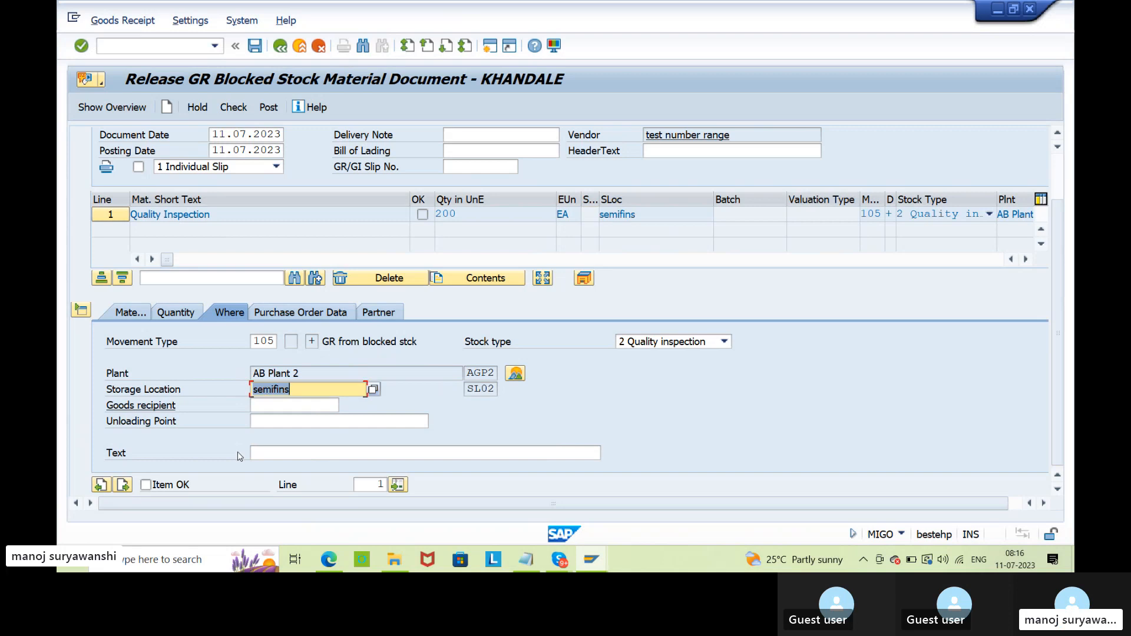
left_click(159, 484)
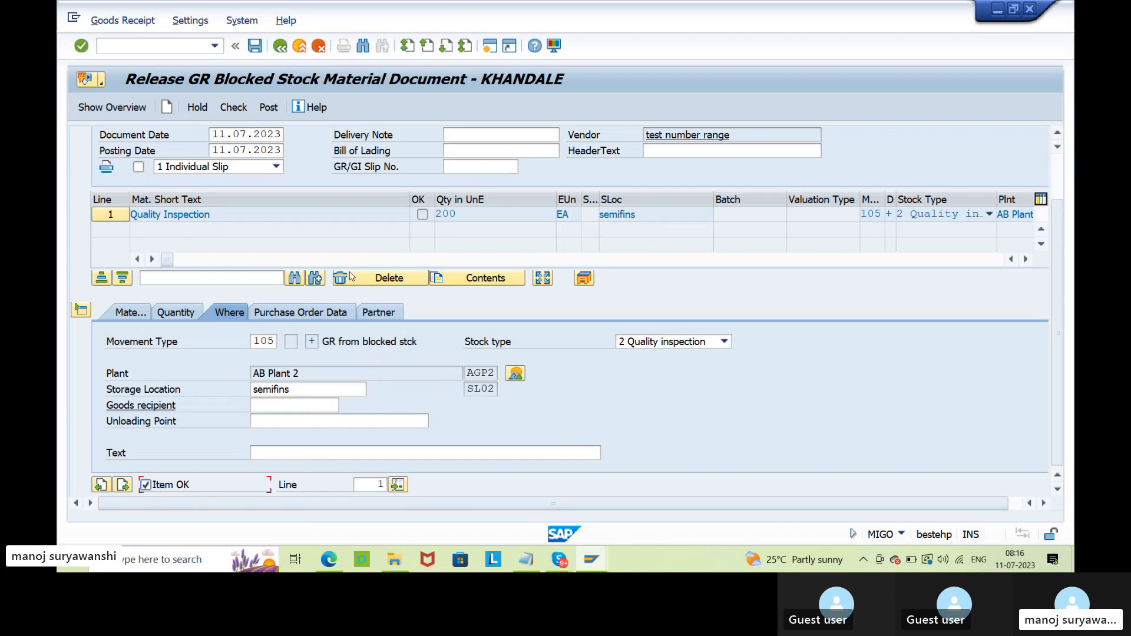
left_click(234, 107)
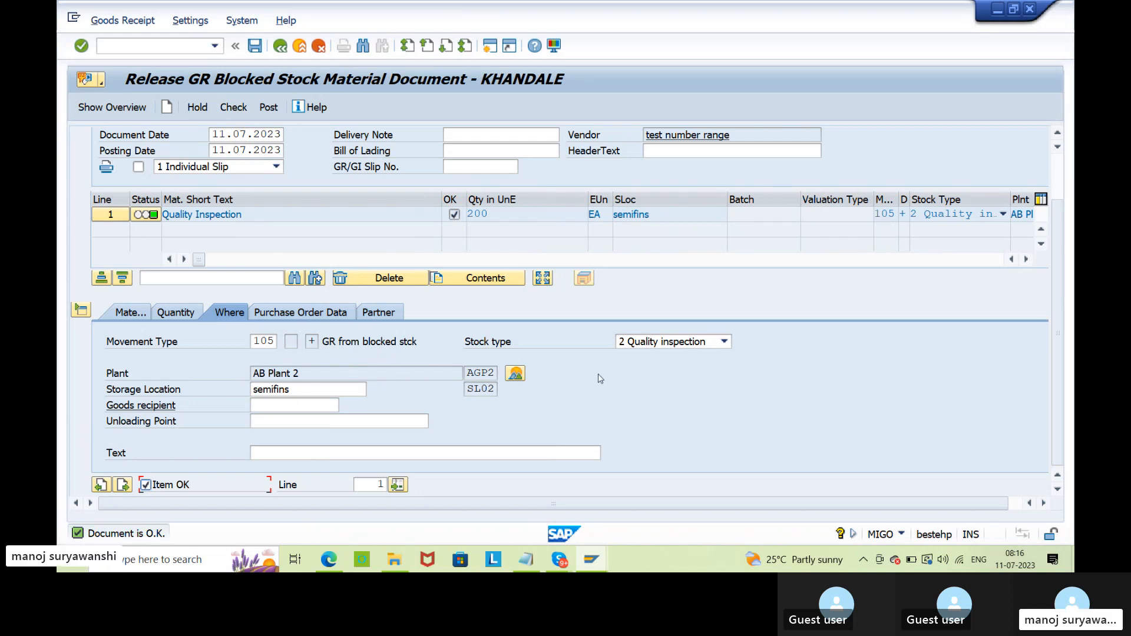
Step: Review the quality inspection stock at storage location SL02 and the on-order stock at plant AGP2 in the stock overview
key("alt+Tab")
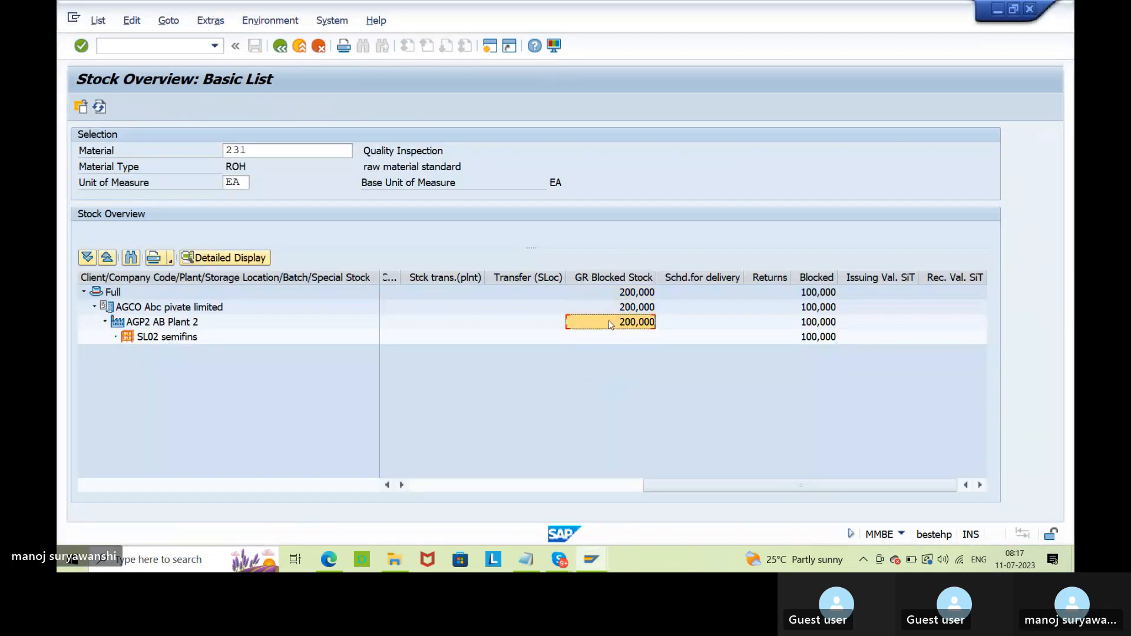
left_click(565, 485)
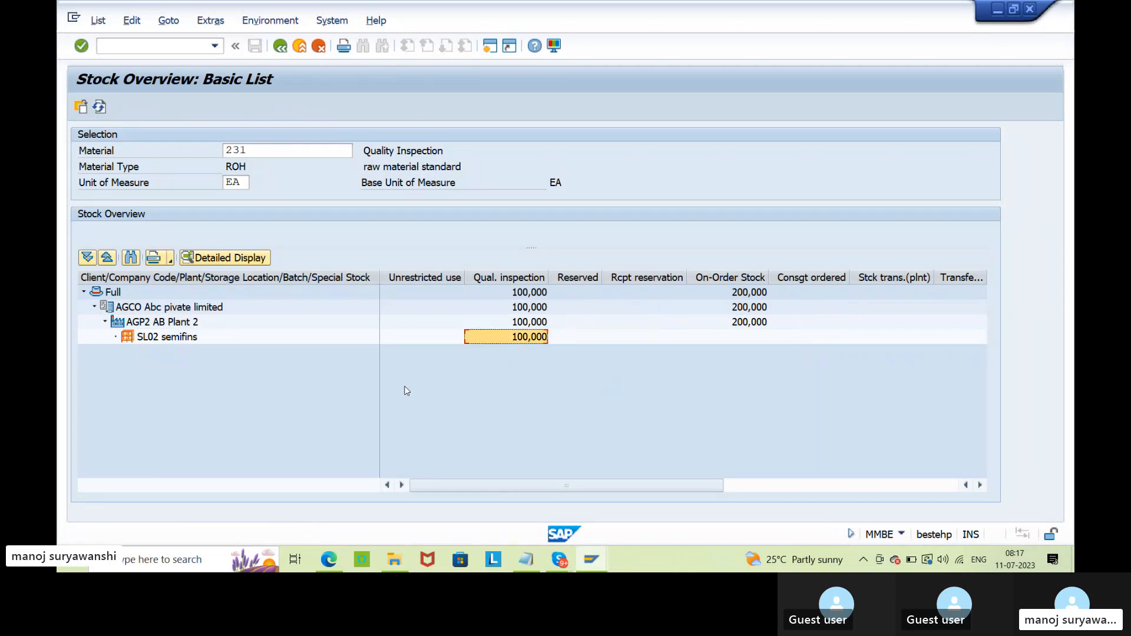
left_click(181, 337)
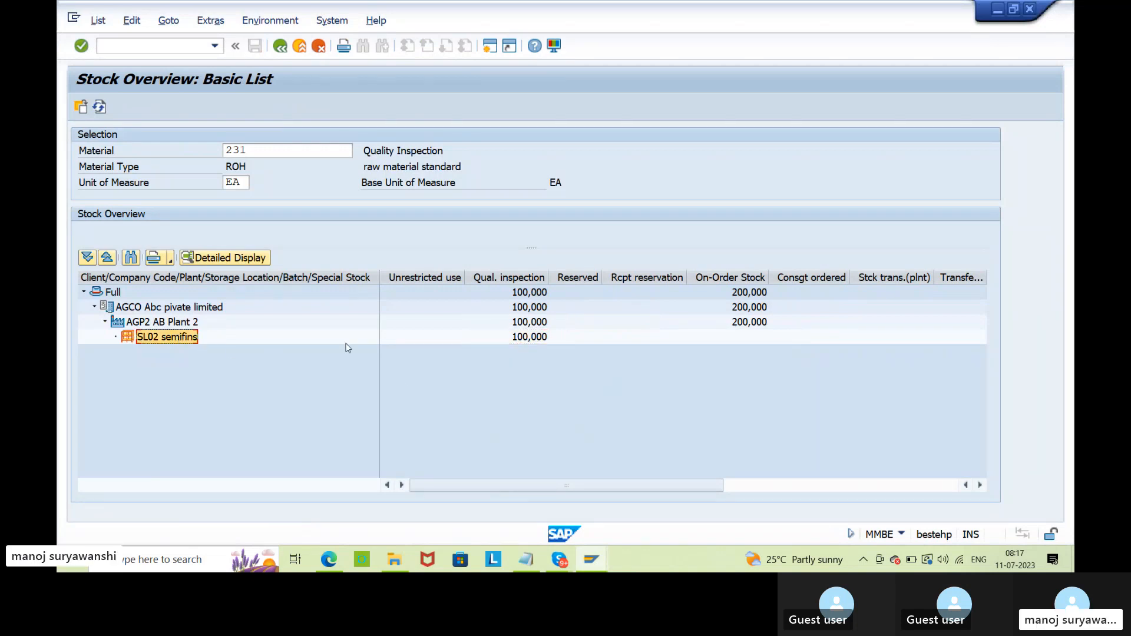
left_click(518, 341)
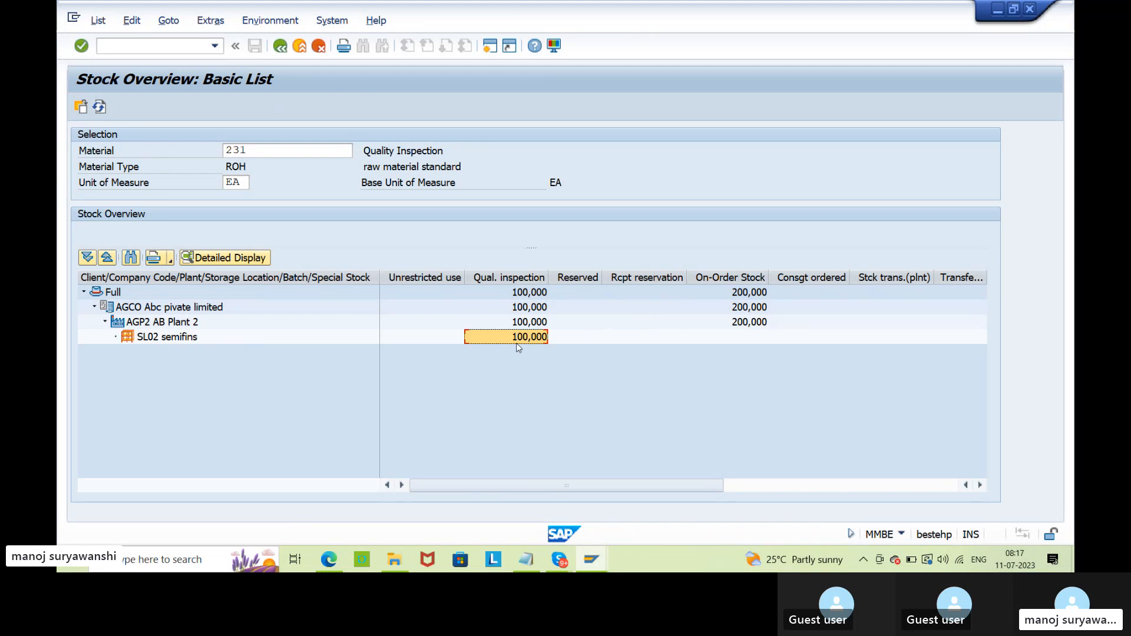
left_click(708, 328)
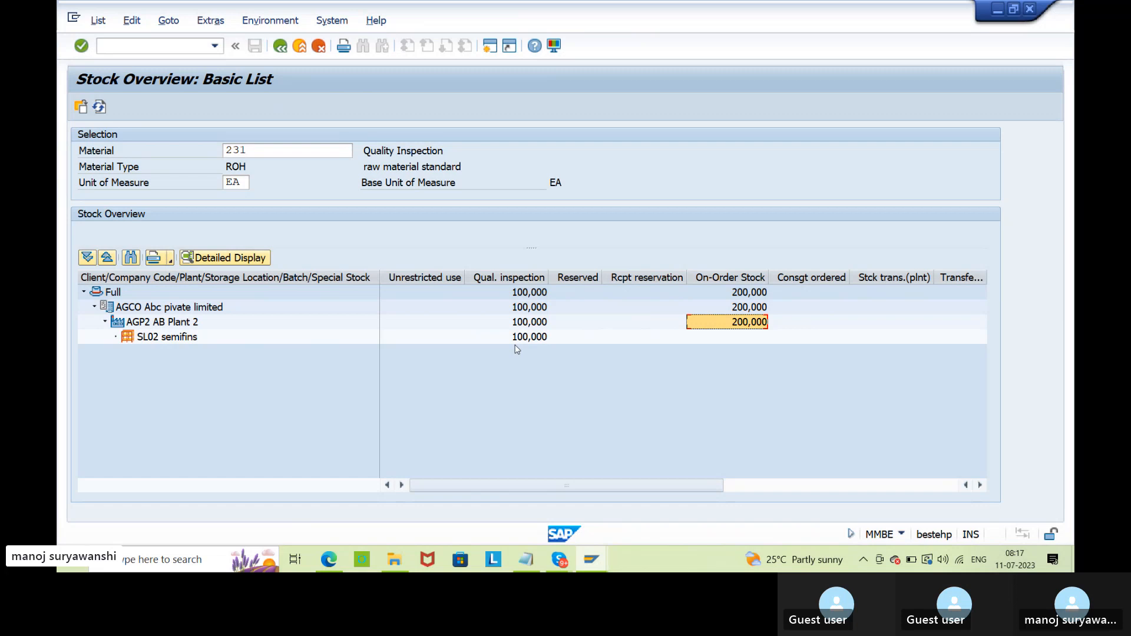
left_click(531, 341)
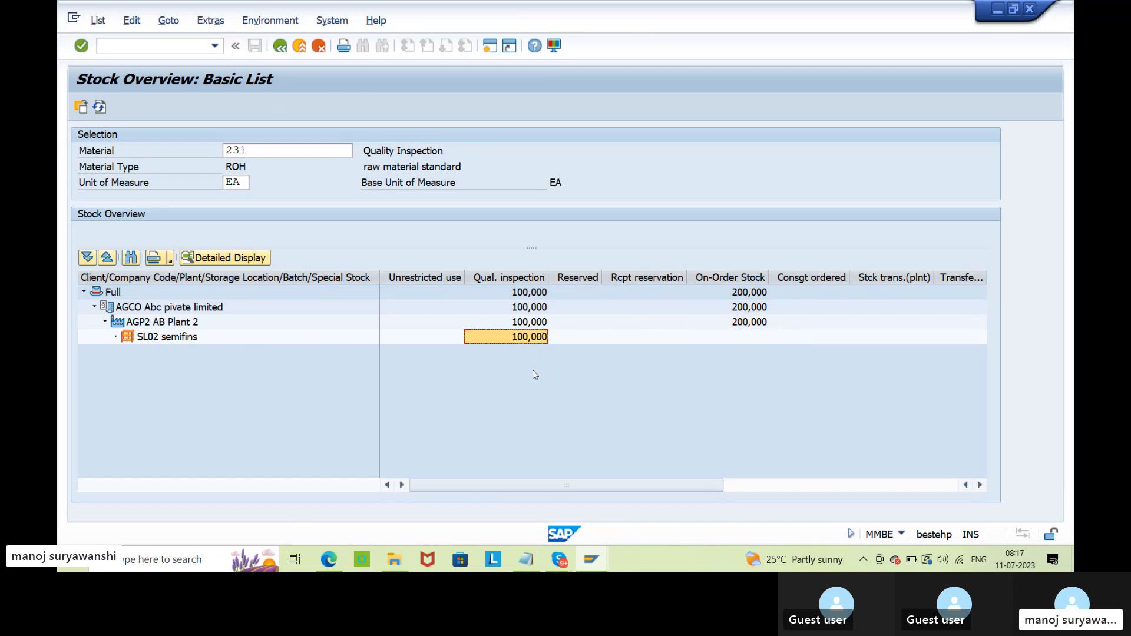
Step: Post the GR blocked stock release and display the posted material document's document information
key("alt+Tab")
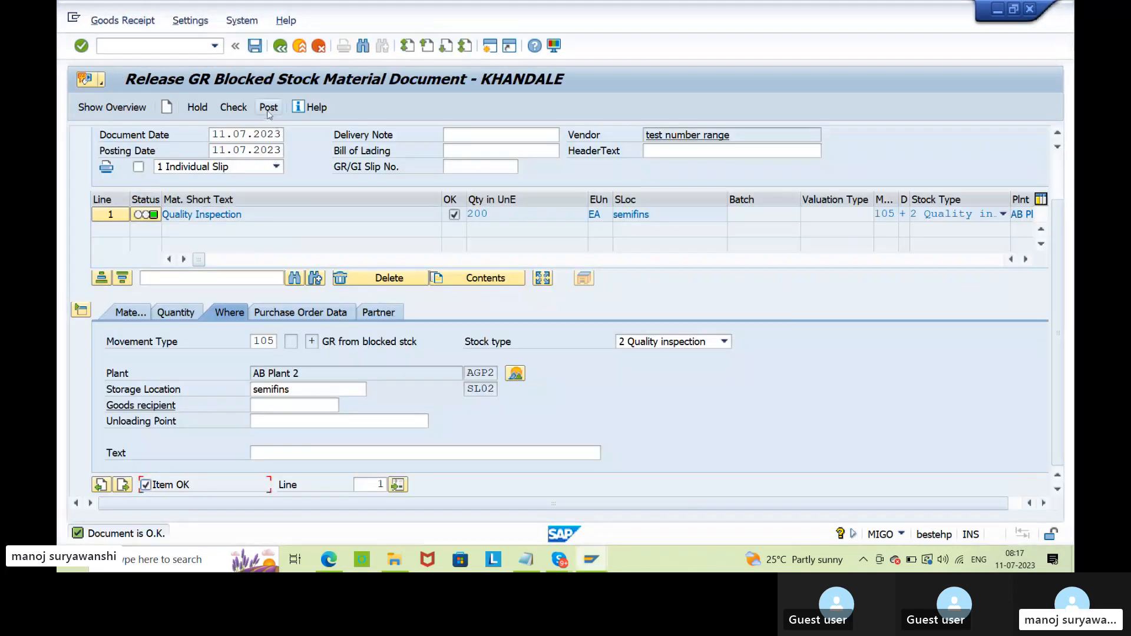
left_click(268, 108)
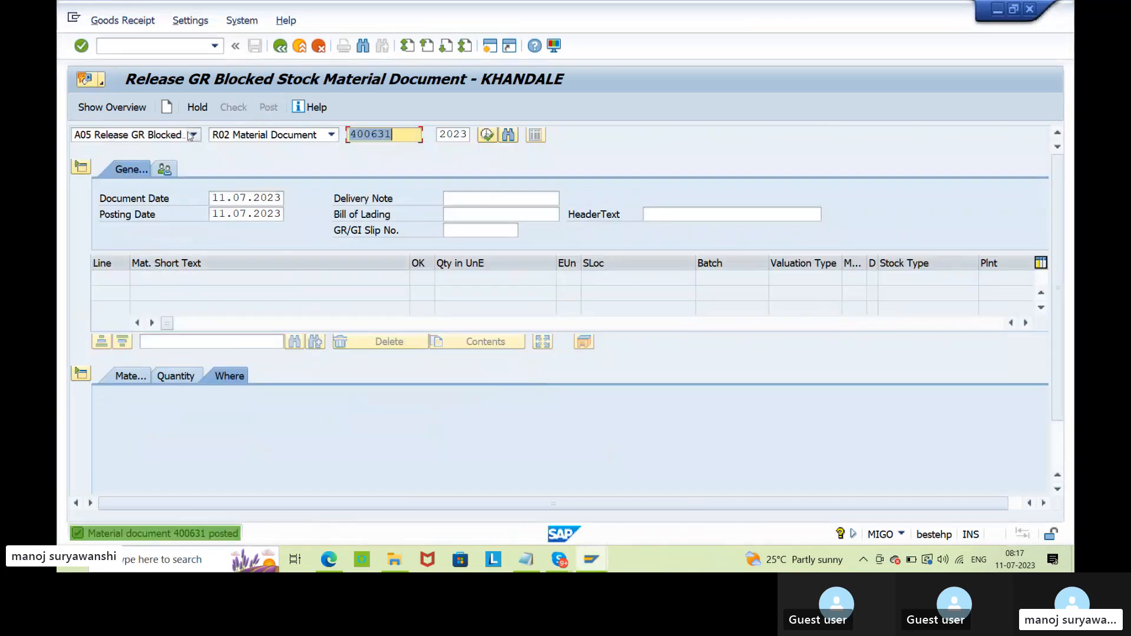
left_click(191, 136)
left_click(152, 199)
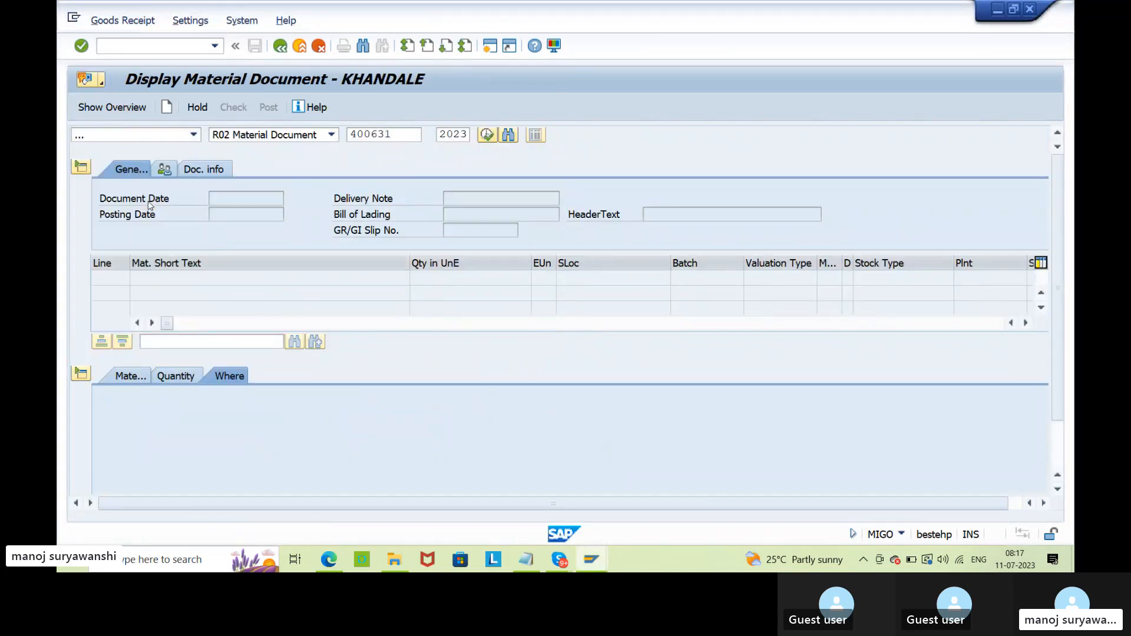
left_click(246, 171)
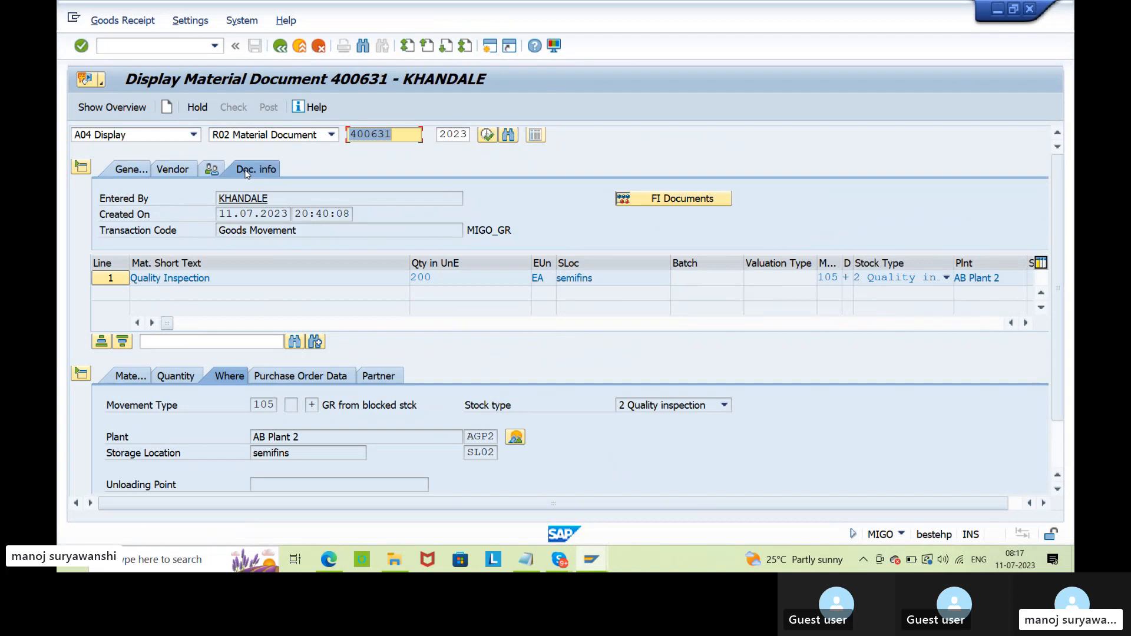
Step: Display the accounting document belonging to the release and examine the amounts of its two line items
left_click(668, 202)
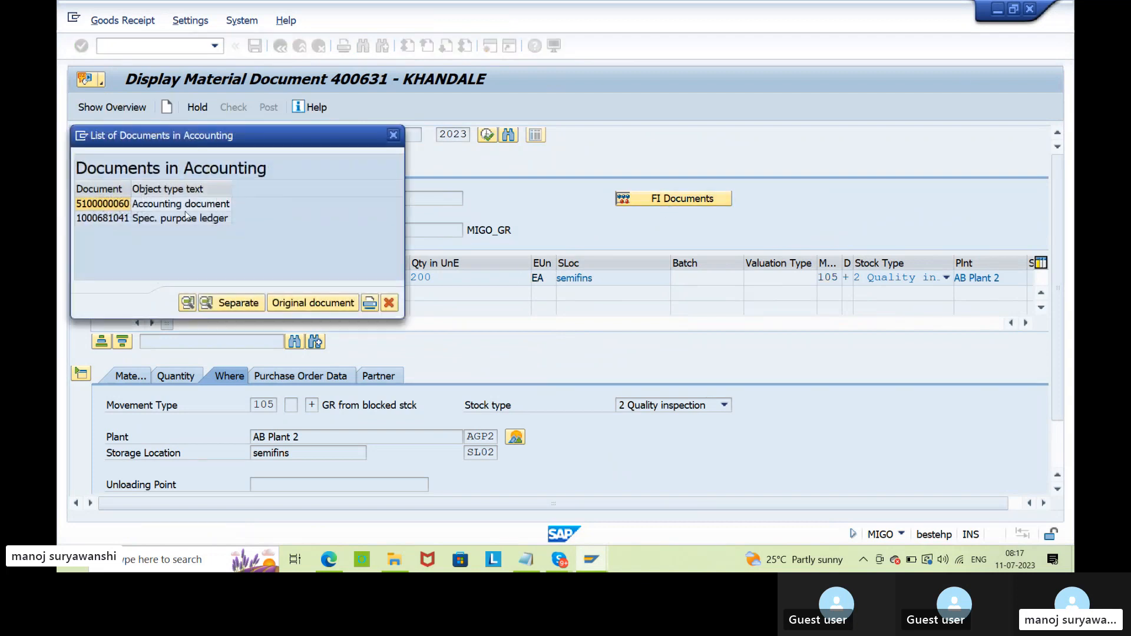
double_click(183, 209)
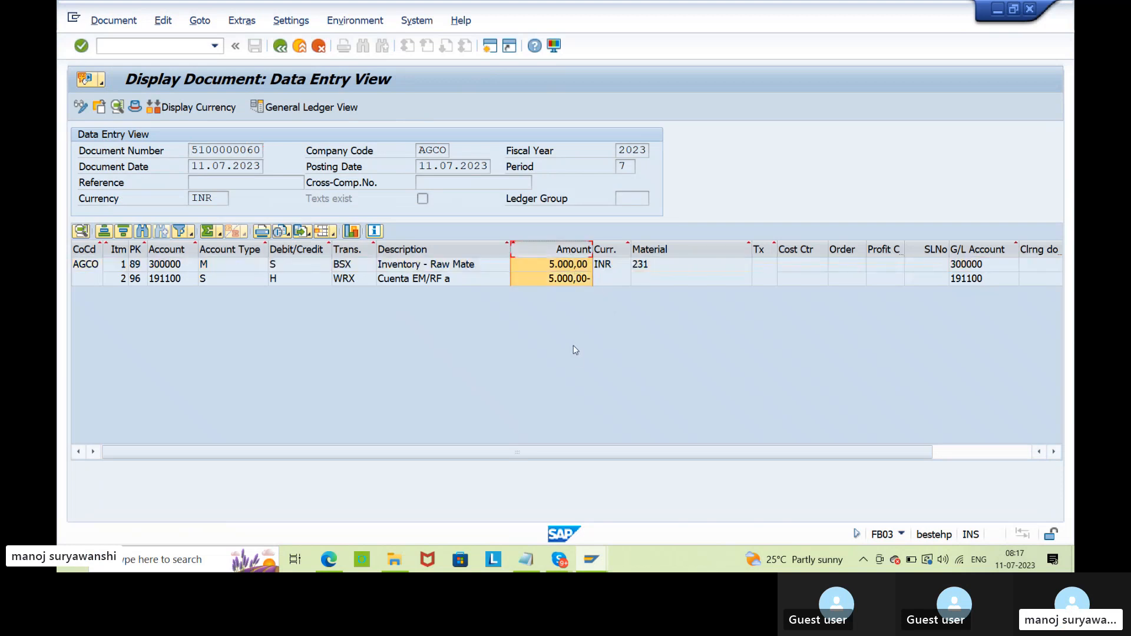
left_click(575, 264)
left_click(565, 280)
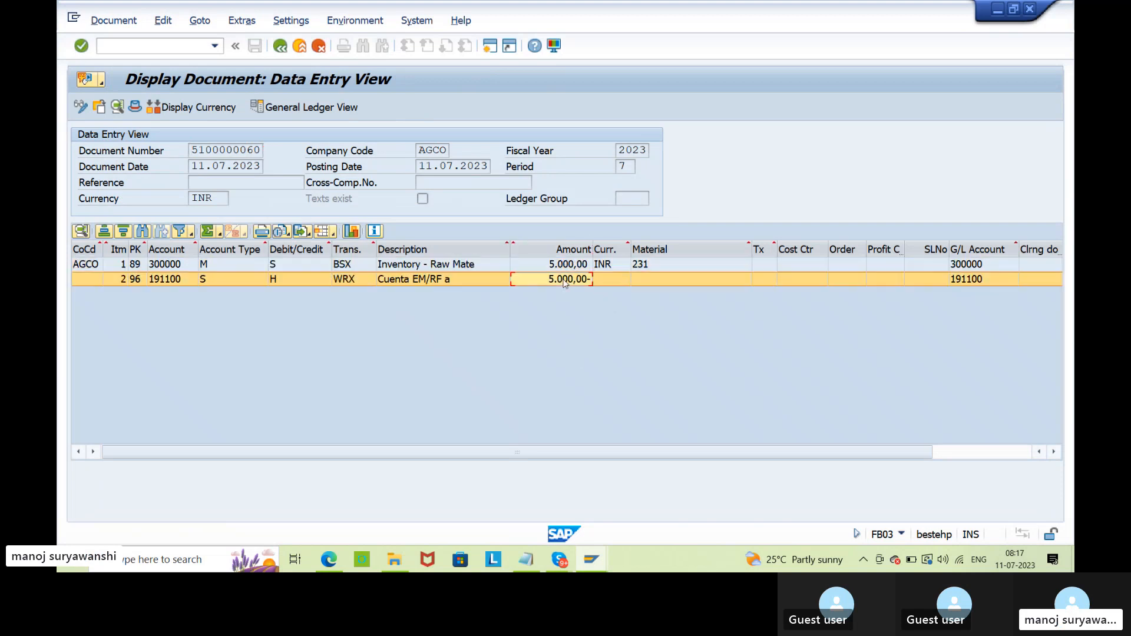
Step: Compare the On-Order, GR Blocked and Quality inspection stock of material 231 in the stock overview before refreshing it
key("alt+Tab")
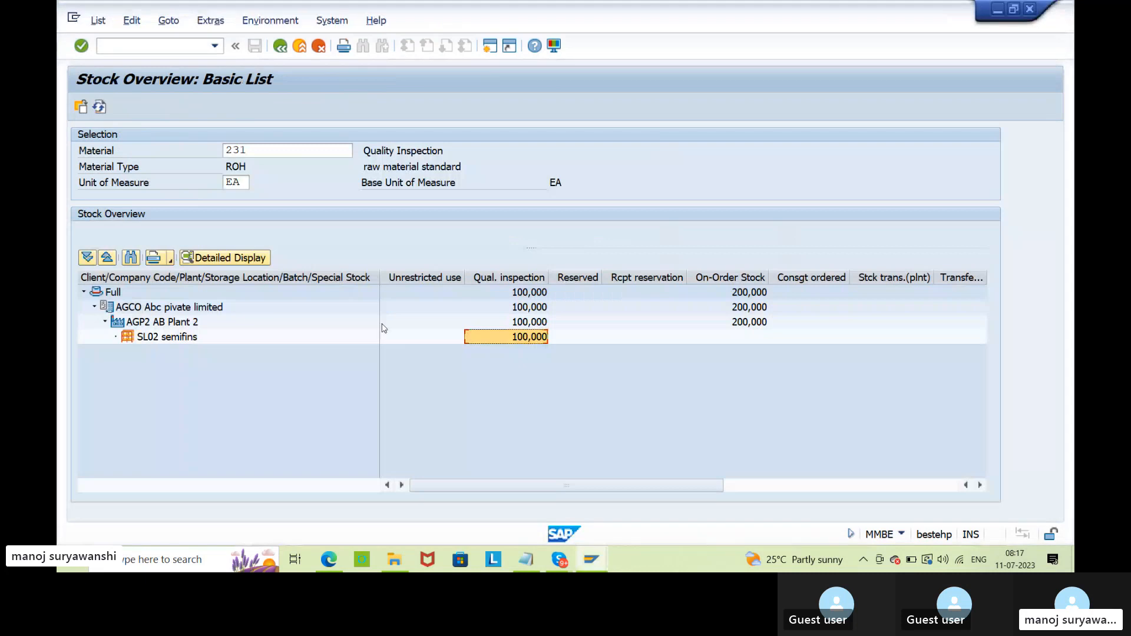
left_click(748, 322)
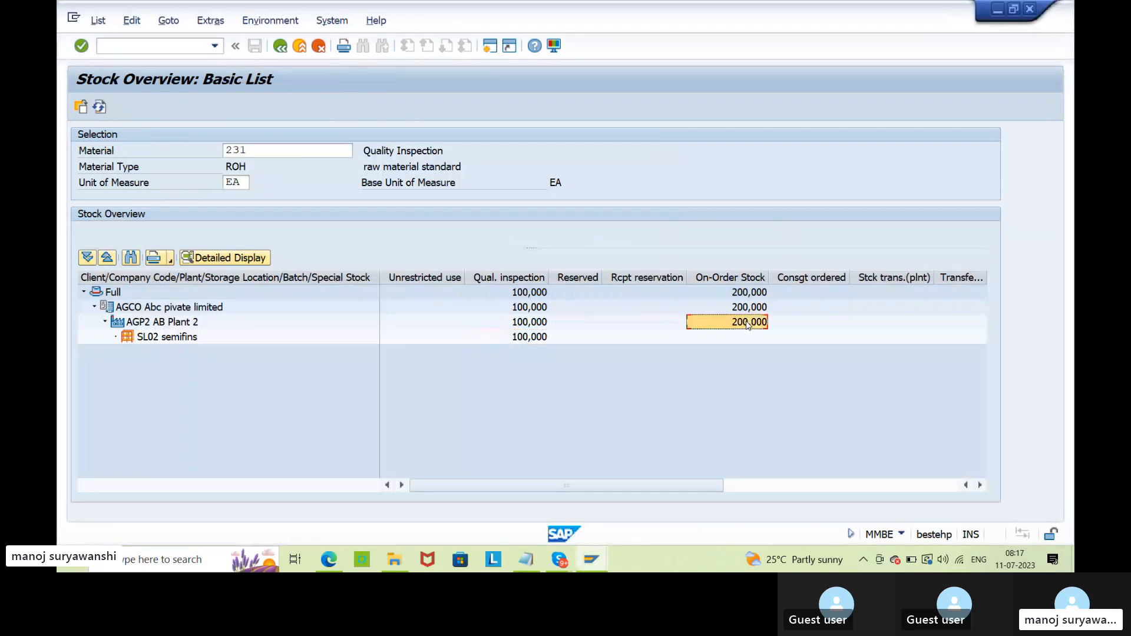
left_click(836, 485)
left_click(647, 321)
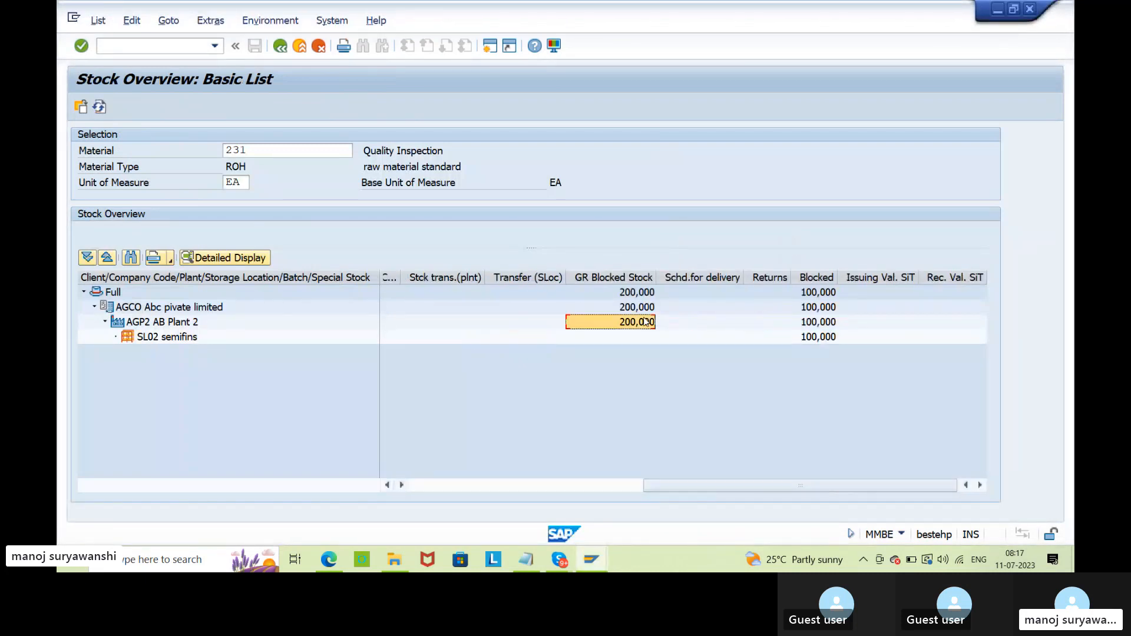
left_click(536, 486)
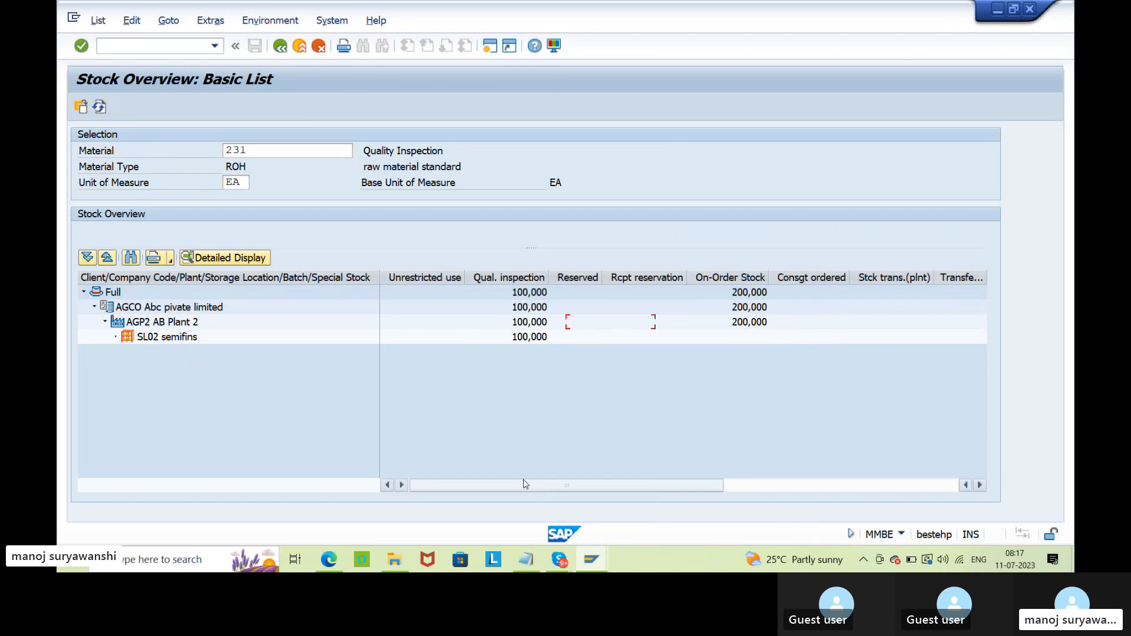
left_click(505, 338)
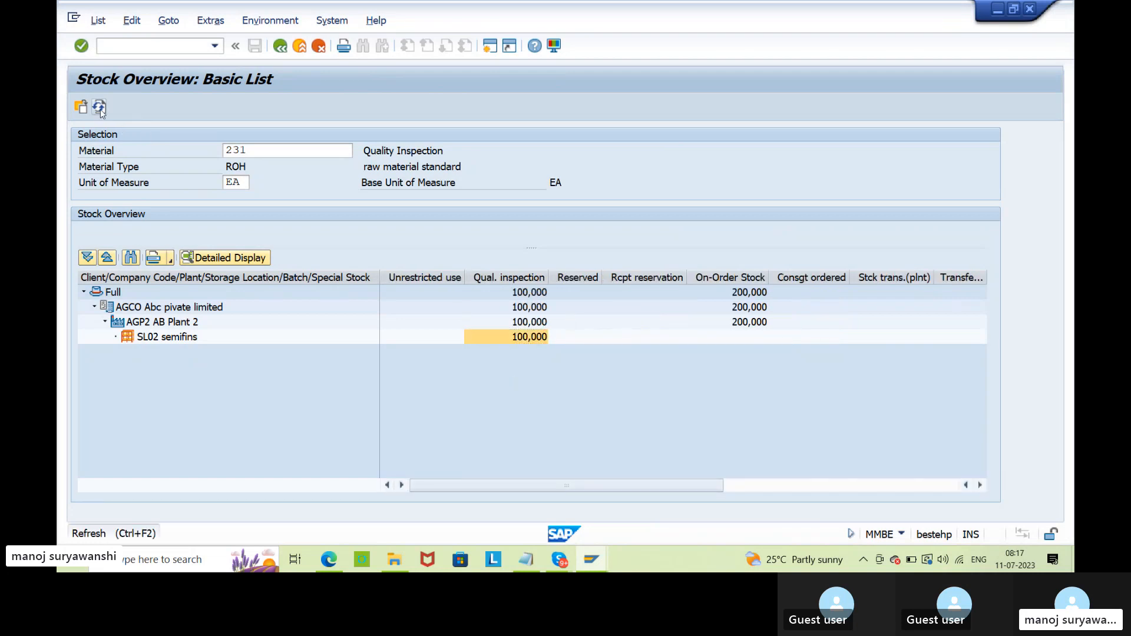
Step: Refresh the stock overview and examine the Quality inspection, On-Order and GR Blocked Stock columns
left_click(99, 107)
left_click(531, 340)
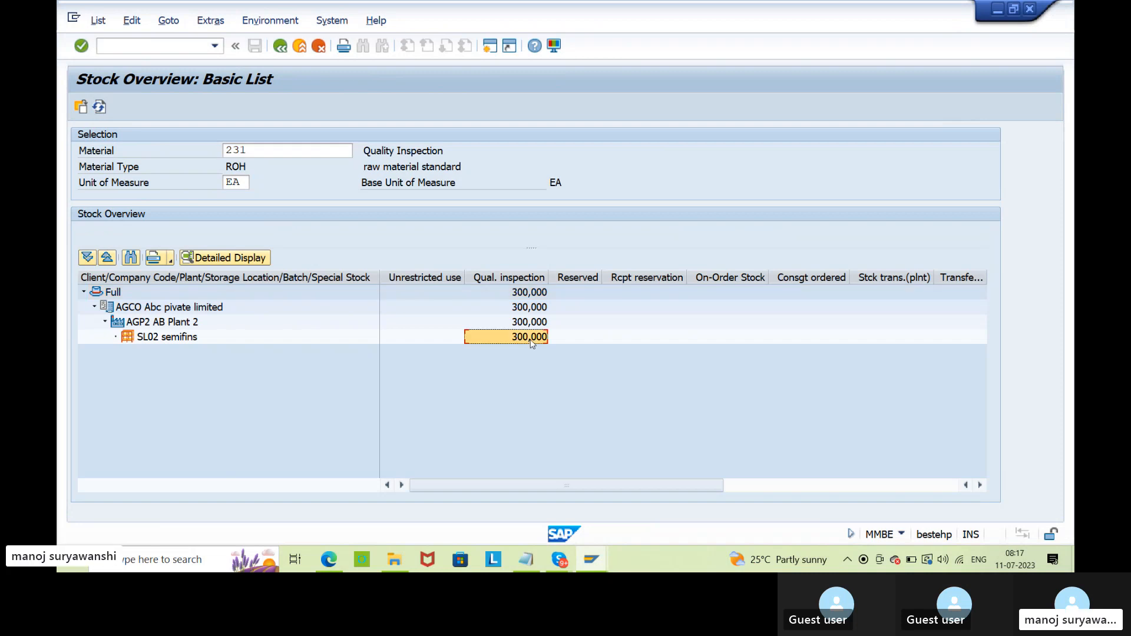
left_click(762, 278)
left_click(883, 488)
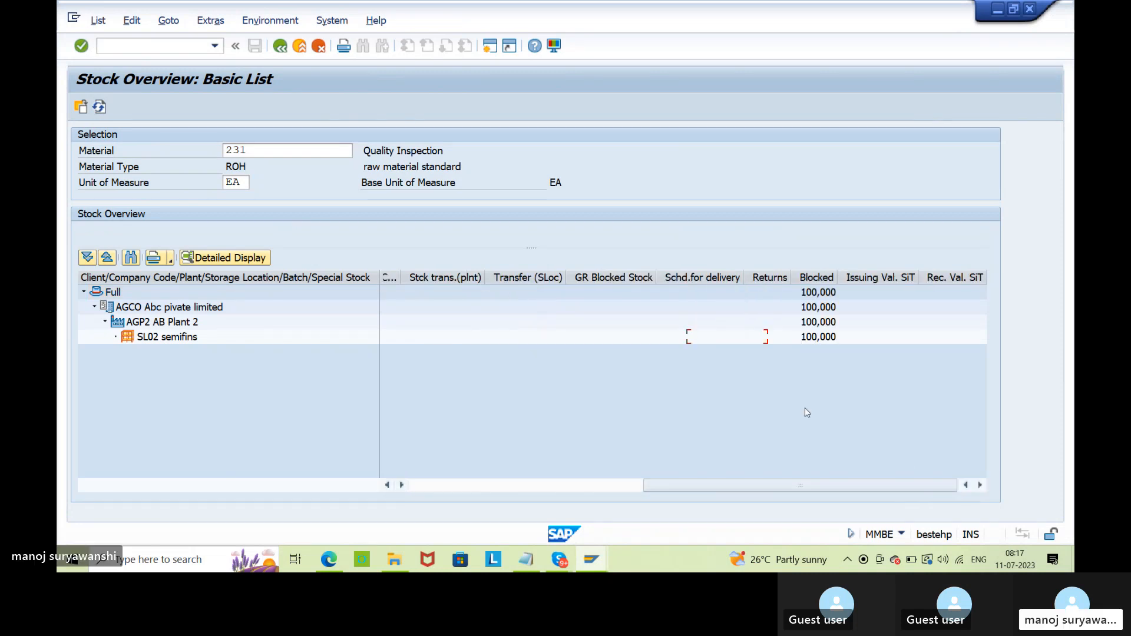
left_click(613, 307)
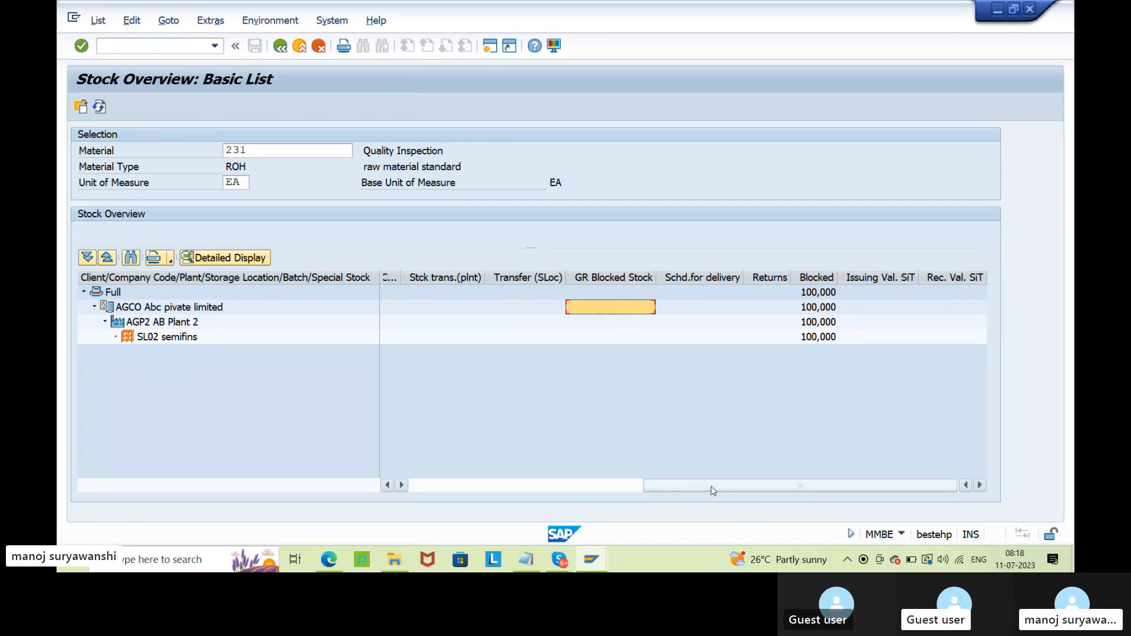
left_click_drag(715, 486, 423, 500)
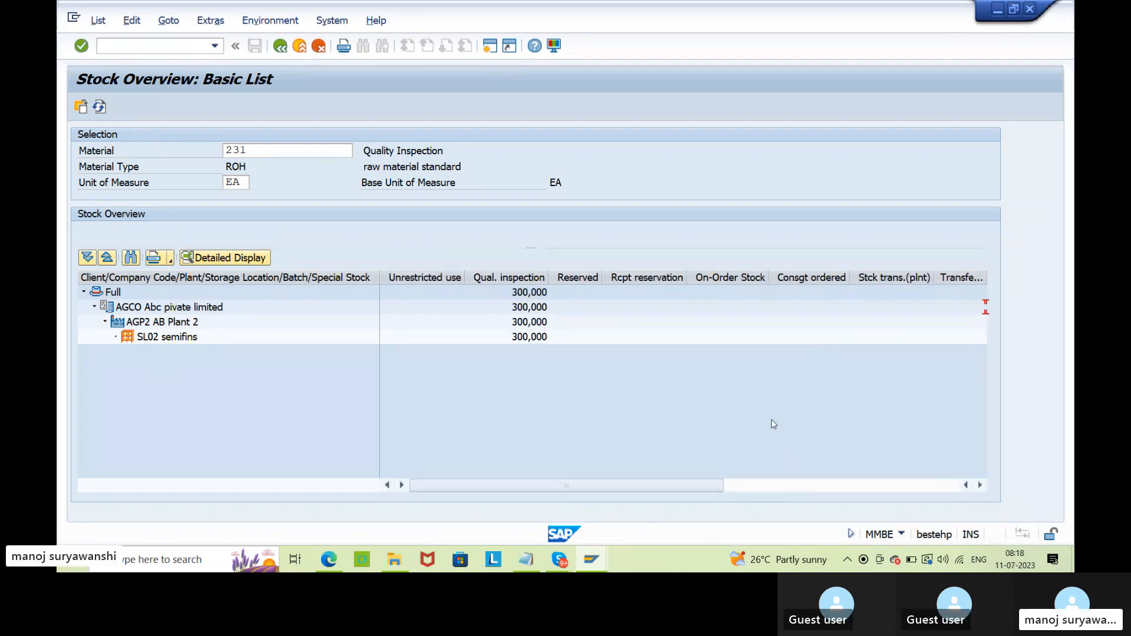
Step: Switch to the TSCM52 PDF in Edge, tick the Valuated GR Blocked Stock heading and draw an arrow beside the MvT 107 origin acceptance
left_click(328, 559)
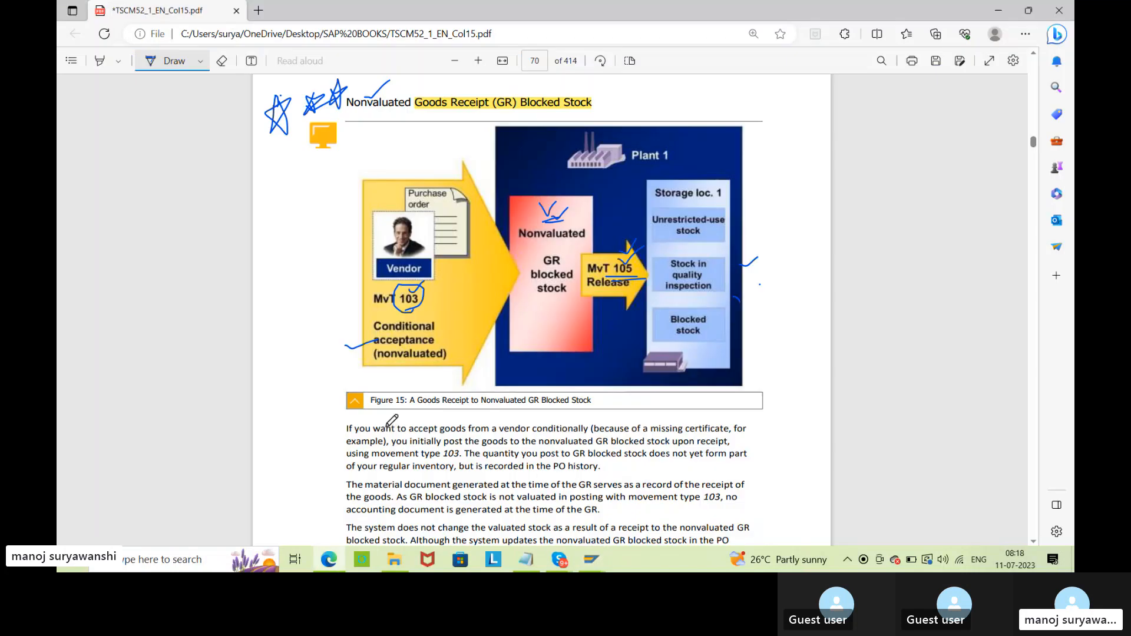
scroll(523, 418, "down", 10)
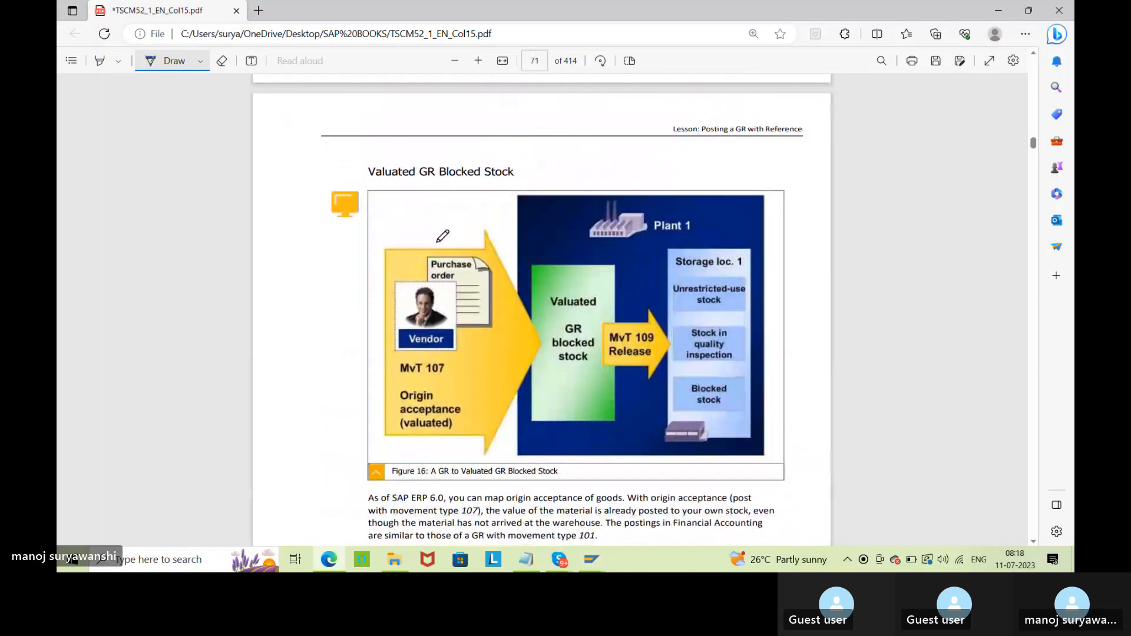
left_click_drag(336, 176, 361, 167)
mouse_move(323, 393)
left_mouse_down()
mouse_move(357, 393)
mouse_move(348, 381)
left_mouse_up()
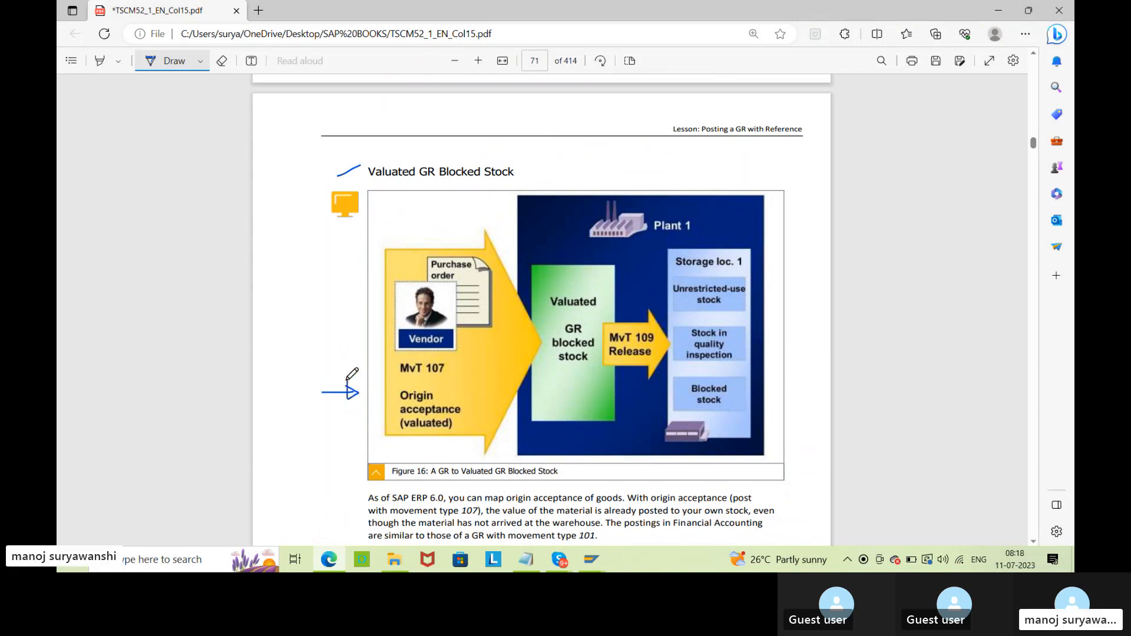
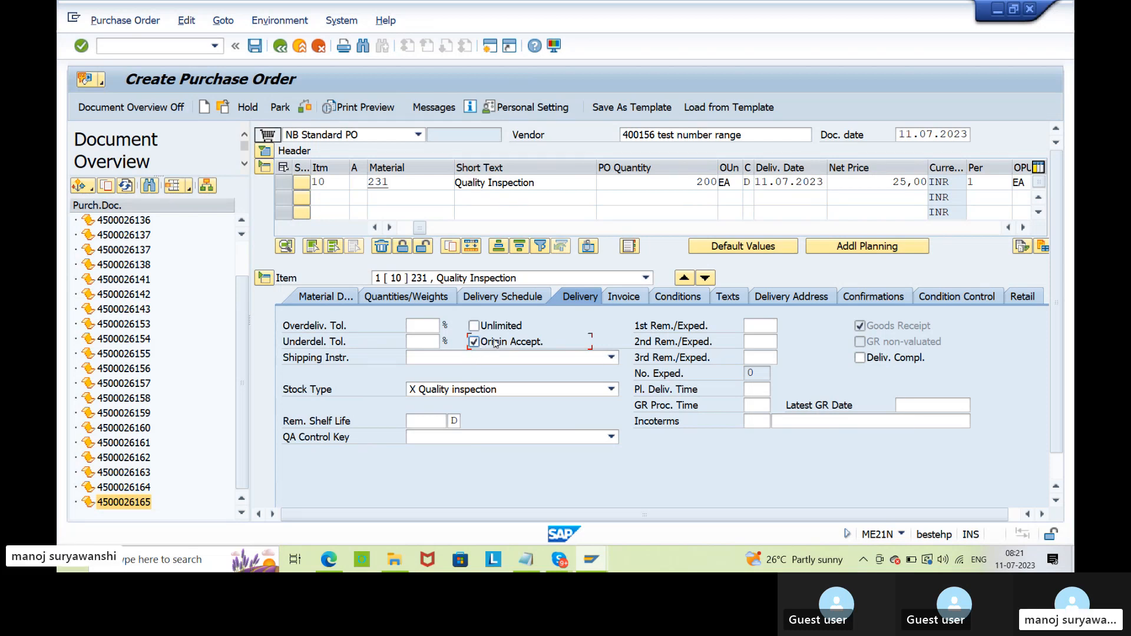
Step: Set the purchase order item's stock type to Unrestricted use, check the order and save it despite the system messages
left_click(509, 390)
left_click(502, 406)
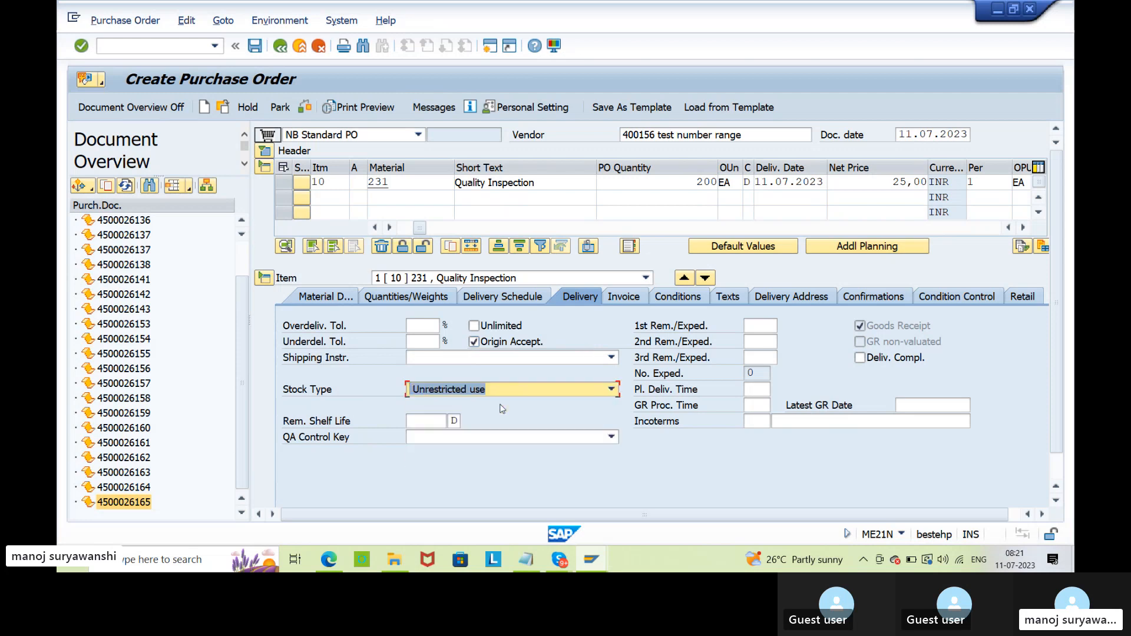
left_click(306, 109)
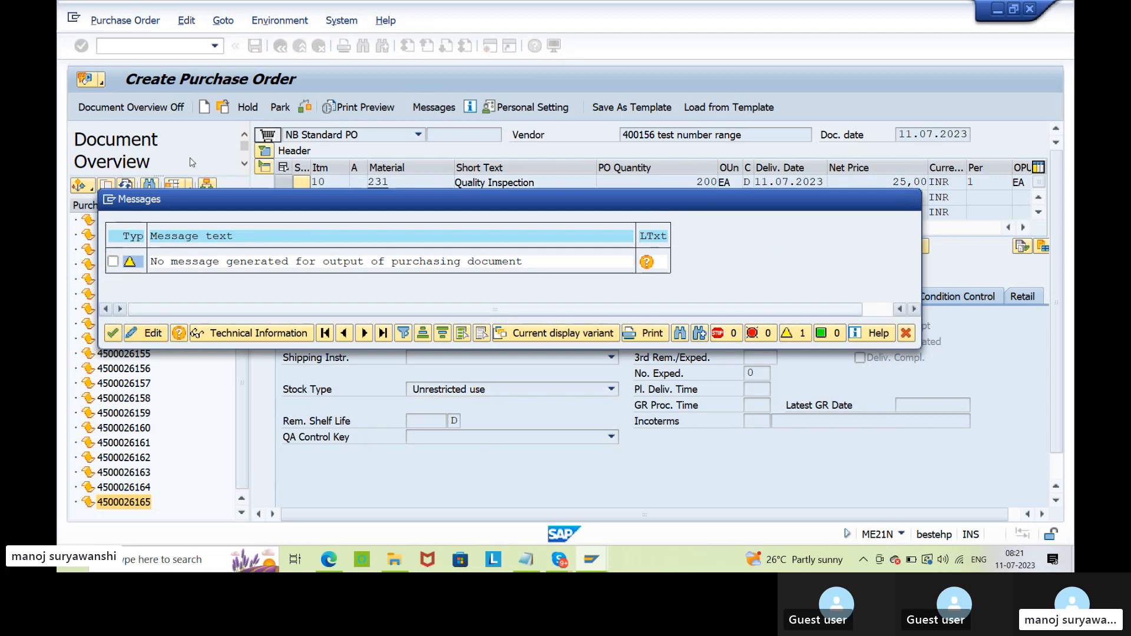
key("Return")
key("ctrl+s")
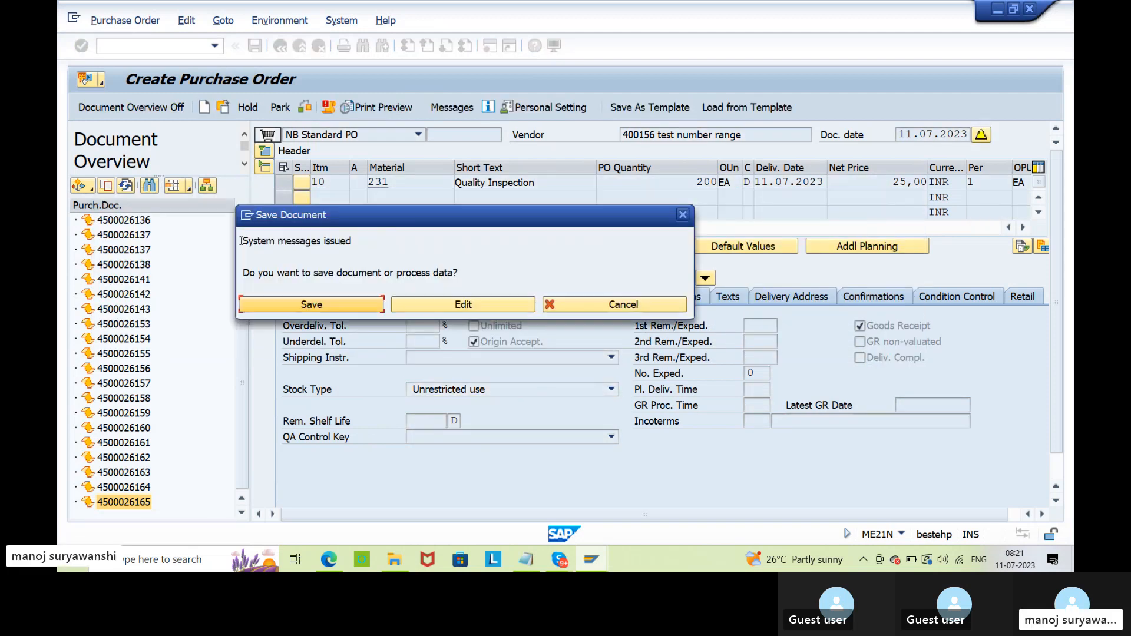
left_click(263, 307)
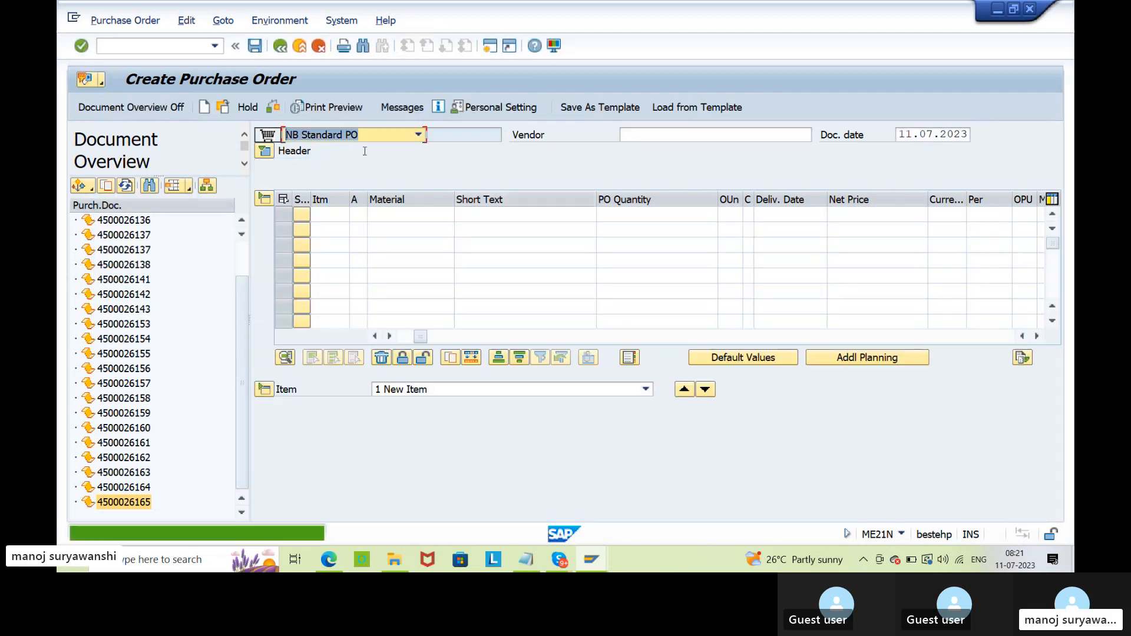
Step: Copy the number of the newly saved purchase order and display that order
left_click(223, 108)
key("ctrl+c")
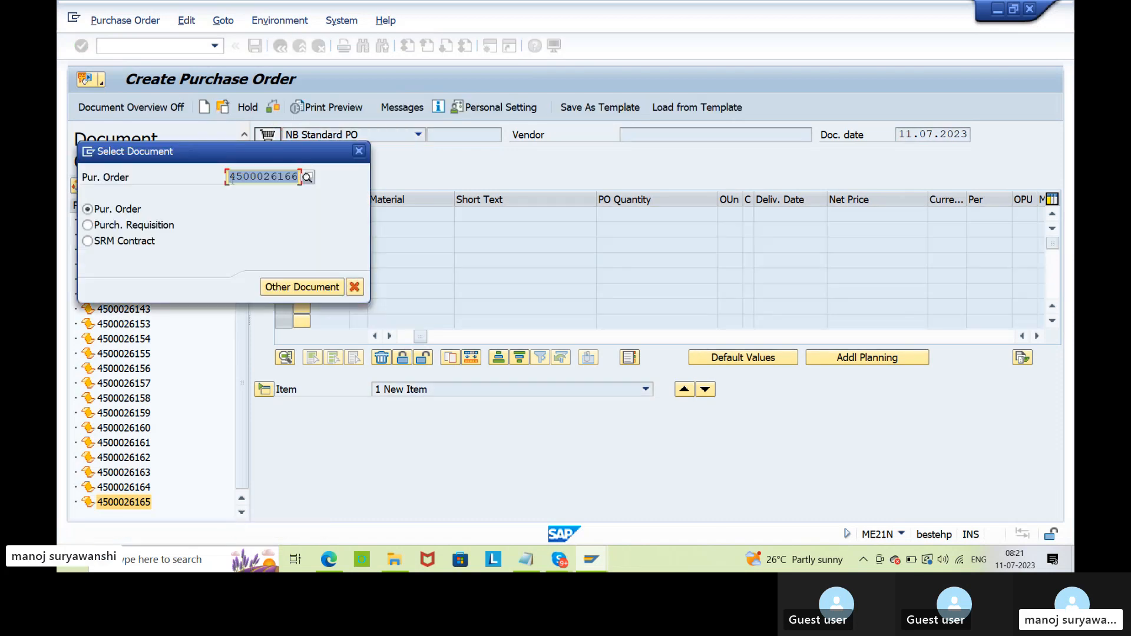
key("Return")
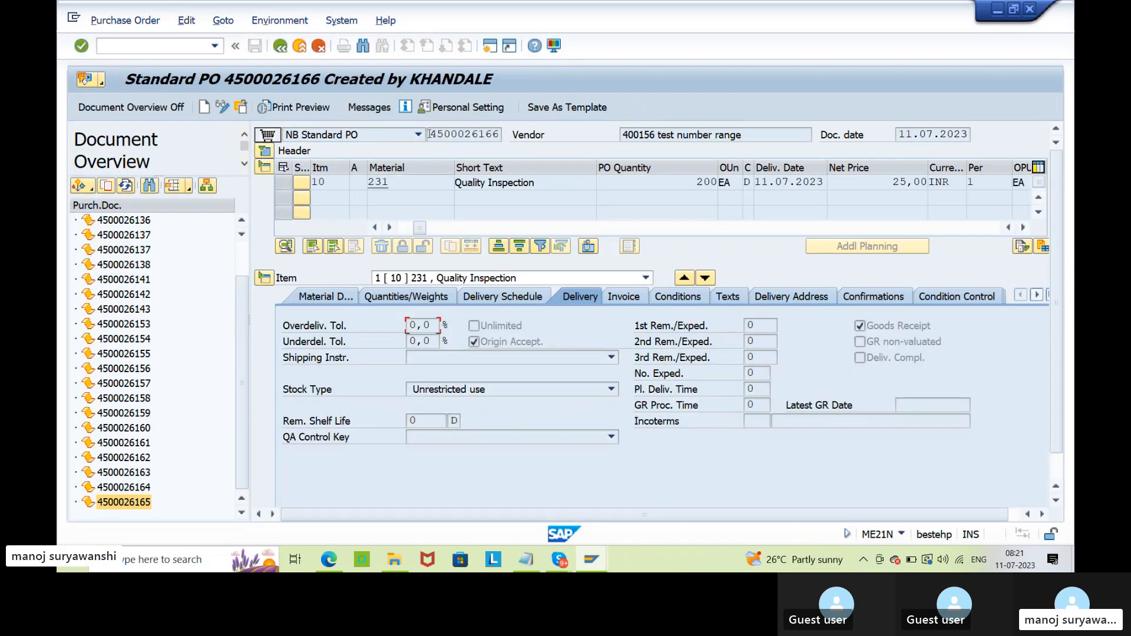
left_click(429, 134)
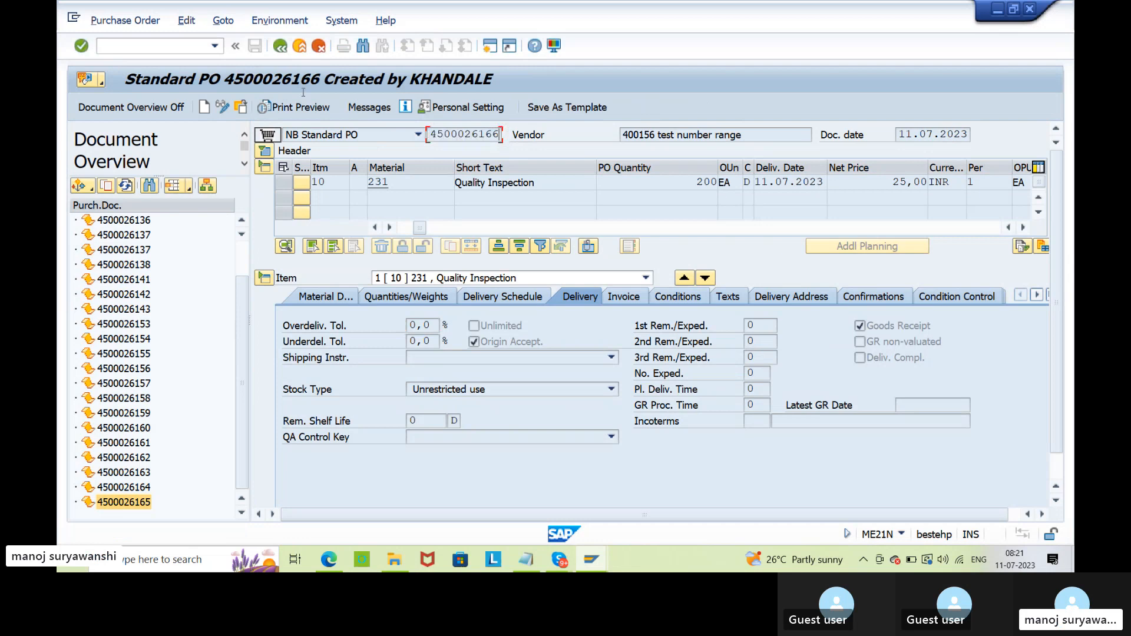
Step: Leave the purchase order and start the MIGO goods movement transaction
left_click(280, 46)
type("m")
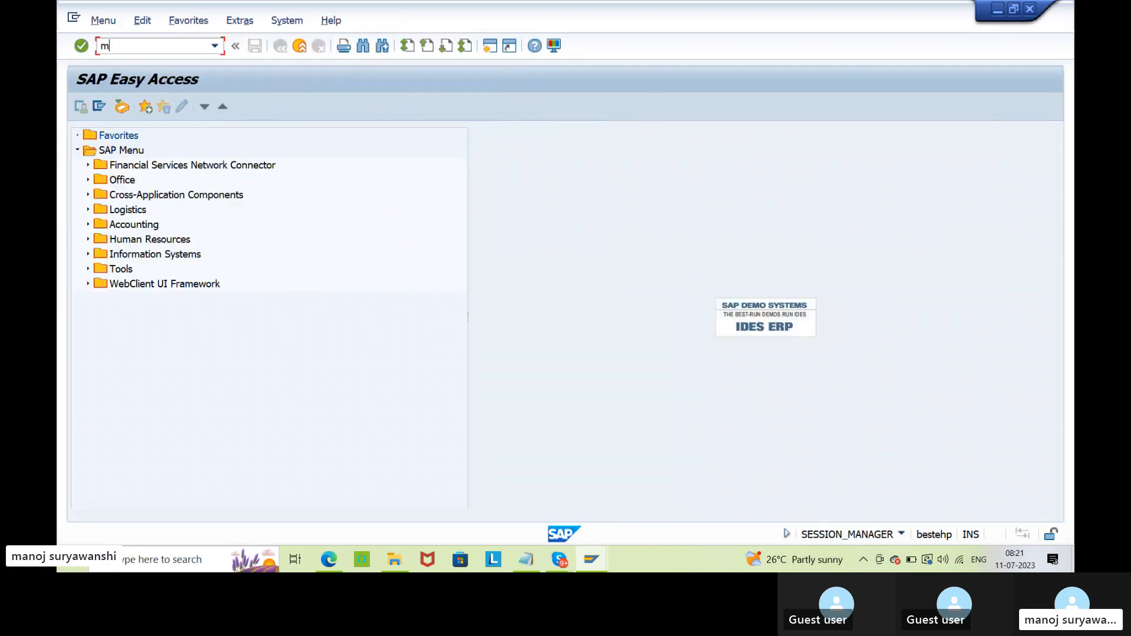
type("igo")
key("Return")
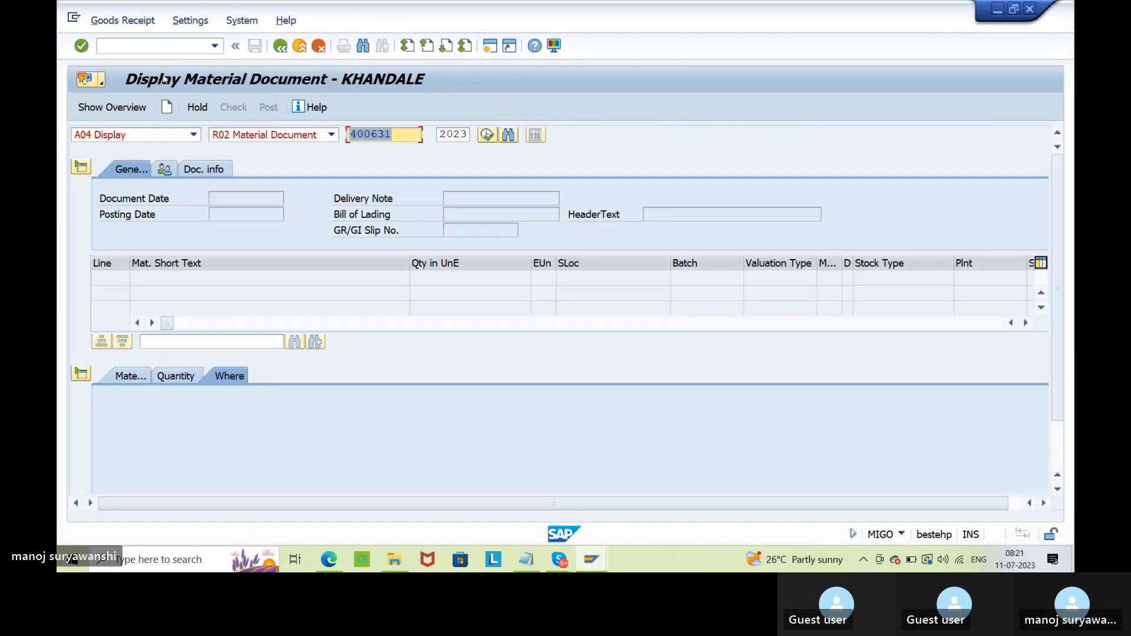
Step: Load the copied purchase order number for a Goods Receipt against Purchase Order with movement type 107
left_click(166, 135)
left_click(132, 150)
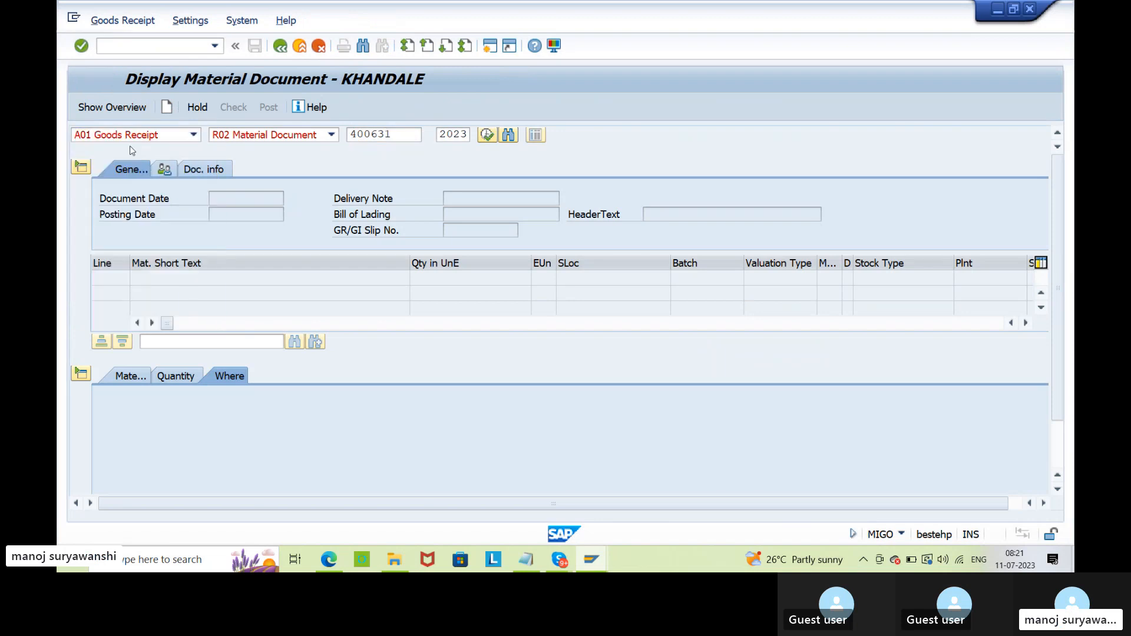
left_click(366, 136)
key("ctrl+v")
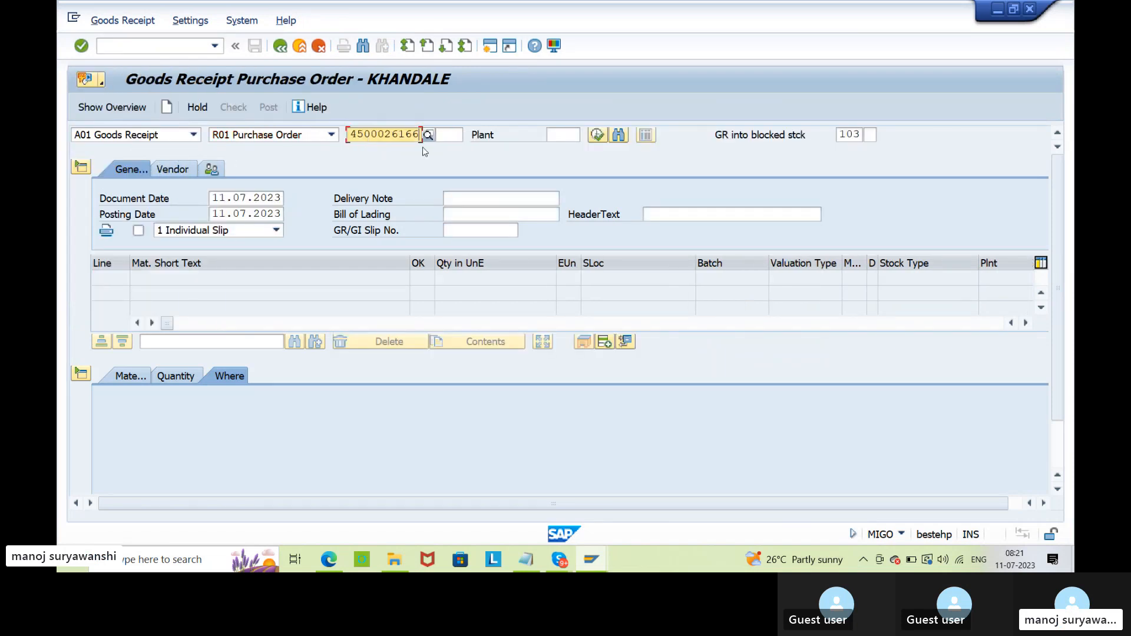
left_click(864, 135)
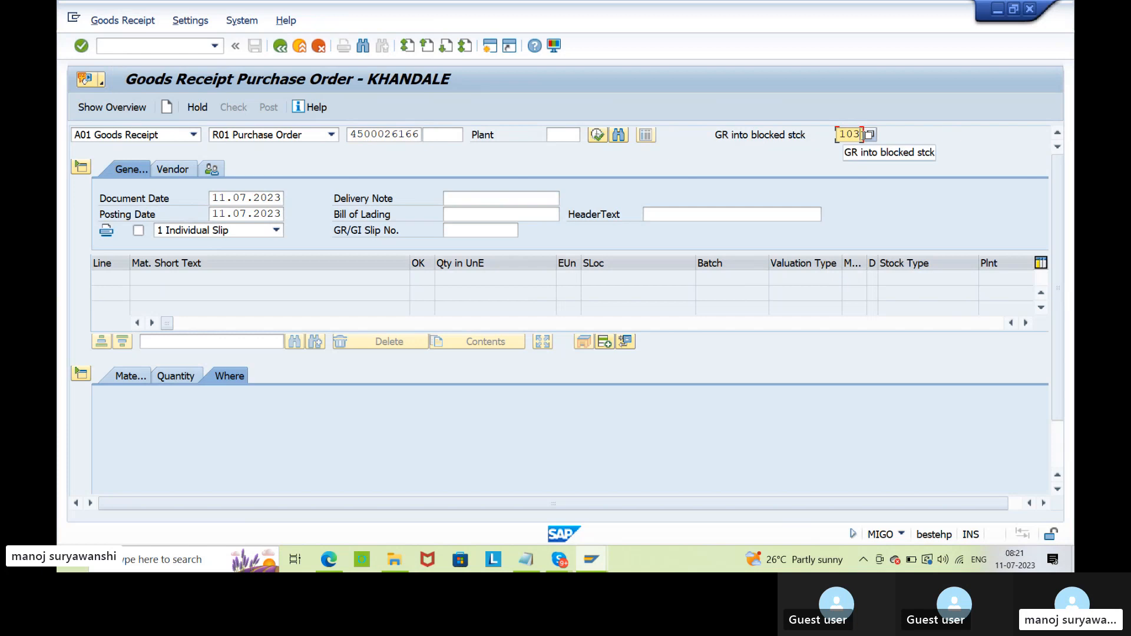
key("BackSpace")
type("7")
key("Return")
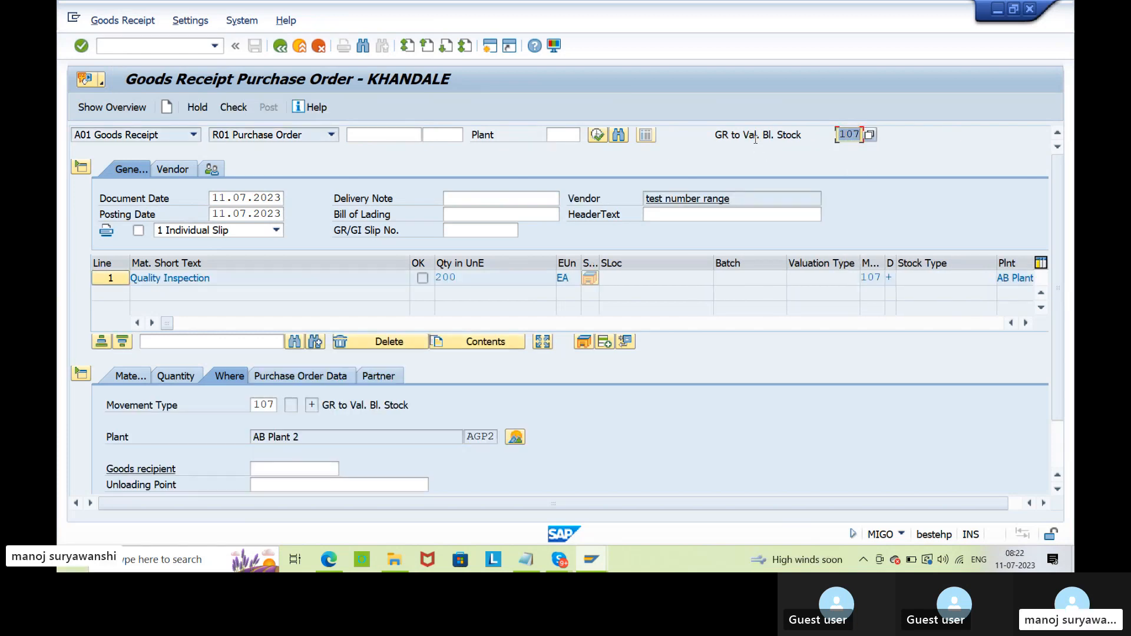
Step: Mark the Quality Inspection item as OK, review its quantity and destination details, and check the goods receipt
left_click(756, 136)
scroll(415, 413, "down", 2)
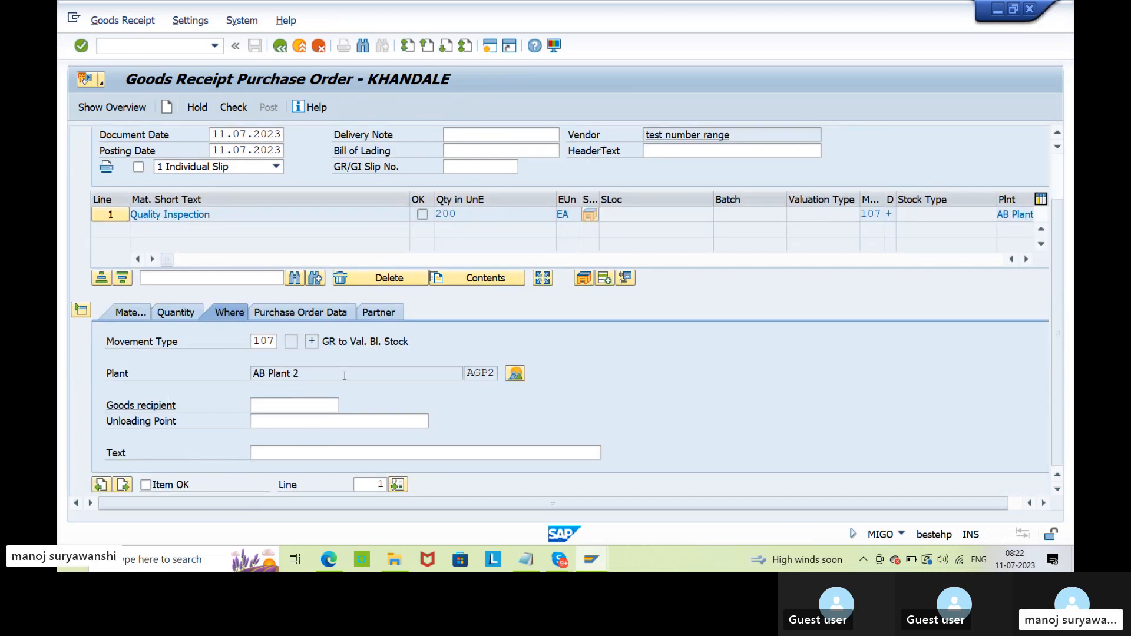
left_click_drag(290, 375, 307, 376)
left_click(253, 375)
left_click(145, 485)
left_click(182, 313)
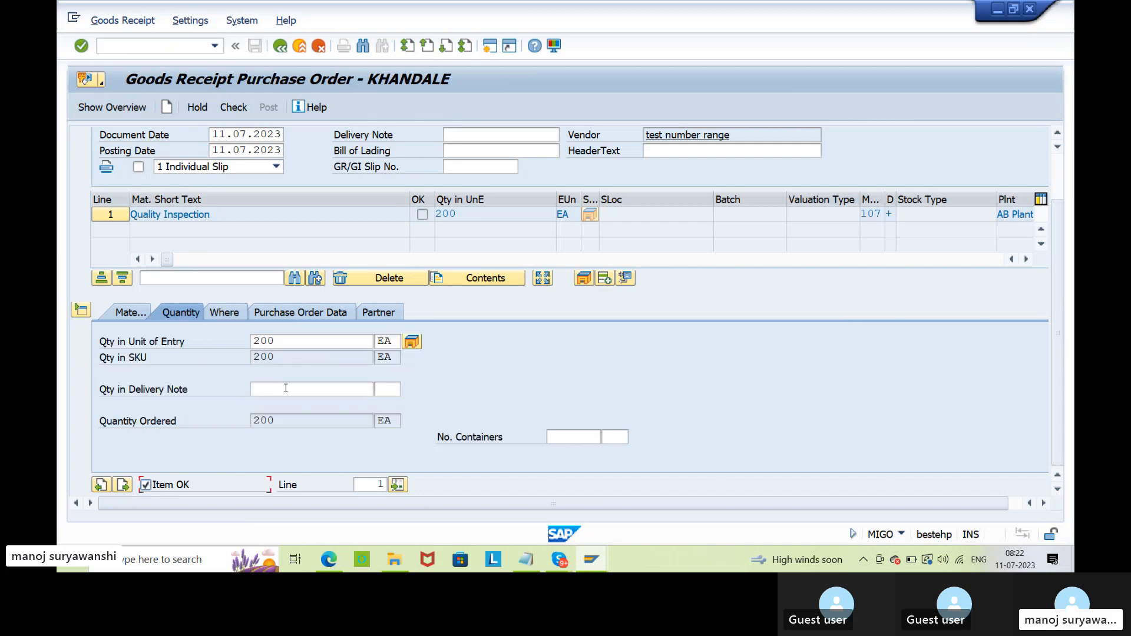
left_click(253, 341)
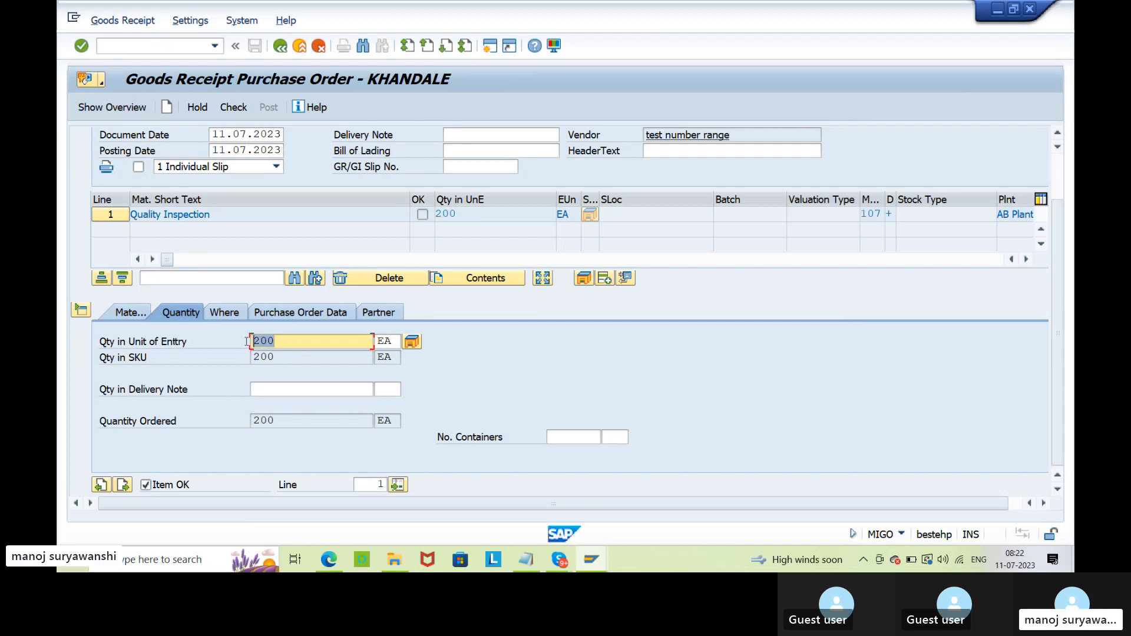
left_click(265, 386)
left_click(226, 312)
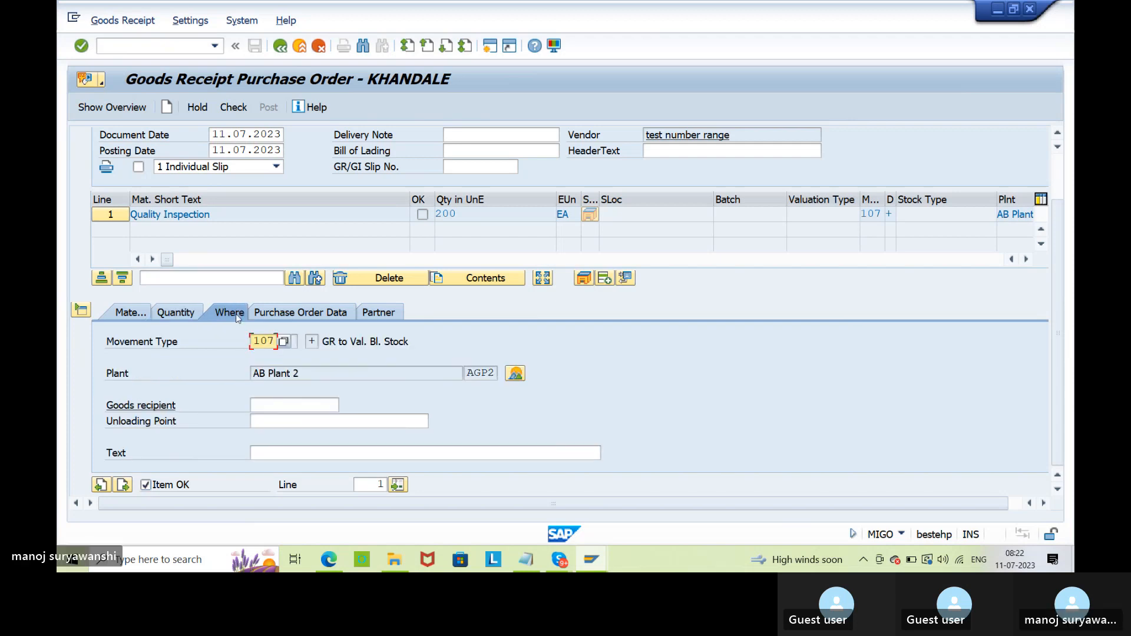
left_click(231, 108)
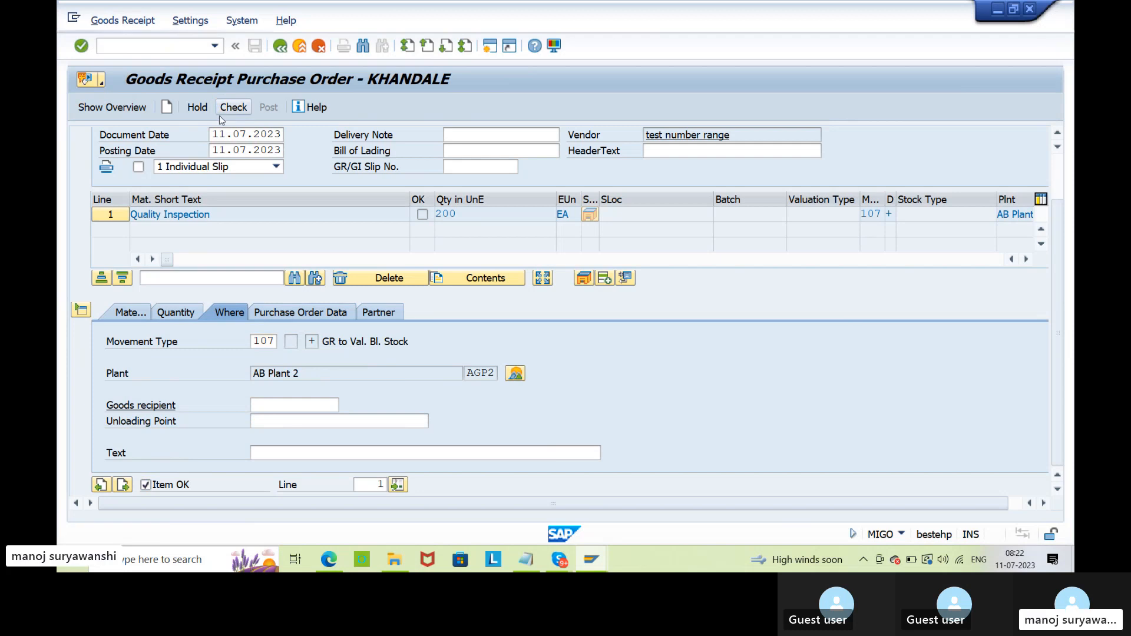
Step: Switch to the stock overview of material 231 and examine its stock columns before posting
left_click(592, 559)
left_click(656, 520)
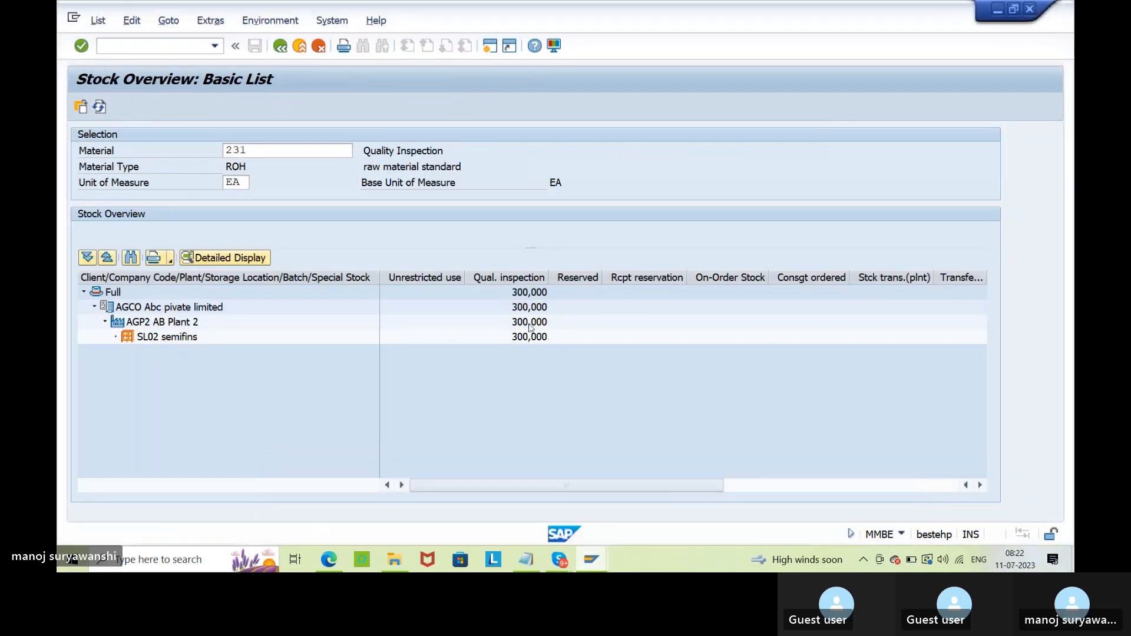
left_click(806, 485)
left_click_drag(797, 483, 467, 492)
Step: Post the goods receipt into valuated blocked stock and display the accounting document of the resulting material document
mouse_move(595, 563)
mouse_move(595, 517)
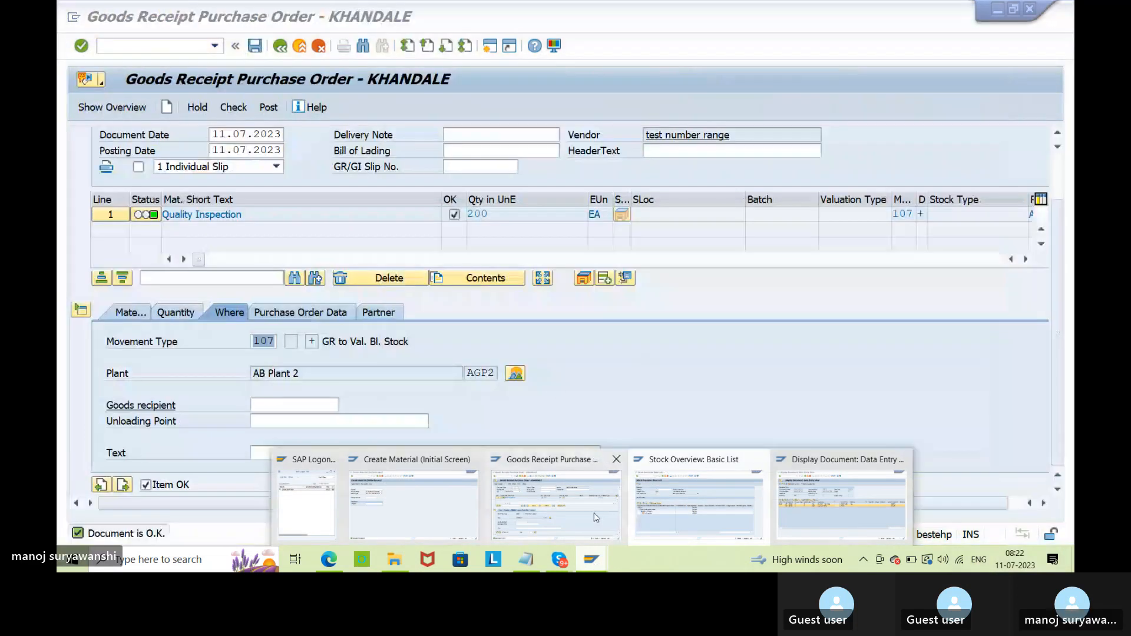
left_click(595, 518)
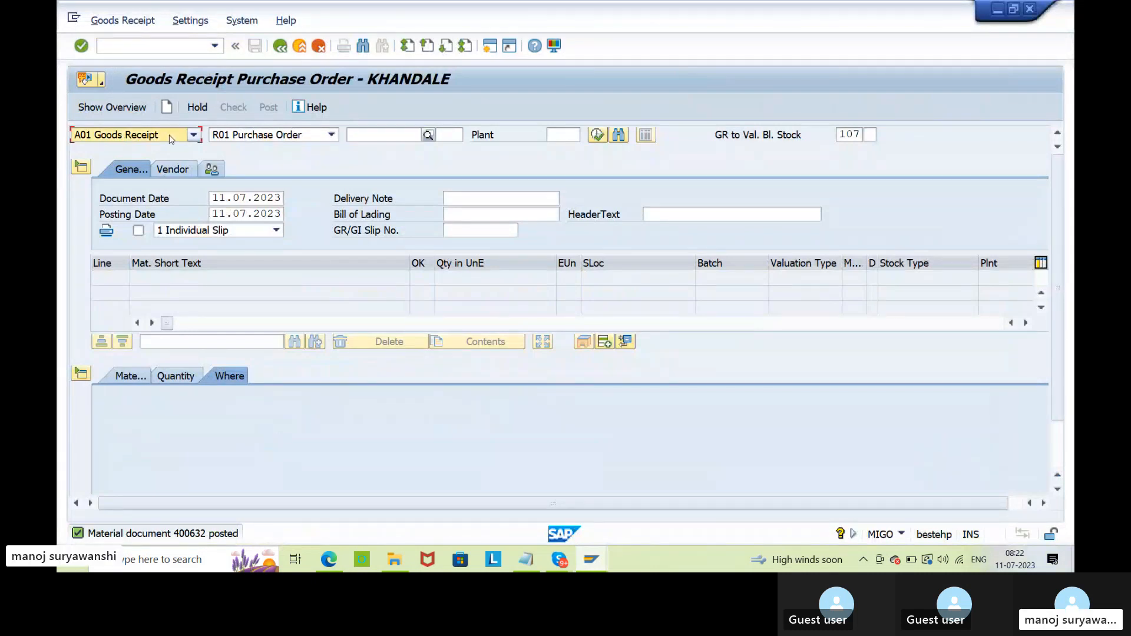
left_click(189, 135)
left_click(115, 201)
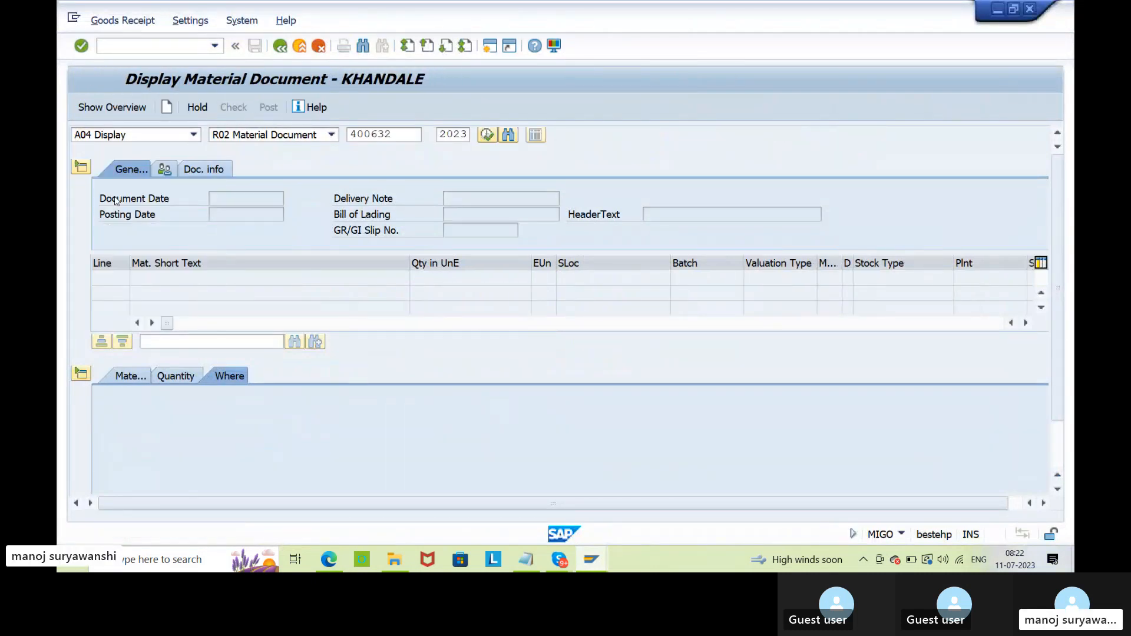
left_click(255, 169)
left_click(703, 200)
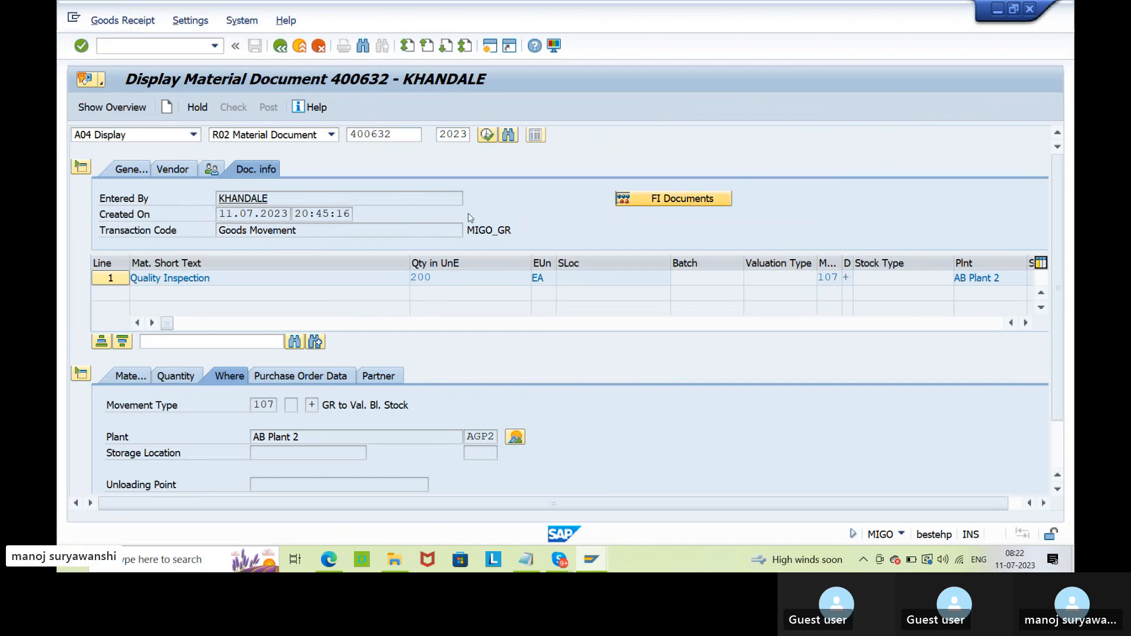
left_click(122, 207)
double_click(122, 206)
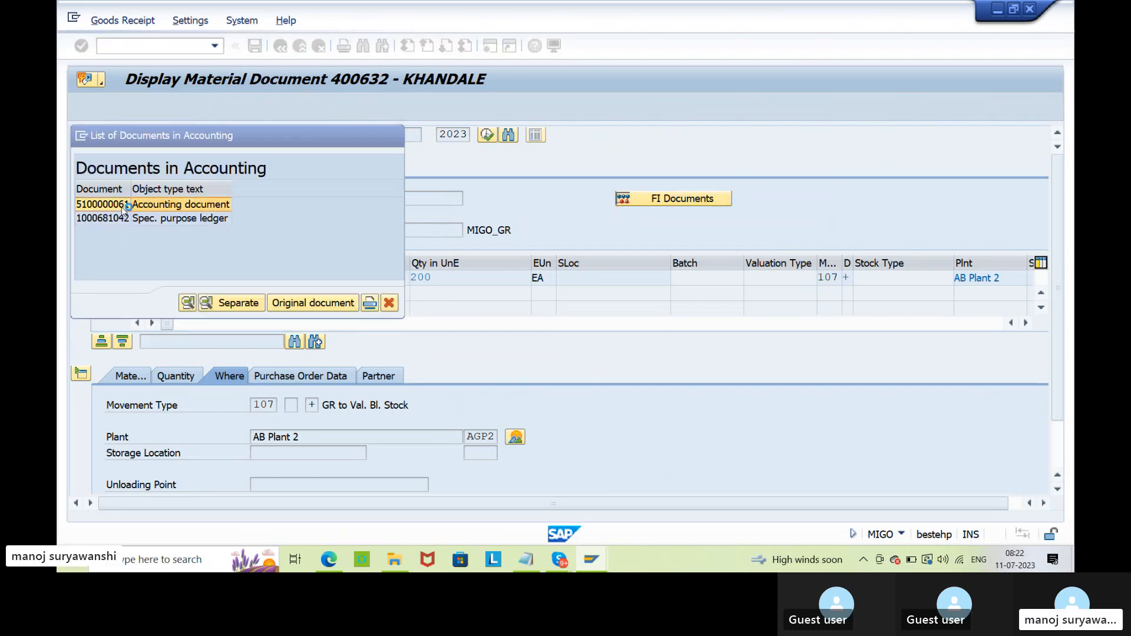
left_click(435, 280)
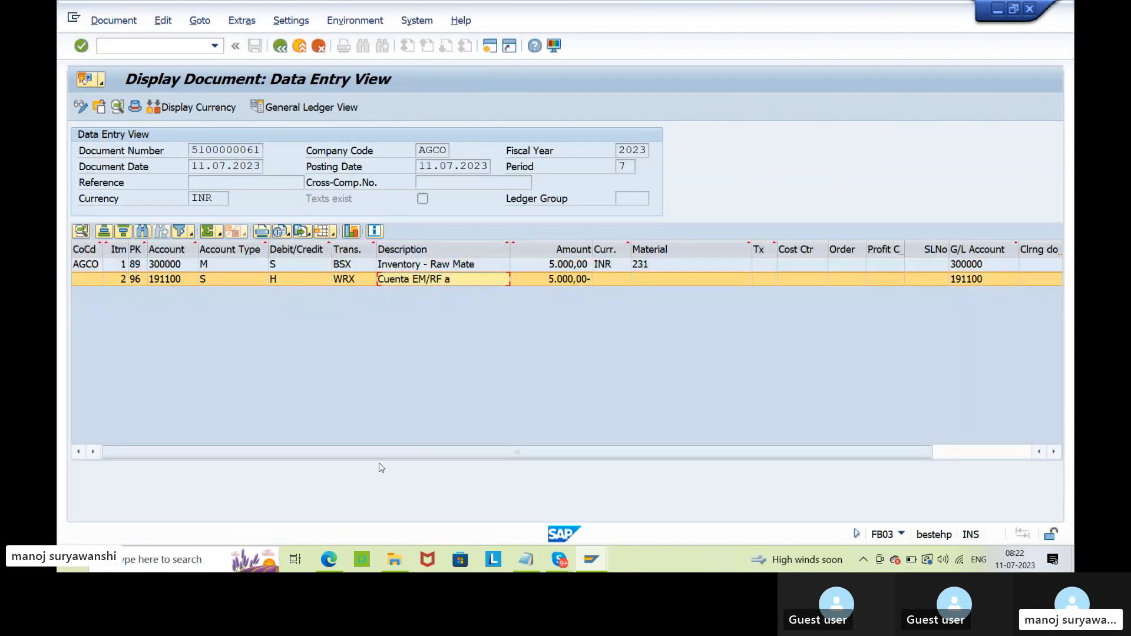
Step: Refresh the stock overview of material 231 and examine the on-order, blocked and Rec. Val. SiT stock for plant AGP2
mouse_move(598, 558)
left_click(672, 515)
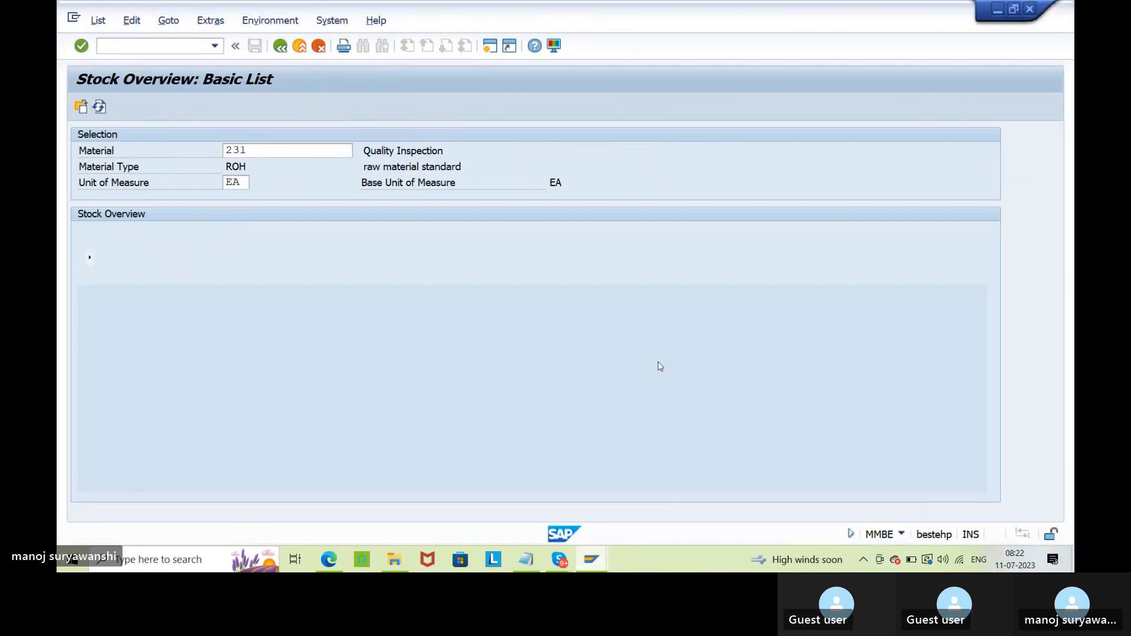
left_click(743, 324)
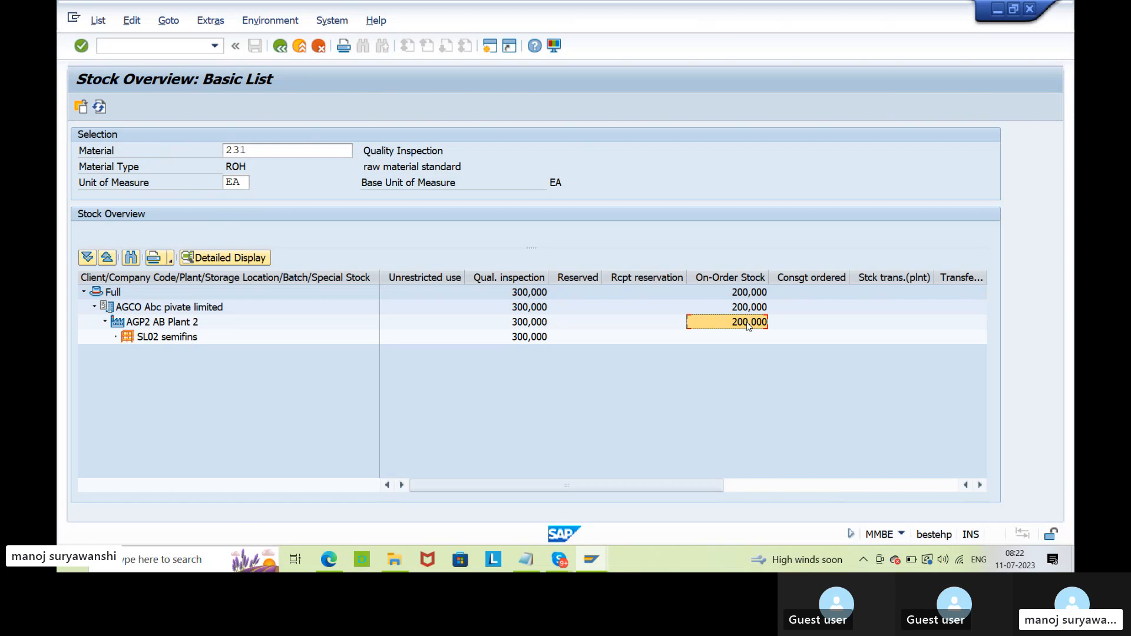
left_click(788, 485)
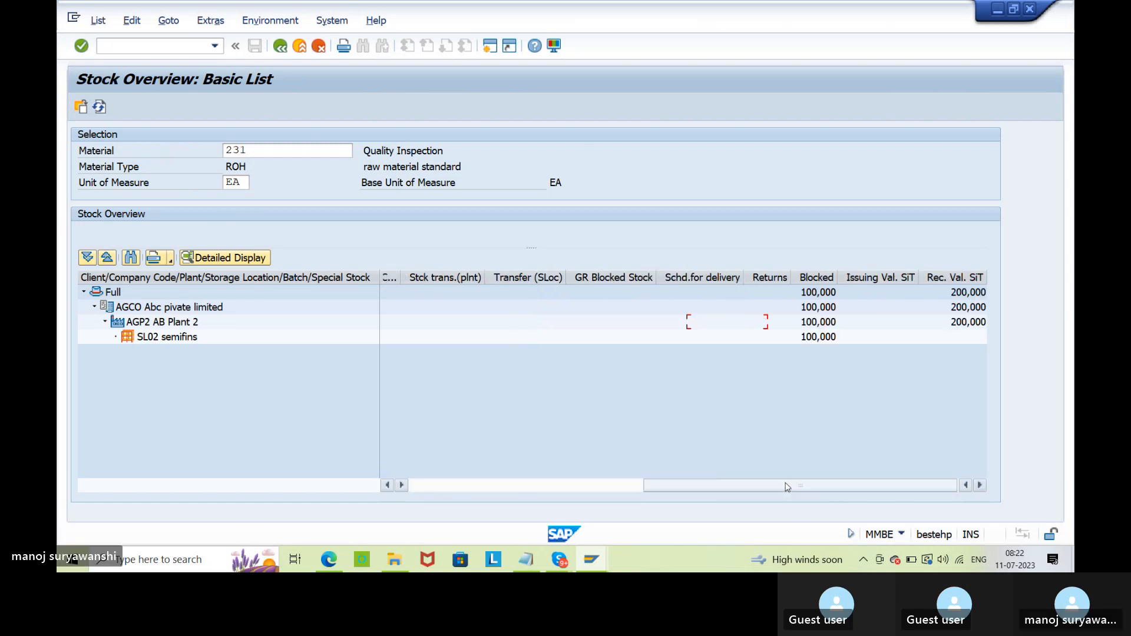
left_click(965, 323)
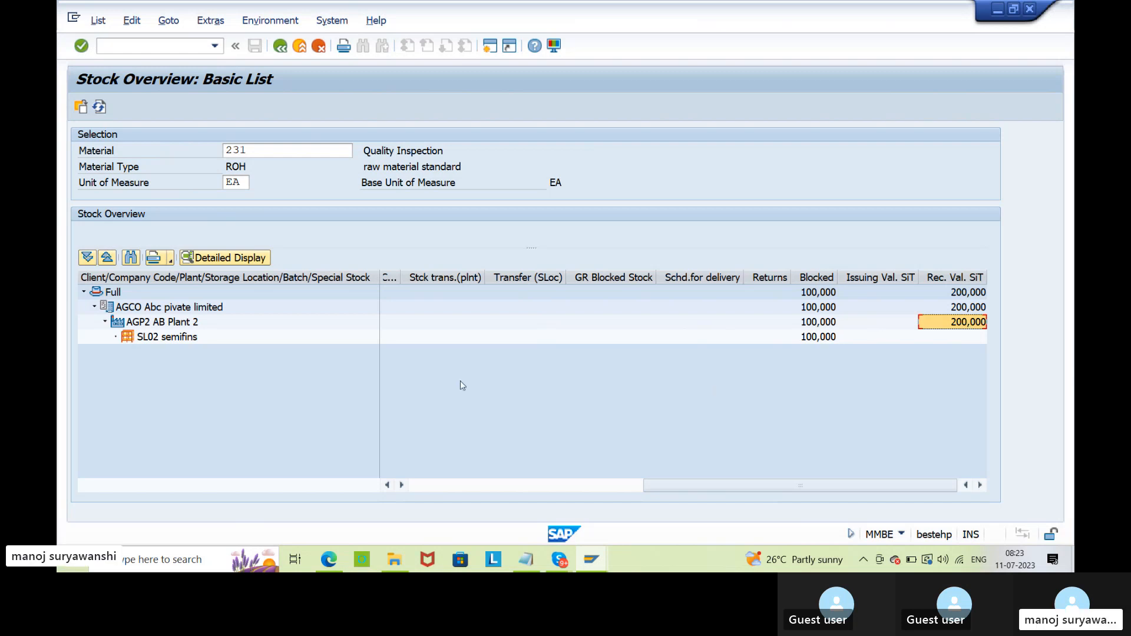
left_click(385, 346)
left_click(391, 340)
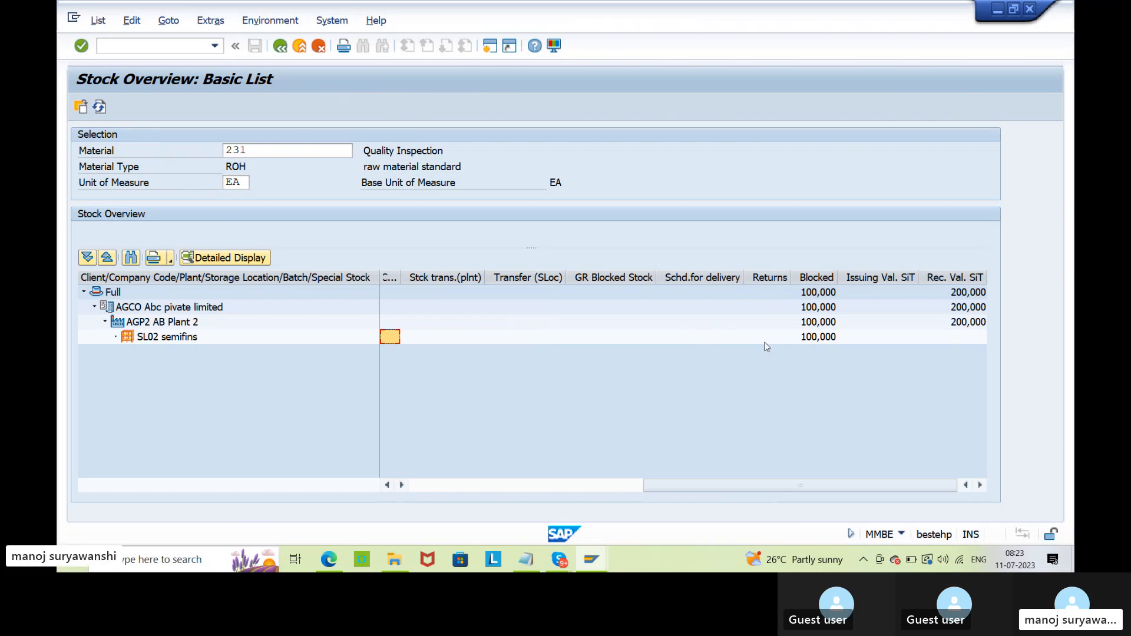
left_click(447, 343)
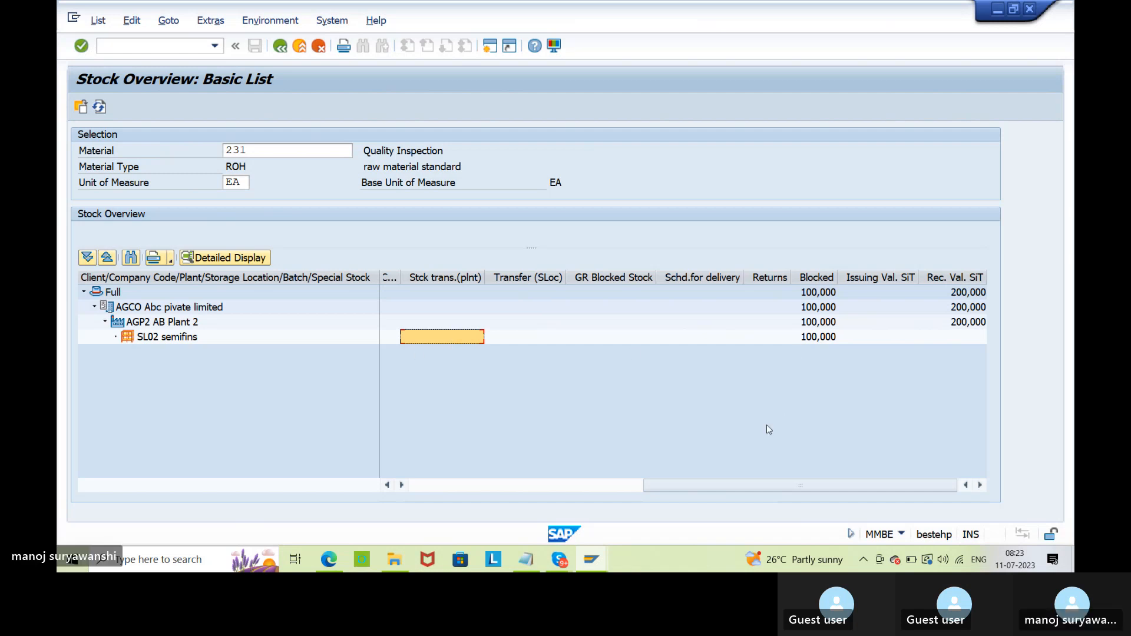
left_click(573, 421)
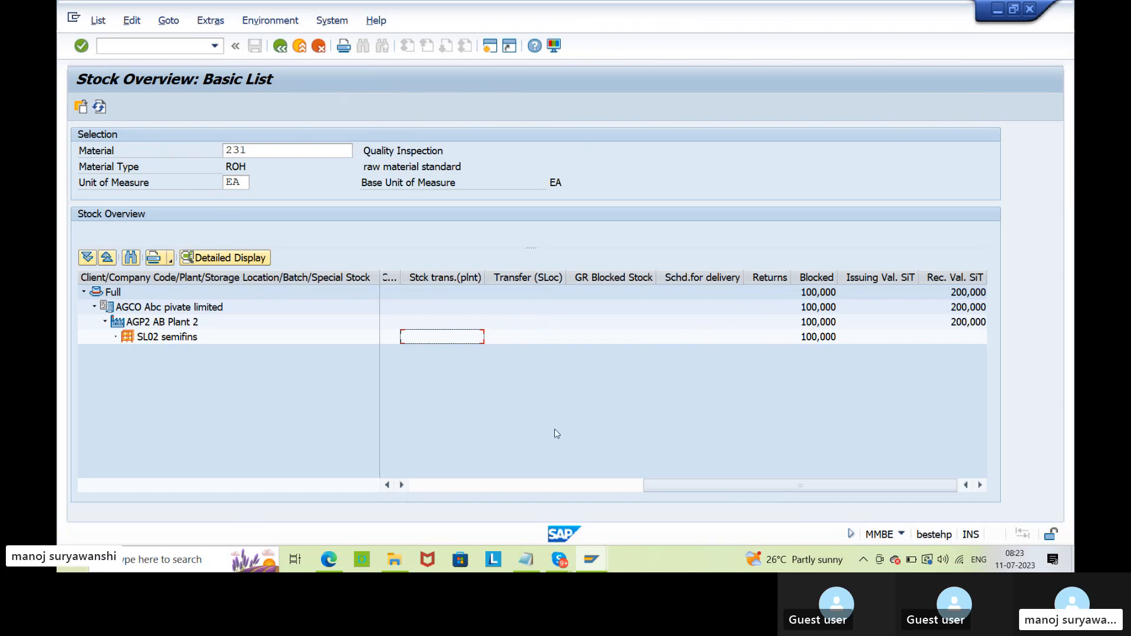
left_click(428, 485)
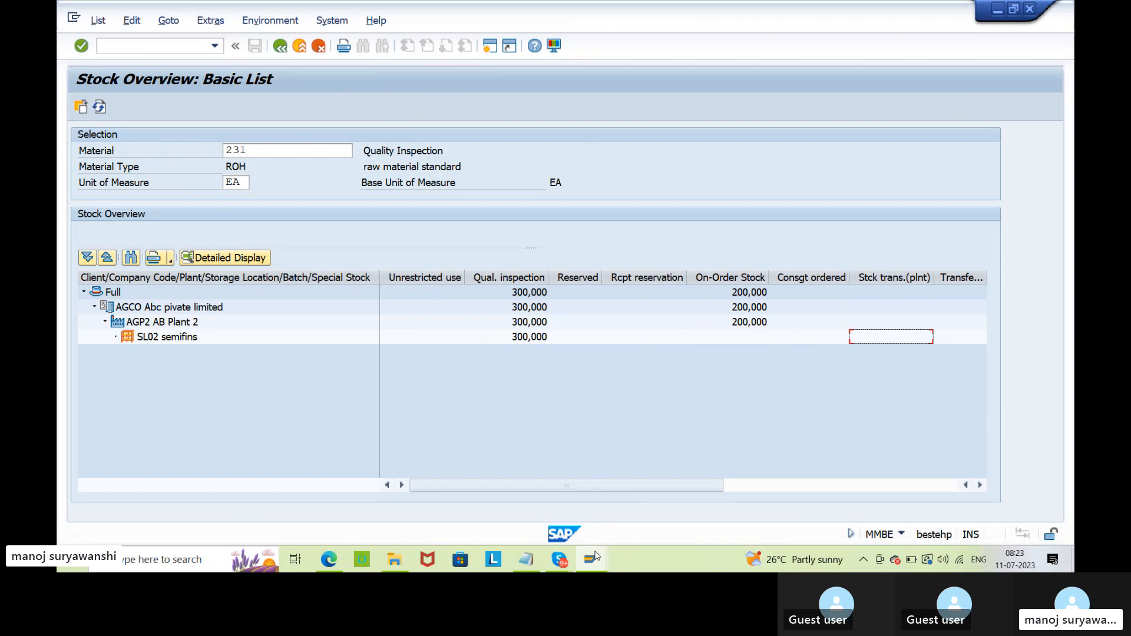
Step: Switch to the session showing the earlier accounting document and return from it to the movement type 105 material document
mouse_move(592, 558)
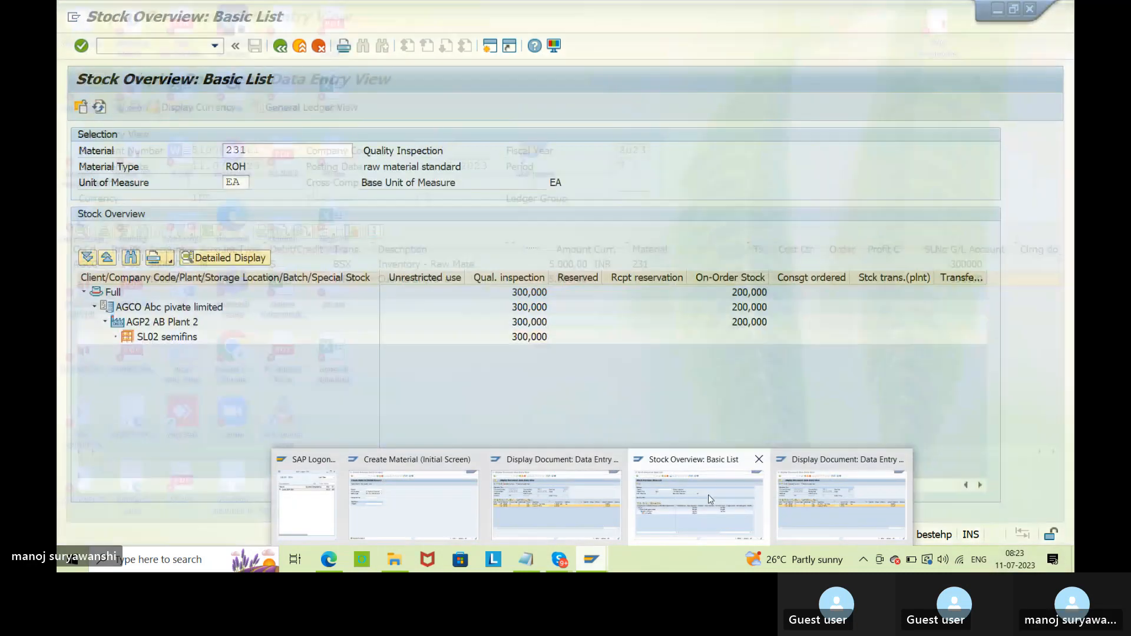
left_click(829, 498)
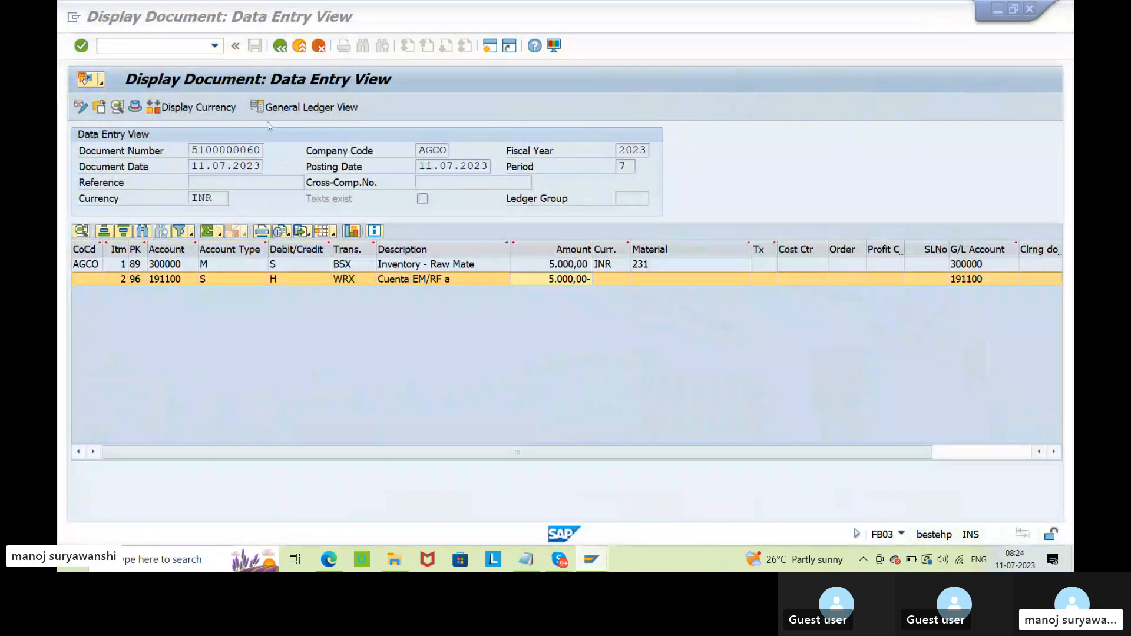
left_click(279, 52)
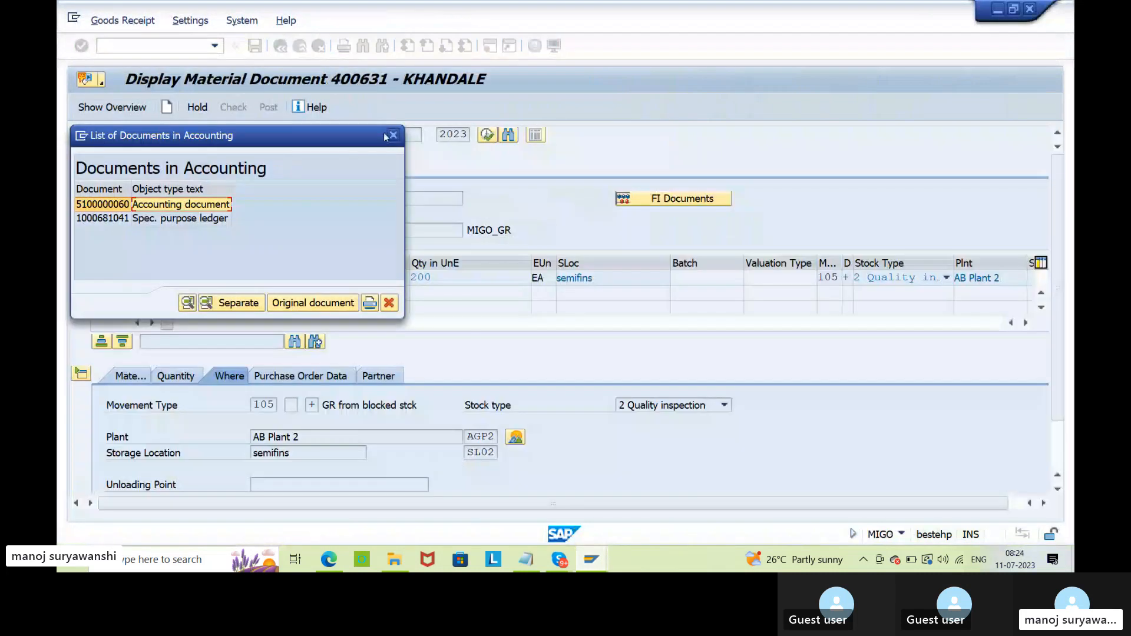
left_click(392, 137)
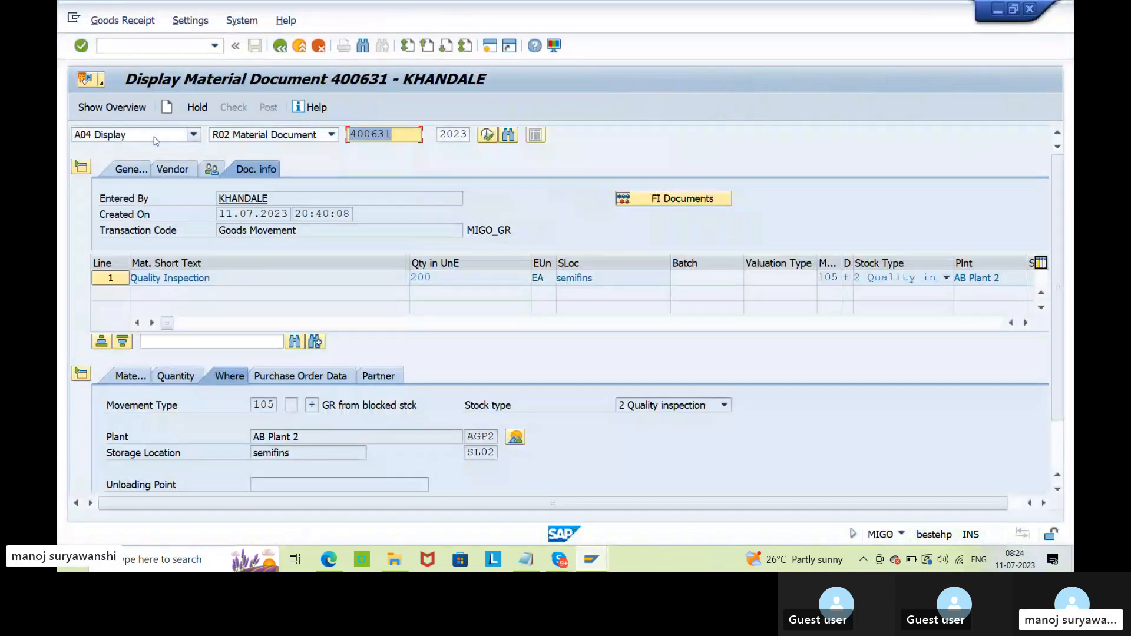
Step: Try to release GR blocked stock using the movement type 105 material document, and go back to displaying that document
left_click(177, 135)
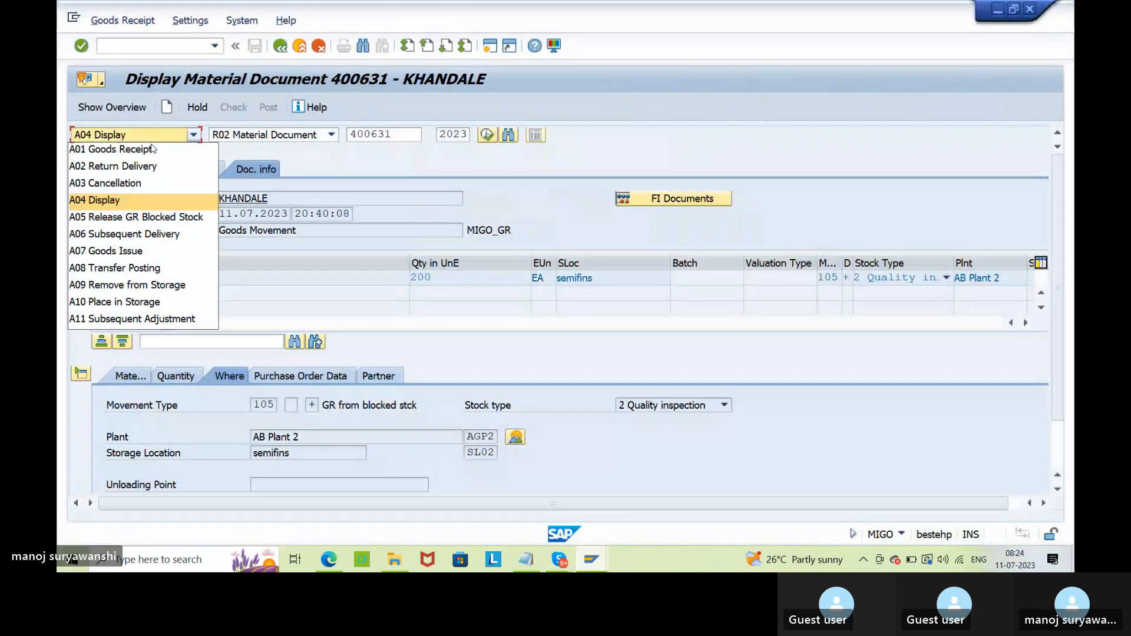
left_click(135, 217)
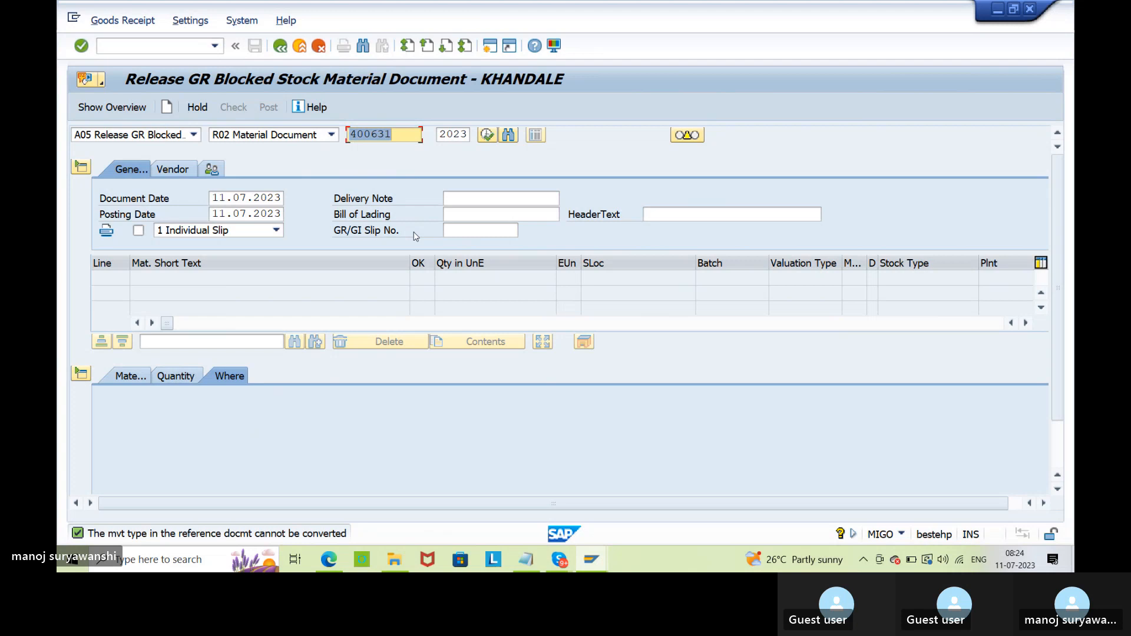
left_click(193, 134)
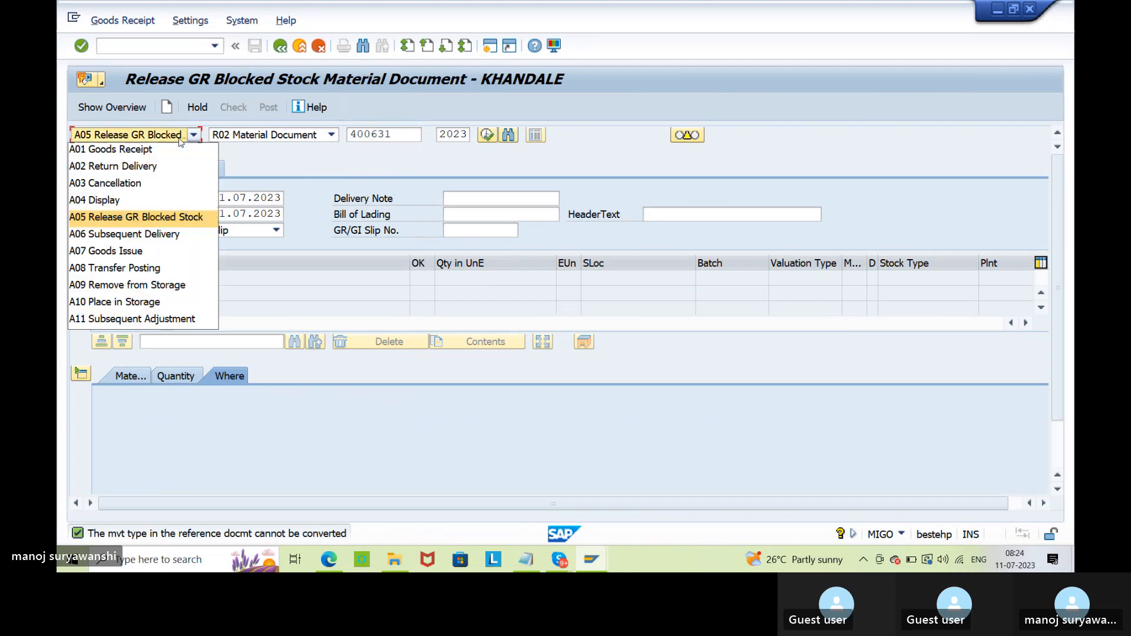
left_click(142, 206)
key("Return")
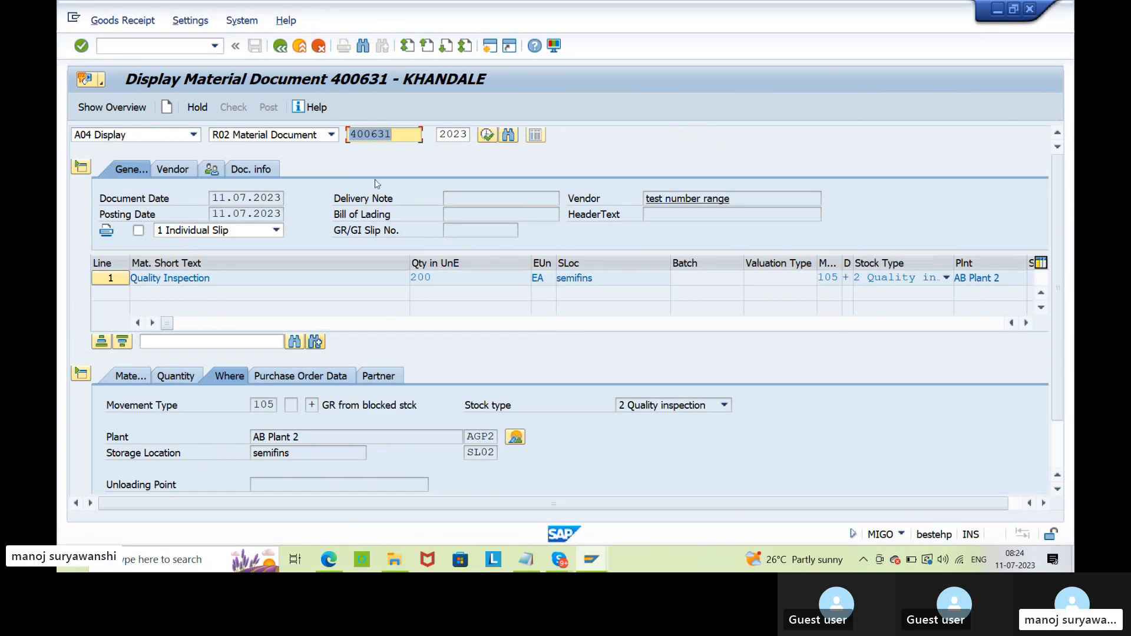
Step: Open the movement type 107 material document 400632 from the document overview and load it for releasing GR blocked stock
left_click(102, 116)
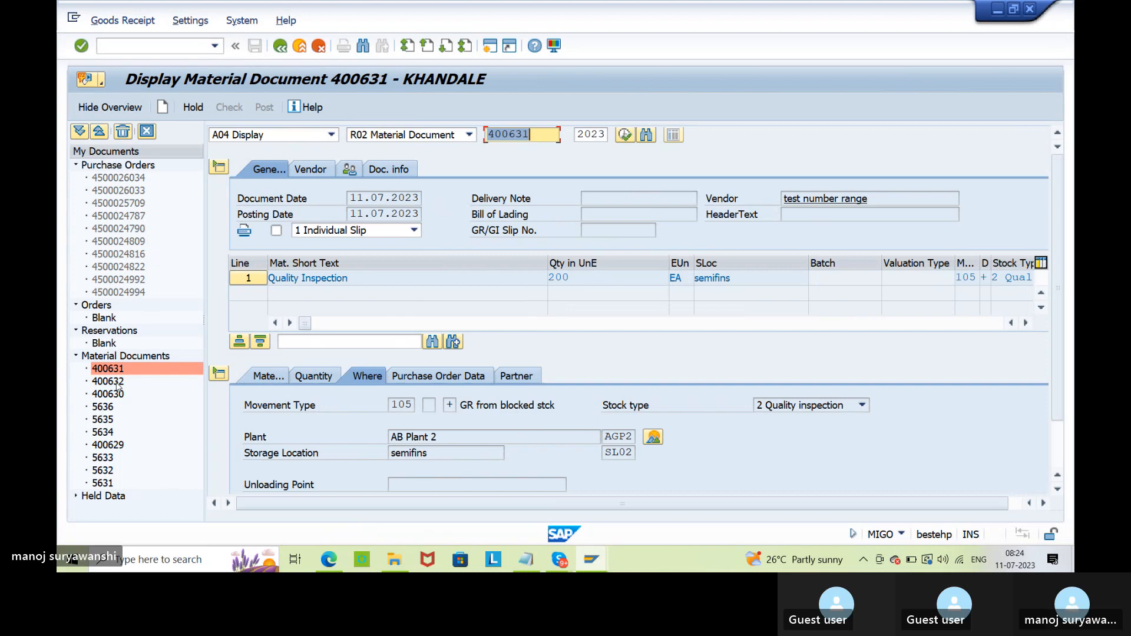
double_click(117, 383)
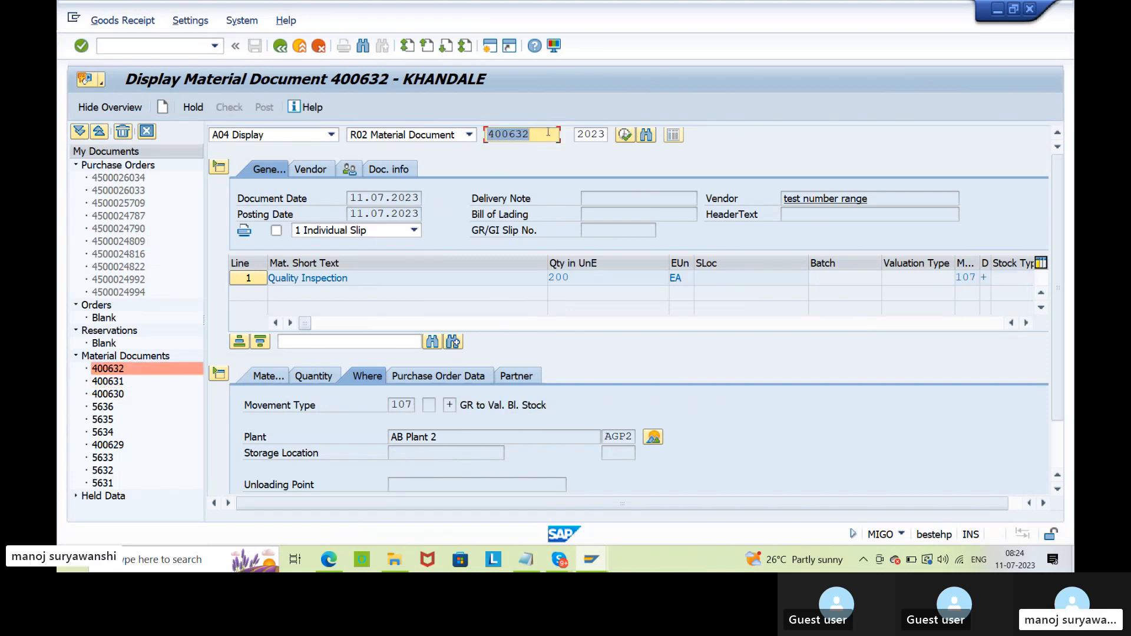
left_click(331, 134)
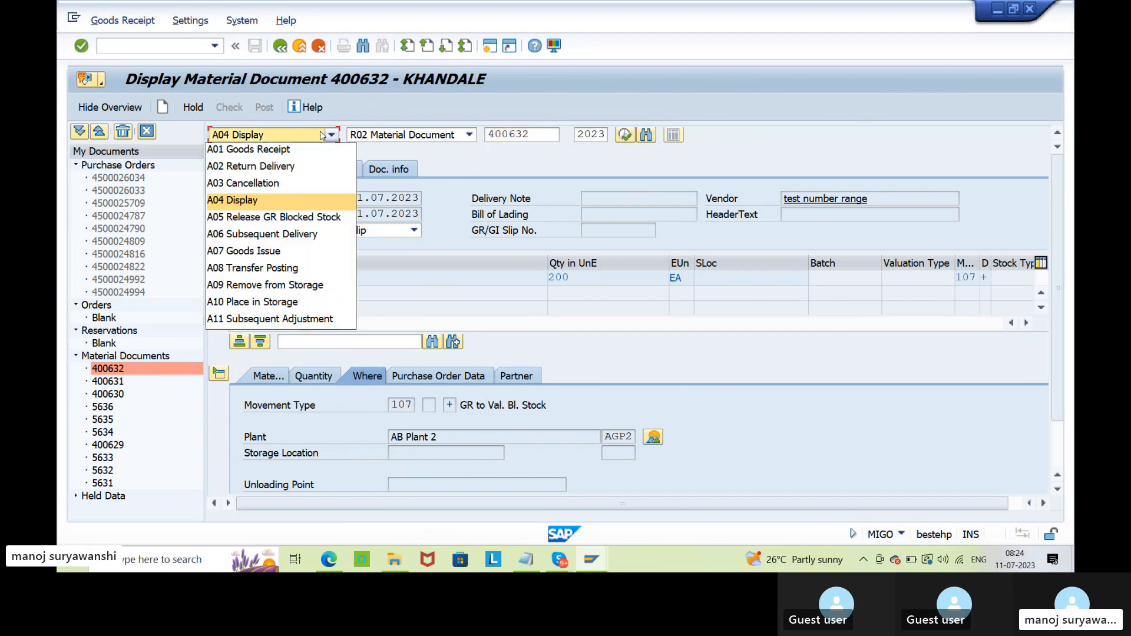
left_click(311, 217)
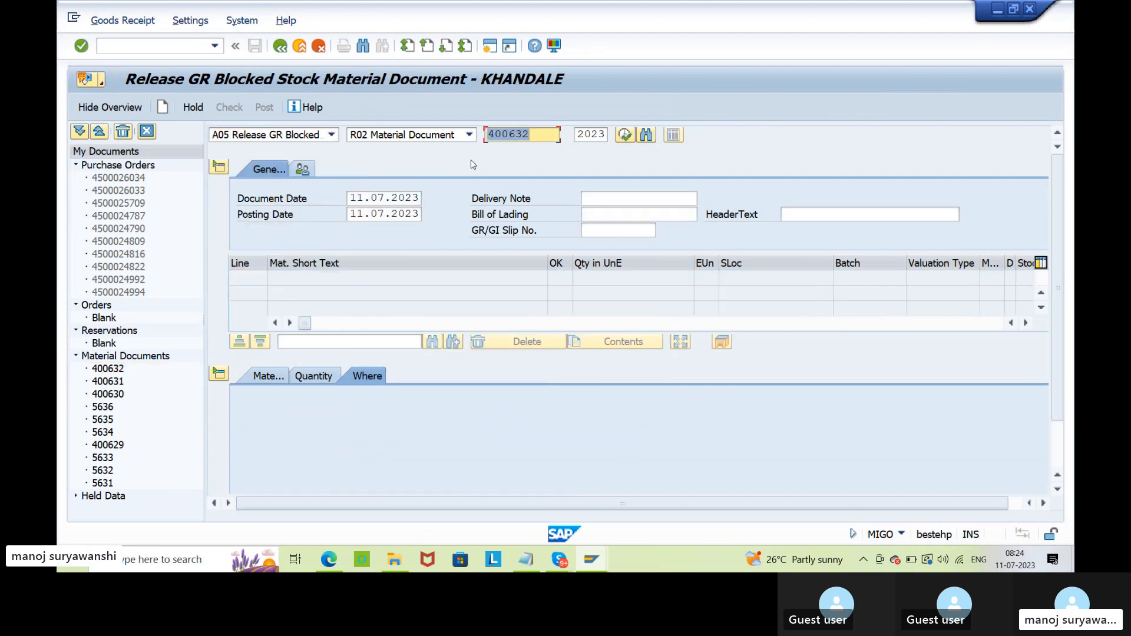
key("Return")
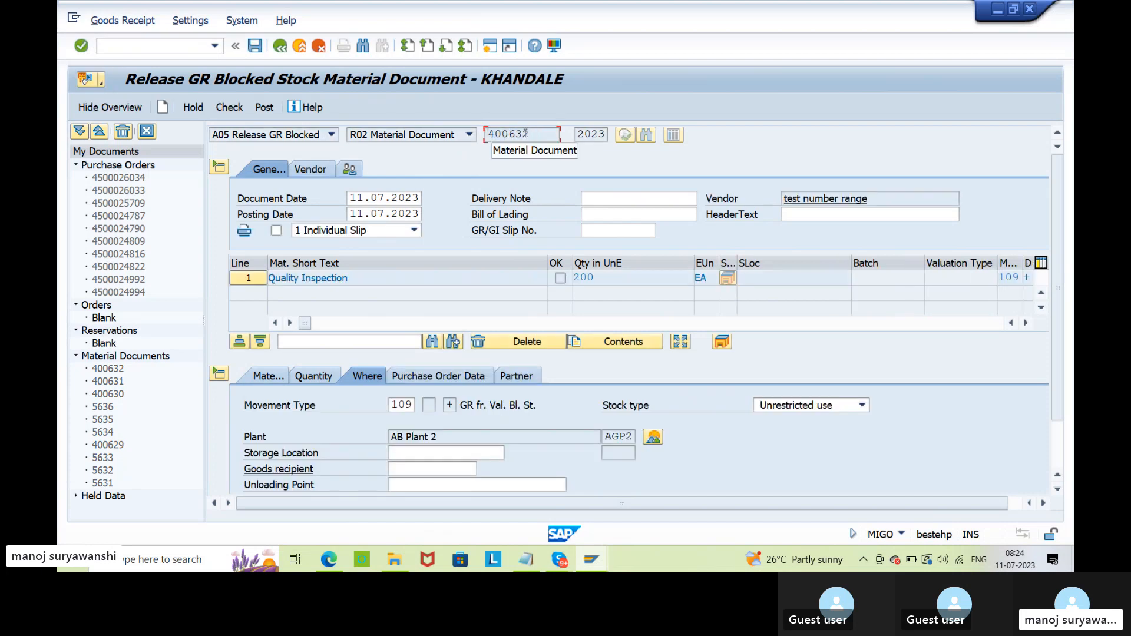
Step: Assign storage location SL03 to the movement type 109 release item and mark the item OK
scroll(413, 330, "down", 2)
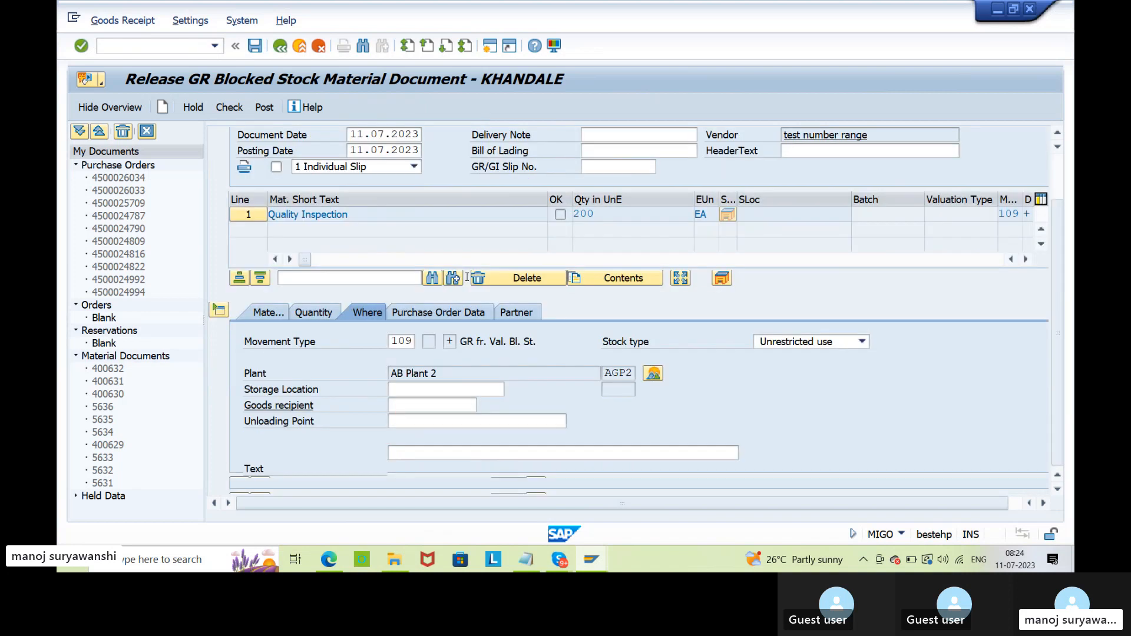
left_click(393, 342)
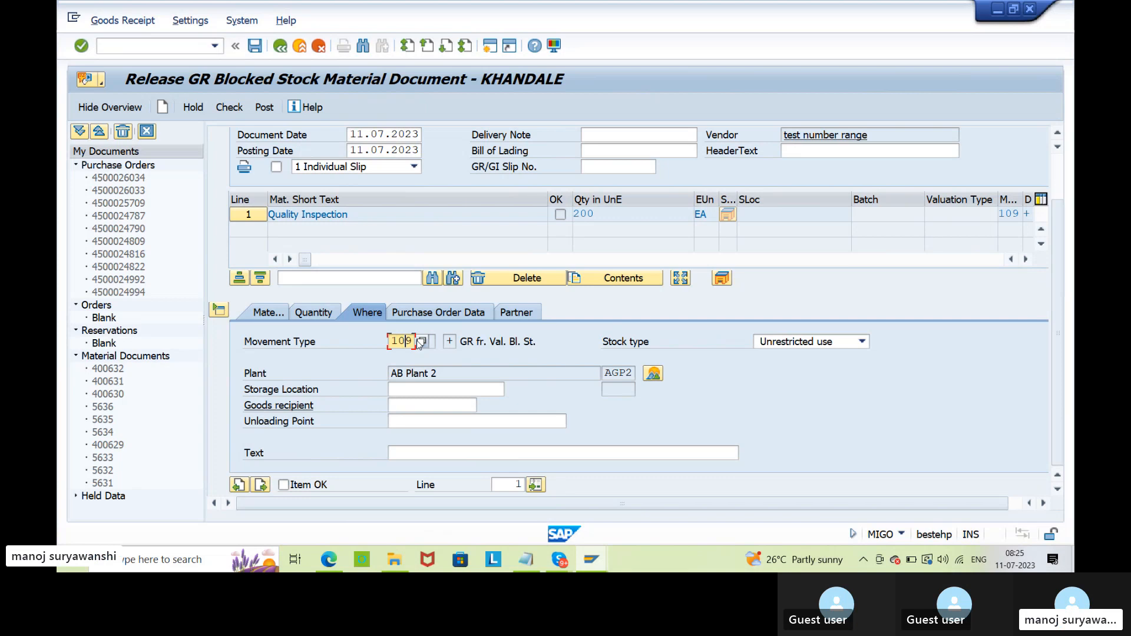
left_click(425, 390)
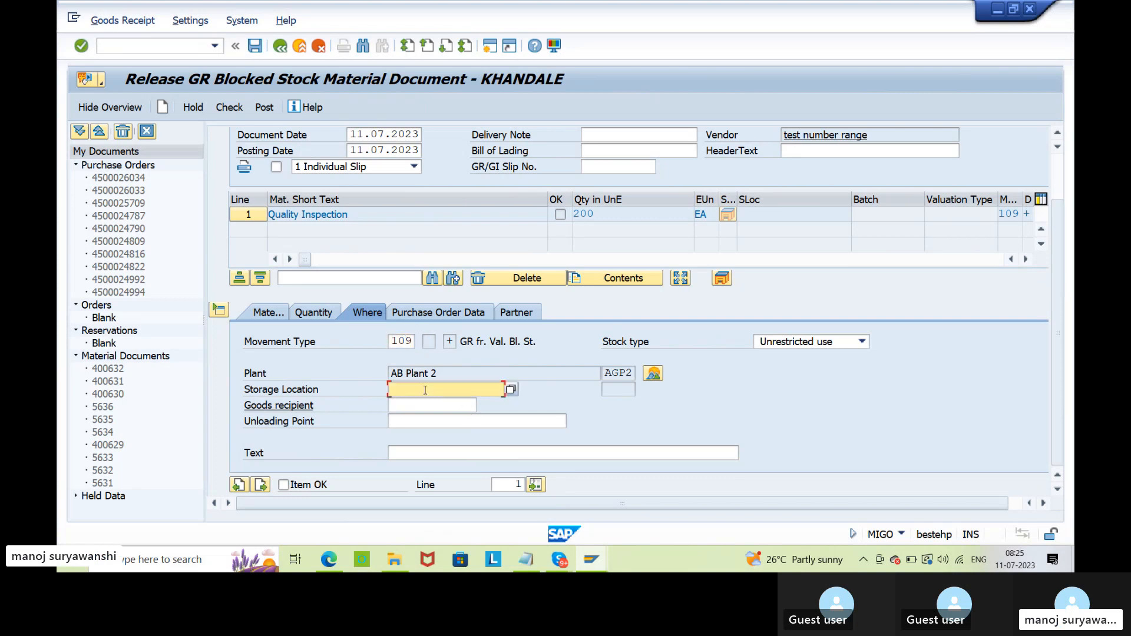
left_click(425, 390)
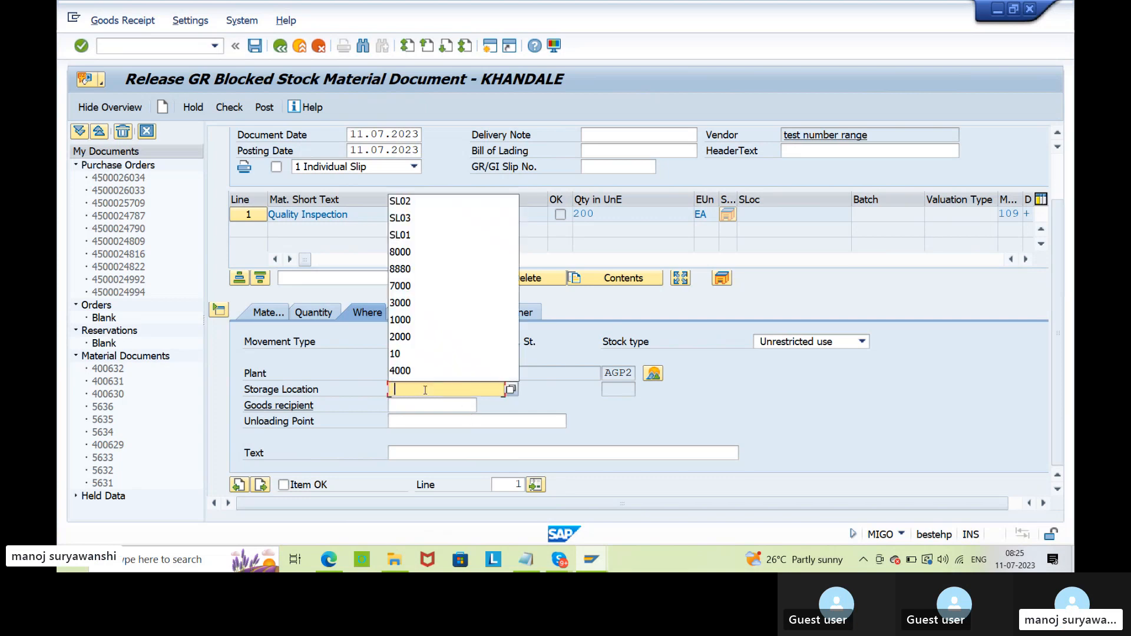
left_click(448, 217)
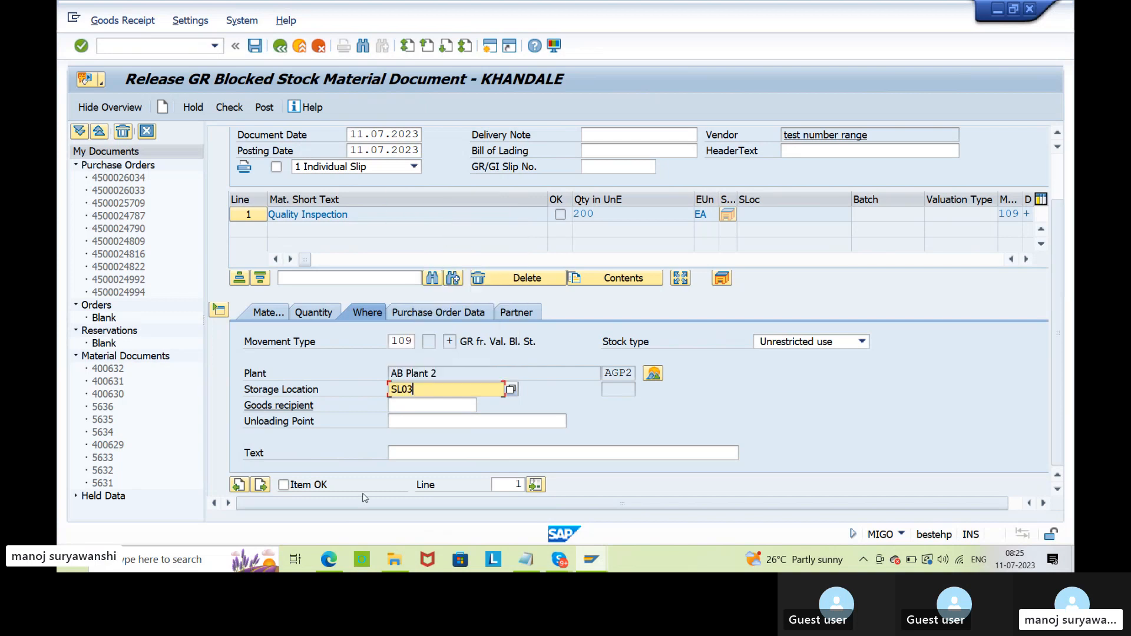
left_click(308, 485)
Step: Review the release item's quantities, then check and post the release from valuated blocked stock
left_click(319, 313)
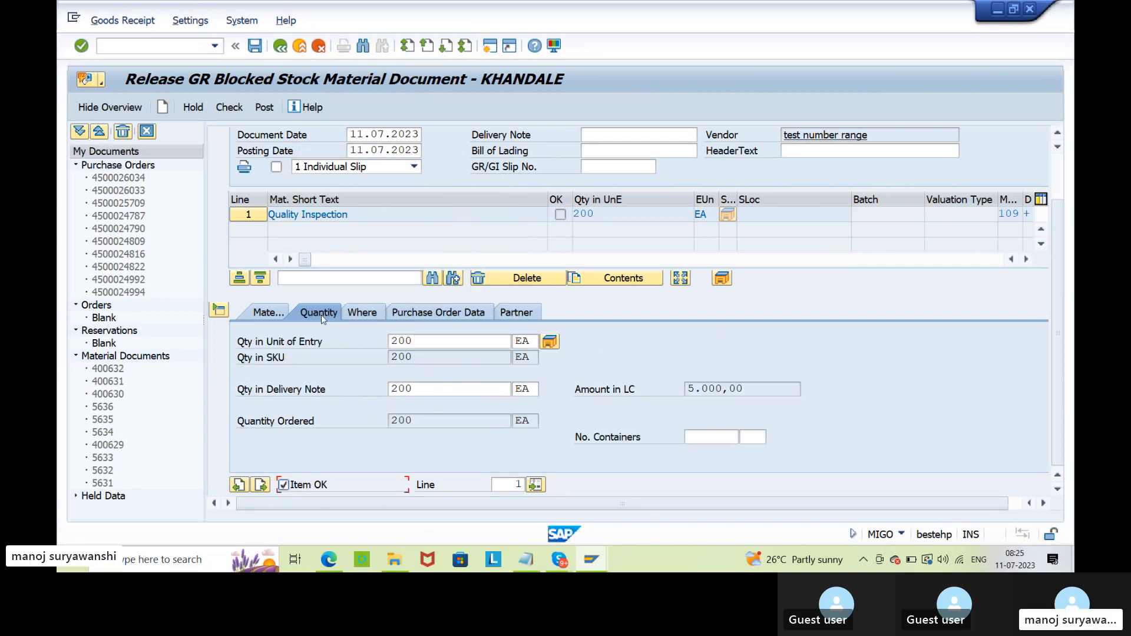
left_click(230, 107)
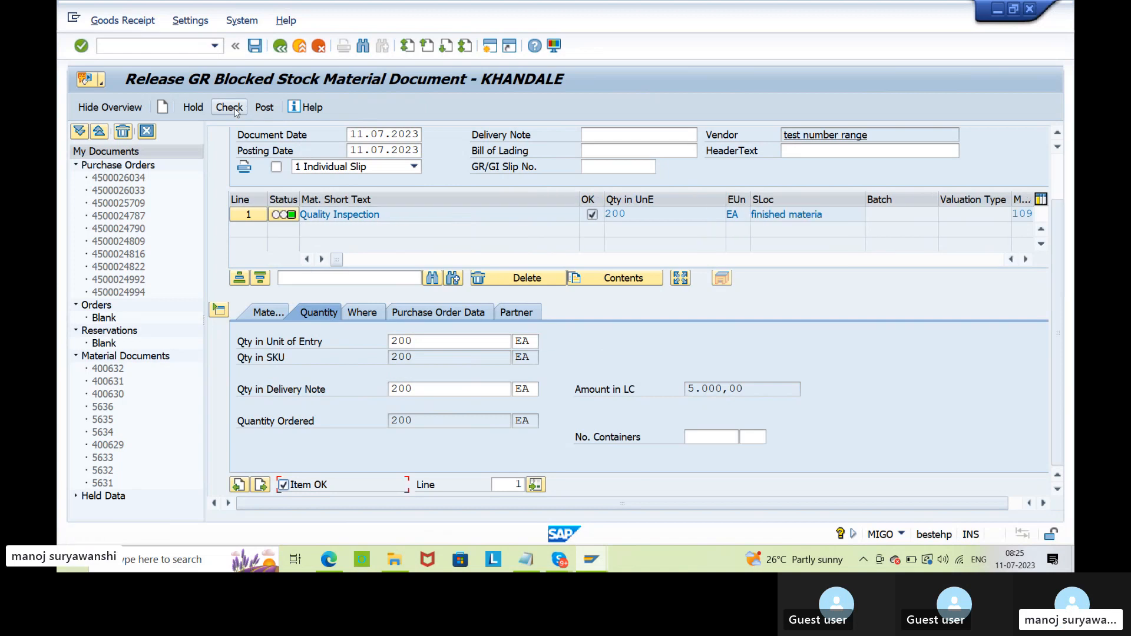
left_click(263, 107)
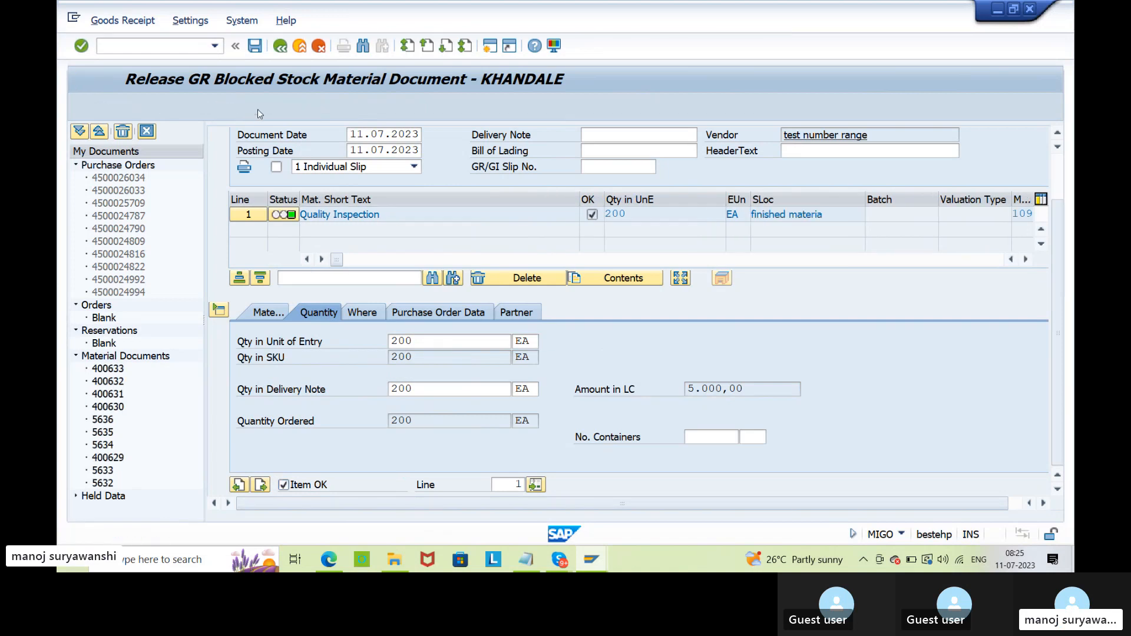
Step: Switch to the stock overview of material 231 and examine plant AGP2's Rec. Val. SiT and on-order stock from before the release
mouse_move(590, 557)
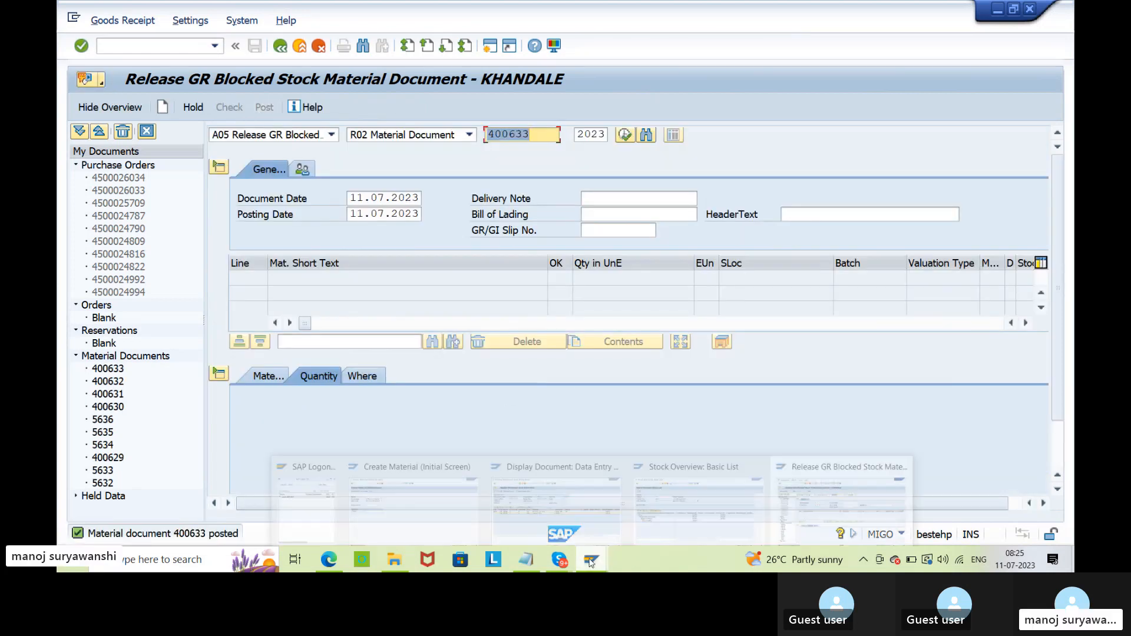
left_click(695, 498)
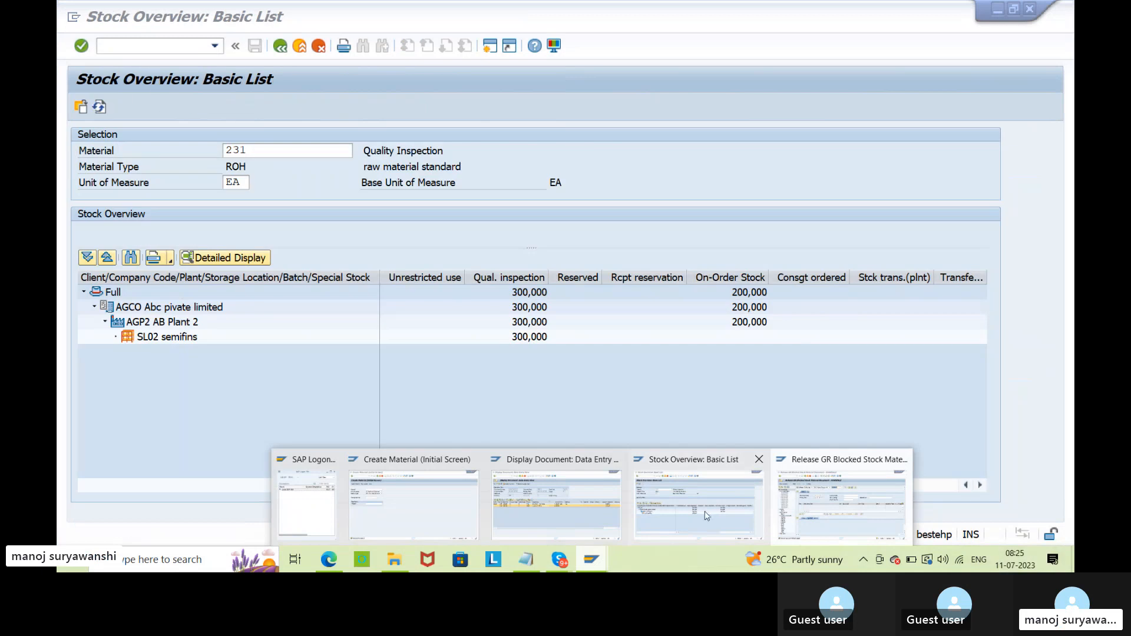
left_click(928, 487)
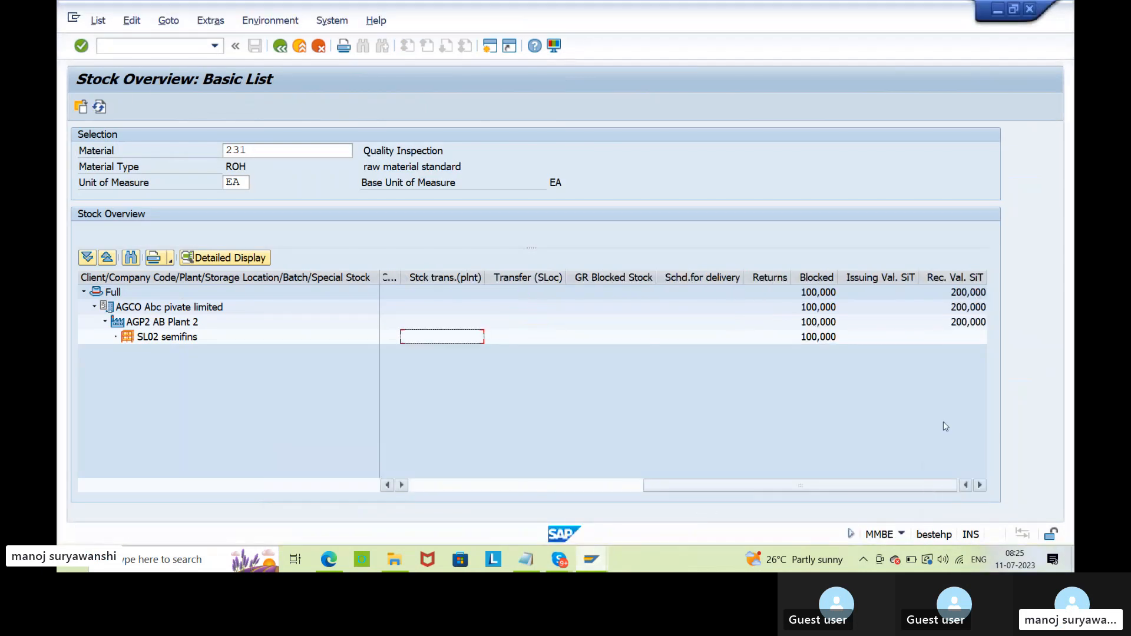
left_click(961, 327)
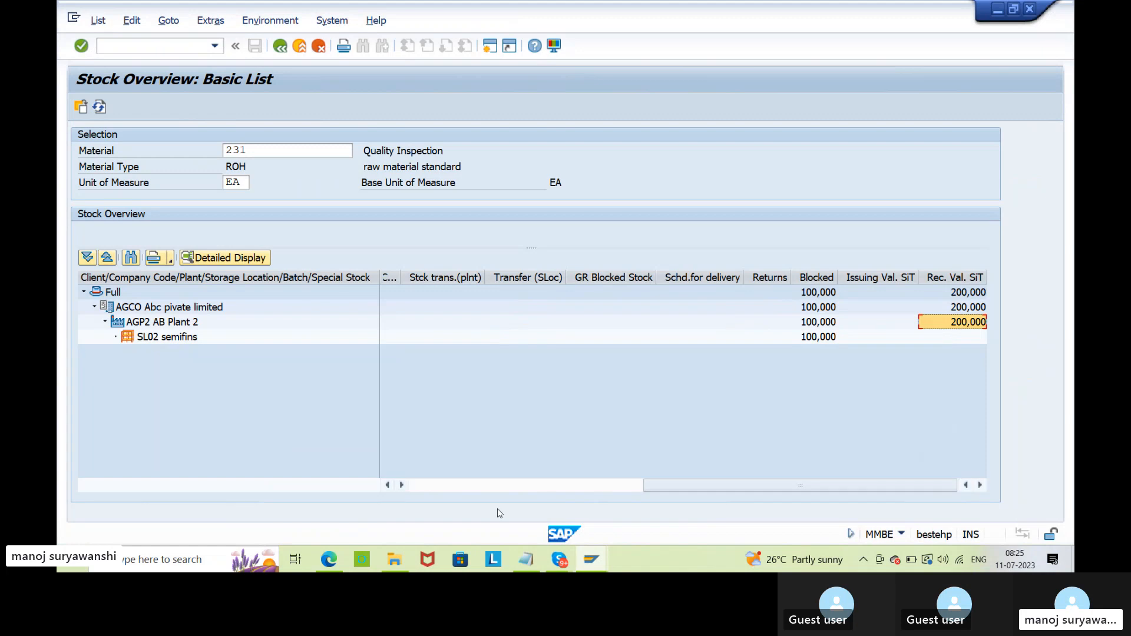
left_click(497, 485)
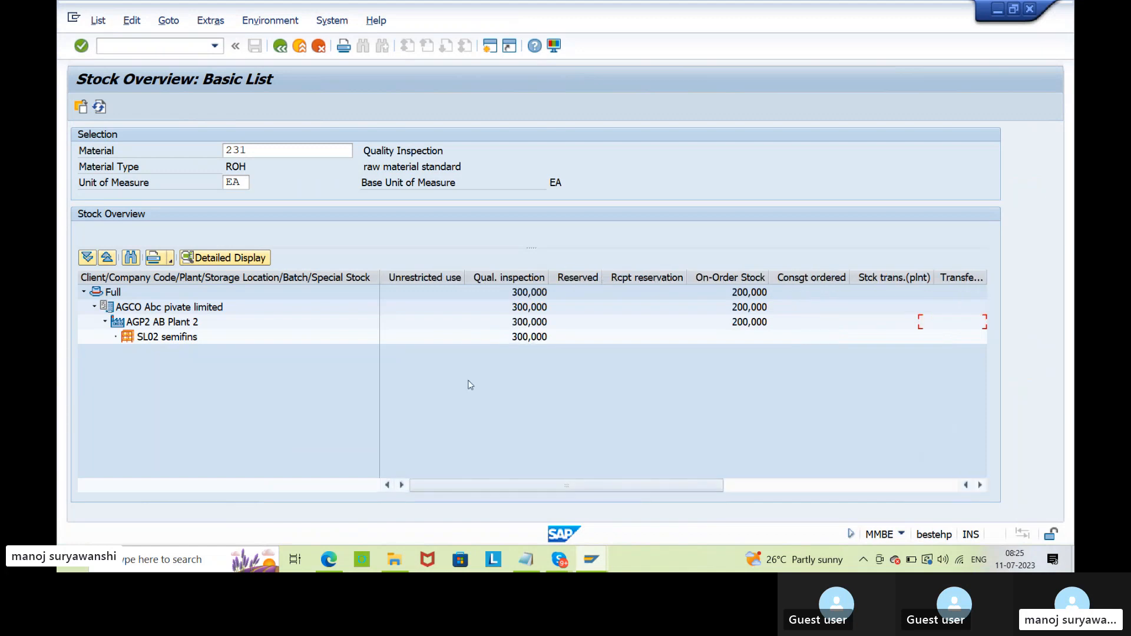
left_click(423, 343)
left_click(707, 324)
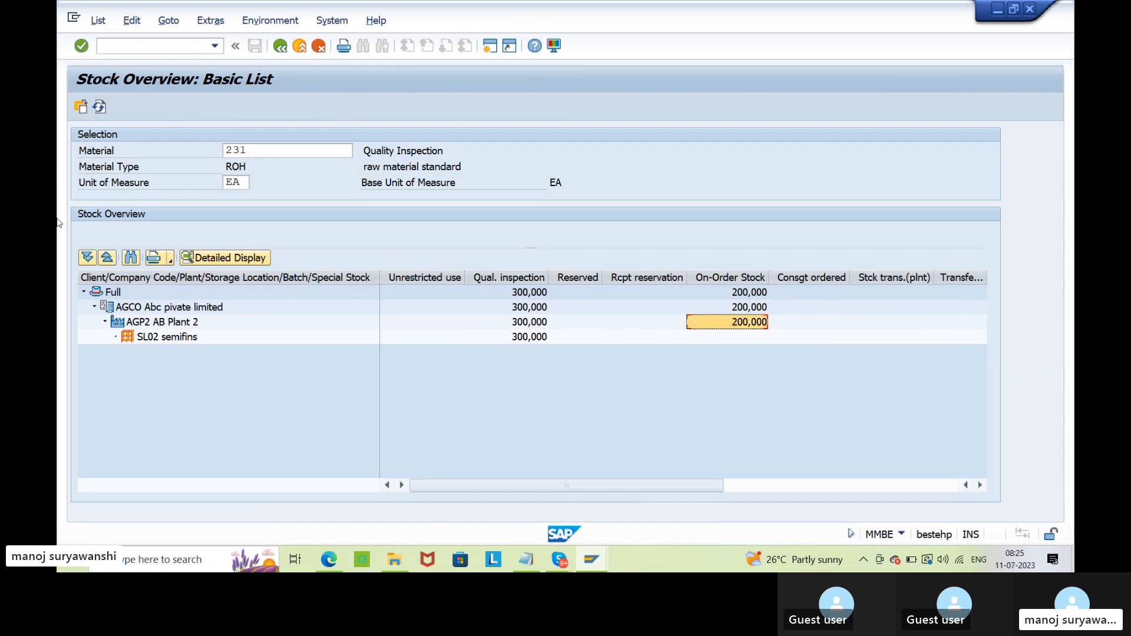
Step: Refresh the stock overview and examine unrestricted-use stock in SL03 plus the on-order and Rec. Val. SiT columns
left_click(99, 106)
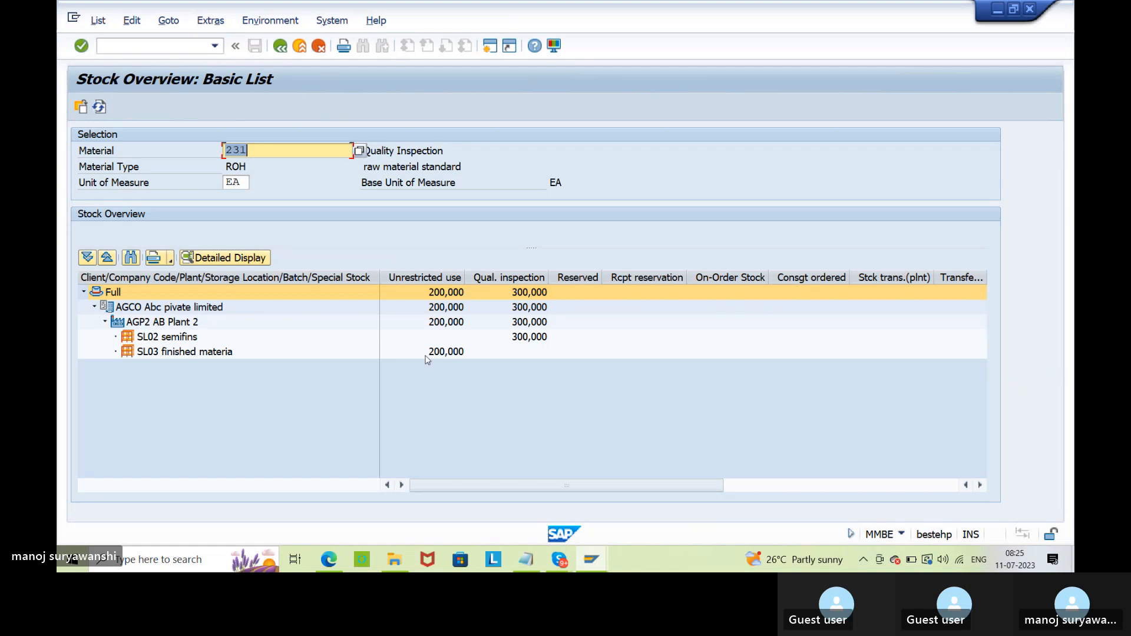
left_click(428, 356)
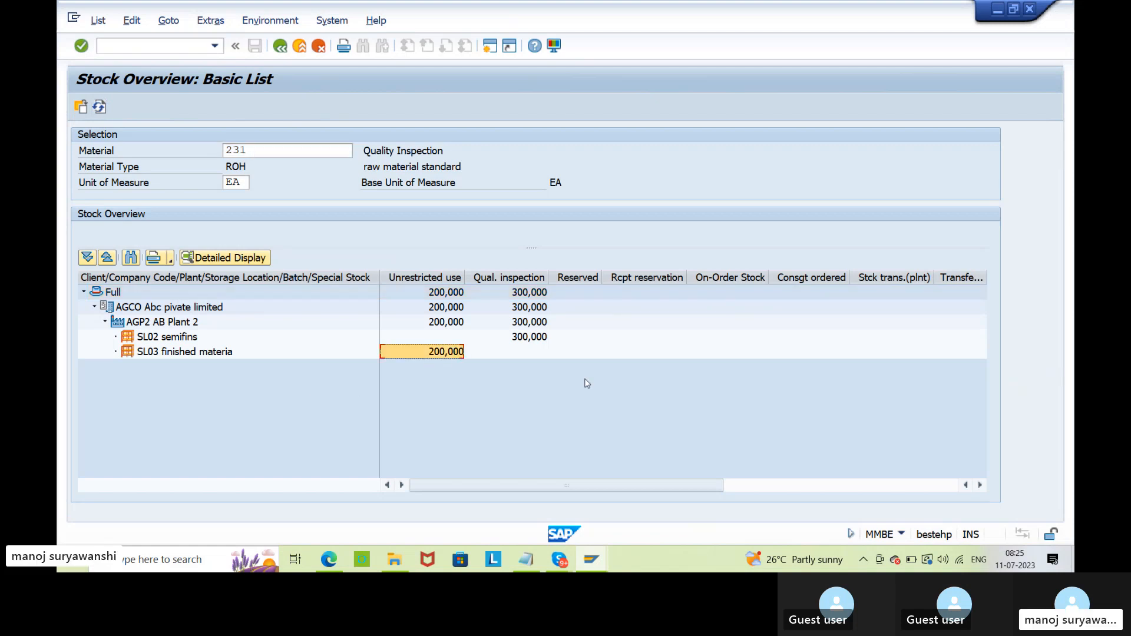
left_click(731, 277)
left_click(823, 486)
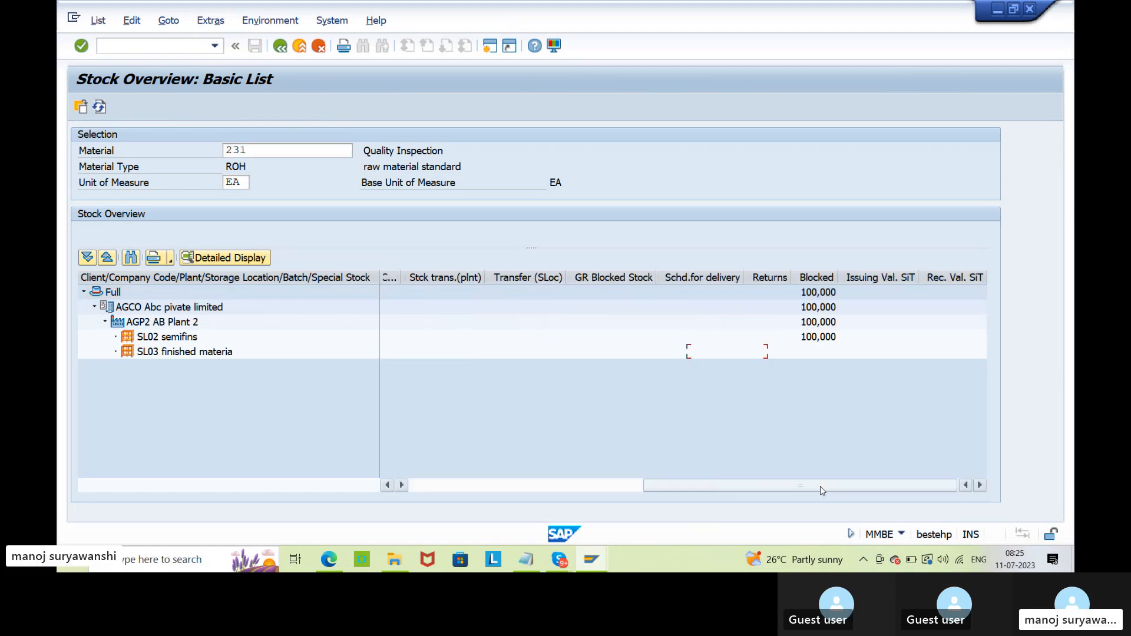
left_click(966, 309)
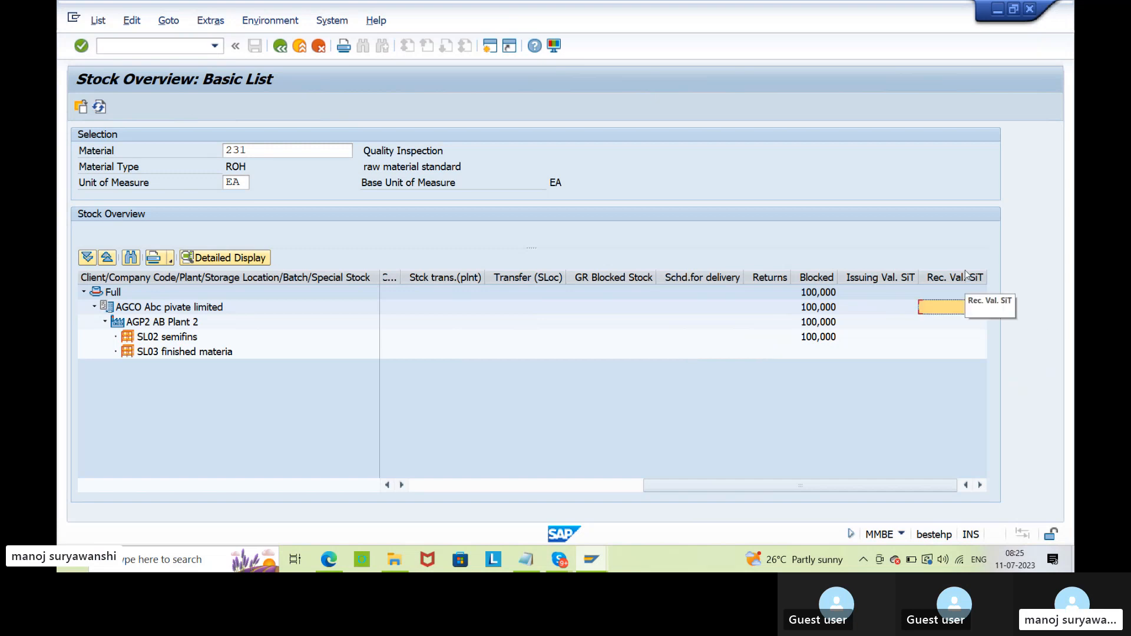
Step: Switch to the TSCM52 PDF in Edge and review the nonvaluated and valuated GR blocked stock diagrams
left_click(325, 558)
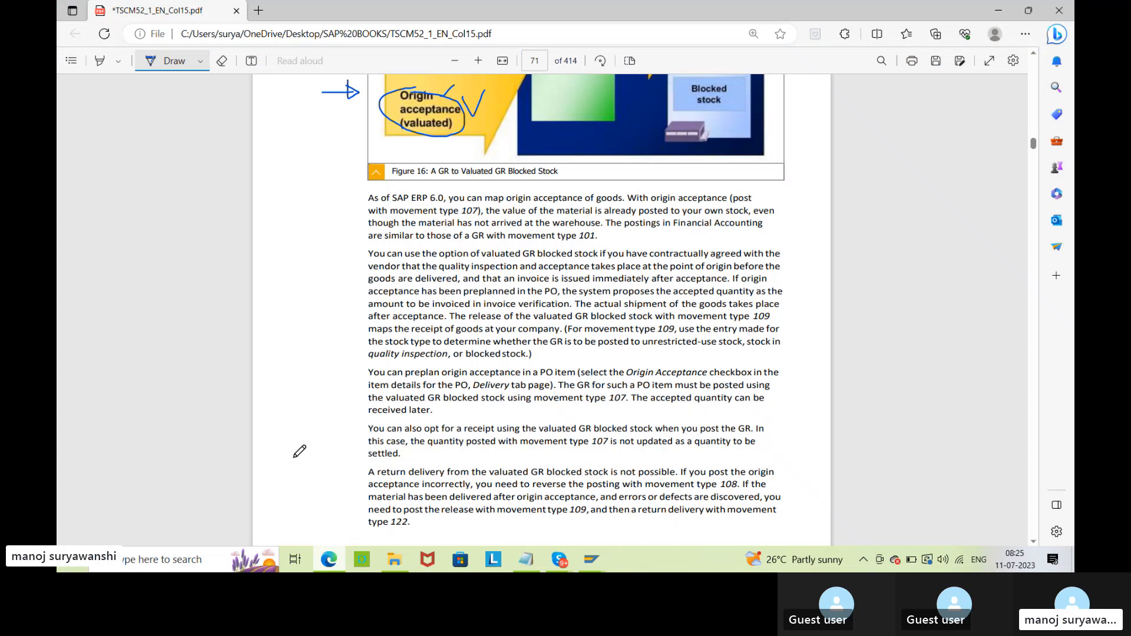
scroll(299, 451, "up", 10)
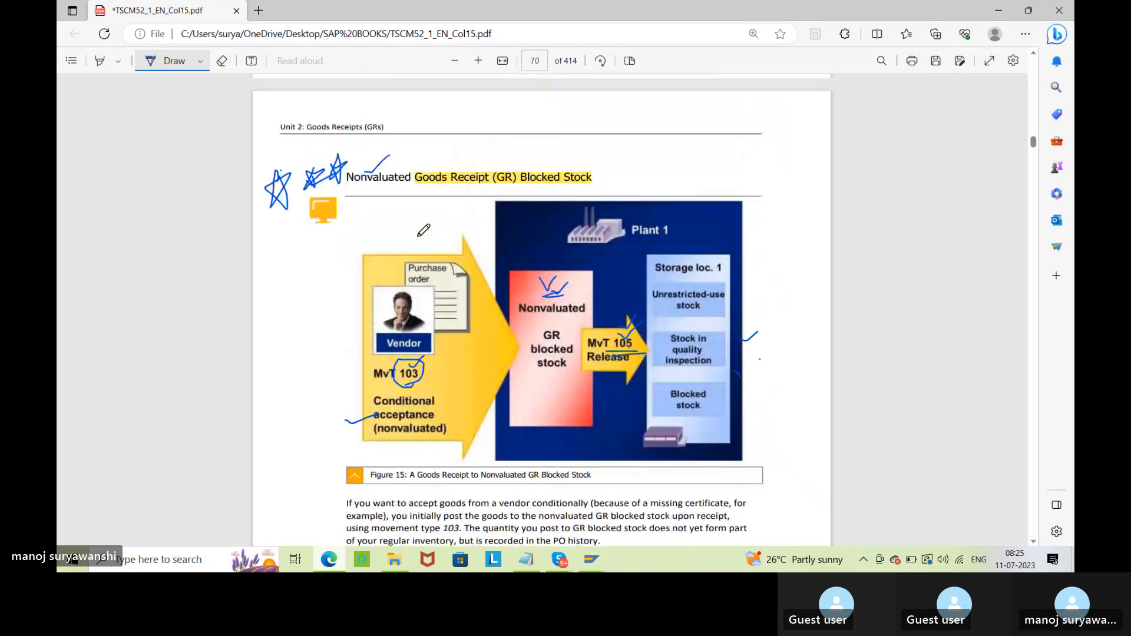
scroll(375, 340, "down", 10)
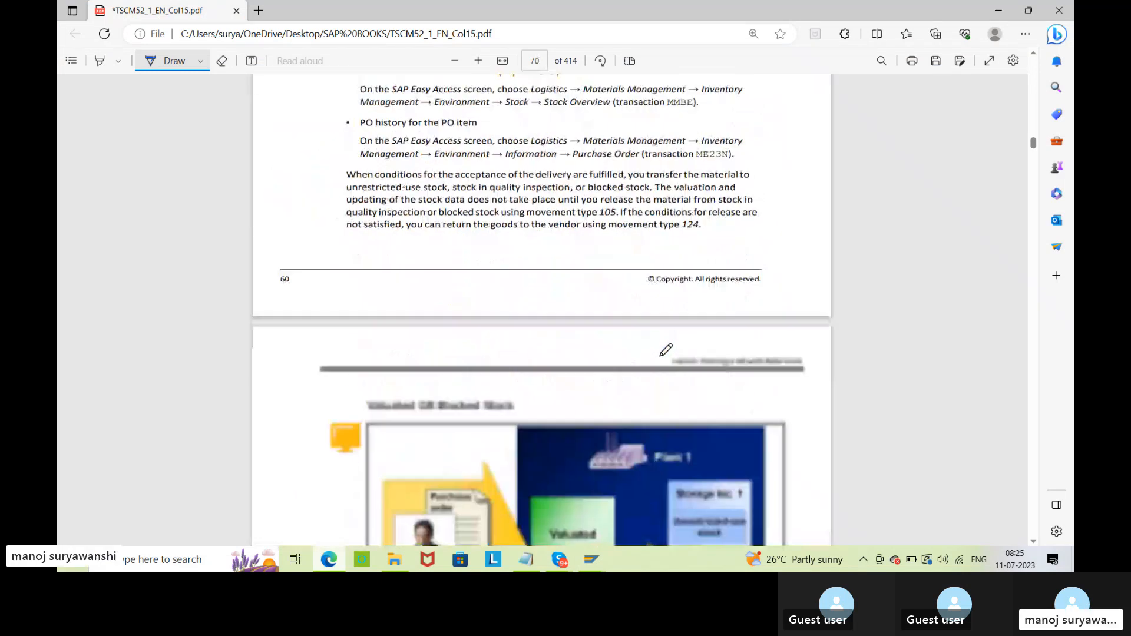
scroll(624, 364, "down", 10)
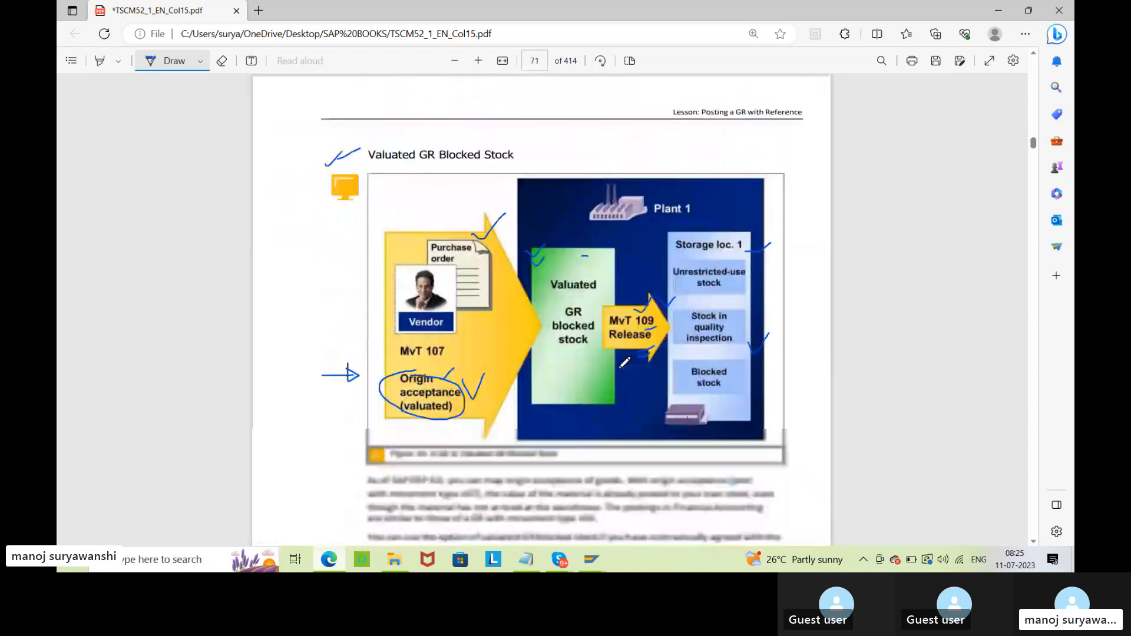
Step: Go to Unit 2 Lesson 3 and draw a tick beside the title "Posting a GR with Automatic Generation of a PO"
scroll(628, 360, "down", 15)
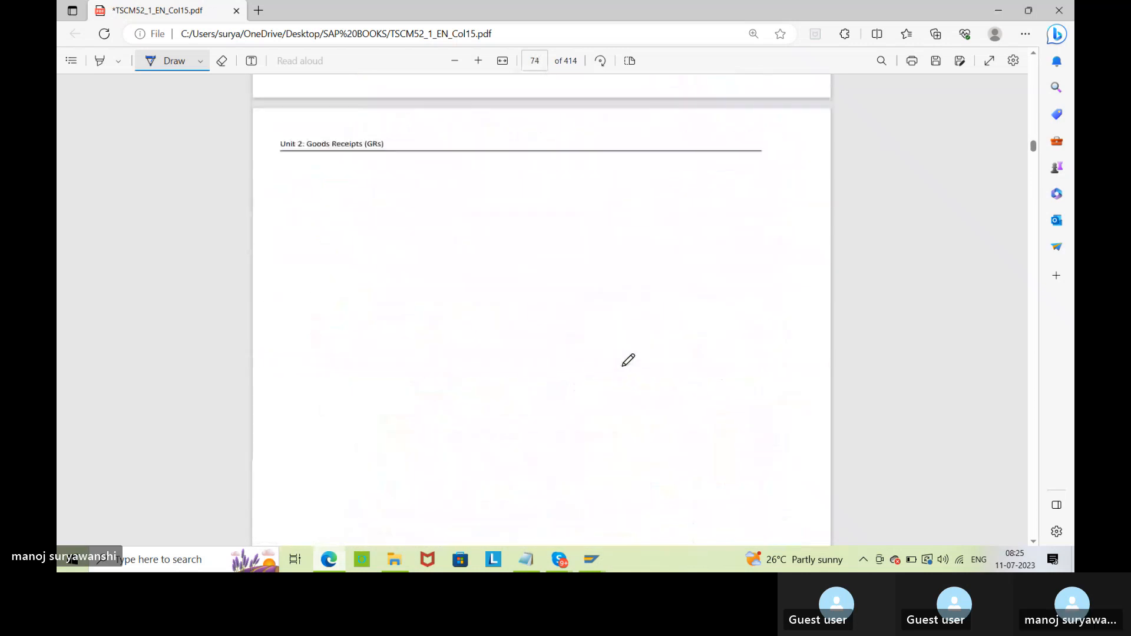
scroll(628, 360, "down", 15)
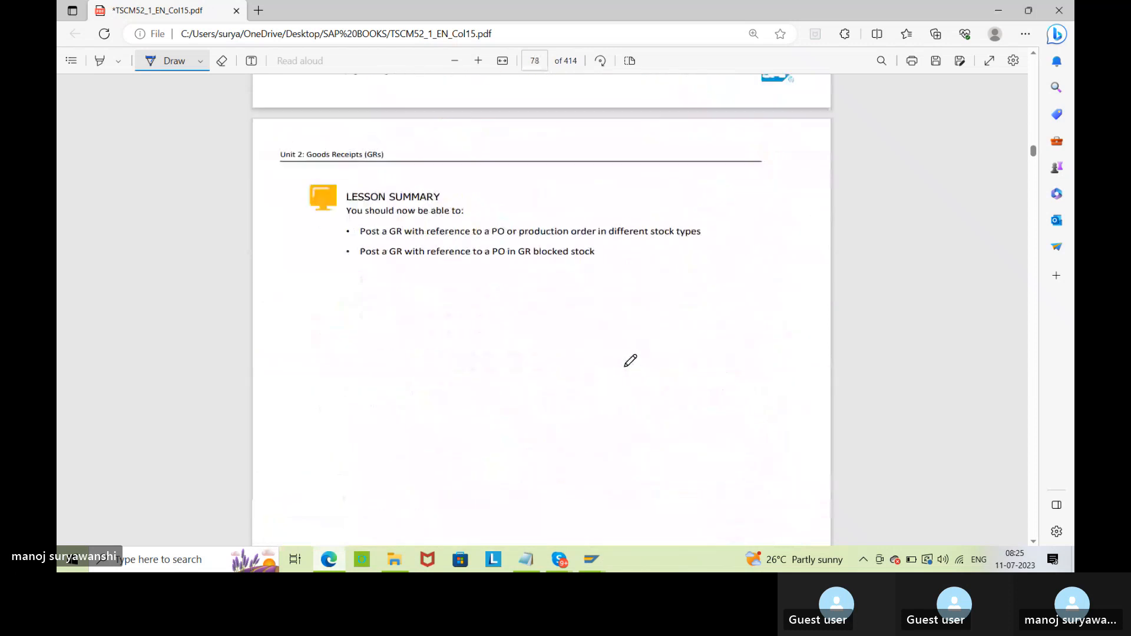
scroll(628, 362, "down", 3)
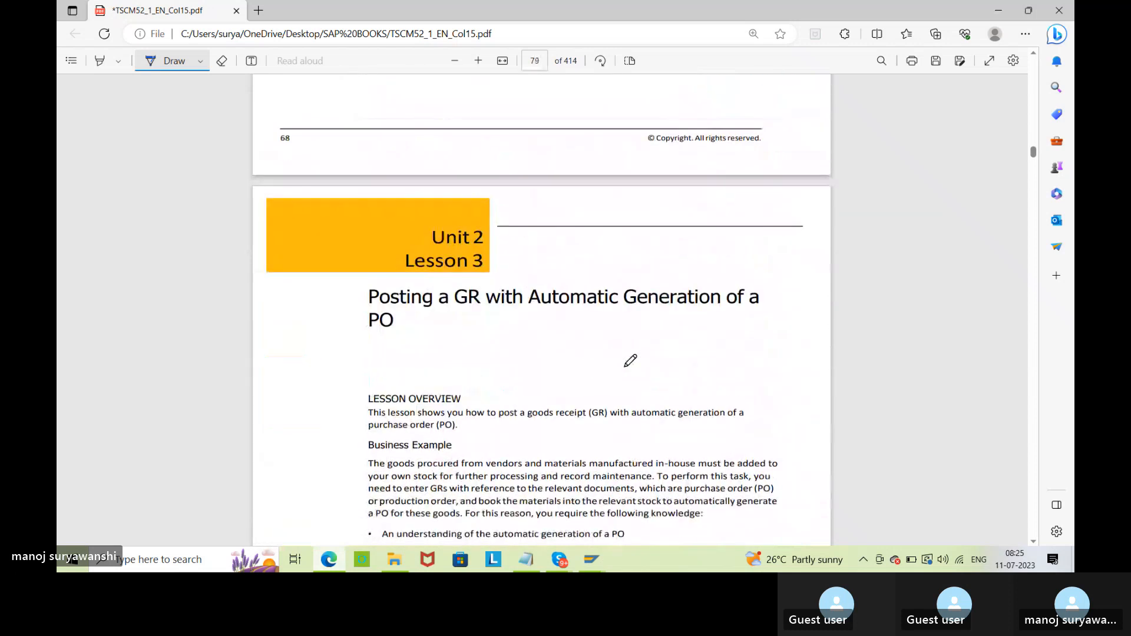
mouse_move(311, 305)
left_mouse_down()
mouse_move(328, 319)
mouse_move(368, 291)
left_mouse_up()
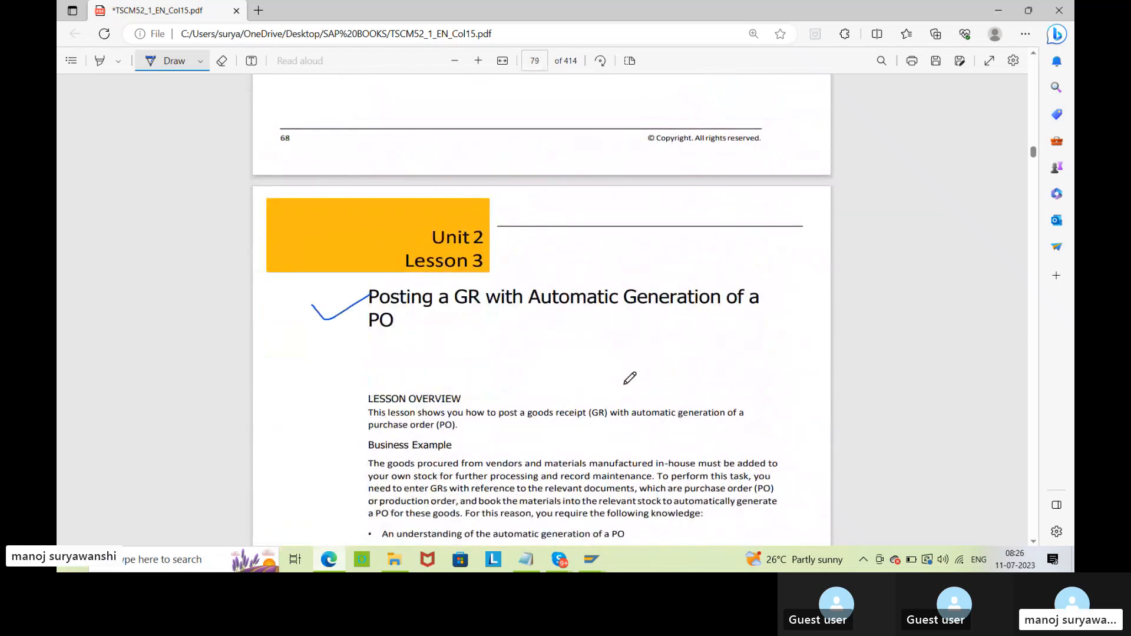
Step: Draw a tick beside the heading "Automatic Generation of a PO at GR" and circle its words "a PO at GR"
scroll(630, 379, "down", 15)
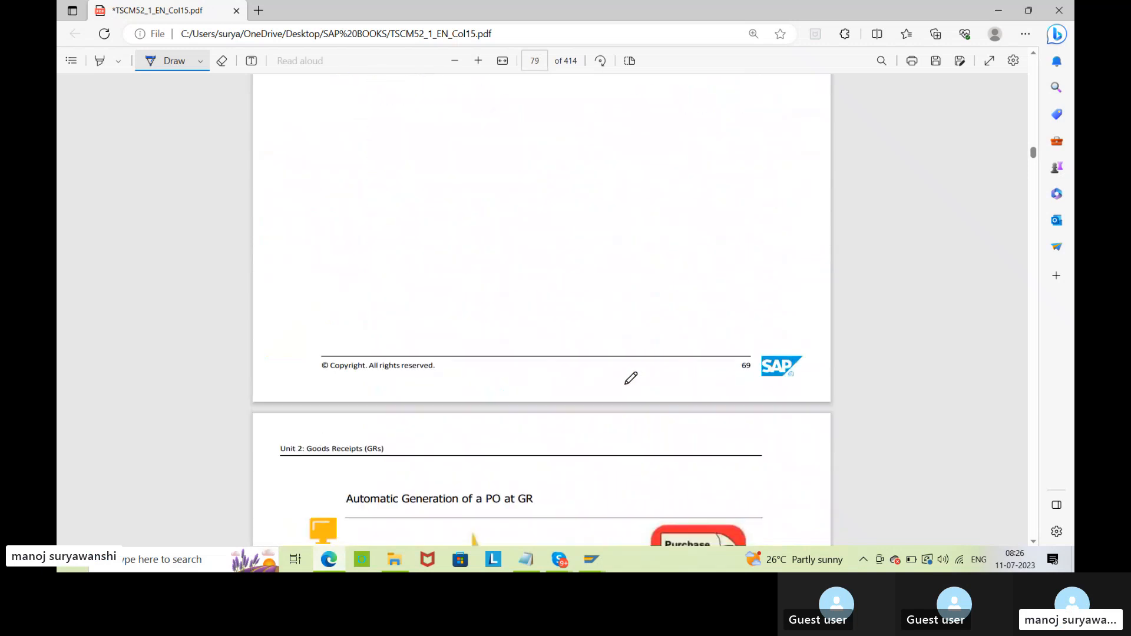
mouse_move(300, 127)
left_mouse_down()
mouse_move(327, 142)
mouse_move(344, 122)
left_mouse_up()
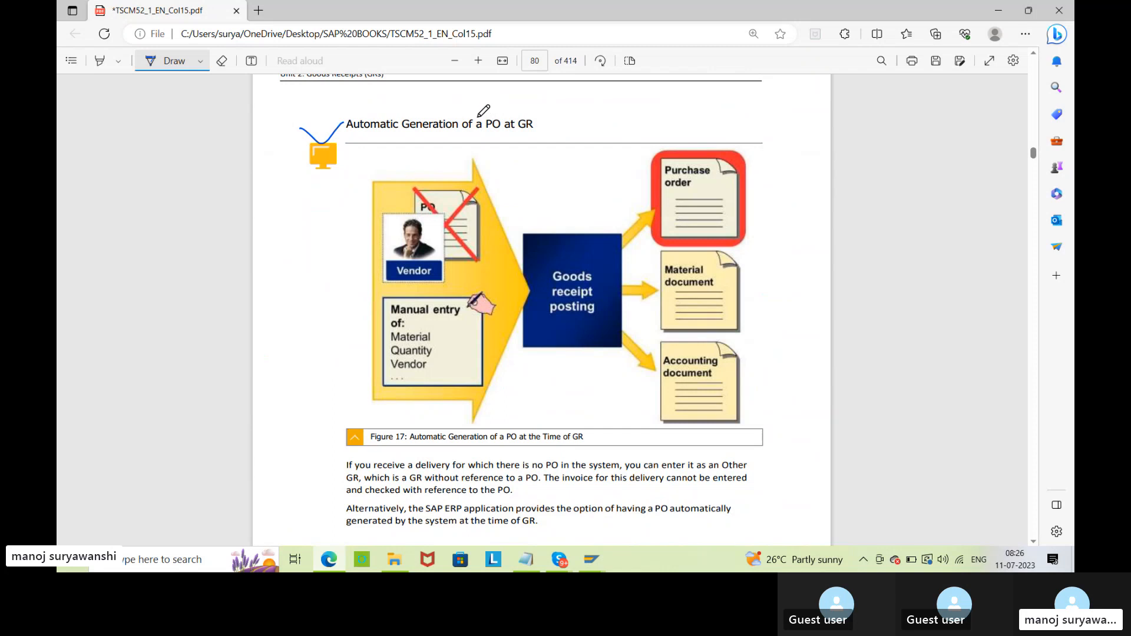
mouse_move(479, 118)
left_mouse_down()
mouse_move(483, 133)
mouse_move(560, 119)
mouse_move(480, 117)
left_mouse_up()
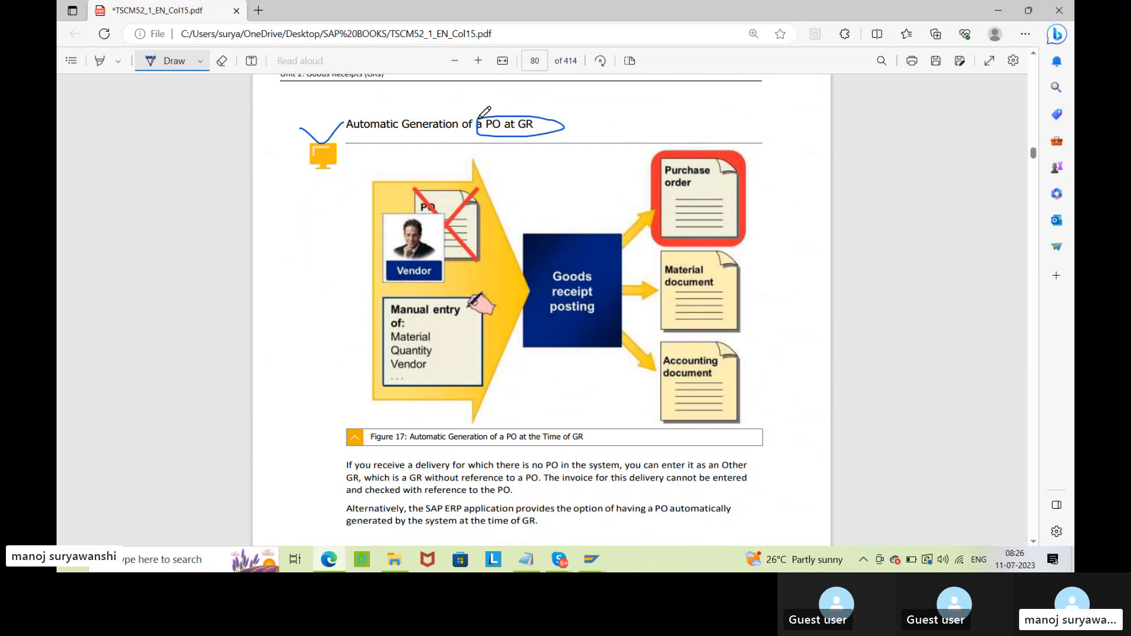